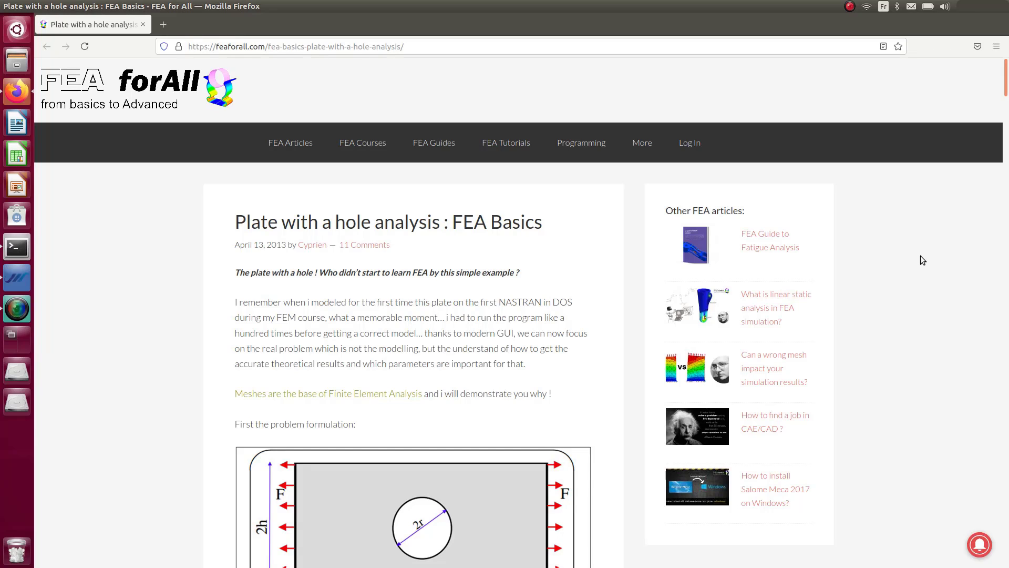
Read the article's plate-with-a-hole problem formulation and skim through its quarter-plate version and theoretical results
scroll(258, 288, "down", 5)
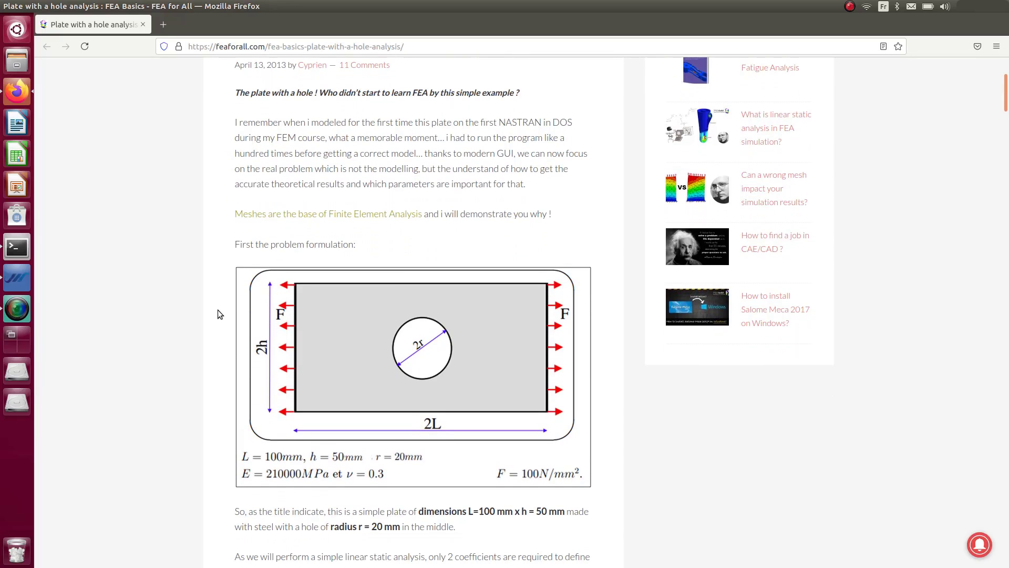
scroll(217, 311, "down", 1)
scroll(217, 311, "up", 1)
scroll(264, 356, "down", 5)
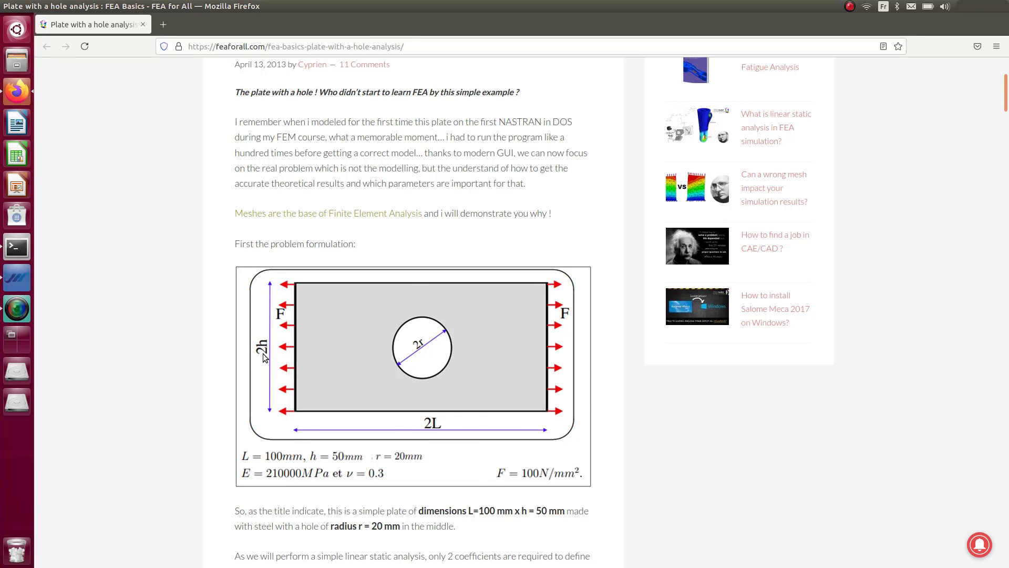
scroll(265, 355, "down", 3)
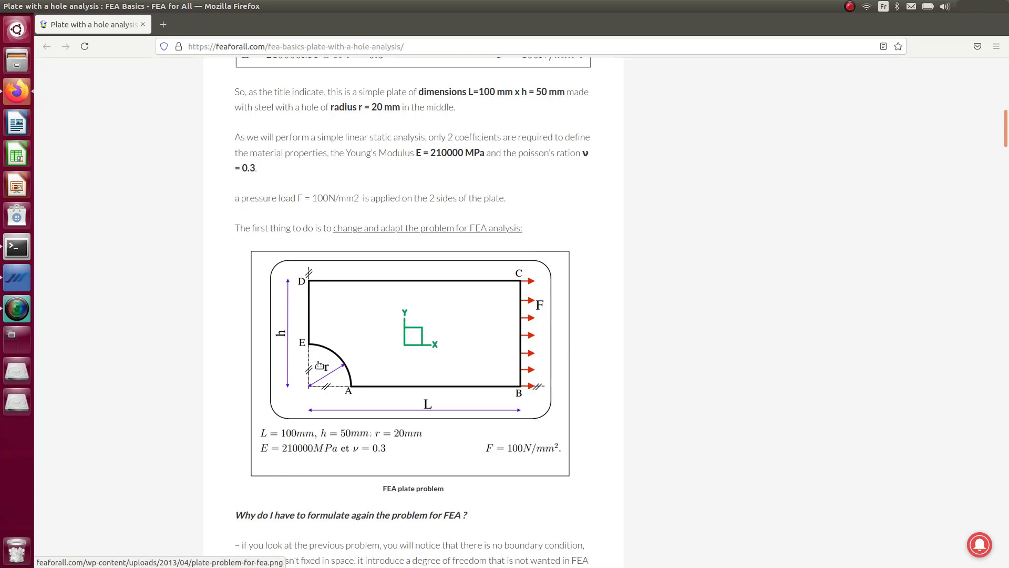
scroll(316, 362, "down", 2)
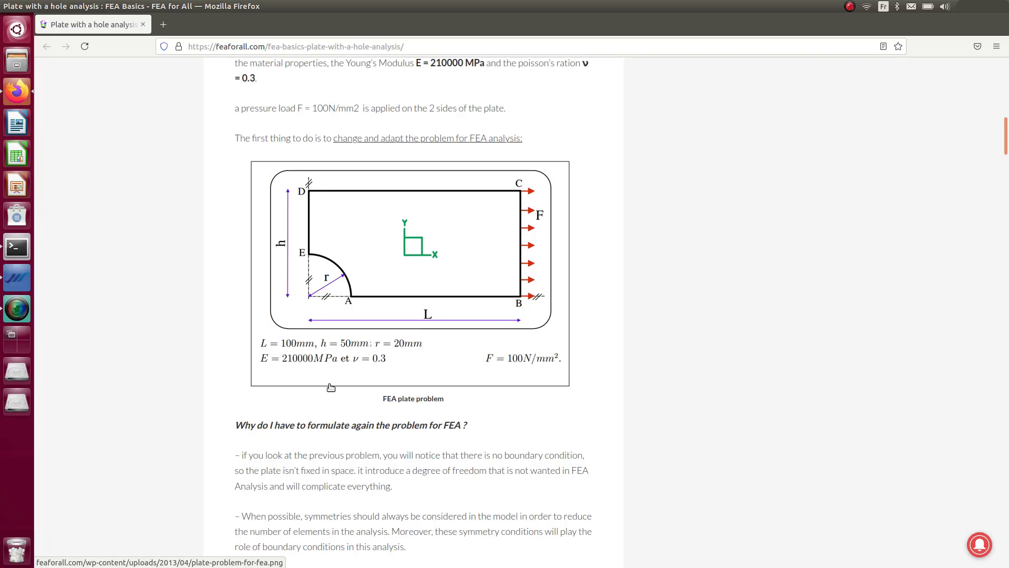
scroll(330, 387, "down", 7)
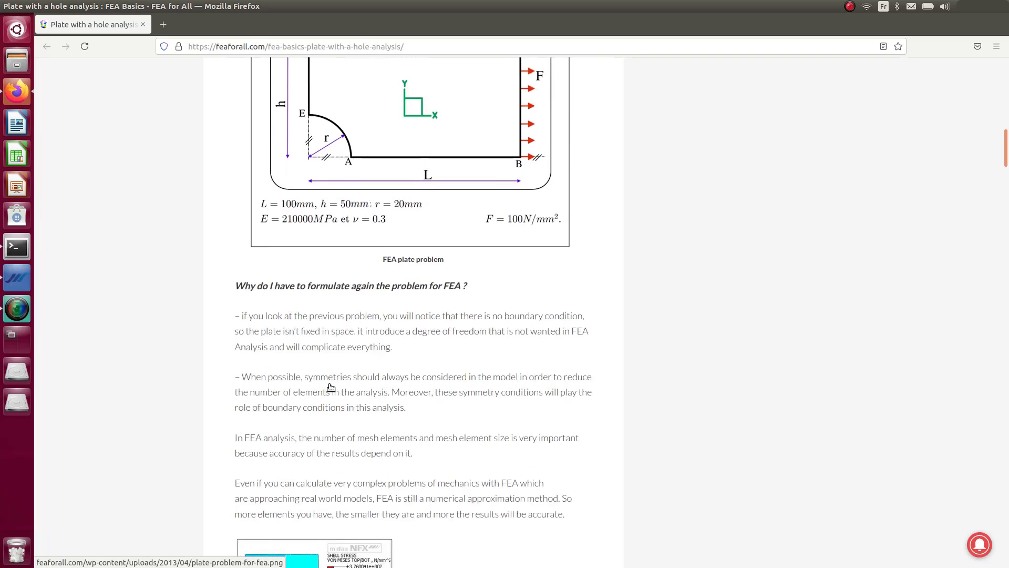
scroll(494, 408, "down", 1)
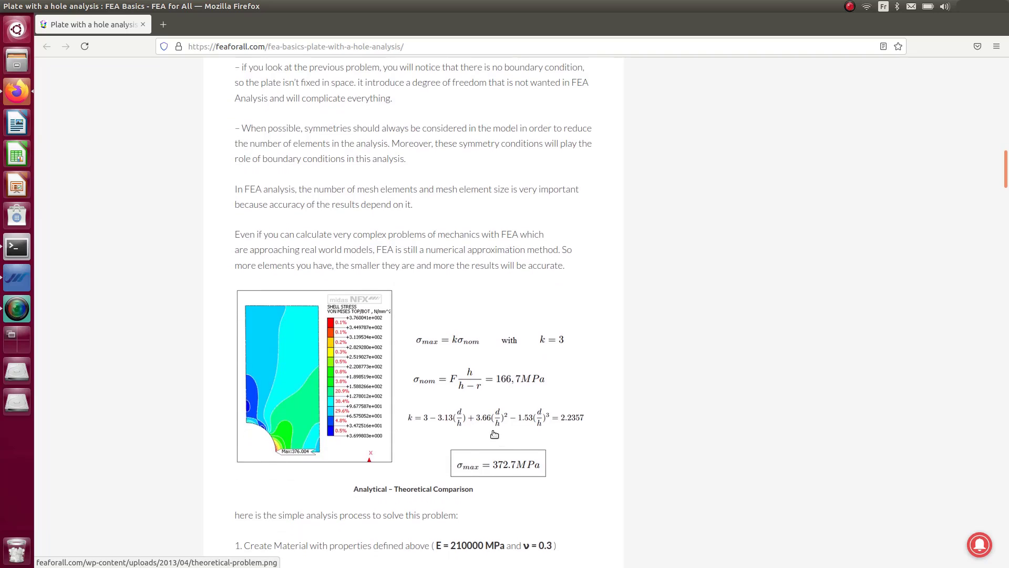
scroll(504, 485, "up", 9)
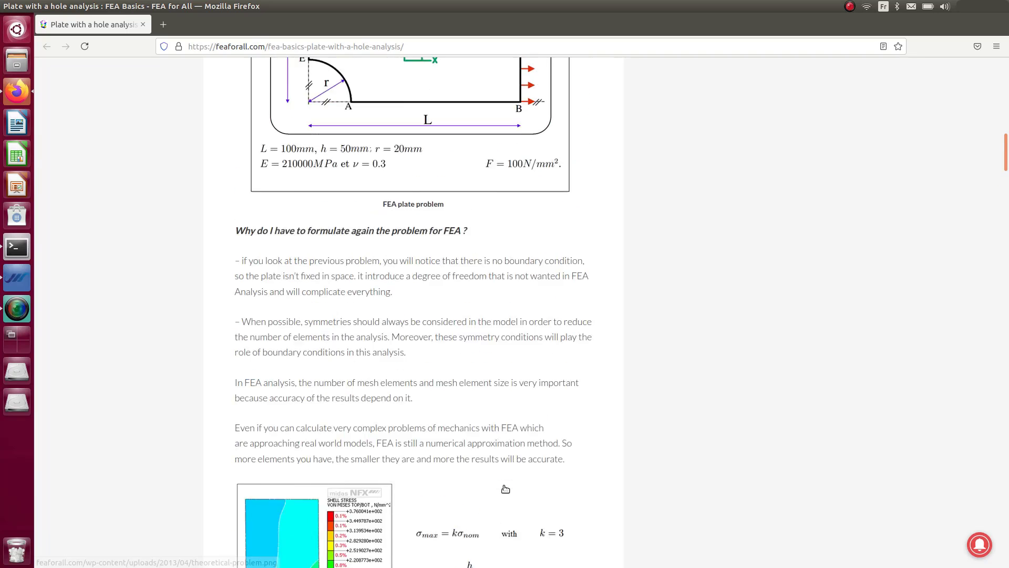
scroll(272, 257, "up", 5)
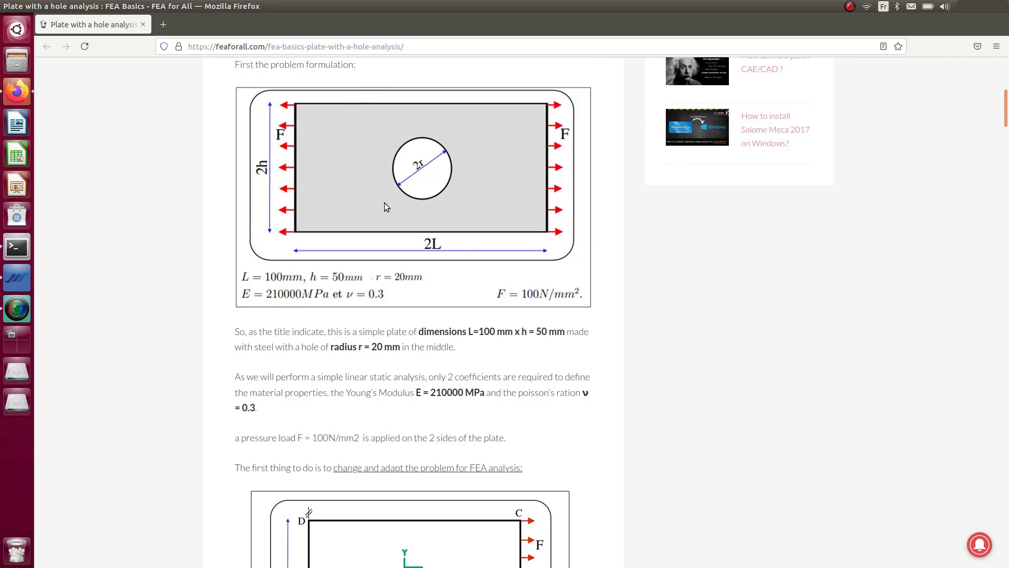
Examine the material properties, pressure load and reformulated quarter-plate FEA problem with its dimensions and symmetry edges
scroll(403, 181, "down", 4)
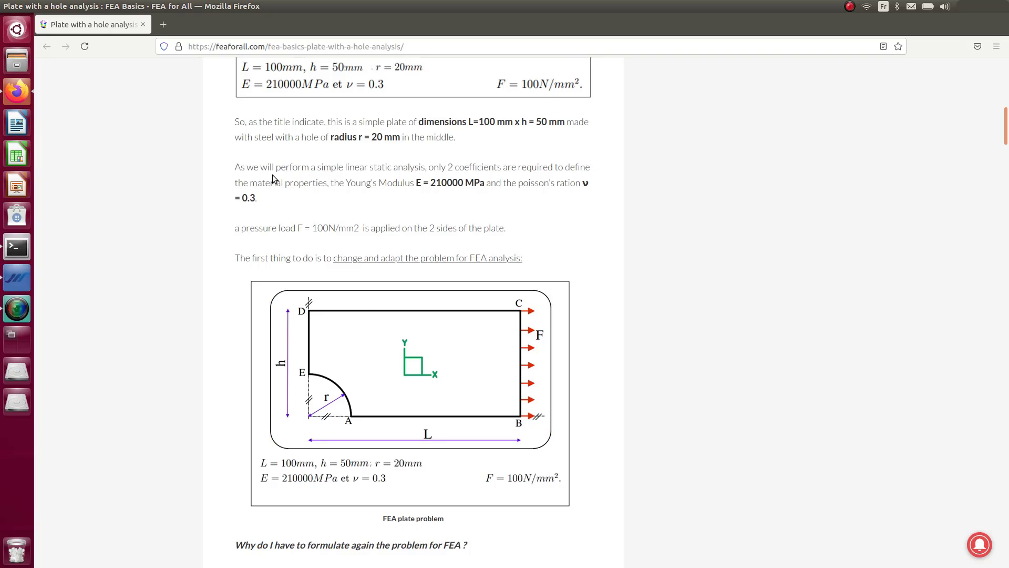
scroll(520, 184, "down", 2)
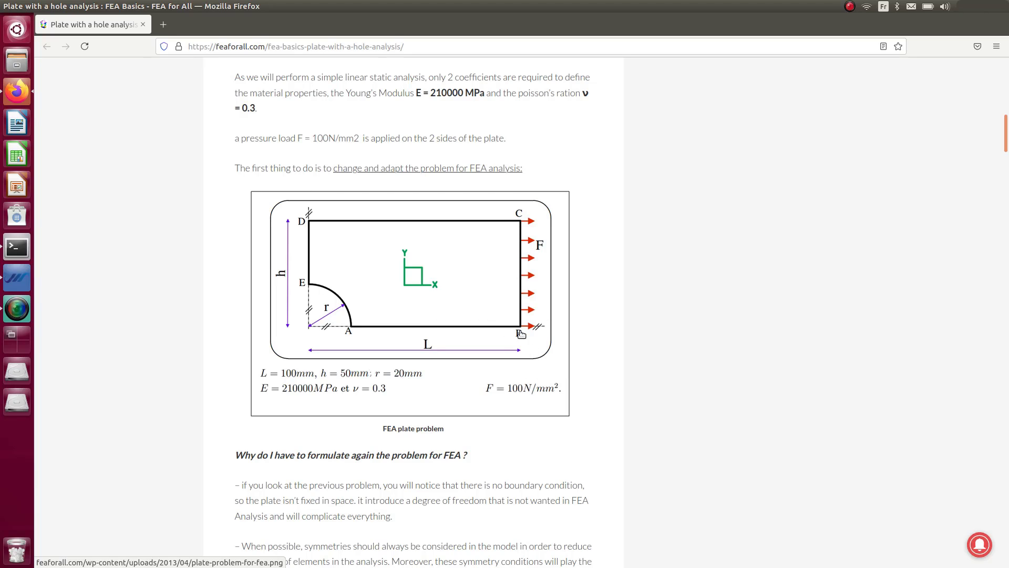
scroll(523, 344, "down", 1)
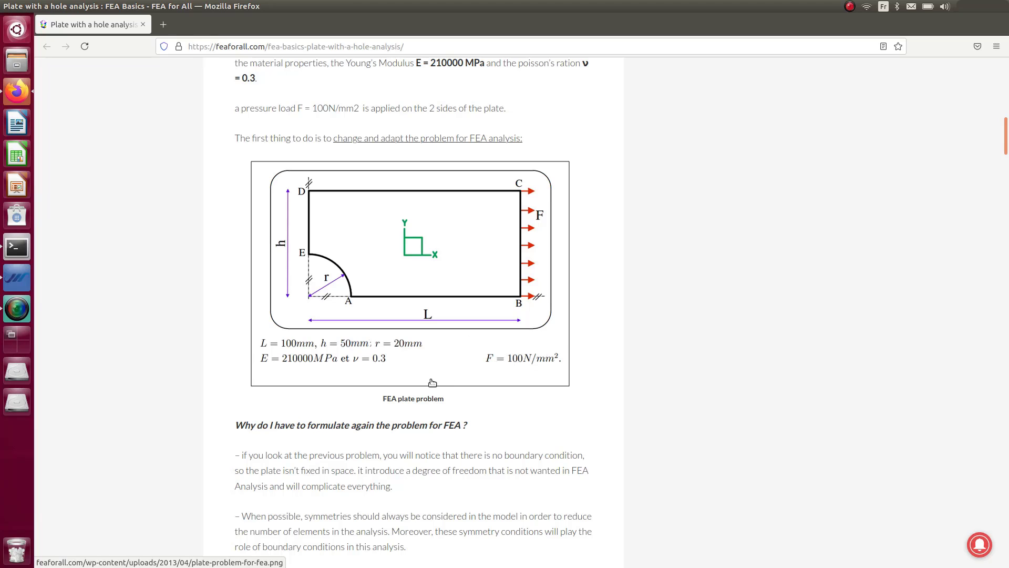
scroll(432, 383, "down", 1)
scroll(431, 379, "down", 1)
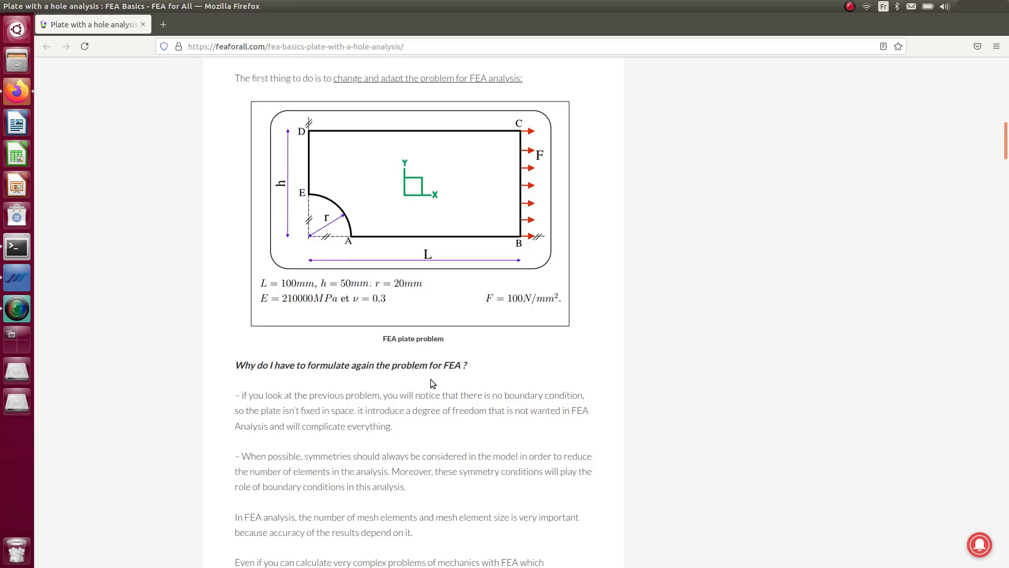
scroll(395, 334, "down", 1)
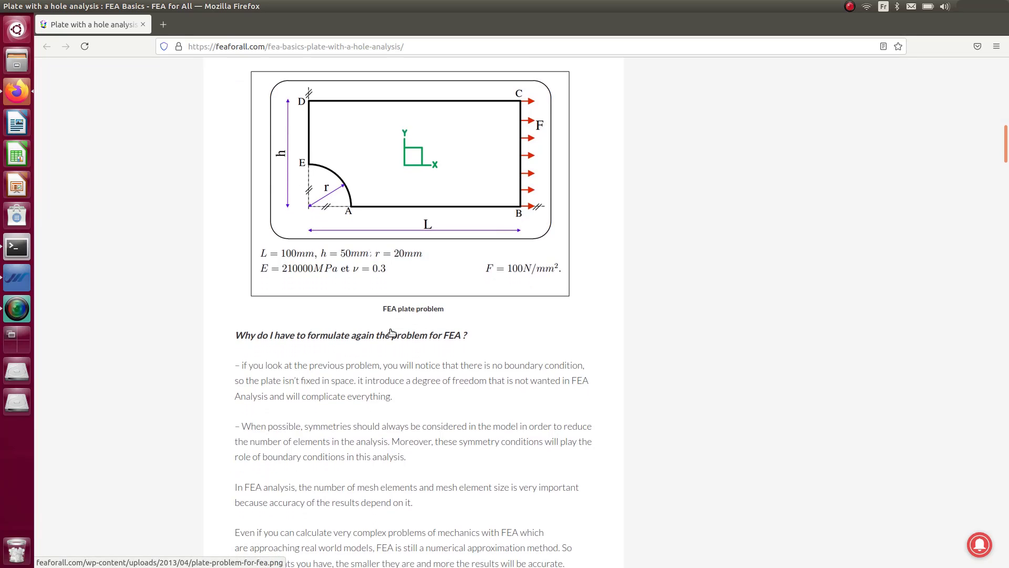
scroll(390, 333, "down", 1)
scroll(390, 334, "up", 2)
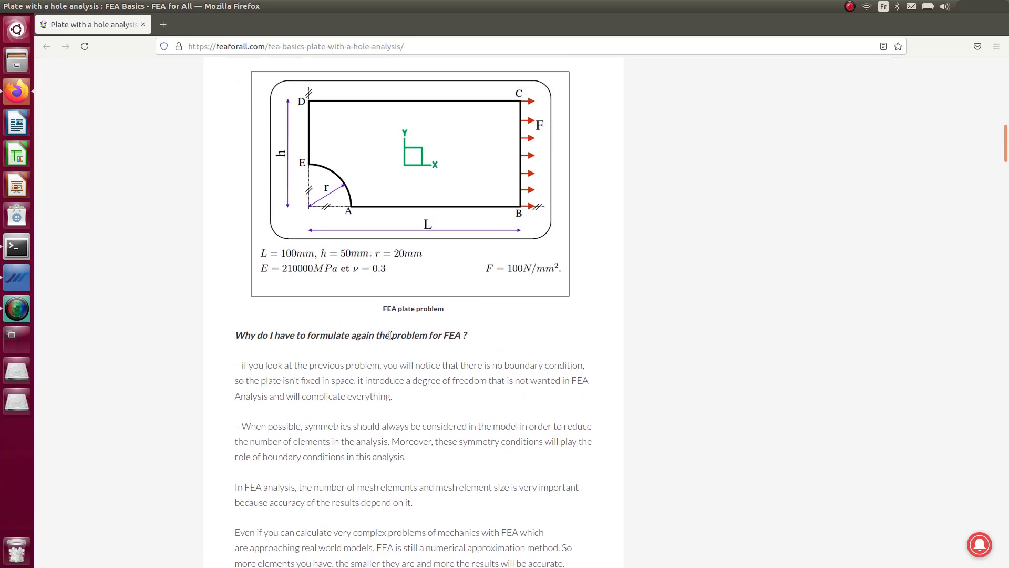
Read the analytical versus theoretical maximum stress comparison and the list of analysis steps for solving the plate problem
scroll(453, 331, "down", 10)
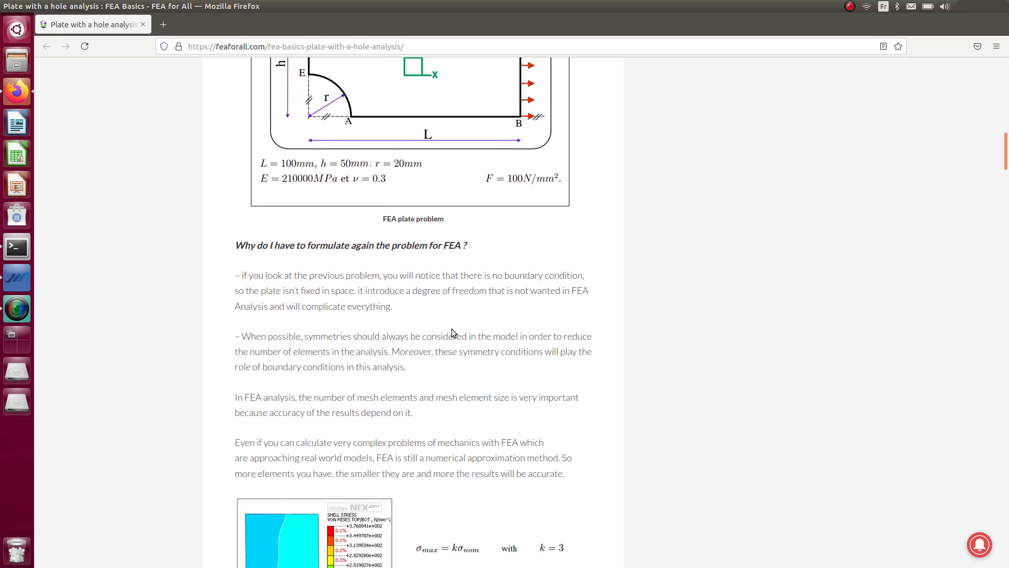
scroll(453, 333, "down", 2)
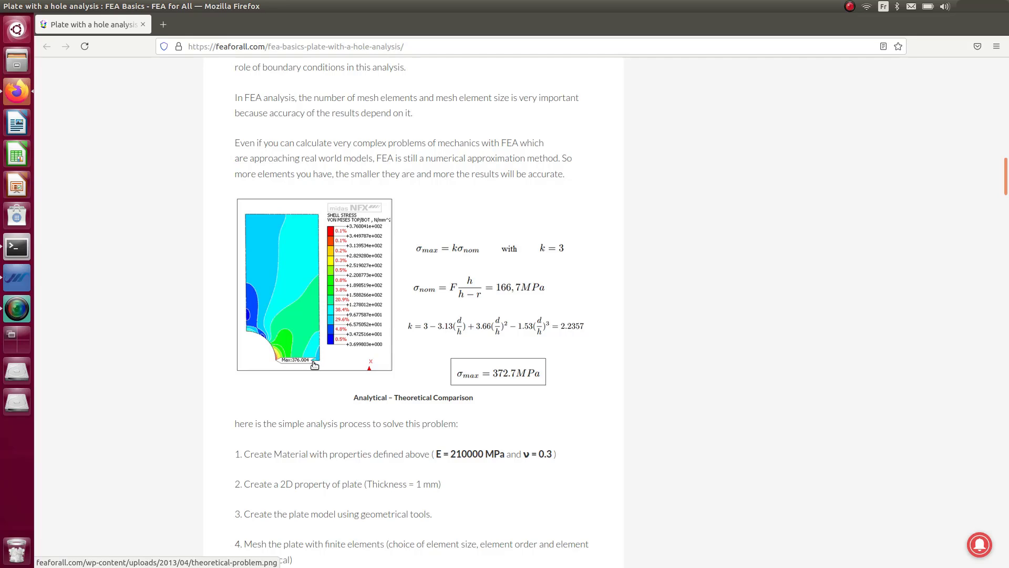
scroll(314, 364, "down", 1)
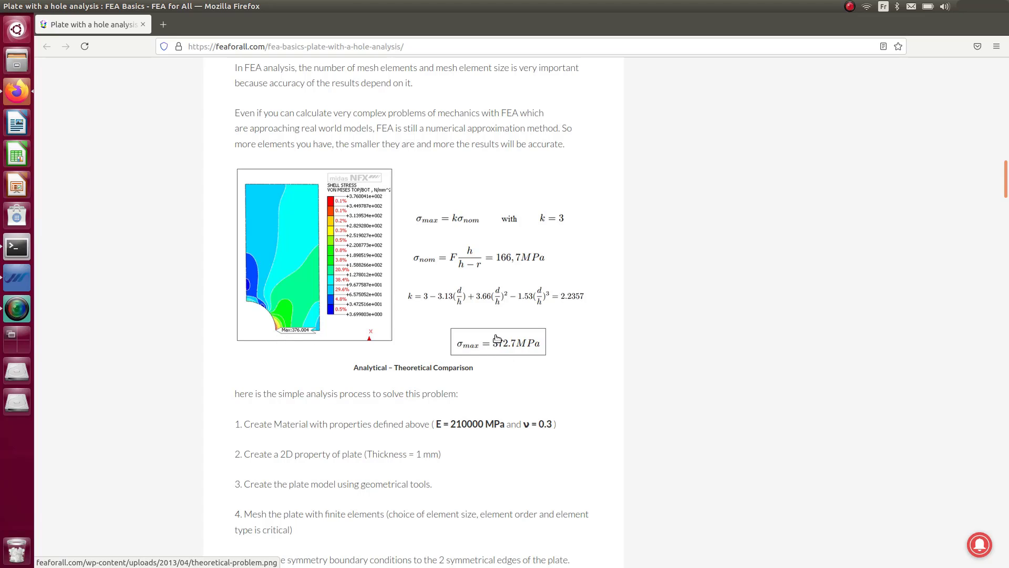
scroll(536, 364, "down", 3)
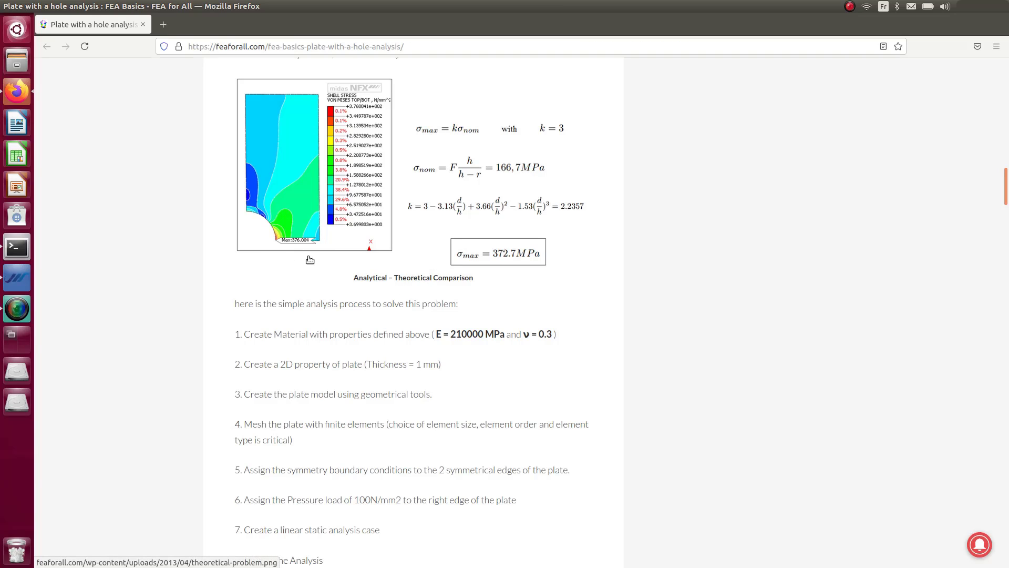
scroll(314, 279, "down", 5)
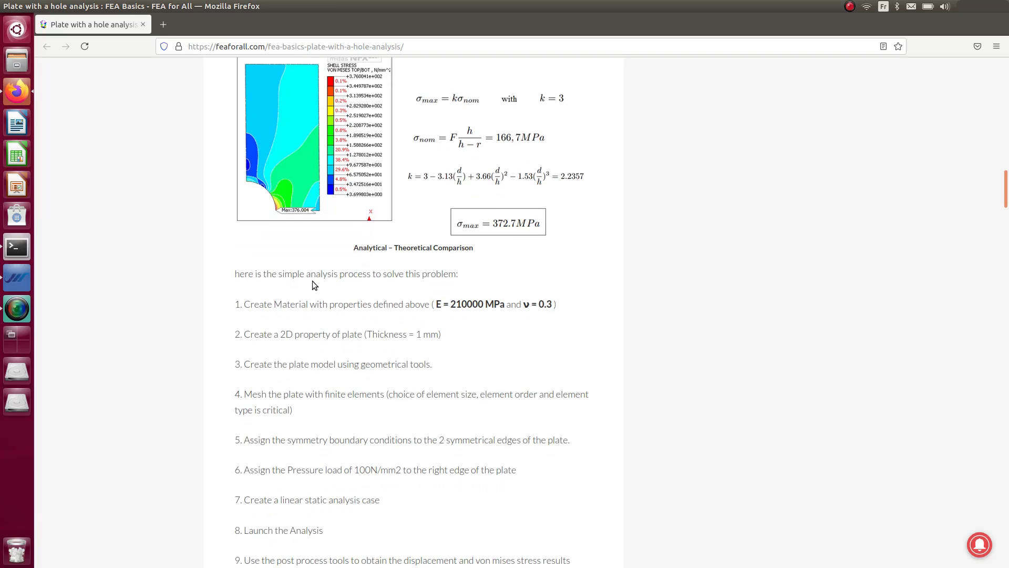
Examine the plate meshes of different element sizes and the stress comparison between them
scroll(216, 296, "down", 7)
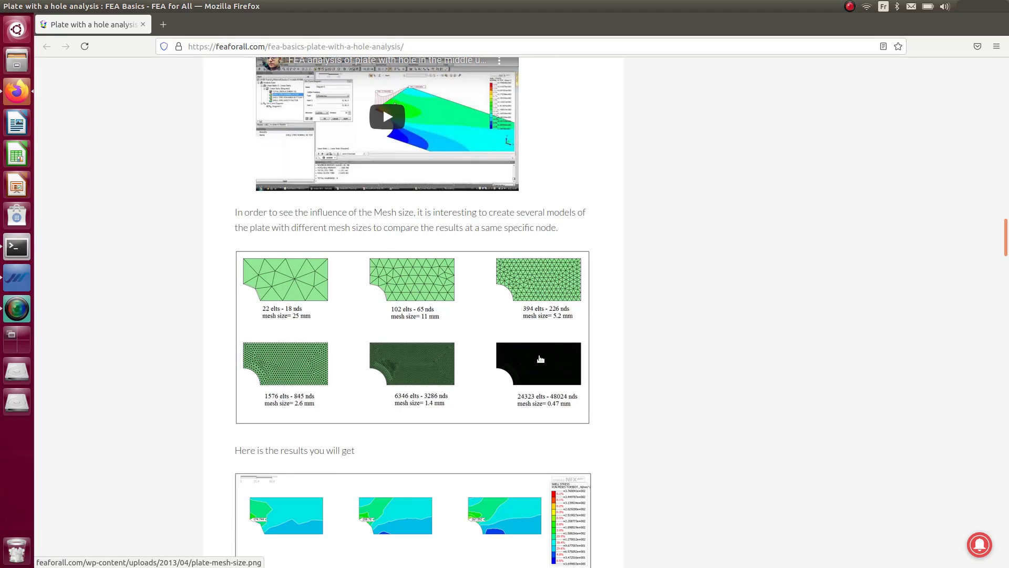
scroll(370, 385, "down", 2)
scroll(367, 384, "down", 2)
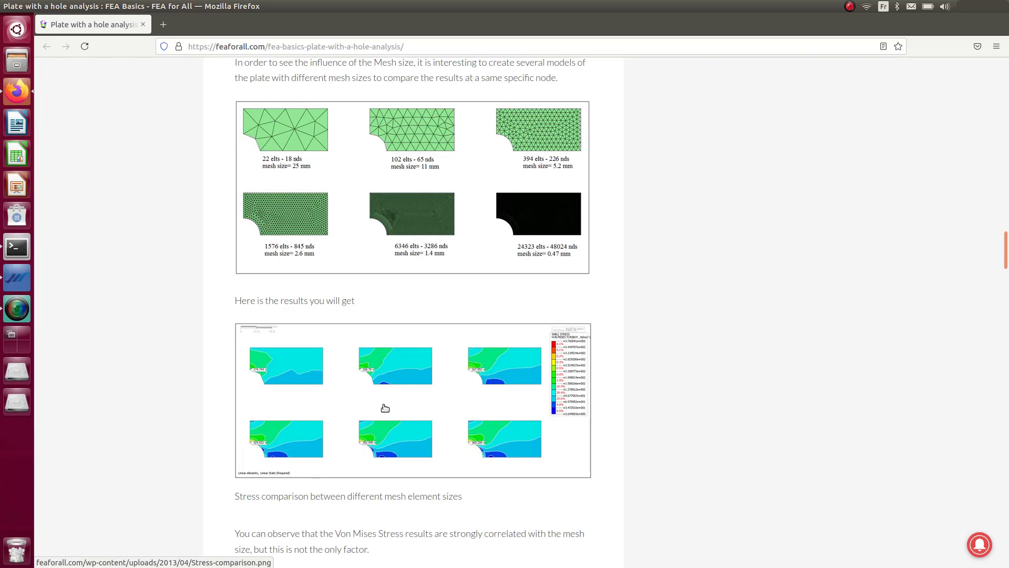
scroll(551, 458, "down", 1)
scroll(550, 456, "down", 2)
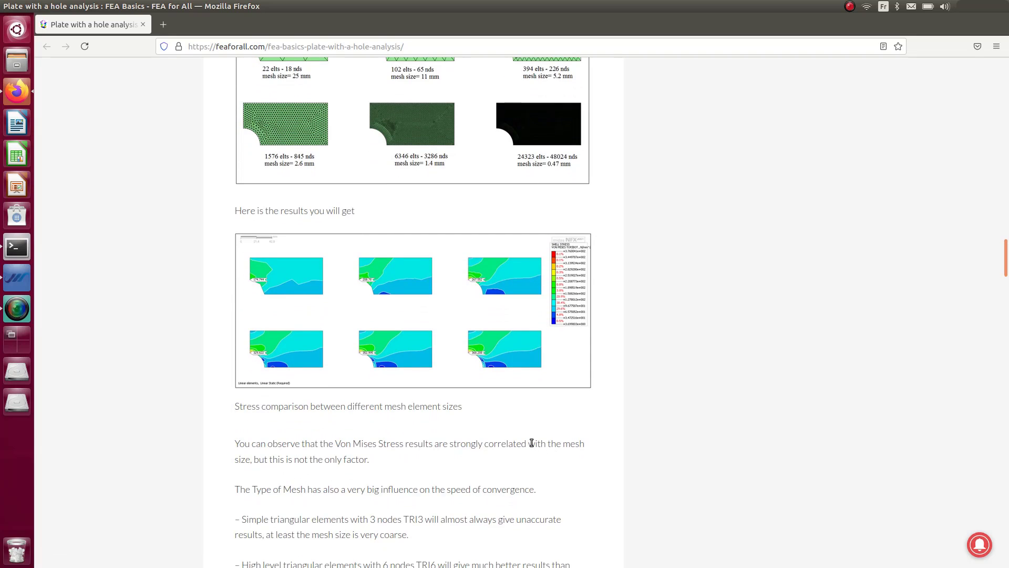
scroll(525, 444, "down", 6)
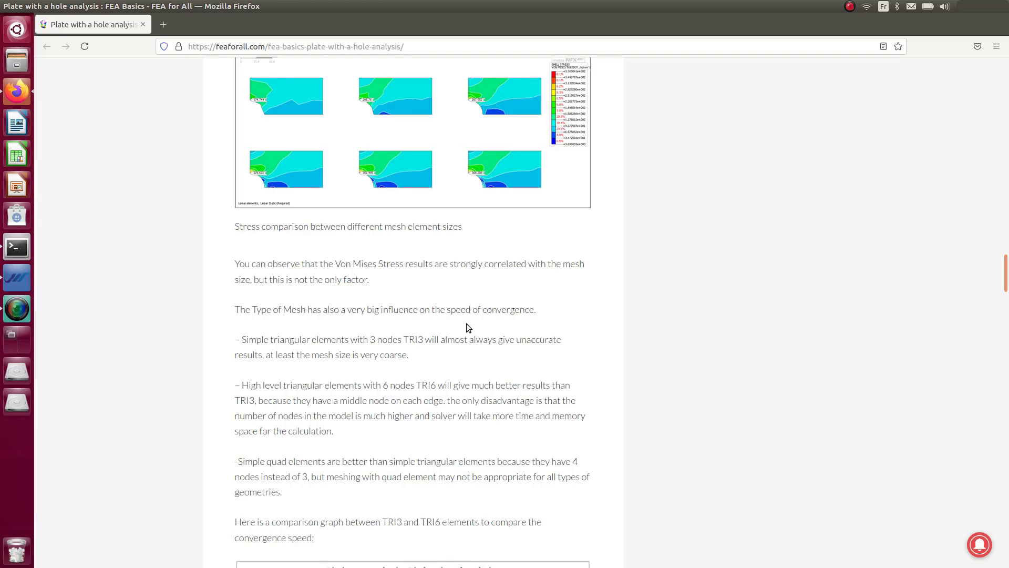
Examine the TRI3 and TRI6 element notes and the graph of point E displacement against mesh size
scroll(467, 325, "down", 8)
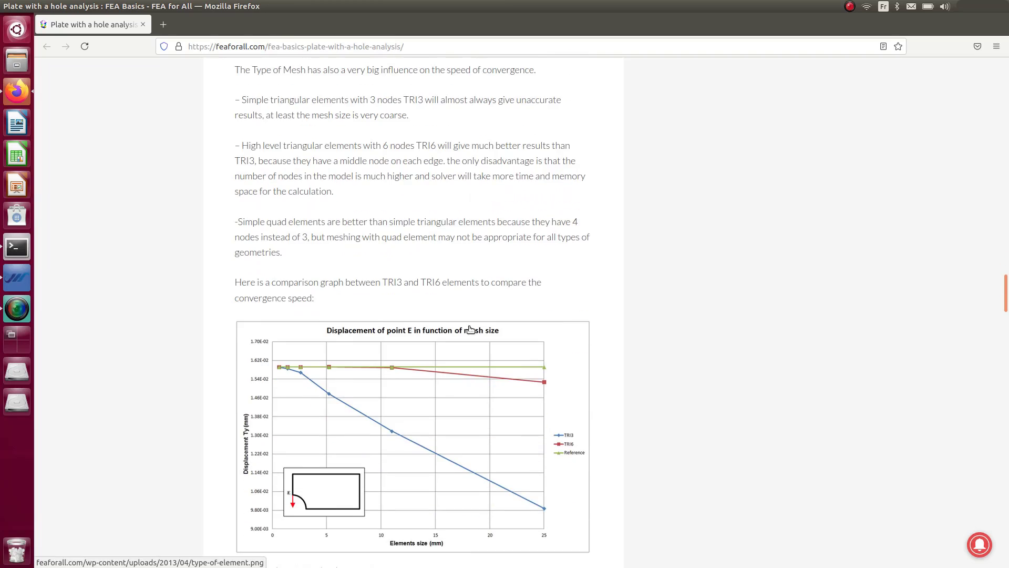
scroll(336, 284, "down", 2)
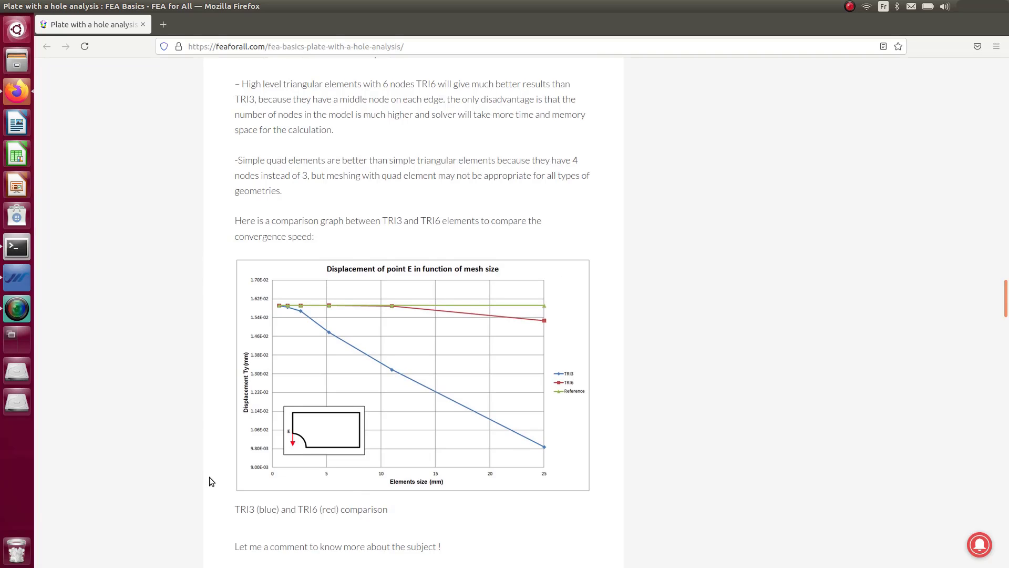
scroll(209, 477, "down", 2)
scroll(227, 438, "down", 2)
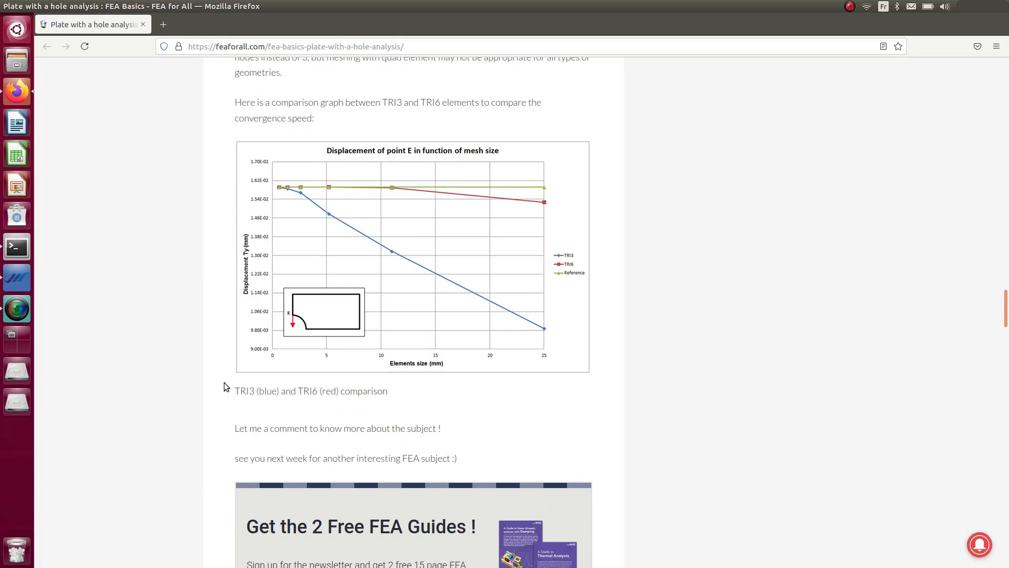
scroll(223, 388, "up", 2)
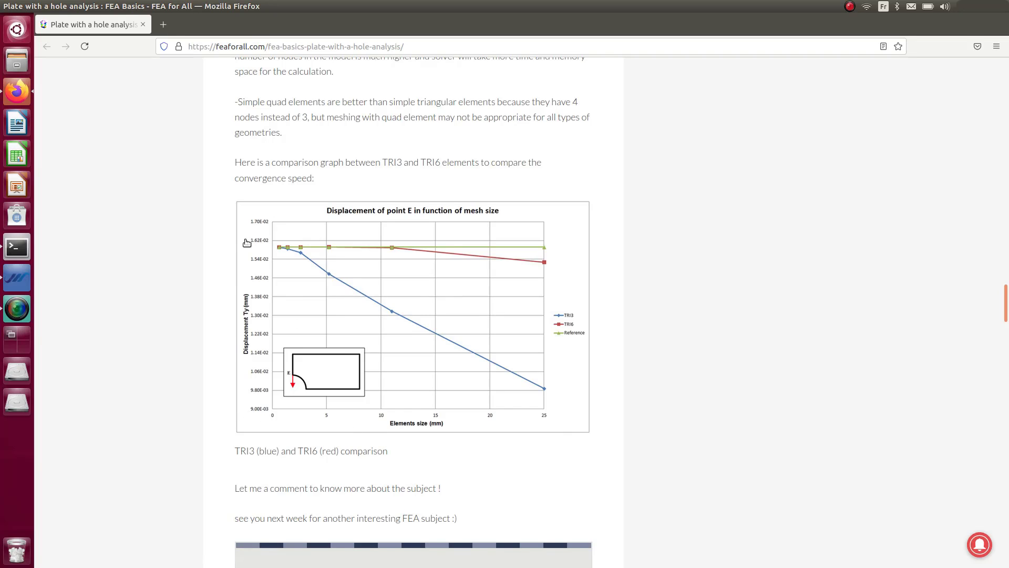
right_click(543, 417)
left_click(566, 435)
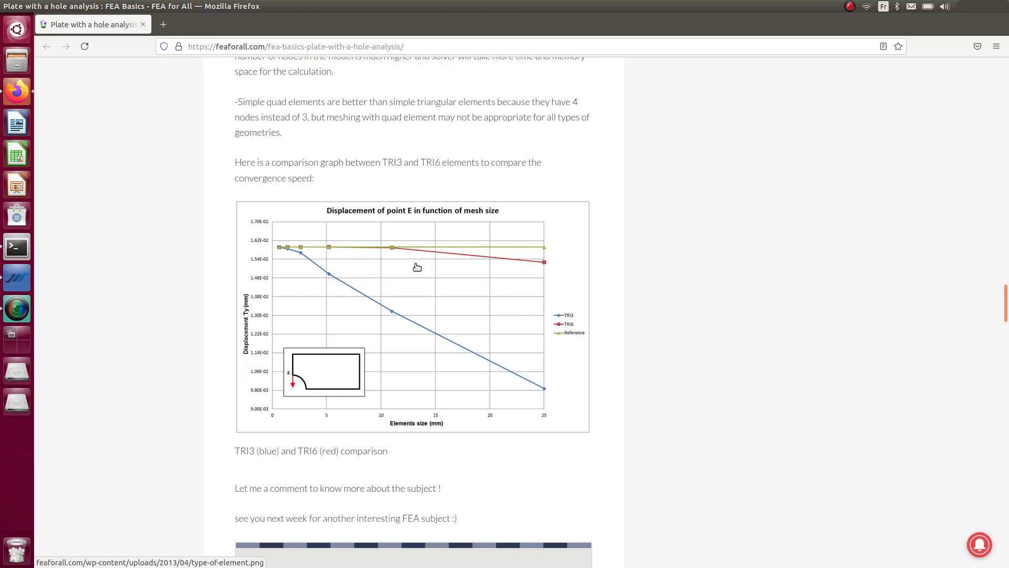
scroll(367, 259, "down", 1)
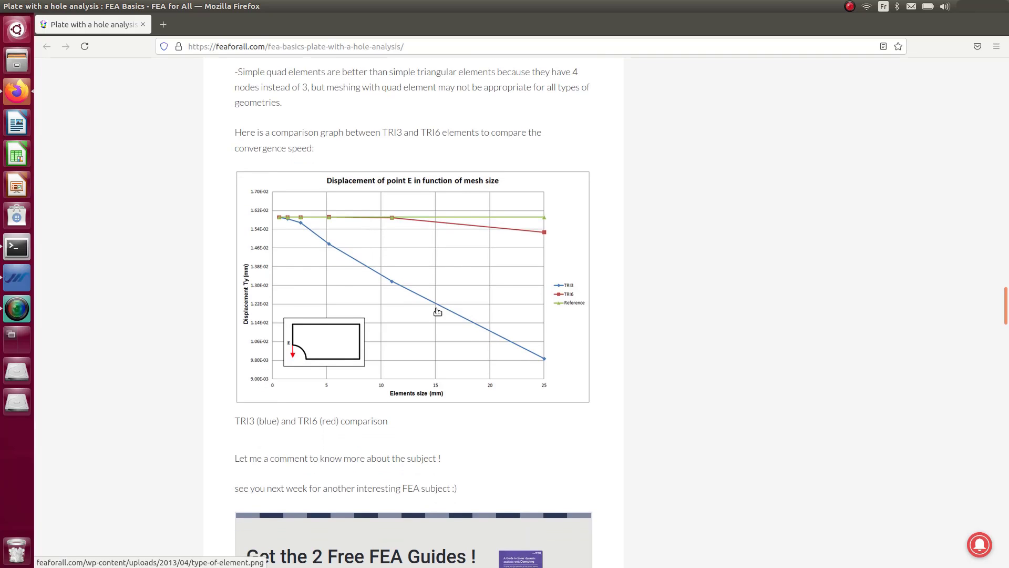
Return to the original plate problem formulation at the beginning of the article
scroll(350, 287, "up", 15)
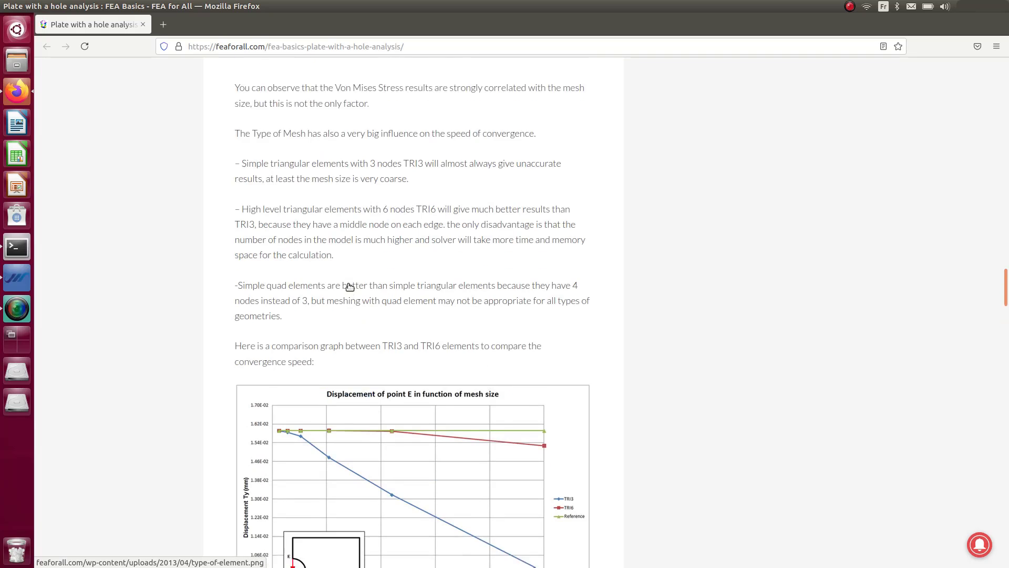
scroll(350, 288, "up", 4)
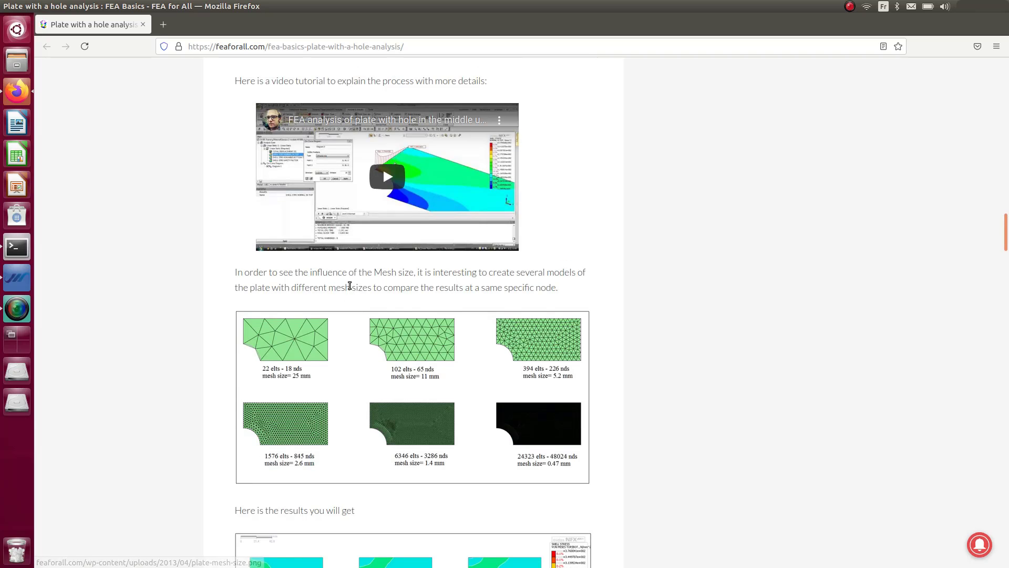
scroll(350, 288, "up", 15)
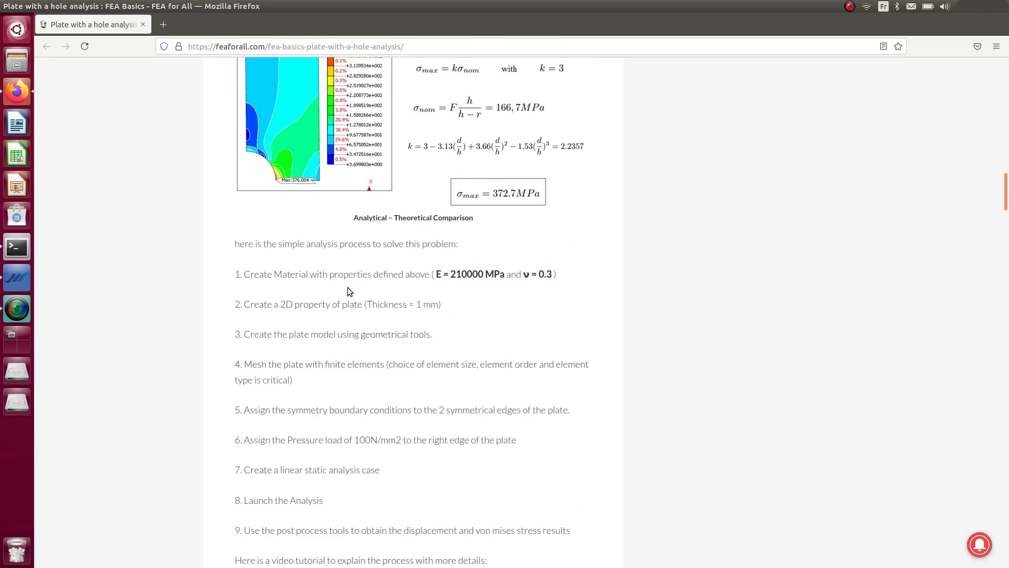
scroll(353, 291, "up", 11)
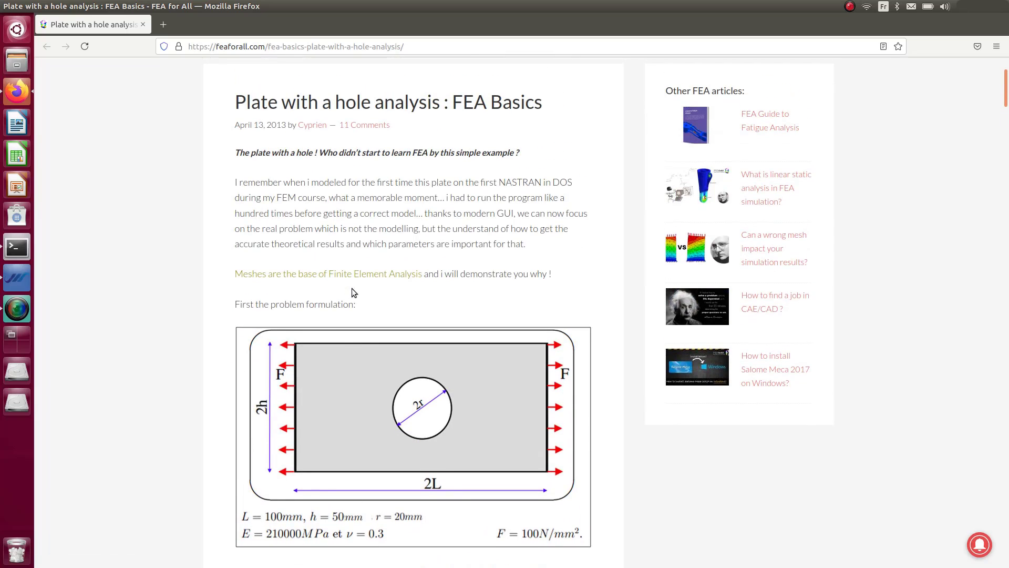
scroll(353, 290, "up", 2)
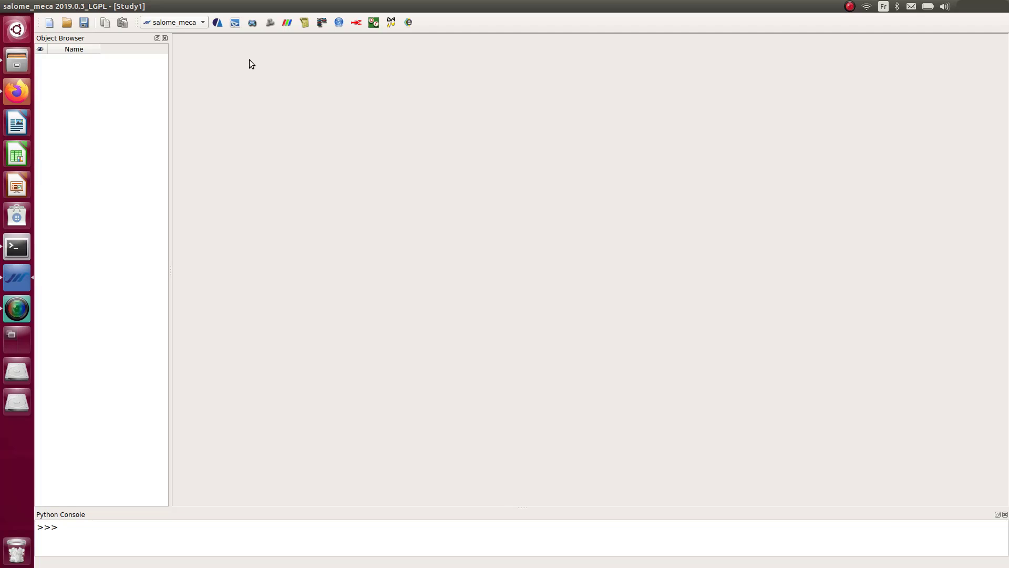
Switch to salome_meca and activate the Geometry module for the empty study
left_click(257, 21)
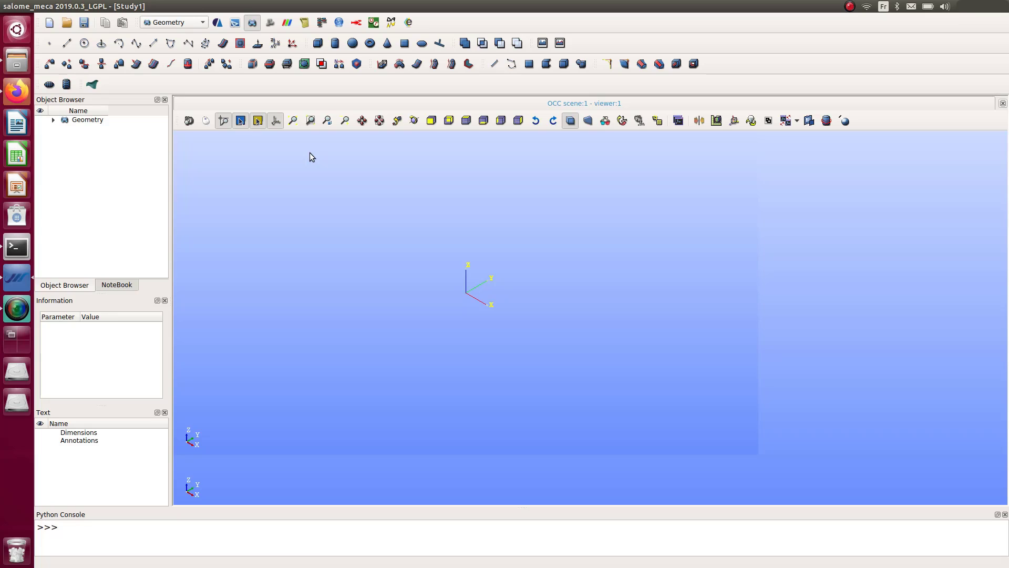
Create a rectangular face at the origin in the OXY plane with height 50 and width 100
left_click(404, 44)
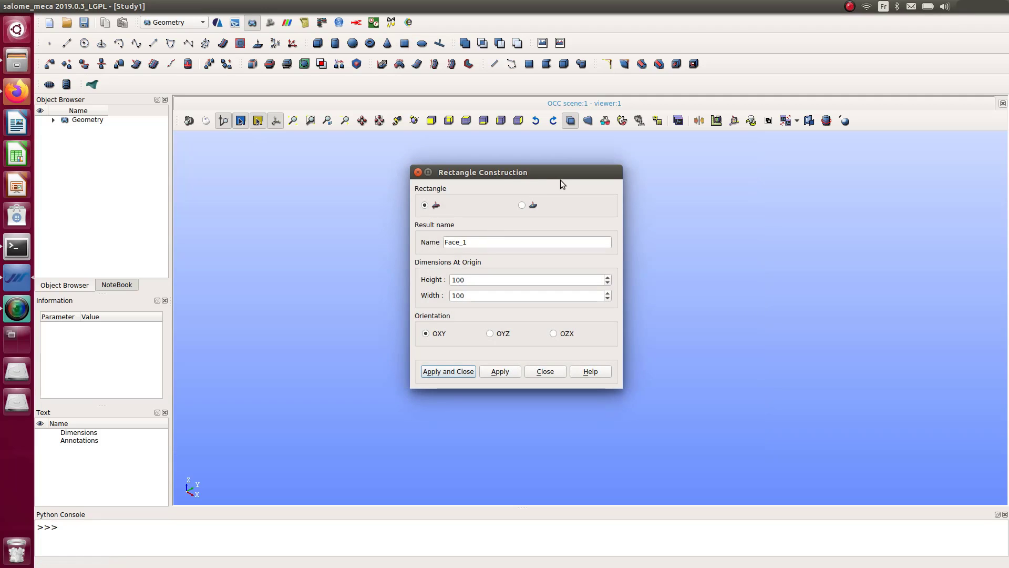
left_click_drag(561, 175, 386, 172)
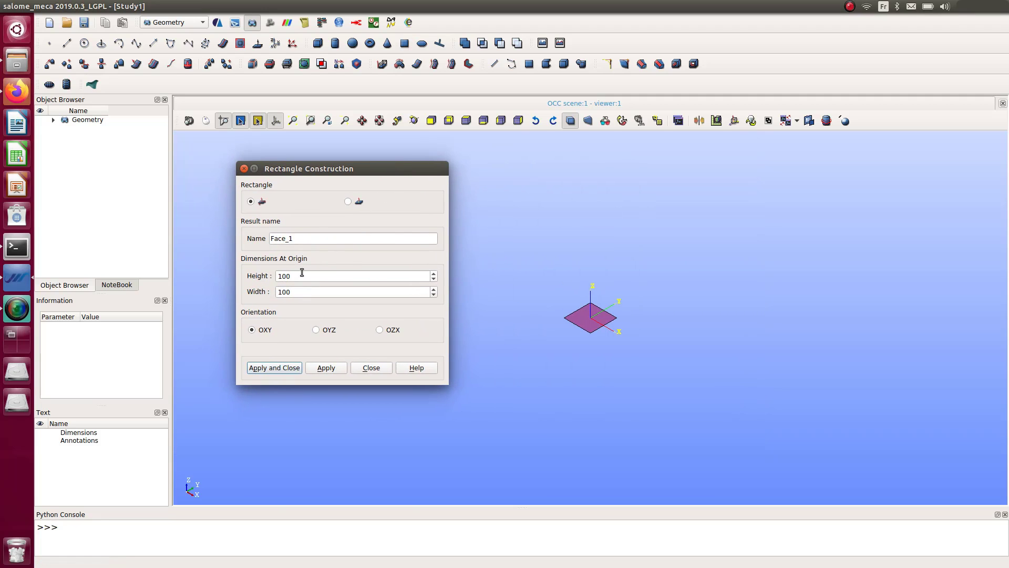
left_click_drag(300, 279, 247, 278)
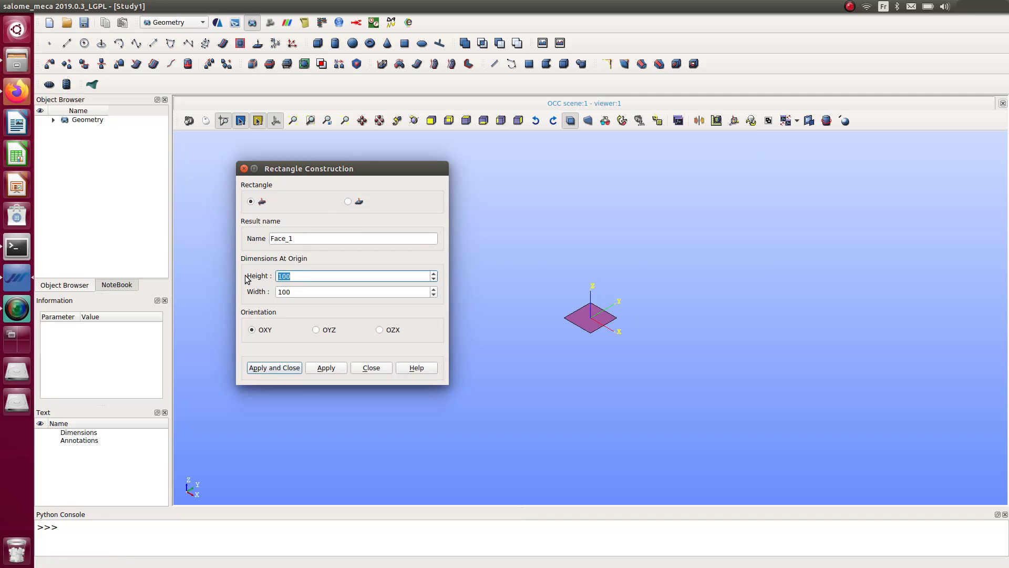
type("5")
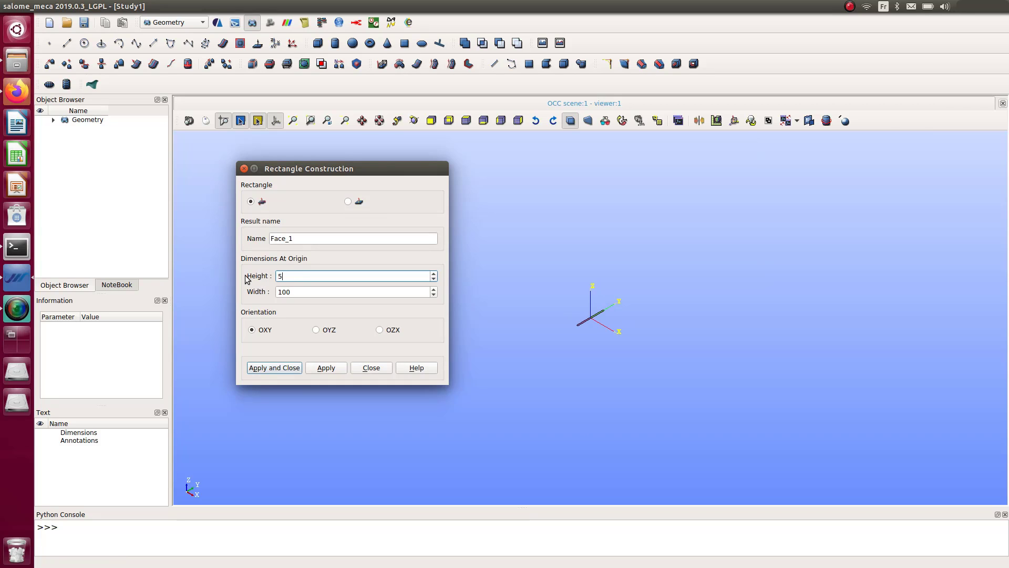
type("0")
left_click(262, 372)
Translate the rectangular face by Dx 25 and Dy 50, moving the original instead of creating a copy
scroll(643, 330, "up", 5)
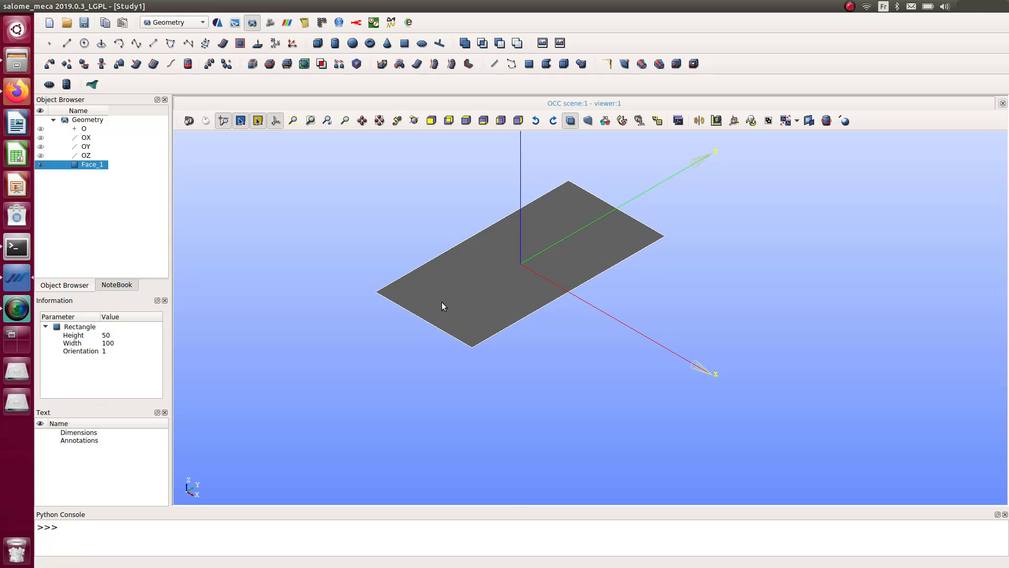
left_click(166, 6)
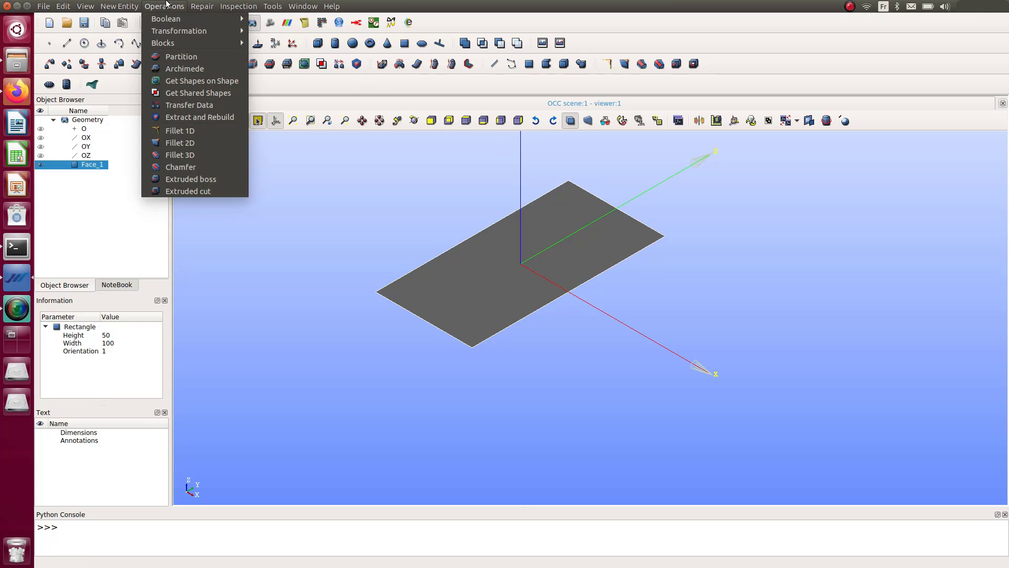
mouse_move(189, 32)
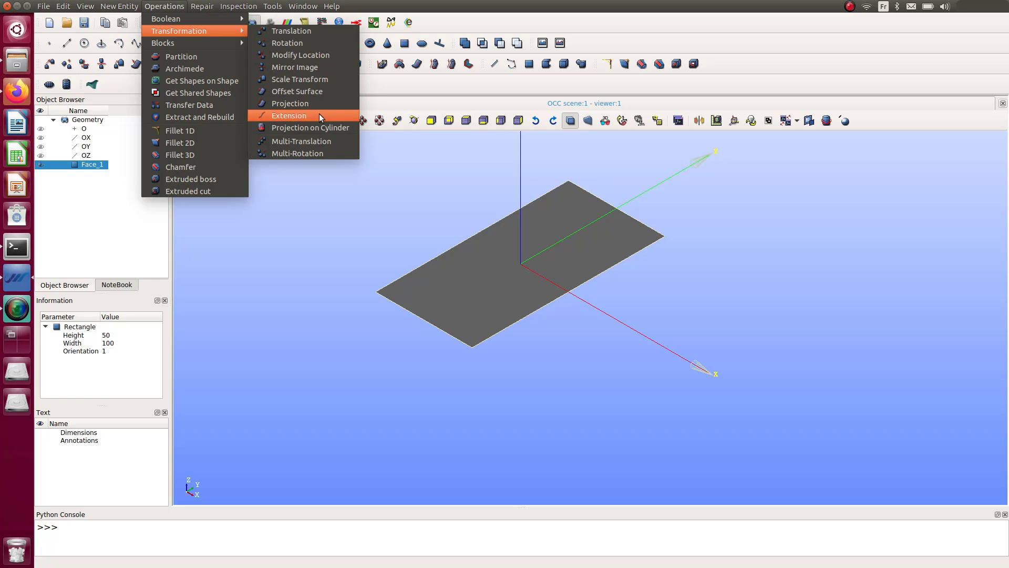
left_click(320, 31)
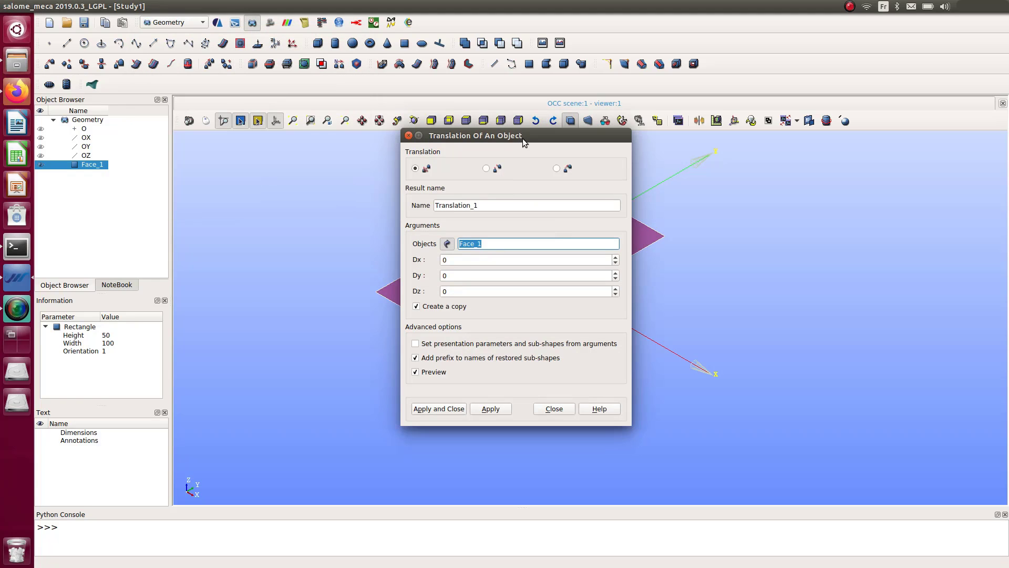
left_click_drag(523, 138, 236, 148)
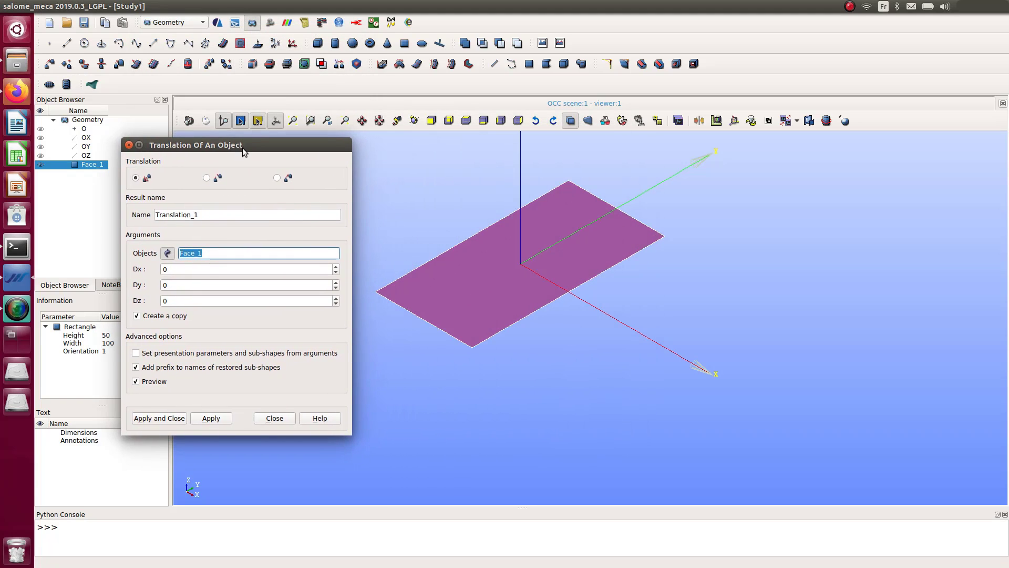
double_click(176, 268)
type("25")
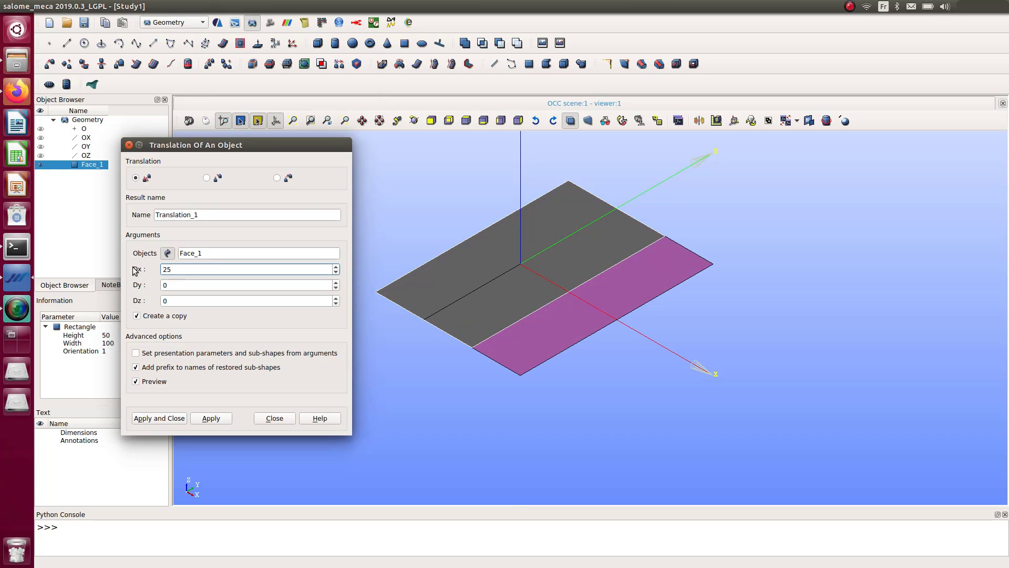
double_click(177, 284)
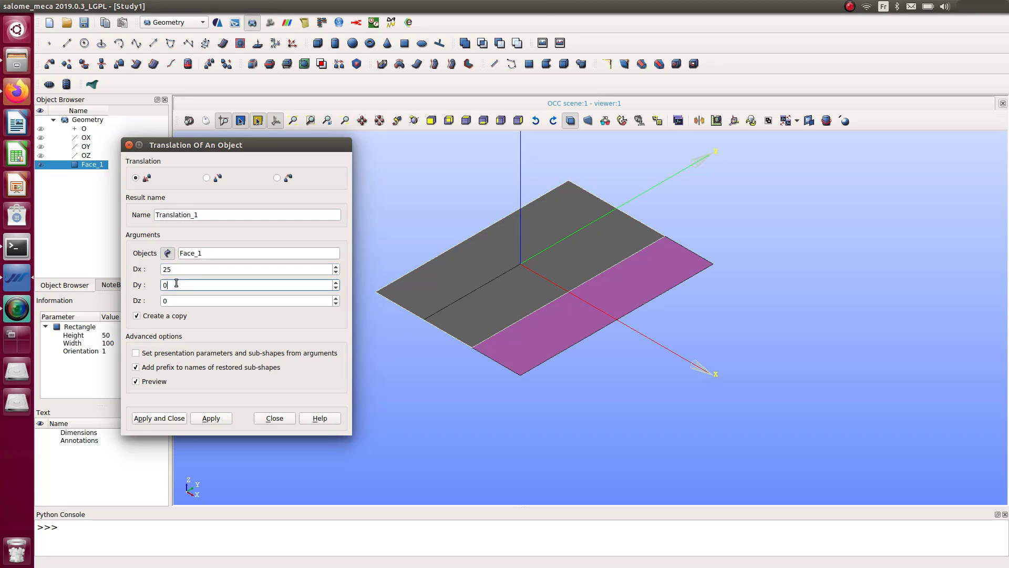
type("50")
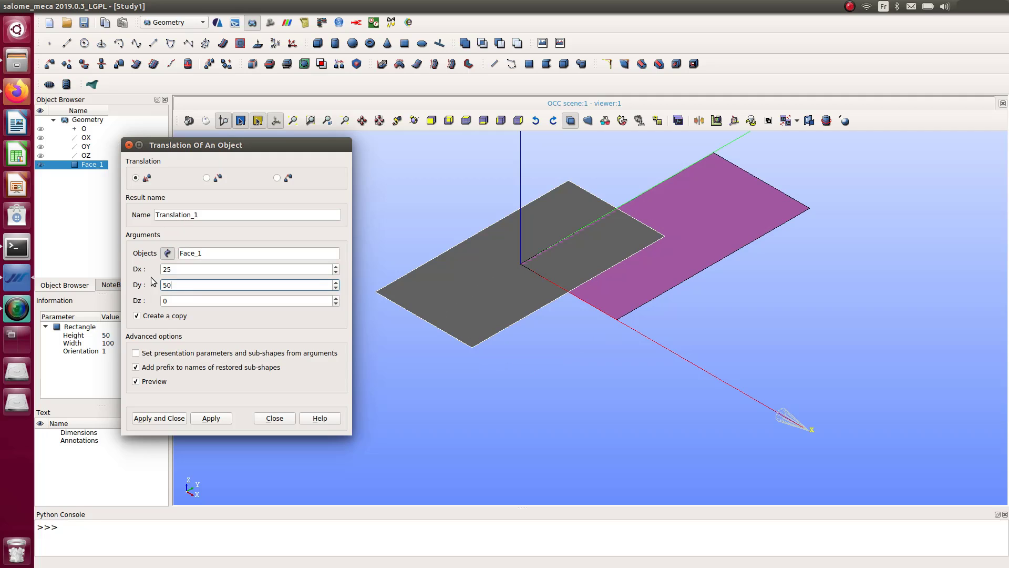
left_click(137, 316)
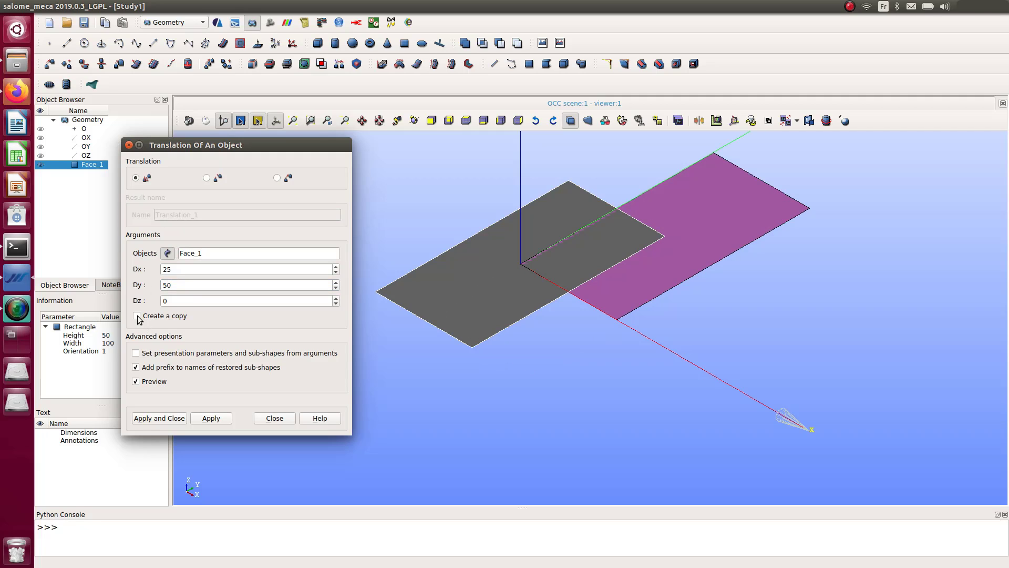
left_click(157, 419)
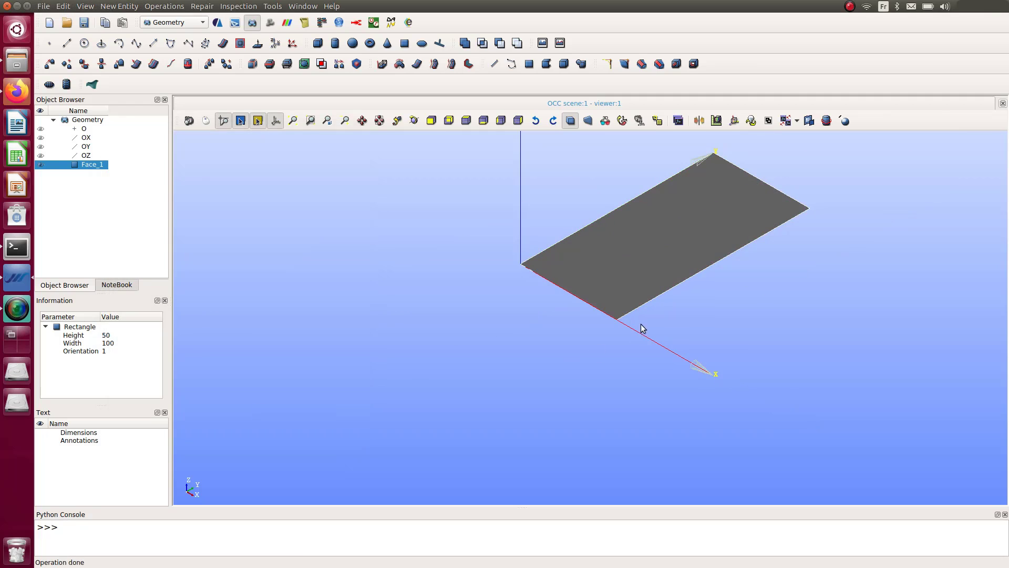
Create a disk of radius 20 at the origin in the OXY plane
scroll(726, 192, "up", 3)
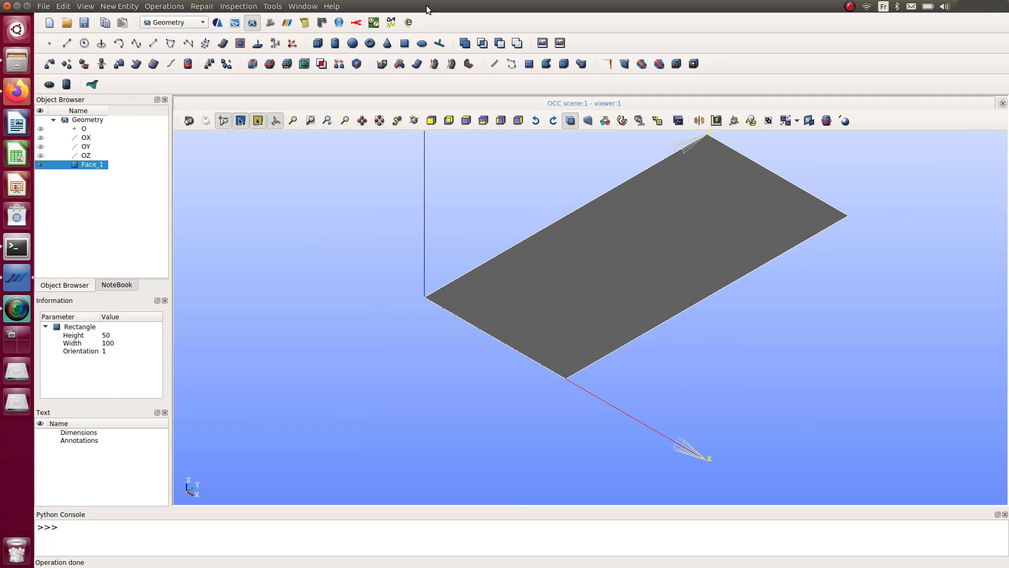
left_click(422, 44)
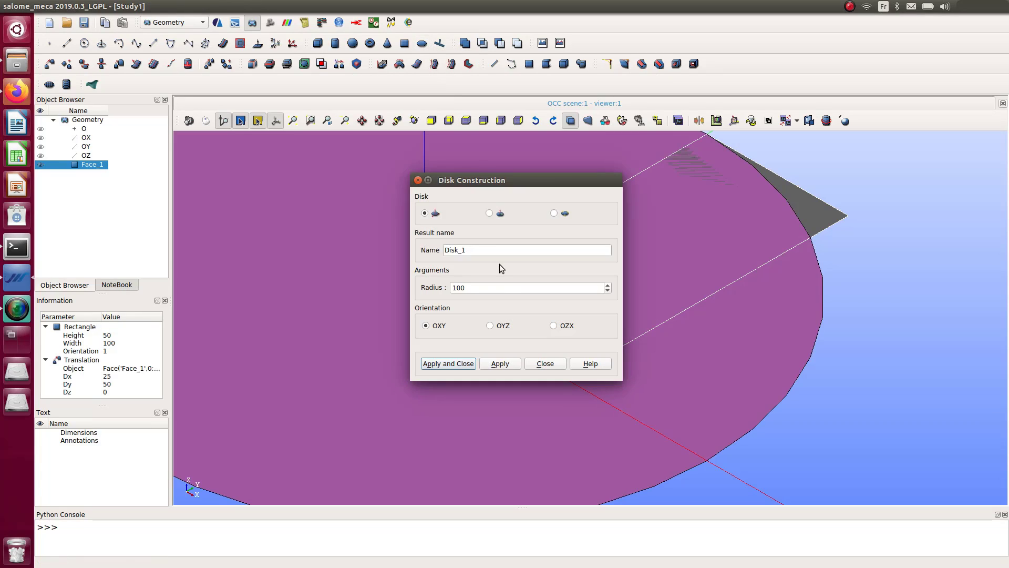
left_click_drag(475, 290, 432, 284)
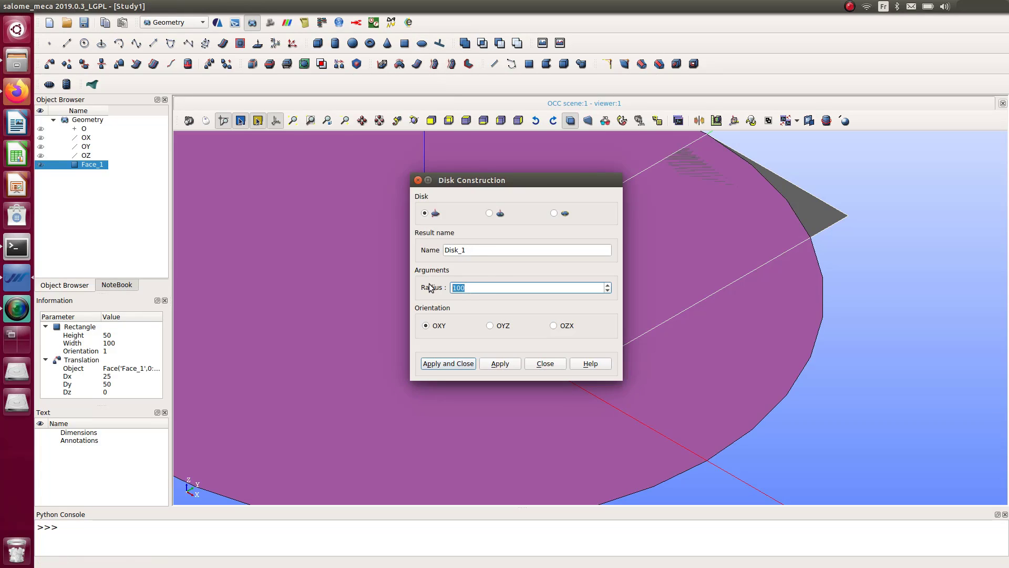
type("20")
left_click_drag(533, 183, 294, 190)
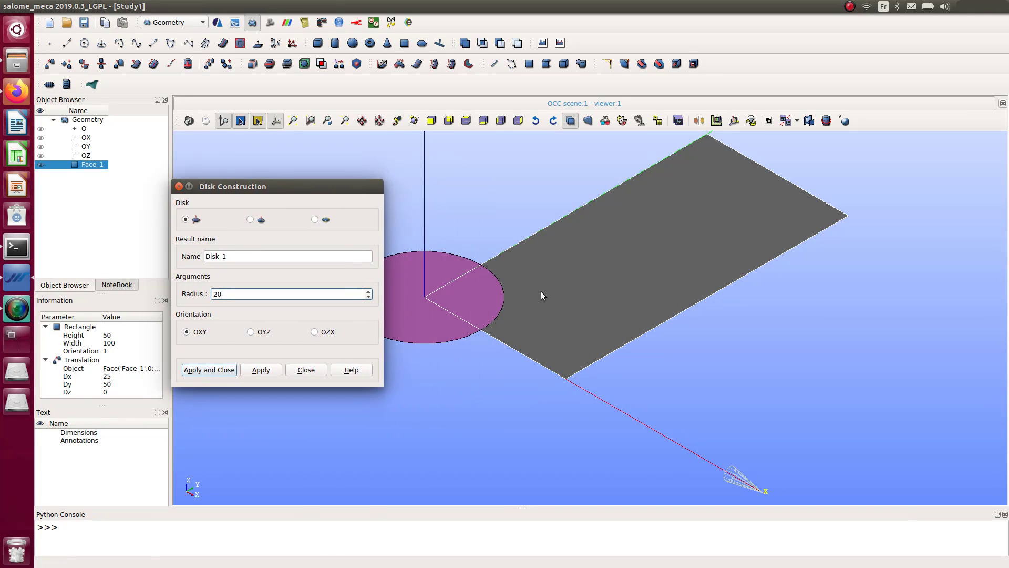
left_click(197, 372)
Cut the disk from the rectangular face with a Boolean Cut, using Face_1 as main object and Disk_1 as tool object
left_click(164, 5)
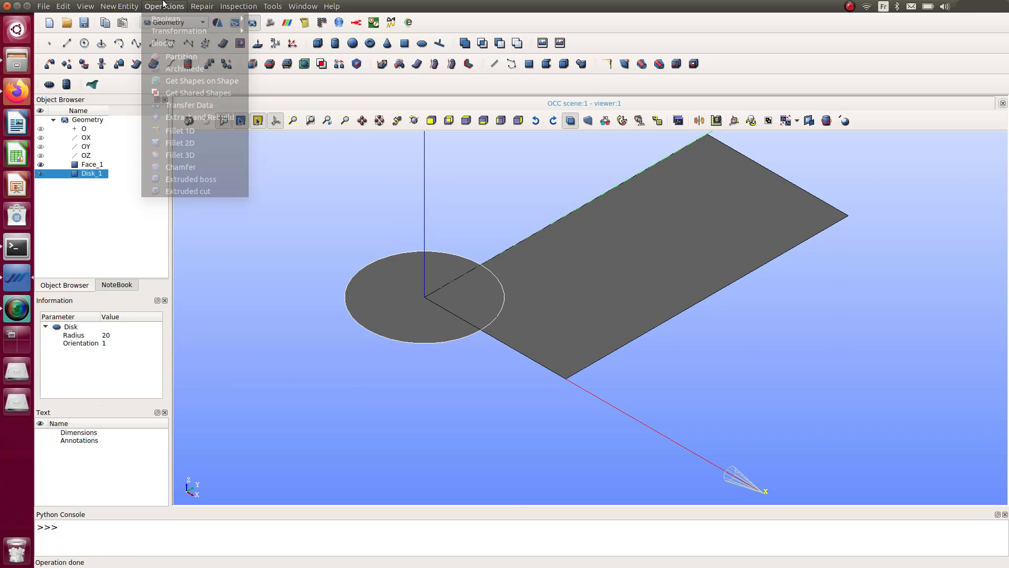
mouse_move(209, 5)
mouse_move(164, 6)
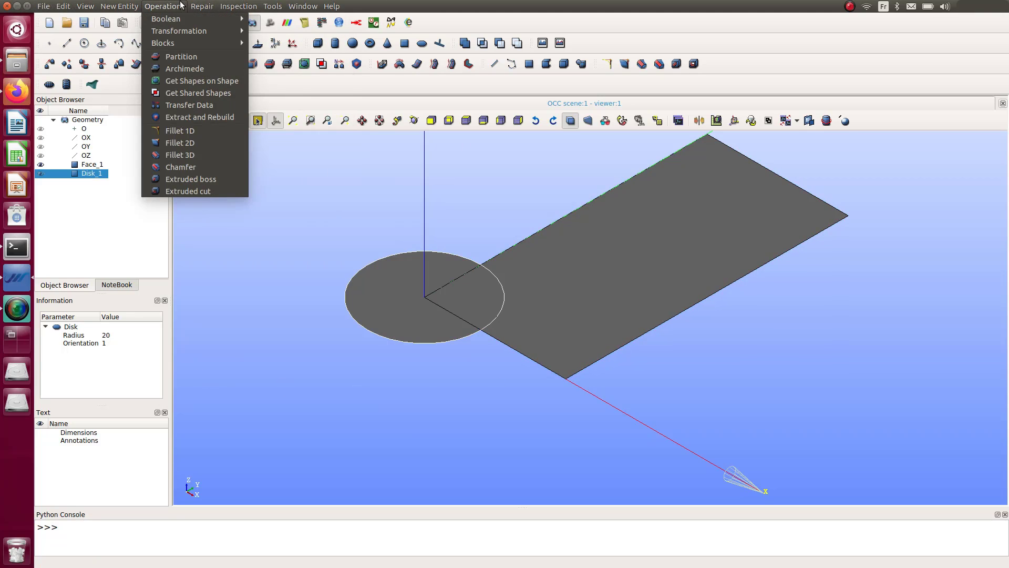
mouse_move(184, 30)
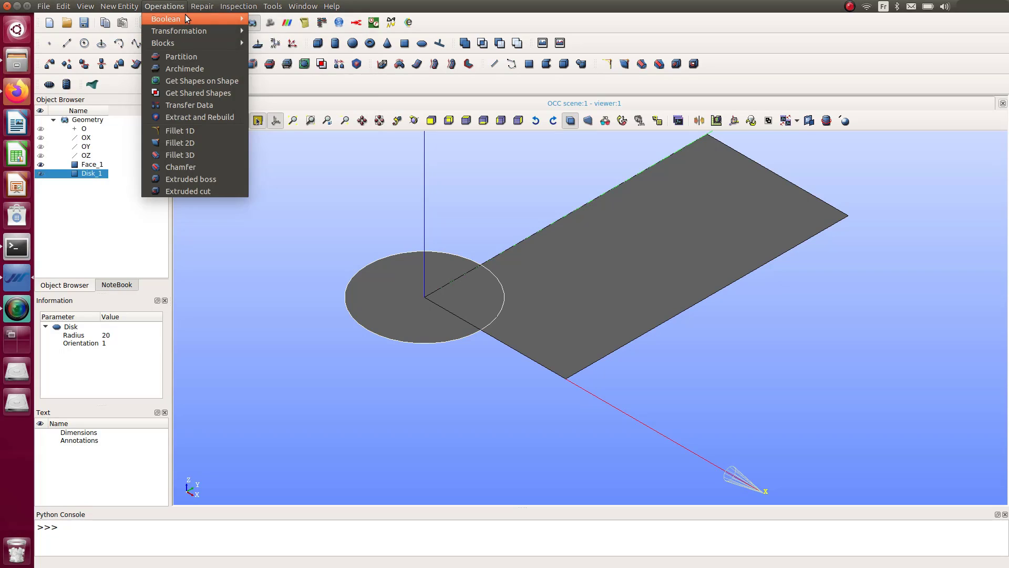
mouse_move(303, 6)
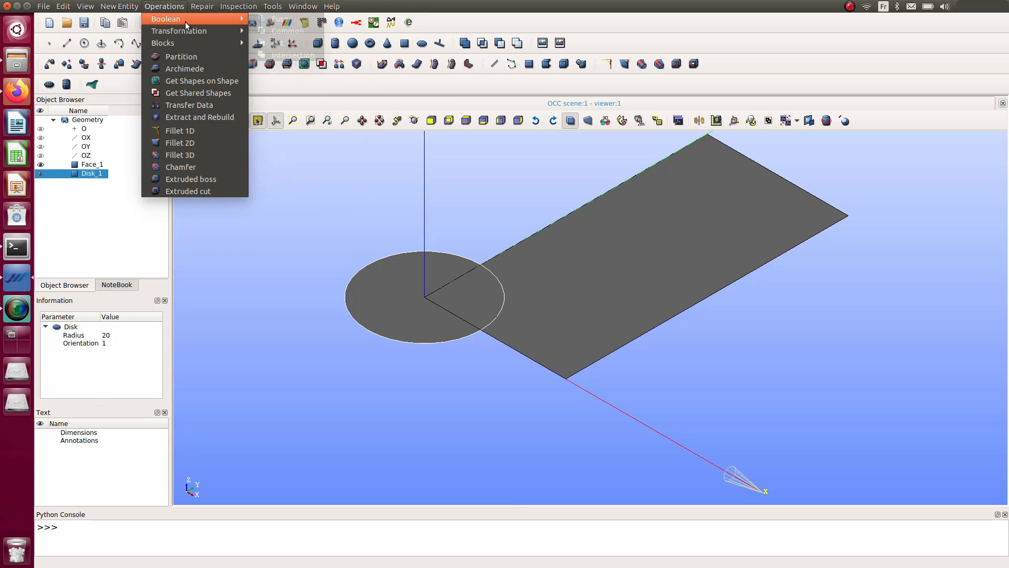
left_click(275, 47)
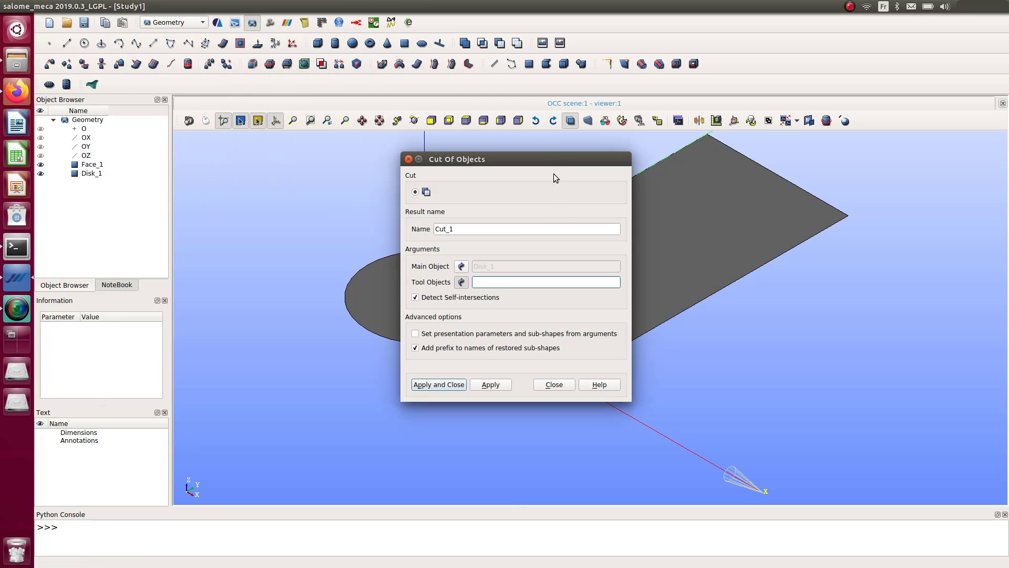
left_click_drag(549, 159, 324, 170)
left_click(235, 277)
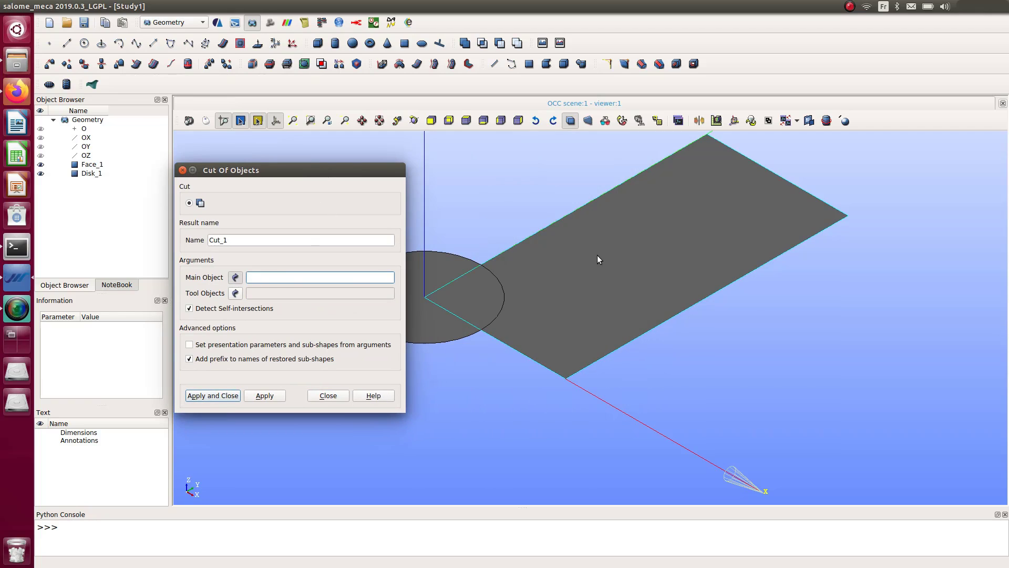
left_click(616, 238)
left_click(236, 294)
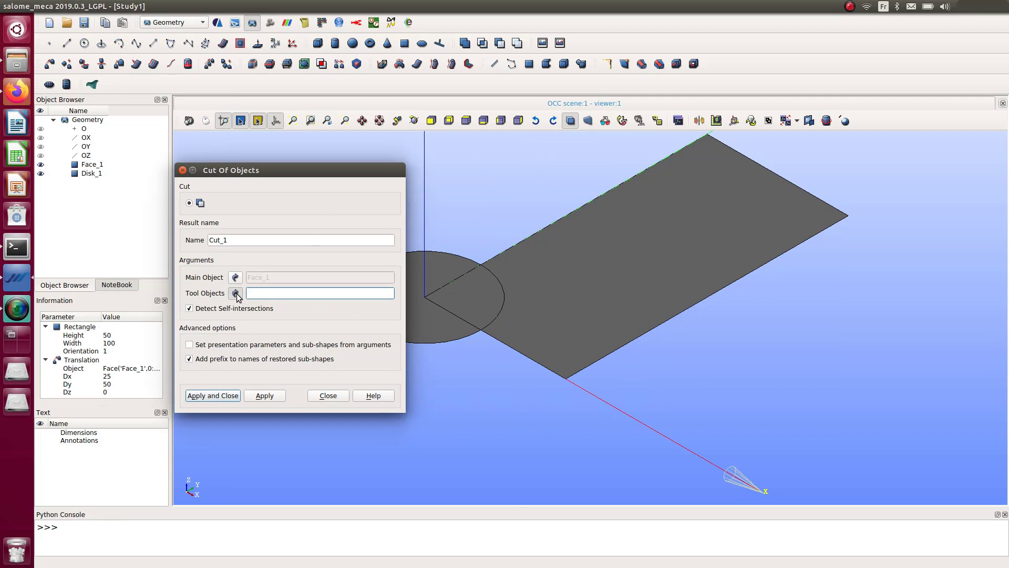
left_click(430, 336)
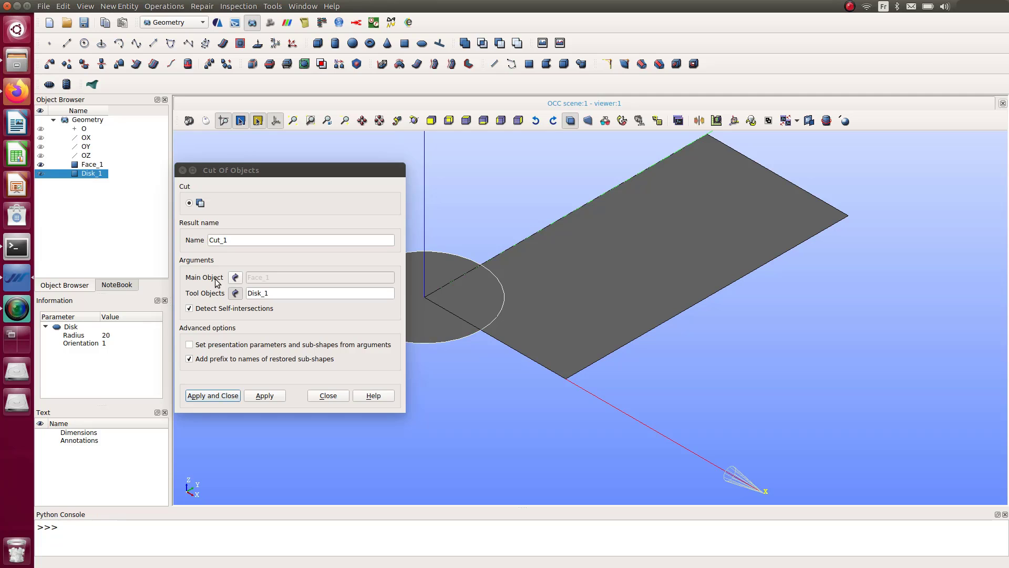
left_click(210, 396)
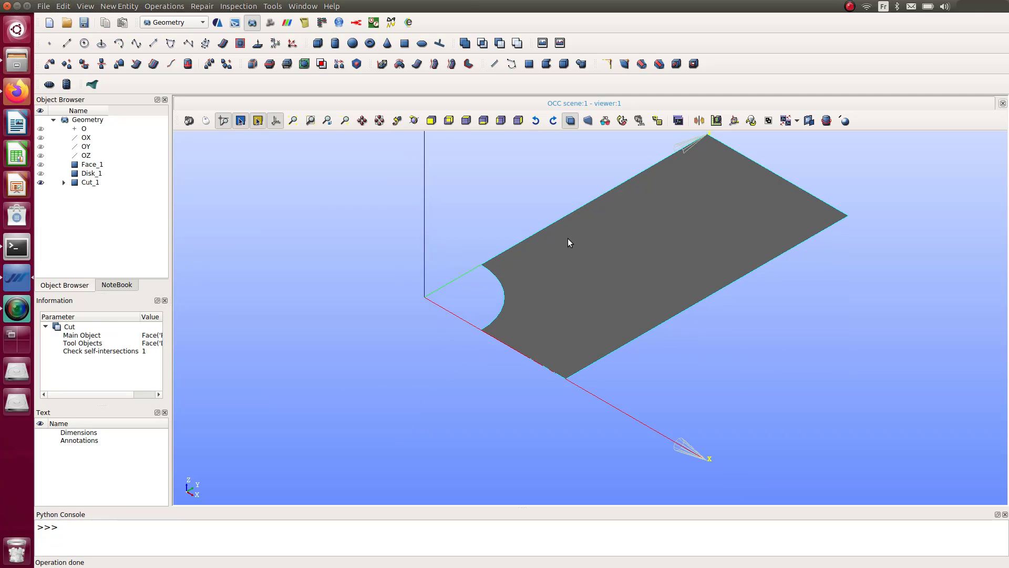
Start a new edge group with Cut_1 as its main shape
scroll(605, 221, "down", 3)
scroll(693, 185, "up", 3)
scroll(460, 335, "up", 2)
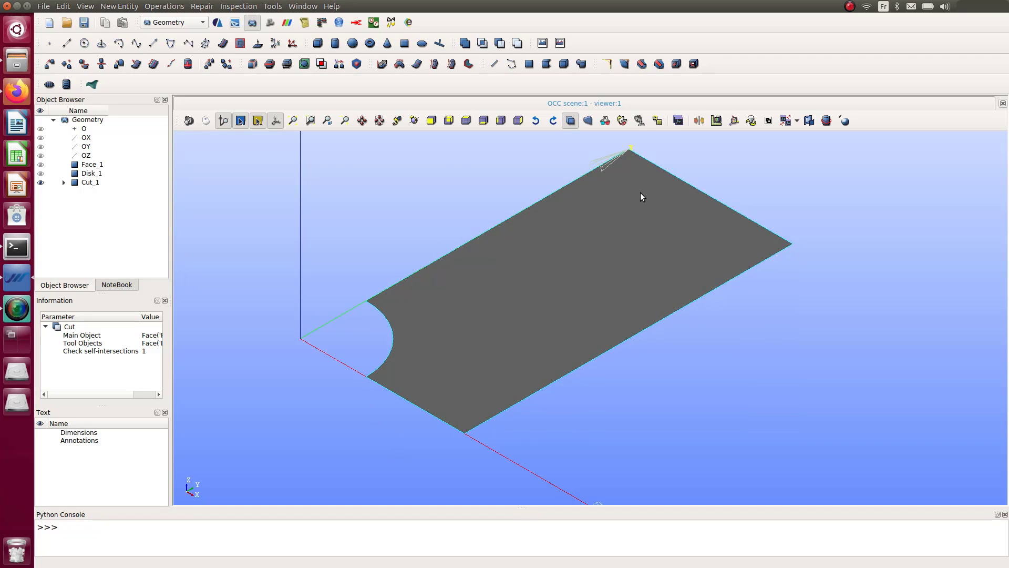
left_click(109, 6)
mouse_move(134, 55)
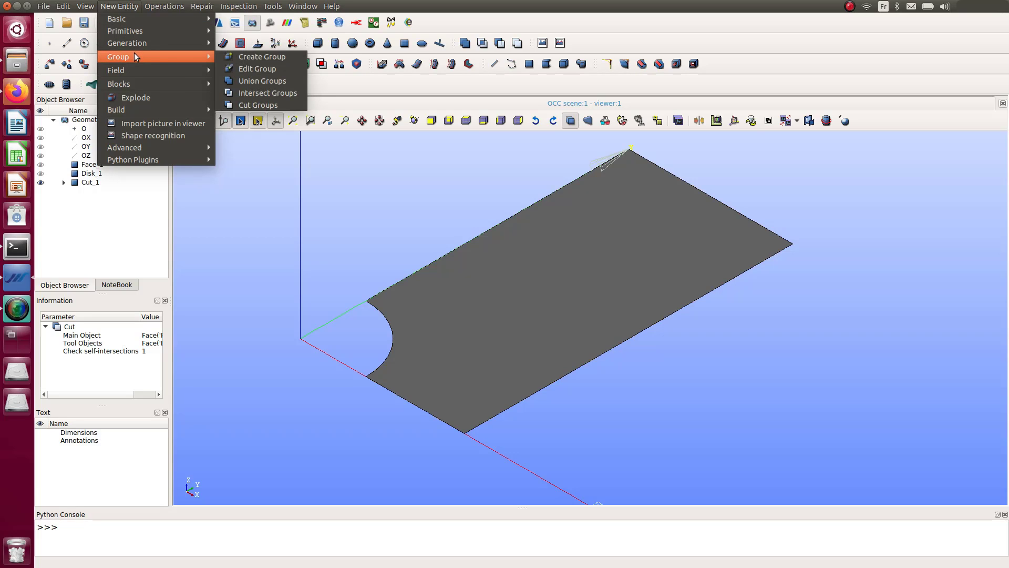
left_click(256, 56)
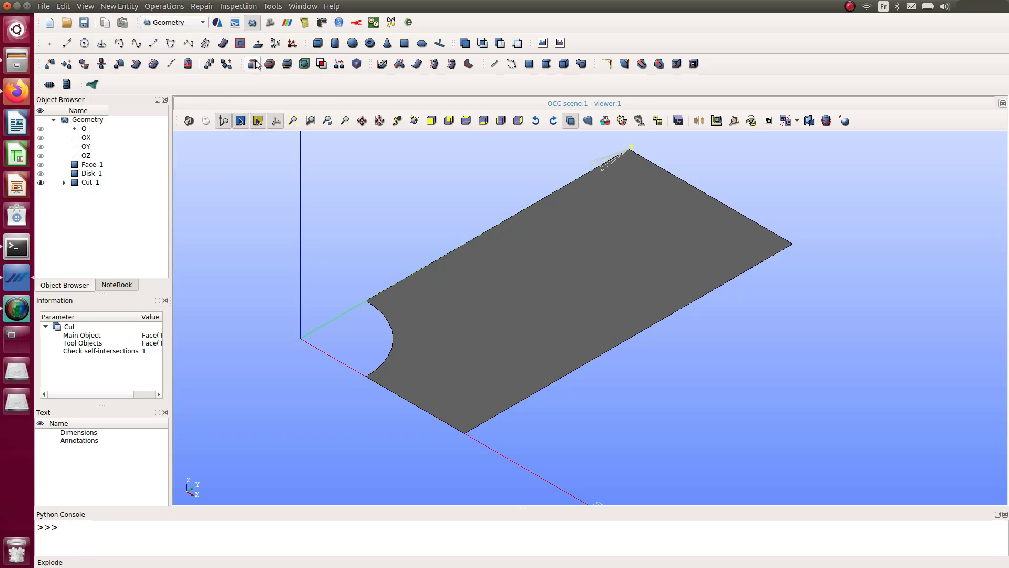
left_click_drag(566, 109, 234, 112)
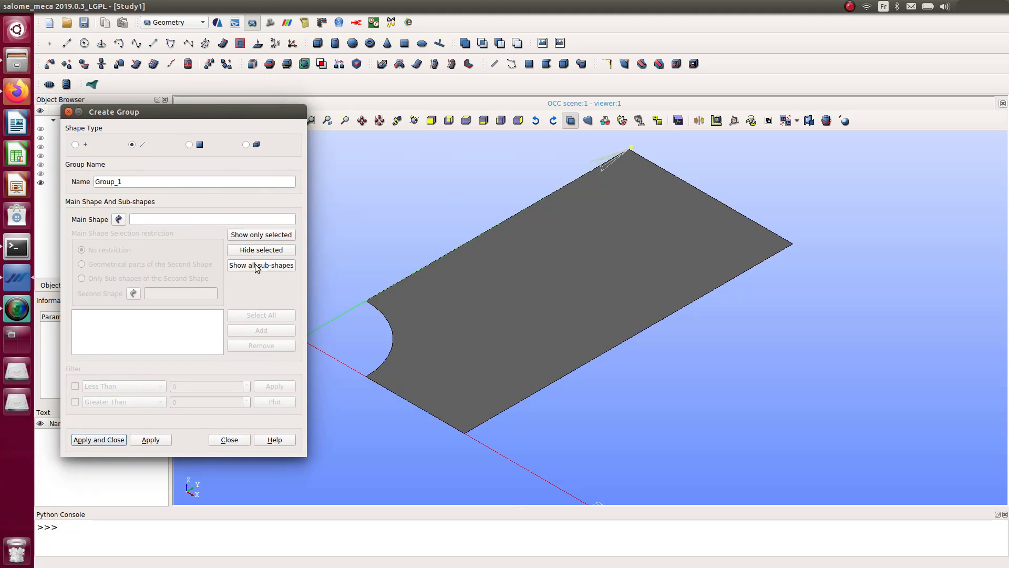
left_click(459, 321)
left_click(459, 321)
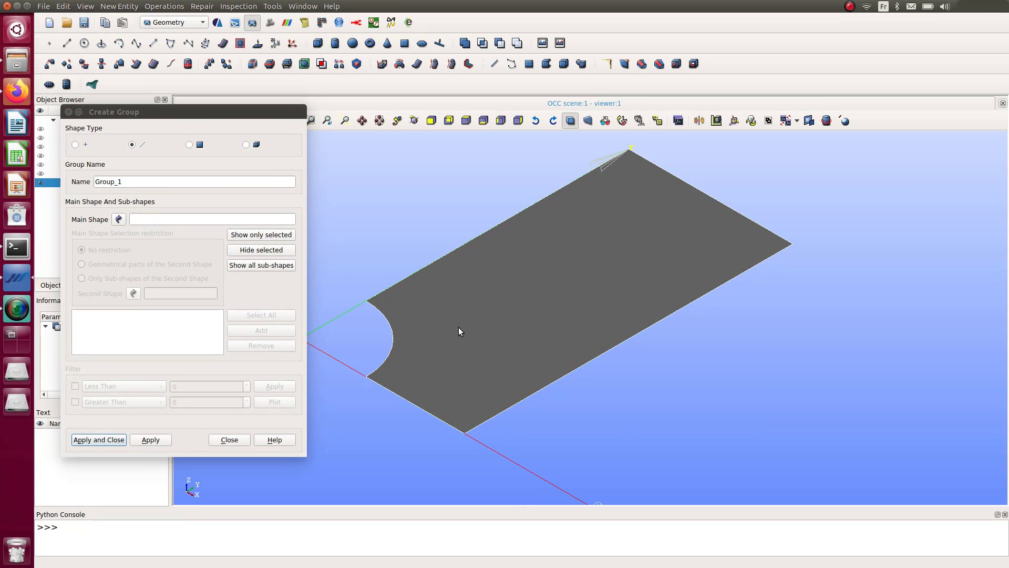
left_click(119, 219)
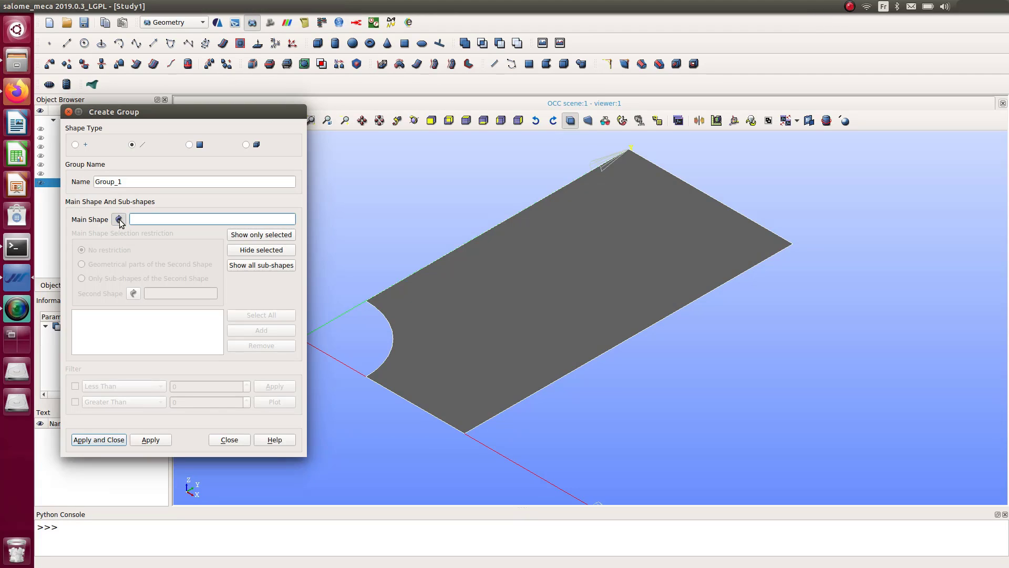
left_click(536, 308)
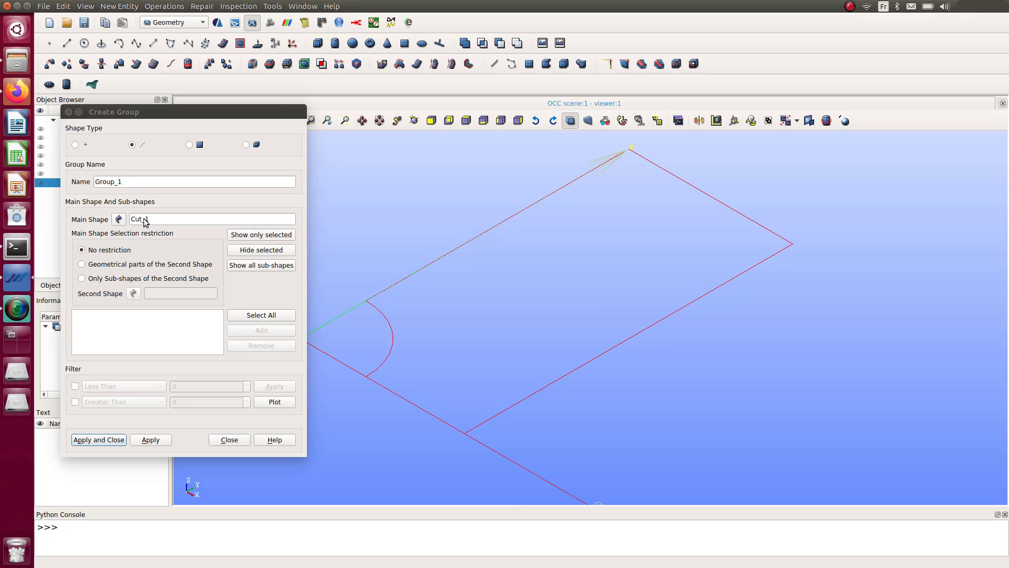
left_click_drag(157, 116, 229, 119)
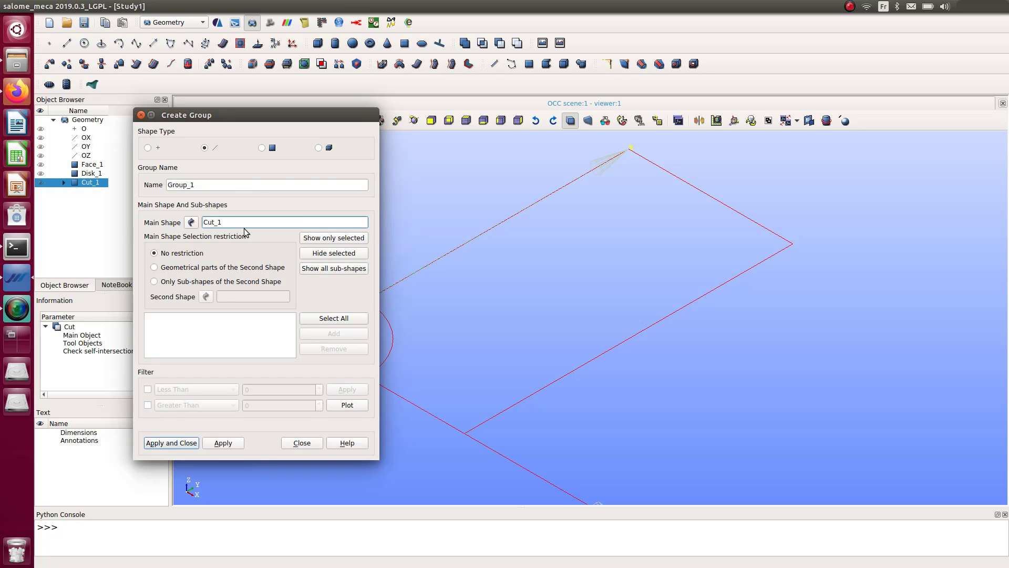
left_click_drag(229, 118, 153, 118)
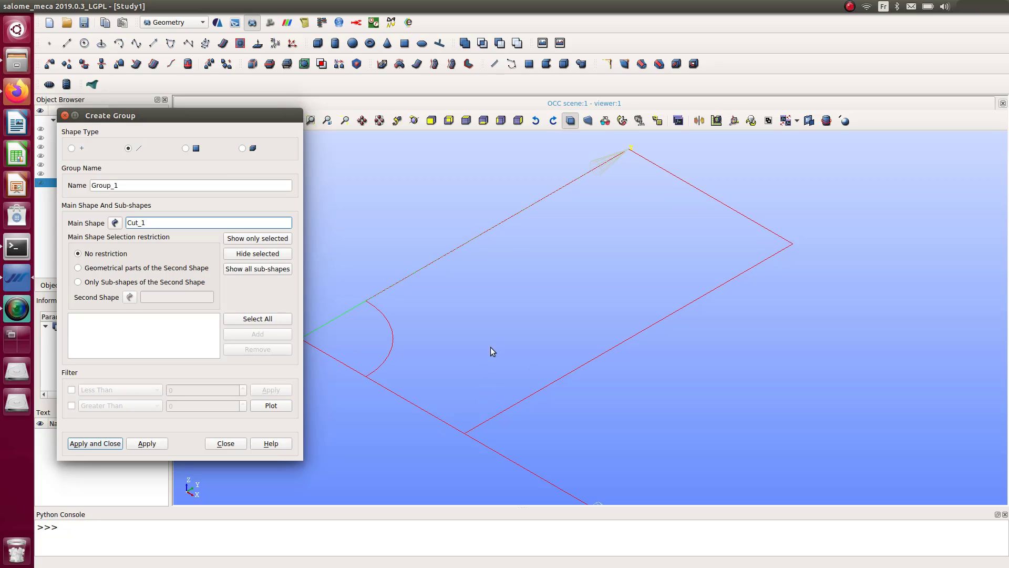
Add the plate's straight edge along the X axis to the group and create it as edge_x
left_click(410, 402)
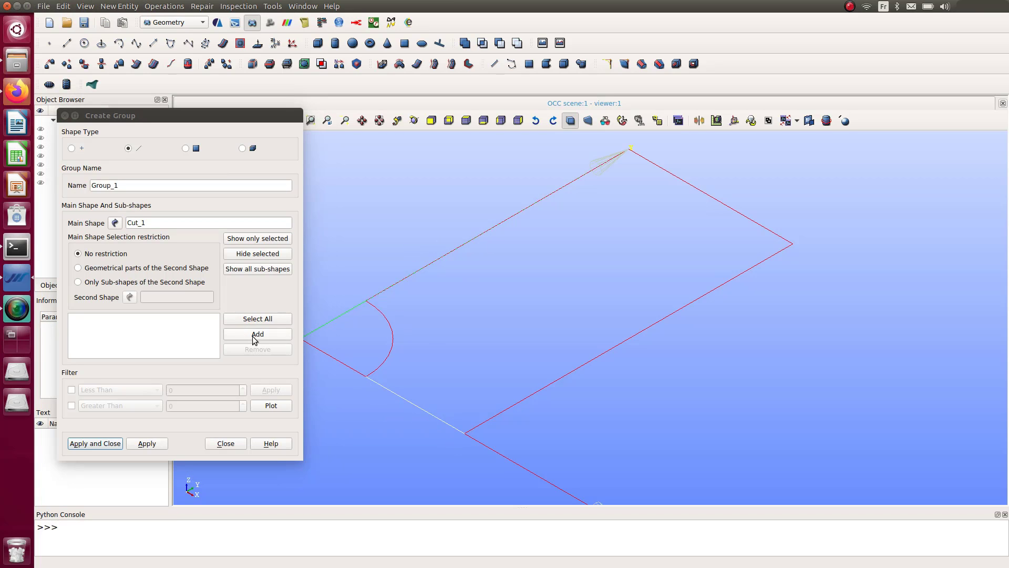
left_click(254, 336)
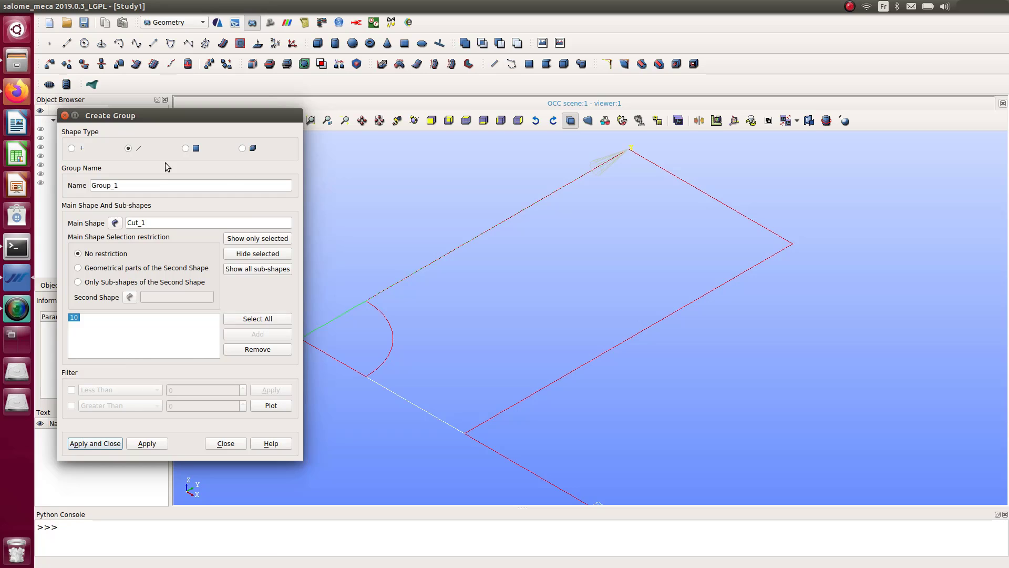
left_click(151, 186)
double_click(151, 186)
type("ed")
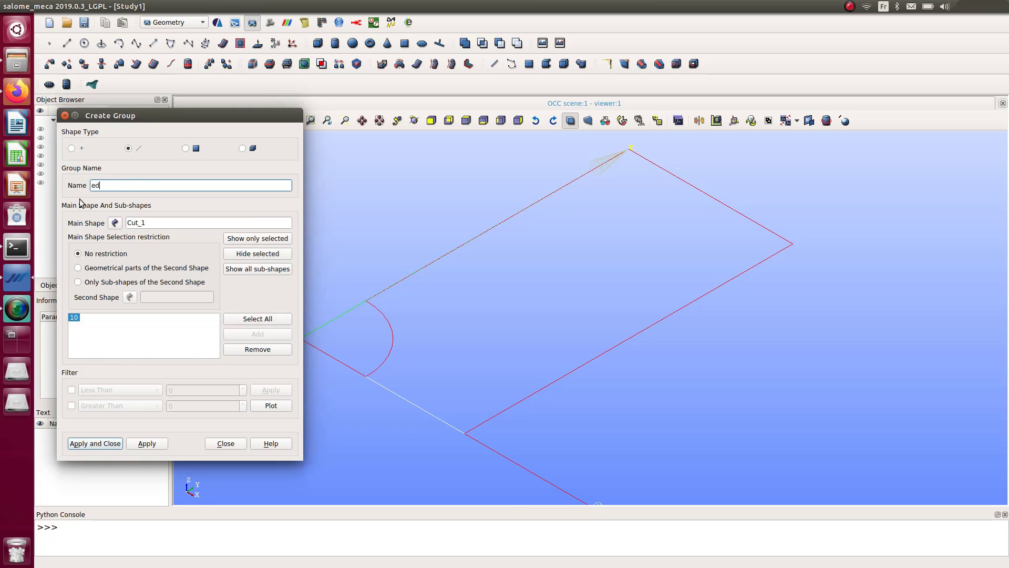
type("ge_x")
left_click(151, 444)
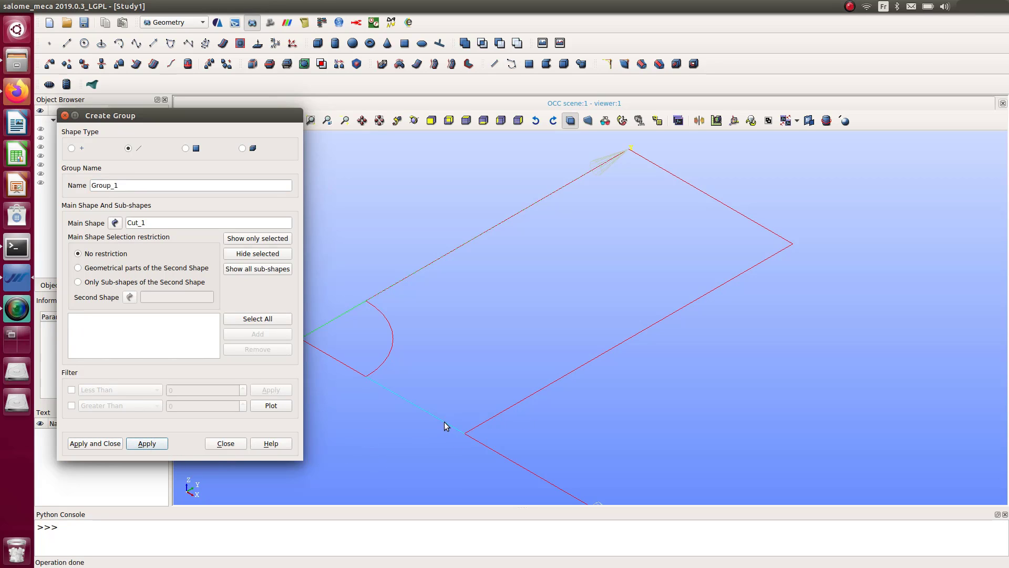
Create a second edge group named edge_y from the plate's straight edge along the Y axis
left_click(421, 273)
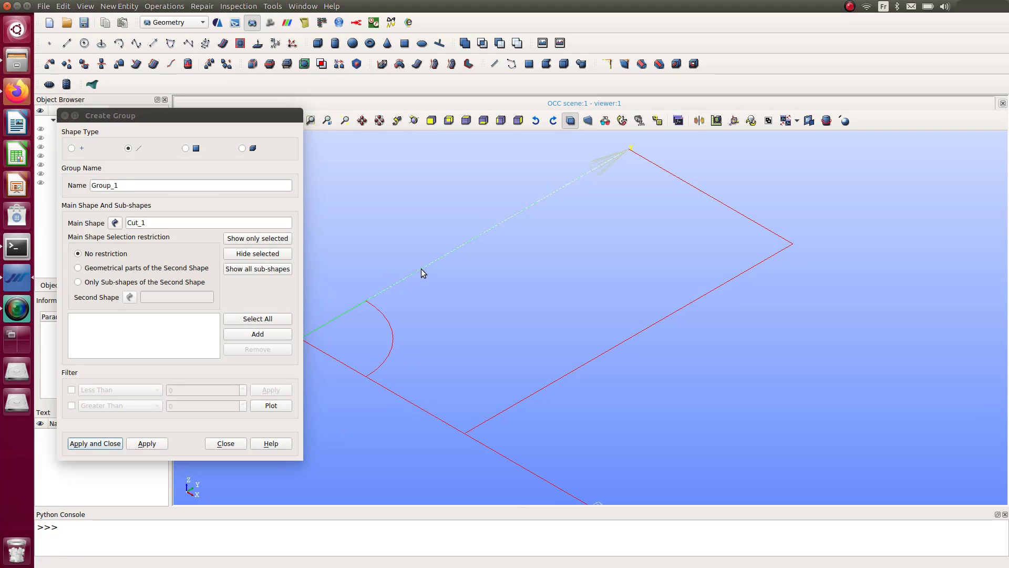
left_click(263, 336)
left_click_drag(124, 185, 51, 184)
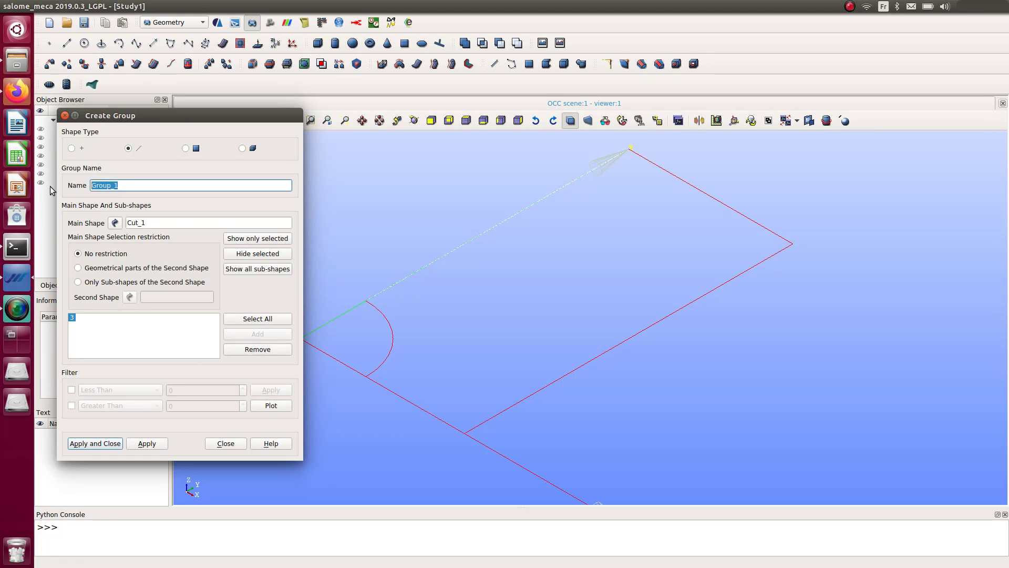
type("edge")
type("_1")
left_click(147, 443)
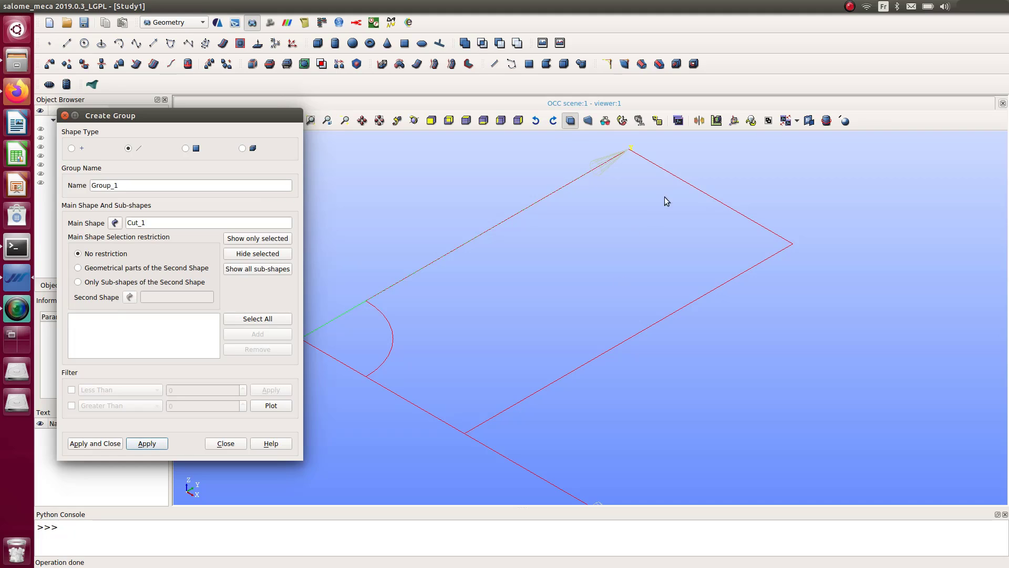
Create an edge group named load_edge from the plate's short edge opposite the hole and finish group creation
left_click(715, 201)
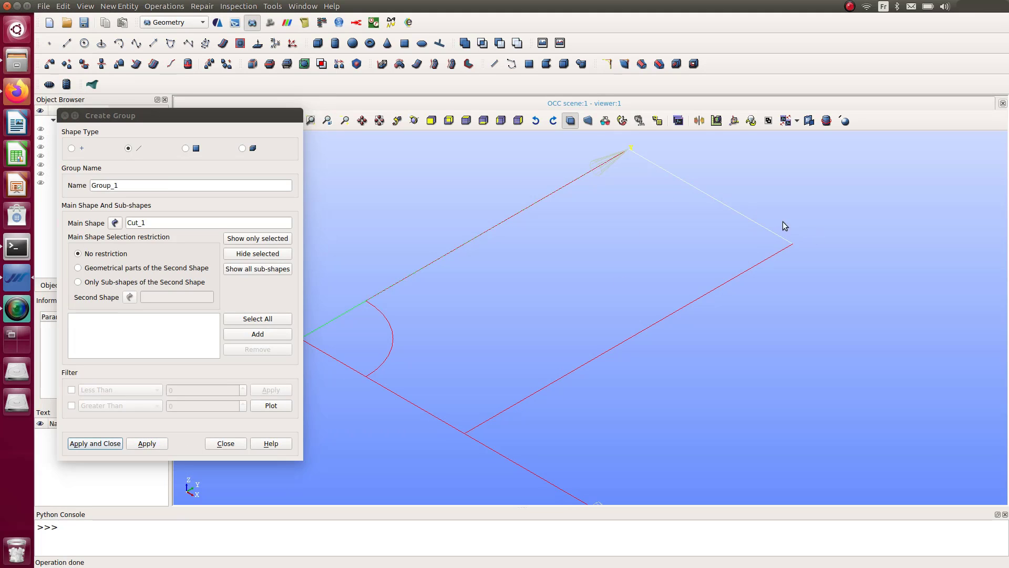
left_click(241, 335)
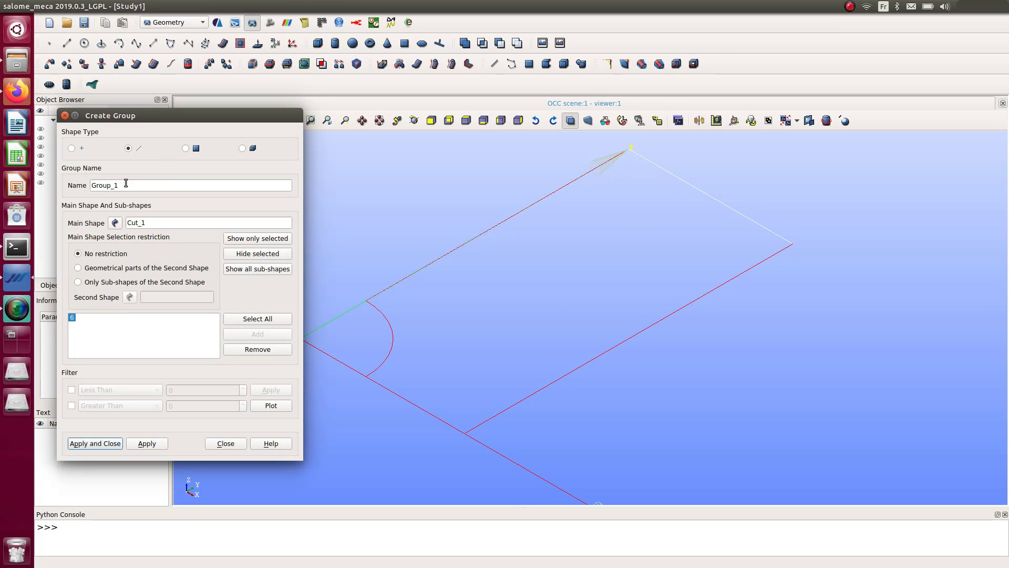
left_click_drag(123, 185, 57, 185)
type("load")
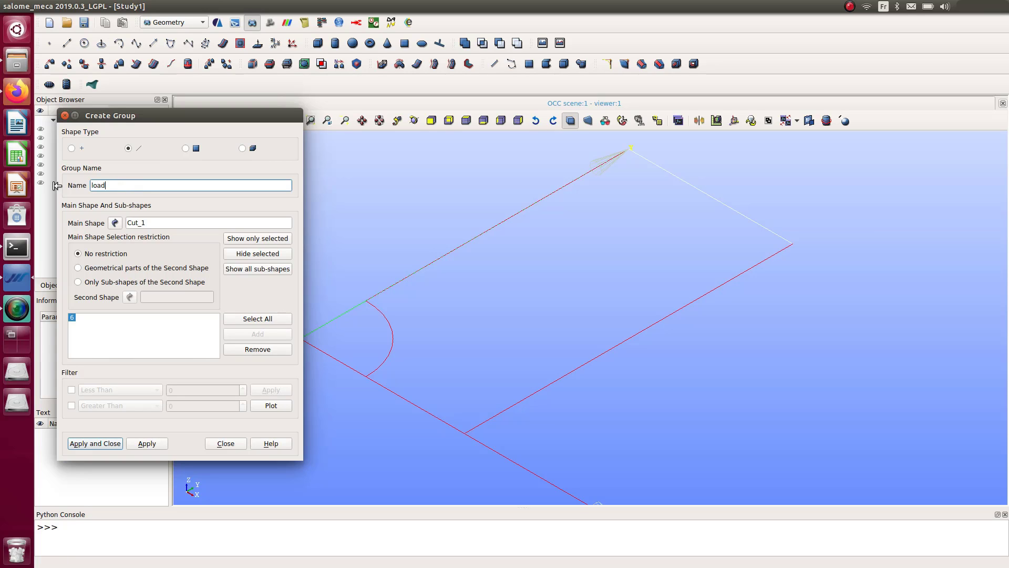
type("_edge")
left_click(113, 444)
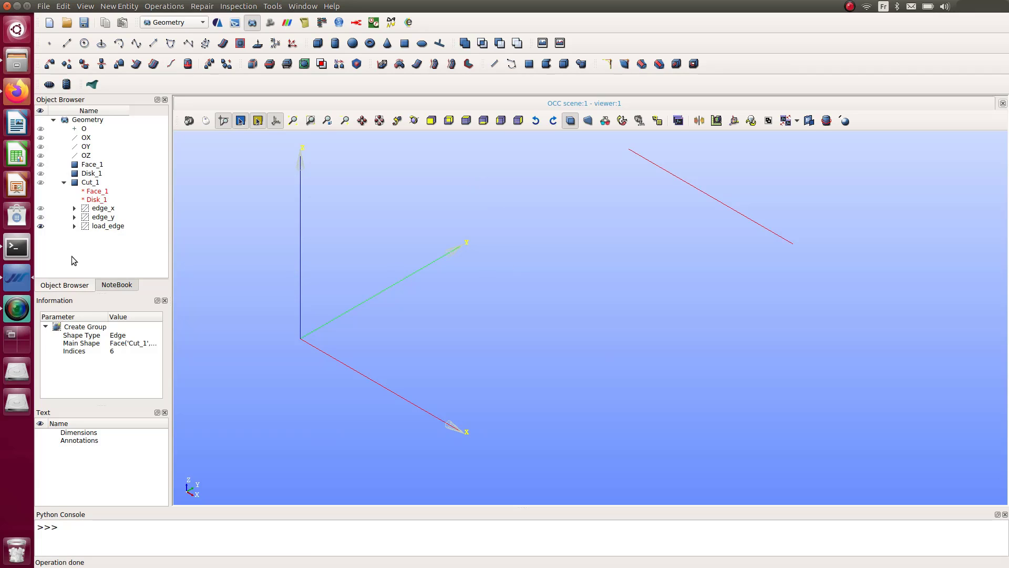
Display the edge_y and edge_x groups and the Cut_1 plate in the viewer
left_click(41, 217)
left_click(40, 209)
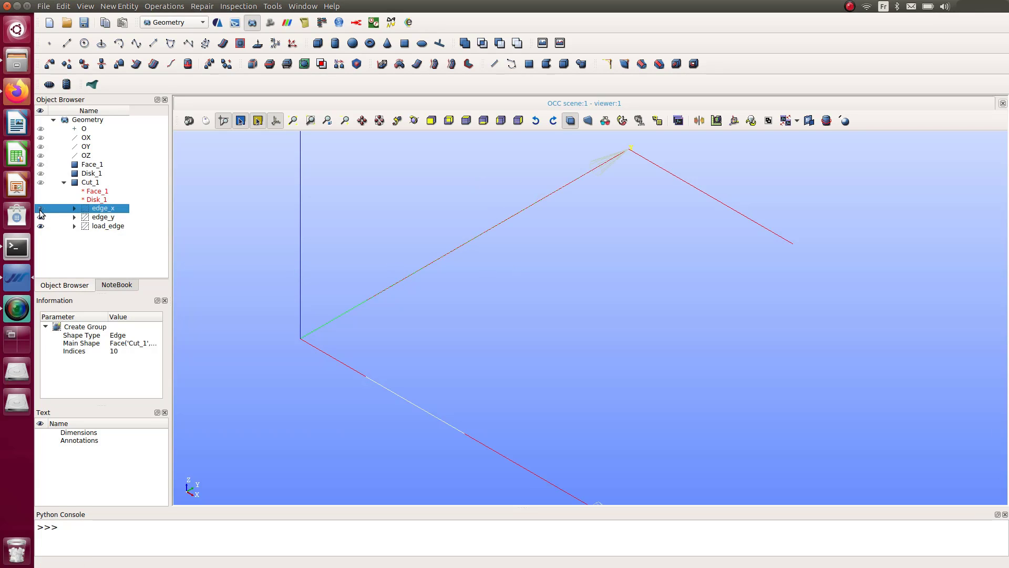
left_click(42, 182)
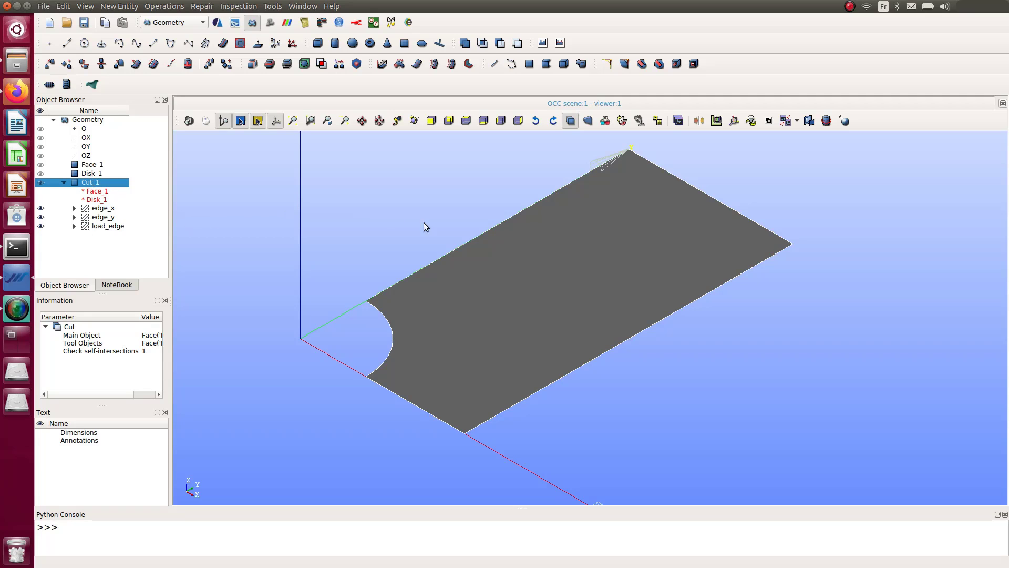
Rename the Cut_1 shape as platehole
right_click(103, 185)
left_click(117, 194)
type("plateh")
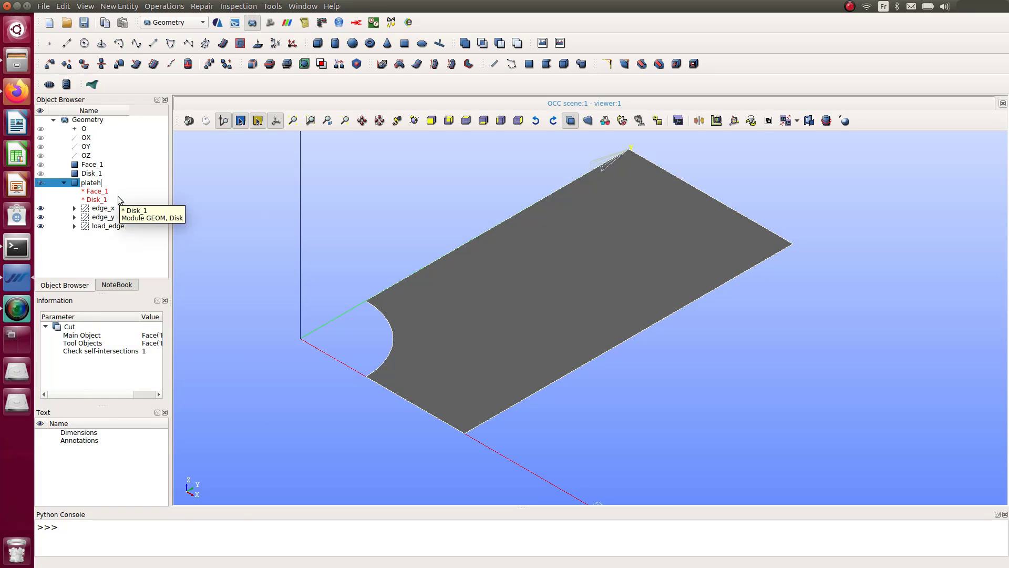
type("ole")
key("Return")
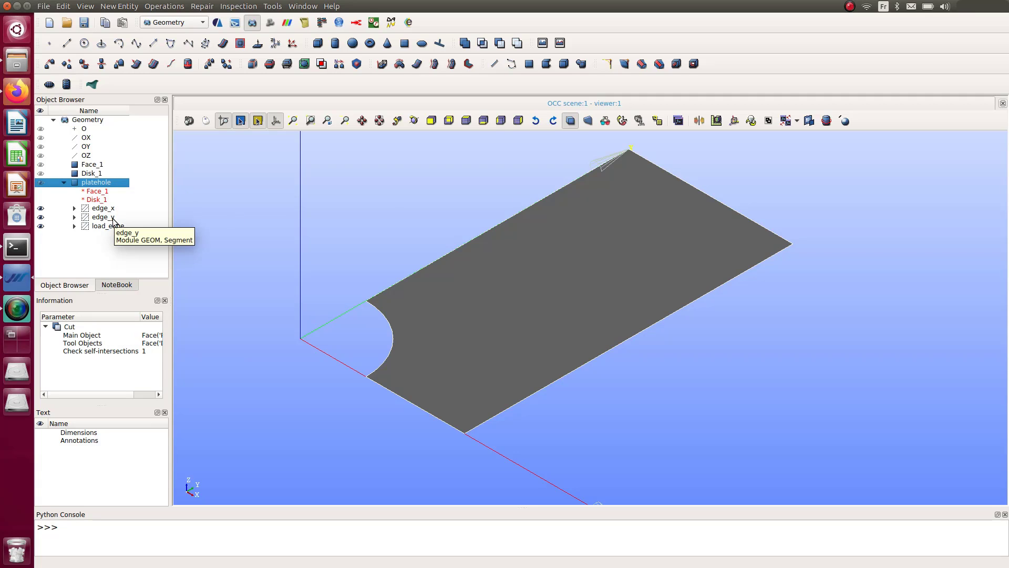
Switch to the Mesh module and start a mesh on platehole with the NETGEN 1D-2D algorithm
left_click(271, 24)
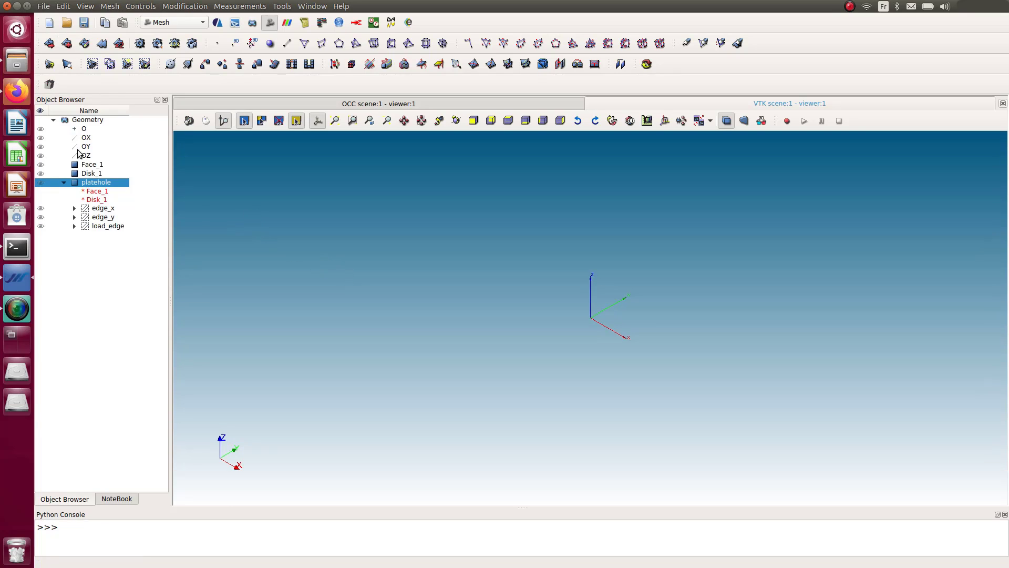
left_click(56, 44)
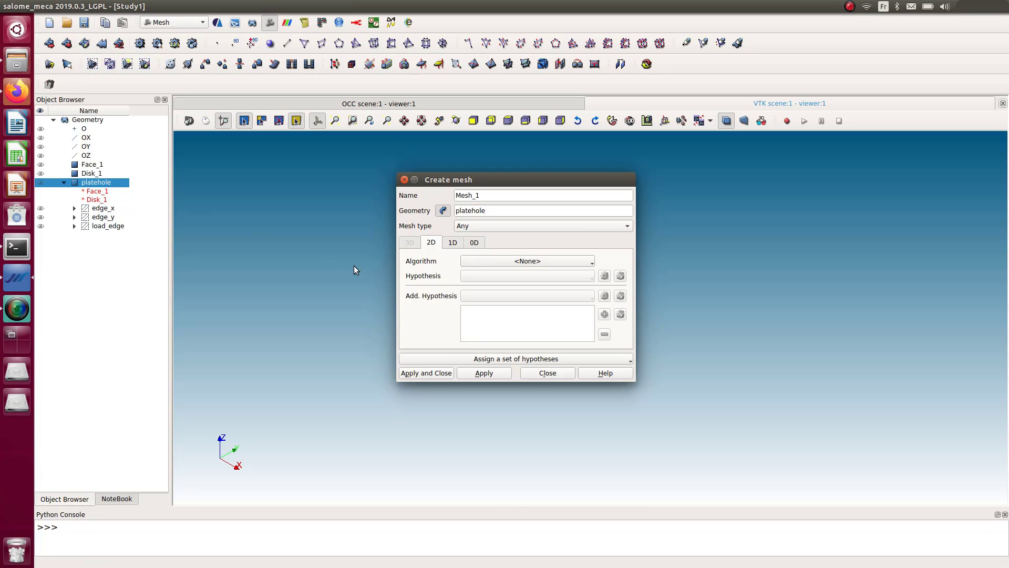
left_click(475, 260)
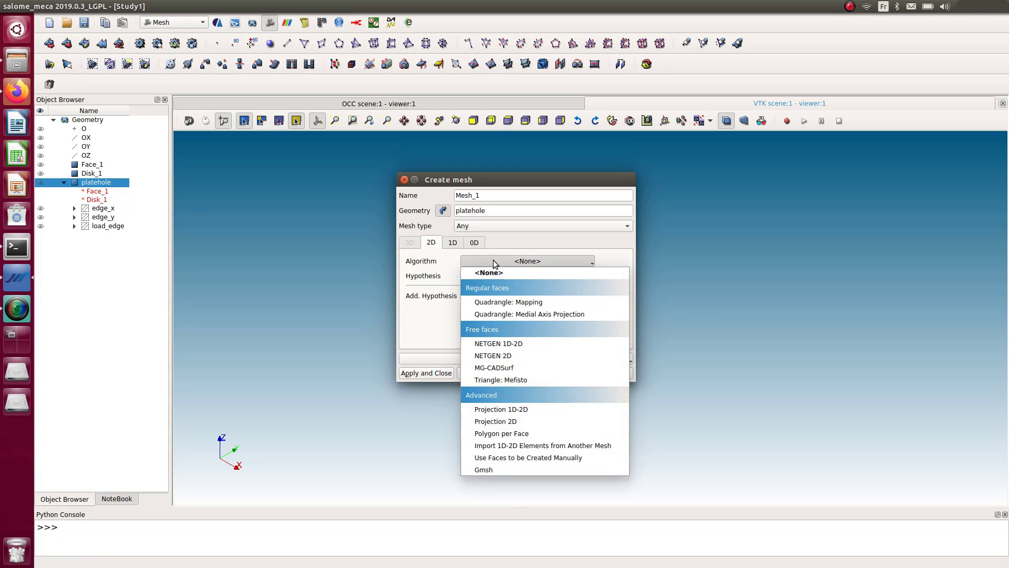
left_click(501, 343)
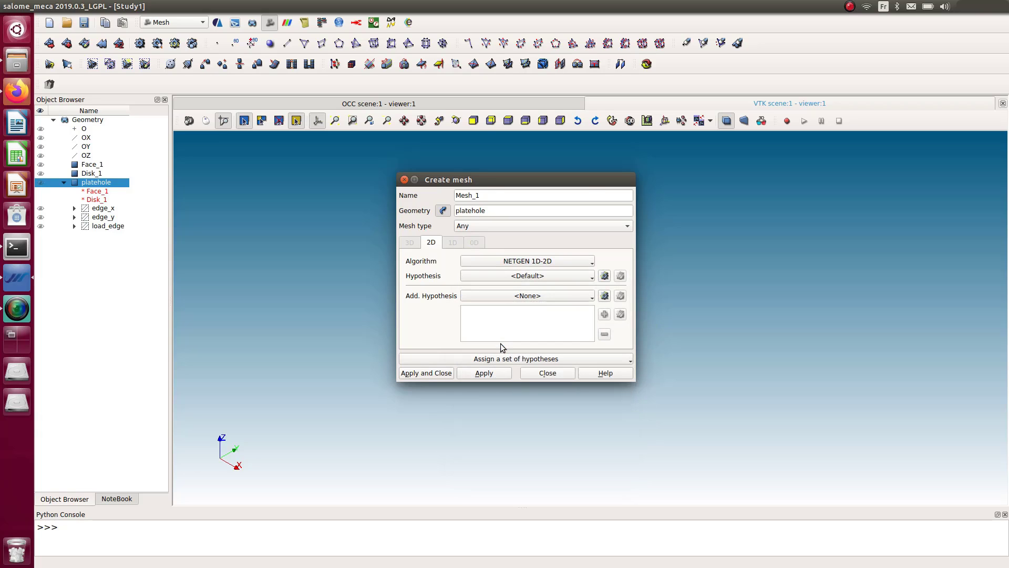
Add a NETGEN 2D parameters hypothesis with a maximum size of 6 and create the mesh definition
left_click(604, 276)
left_click(622, 284)
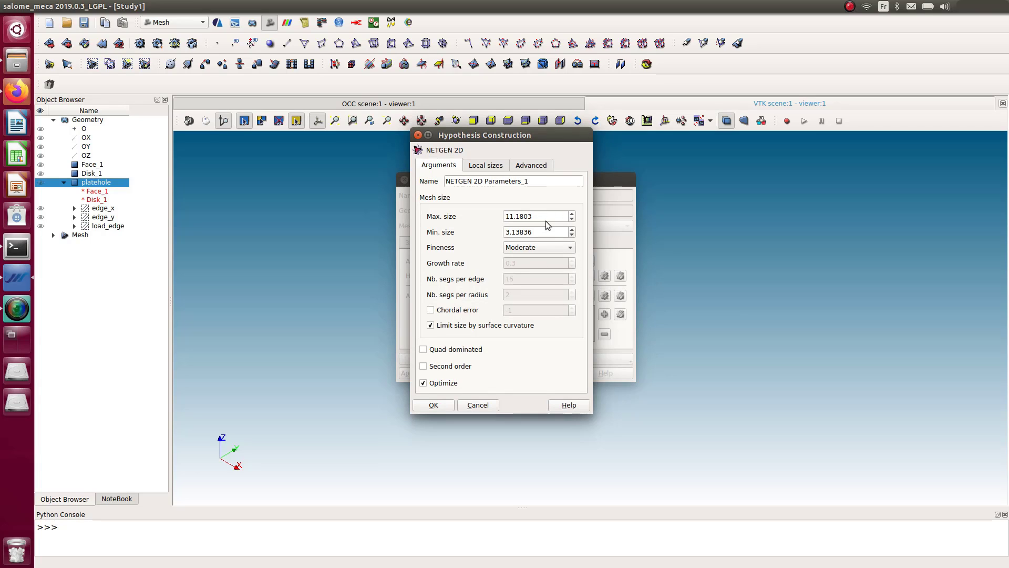
left_click_drag(544, 221, 457, 217)
type("6")
left_click(434, 404)
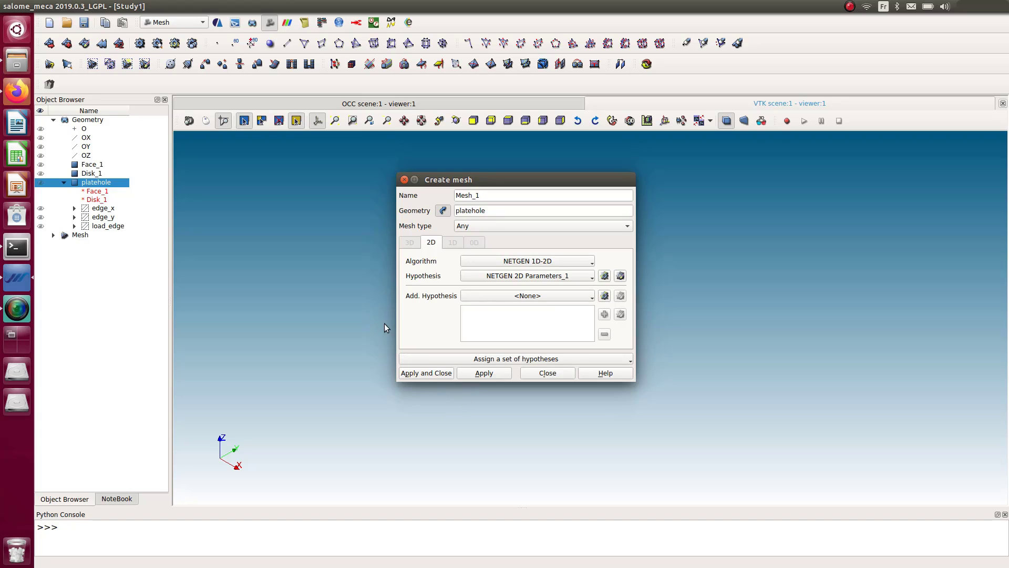
left_click(428, 373)
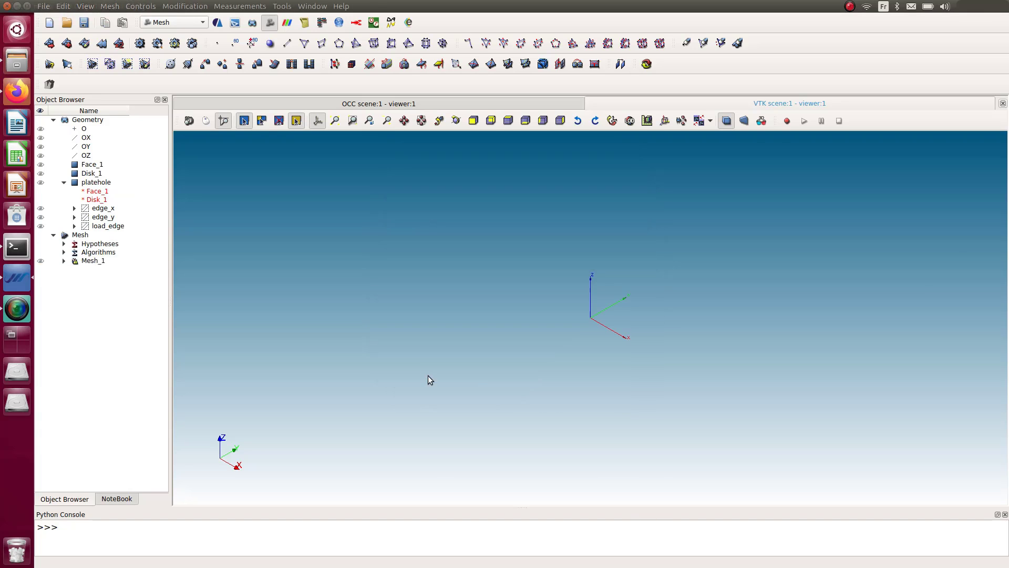
Compute Mesh_1 and expand its applied hypotheses and applied algorithms in the object tree
left_click(63, 262)
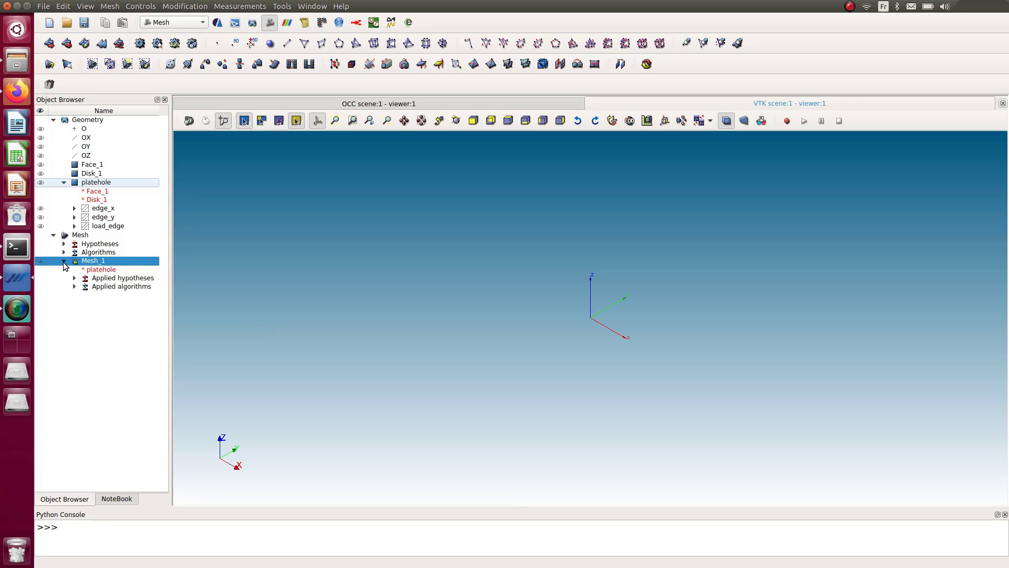
right_click(108, 262)
left_click(146, 309)
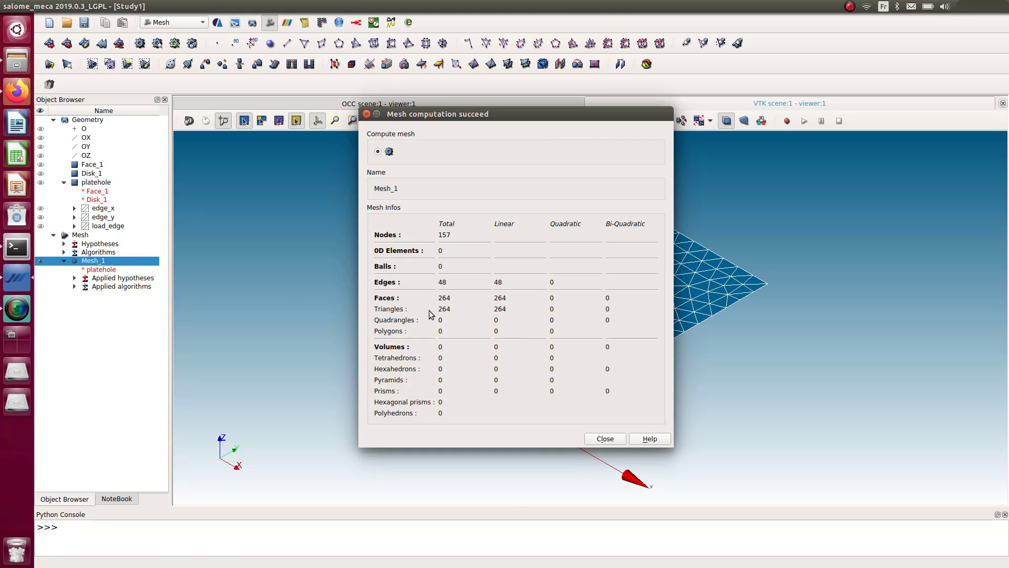
left_click(605, 438)
scroll(554, 274, "up", 1)
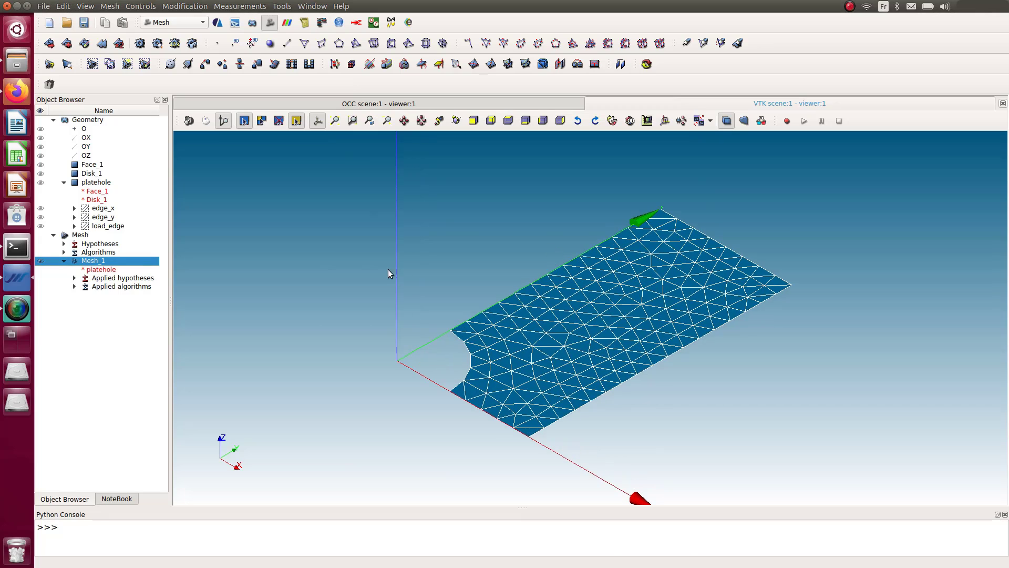
left_click(74, 285)
left_click(74, 277)
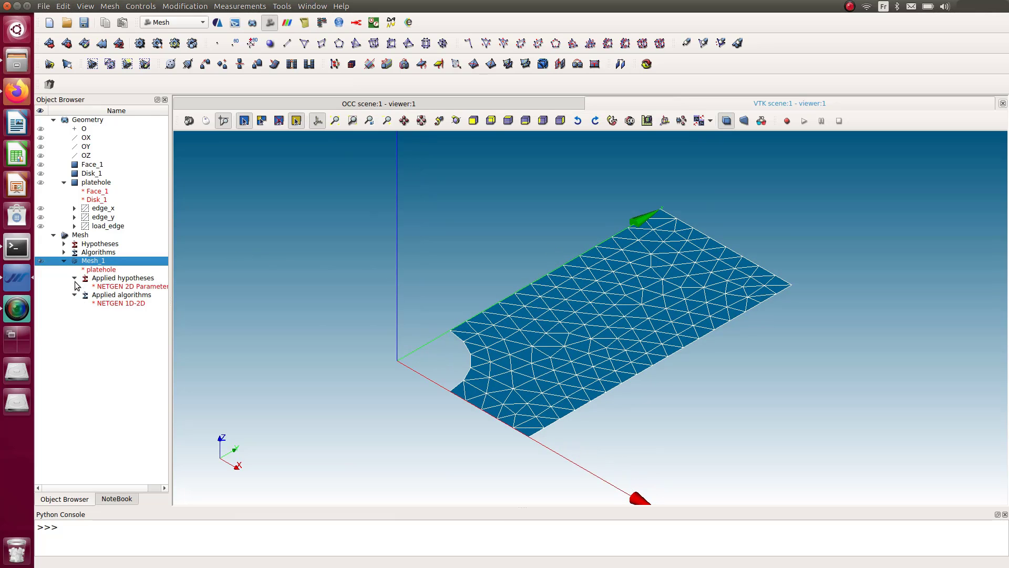
Create element and node groups on Mesh_1 from the geometry groups edge_x, edge_y and load_edge
left_click(85, 6)
mouse_move(110, 6)
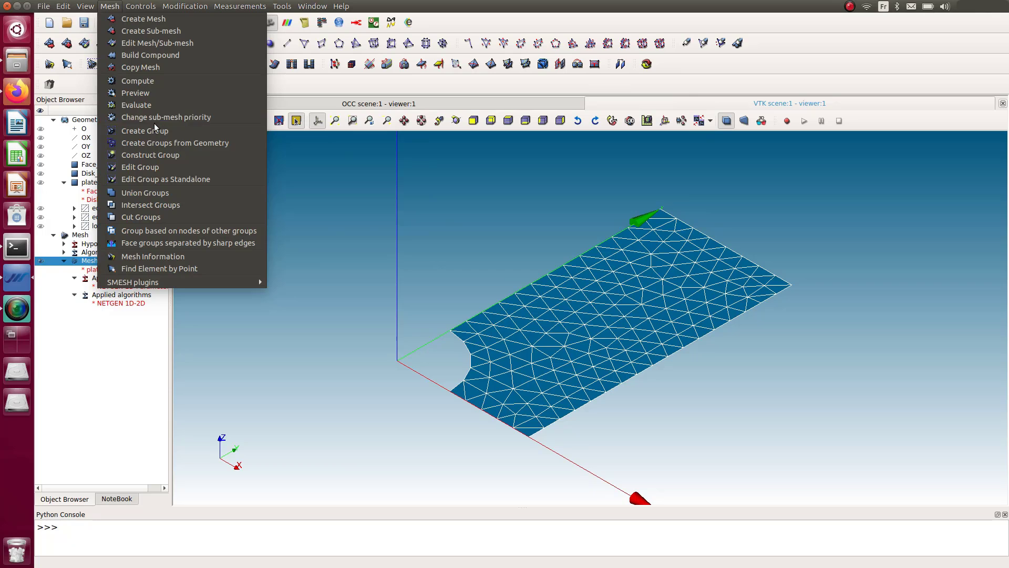
left_click(160, 143)
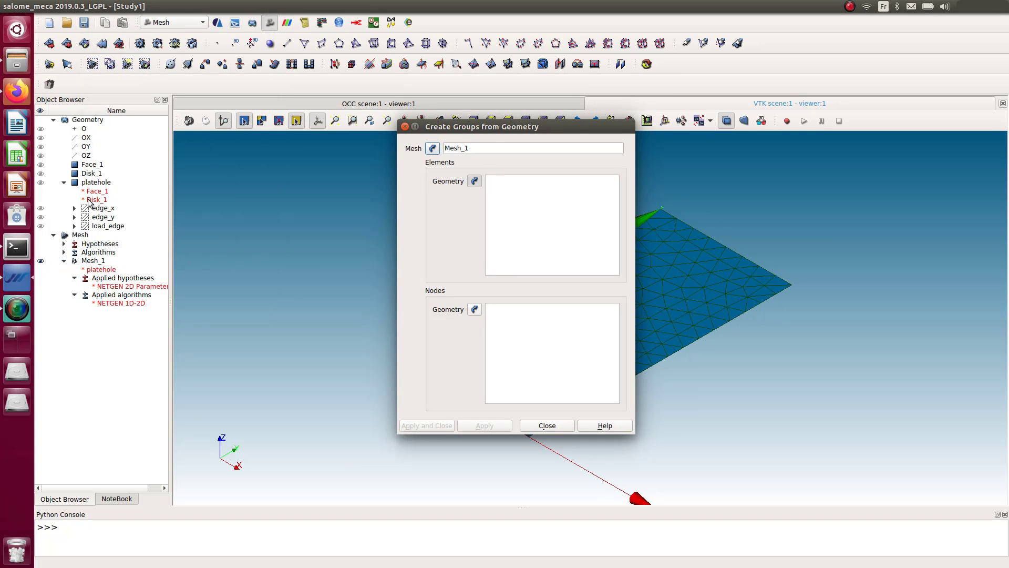
left_click(104, 209)
left_click(109, 227, "shift")
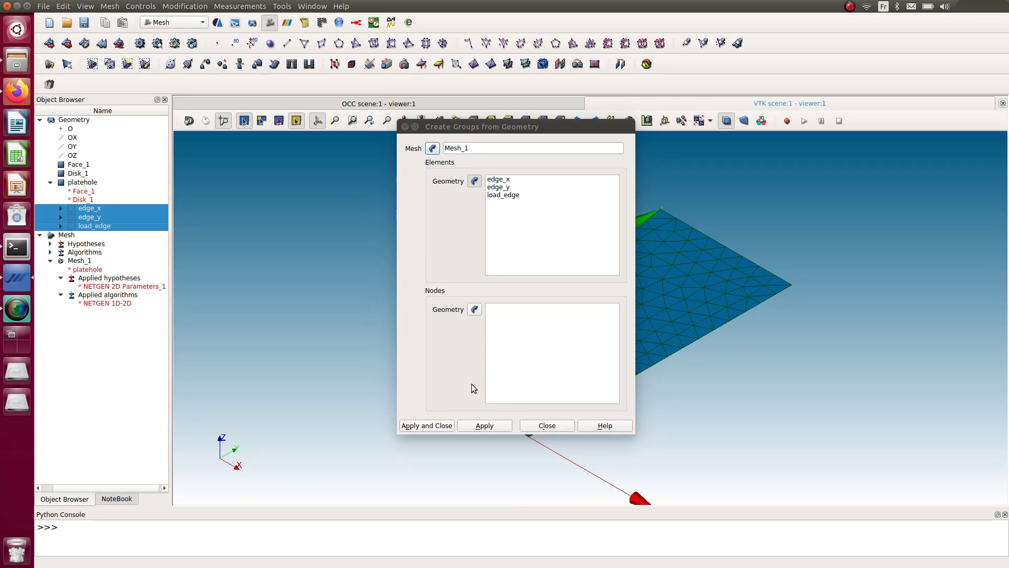
left_click(475, 309)
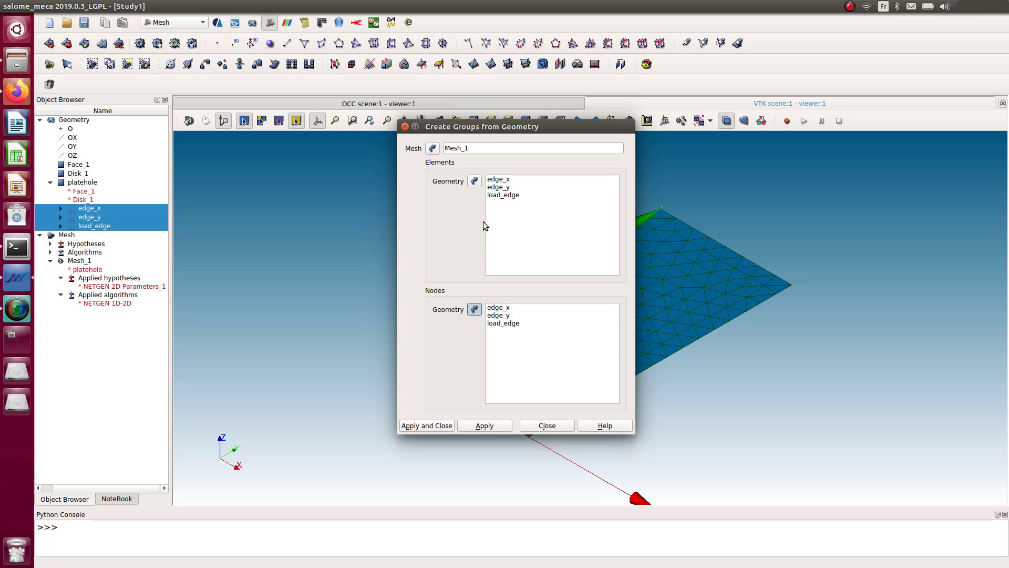
left_click(427, 429)
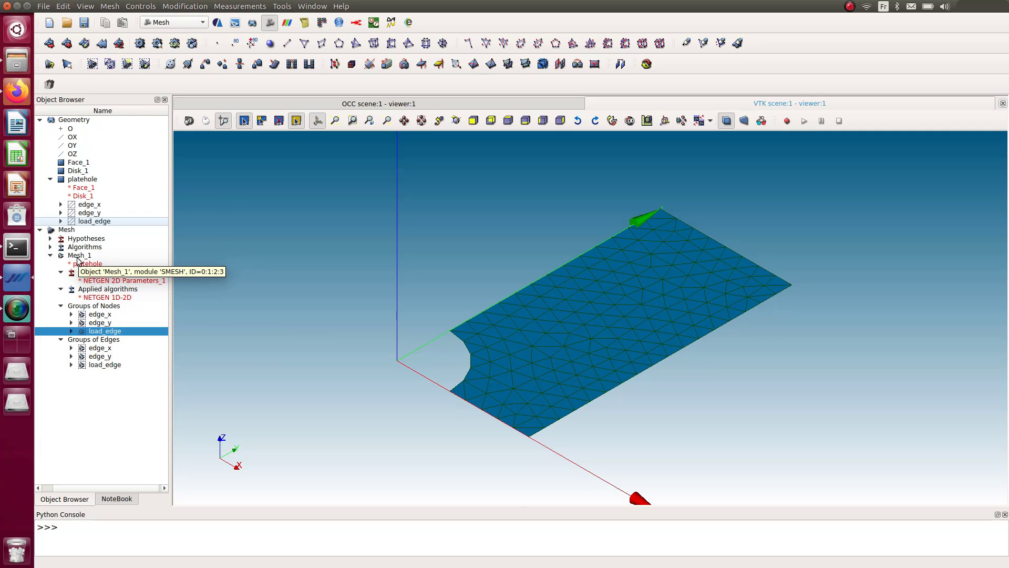
left_click(96, 257)
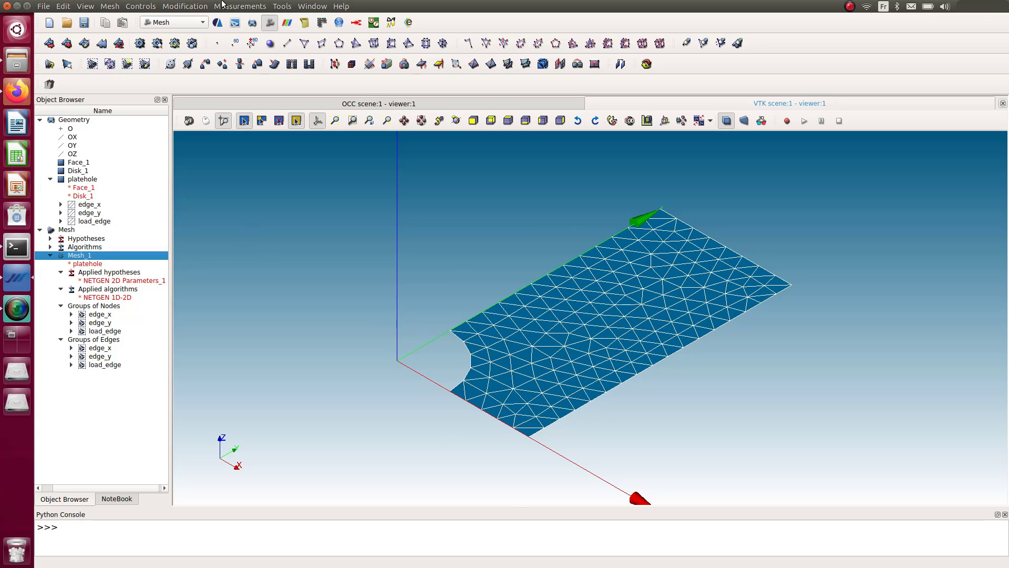
left_click(220, 5)
mouse_move(187, 6)
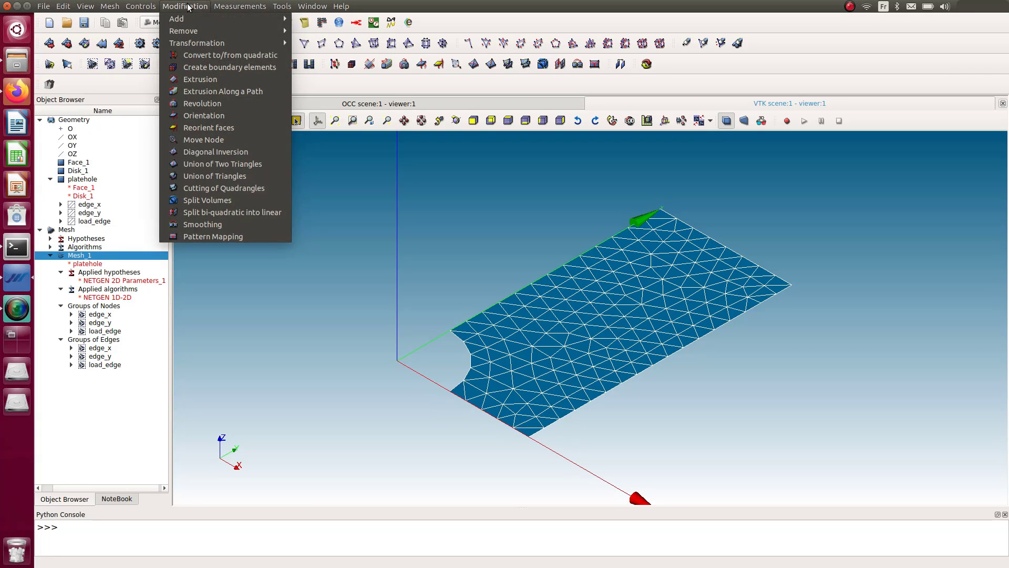
left_click(238, 57)
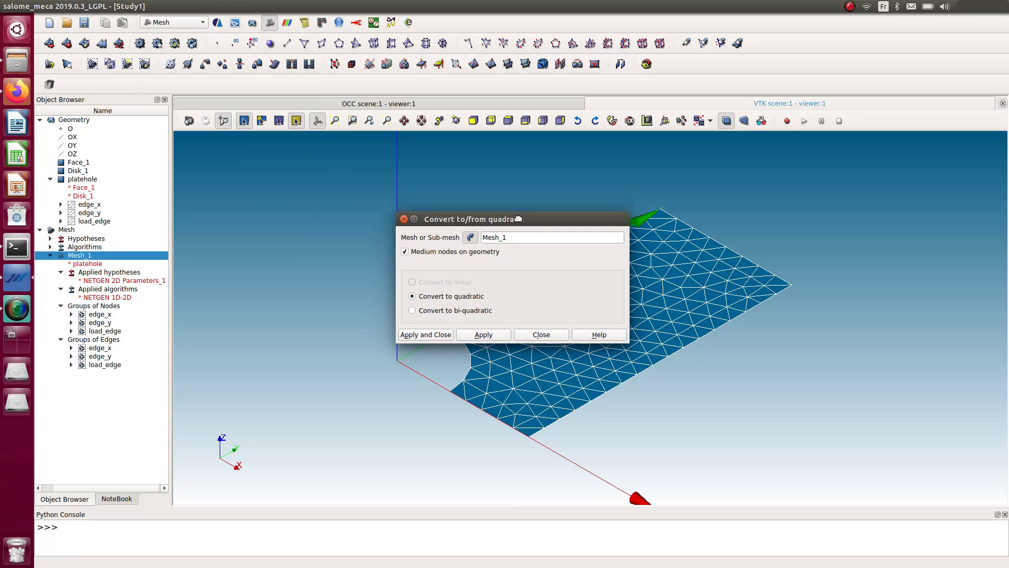
left_click_drag(518, 219, 357, 190)
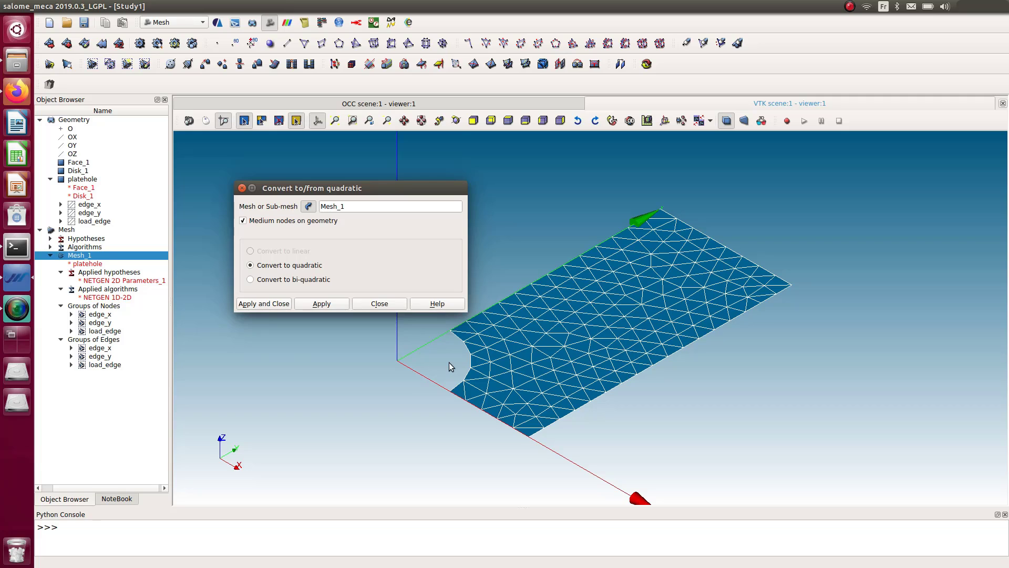
left_click(242, 188)
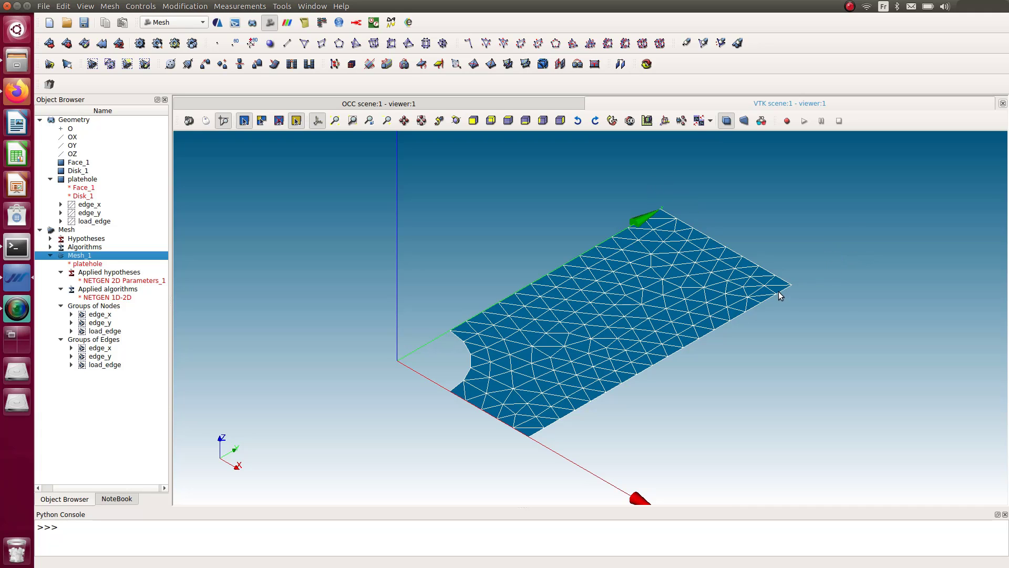
Save the study as plate_hole2.hdf in the plate_hole folder
scroll(790, 273, "up", 3)
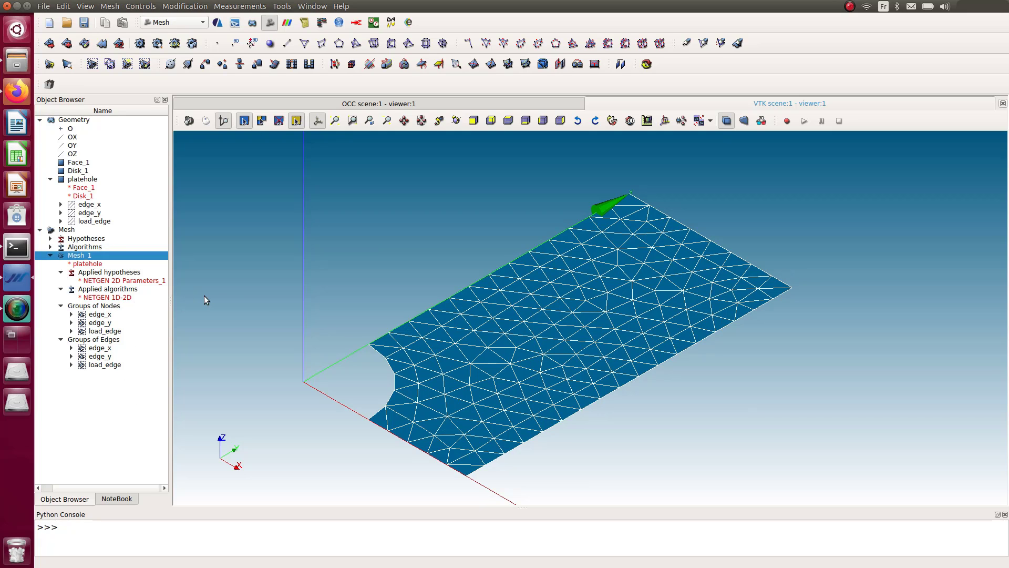
scroll(196, 310, "up", 1)
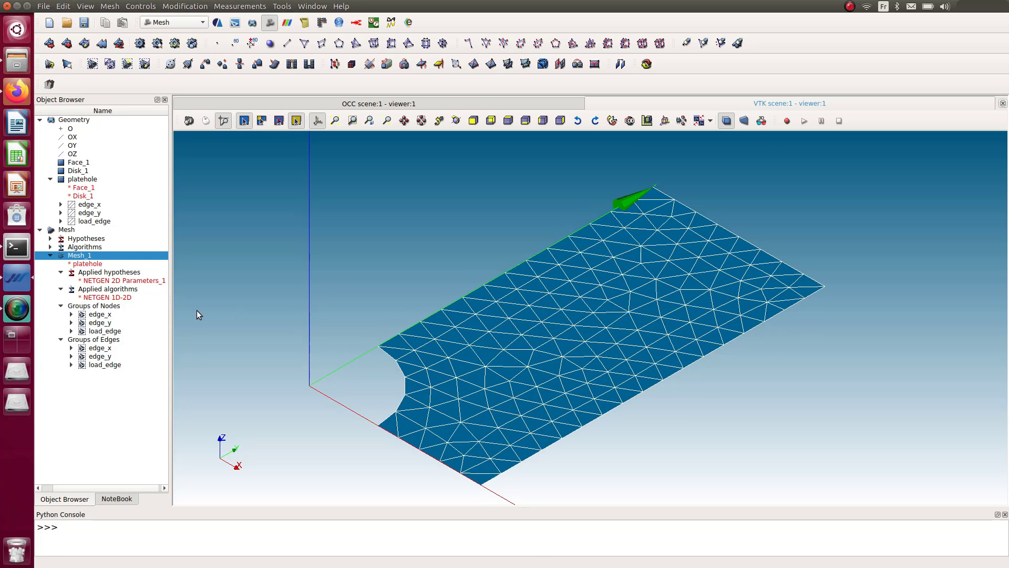
scroll(221, 310, "up", 1)
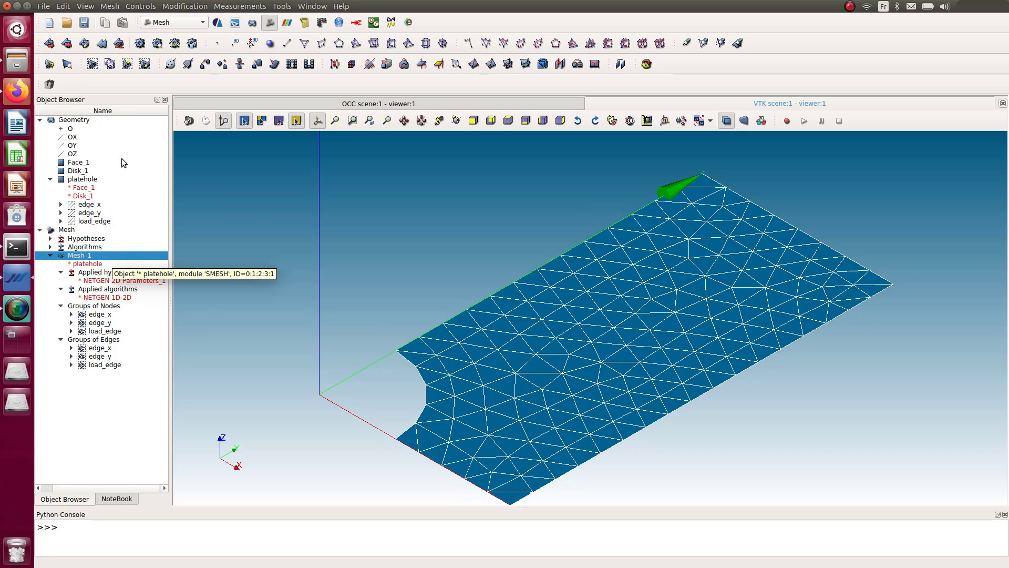
left_click(84, 23)
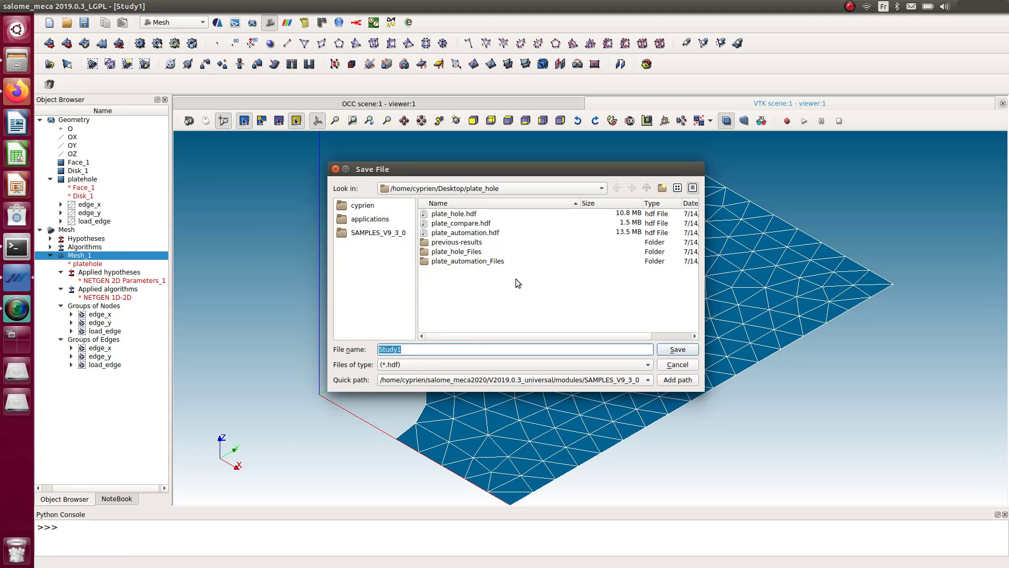
left_click(464, 214)
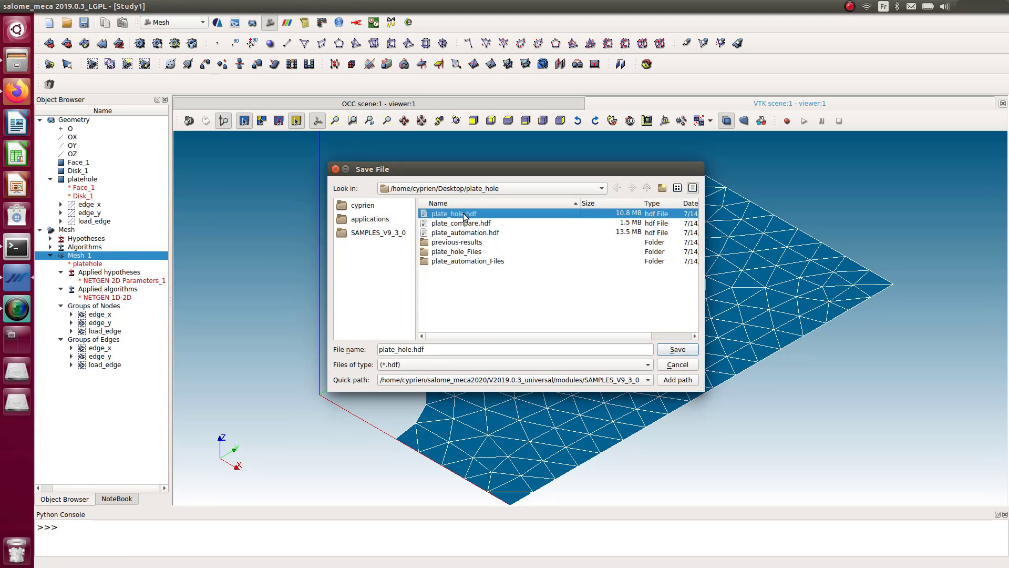
left_click(413, 349)
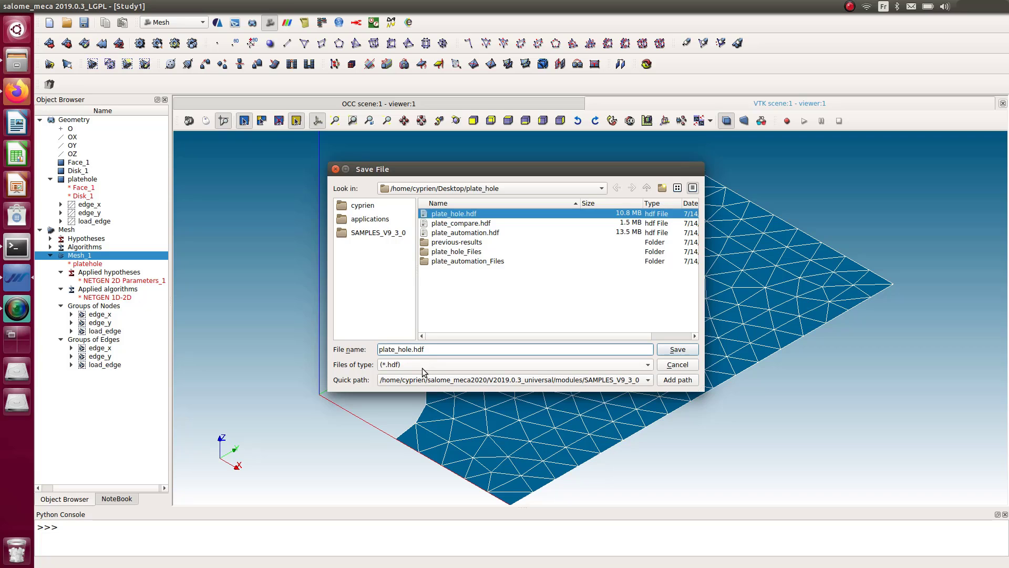
type("2")
left_click(678, 350)
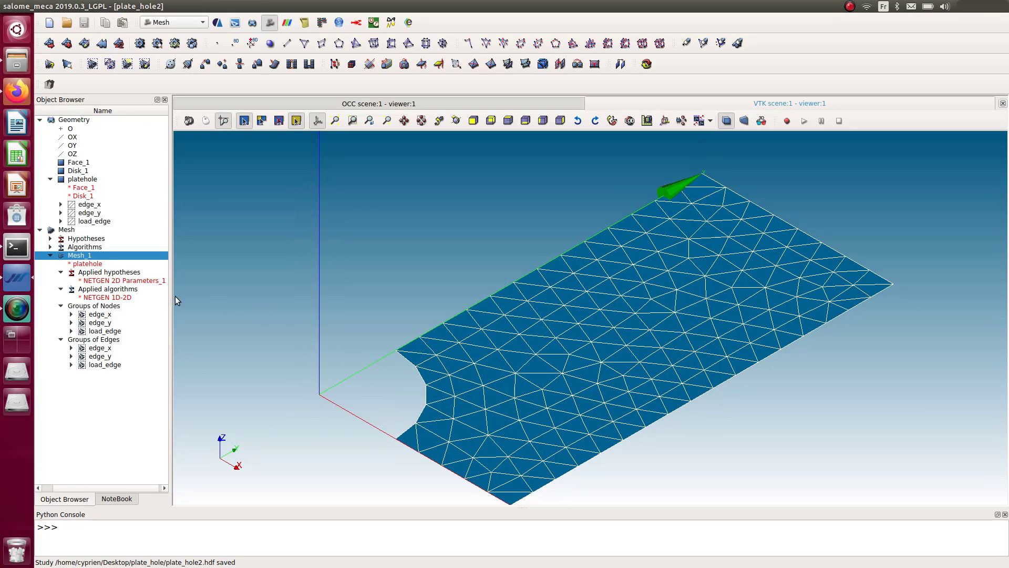
Export Mesh_1 as a MED file named platehole2
right_click(103, 256)
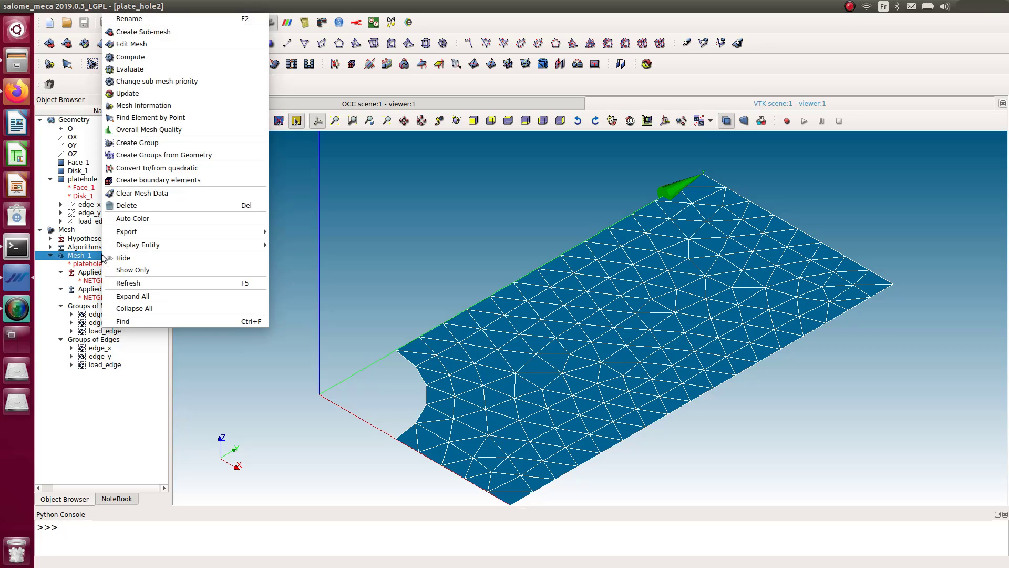
mouse_move(195, 232)
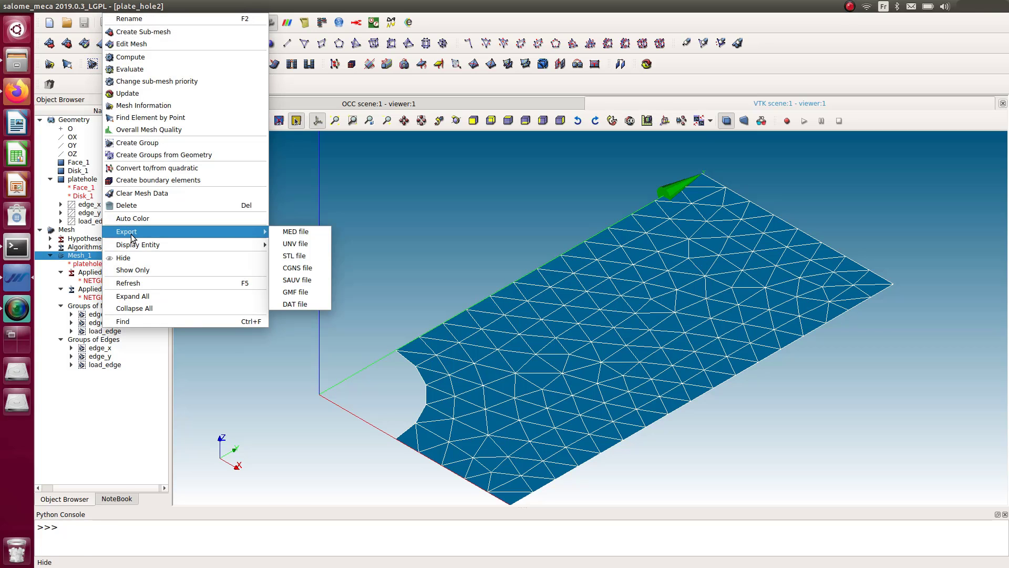
left_click(300, 235)
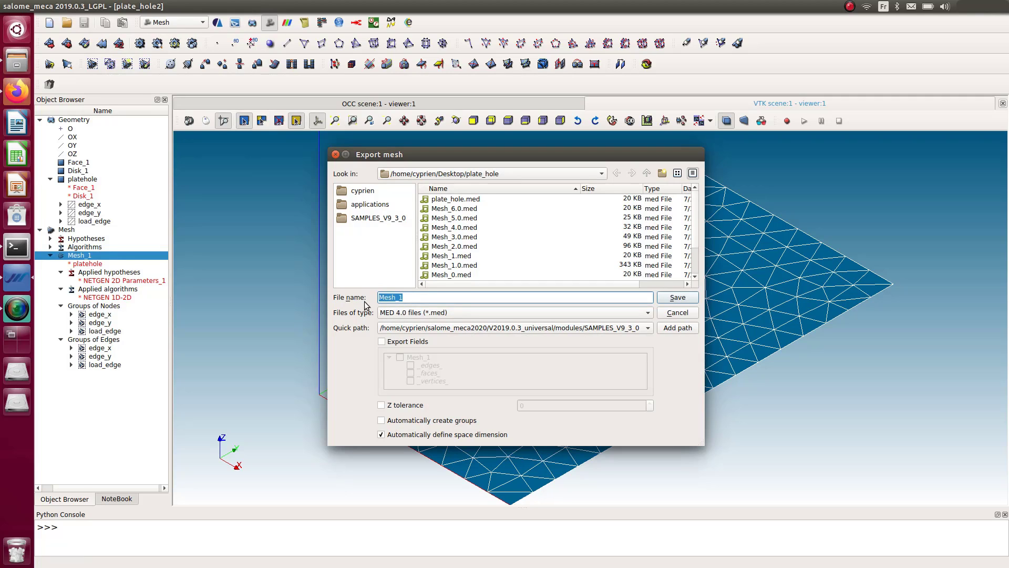
type("platehole2")
left_click(688, 299)
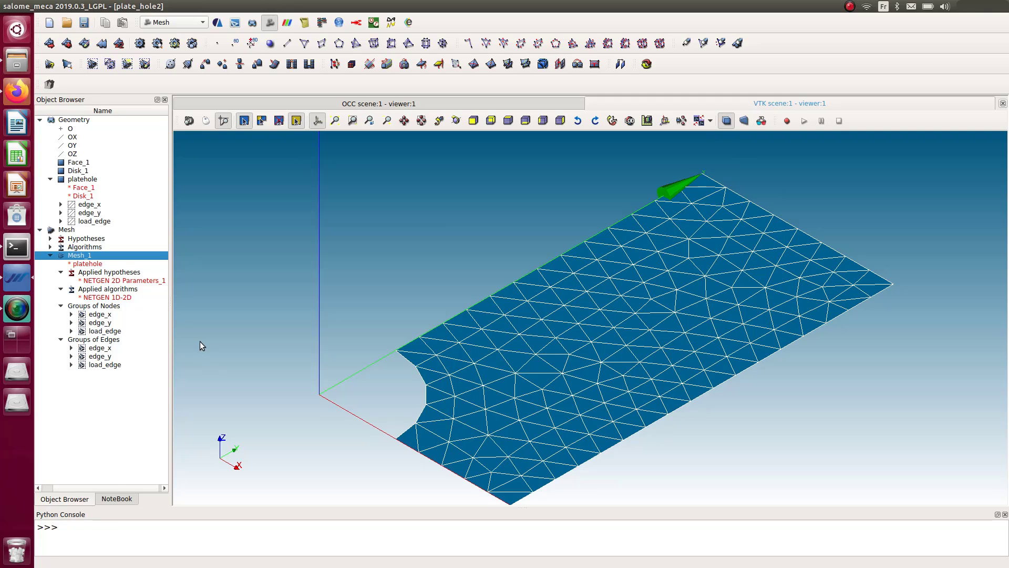
Switch to the AsterStudy module and add a stage to CurrentCase with the isotropic linear elasticity assistant
left_click(218, 24)
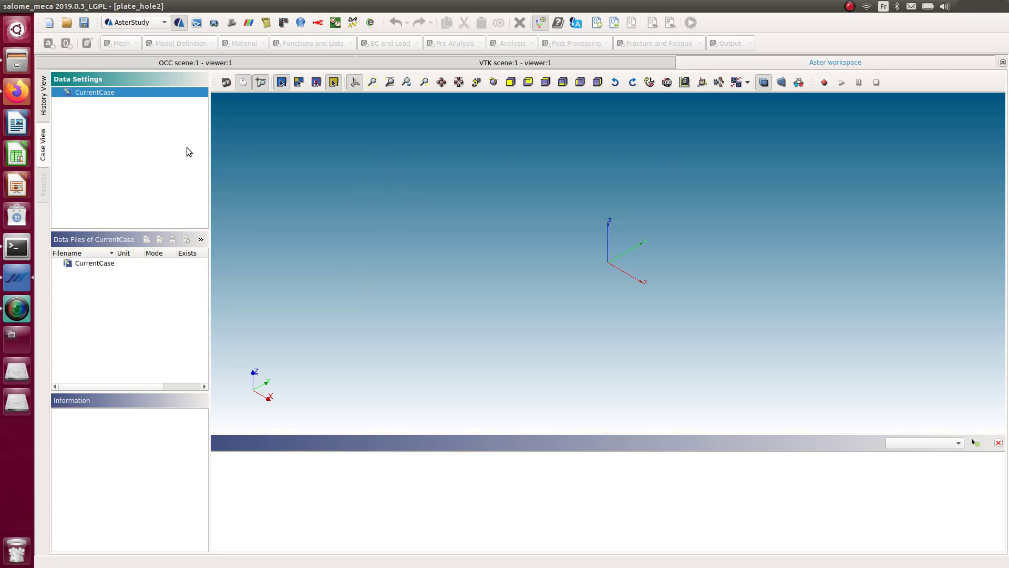
right_click(109, 93)
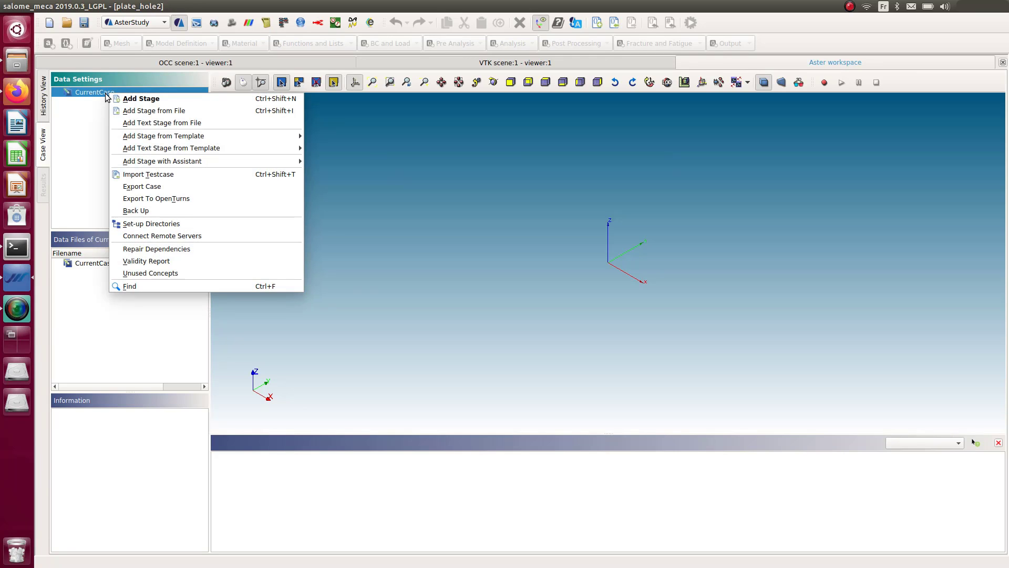
mouse_move(180, 168)
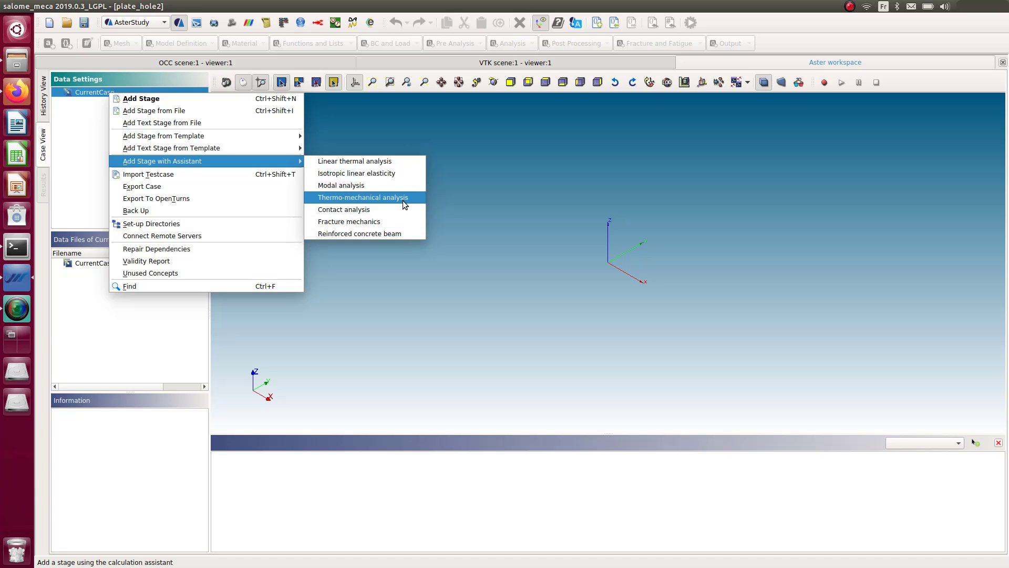
left_click(379, 176)
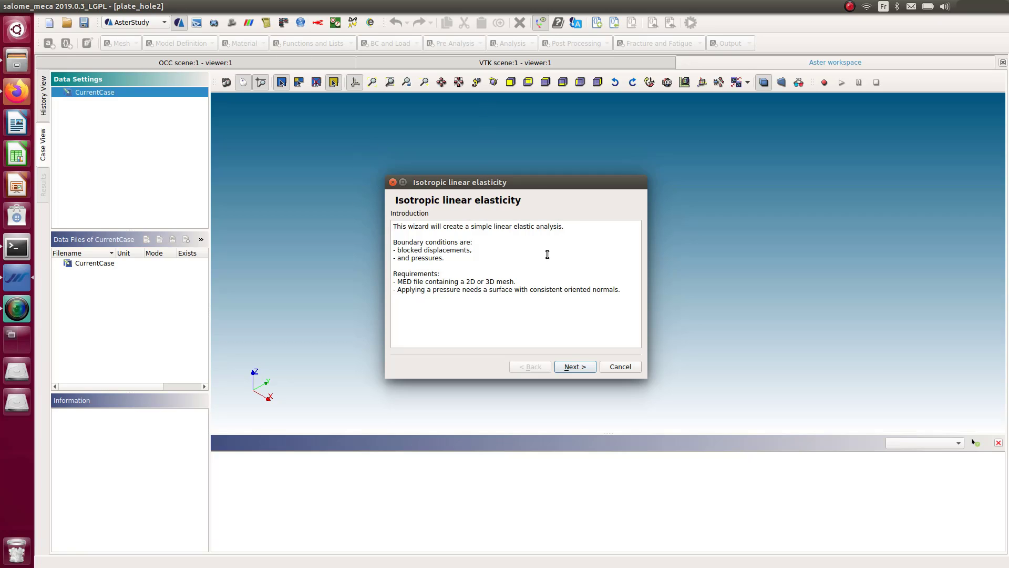
left_click(574, 366)
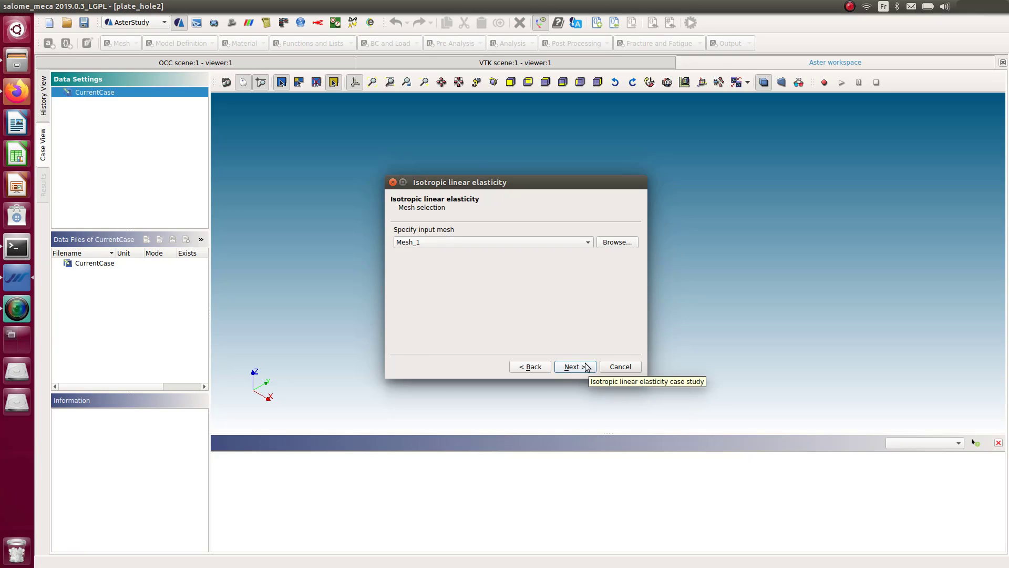
Use Mesh_1 as the input mesh and set the model type to C_PLAN
left_click(461, 247)
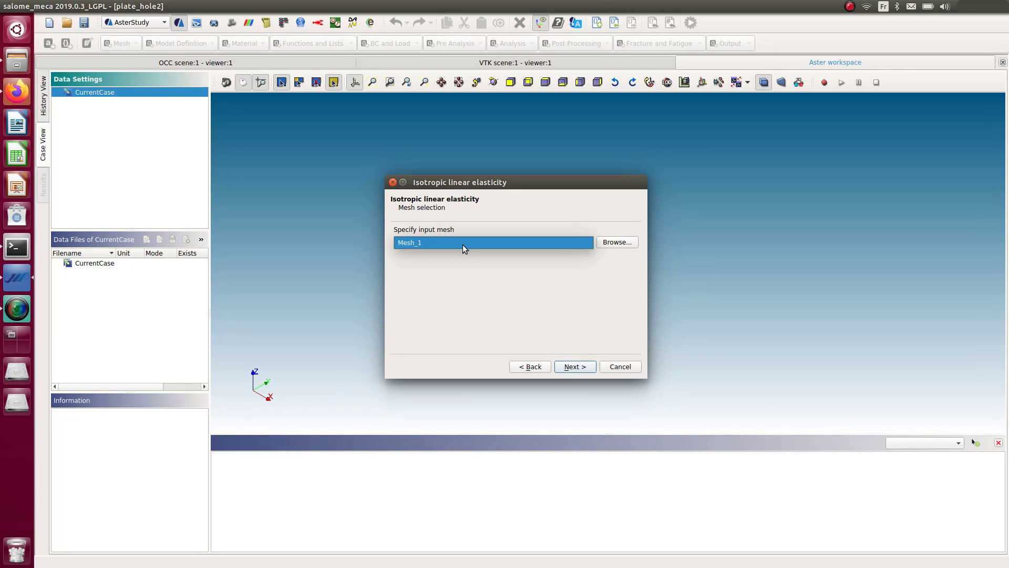
left_click(464, 248)
left_click(589, 366)
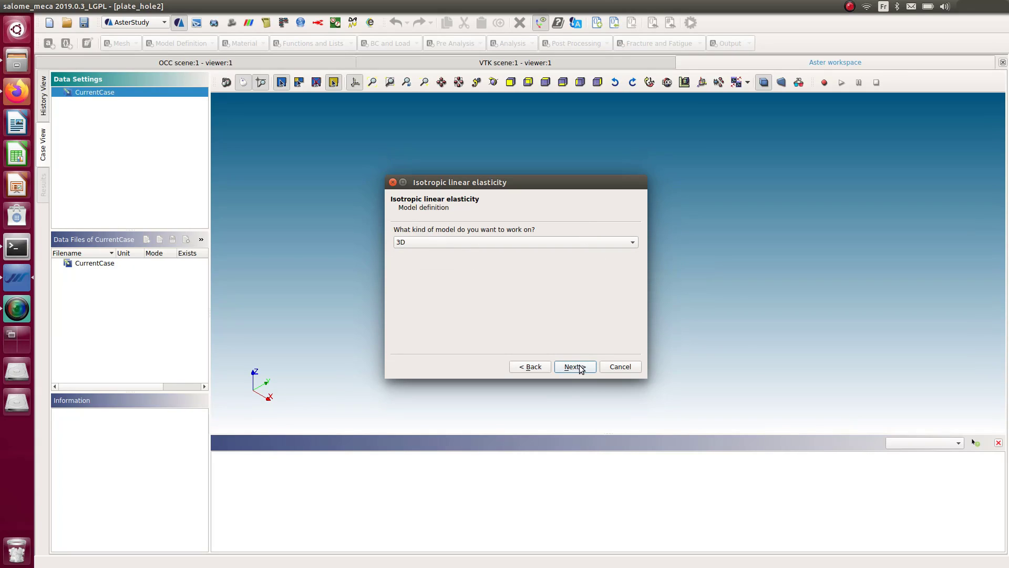
left_click(538, 242)
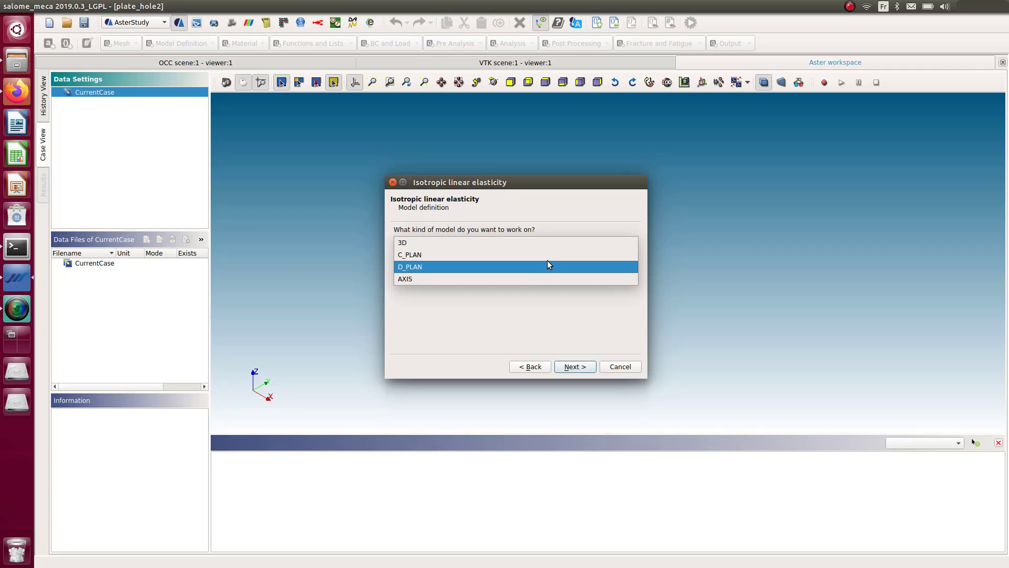
left_click(460, 254)
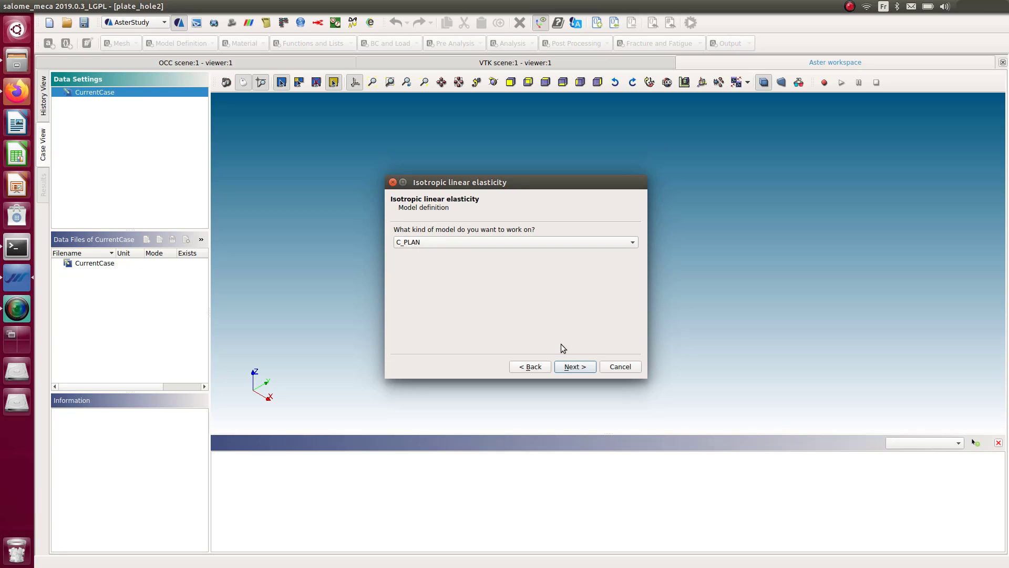
left_click(582, 370)
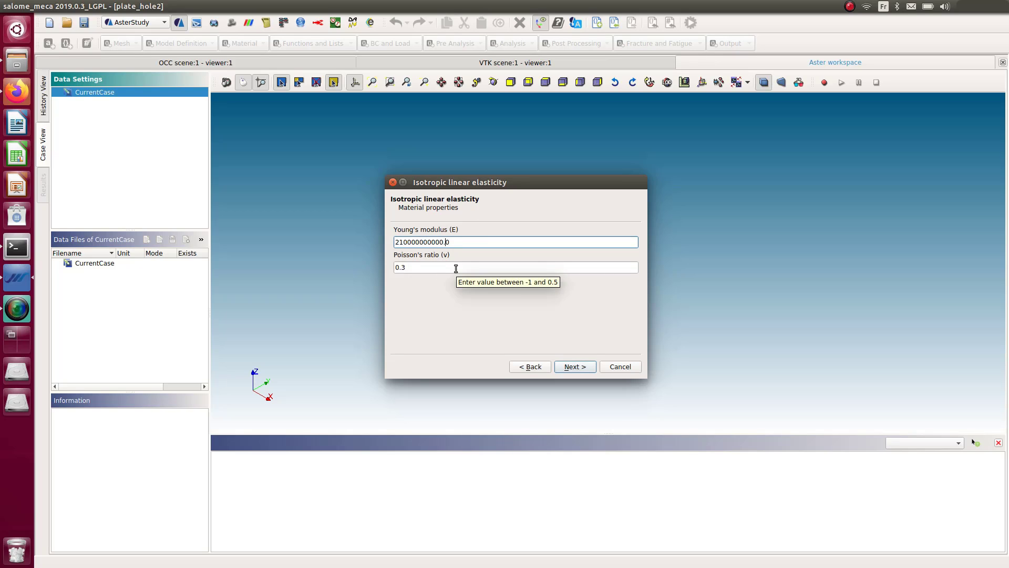
Set Young's modulus to 210000.0, keep Poisson's ratio at 0.3 and proceed to the boundary conditions
key("BackSpace")
key("BackSpace")
key("BackSpace")
key("BackSpace")
key("BackSpace")
key("BackSpace")
key("BackSpace")
left_click(416, 265)
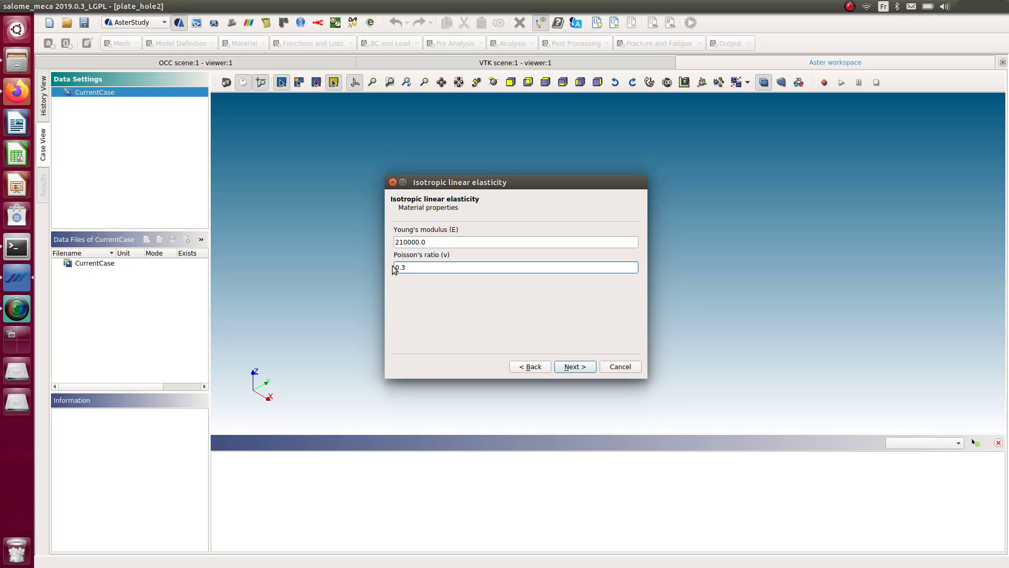
left_click(585, 371)
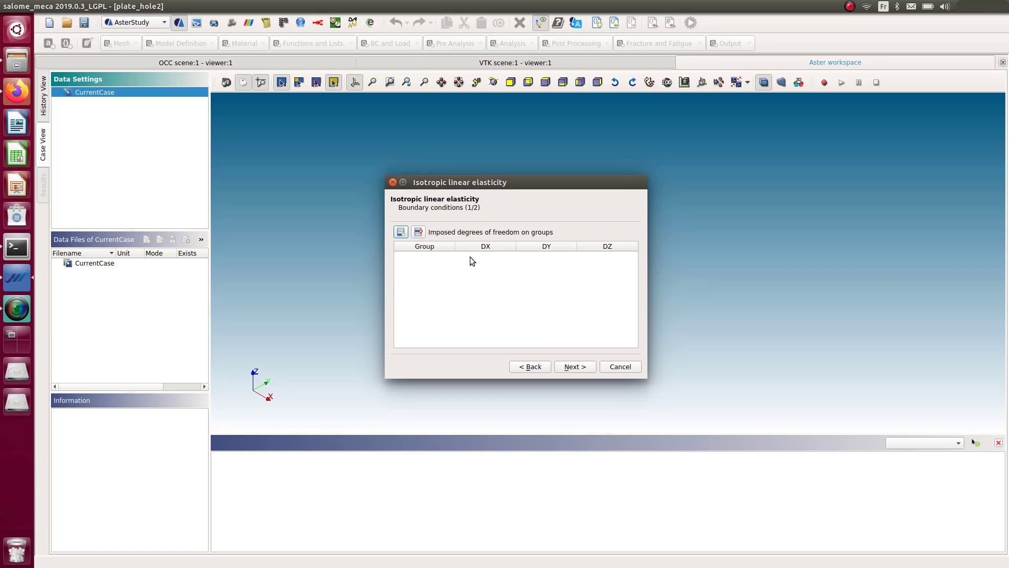
Add an imposed degree of freedom on group edge_x with DY set to 0
left_click(400, 232)
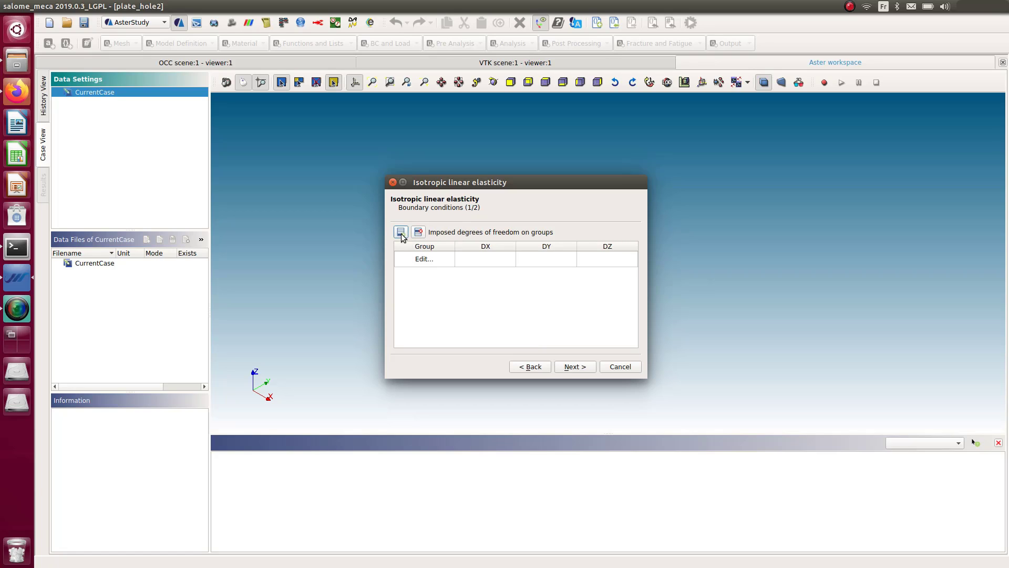
left_click(423, 260)
left_click(449, 226)
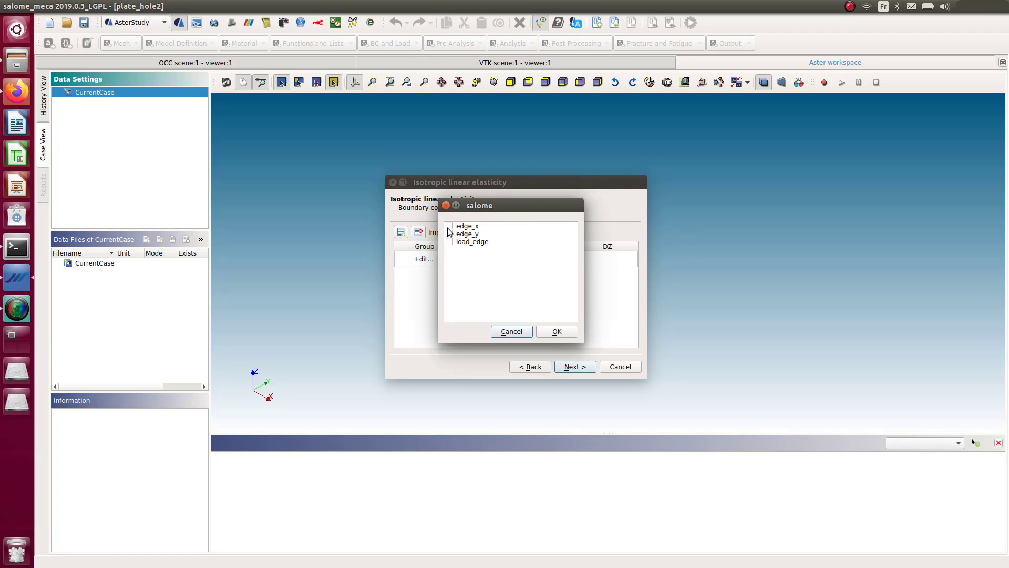
left_click(541, 332)
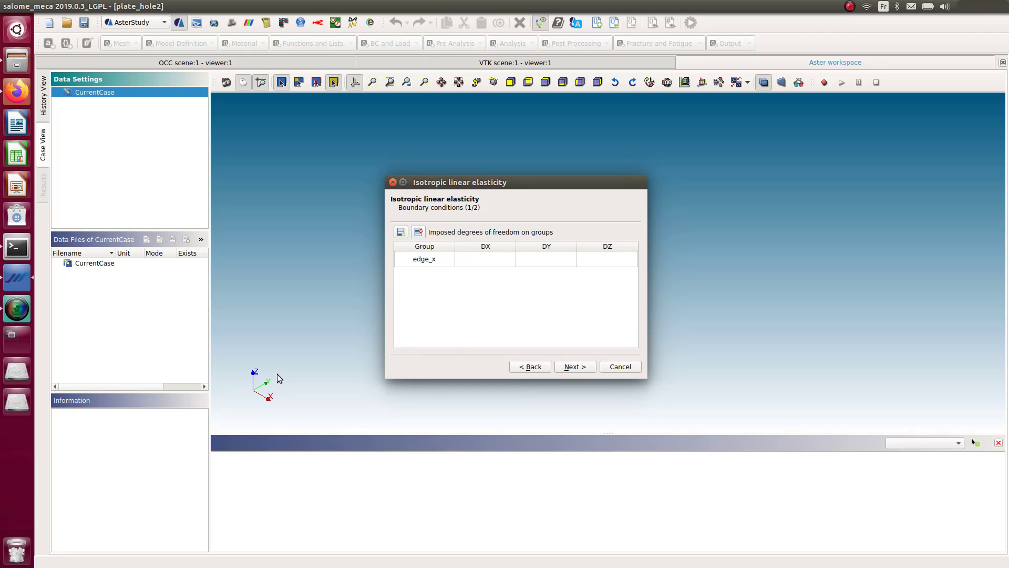
double_click(554, 264)
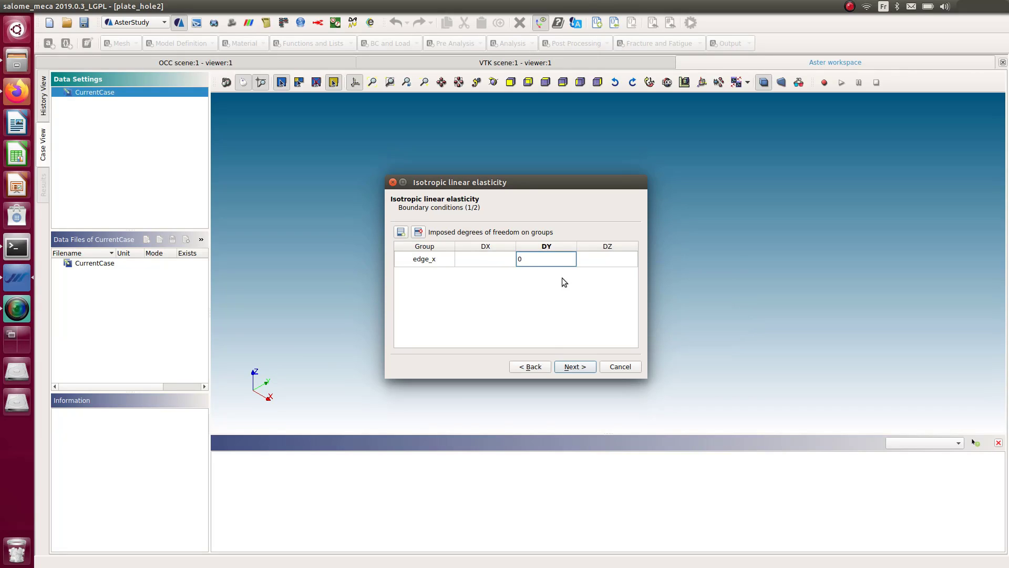
key("Return")
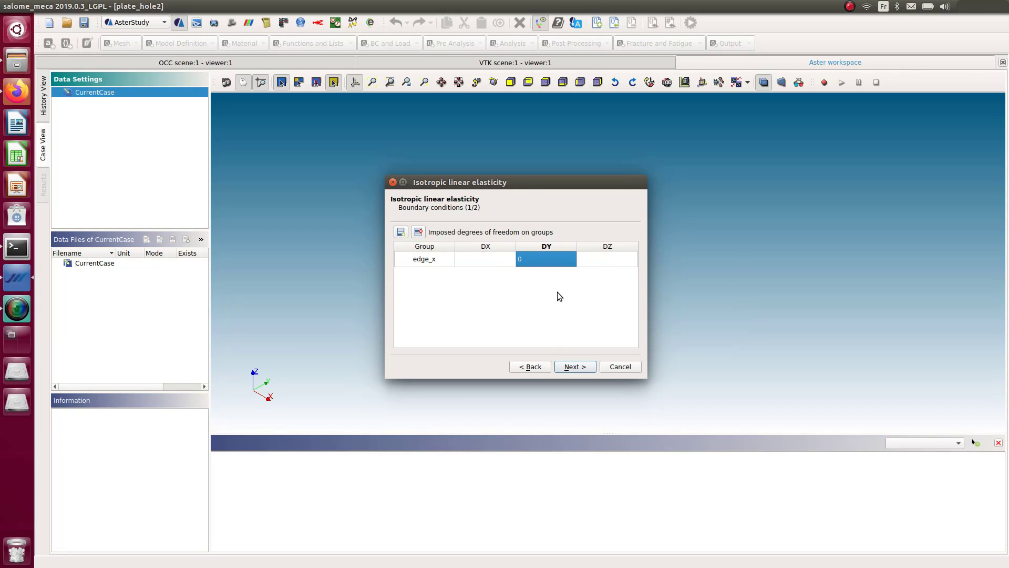
Add an imposed degree of freedom on group edge_y with DX set to 0 and proceed to the pressure loads
left_click(403, 232)
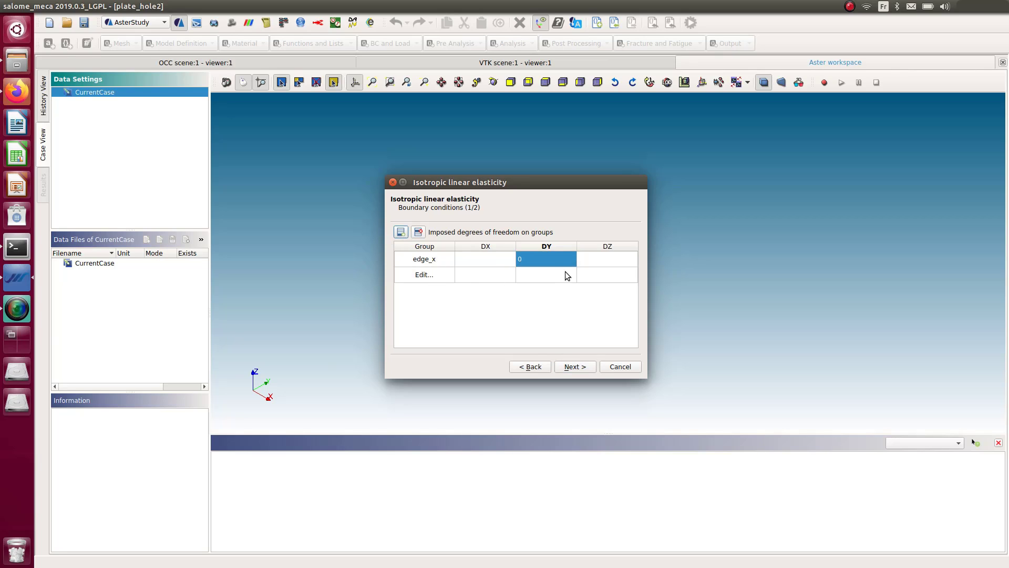
left_click(442, 277)
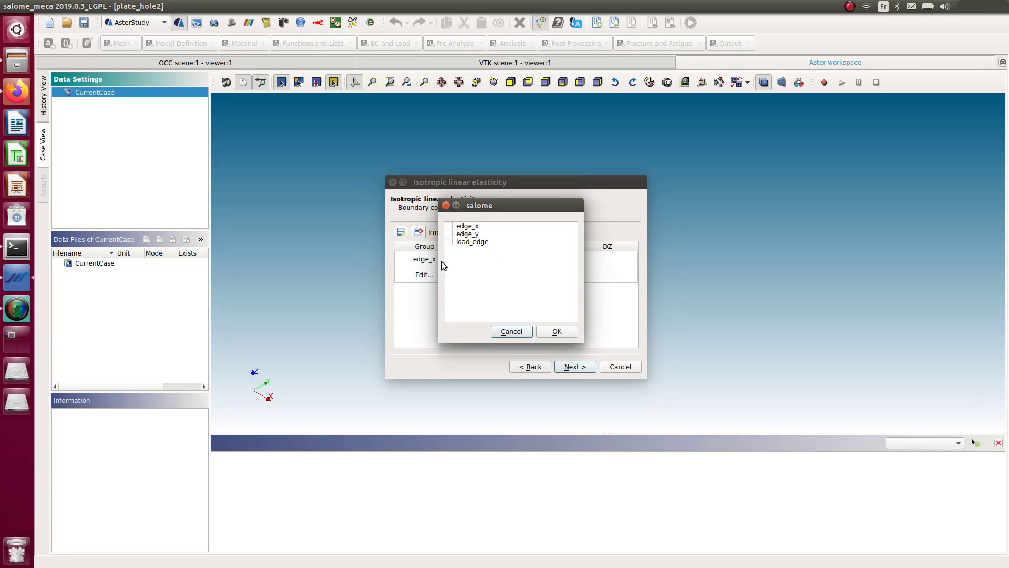
left_click(449, 234)
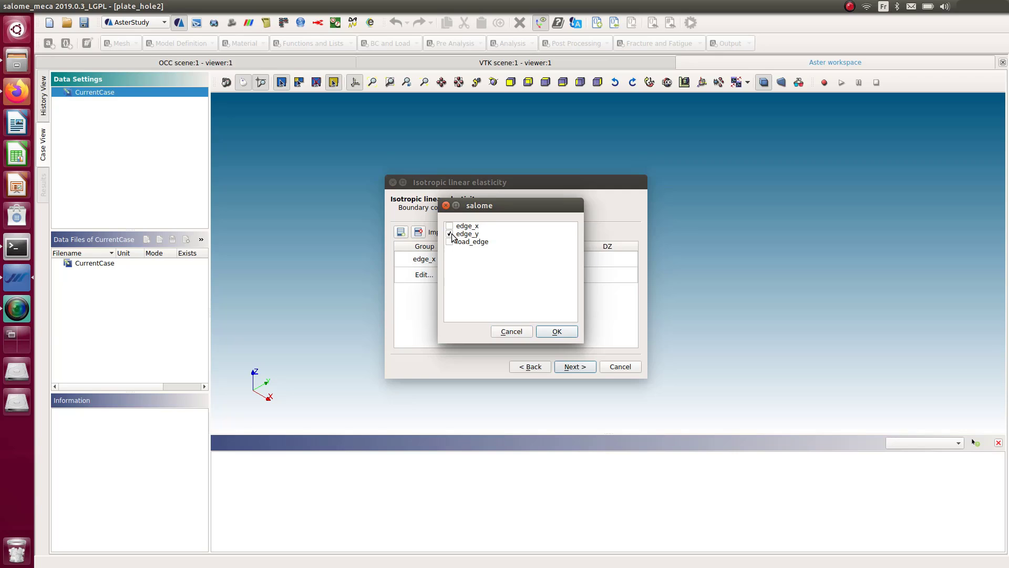
left_click(557, 332)
left_click(488, 276)
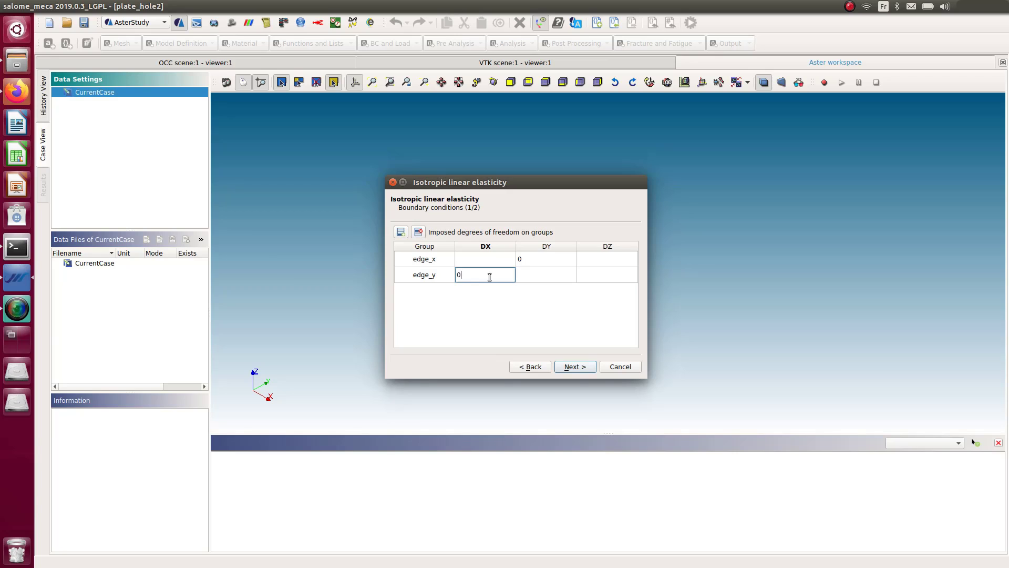
key("Return")
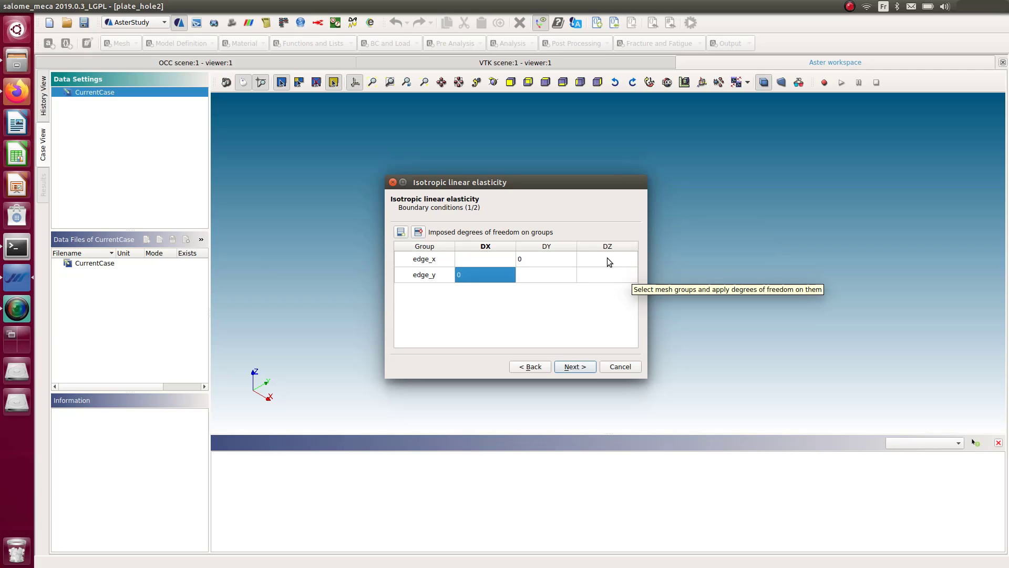
left_click(583, 368)
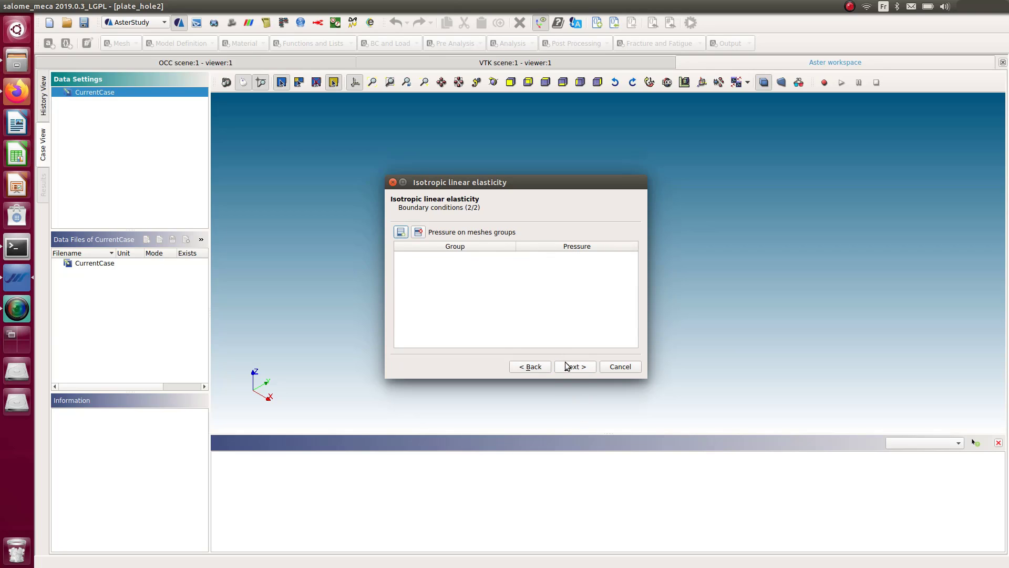
Apply a pressure of -100 on group load_edge and proceed to the result settings
left_click(400, 232)
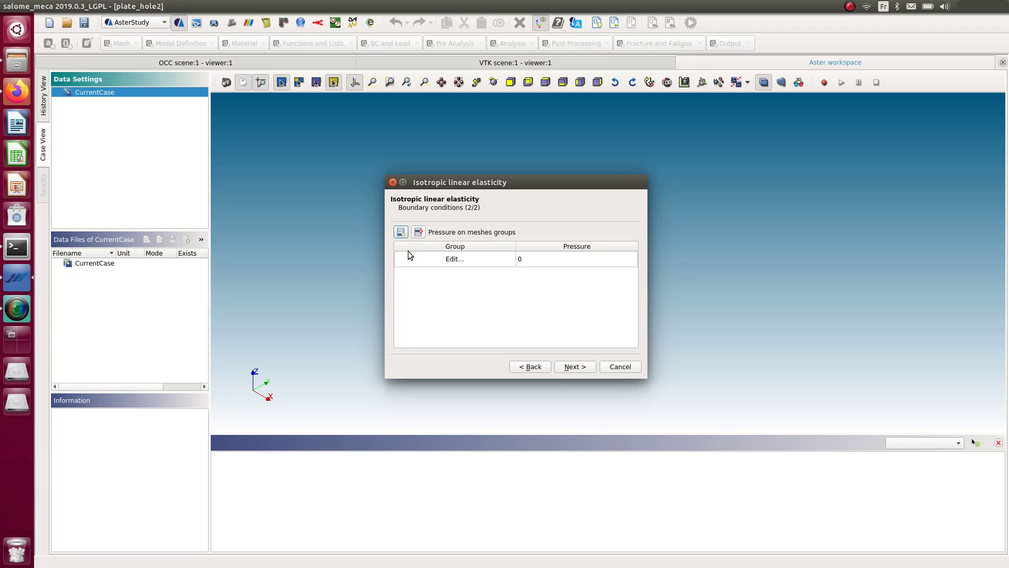
double_click(433, 260)
left_click(450, 242)
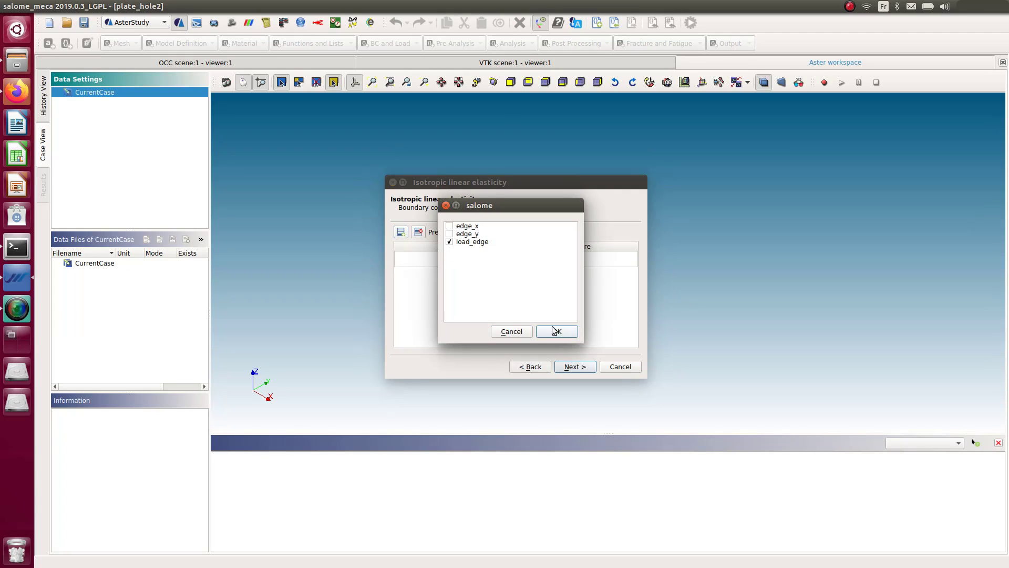
left_click(558, 331)
double_click(557, 260)
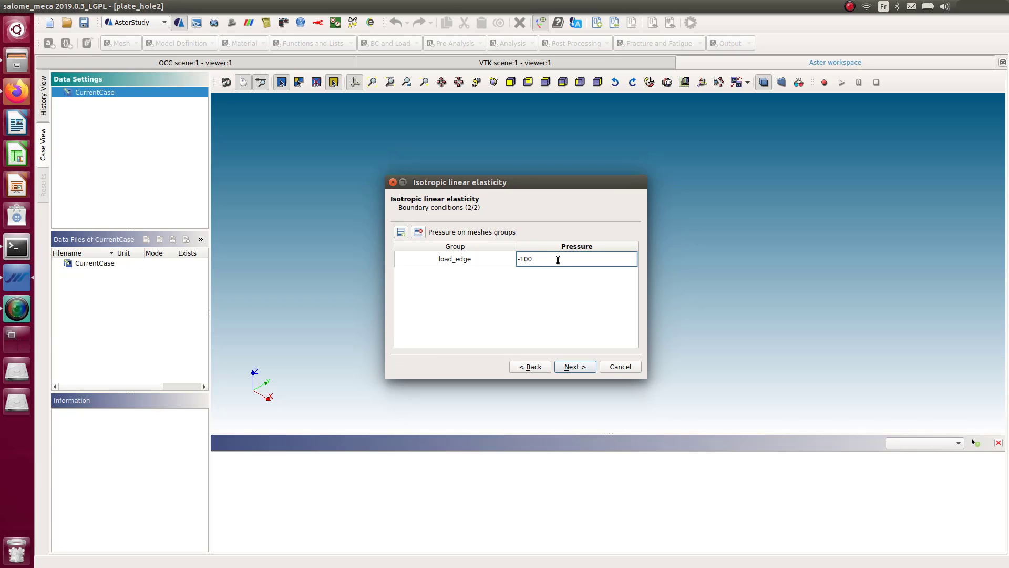
key("Return")
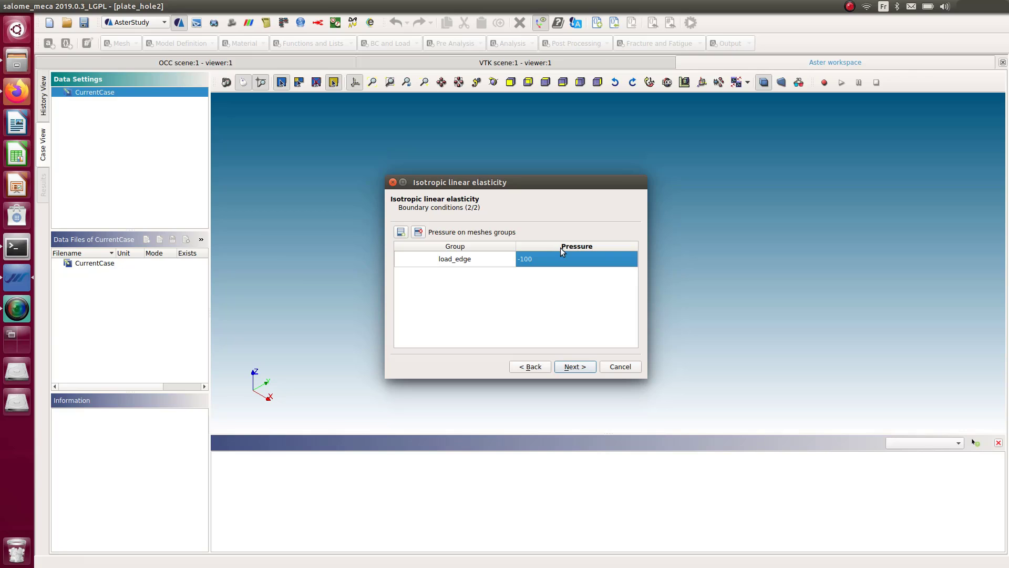
left_click(575, 366)
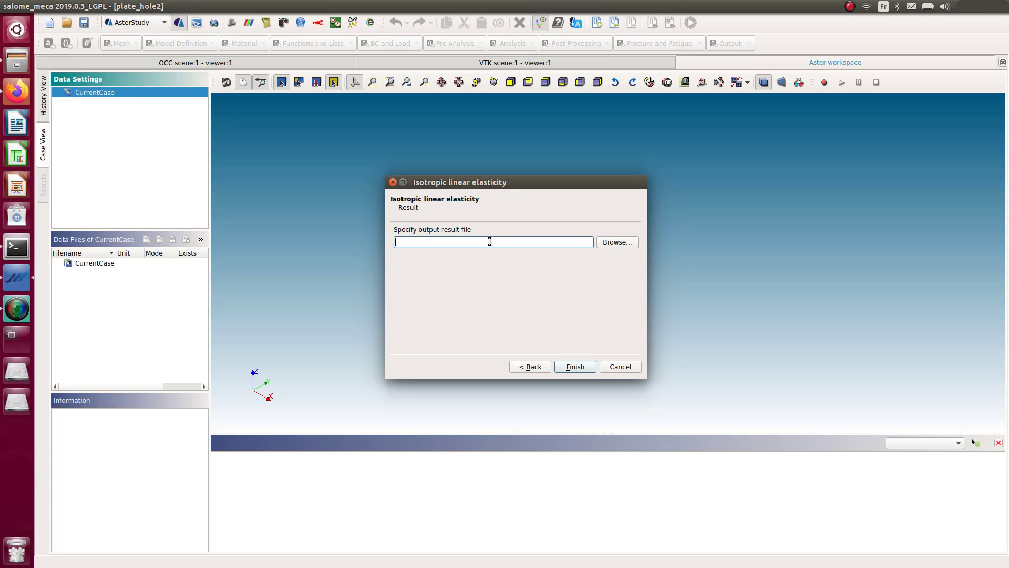
Set the output result file to platehole_res.rmed in the plate_hole folder and finish the assistant
left_click(621, 242)
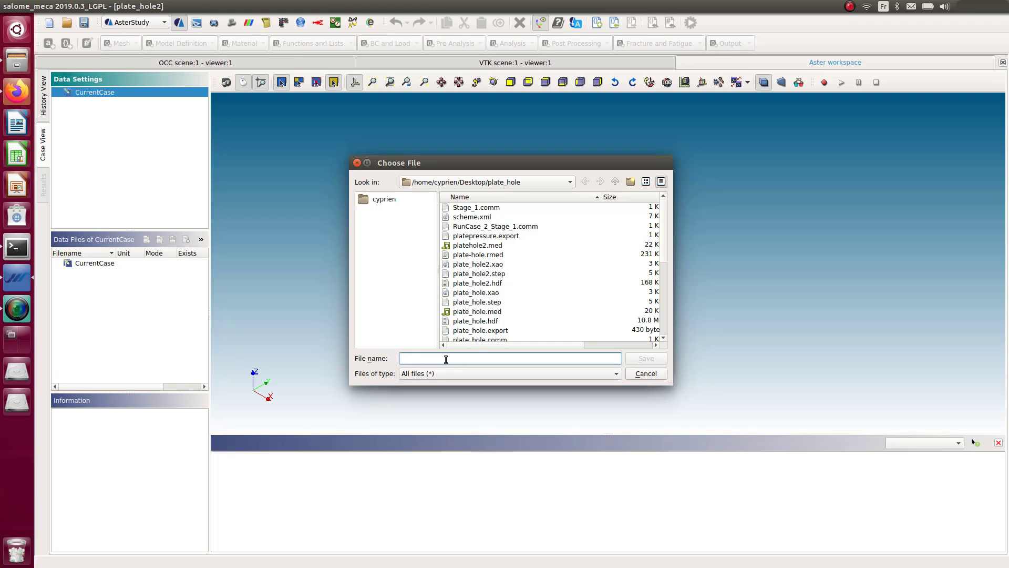
scroll(487, 308, "down", 3)
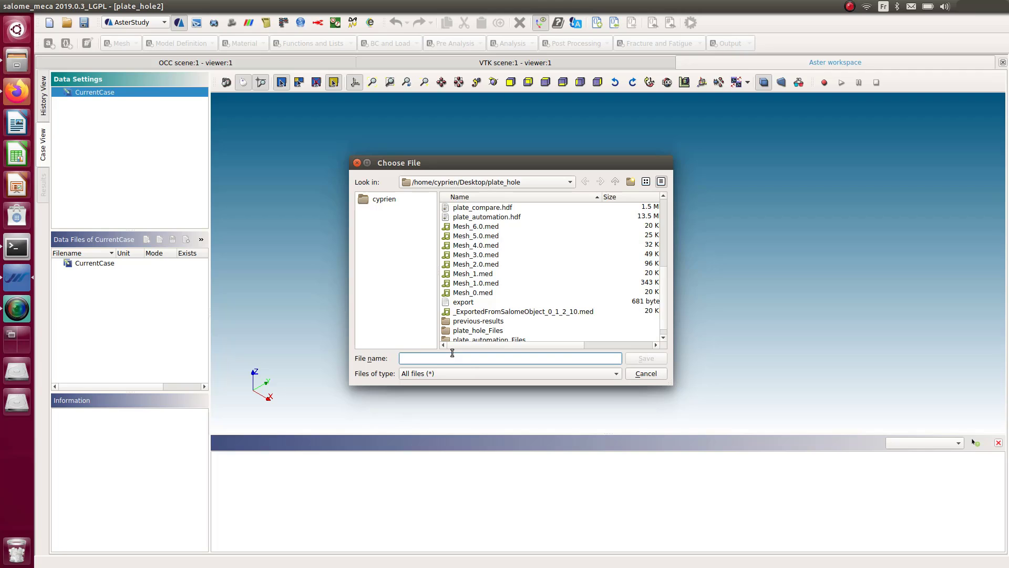
type("platehole")
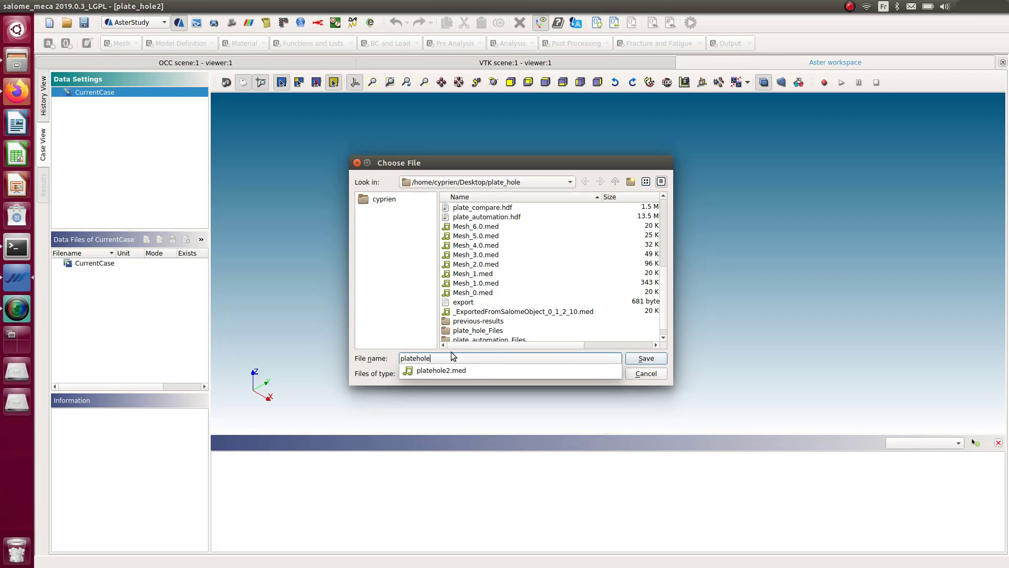
type("_re")
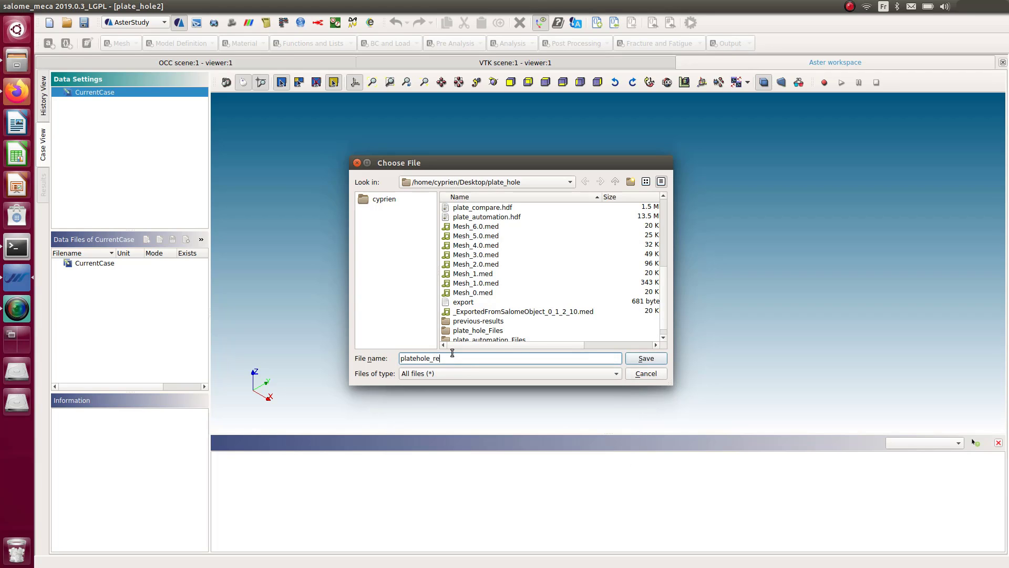
type("s.rmed")
left_click(650, 361)
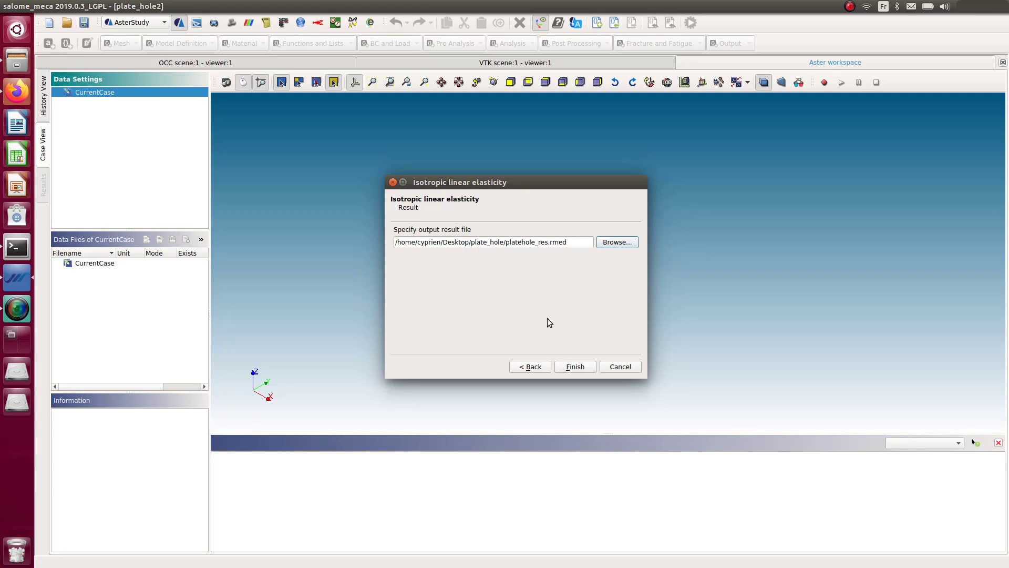
left_click(577, 367)
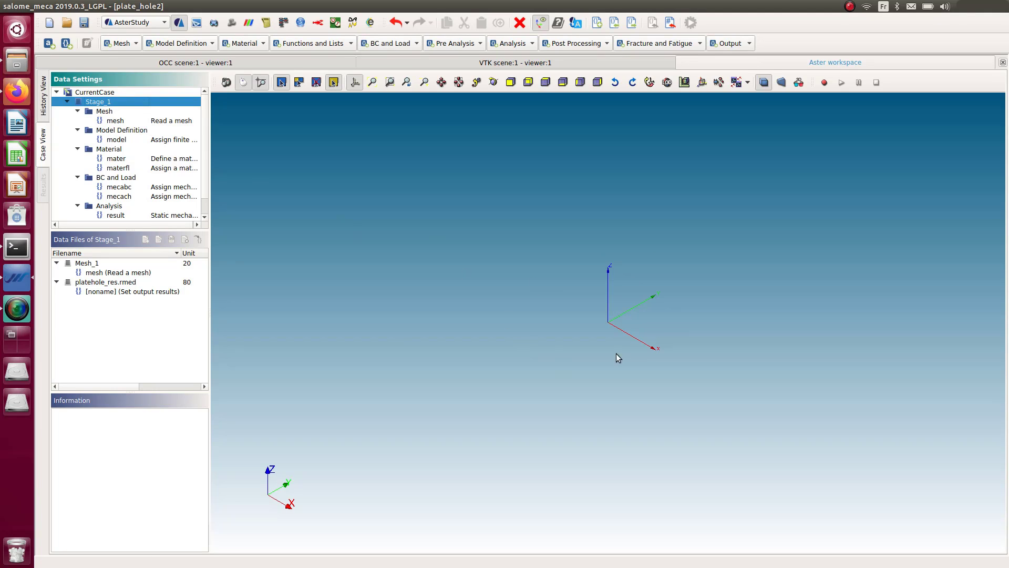
Display the mesh through its Read a mesh command, accept it unchanged, and enlarge the Data Settings area to fit the whole stage tree
double_click(118, 123)
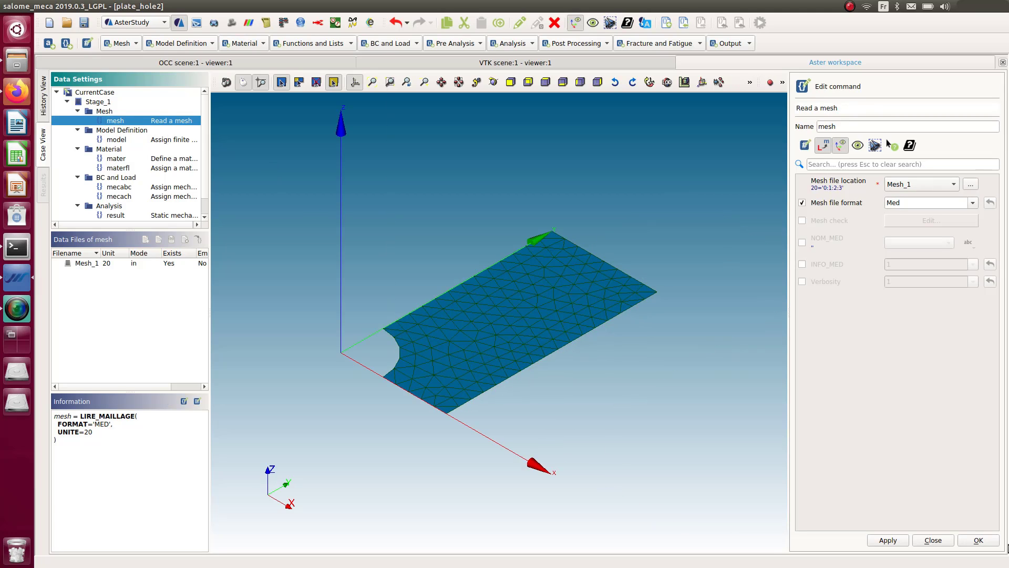
left_click(992, 542)
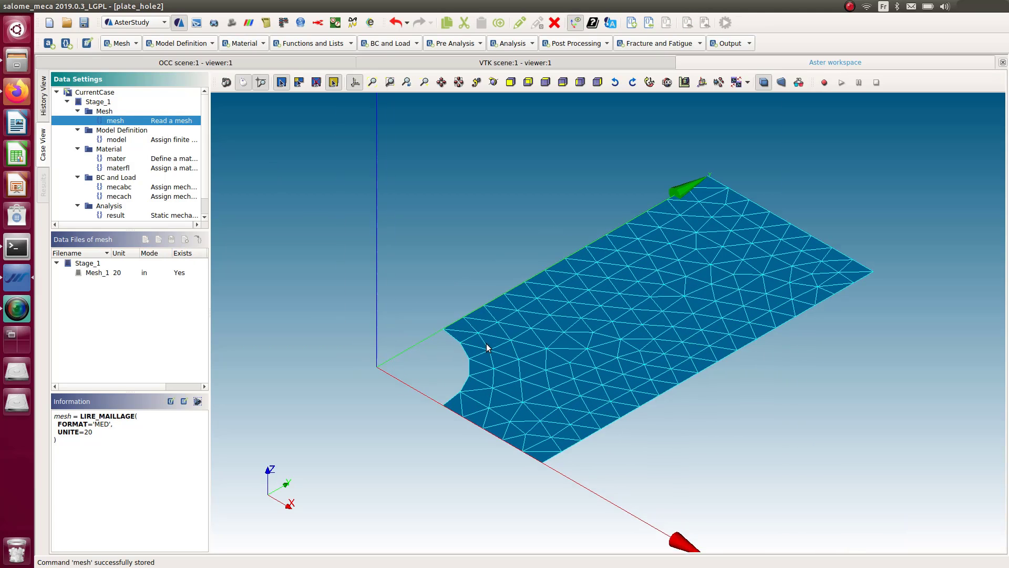
left_click_drag(204, 190, 282, 197)
left_click_drag(245, 228, 260, 262)
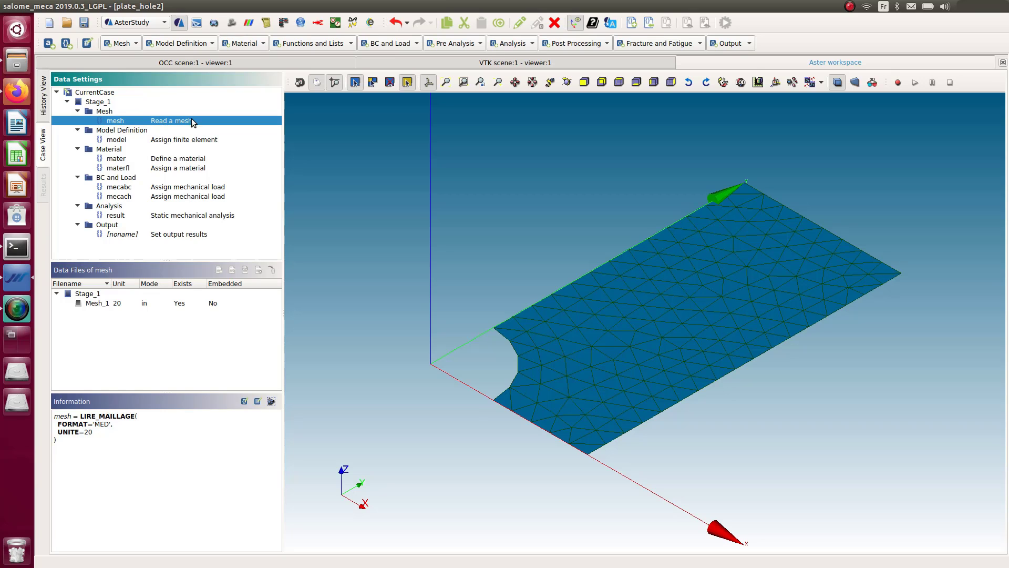
Review the generated Stage_1 commands for the model, material, boundary conditions, load, static analysis and output results
left_click(198, 141)
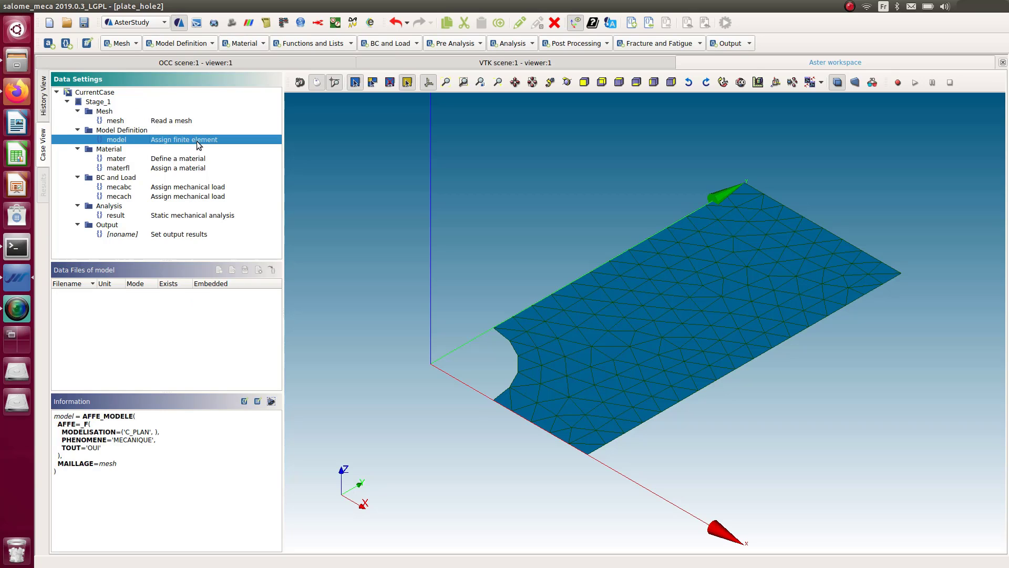
left_click(187, 160)
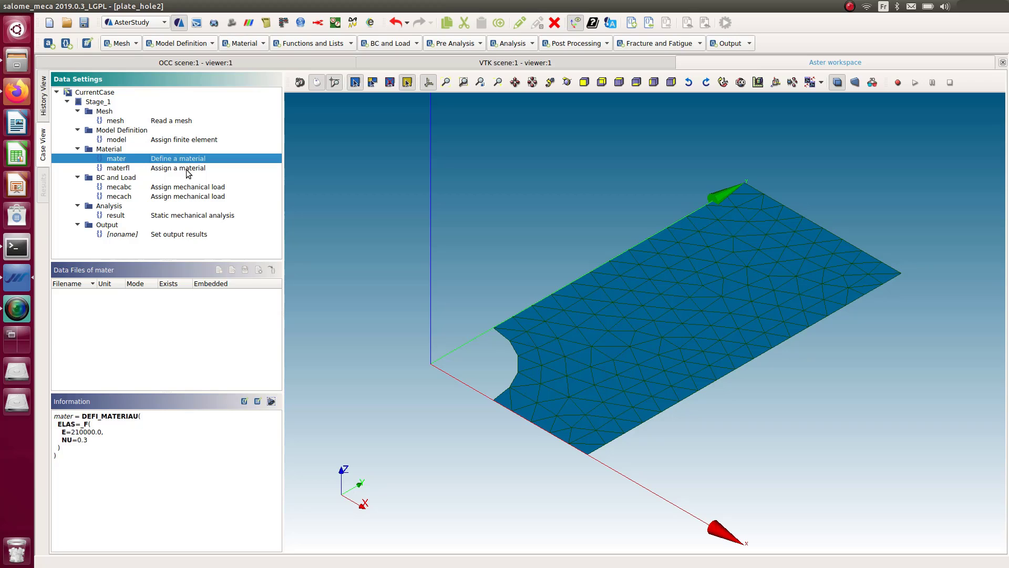
left_click(188, 173)
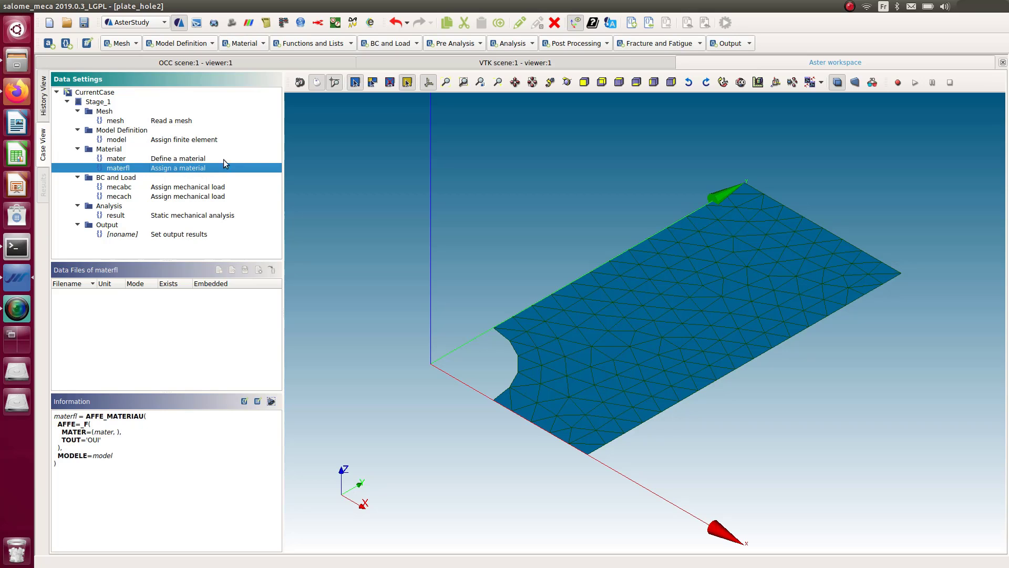
left_click(212, 192)
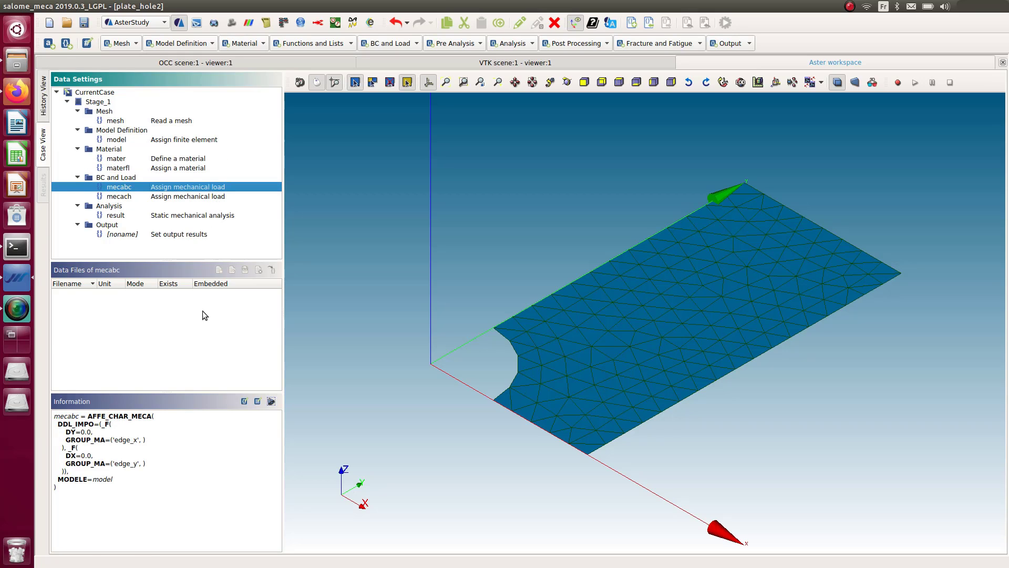
left_click(189, 197)
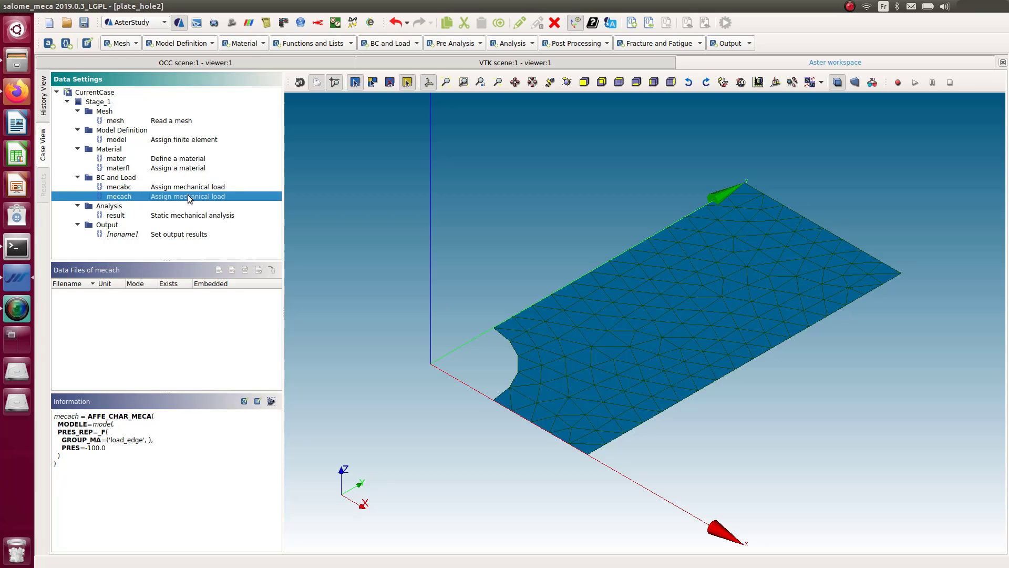
left_click(190, 223)
left_click(191, 216)
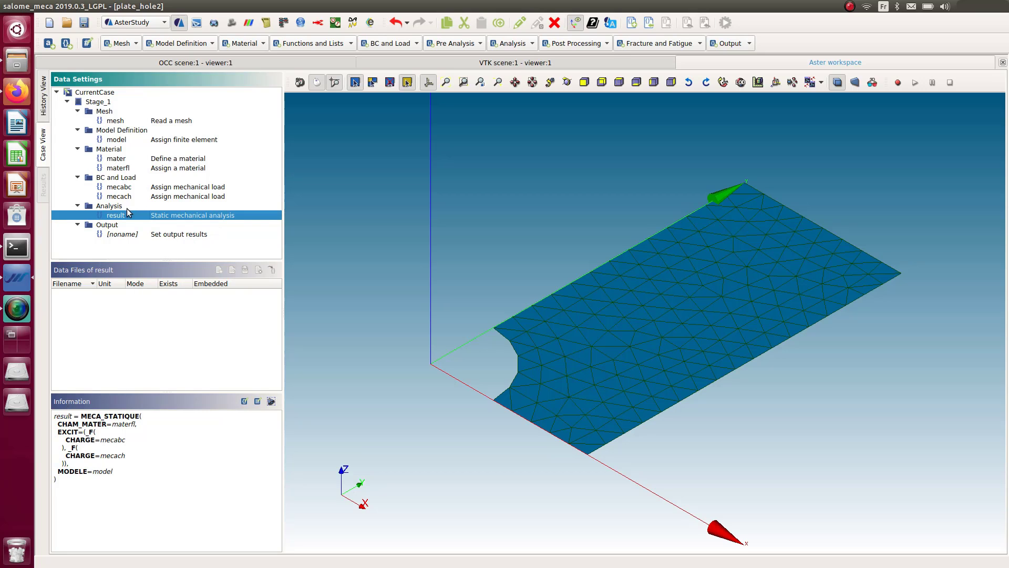
left_click(177, 235)
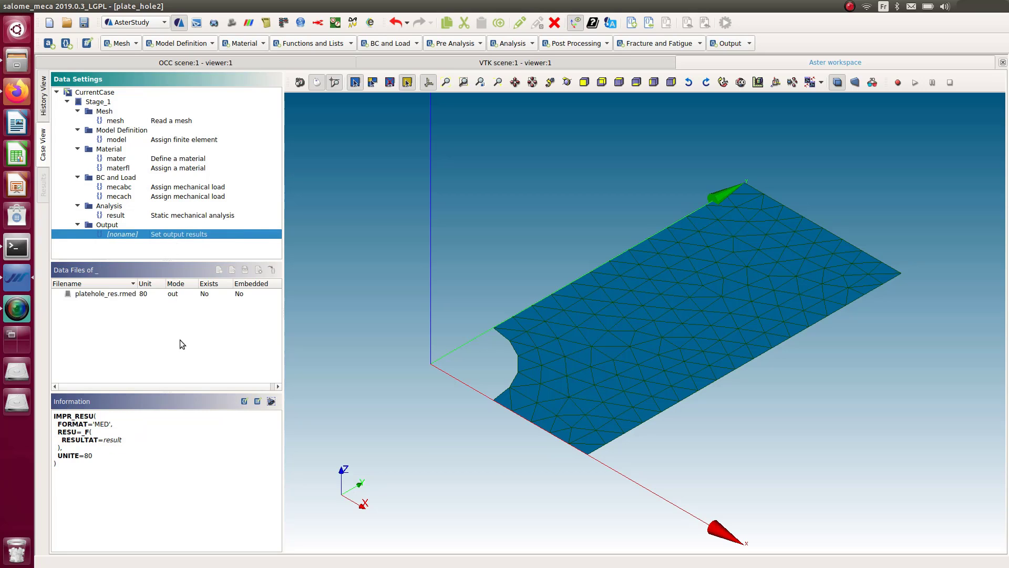
Add a CALC_CHAMP post-processing command for the static mechanical analysis result
left_click(180, 216)
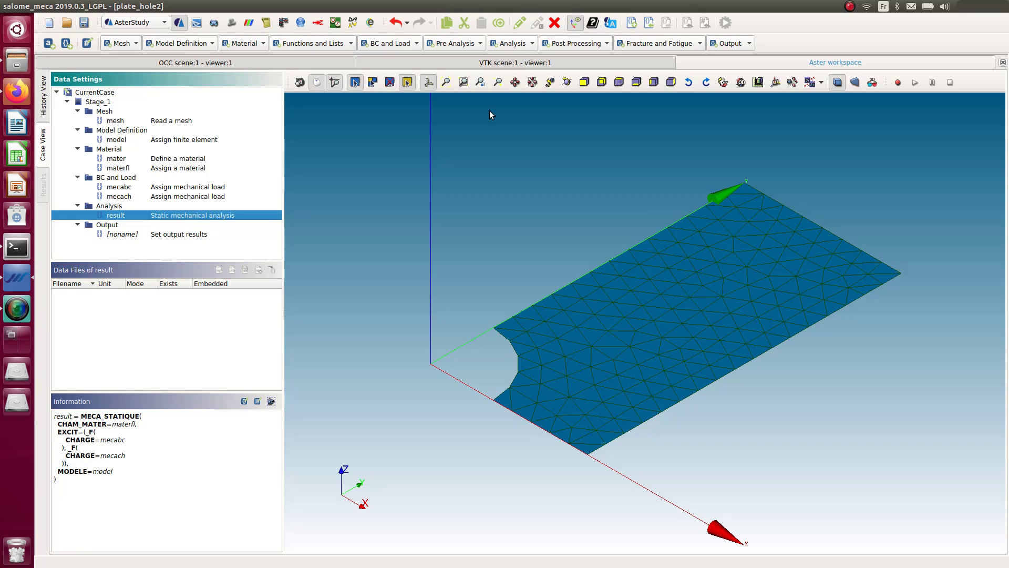
left_click(596, 45)
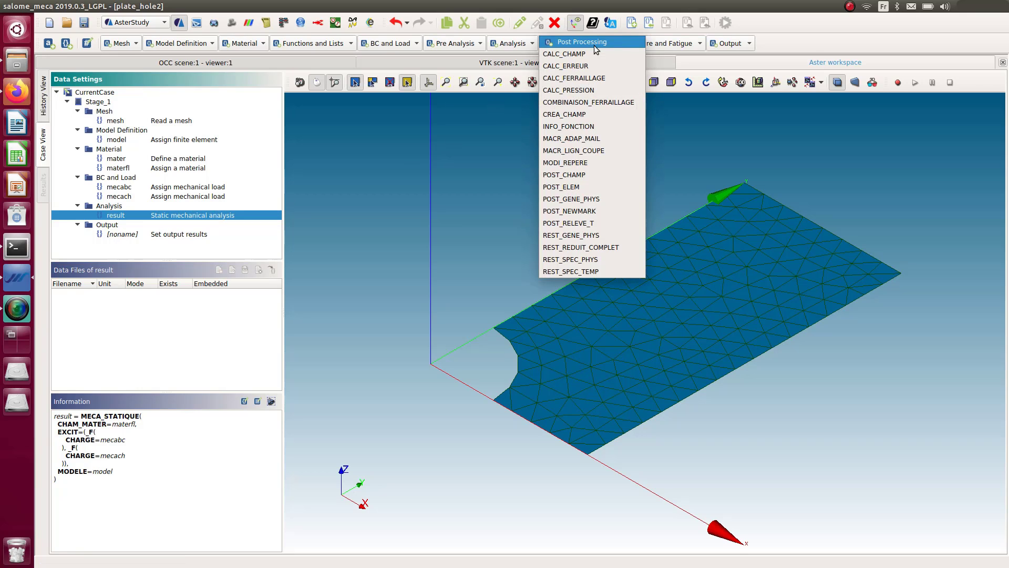
left_click(575, 54)
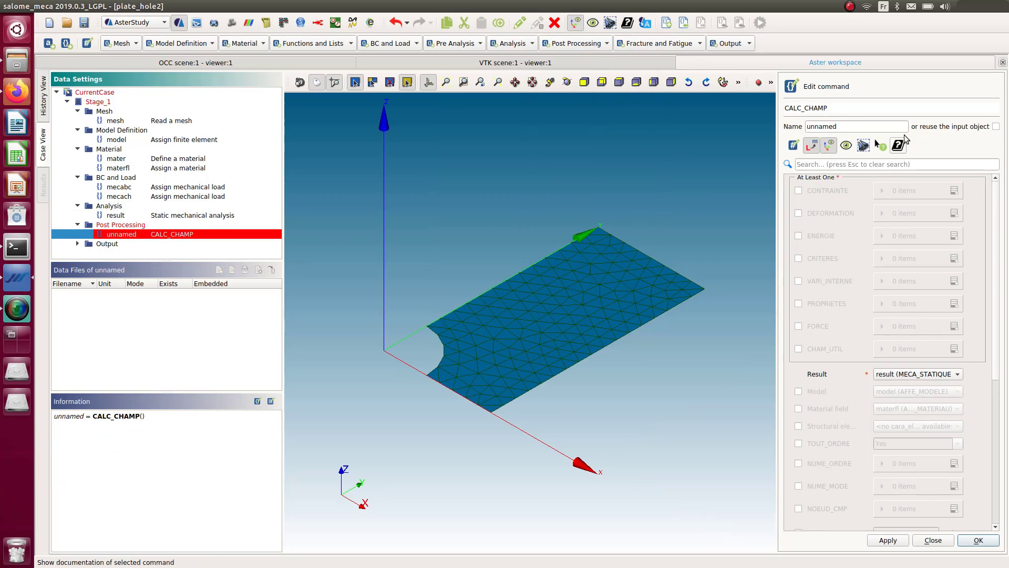
Make CALC_CHAMP reuse the input object and enable CRITERES with SIEQ_ELGA as its first item
left_click(995, 127)
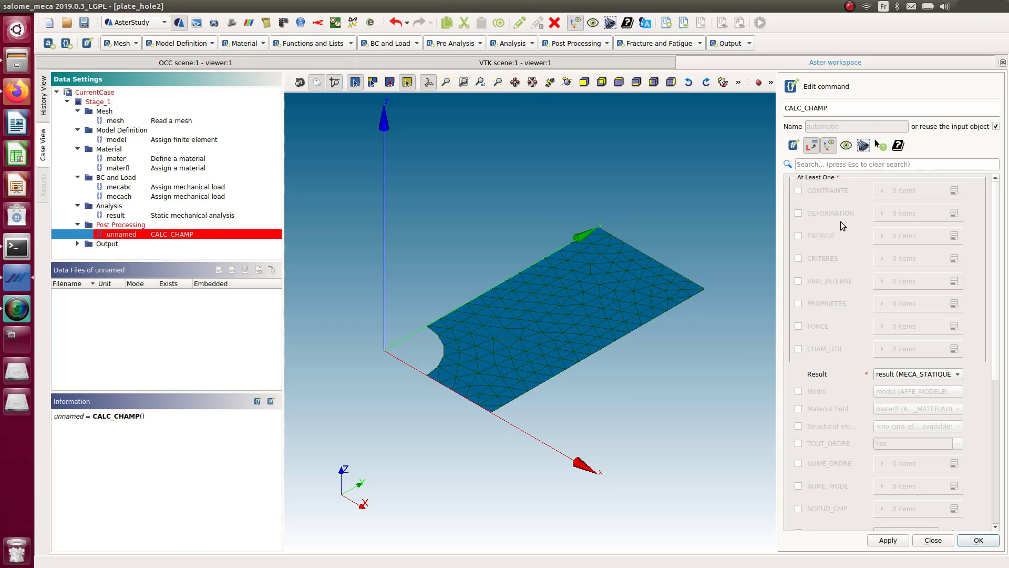
scroll(856, 329, "down", 2)
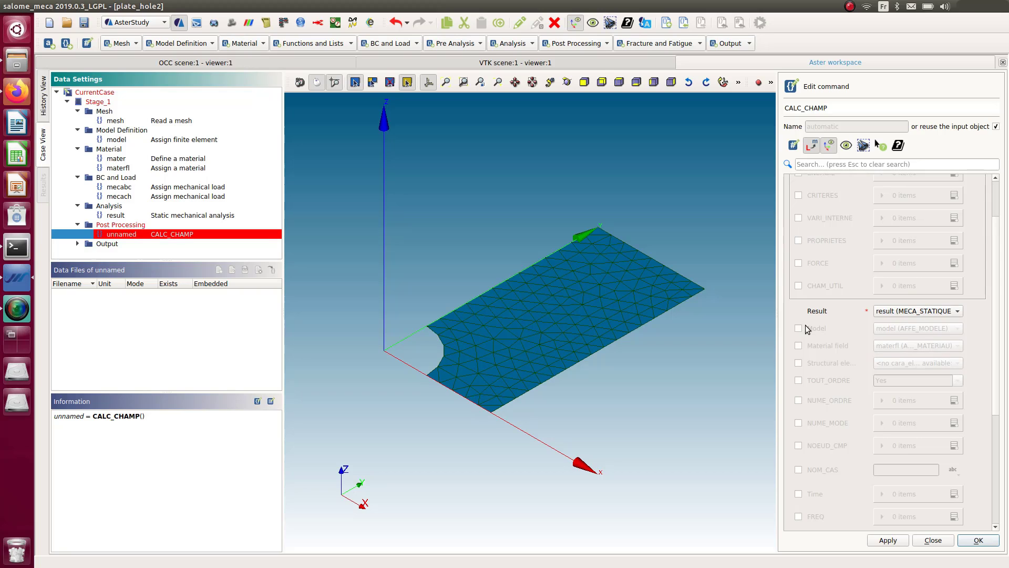
scroll(814, 218, "up", 2)
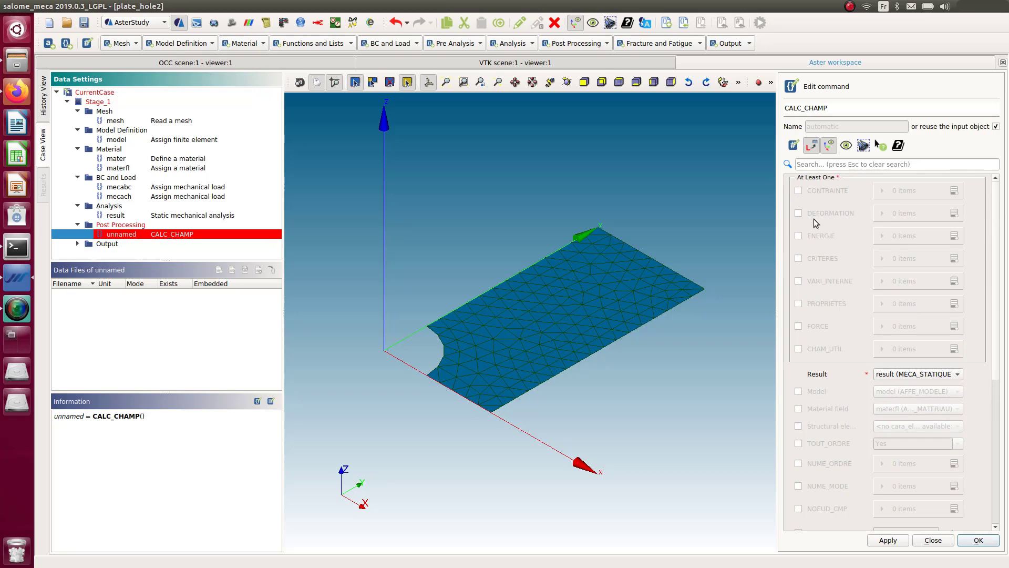
left_click(798, 258)
left_click(954, 258)
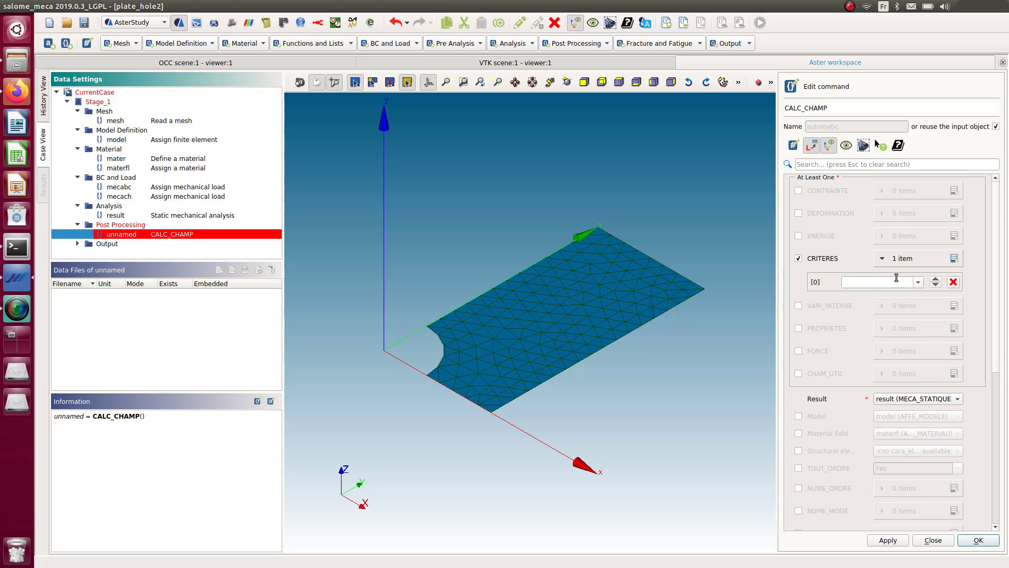
left_click(919, 282)
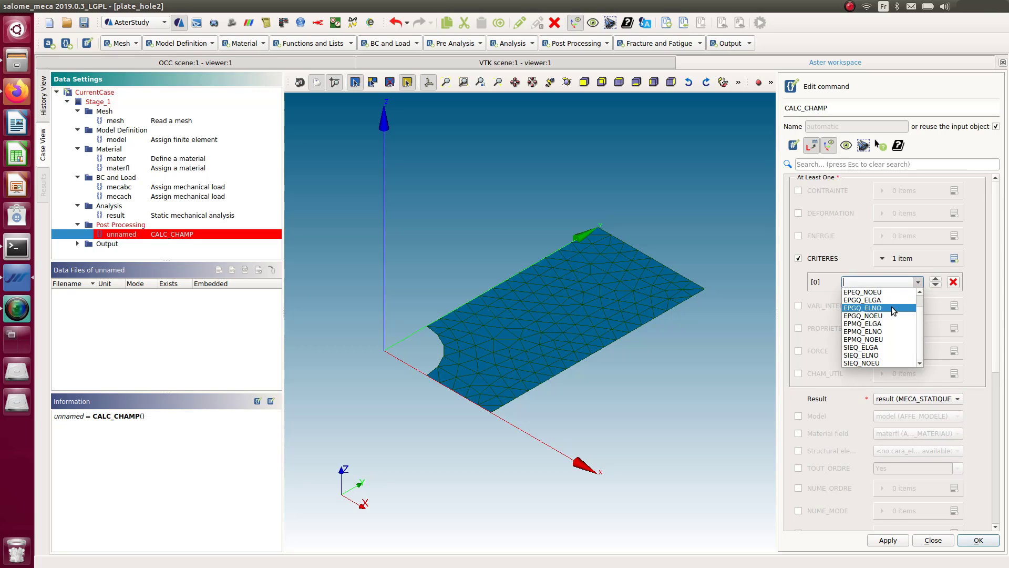
left_click(861, 348)
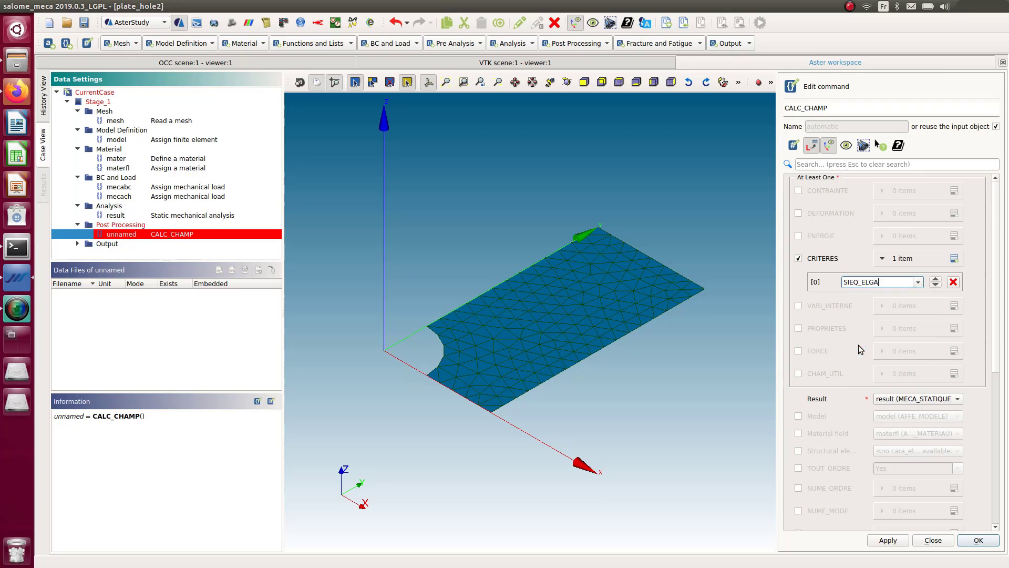
Add SIEQ_ELNO and SIEQ_NOEU as the second and third CRITERES items
left_click(954, 258)
left_click(918, 299)
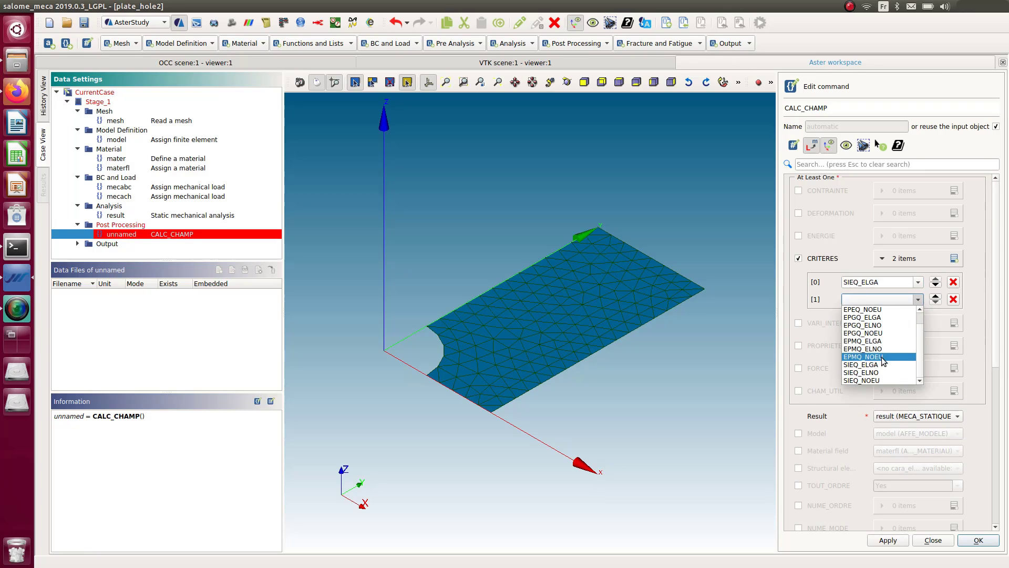
left_click(884, 373)
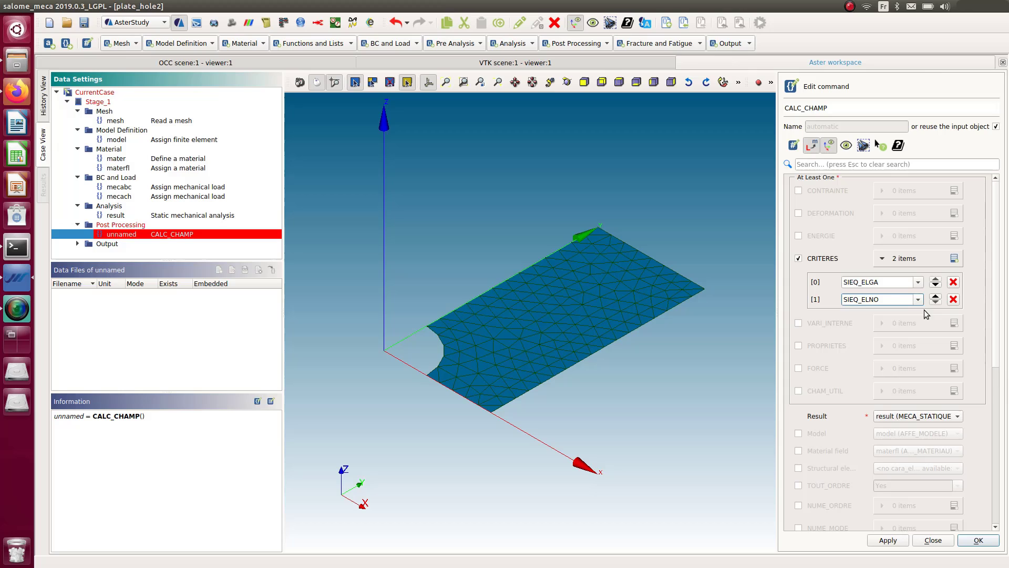
left_click(954, 258)
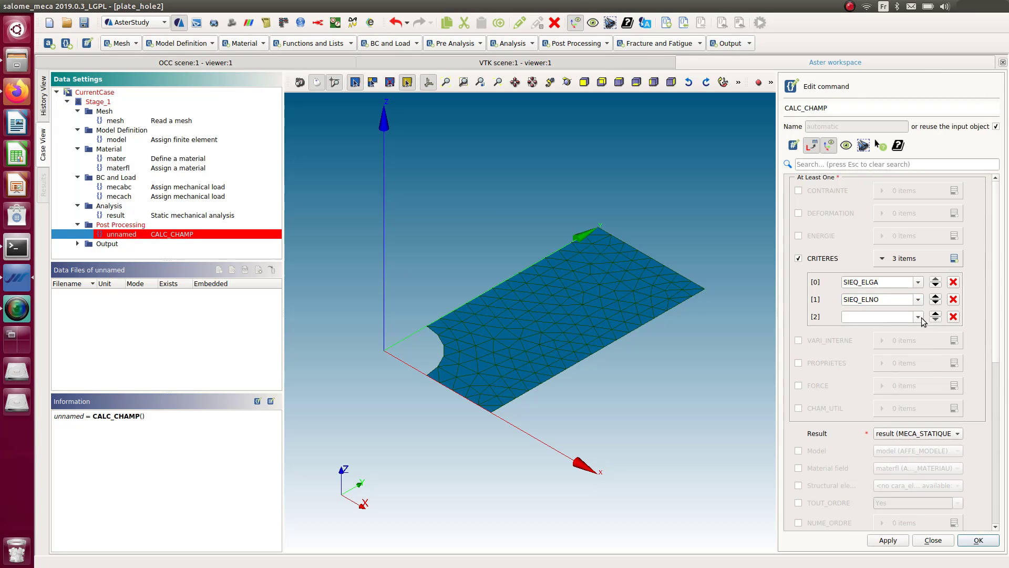
left_click(918, 317)
left_click(876, 398)
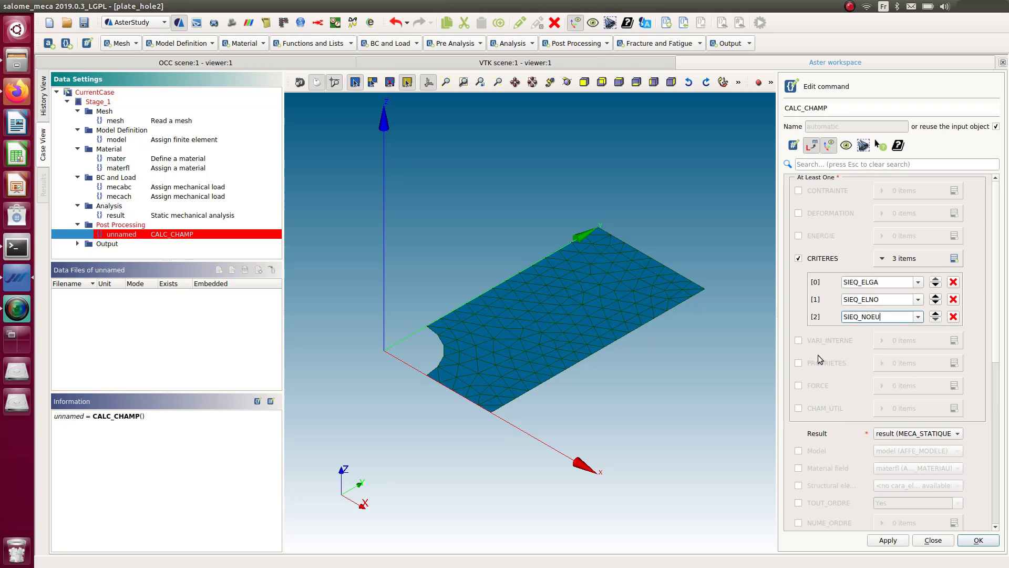
Enable FORCE with the items FORC_NODA and REAC_NODA, and accept the CALC_CHAMP command
left_click(798, 384)
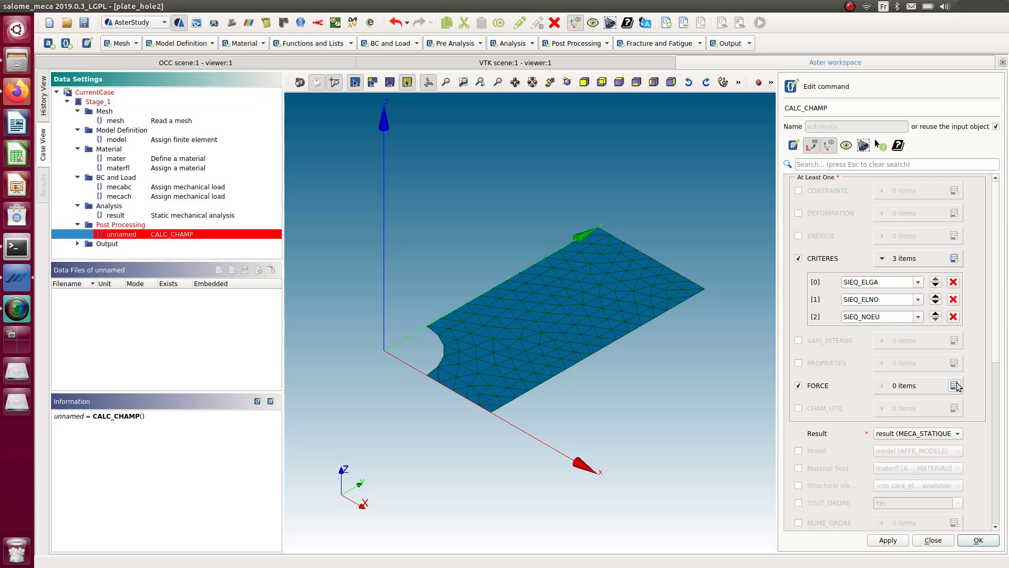
left_click(955, 386)
left_click(956, 386)
left_click(918, 409)
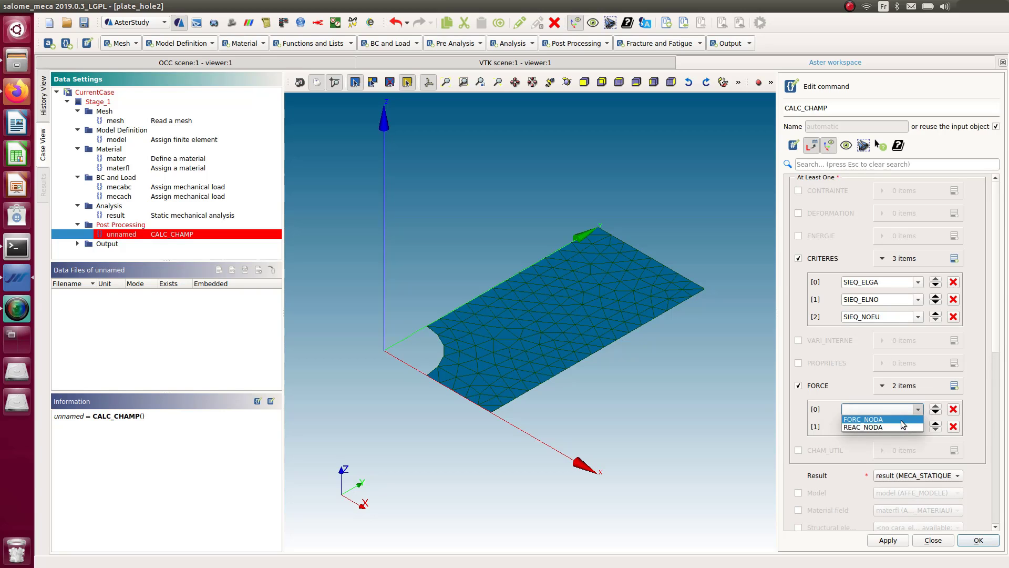
left_click(902, 423)
left_click(920, 427)
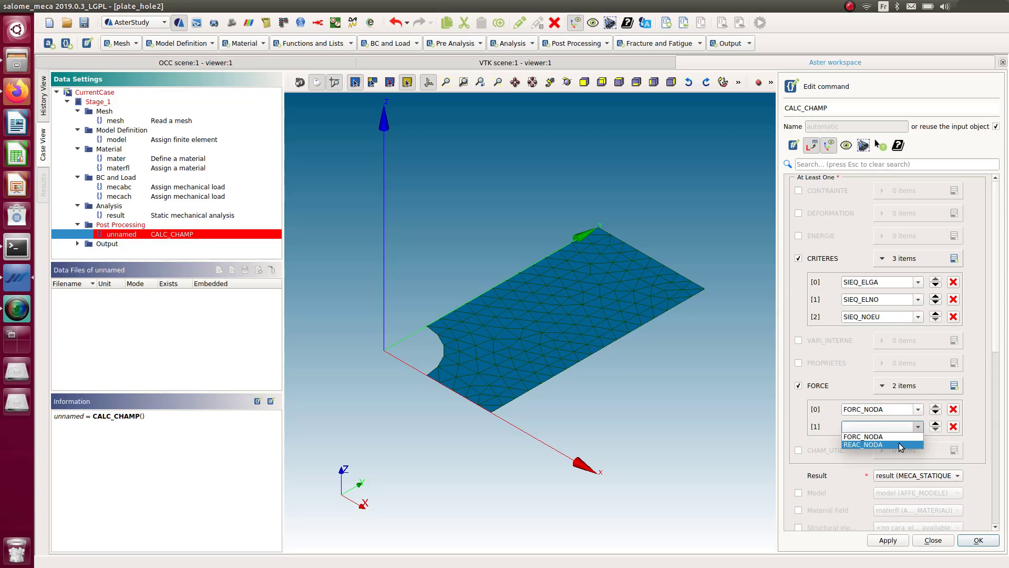
left_click(899, 444)
scroll(810, 431, "down", 1)
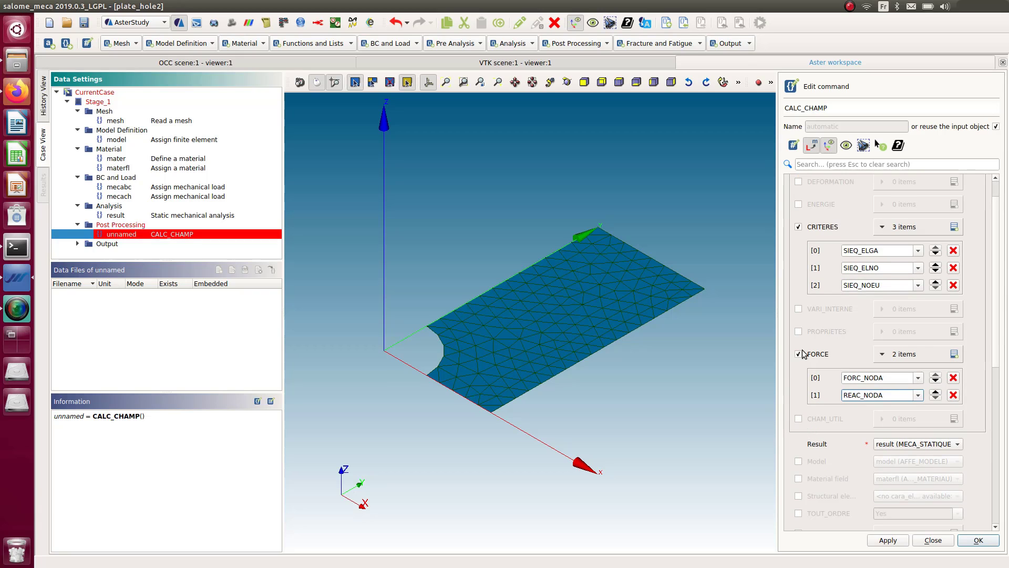
scroll(797, 296, "up", 1)
scroll(802, 342, "down", 5)
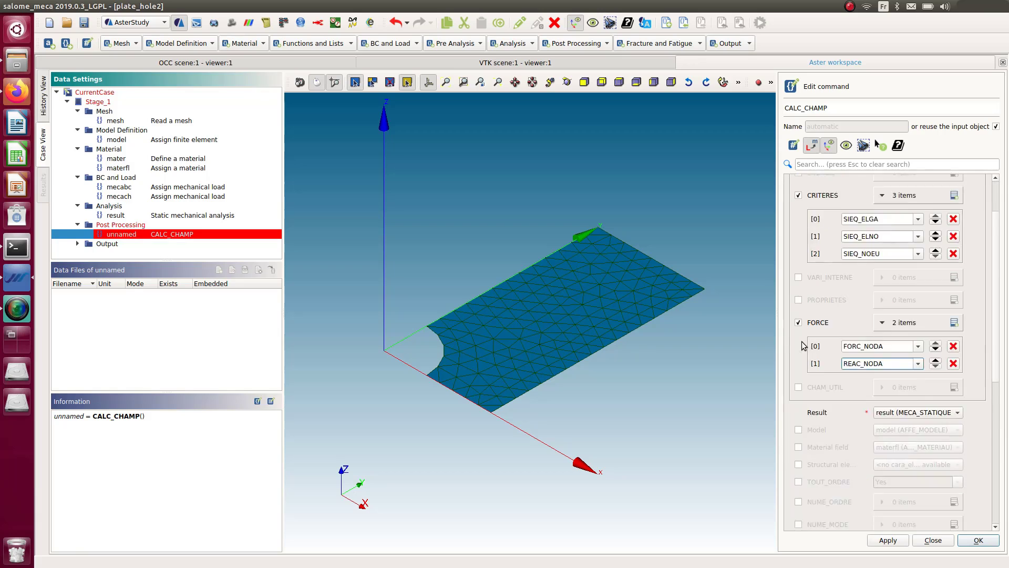
left_click(978, 541)
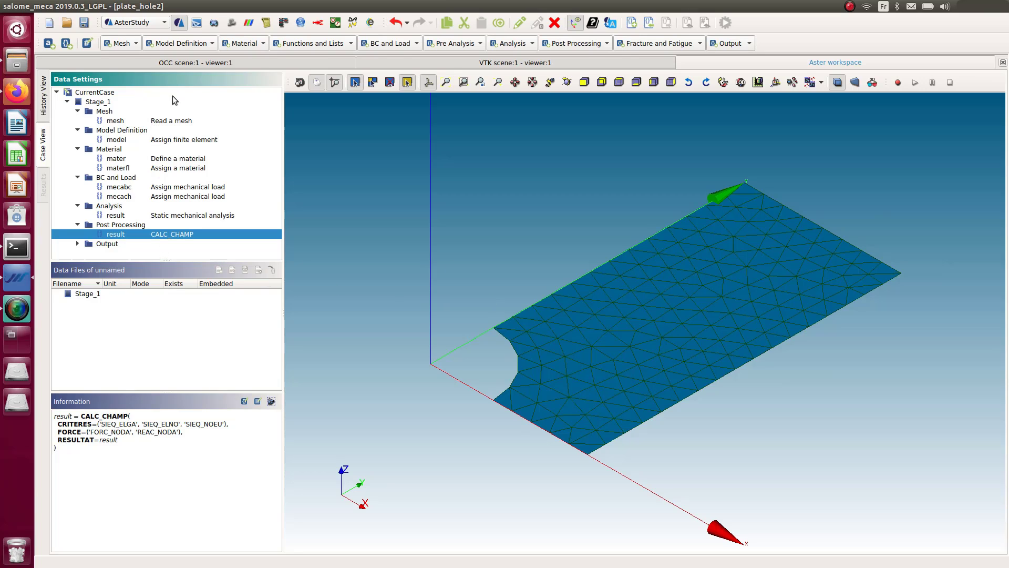
Add a Modify a mesh command after Read a mesh and enable ORIE_PEAU_2D with one item
left_click(173, 121)
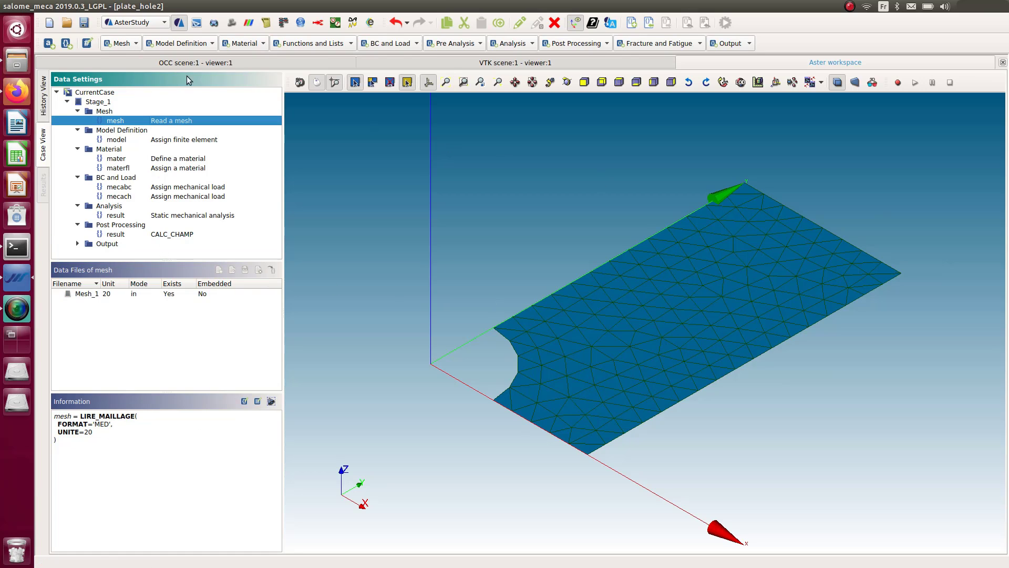
left_click(127, 48)
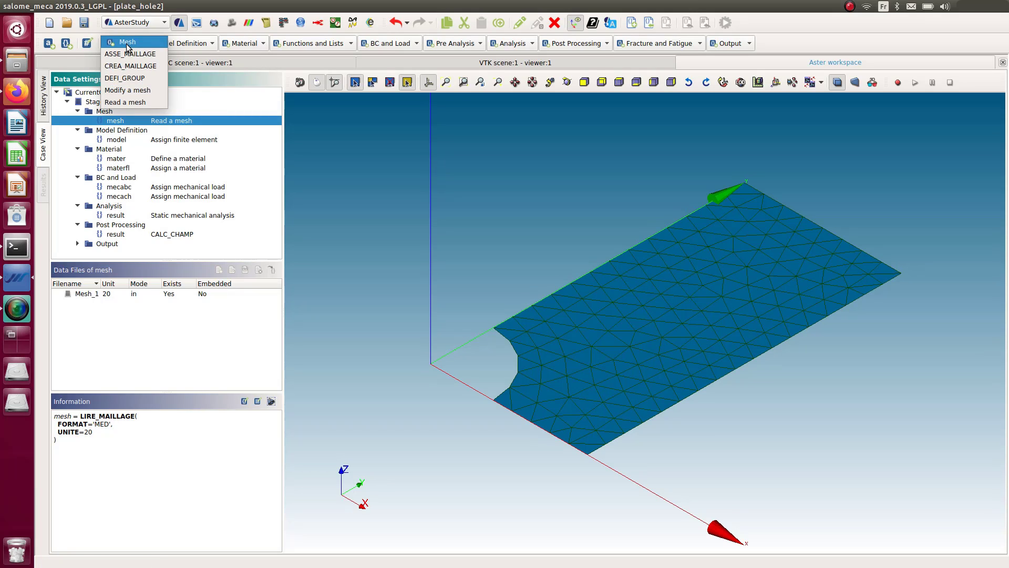
left_click(143, 90)
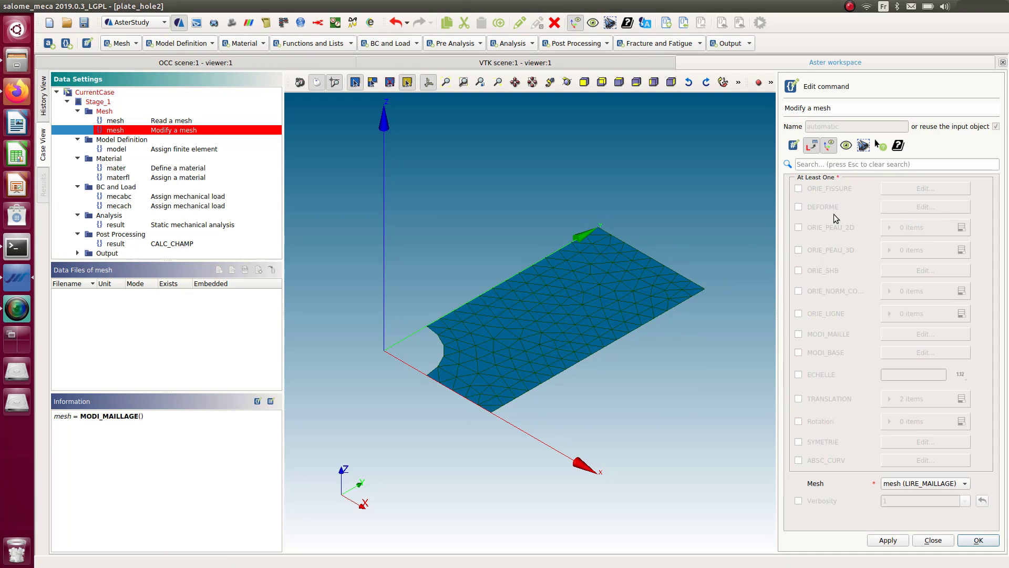
left_click(799, 227)
left_click(961, 228)
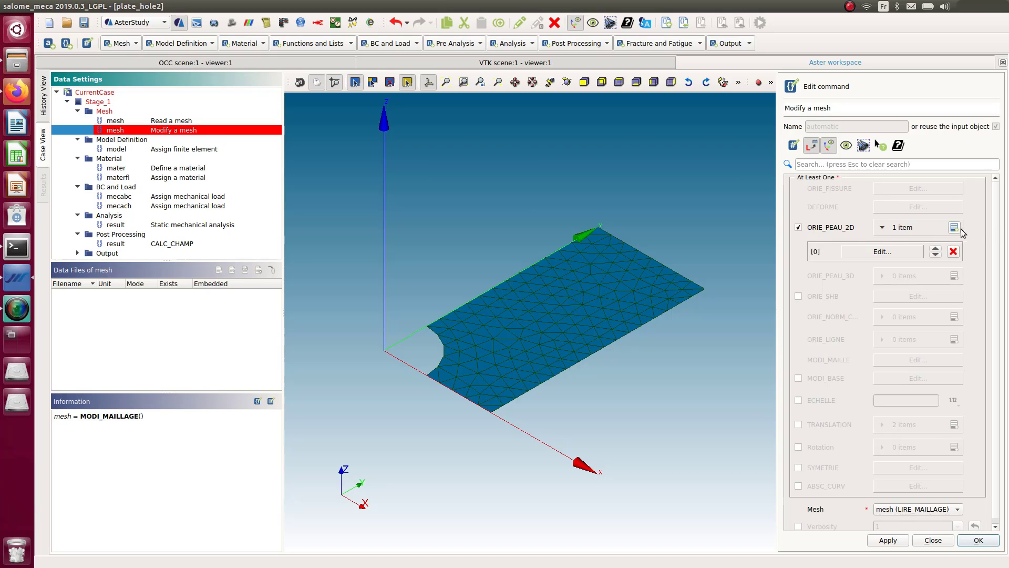
Assign the load_edge element group to the ORIE_PEAU_2D item and accept the Modify a mesh command
left_click(891, 251)
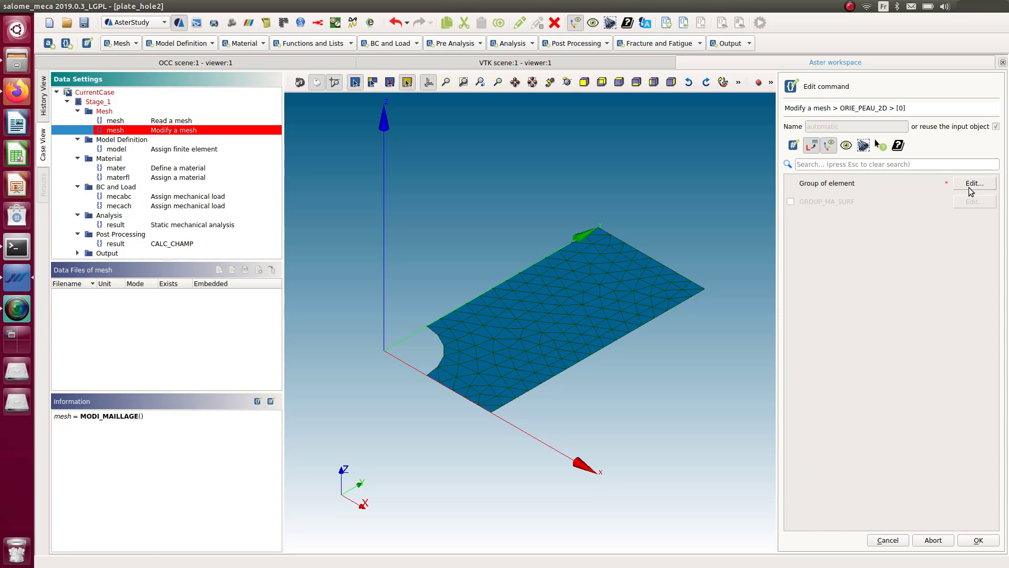
left_click(969, 186)
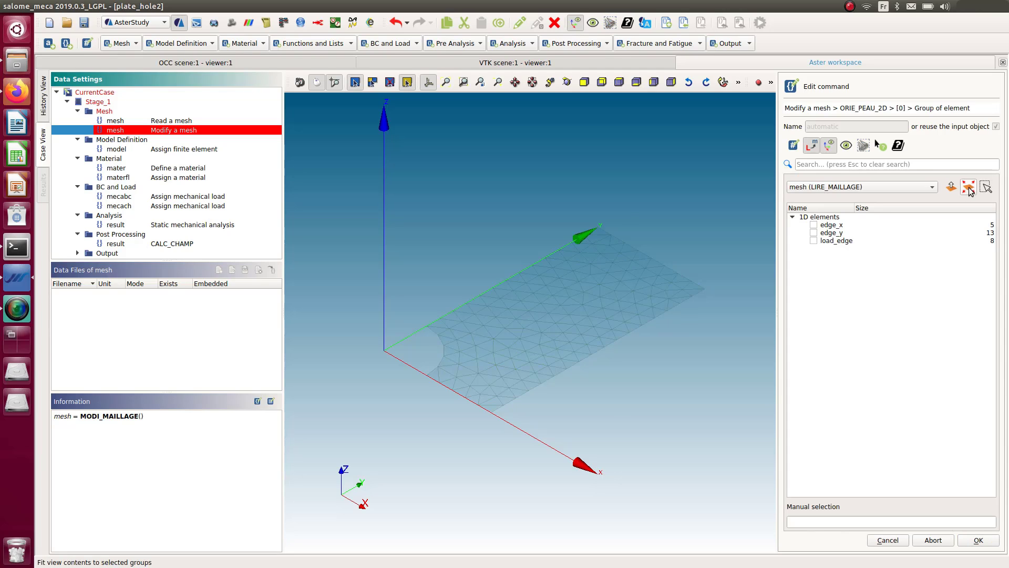
left_click(814, 240)
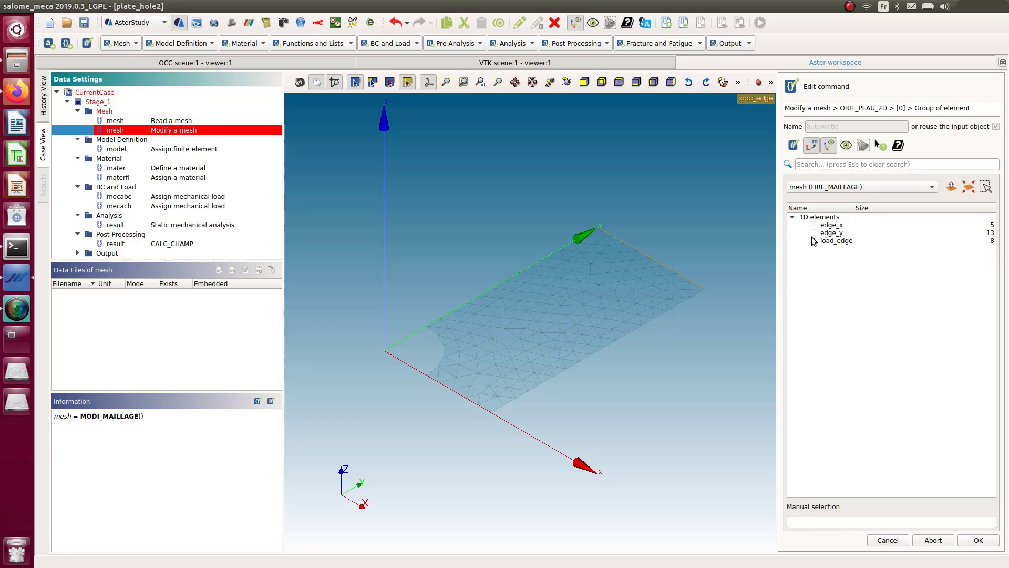
left_click(978, 541)
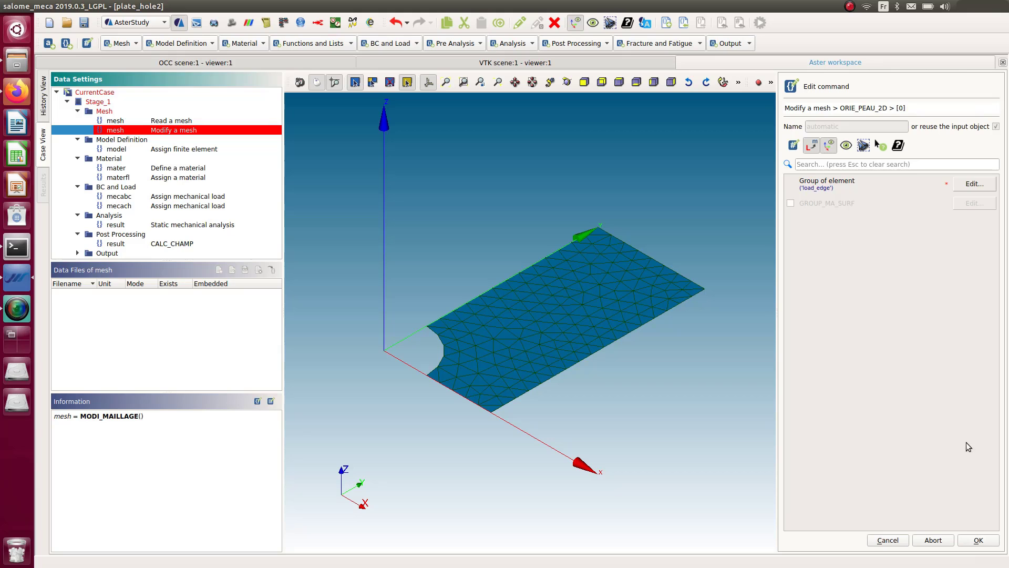
left_click(979, 541)
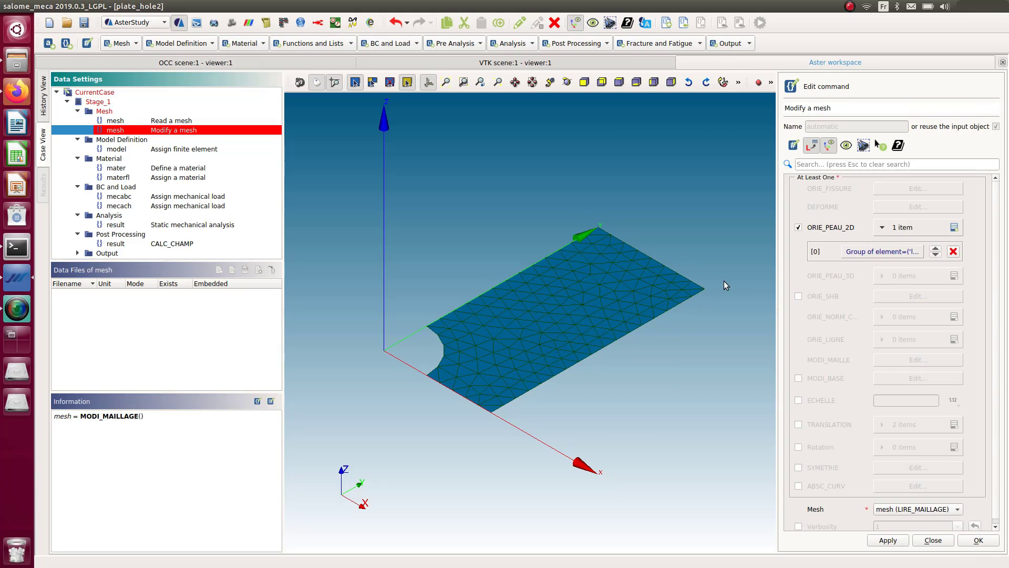
left_click(981, 543)
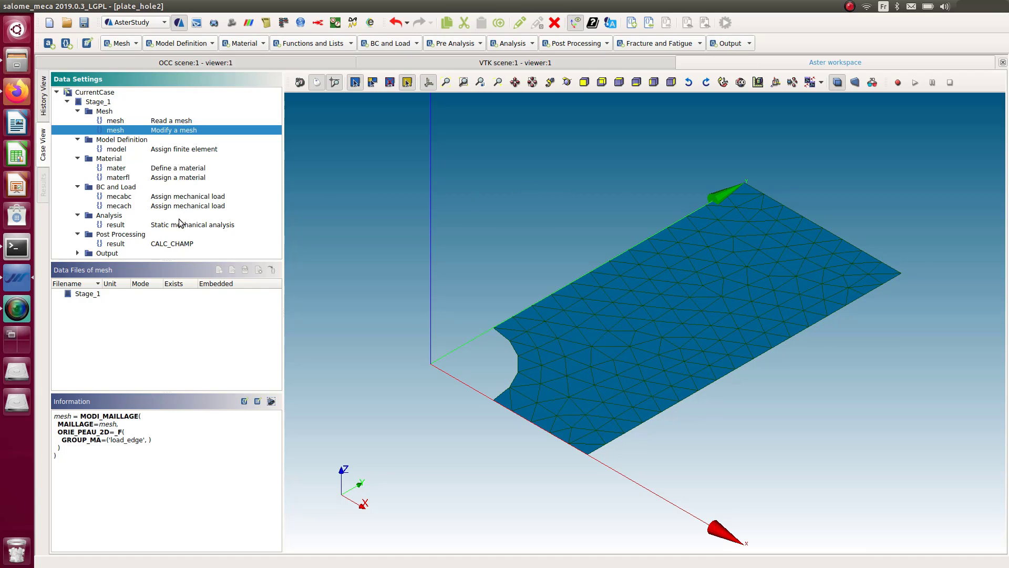
Expand the Output category in the stage tree and mark Stage_1 for execution in the history view
left_click(77, 253)
scroll(147, 239, "down", 1)
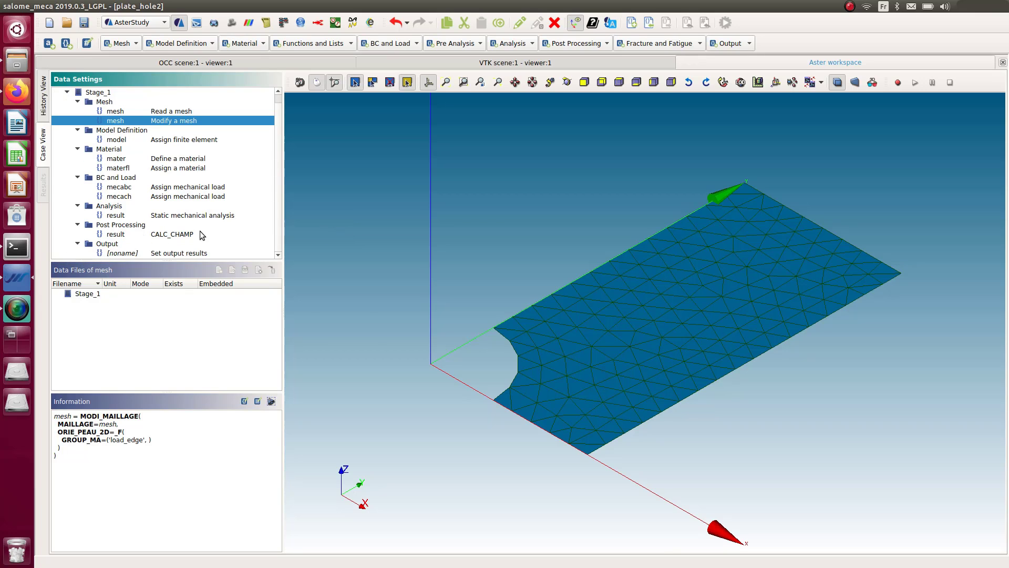
scroll(496, 223, "up", 1)
scroll(496, 223, "down", 1)
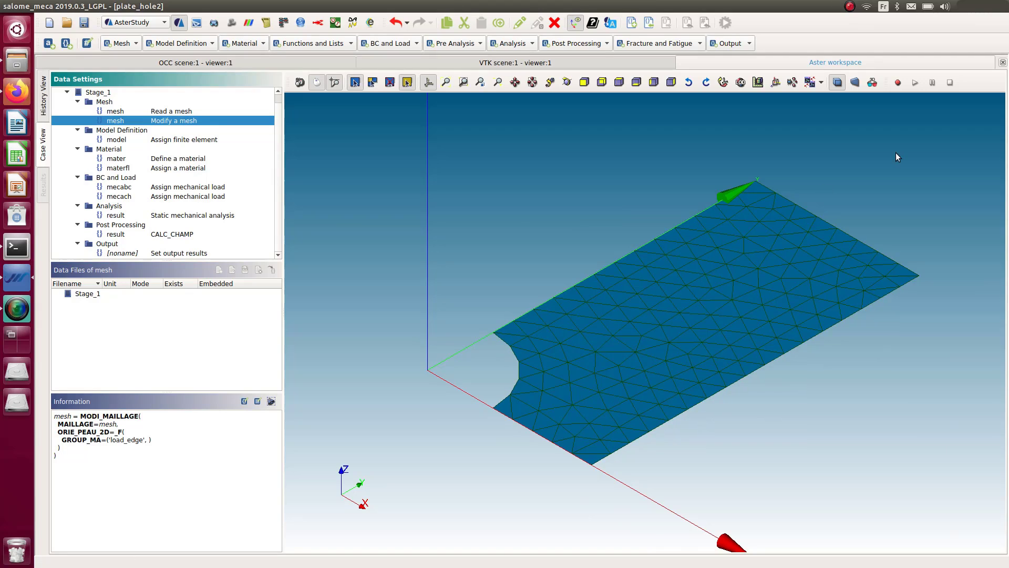
left_click(44, 110)
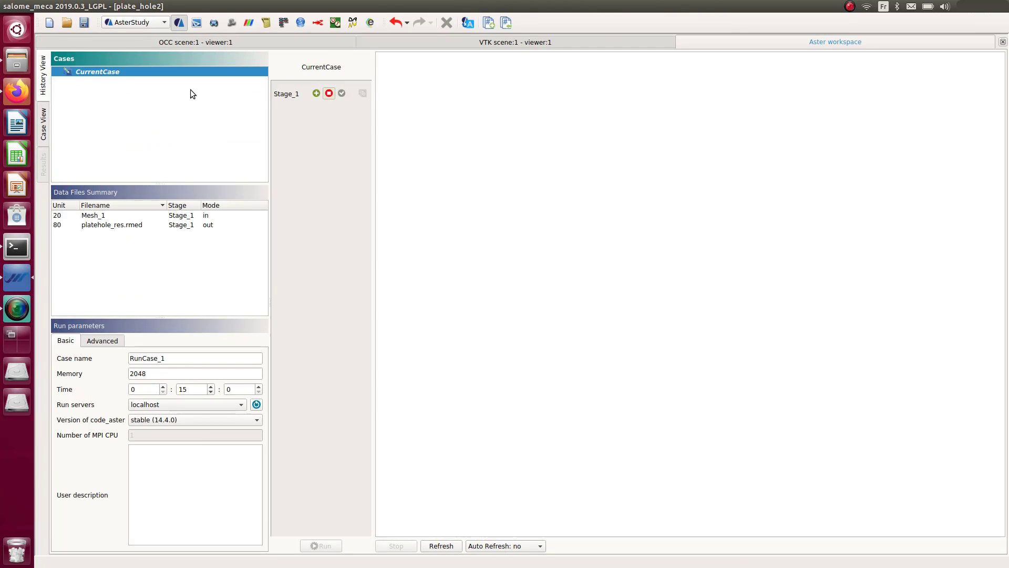
left_click(316, 93)
Check the time and memory run parameters and try to run the current case
double_click(188, 389)
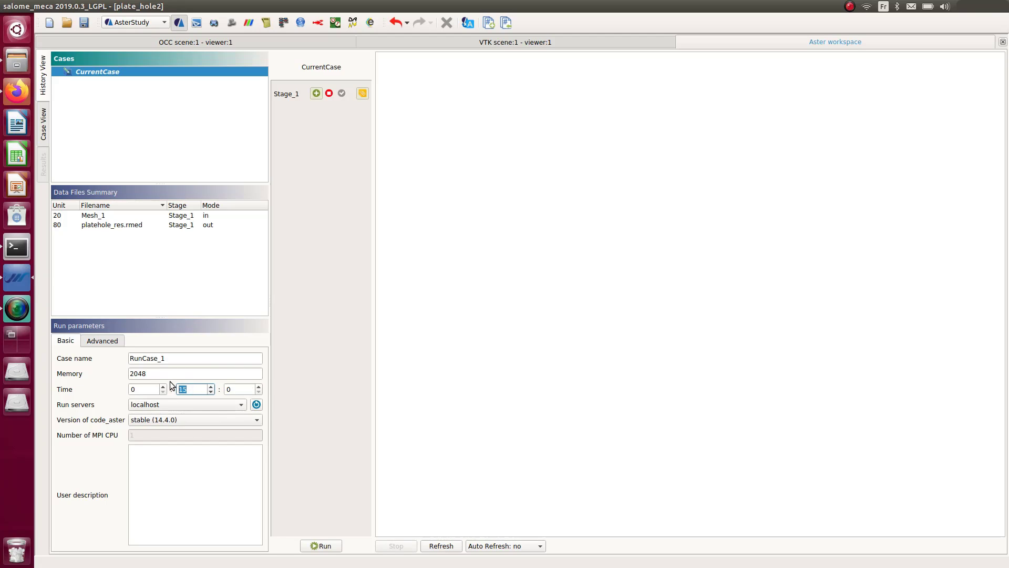
left_click(148, 373)
left_click_drag(148, 374, 117, 377)
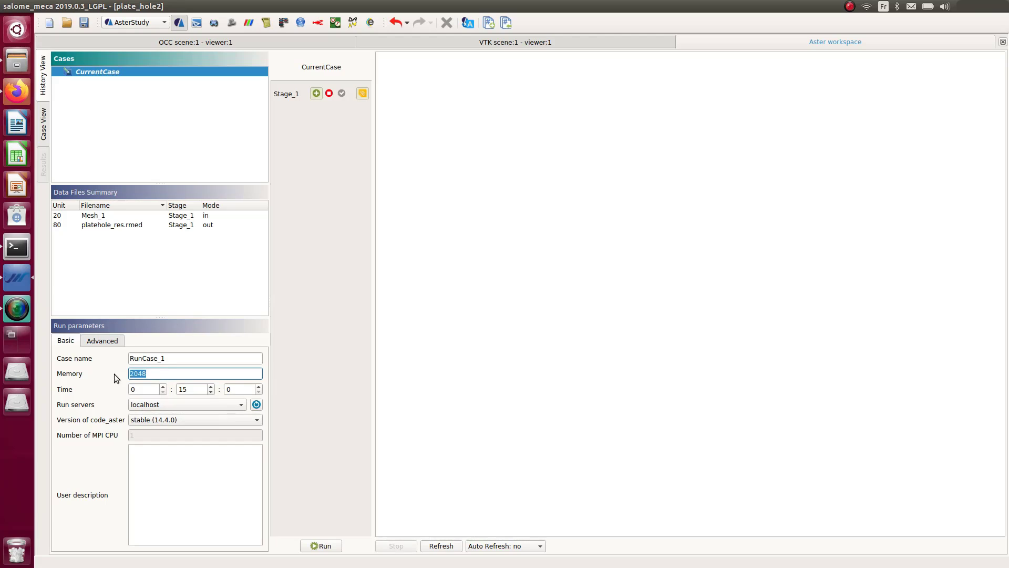
left_click(265, 429)
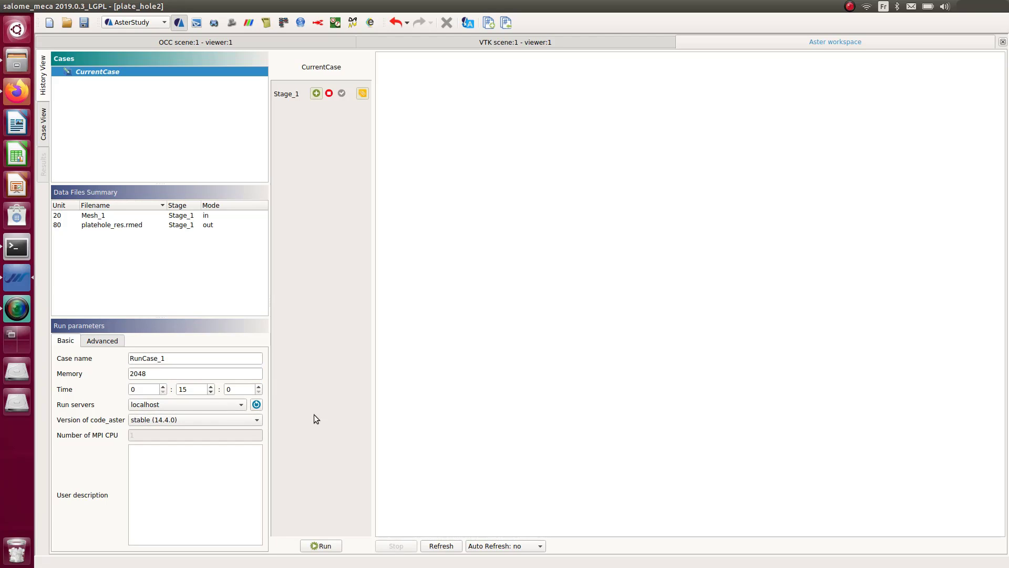
left_click(331, 546)
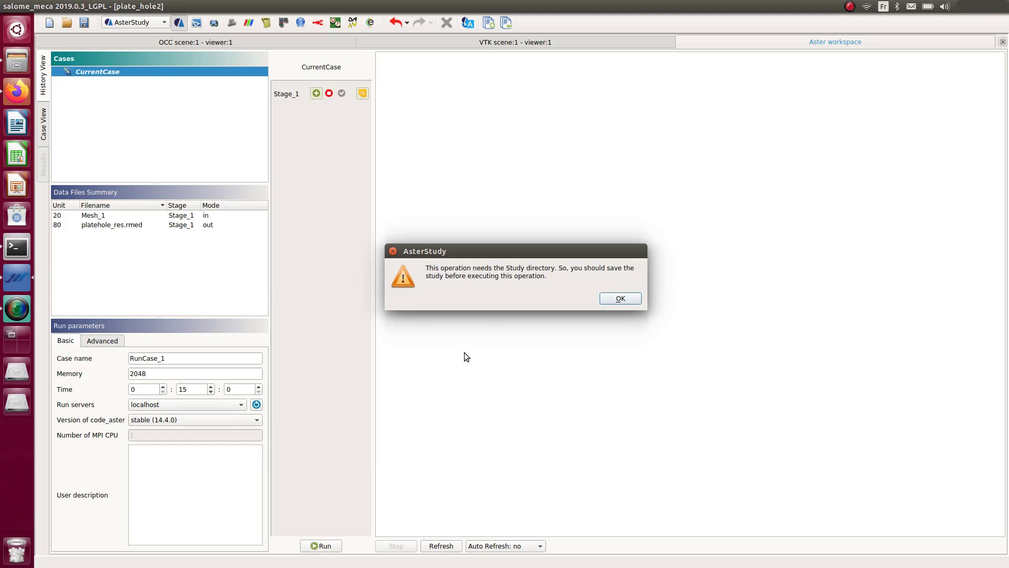
left_click(621, 299)
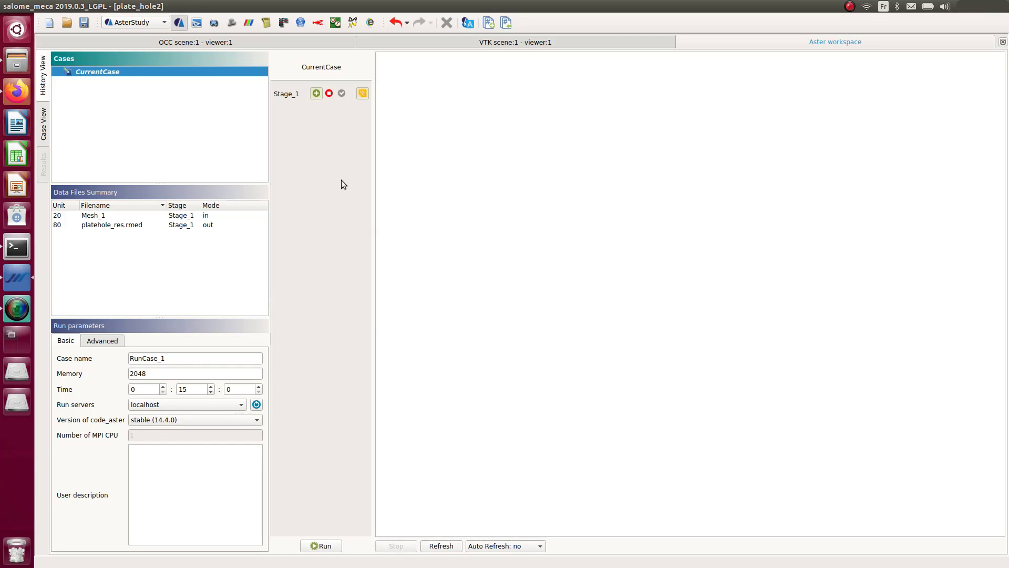
Save the study, set the auto refresh interval to 5s and run the current case
left_click(84, 22)
left_click(507, 546)
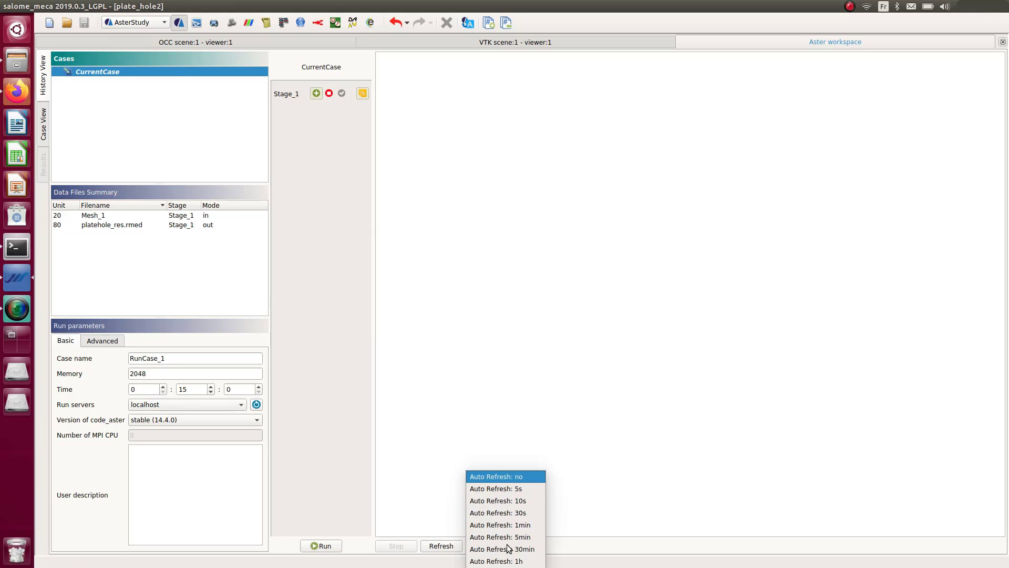
left_click(497, 489)
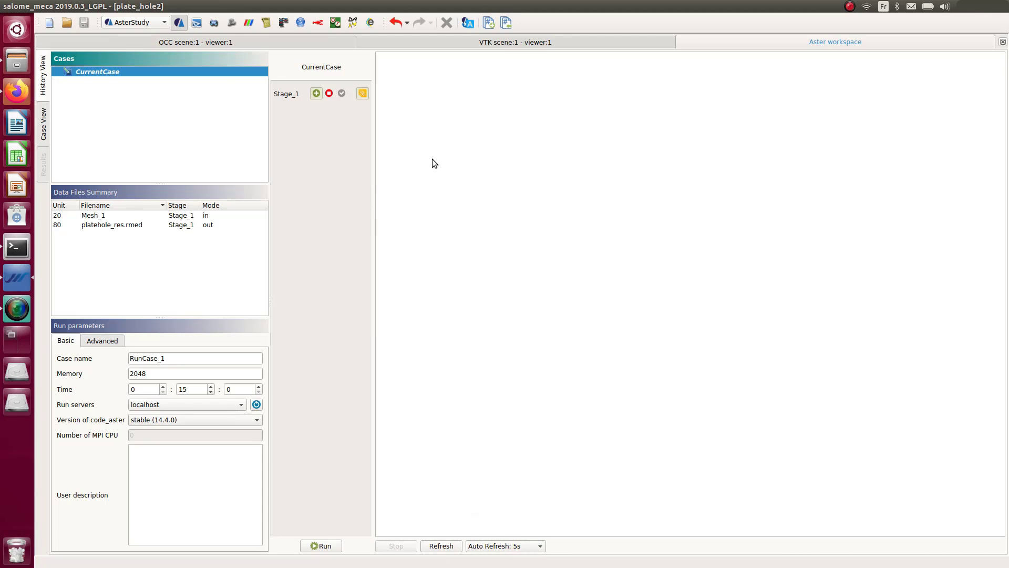
left_click(326, 548)
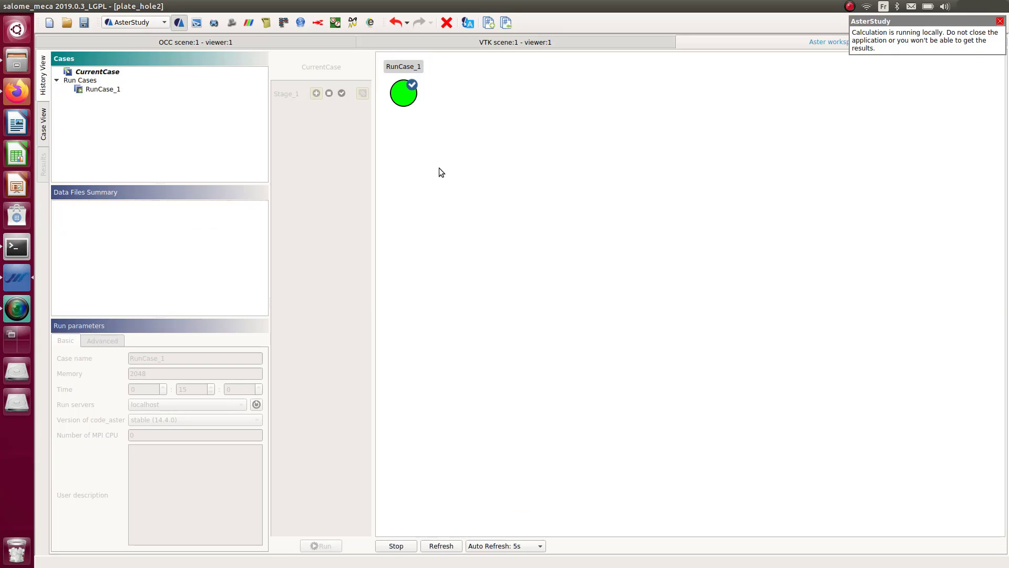
Post-process the platehole_res.rmed output file of RunCase_1 and view the deformed plate's displacement magnitude
left_click(400, 105)
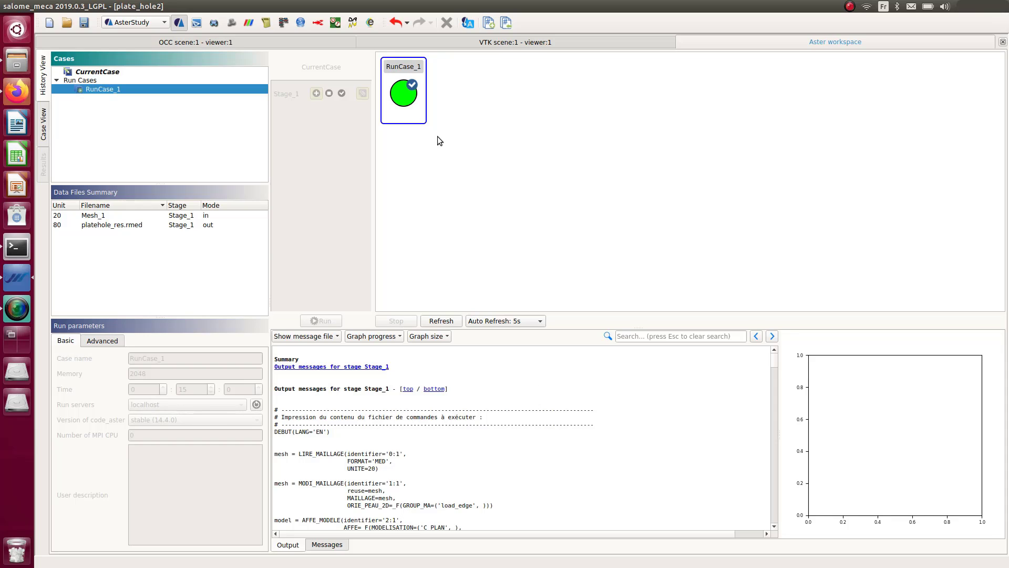
left_click(111, 225)
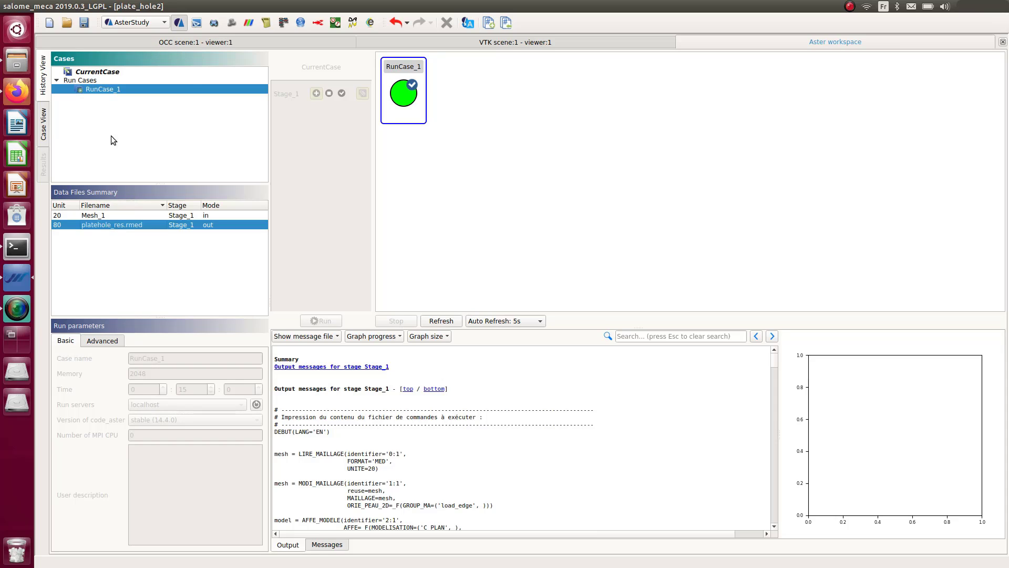
right_click(118, 227)
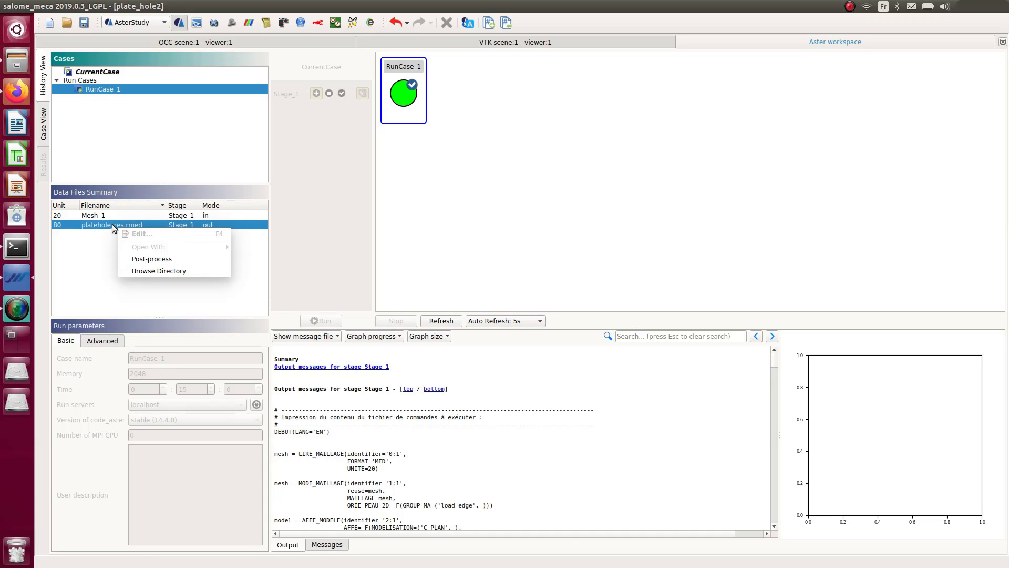
left_click(159, 256)
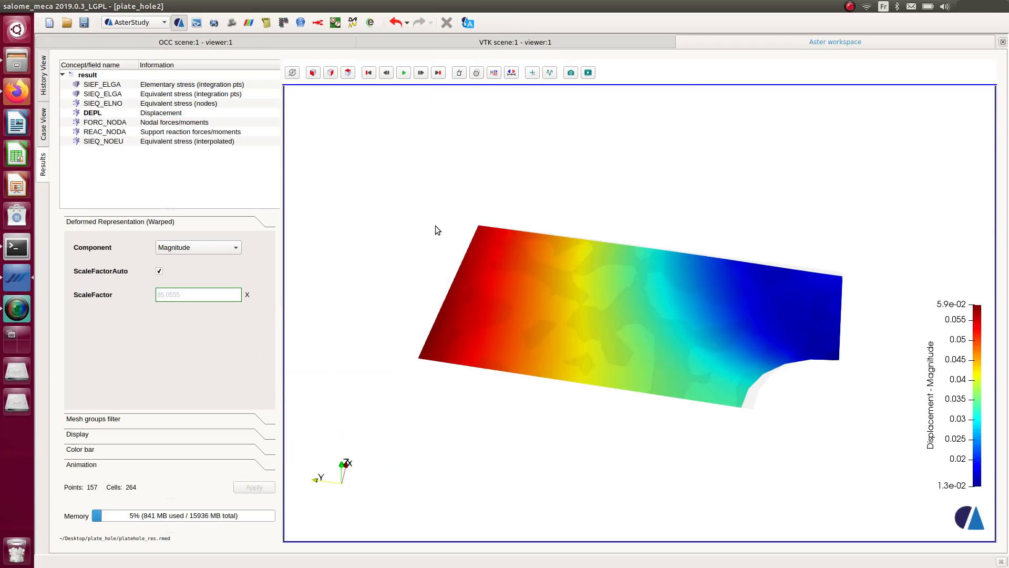
mouse_move(435, 225)
left_mouse_down()
mouse_move(439, 203)
mouse_move(430, 210)
mouse_move(562, 263)
mouse_move(421, 229)
mouse_move(396, 183)
mouse_move(423, 232)
left_mouse_up()
scroll(639, 338, "up", 4)
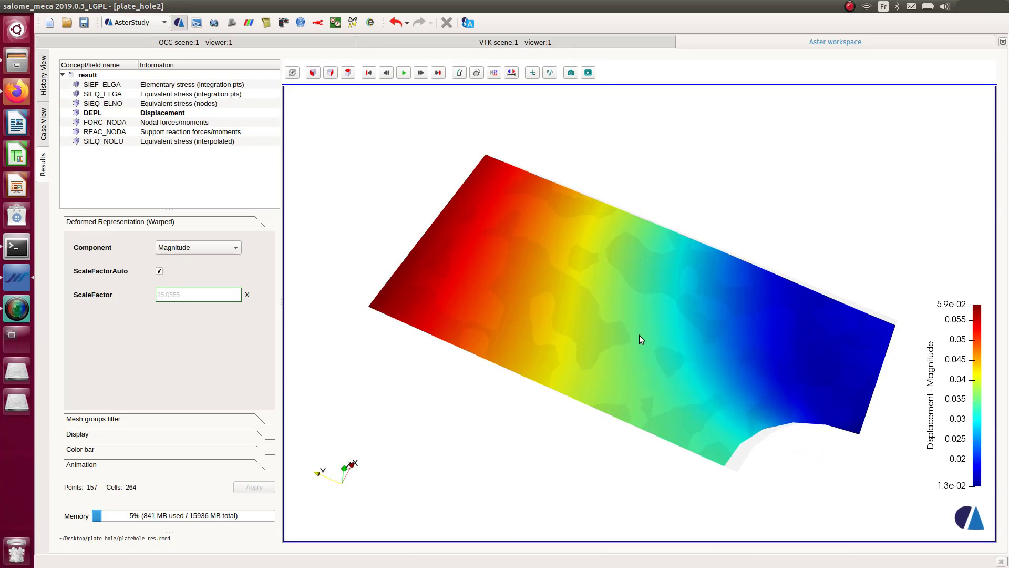
scroll(646, 295, "down", 3)
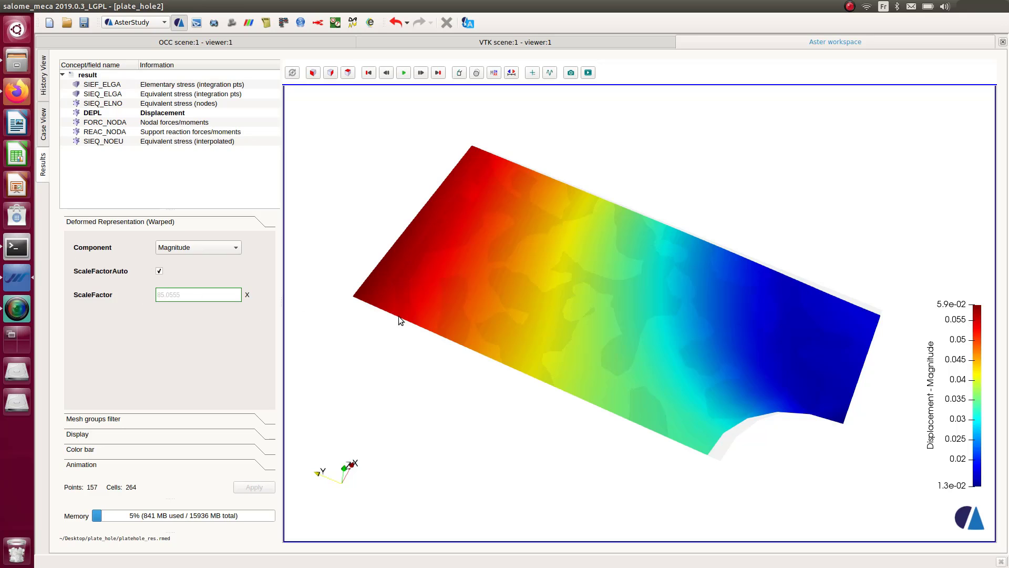
Show the interpolated equivalent stress field SIEQ_NOEU on the plate and examine the VMIS distribution around the hole
left_click(164, 142)
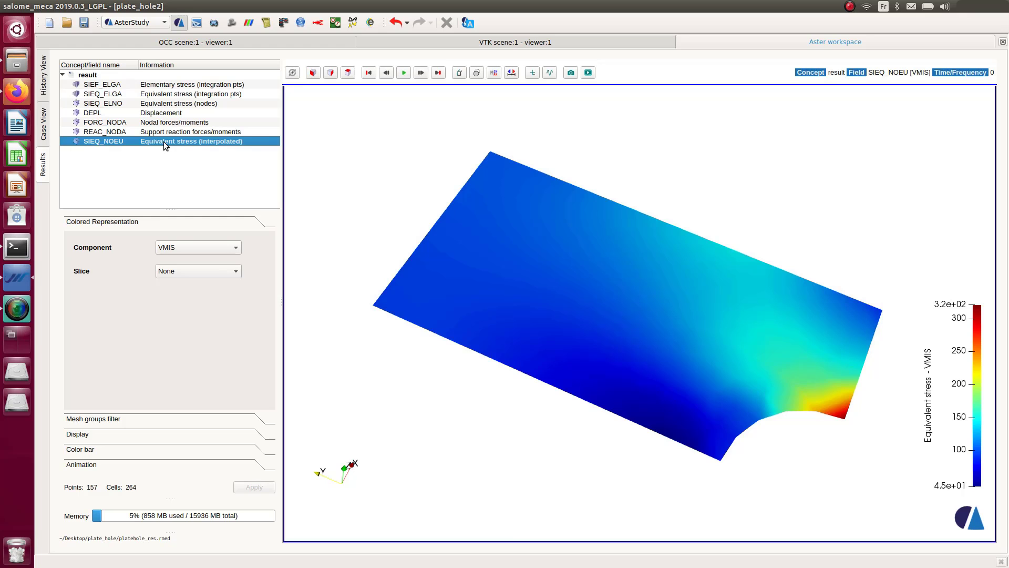
left_click_drag(705, 379, 584, 421)
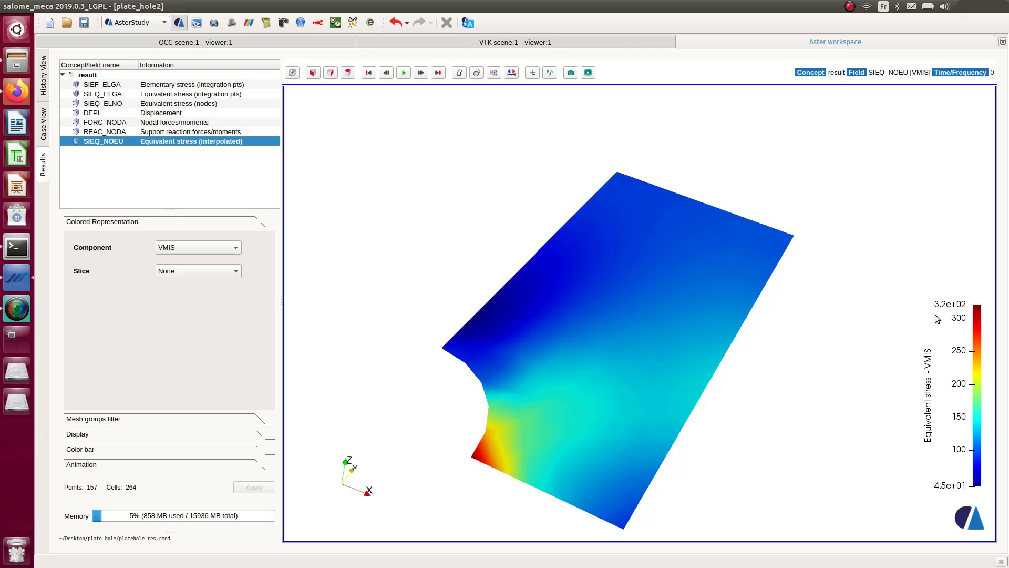
left_click_drag(922, 342, 604, 355)
scroll(598, 361, "down", 2)
middle_click_drag(598, 362, 612, 329)
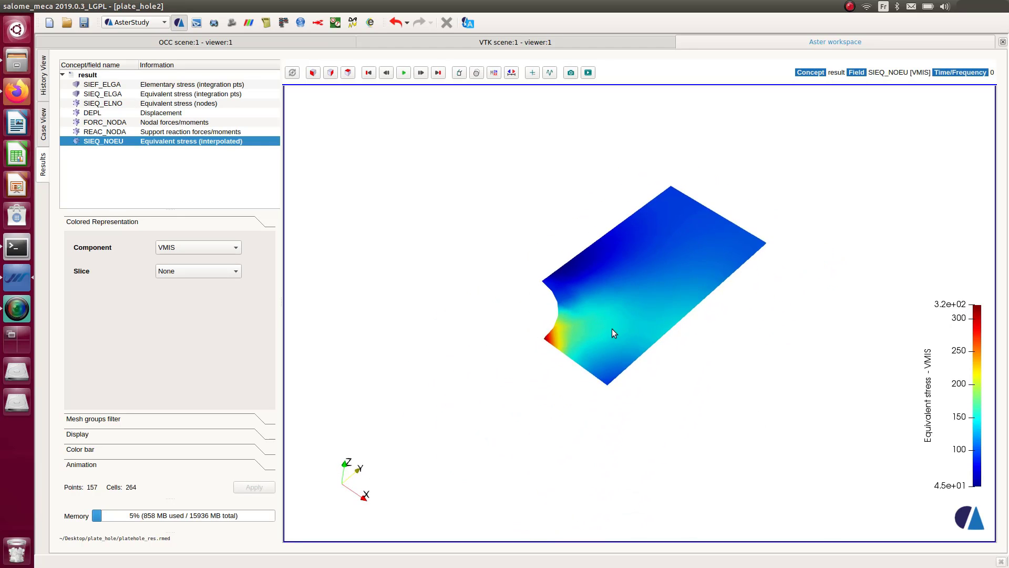
scroll(558, 315, "up", 4)
scroll(566, 292, "down", 1)
middle_click_drag(585, 260, 582, 286)
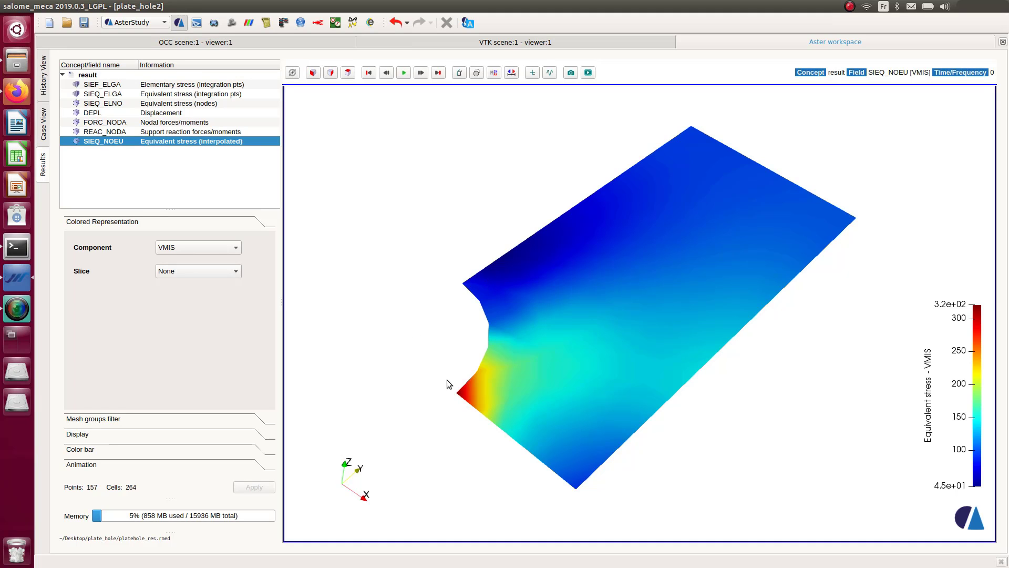
scroll(448, 376, "up", 1)
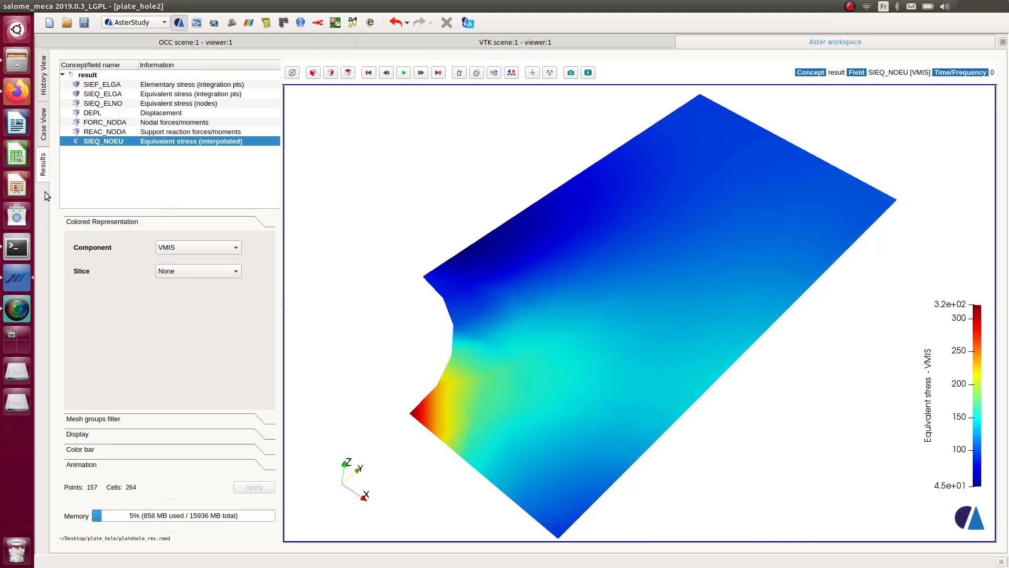
Set the stress plot's display representation to Surface With Edges
left_click(134, 434)
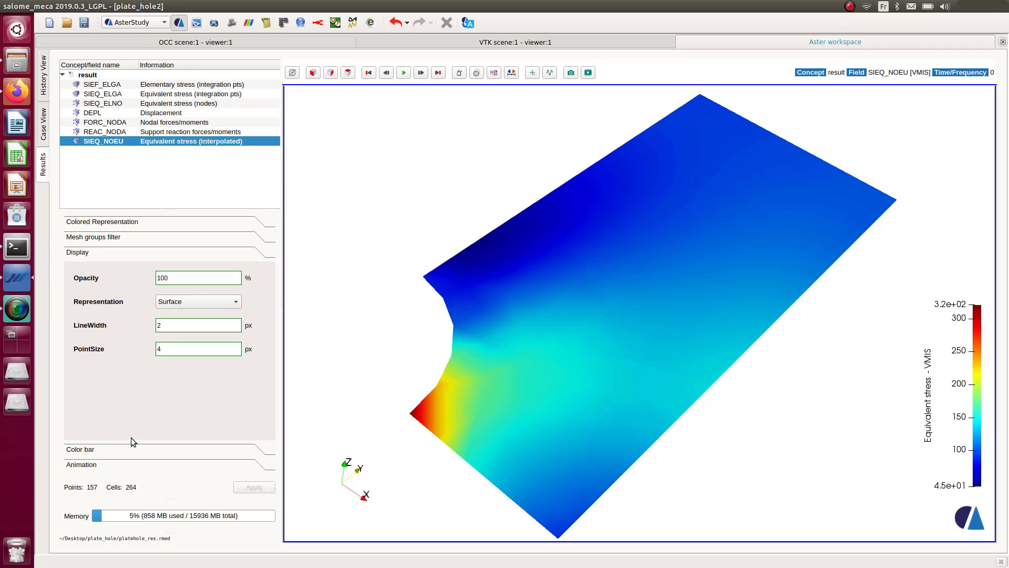
left_click(194, 304)
left_click(203, 315)
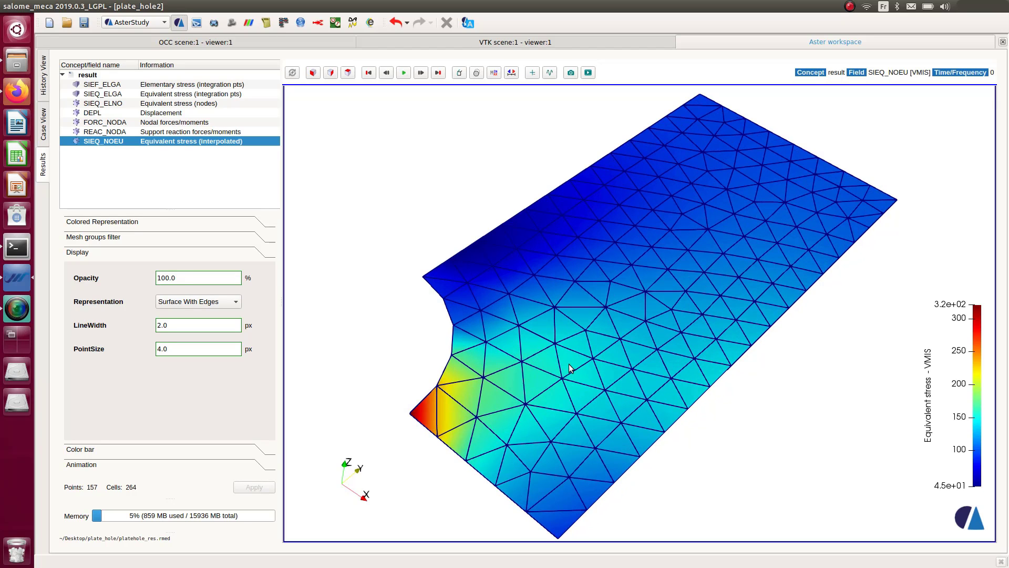
left_click_drag(373, 387, 392, 406)
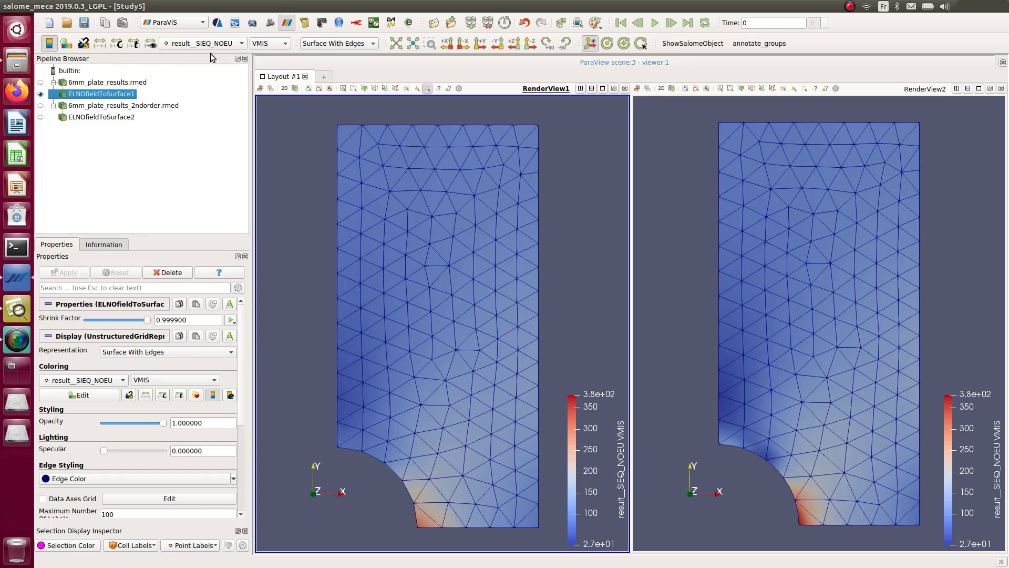
In ParaViS, choose VMIS as the SIEQ_NOEU component for ELNOfieldToSurface1 and review the available point label fields
left_click(263, 44)
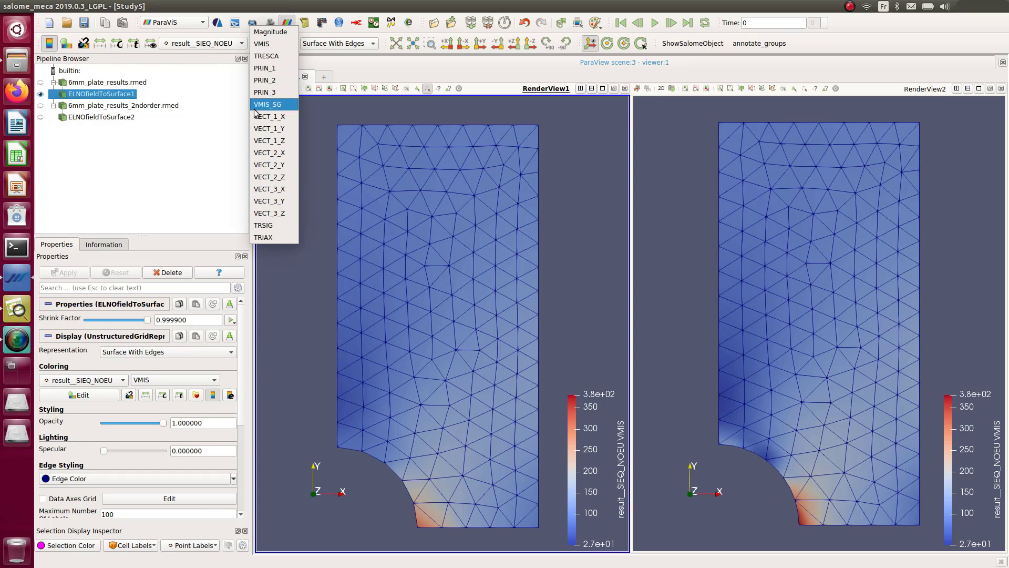
left_click(266, 45)
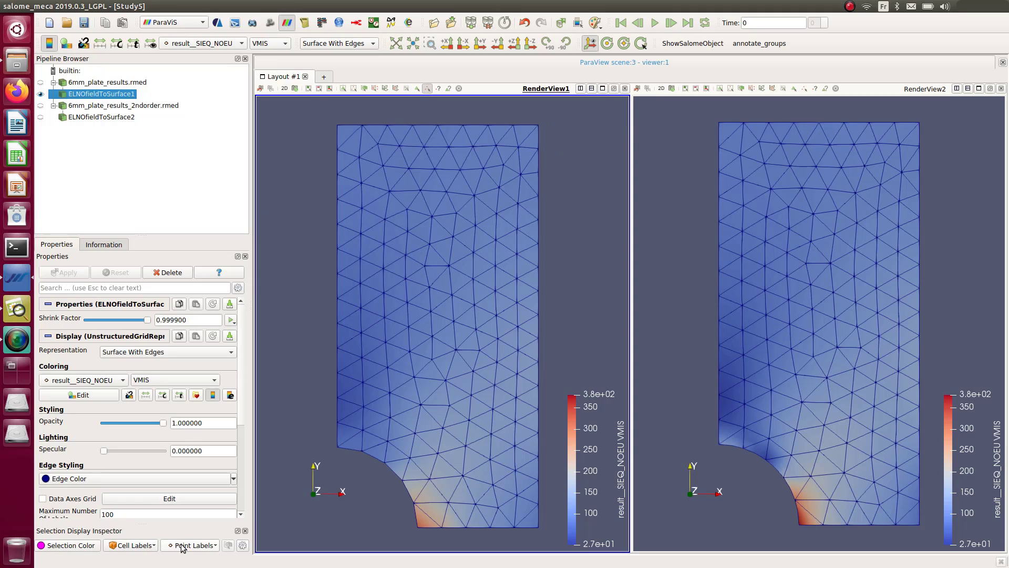
left_click(207, 551)
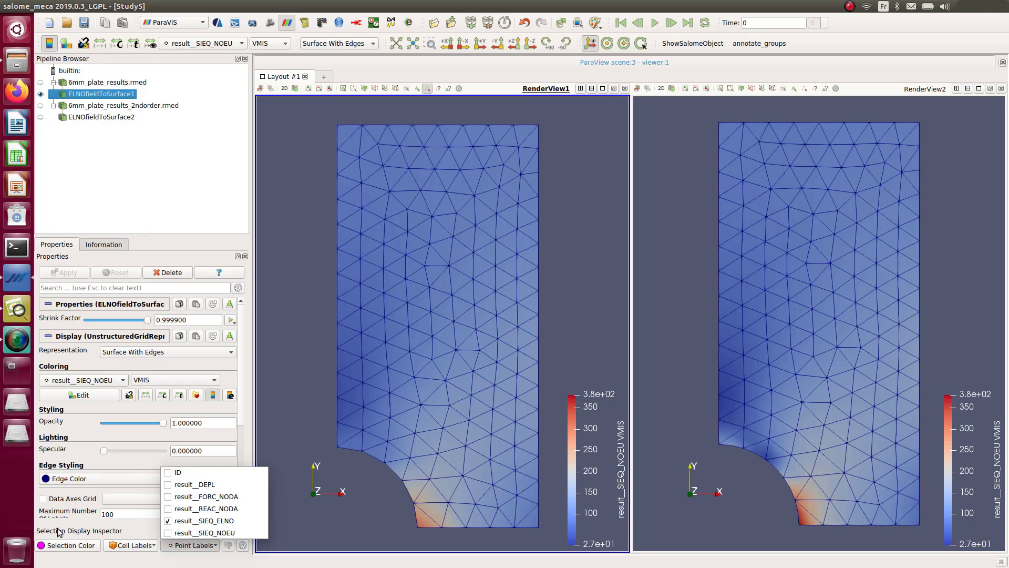
left_click(121, 530)
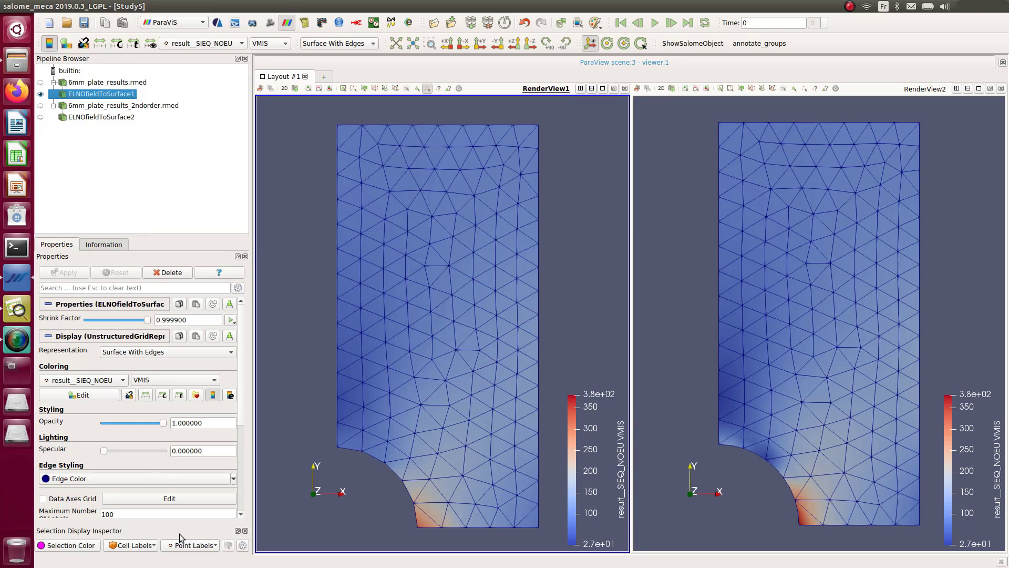
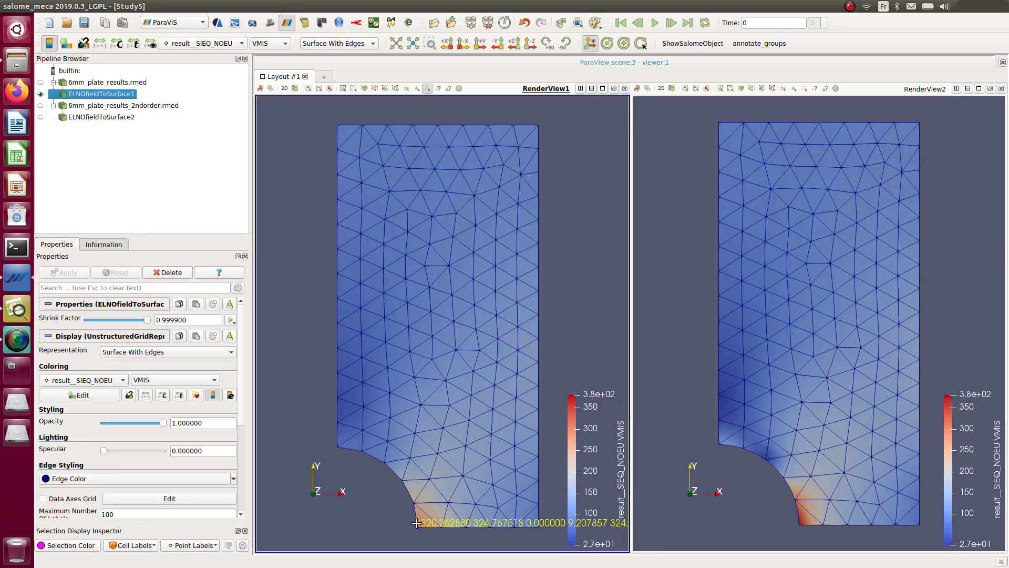
Examine the nodal stresses at the hole's lower edge in the first-order result and enlarge the same region in the second-order view
scroll(413, 526, "up", 6)
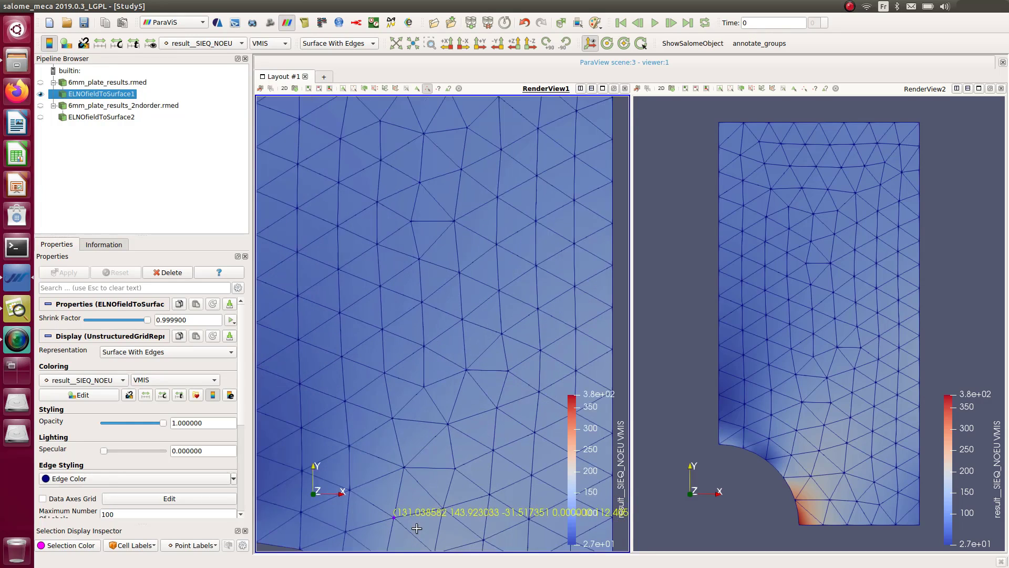
left_click_drag(395, 524, 463, 305)
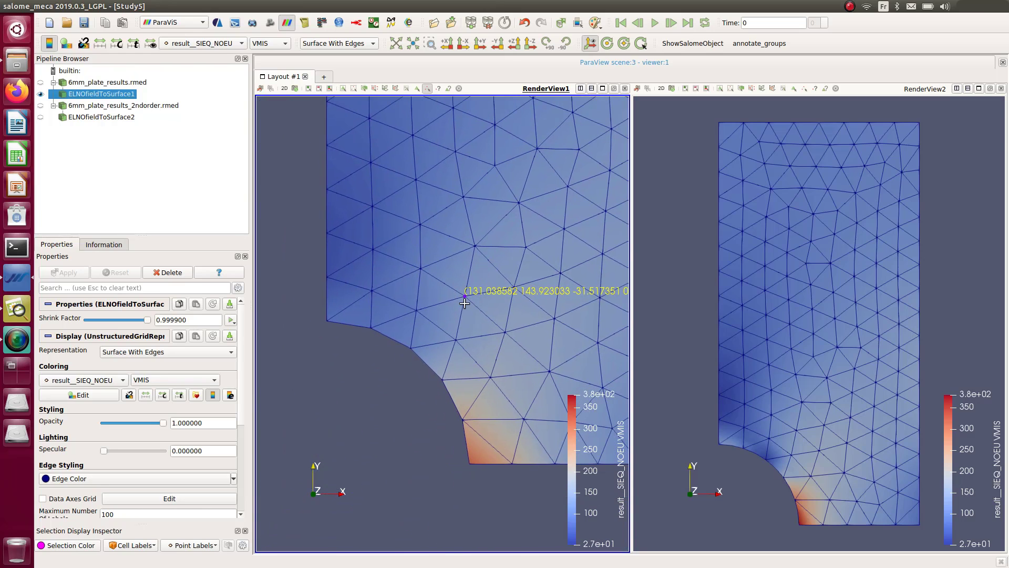
scroll(778, 422, "up", 5)
left_click_drag(774, 459, 793, 99)
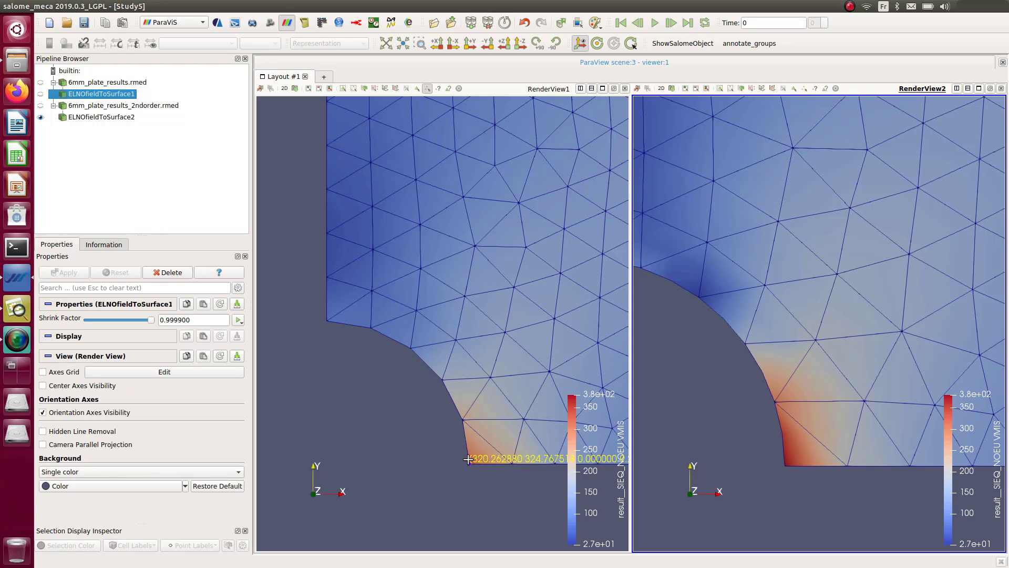
scroll(468, 459, "up", 2)
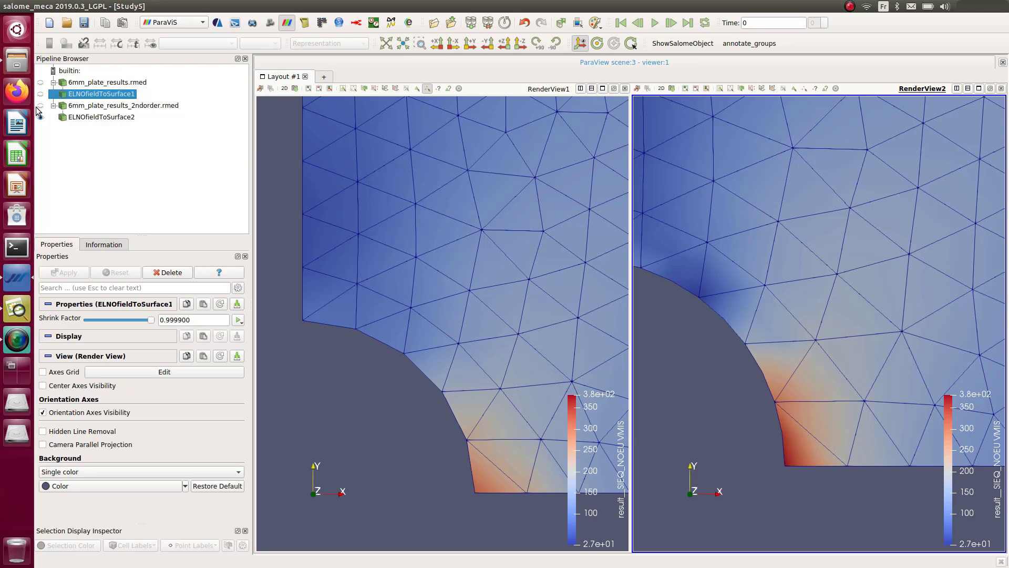
Query the point stresses of ELNOfieldToSurface2 at the hole edge and compare the hole region in both render views
left_click(73, 118)
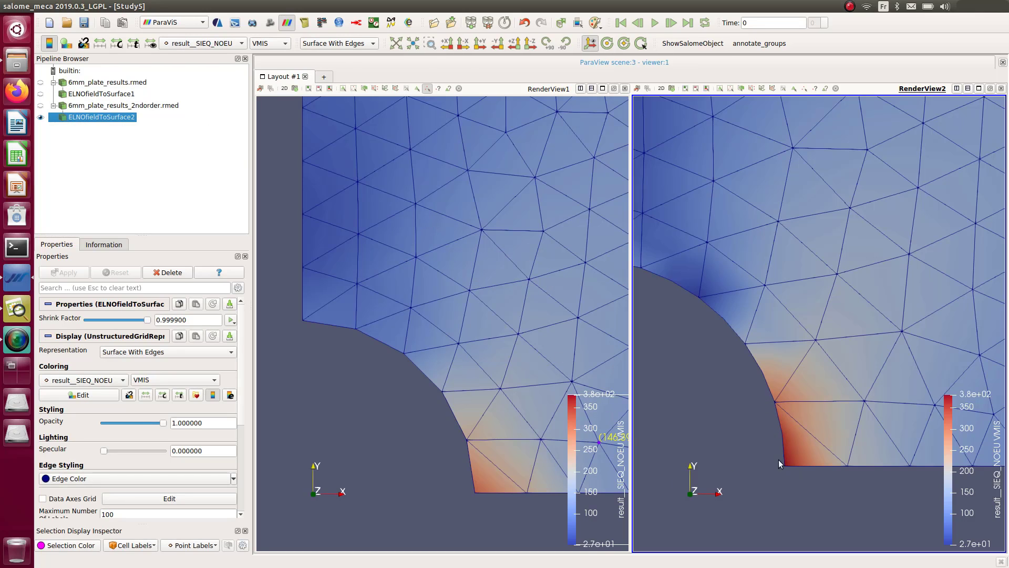
left_click(803, 88)
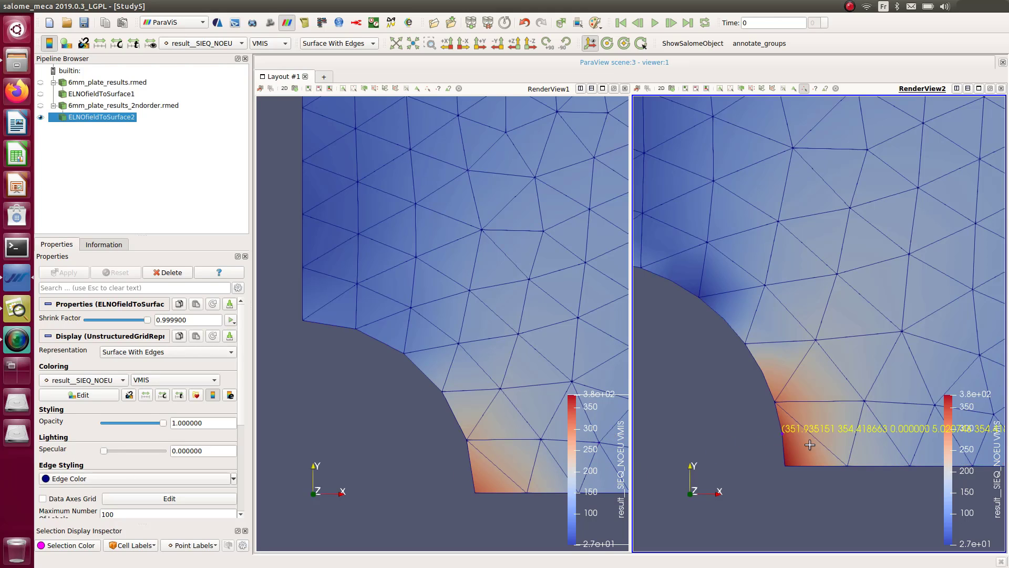
scroll(459, 480, "down", 2)
scroll(462, 492, "down", 2)
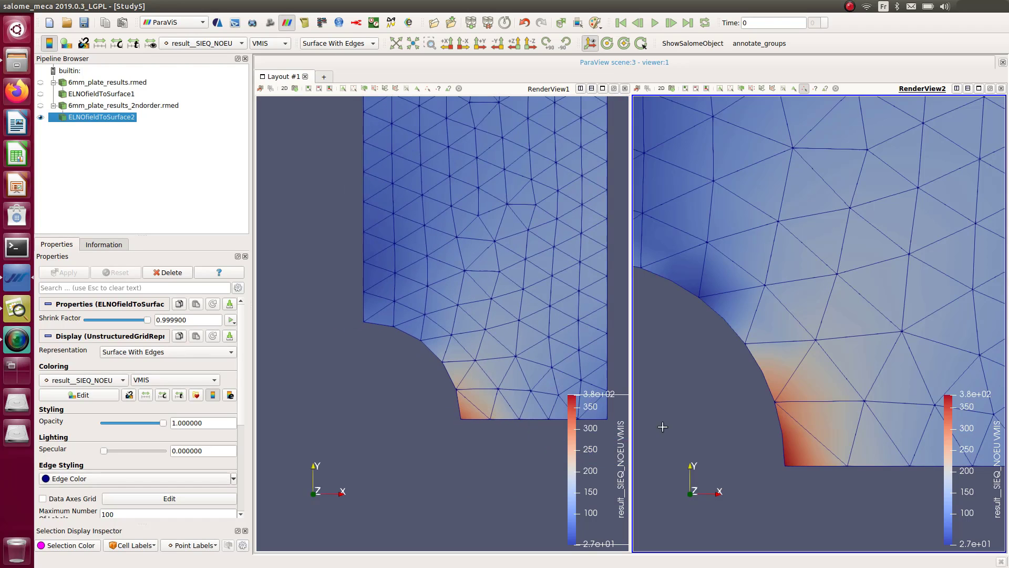
scroll(682, 404, "down", 3)
scroll(387, 405, "up", 1)
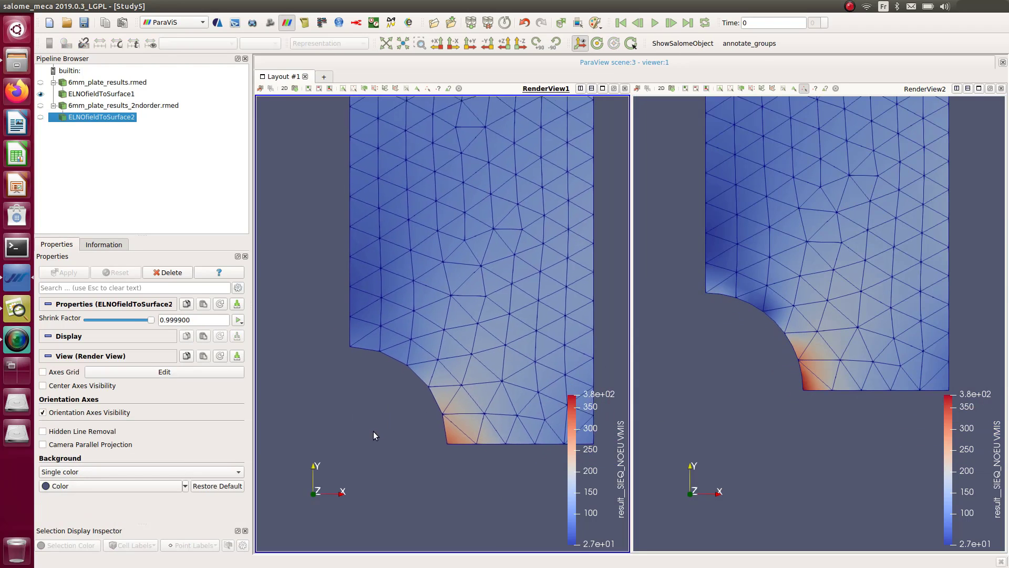
middle_click_drag(373, 431, 360, 475)
scroll(369, 469, "up", 1)
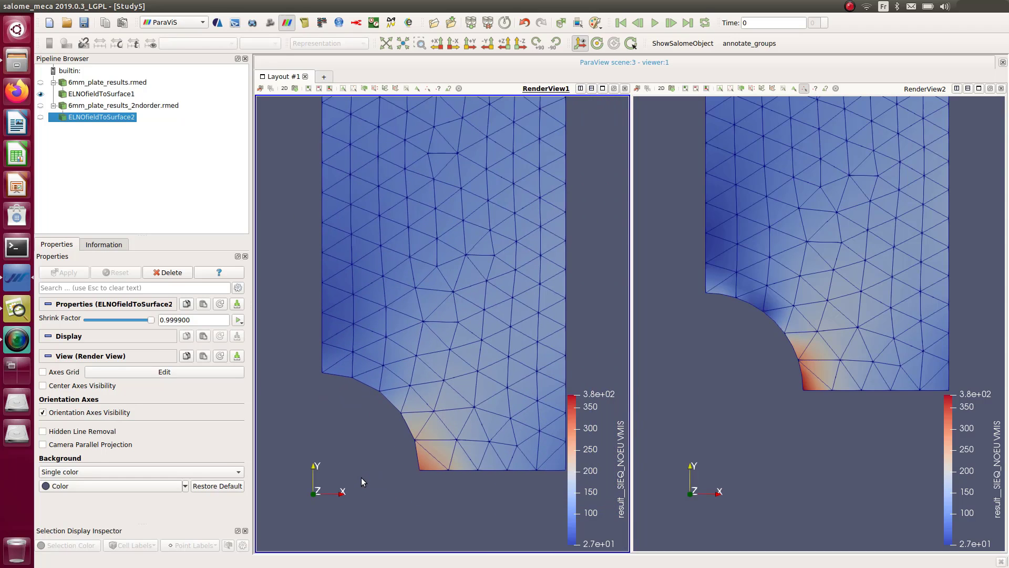
scroll(752, 427, "up", 2)
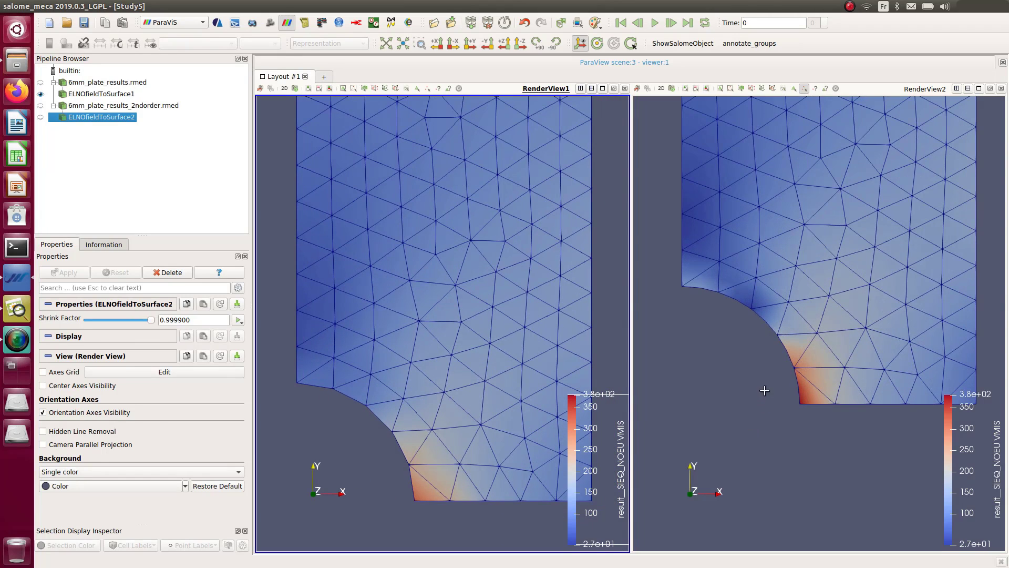
middle_click_drag(767, 432, 765, 458)
scroll(765, 458, "up", 2)
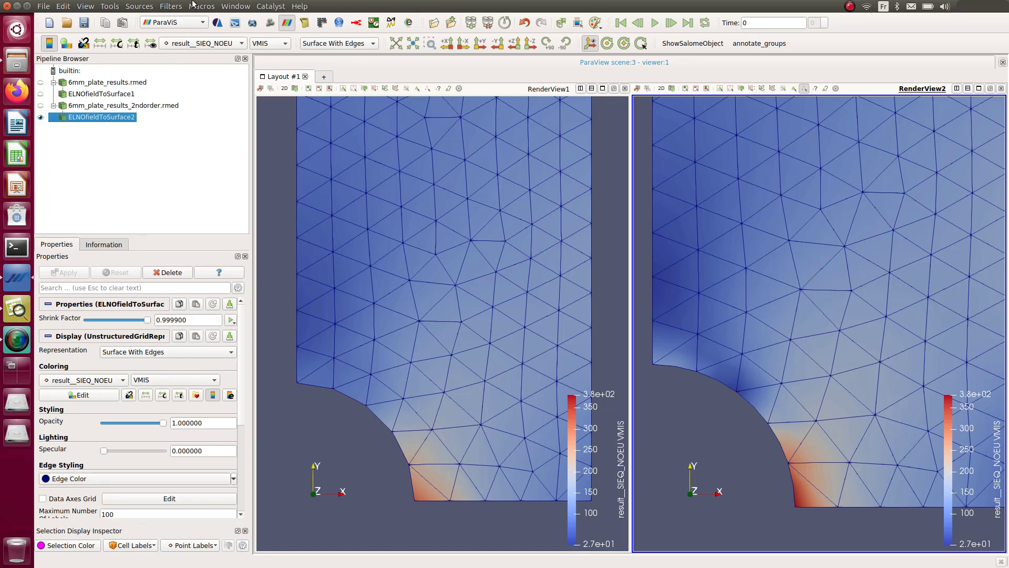
left_click(202, 6)
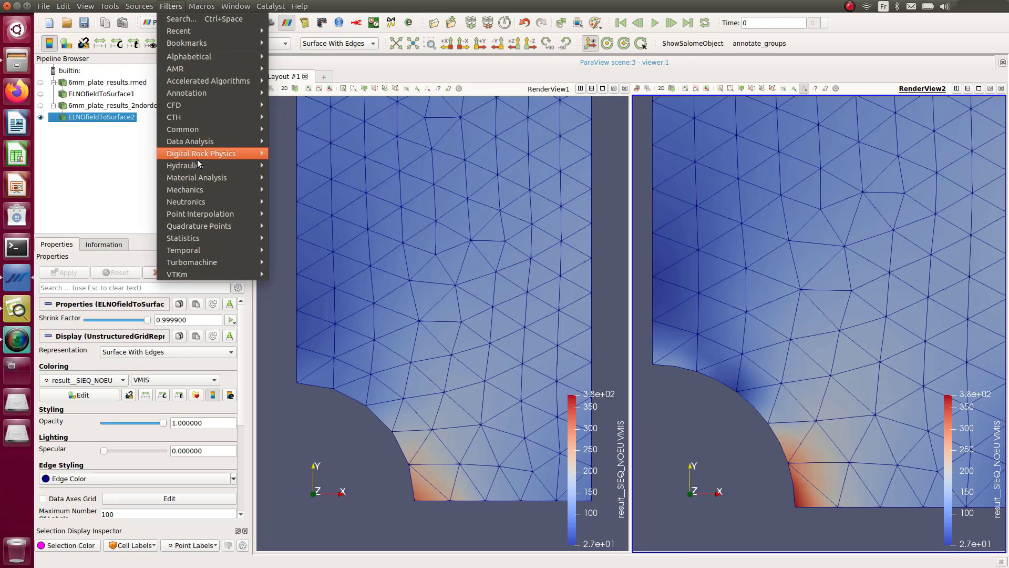
mouse_move(198, 193)
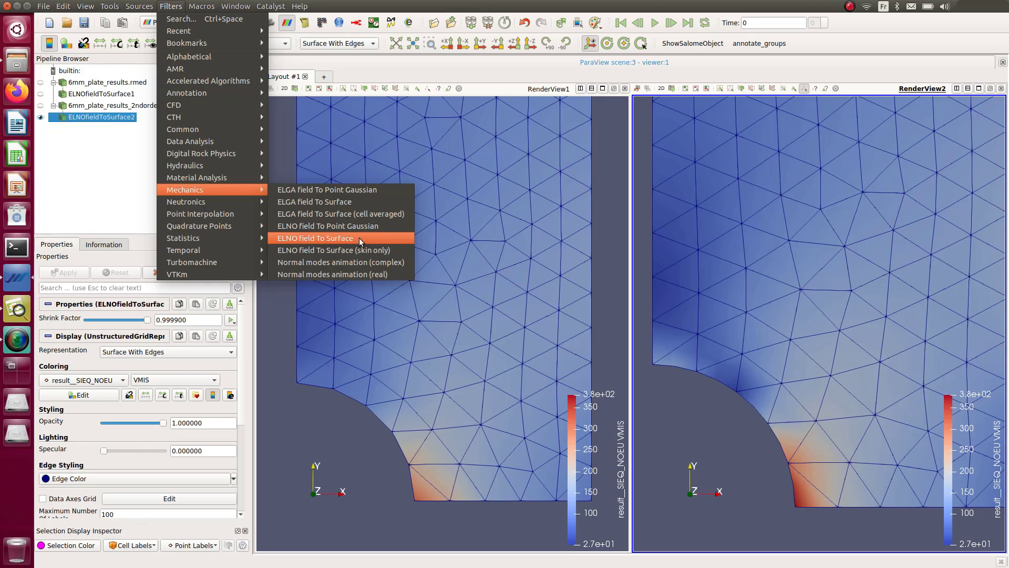
left_click(118, 176)
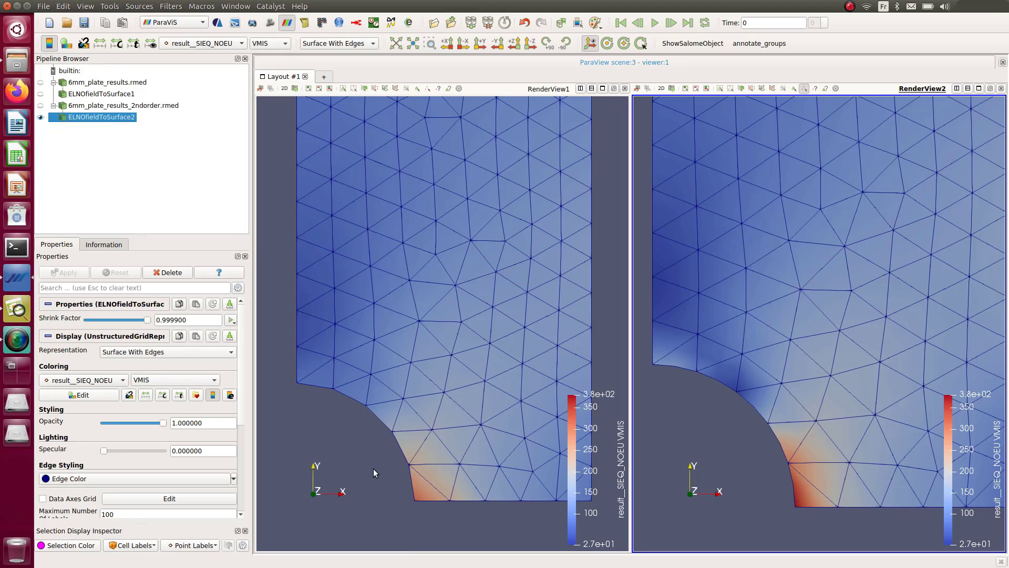
Color ELNOfieldToSurface2 in the second-order view and ELNOfieldToSurface1 in the first-order view by the result__SIEQ_ELNO field
left_click(226, 43)
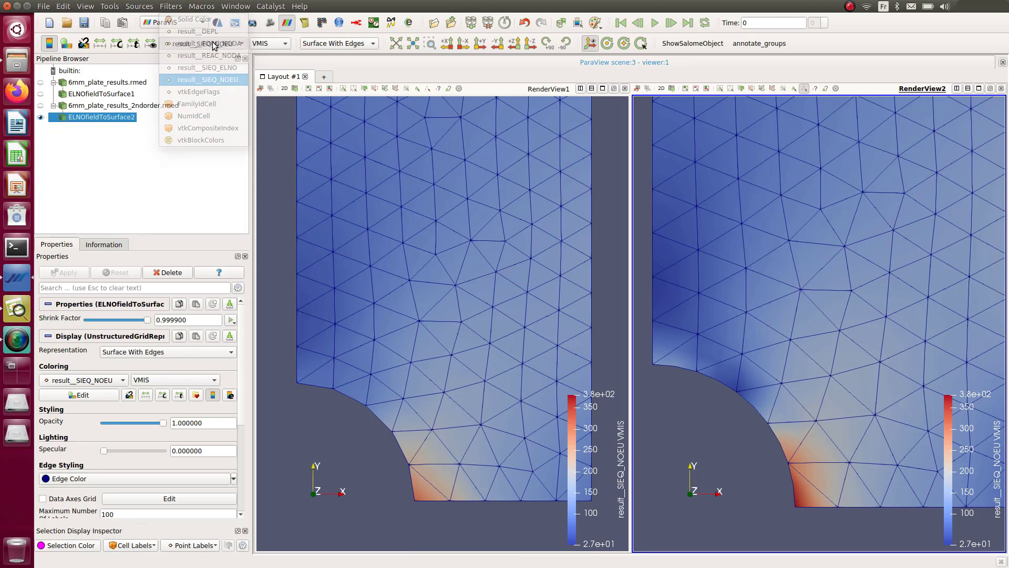
left_click(232, 69)
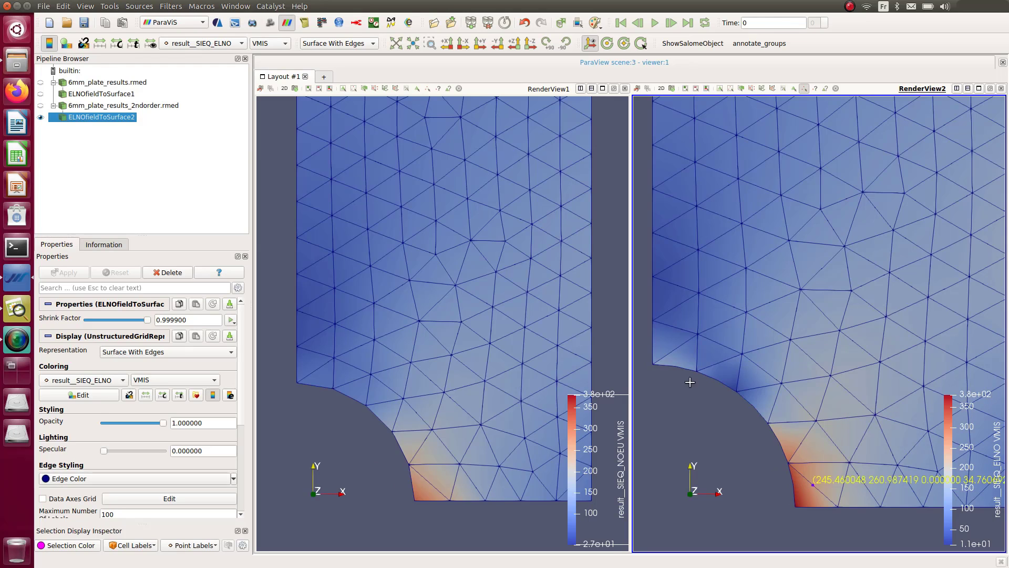
left_click(377, 453)
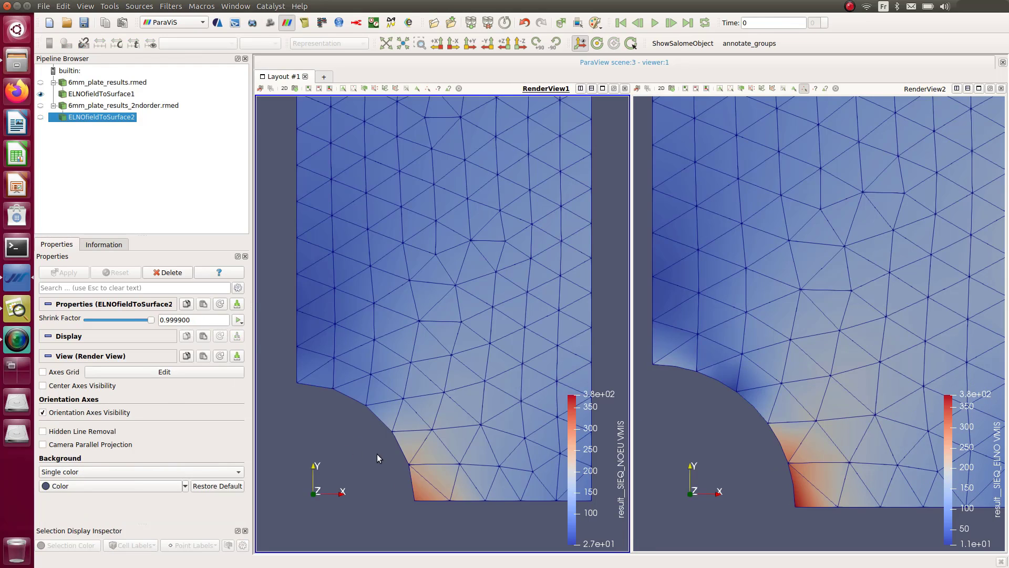
left_click(92, 95)
left_click(213, 45)
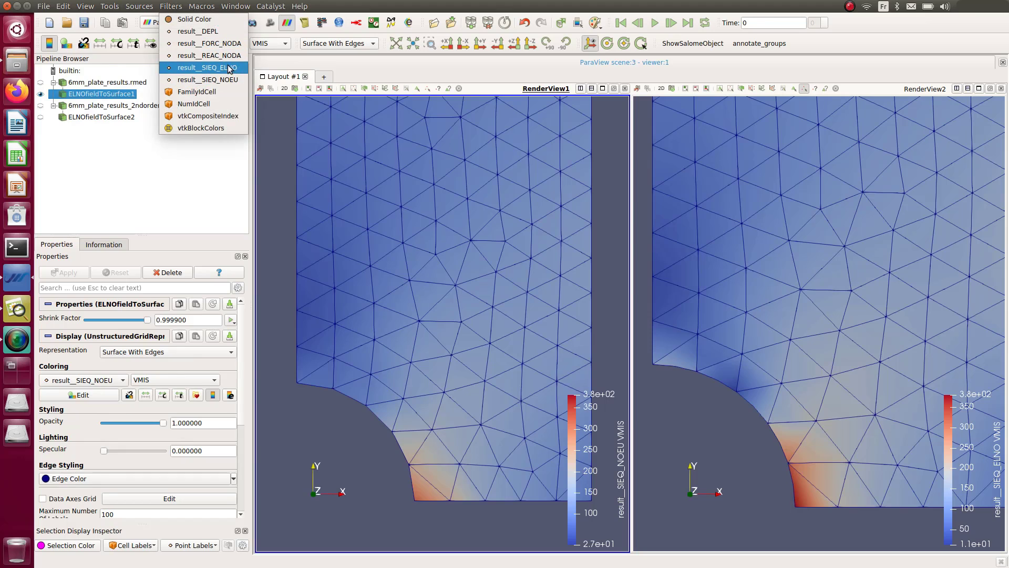
left_click(226, 67)
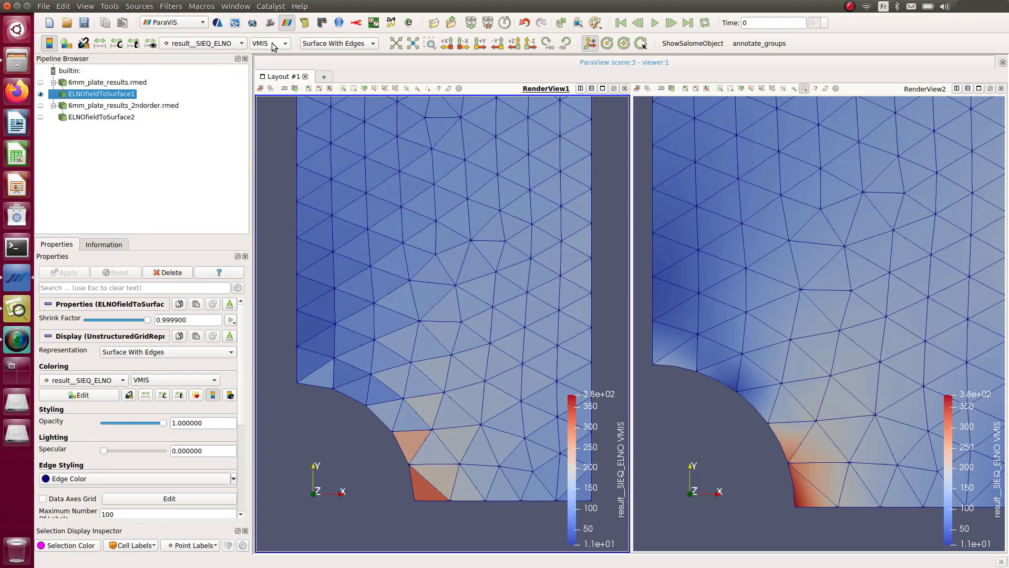
Compare the SIEQ_ELNO stress distribution in the elements at the hole's lower edge between the first-order and second-order views
scroll(382, 475, "up", 3)
scroll(382, 475, "down", 1)
middle_click_drag(369, 444, 411, 259)
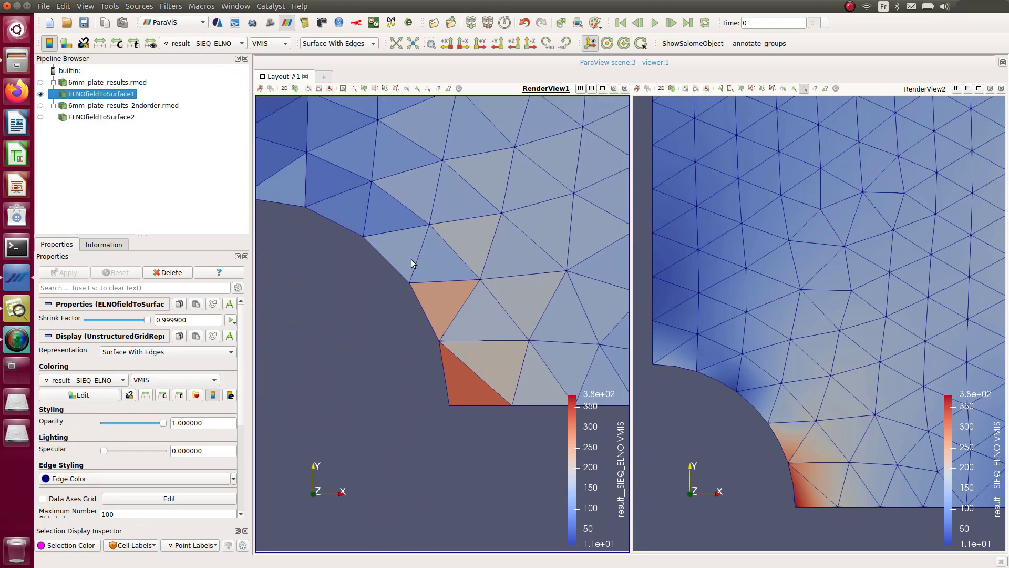
scroll(416, 282, "up", 2)
scroll(416, 282, "up", 1)
scroll(750, 390, "up", 2)
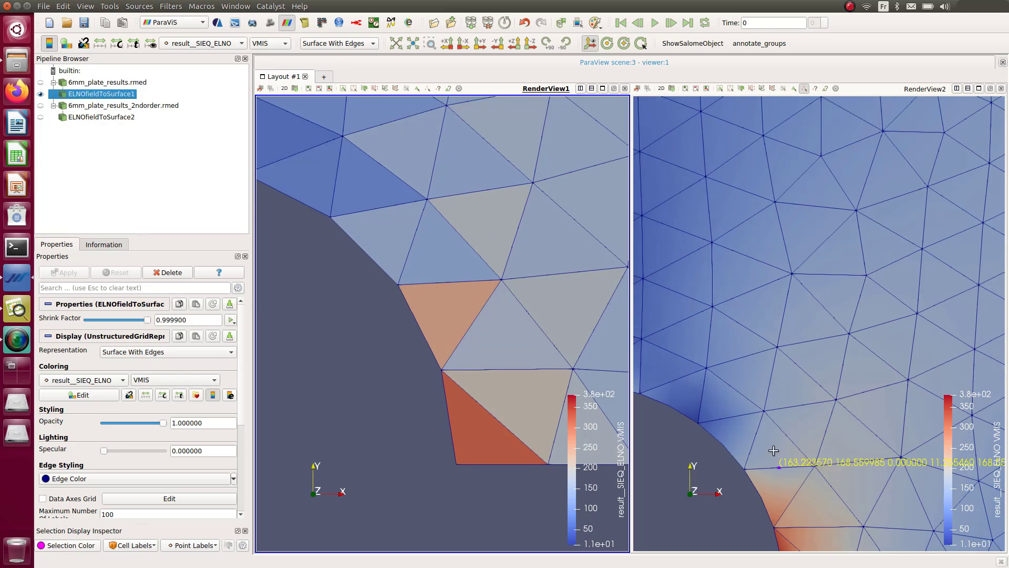
middle_click_drag(775, 442, 783, 294)
scroll(777, 310, "up", 1)
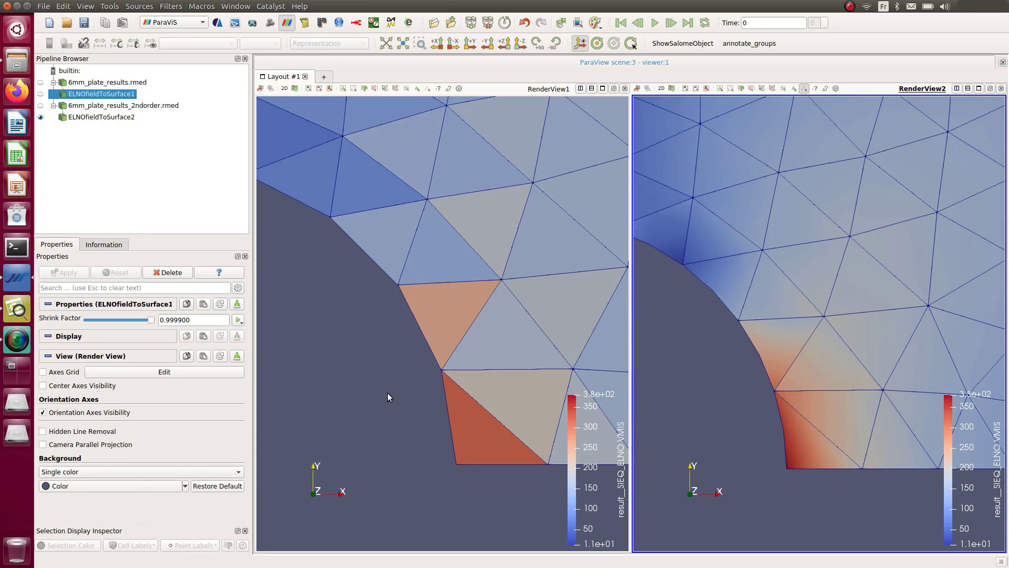
scroll(387, 397, "up", 1)
middle_click_drag(383, 415, 314, 389)
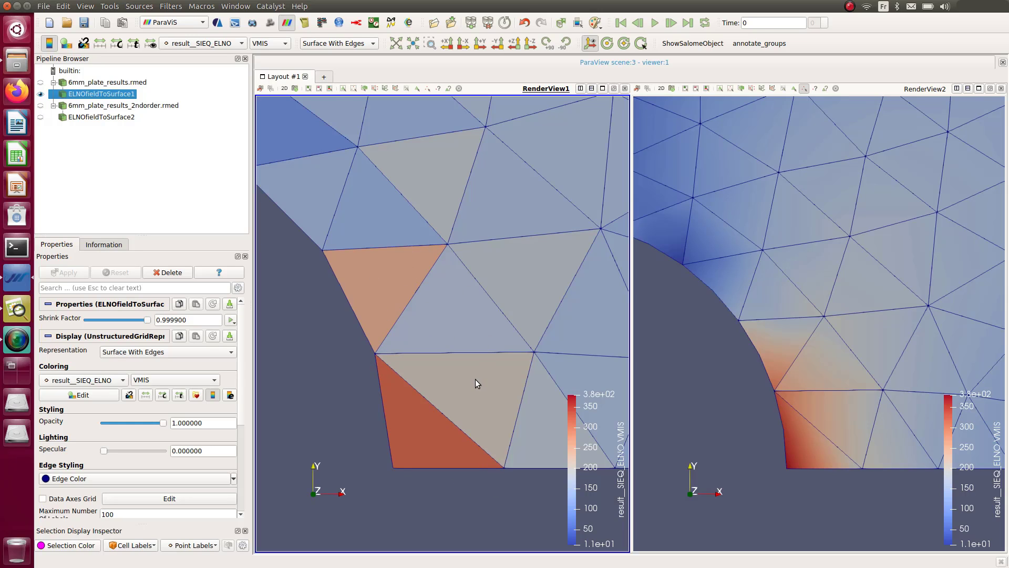
Inspect the lowest hole-edge elements up close in both views and query the second-order point stresses along the hole edge
scroll(475, 379, "down", 10)
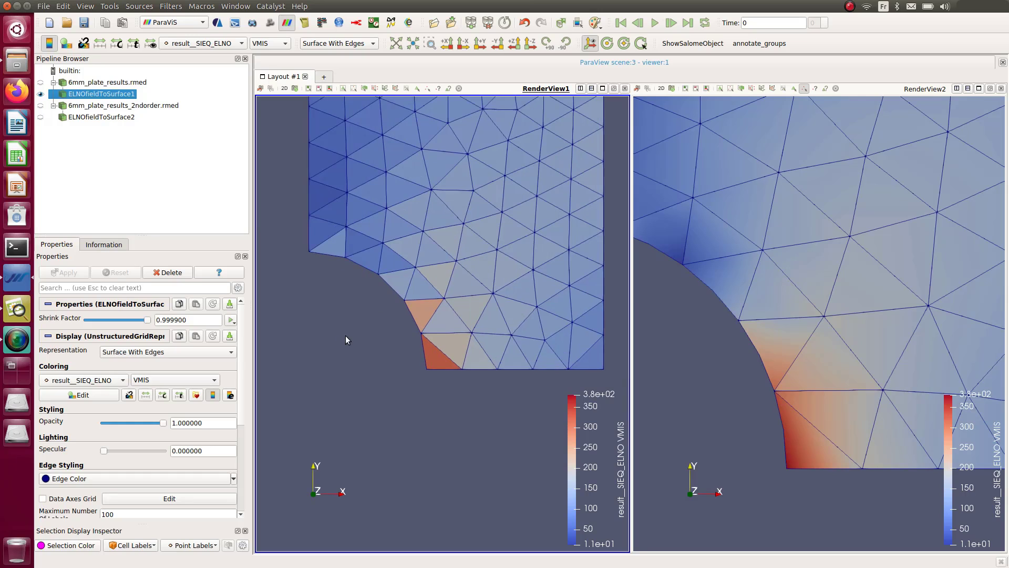
scroll(376, 407, "up", 5)
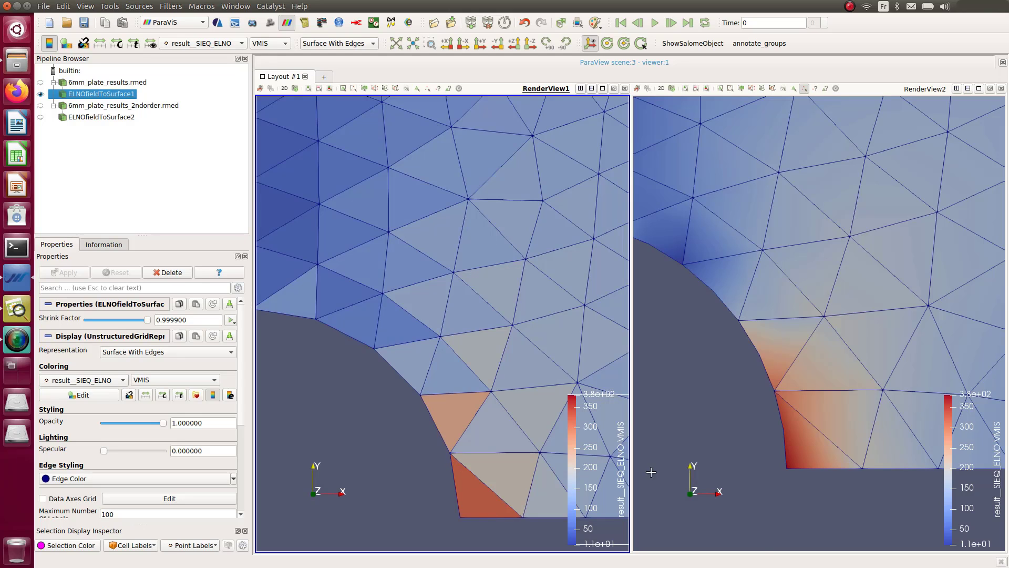
scroll(741, 446, "up", 5)
scroll(726, 410, "up", 2)
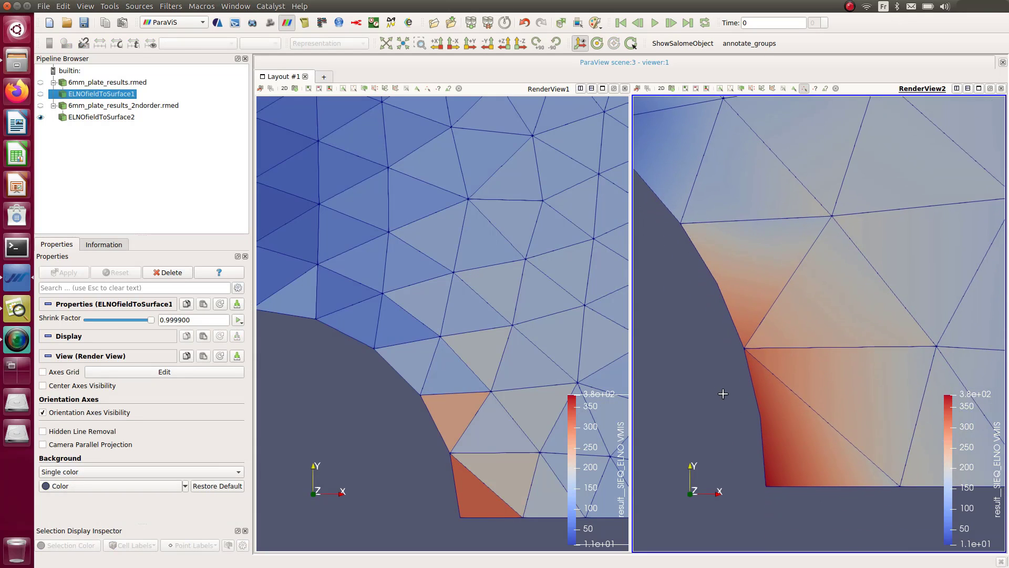
scroll(449, 465, "up", 2)
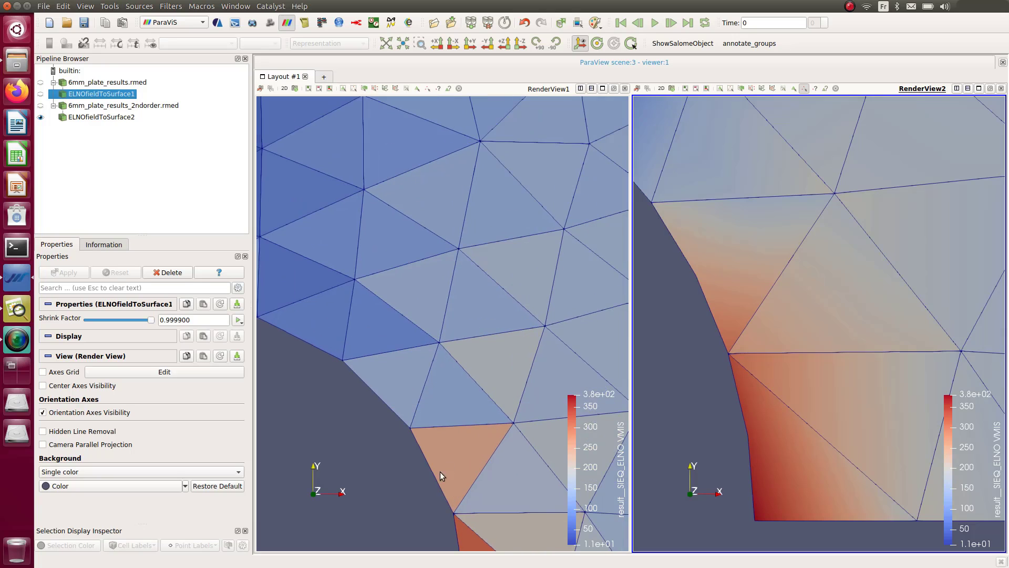
middle_click_drag(376, 478, 318, 374)
scroll(415, 403, "up", 3)
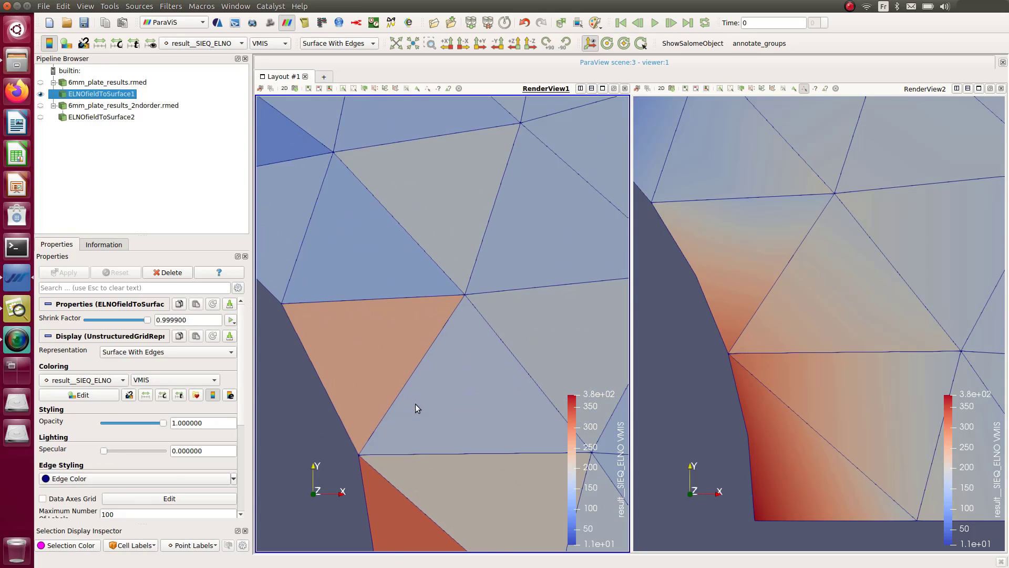
middle_click_drag(364, 415, 359, 314)
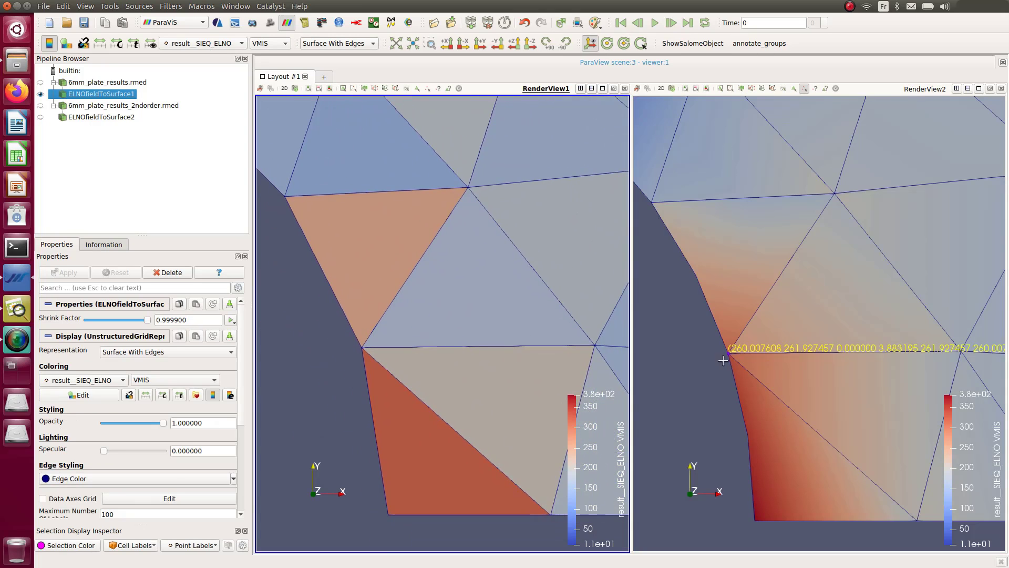
mouse_move(817, 458)
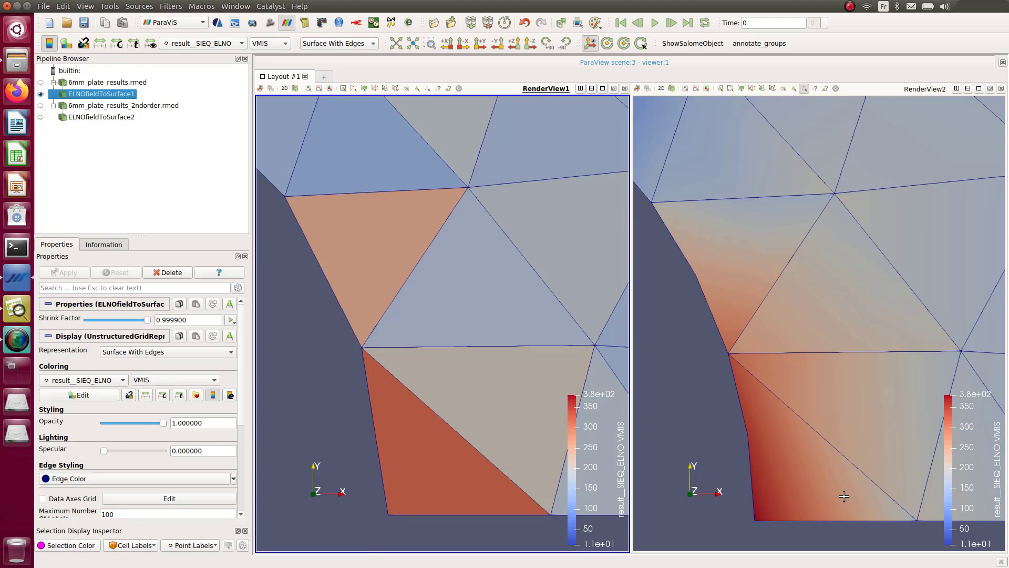
mouse_move(836, 522)
mouse_move(784, 507)
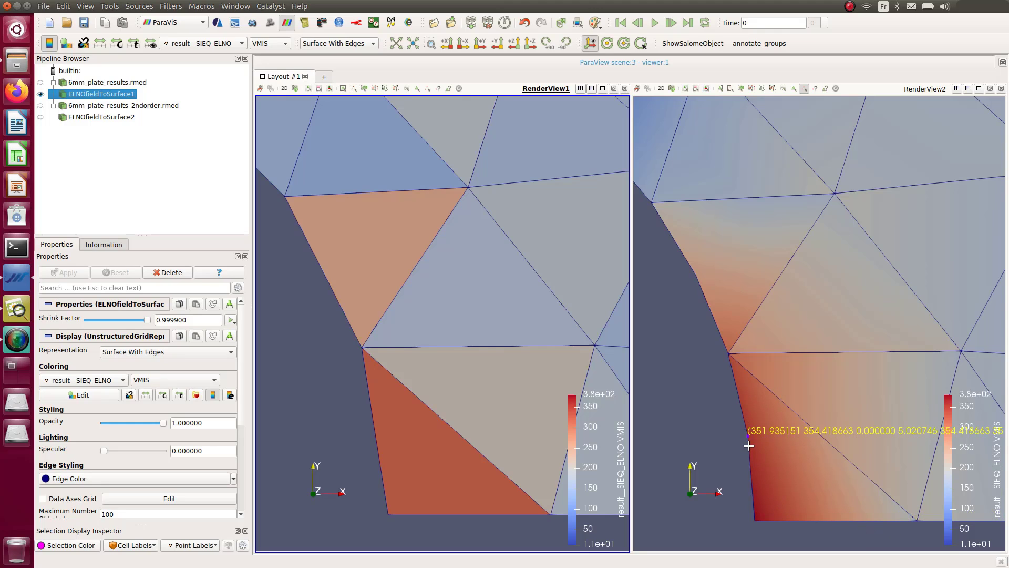
mouse_move(737, 373)
Compare the wider hole region in both views and query the mid-side and corner node stresses on the second-order hole edge
scroll(755, 439, "down", 3)
left_click_drag(671, 305, 717, 354)
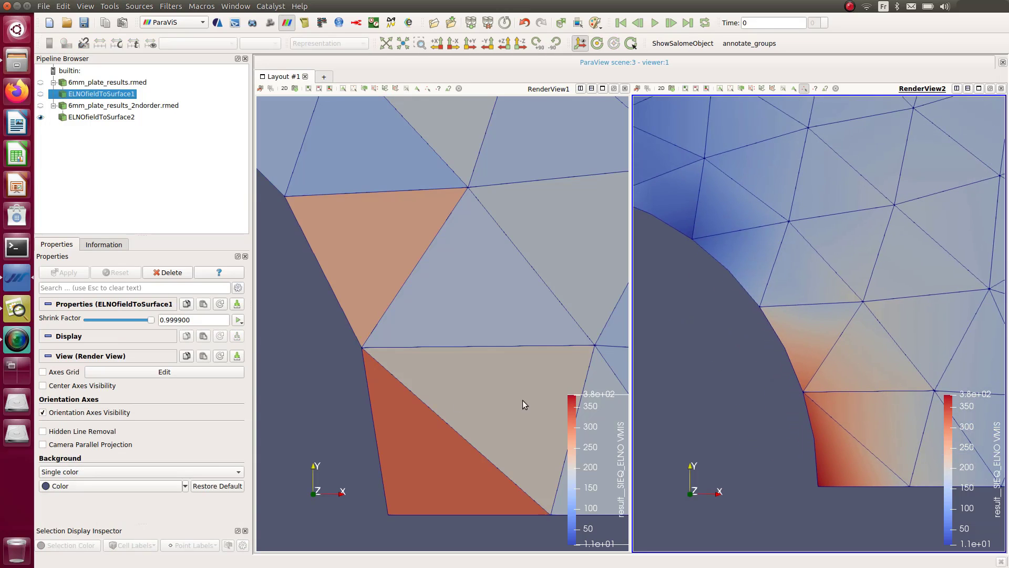
scroll(431, 399, "down", 3)
left_click_drag(348, 342, 405, 394)
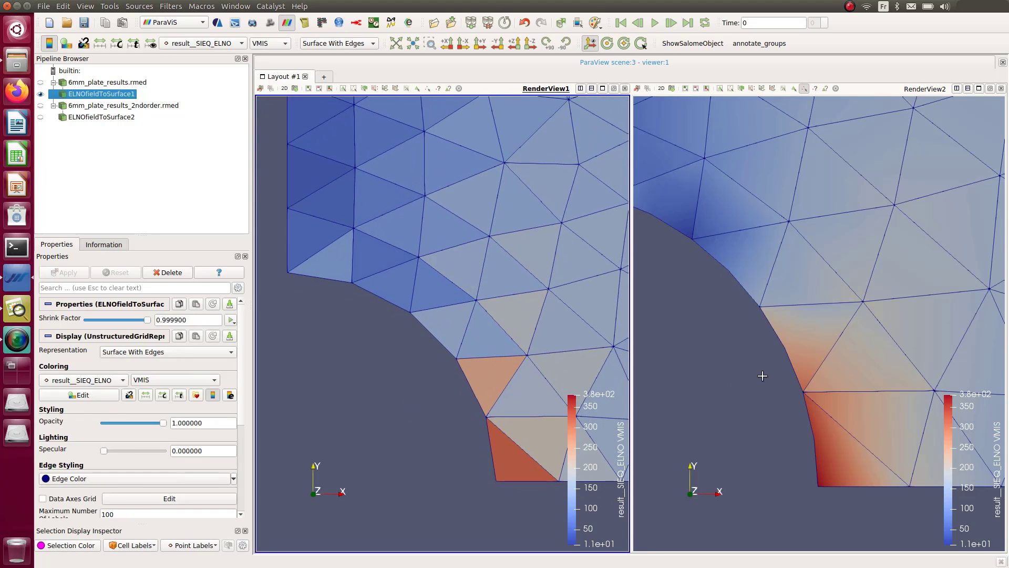
scroll(760, 377, "down", 3)
left_click_drag(751, 347, 752, 397)
mouse_move(804, 431)
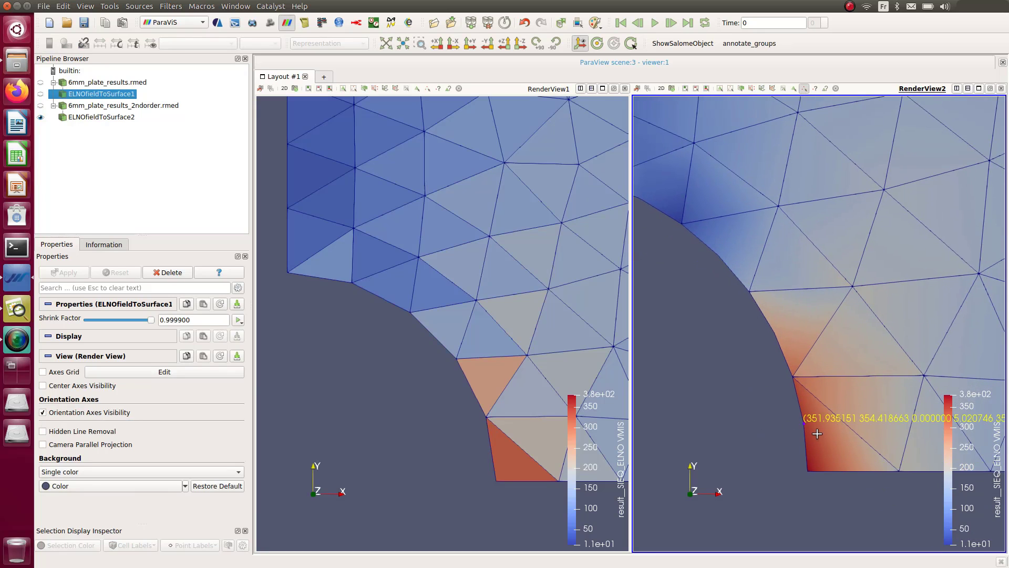
scroll(805, 431, "up", 3)
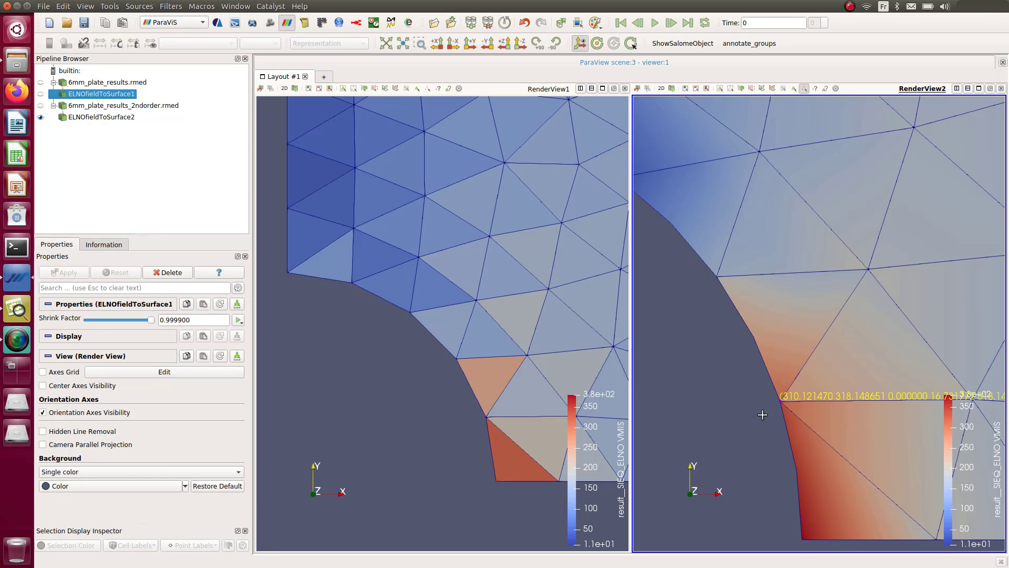
scroll(762, 389, "up", 2)
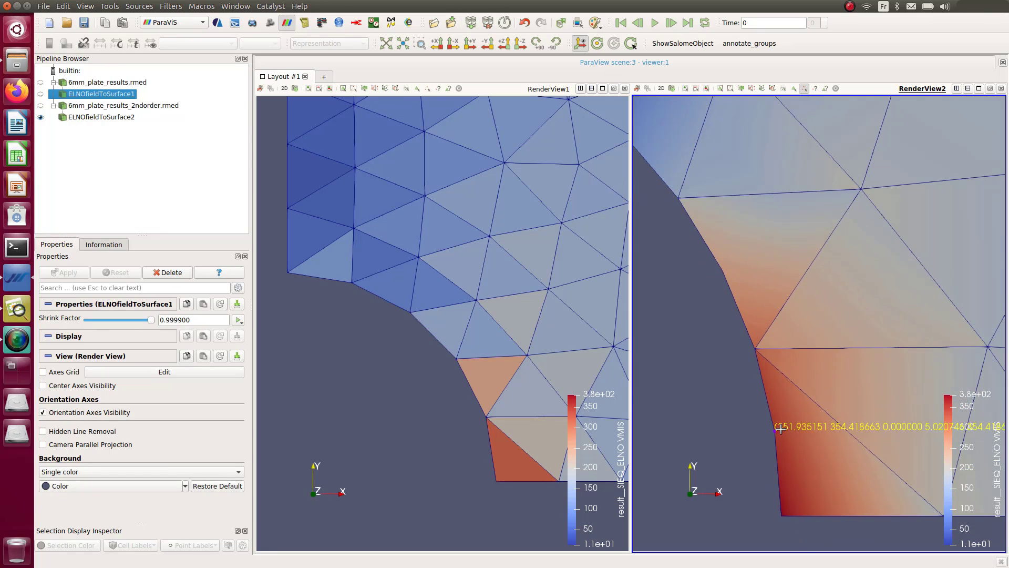
scroll(732, 324, "down", 1)
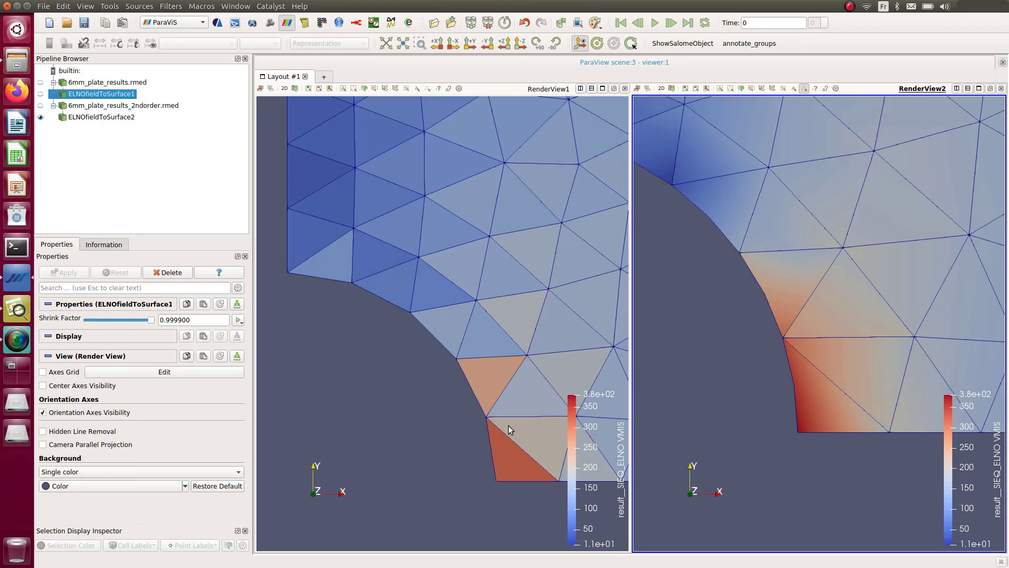
Examine the straight-sided first-order elements and their stress colors along the hole edge
scroll(465, 484, "up", 3)
middle_click_drag(464, 484, 401, 346)
scroll(432, 415, "up", 4)
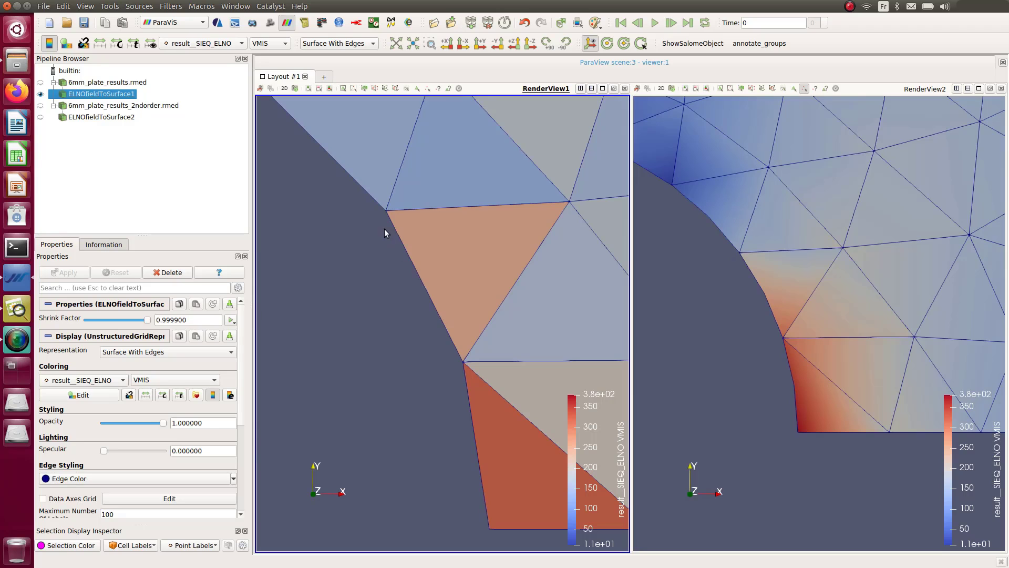
scroll(446, 317, "down", 6)
scroll(367, 281, "up", 1)
middle_click_drag(359, 279, 402, 333)
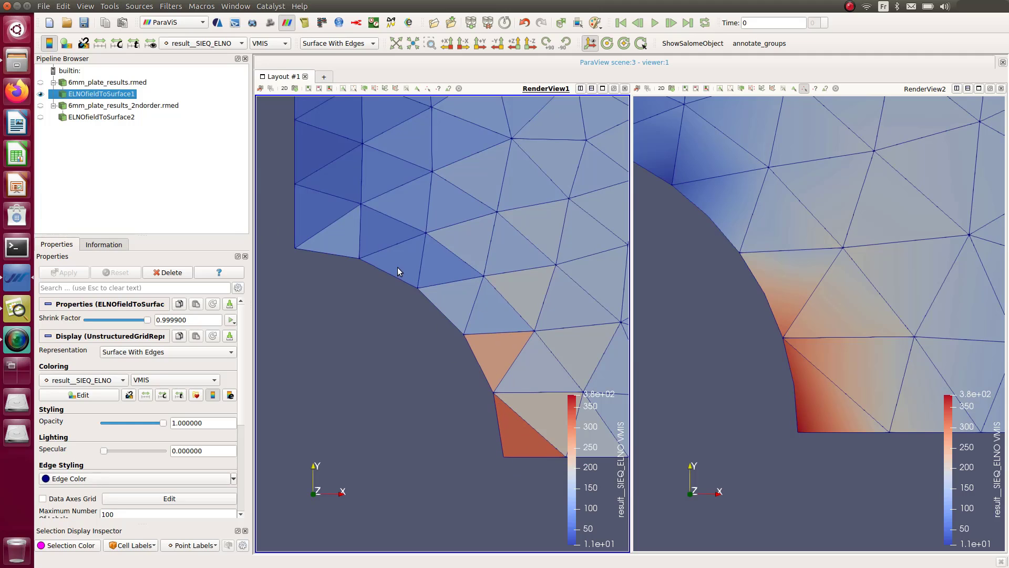
scroll(479, 423, "up", 4)
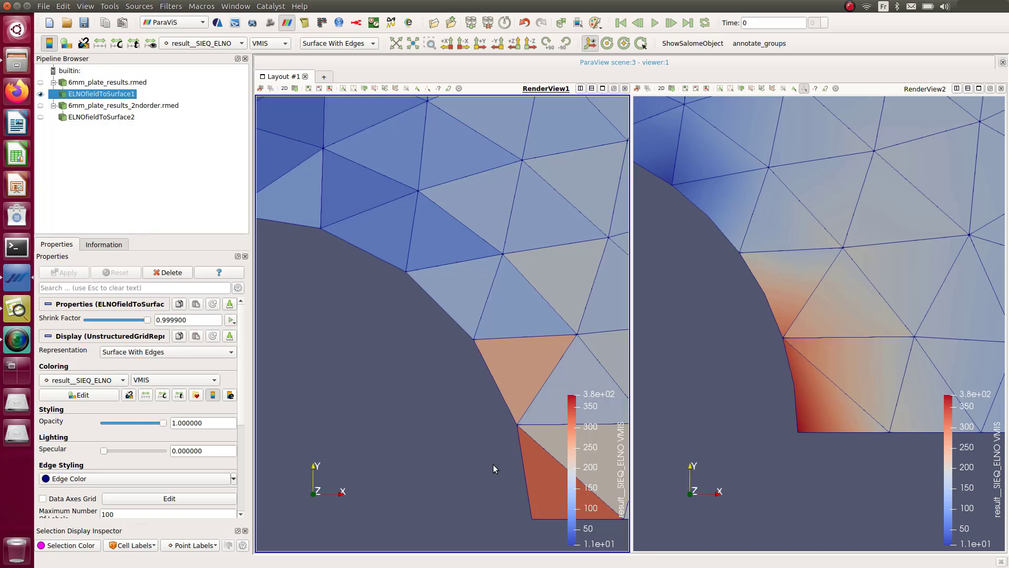
middle_click_drag(493, 465, 452, 423)
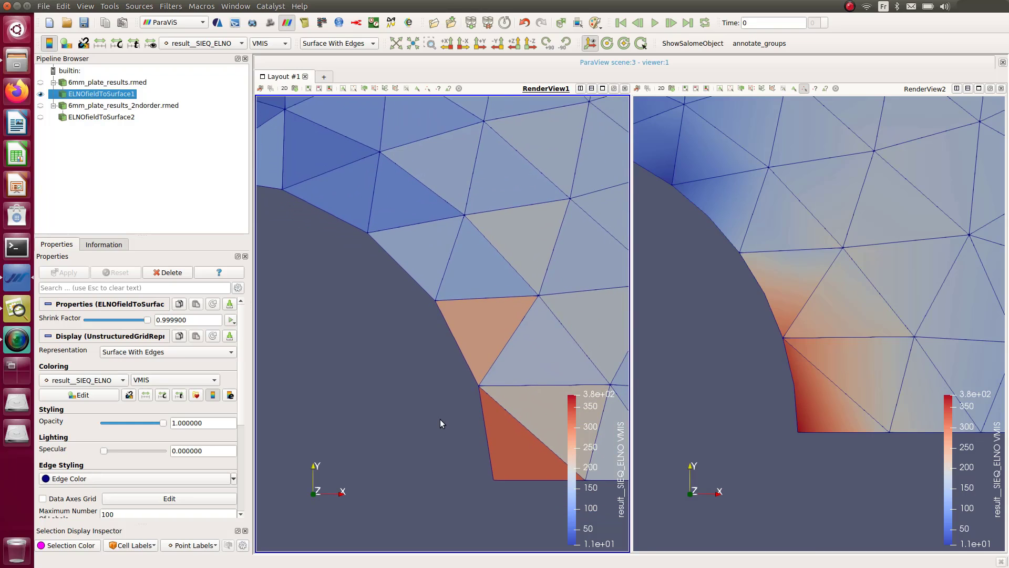
Compare the curved hole edge of the second-order mesh with the straight element edges of the first-order mesh
scroll(762, 401, "down", 6)
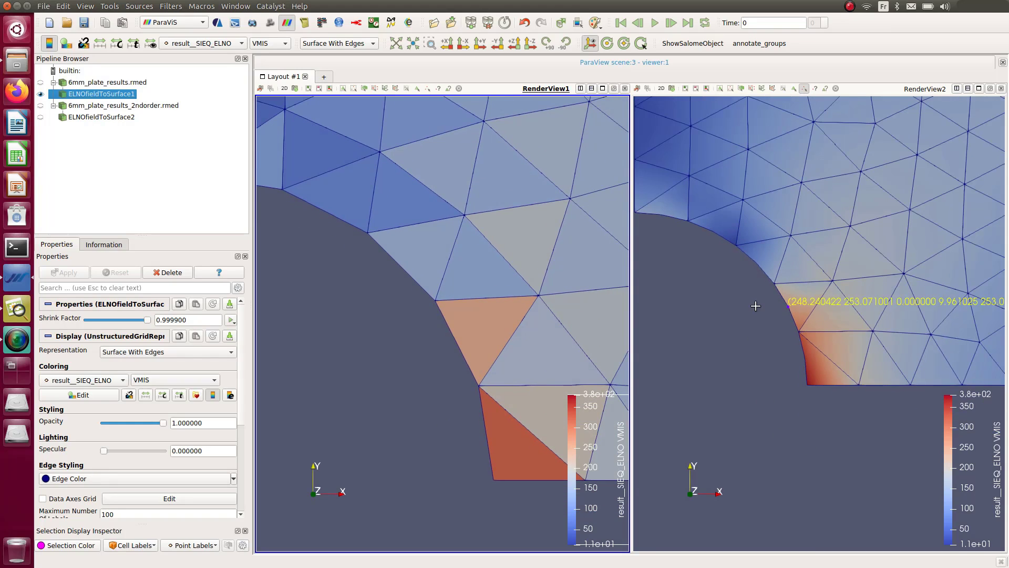
left_click(786, 384)
middle_click_drag(786, 384, 790, 392)
scroll(791, 393, "down", 2)
scroll(791, 393, "up", 2)
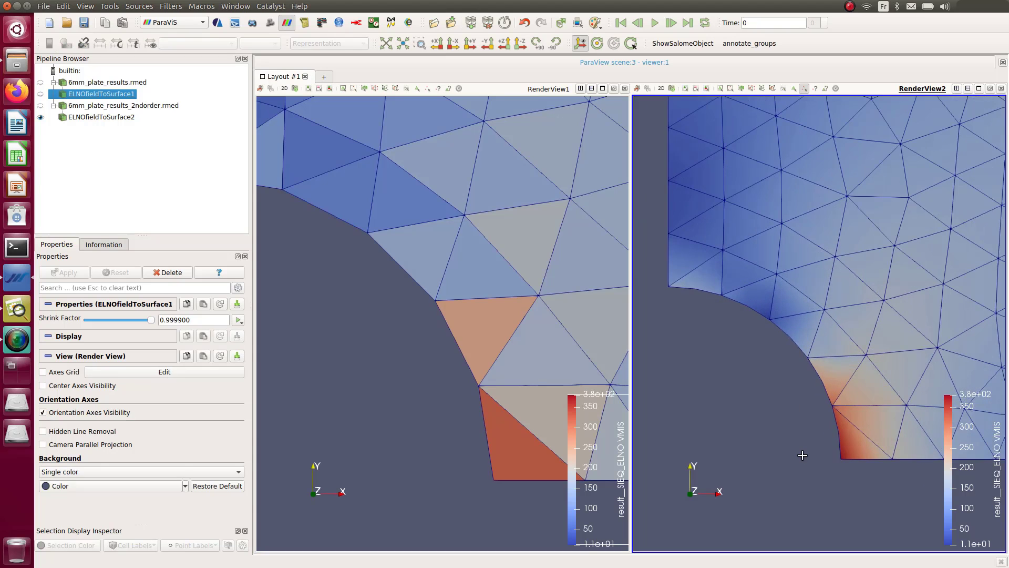
scroll(803, 455, "up", 4)
scroll(508, 459, "up", 2)
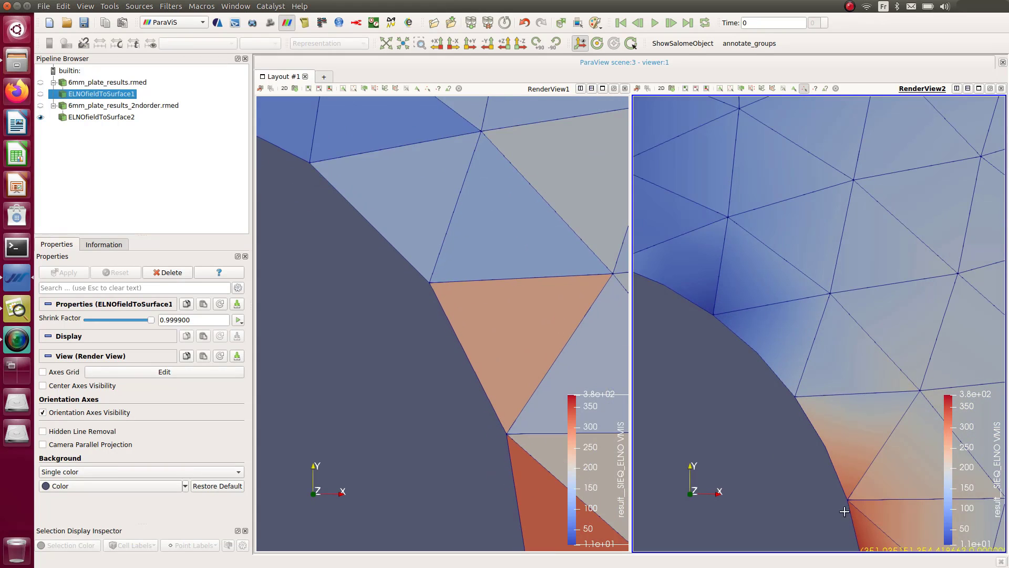
scroll(824, 502, "down", 3)
scroll(812, 451, "down", 2)
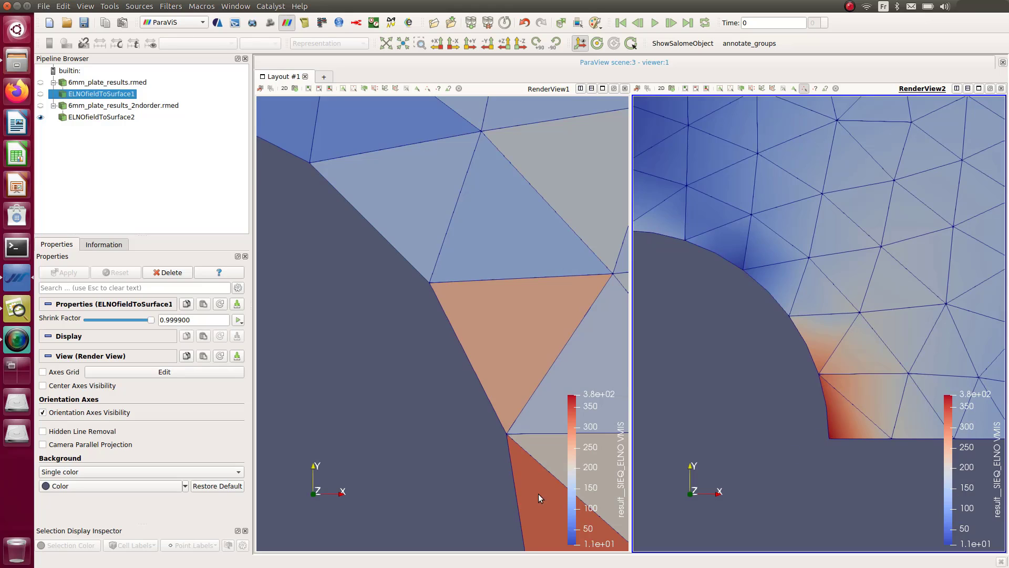
scroll(536, 494, "down", 3)
left_click(389, 434)
scroll(397, 432, "up", 4)
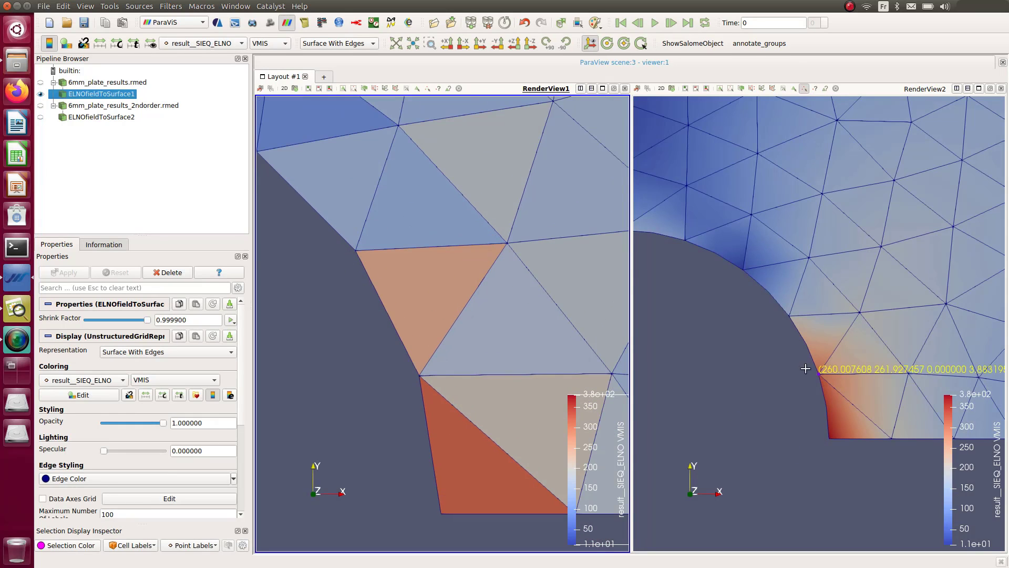
Query the point stresses along the curved second-order hole edge and at the corner nodes of the first-order hole edge
scroll(809, 368, "up", 6)
scroll(799, 403, "down", 1)
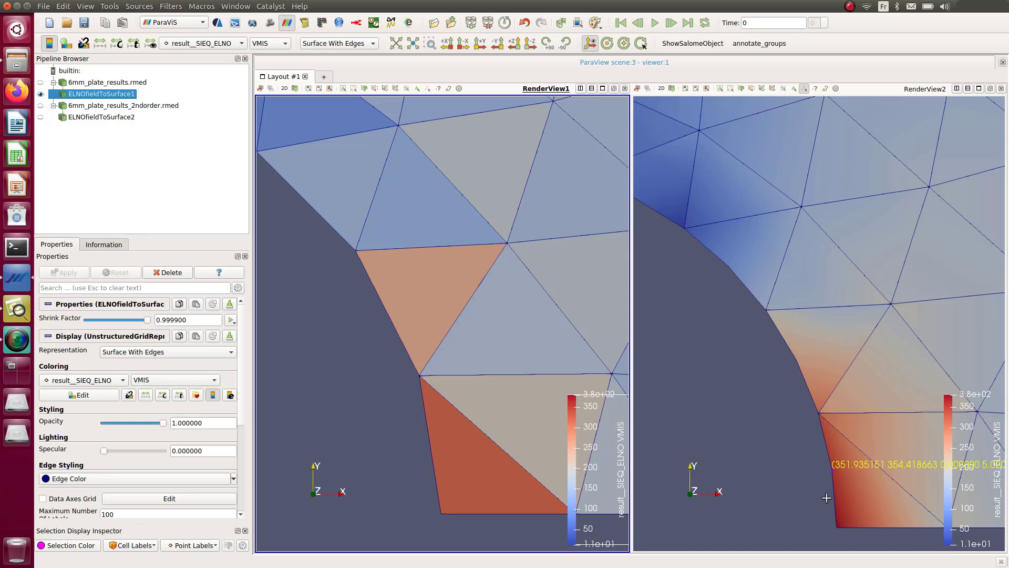
left_click_drag(332, 334, 331, 335)
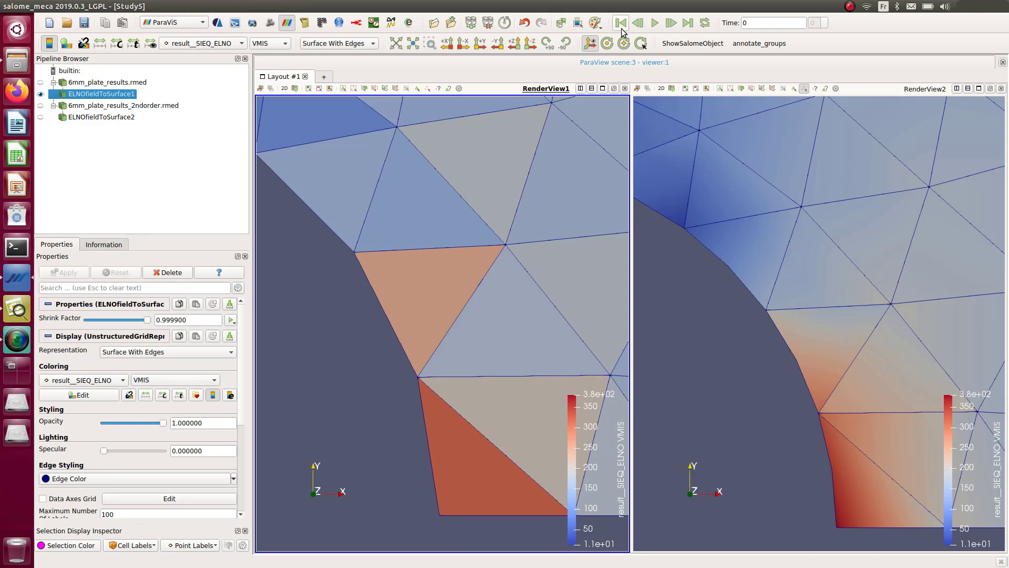
left_click(428, 89)
mouse_move(355, 256)
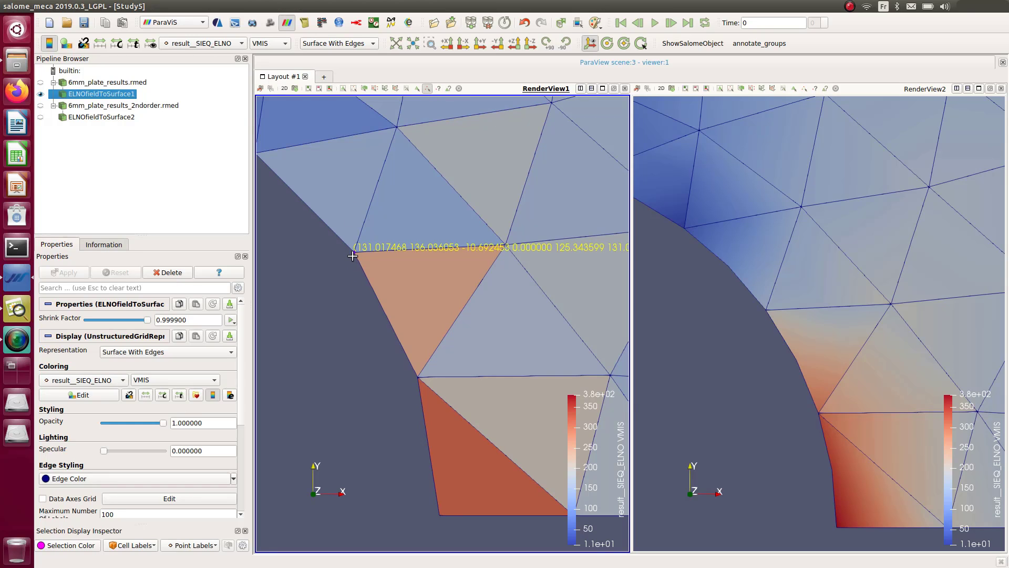
mouse_move(428, 509)
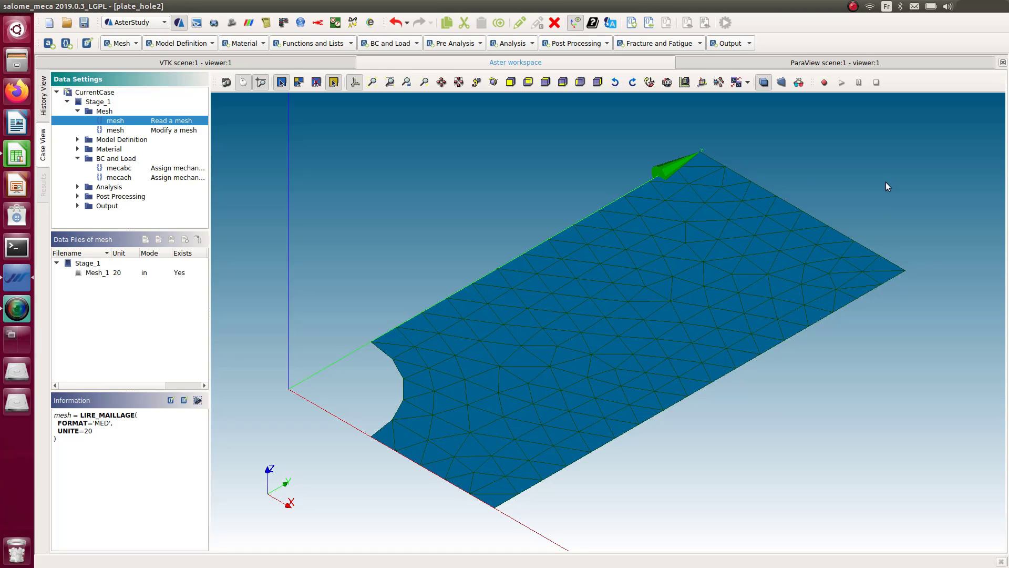
Examine the plate mesh in AsterStudy and review the PRES_REP definition of the mecach load on load_edge
key("Left")
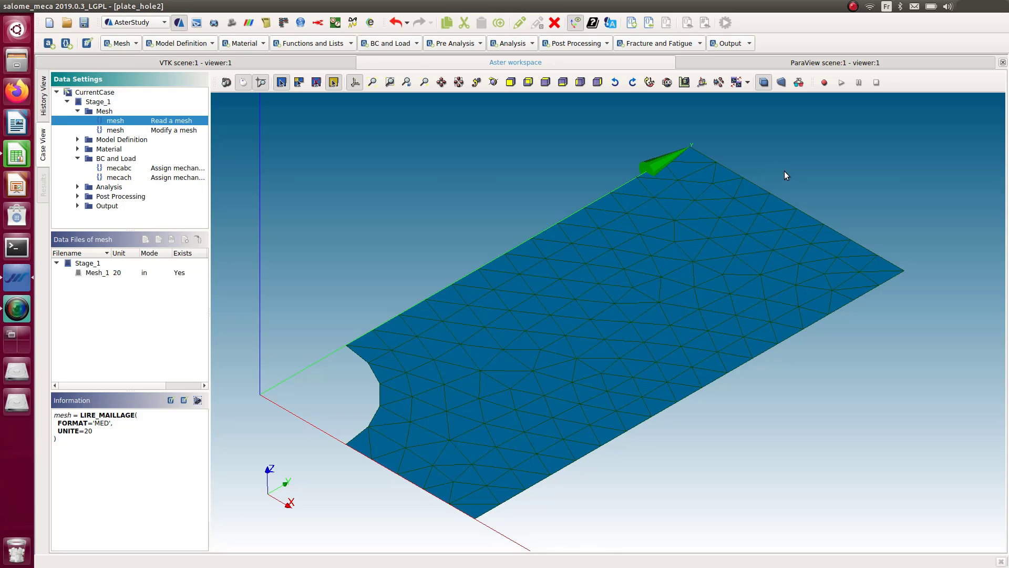
scroll(784, 175, "down", 1)
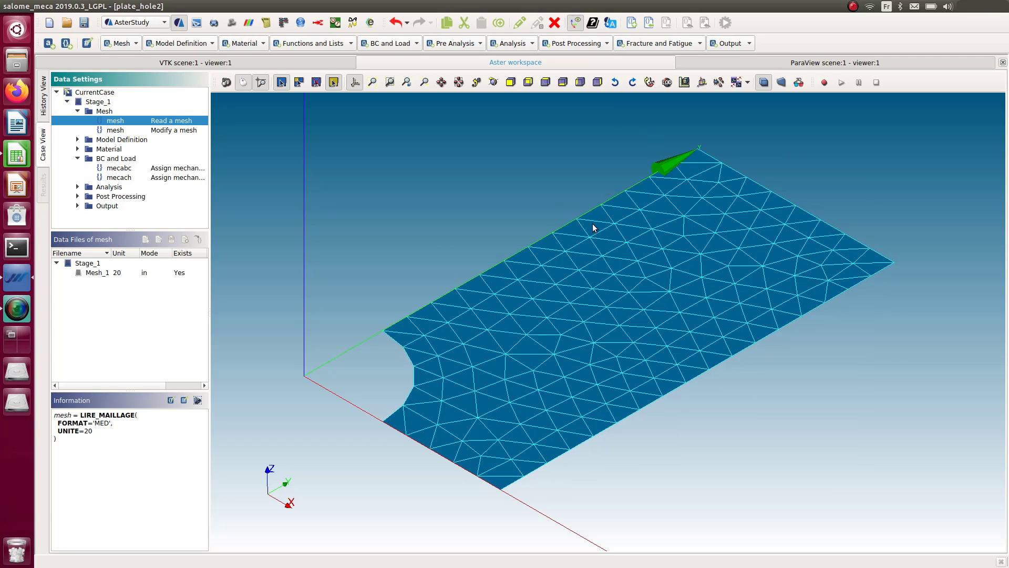
left_click(145, 178)
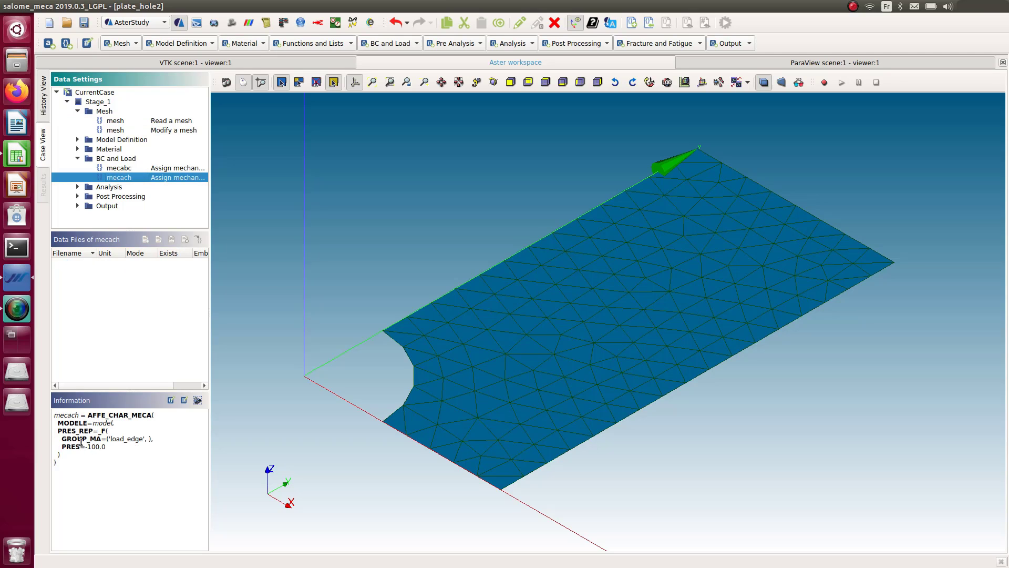
left_click_drag(57, 431, 93, 432)
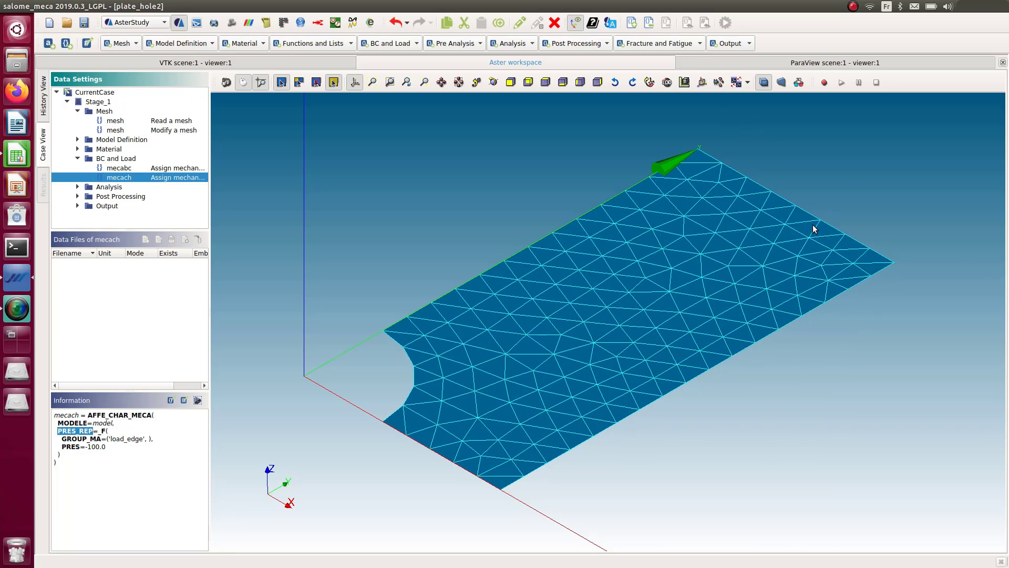
Open the mecach load for editing, review its FORCE_NODALE and PRES_REP options against the plate edges, and close it
double_click(178, 179)
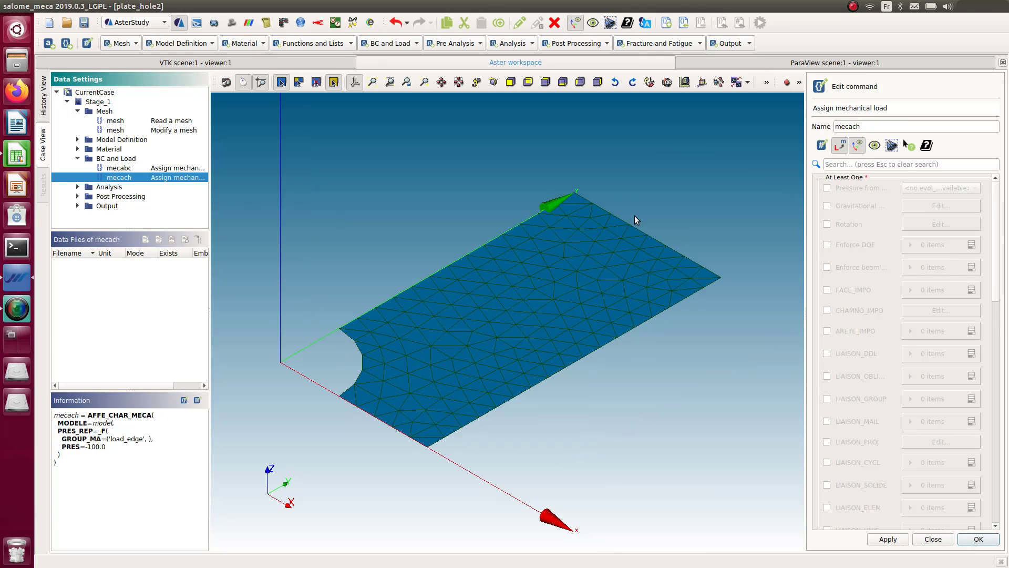
scroll(901, 256, "down", 13)
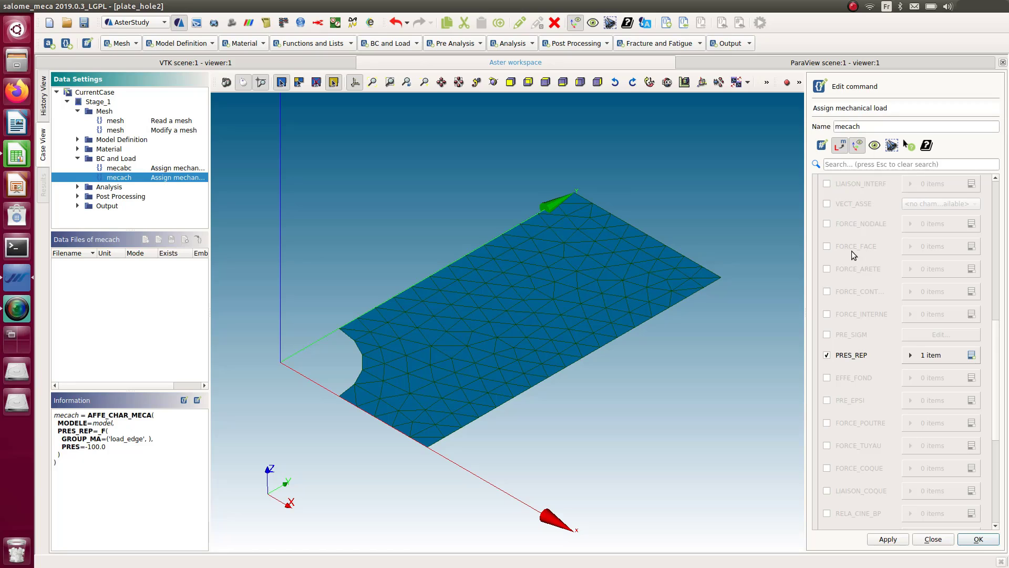
scroll(829, 258, "up", 1)
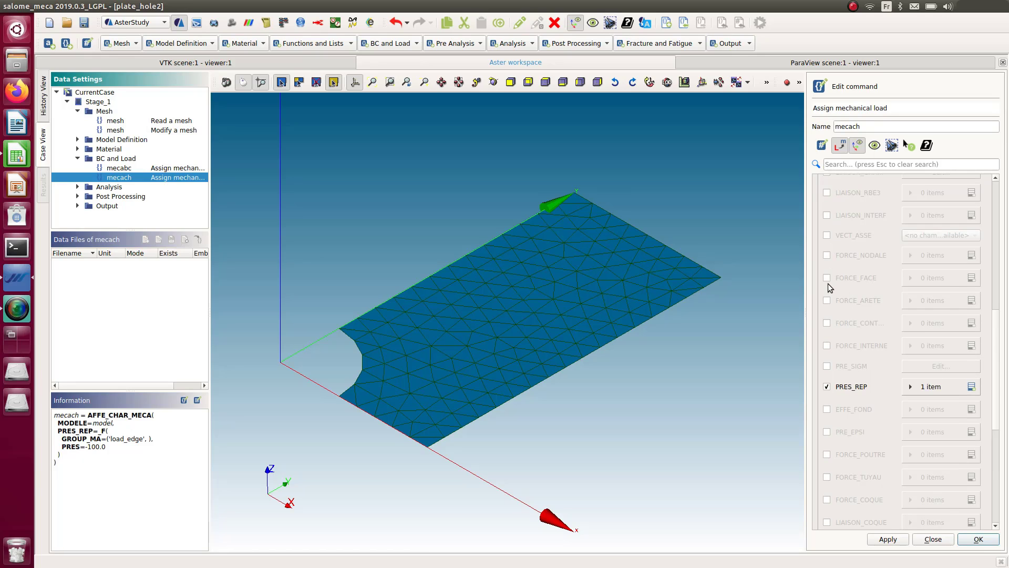
left_click(827, 256)
left_click(826, 256)
scroll(687, 215, "down", 1)
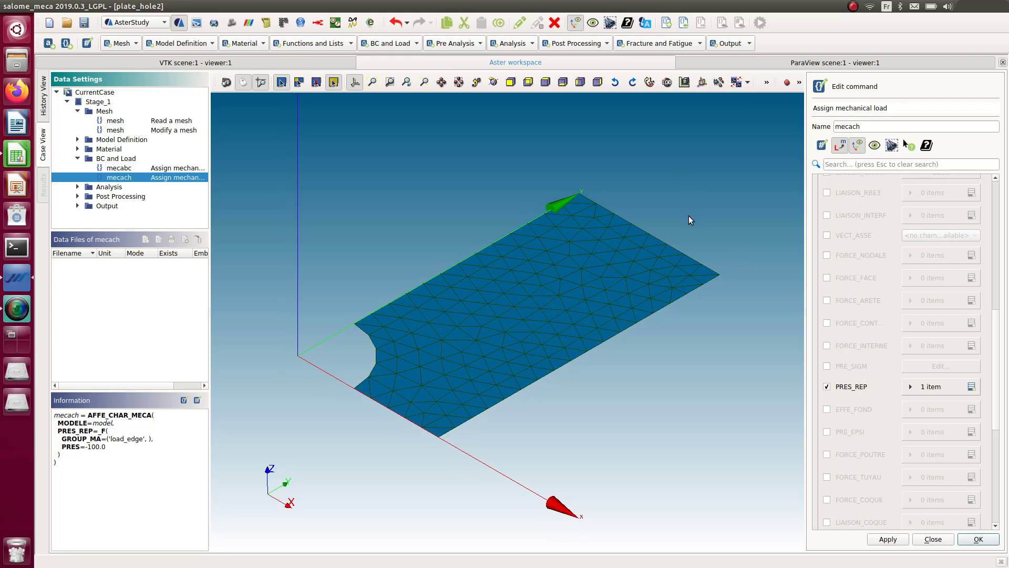
scroll(692, 221, "up", 3)
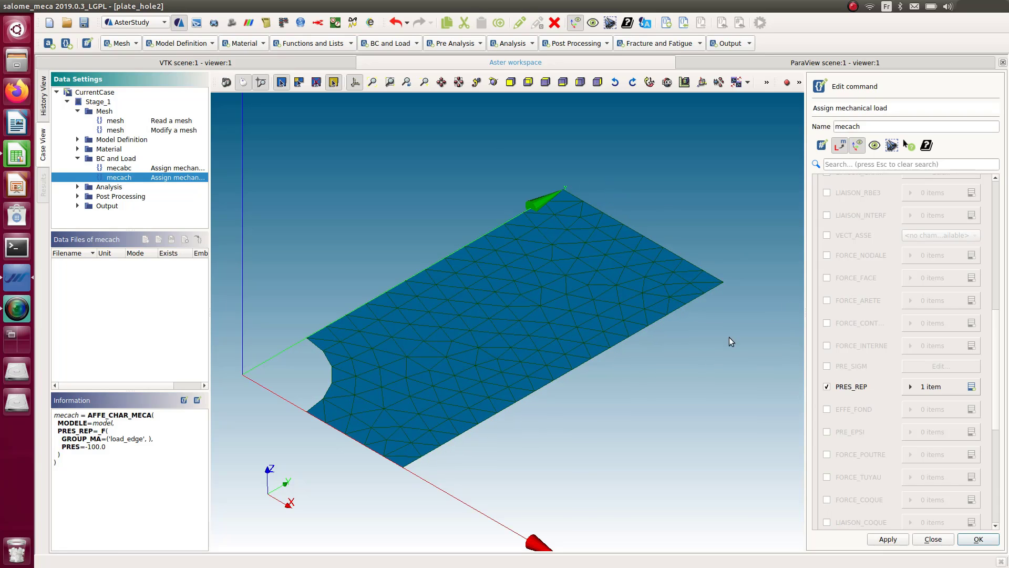
left_click(977, 538)
Switch to ParaViS and show the loaded platehole_res.rmed result colored by the result__FORC_NODA magnitude
left_click(248, 23)
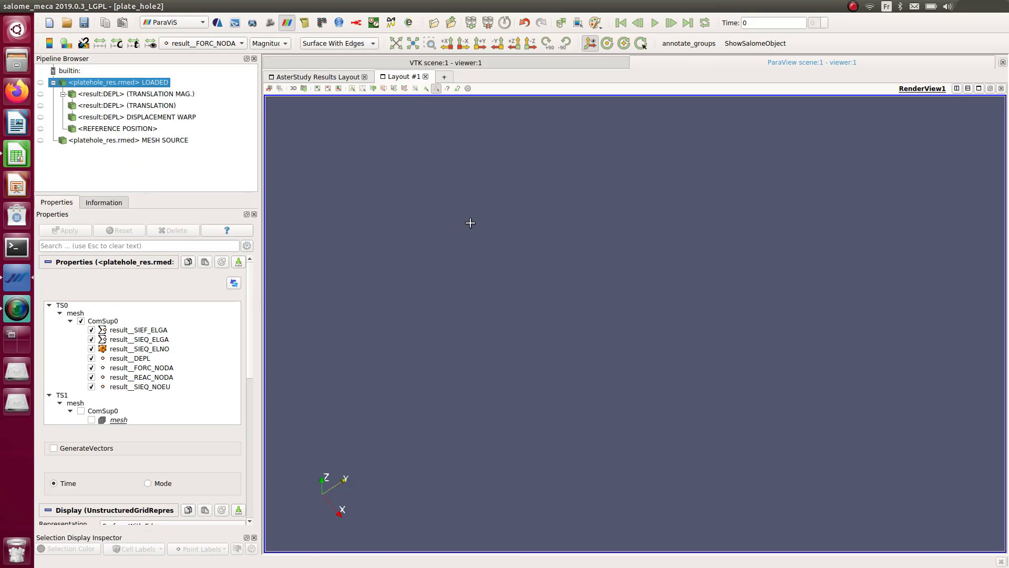
left_click(40, 83)
scroll(450, 243, "up", 1)
scroll(448, 246, "down", 1)
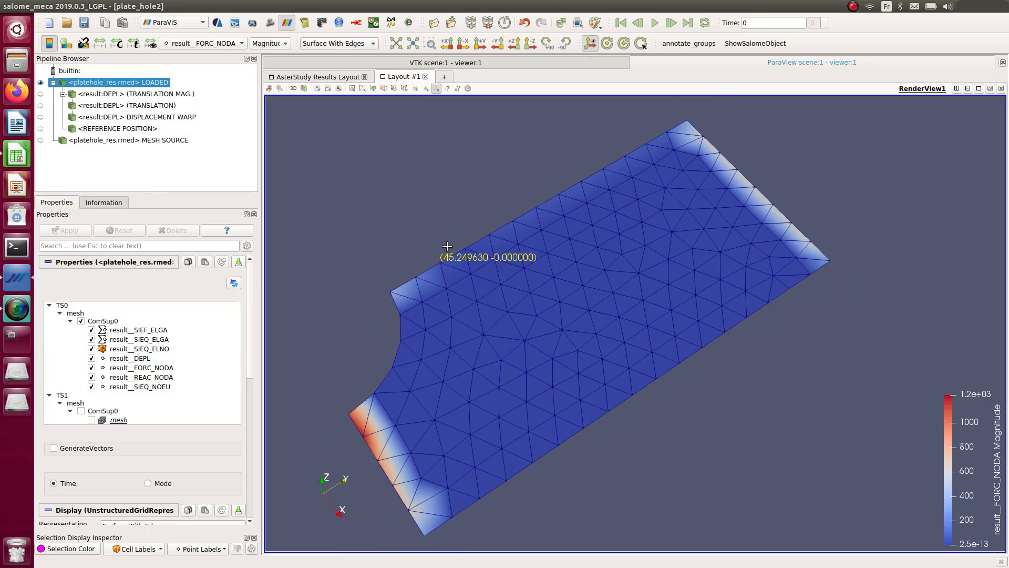
scroll(446, 248, "up", 1)
scroll(458, 249, "down", 1)
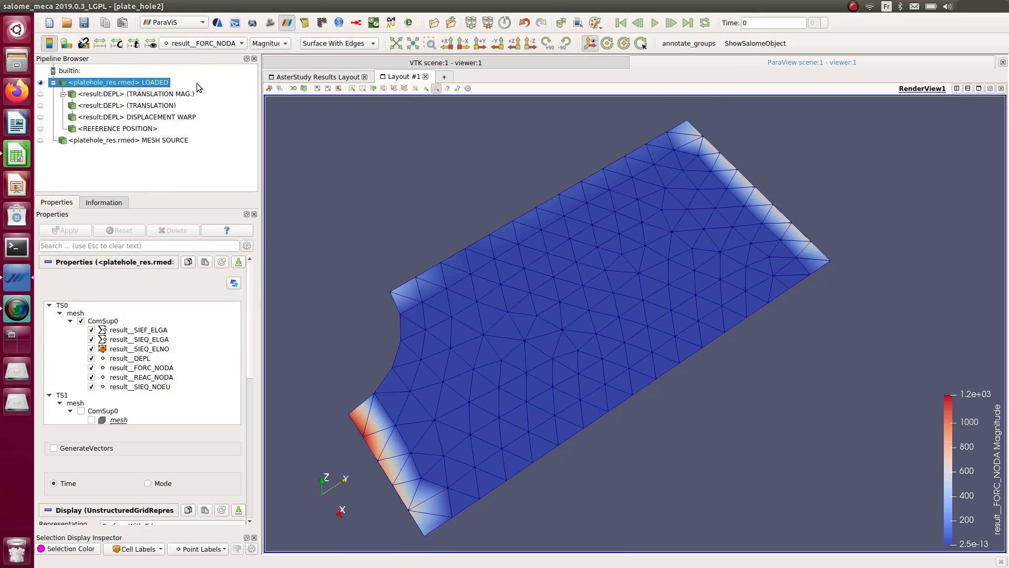
left_click(215, 44)
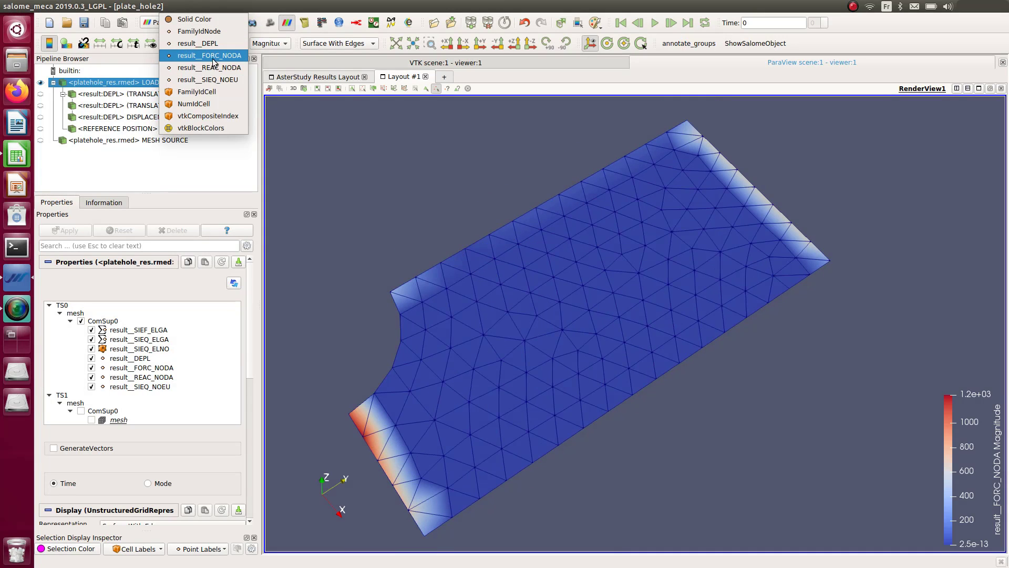
left_click(235, 56)
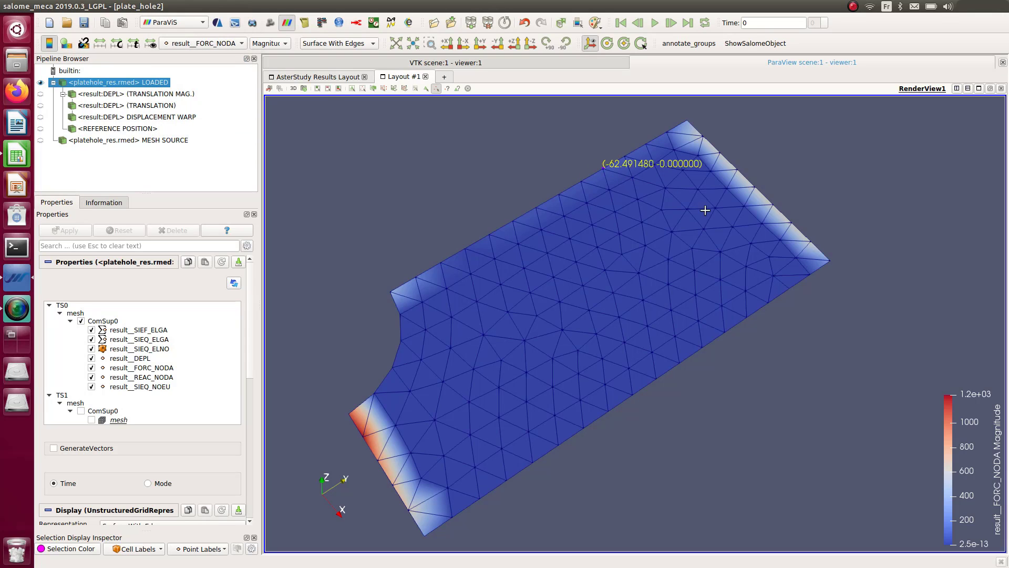
scroll(926, 187, "up", 2)
scroll(925, 187, "down", 2)
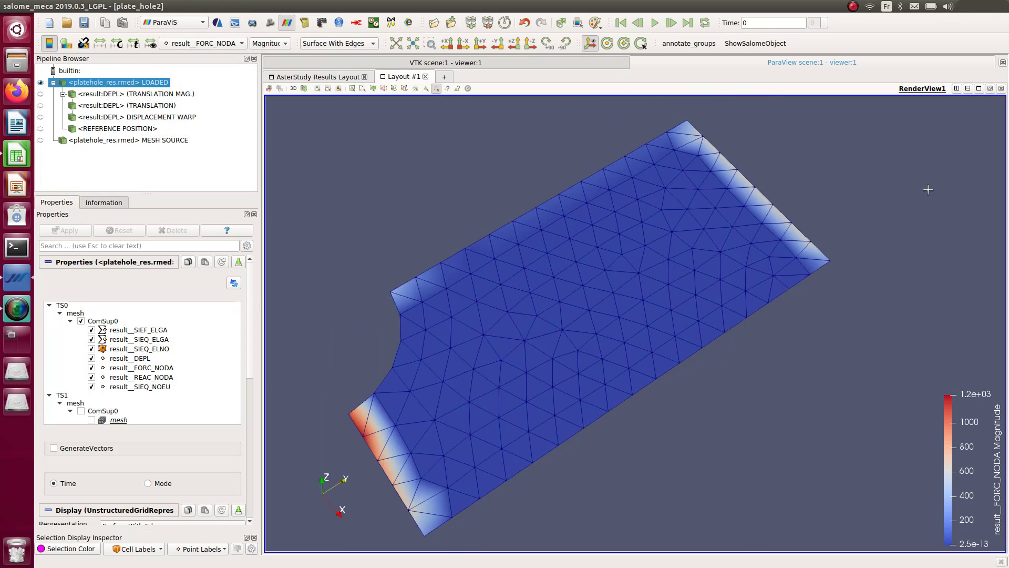
Check that result__FORC_NODA is the active point label and query the nodal forces along the plate's loaded edge
left_click(436, 89)
left_click(206, 550)
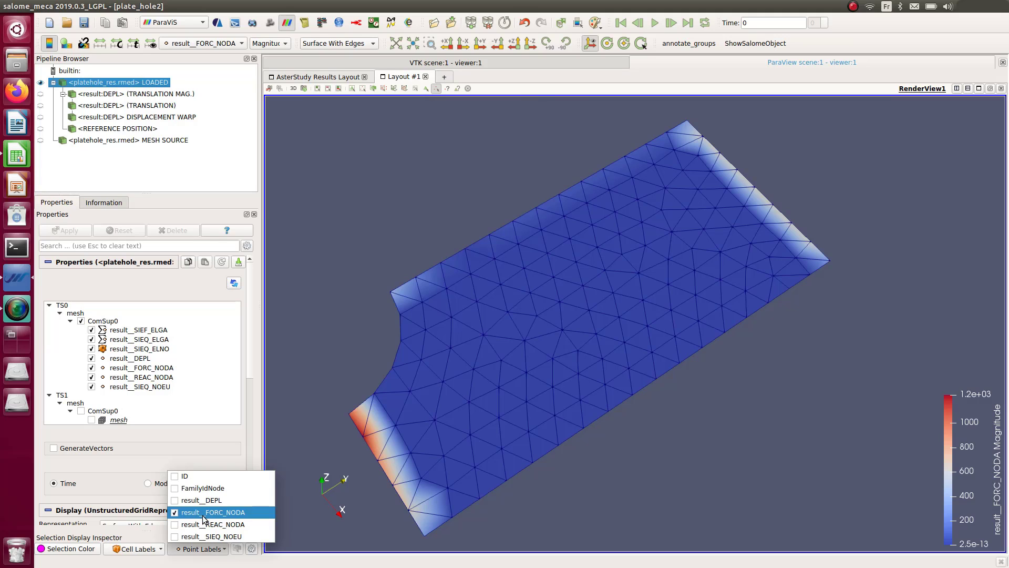
left_click(213, 550)
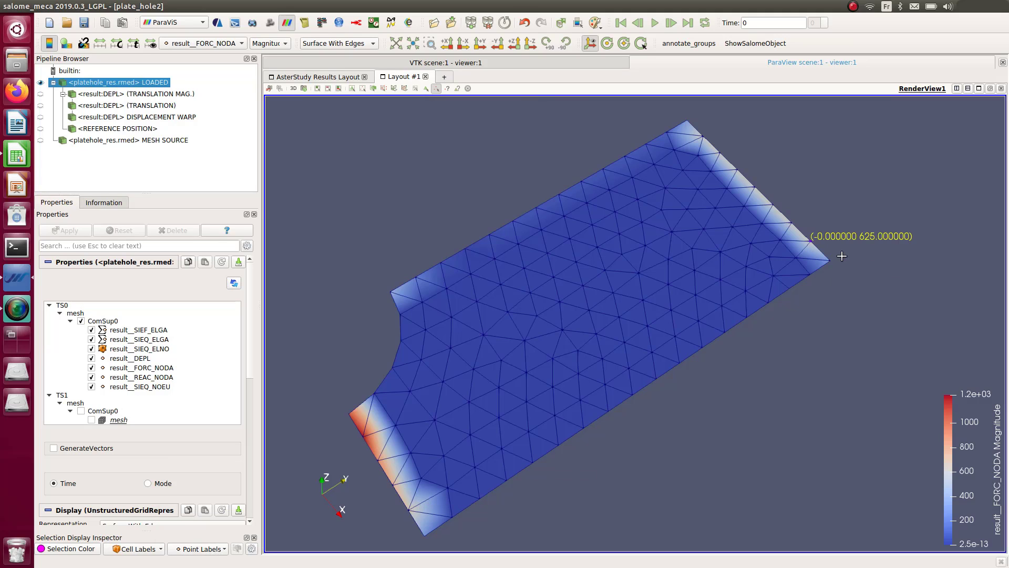
scroll(830, 163, "up", 4)
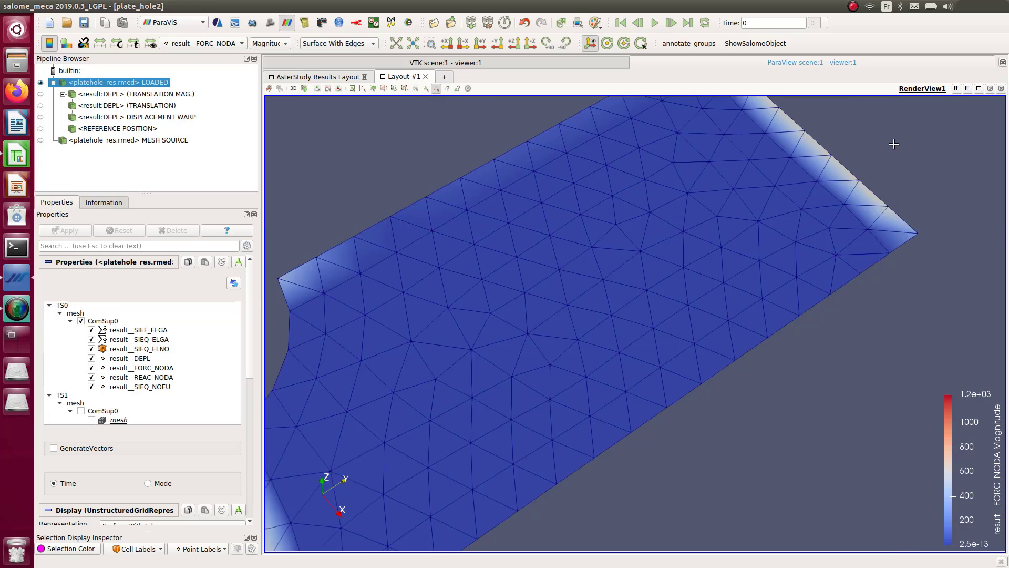
scroll(760, 311, "up", 5)
scroll(750, 314, "down", 1)
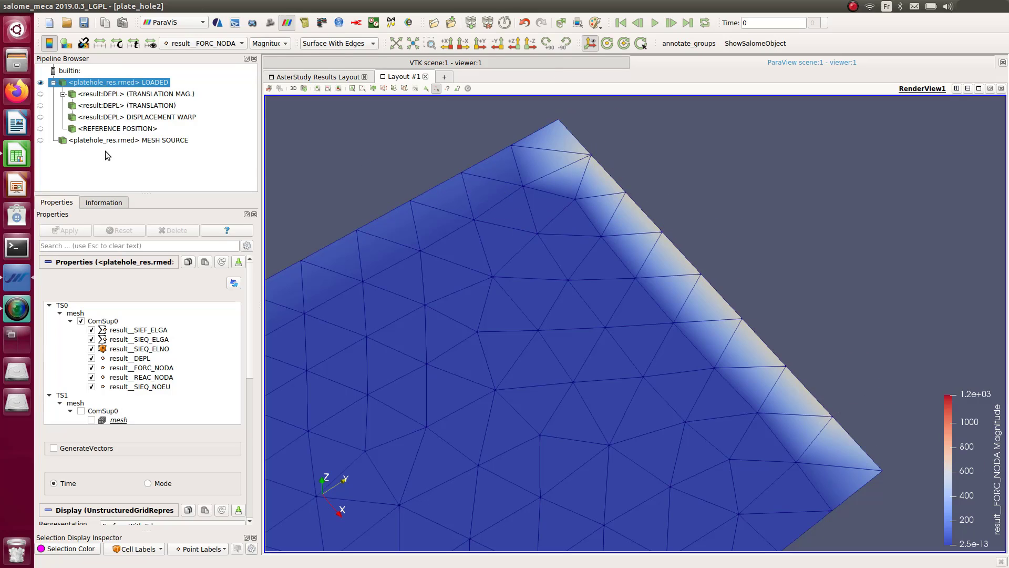
Switch to the LibreOffice Calc force sheet, enlarge its view to 310%, and shrink and place its window beside the plate's loaded edge
left_click(23, 168)
left_click_drag(492, 145, 421, 150)
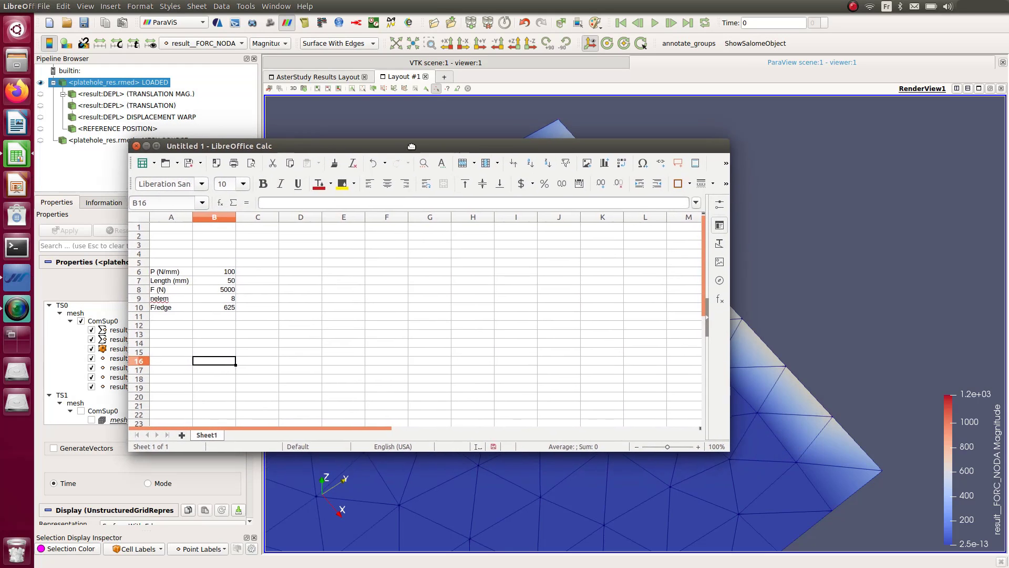
scroll(199, 266, "up", 4, "ctrl")
scroll(197, 279, "up", 7, "ctrl")
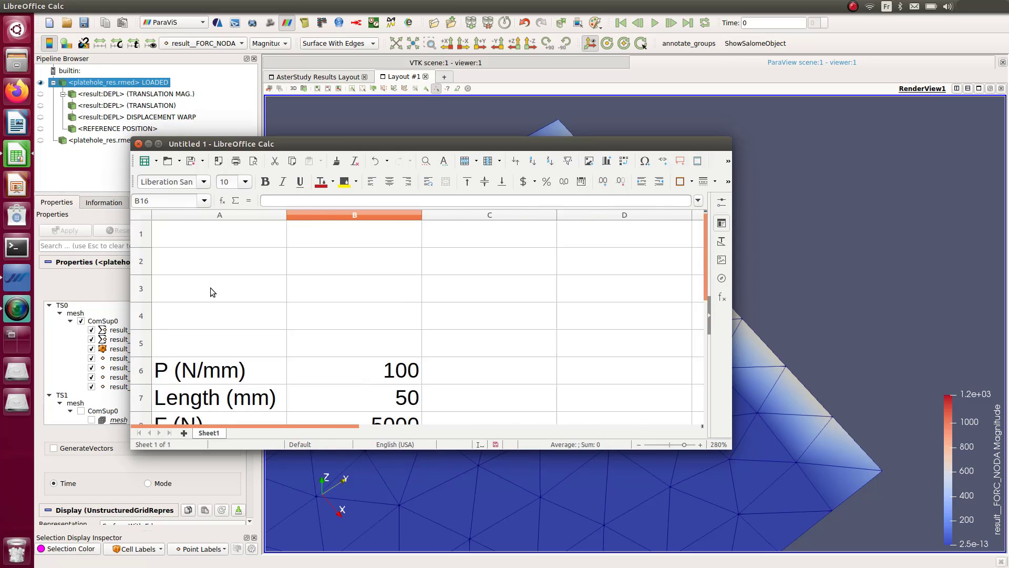
left_click_drag(362, 286, 213, 275)
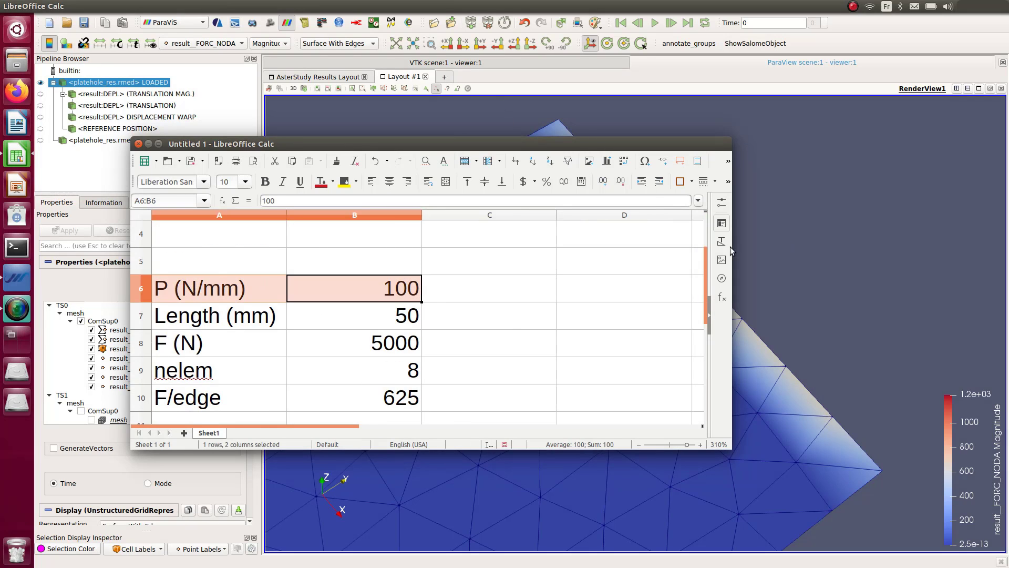
left_click_drag(729, 246, 547, 277)
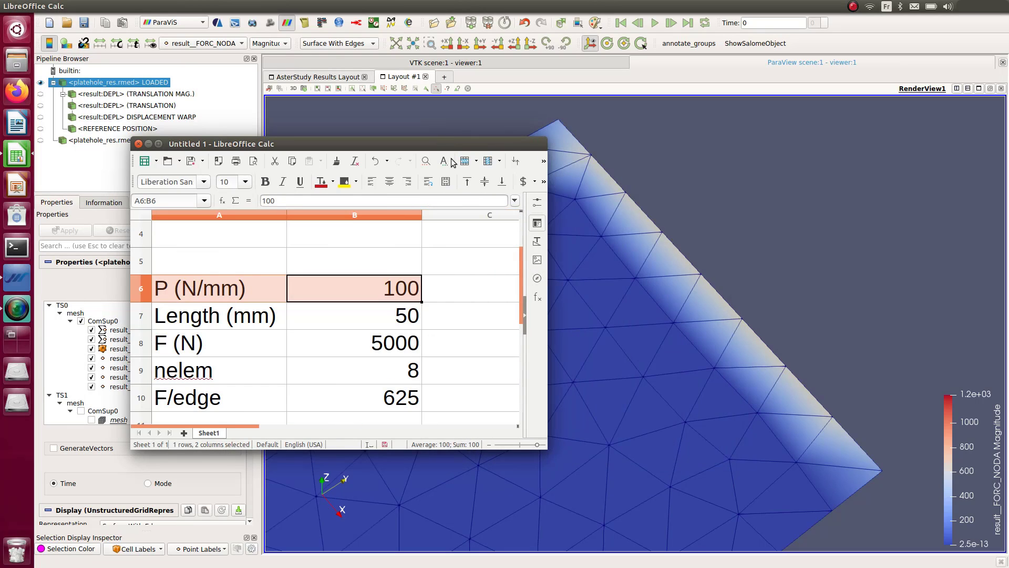
left_click_drag(448, 141, 405, 87)
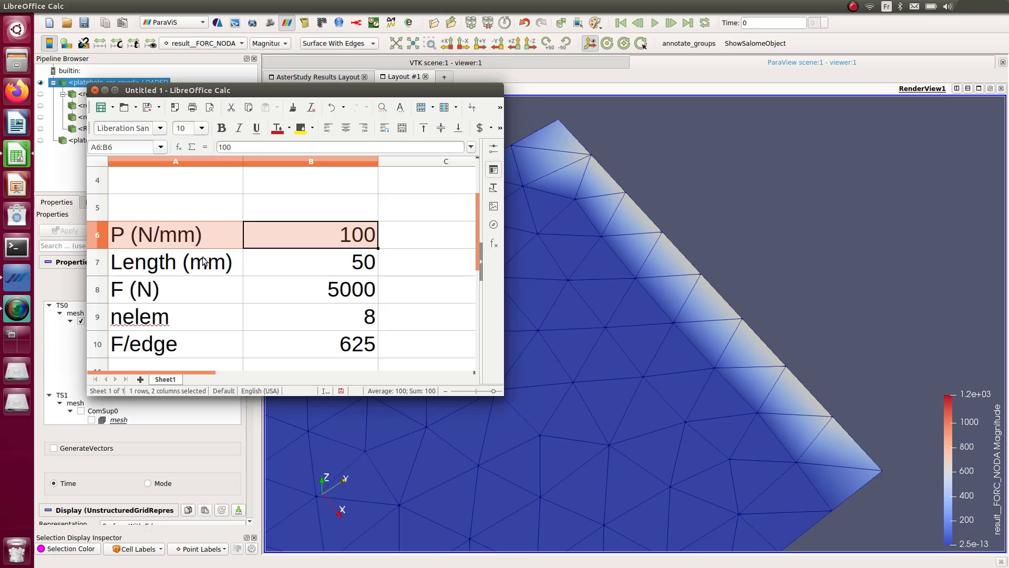
Review the length, total force and element count rows of the force-per-edge calculation in the sheet
left_click_drag(196, 265, 316, 262)
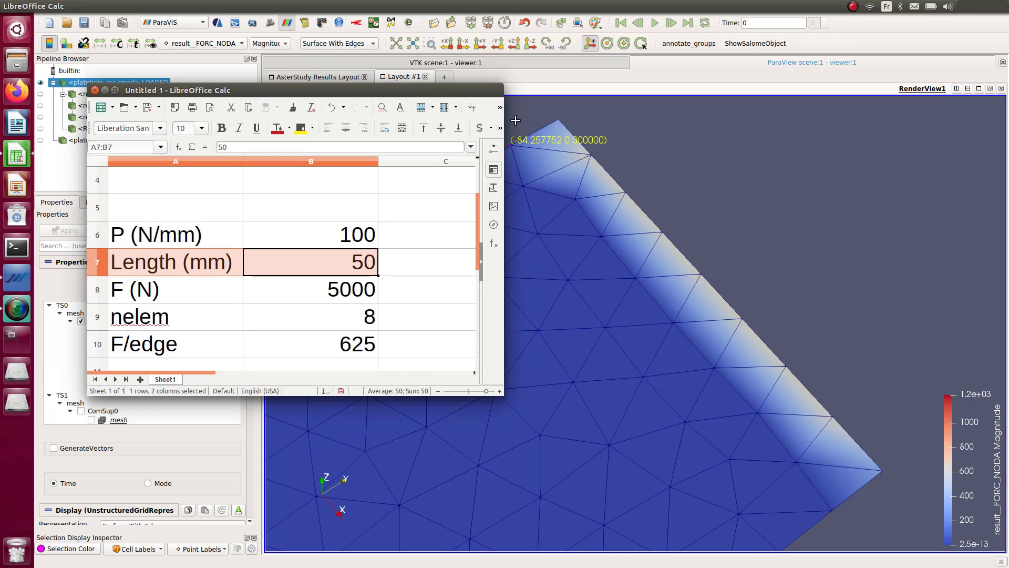
left_click_drag(327, 289, 143, 290)
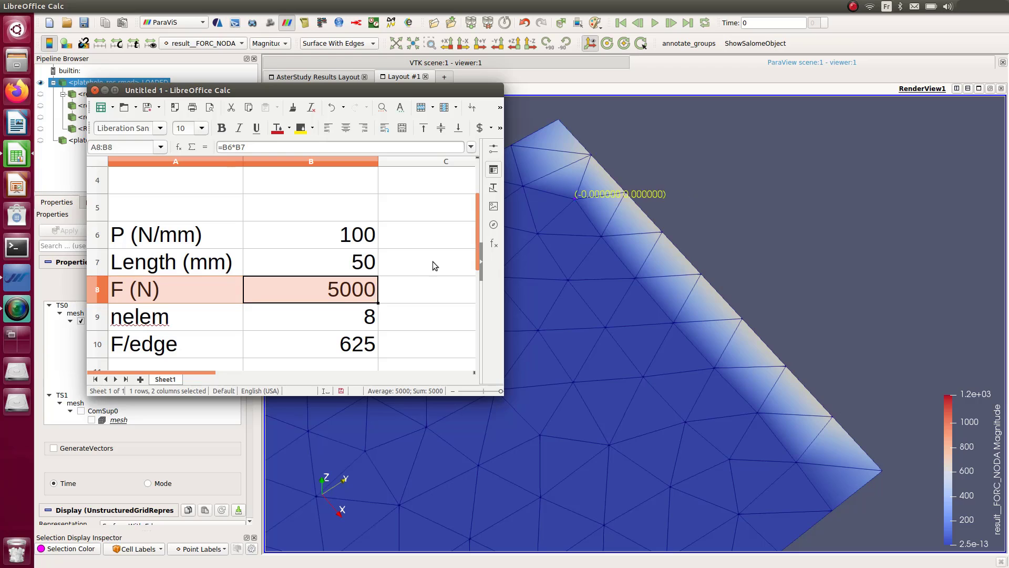
left_click(349, 321)
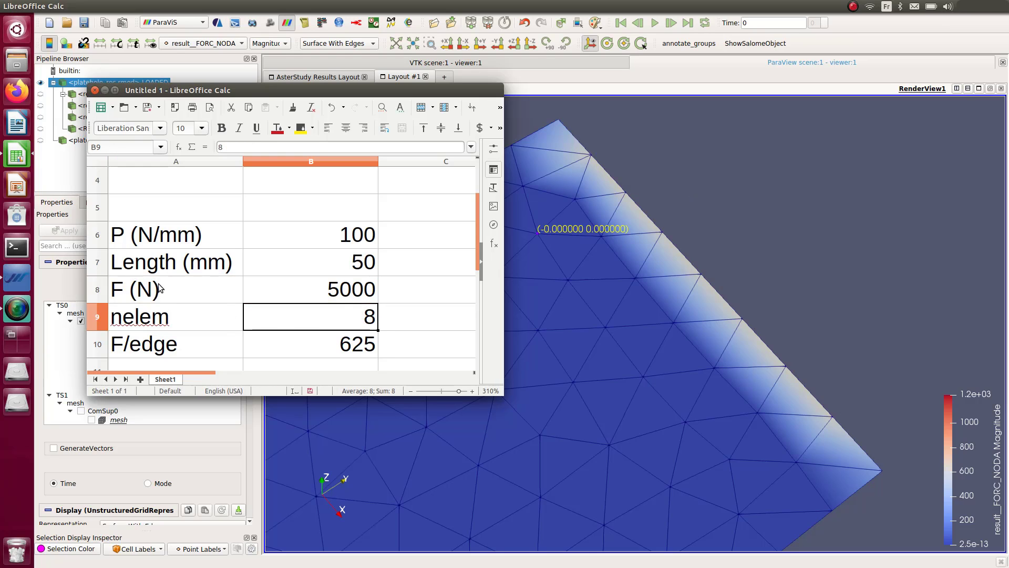
left_click_drag(159, 288, 312, 317)
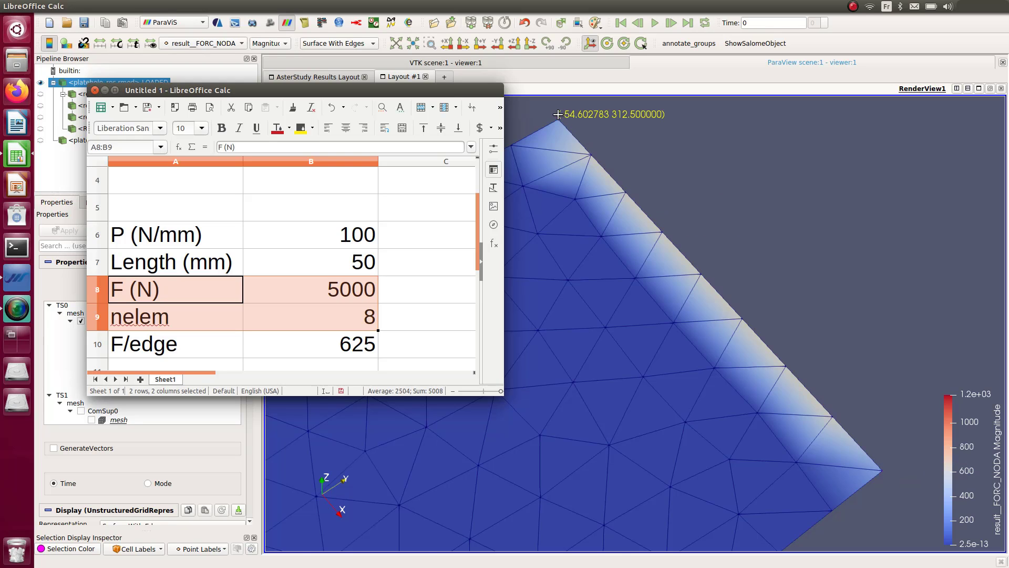
Query the corner and intermediate nodal forces along the plate's loaded edge and compare them with the sheet's F/edge value
scroll(561, 124, "up", 2)
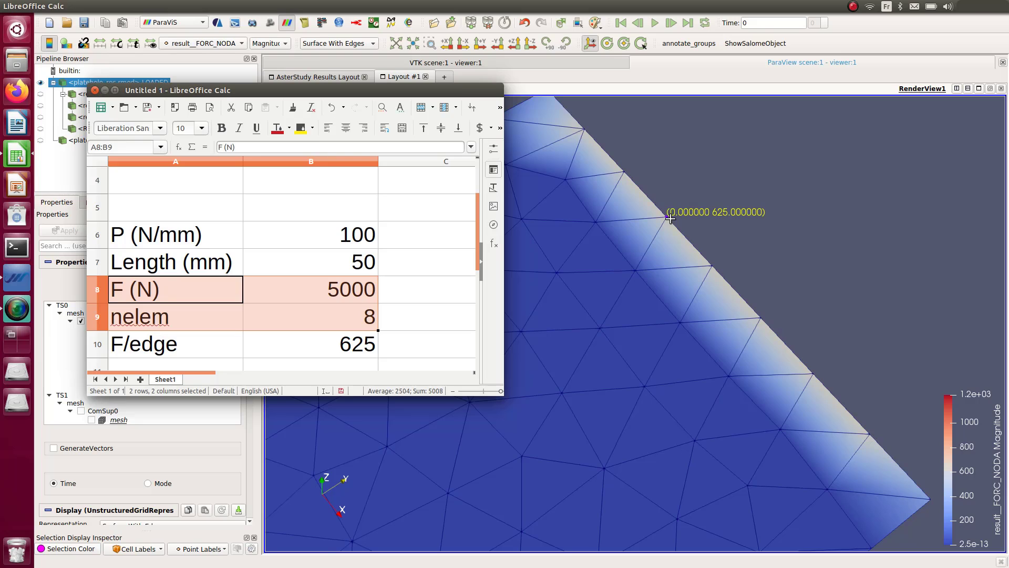
scroll(647, 190, "down", 5)
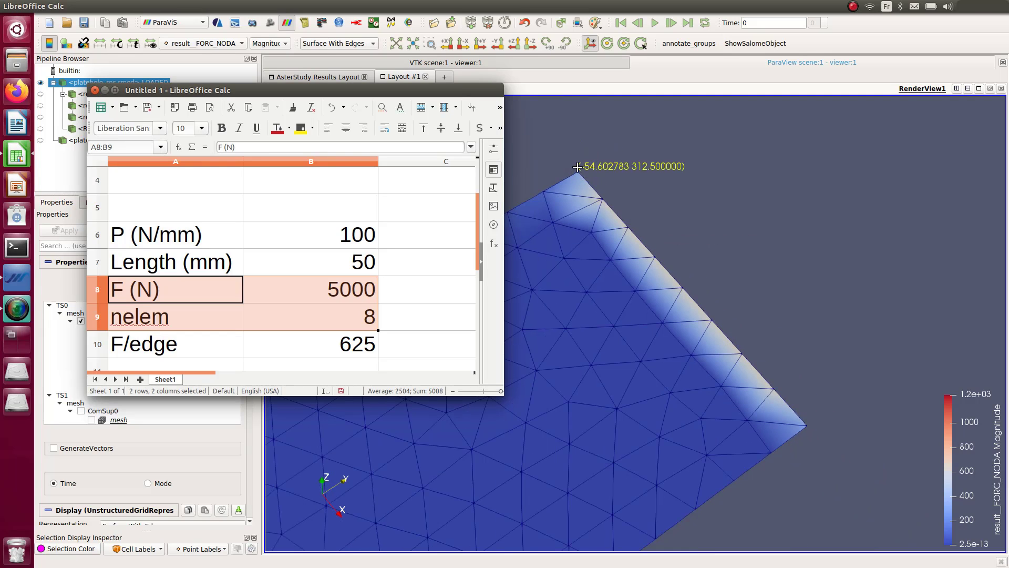
scroll(577, 166, "up", 2)
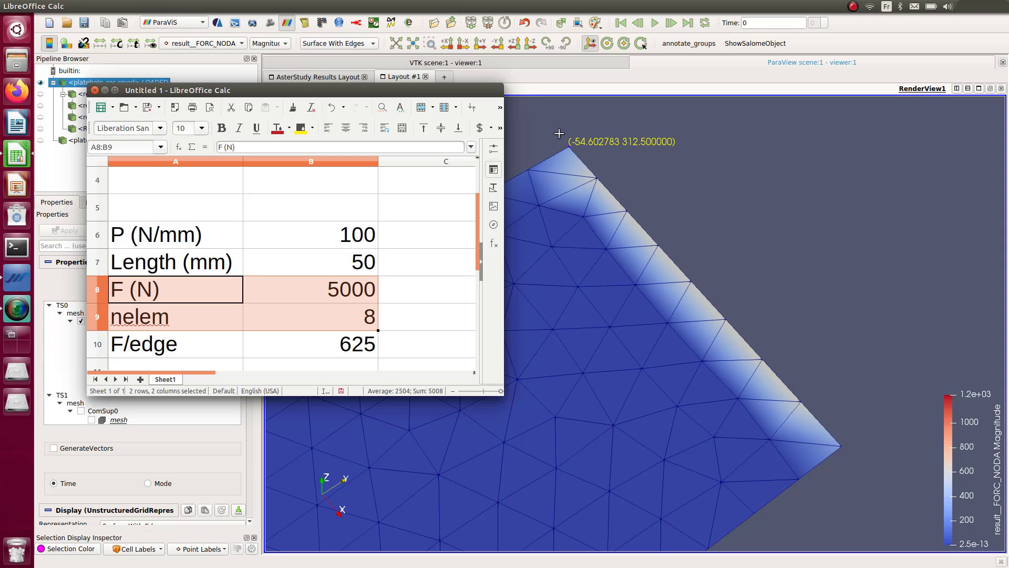
Review the total force, element count and F/edge rows of the LibreOffice Calc force sheet
left_click(346, 295)
left_click_drag(174, 287, 198, 371)
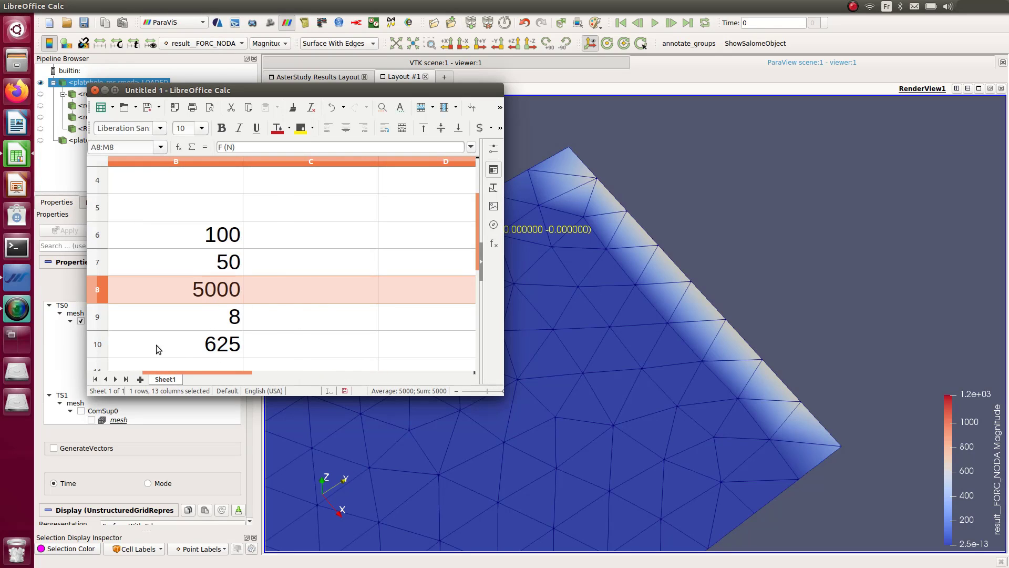
left_click(198, 334)
left_click_drag(141, 325, 73, 318)
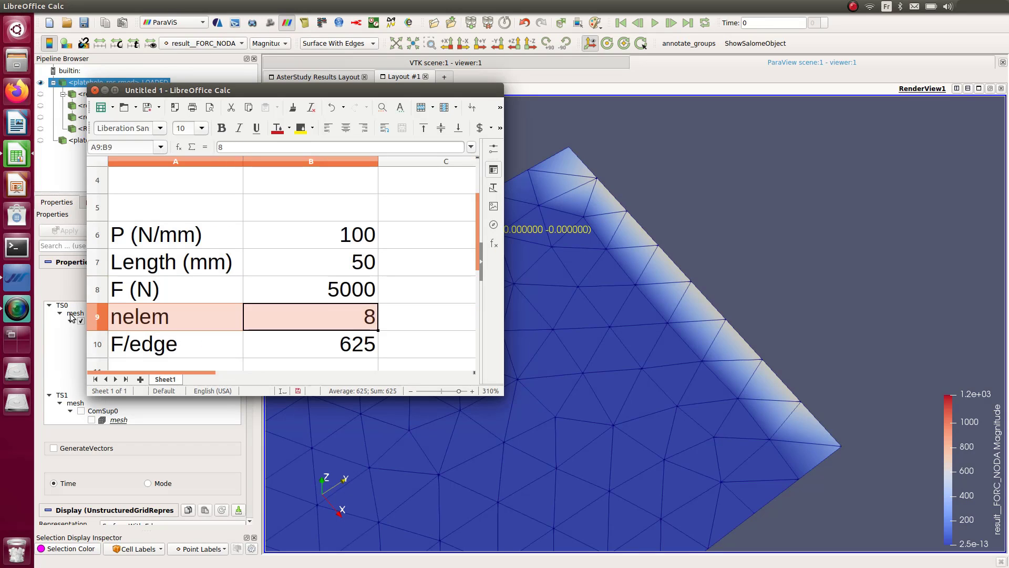
left_click(320, 352)
left_click_drag(228, 345, 372, 349)
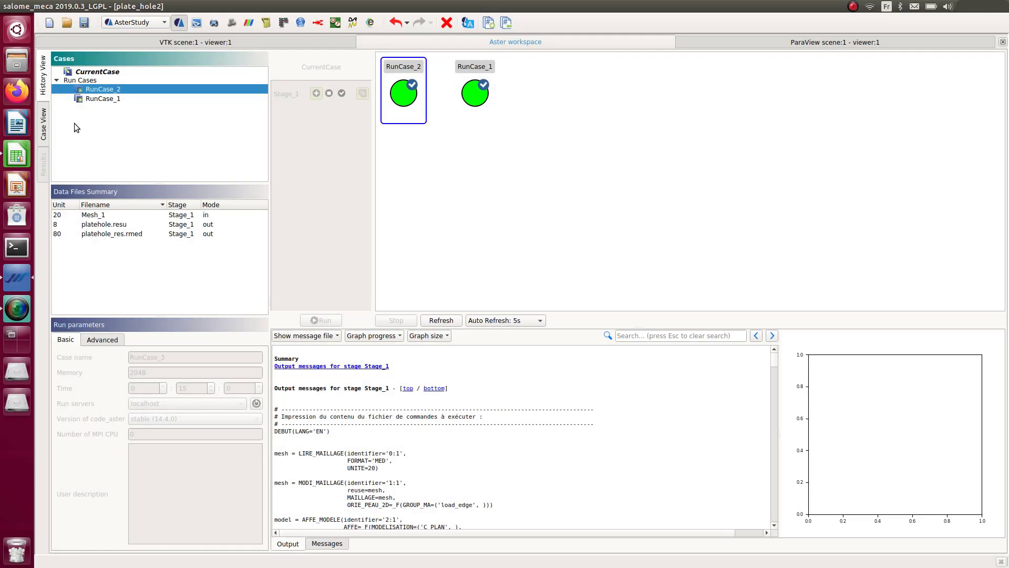
Switch to the AsterStudy case data, open the mecach mechanical load for editing, and look through its load types as far as PRES_REP
left_click(43, 126)
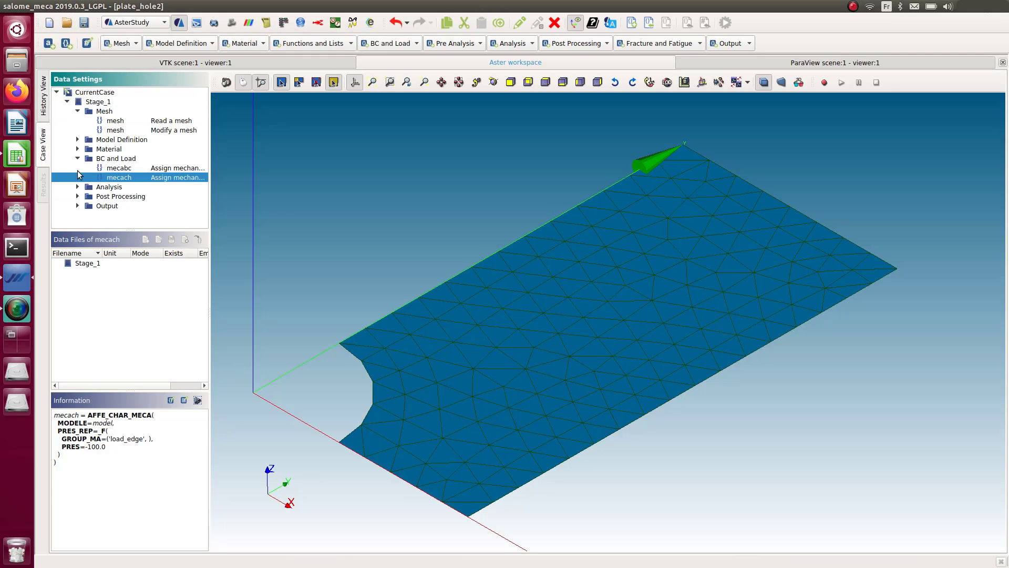
double_click(162, 178)
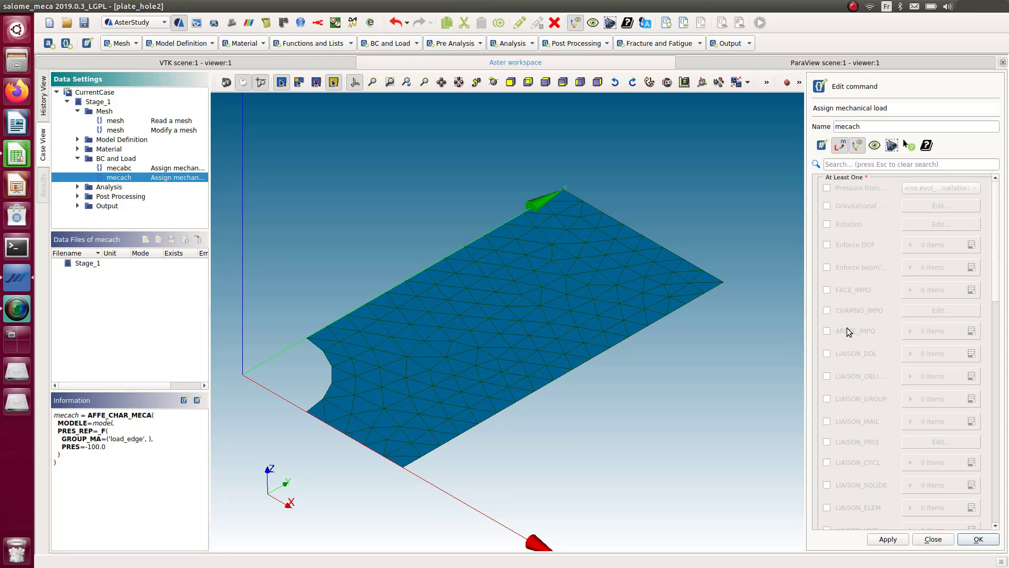
scroll(848, 278, "down", 1)
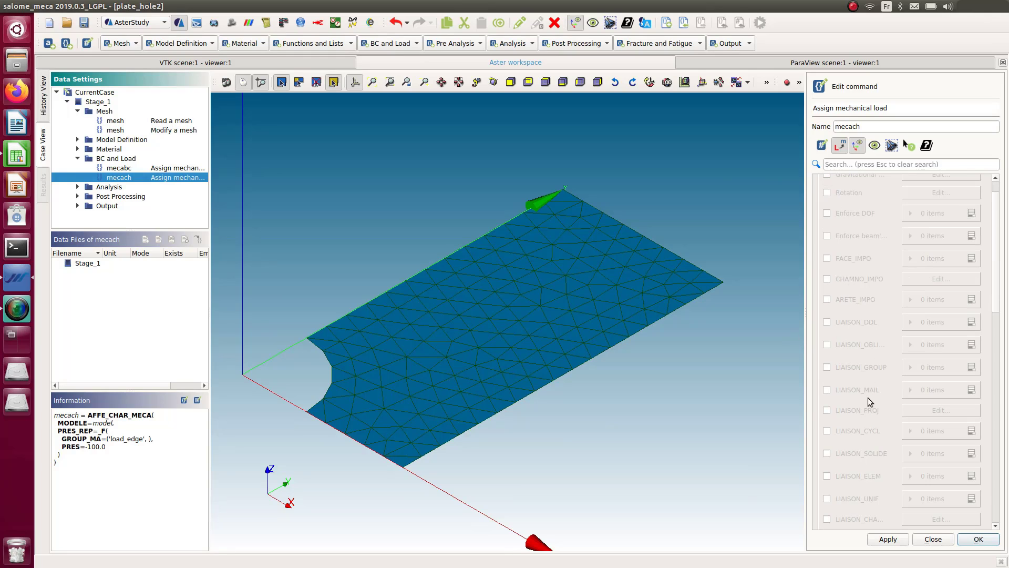
scroll(865, 331, "down", 4)
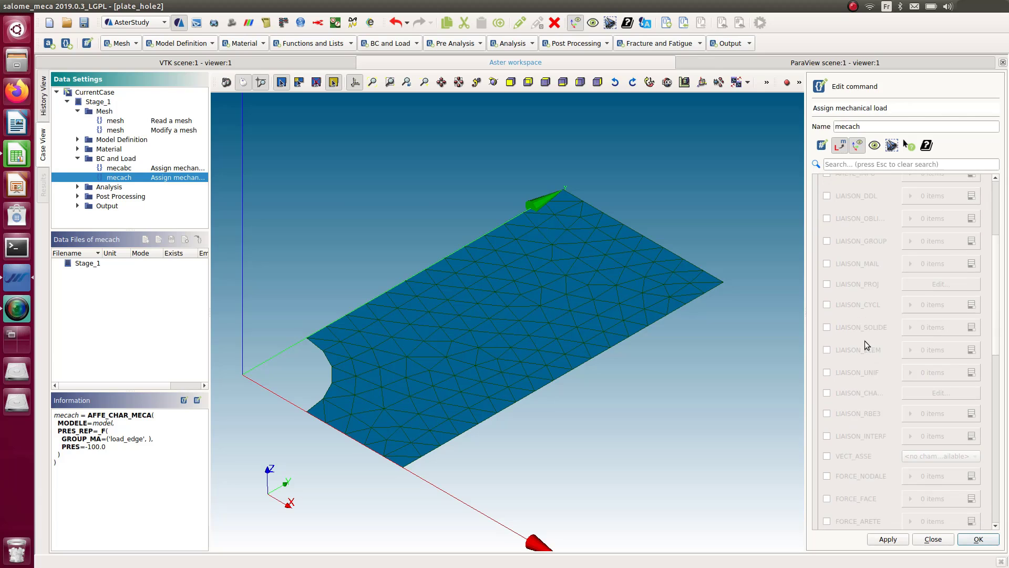
scroll(875, 312, "down", 7)
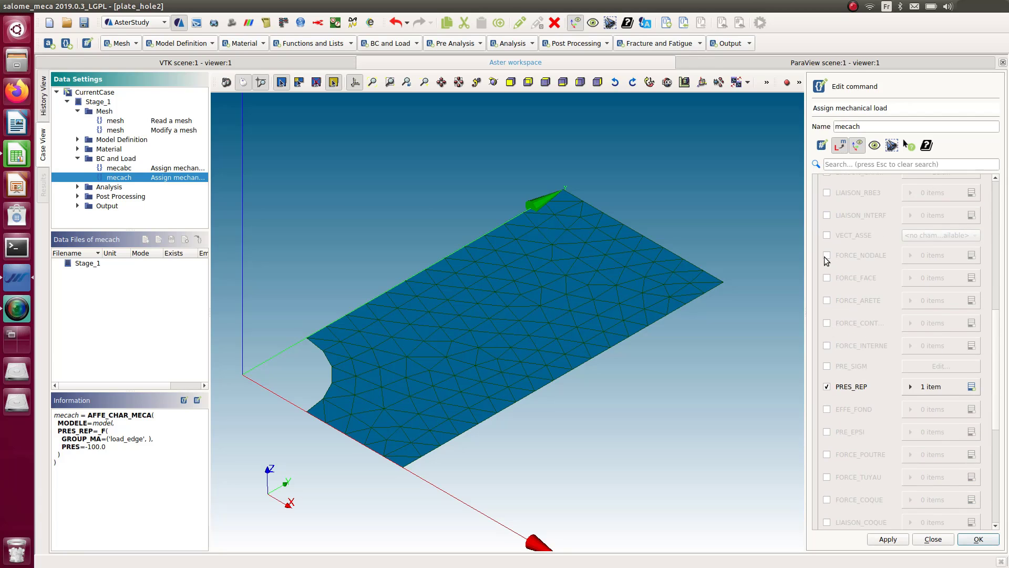
Try the FORCE_NODALE load type in mecach, consult the force sheet's F/edge value, and disable that load type again
left_click(826, 256)
scroll(868, 382, "up", 1)
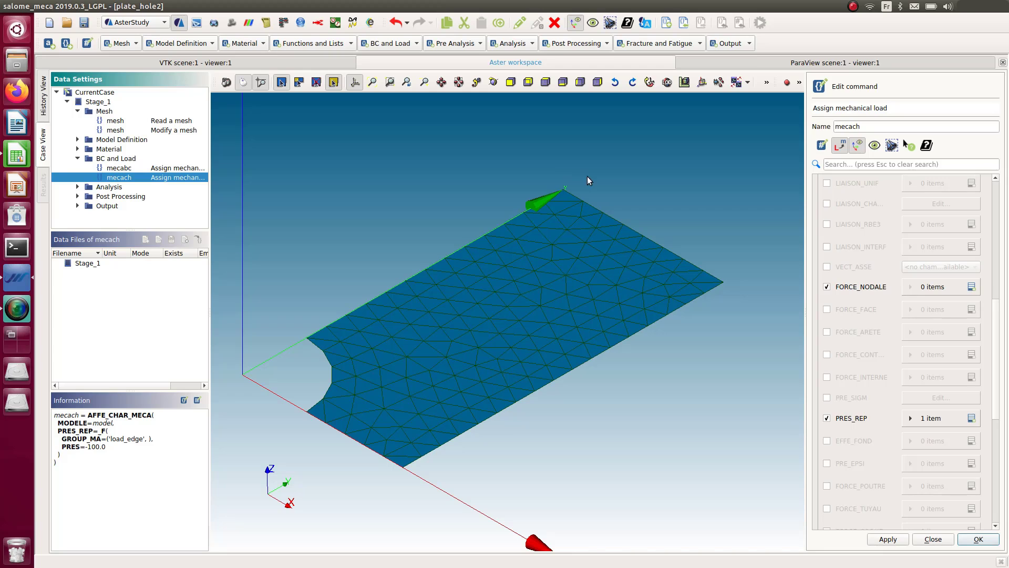
left_click(17, 158)
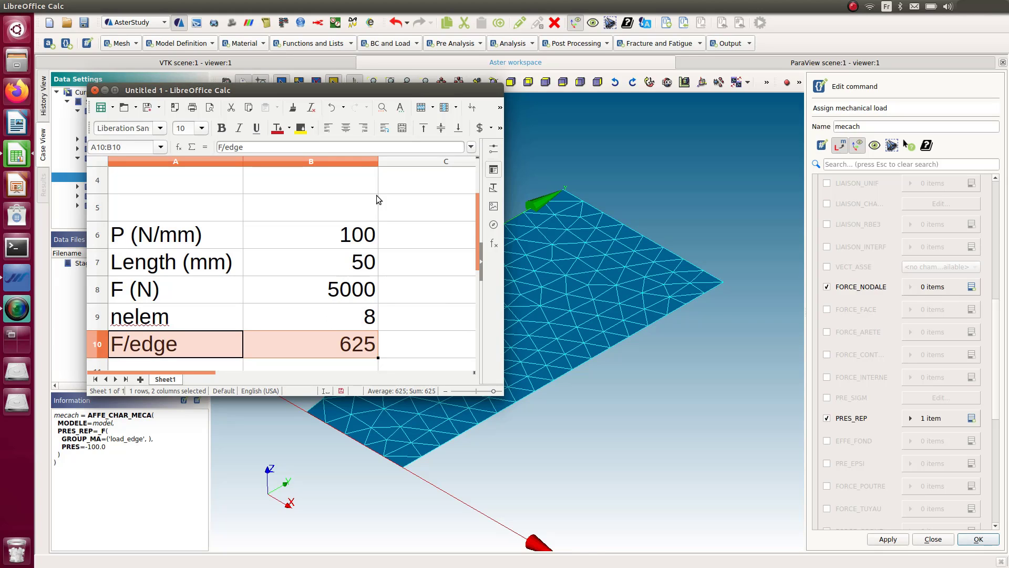
left_click(105, 90)
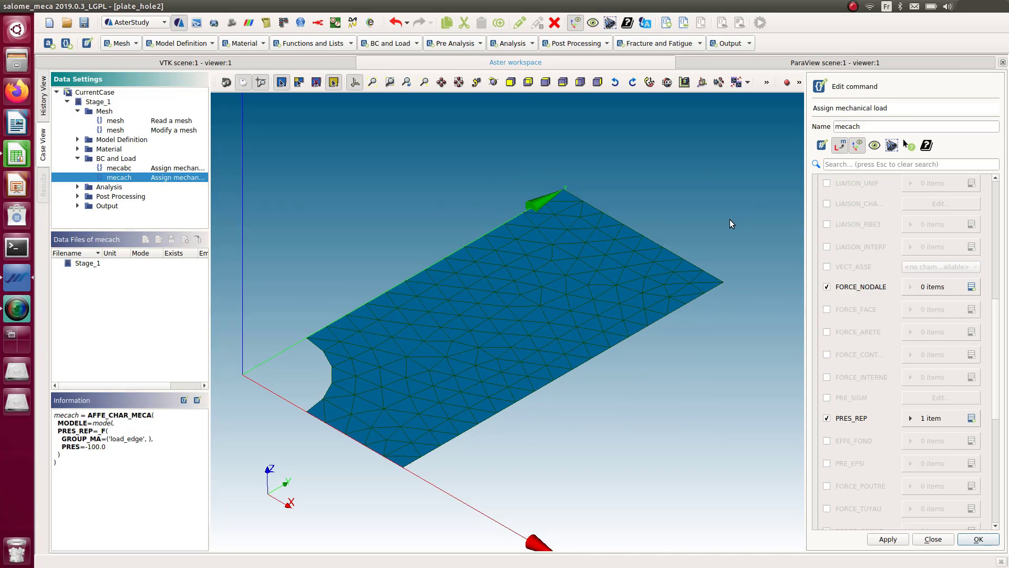
left_click(826, 286)
left_click(826, 286)
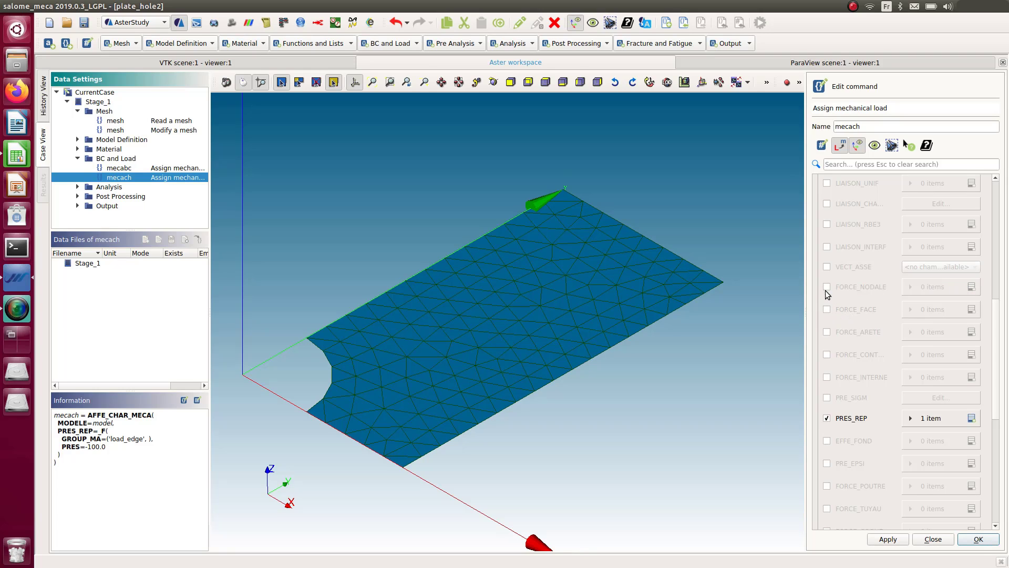
Try the FORCE_FACE load type in mecach, consult the total force in the Calc sheet, and disable that load type again
left_click(827, 310)
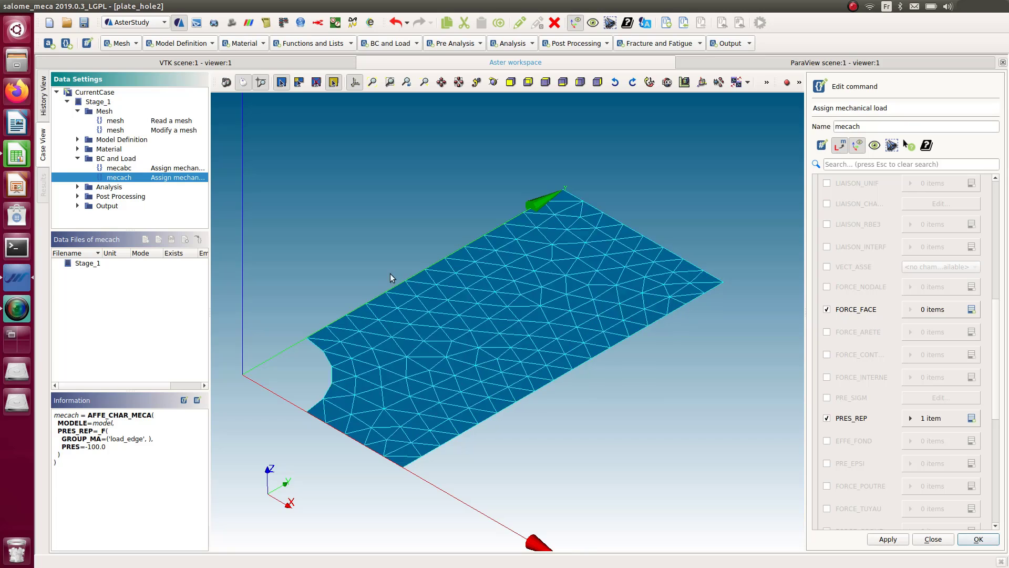
left_click(19, 154)
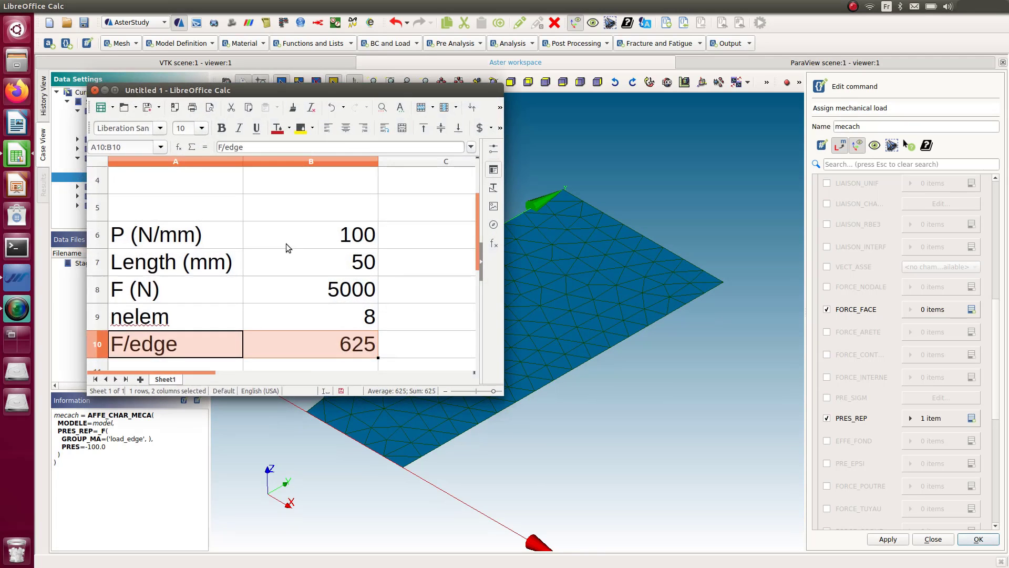
left_click(323, 290)
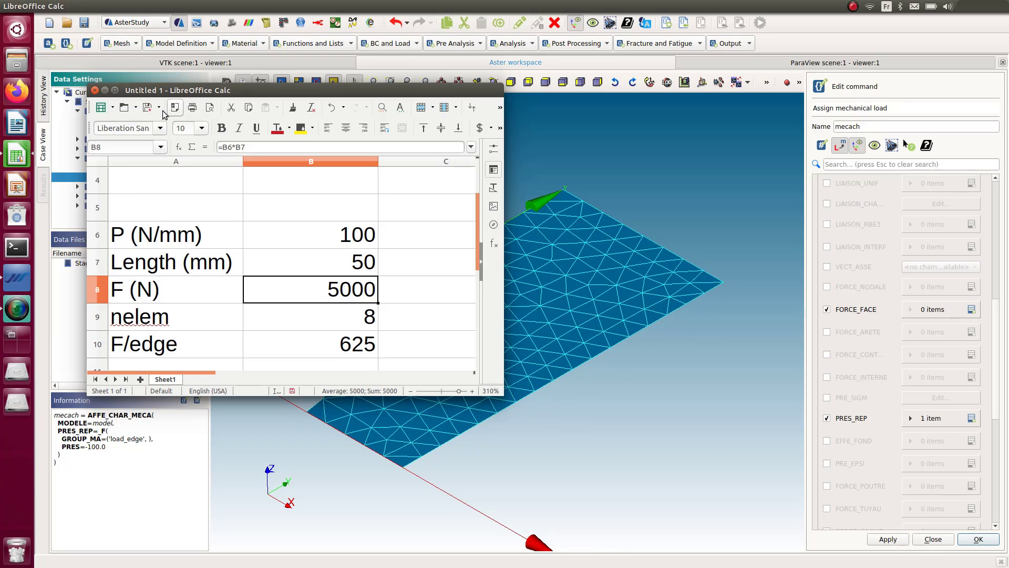
left_click(110, 92)
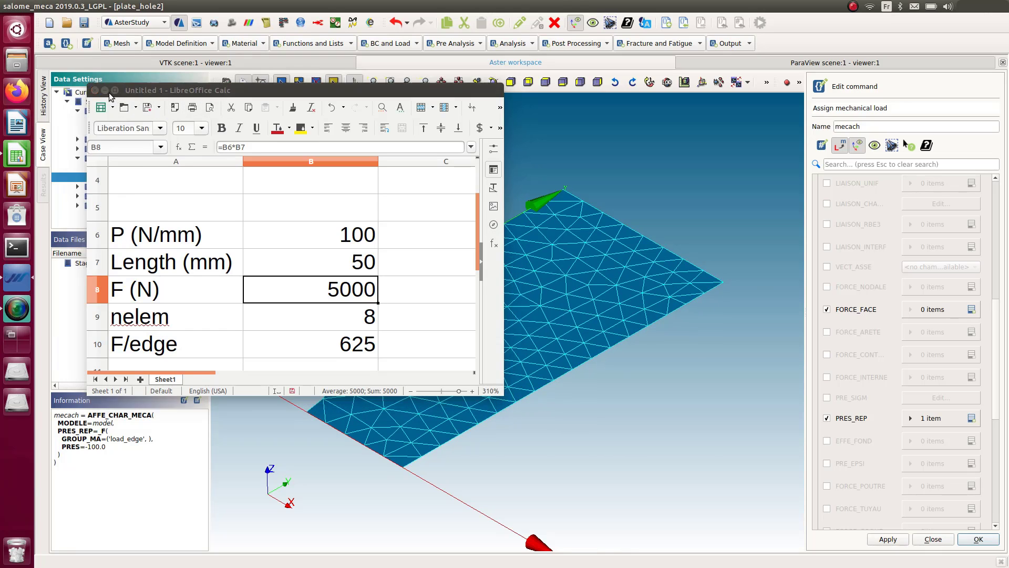
left_click(828, 309)
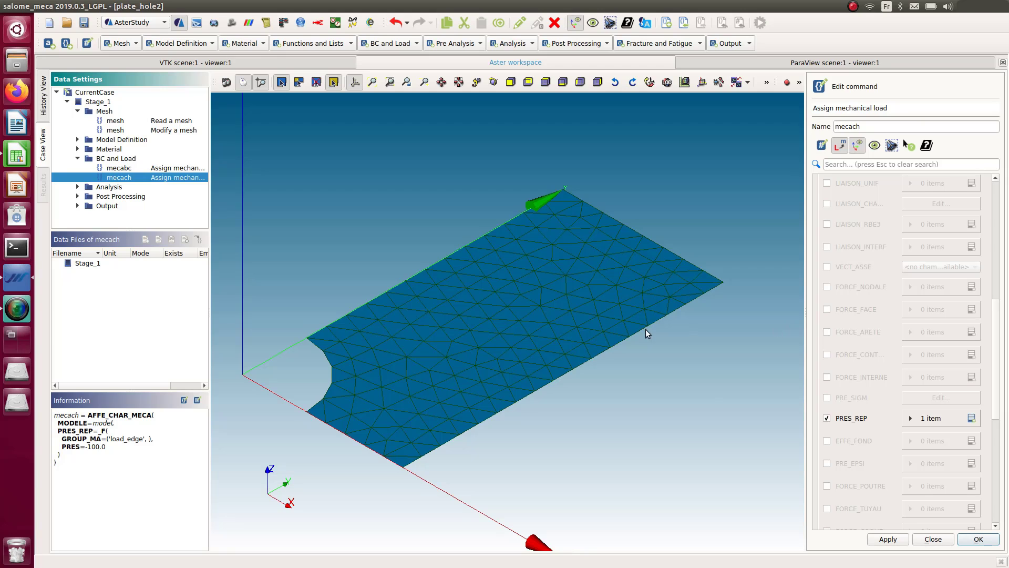
scroll(358, 225, "up", 1)
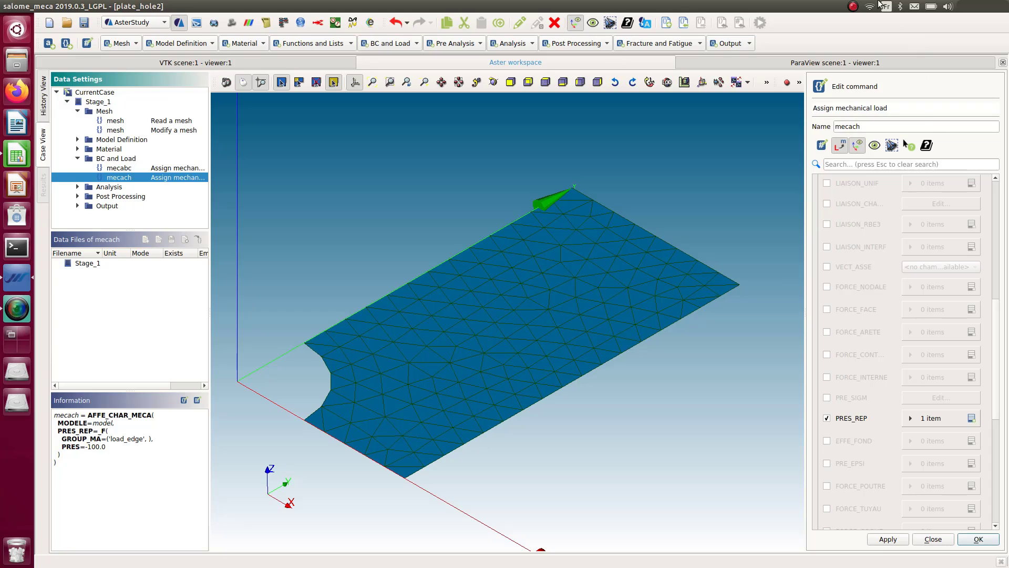
left_click(854, 6)
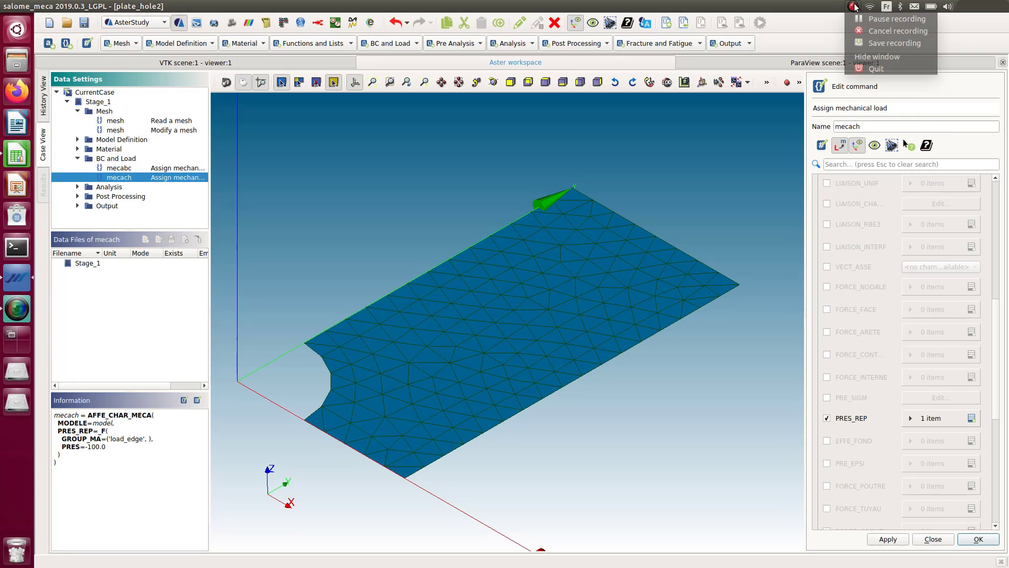
left_click(869, 43)
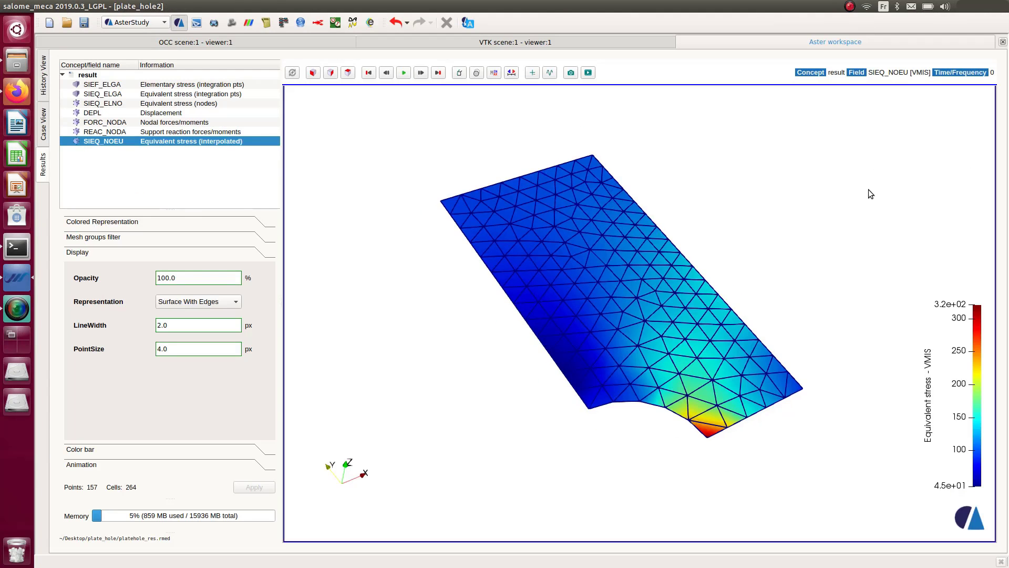
scroll(869, 191, "up", 2)
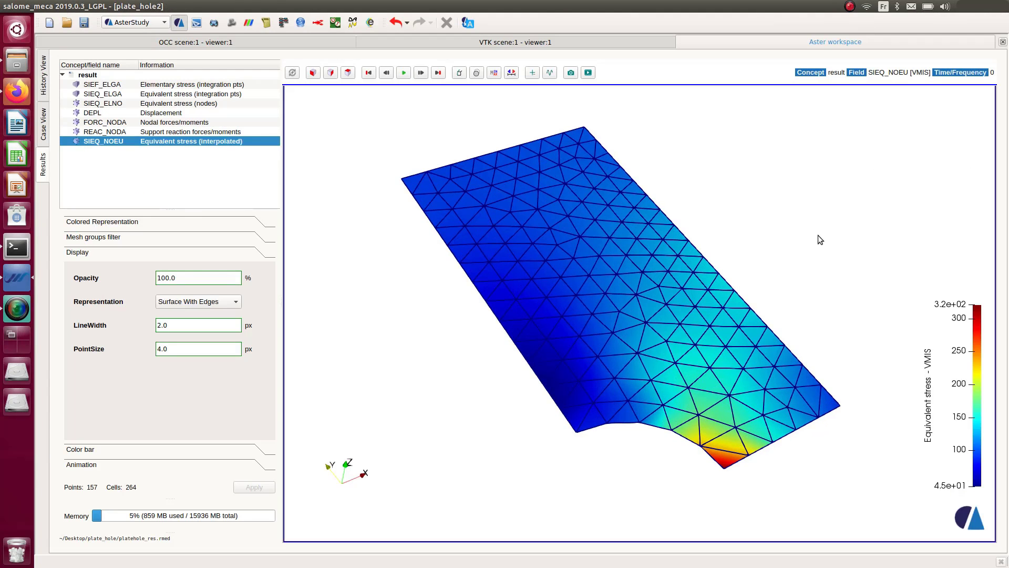
scroll(822, 234, "up", 4)
mouse_move(821, 235)
left_mouse_down()
mouse_move(821, 169)
mouse_move(815, 234)
left_mouse_up()
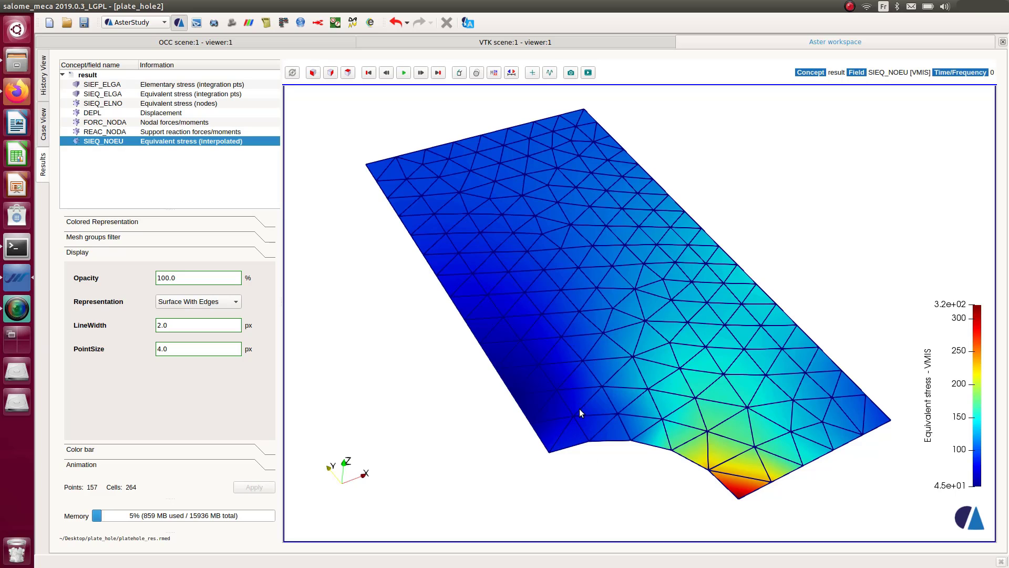
Return to the case data and add a second Set output results command to Stage_1's Output section
left_click(43, 118)
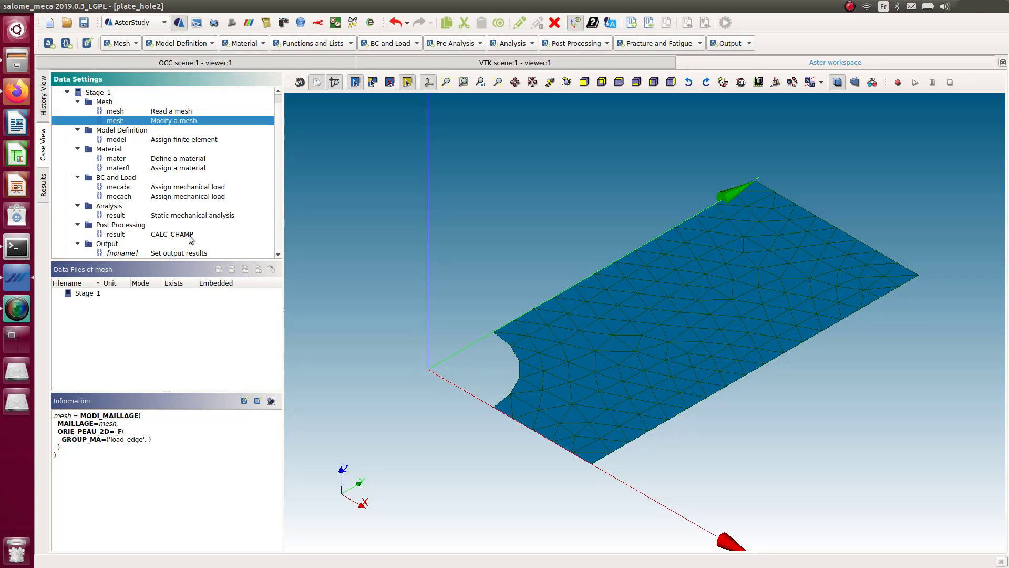
left_click(178, 254)
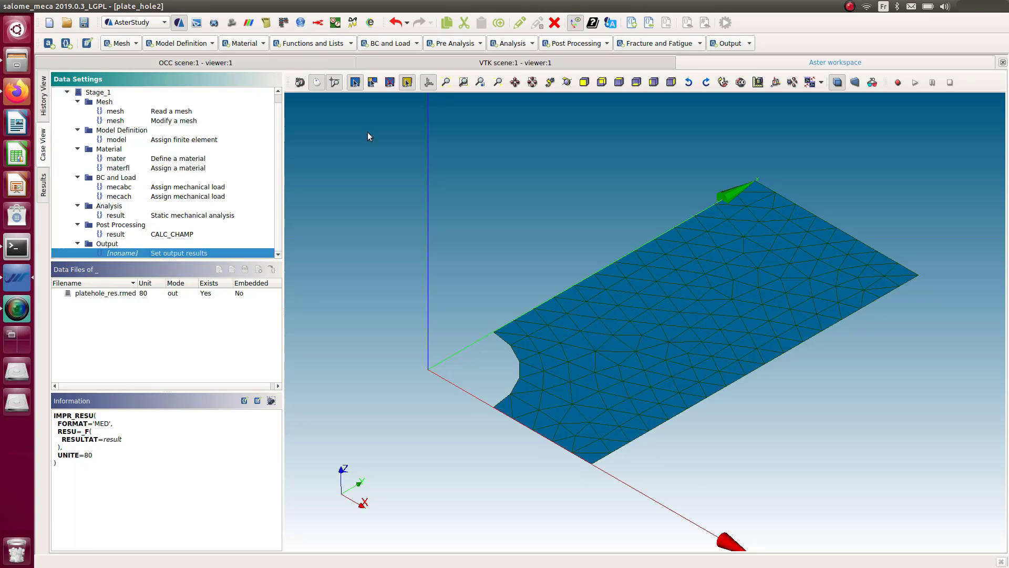
left_click(731, 45)
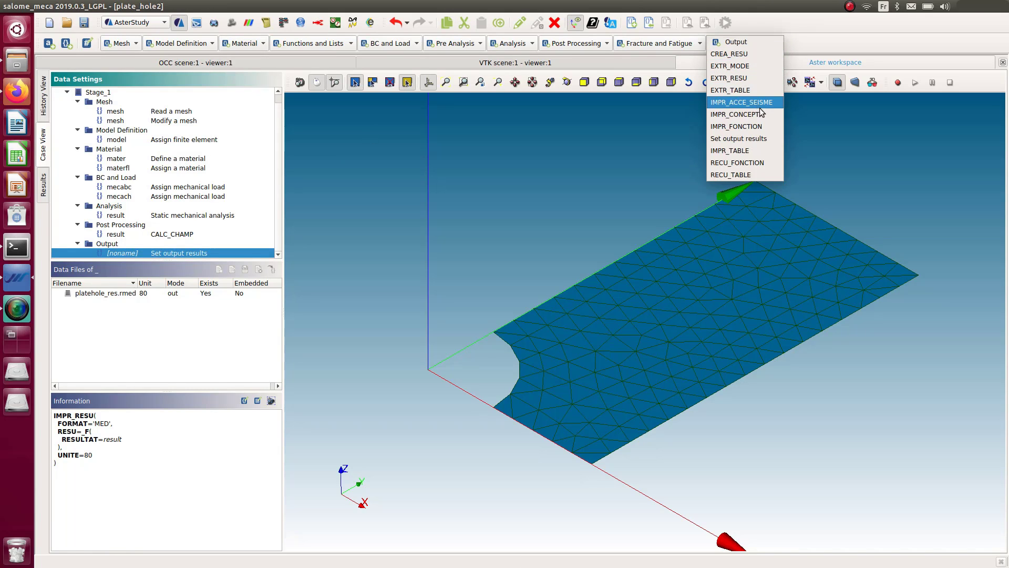
left_click(740, 140)
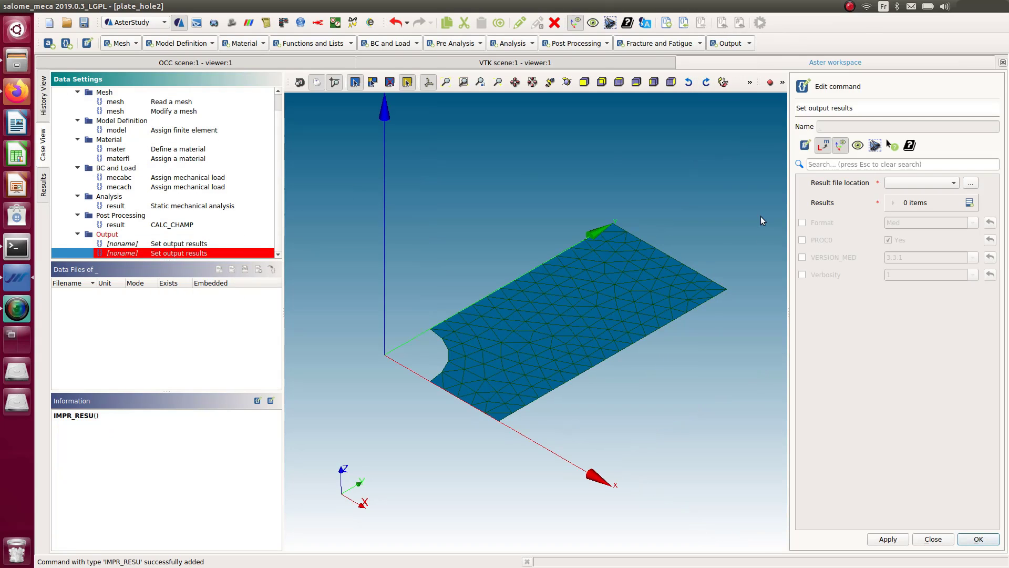
Enable the format option of the new output command and set it to Result
left_click(970, 183)
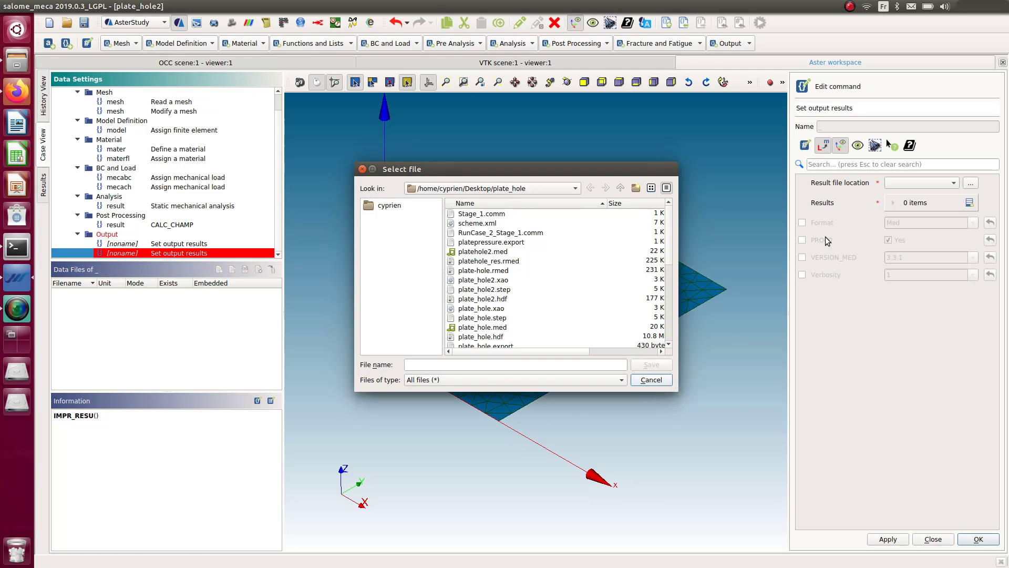
key("Escape")
left_click(802, 223)
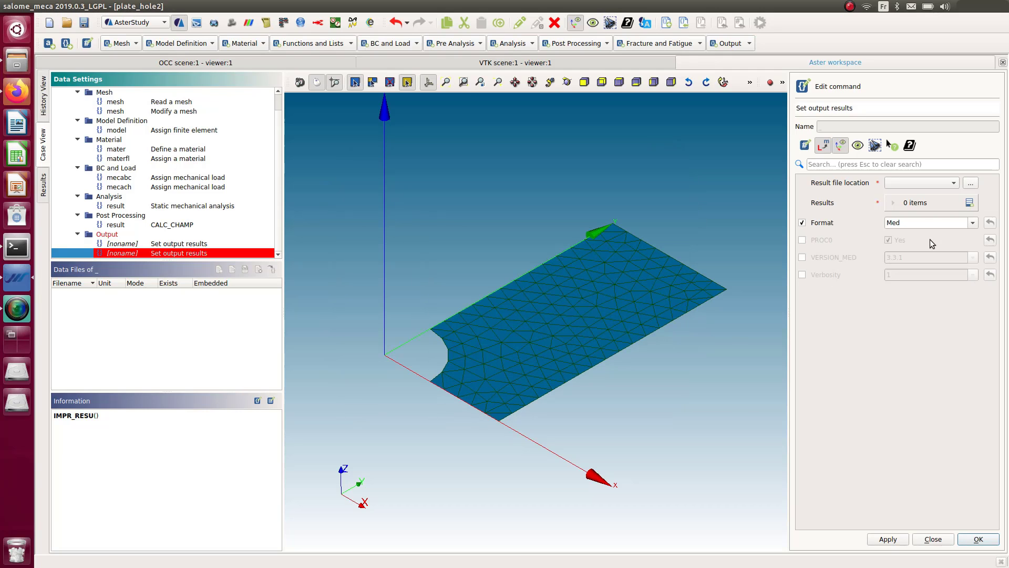
left_click(972, 223)
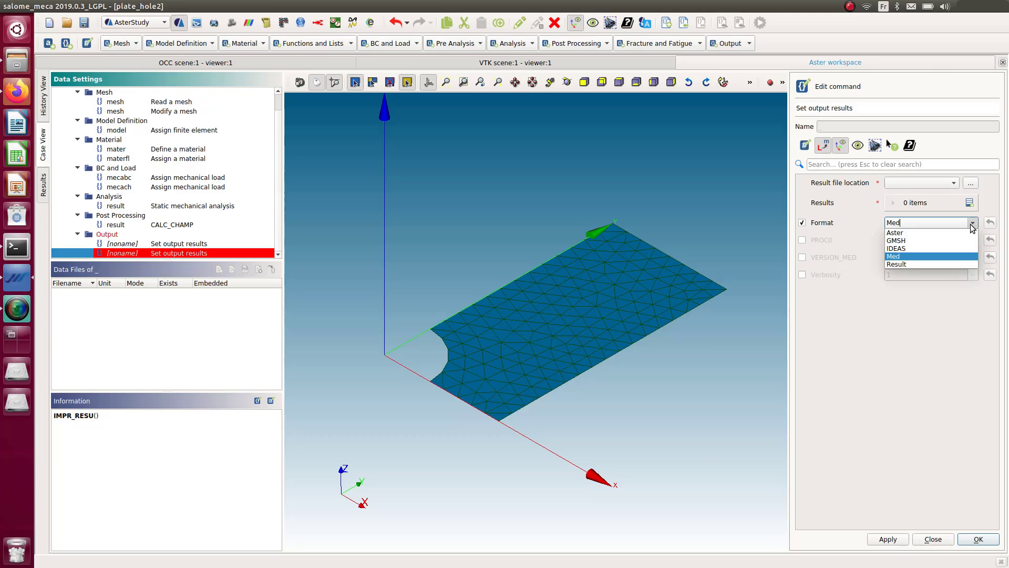
left_click(913, 264)
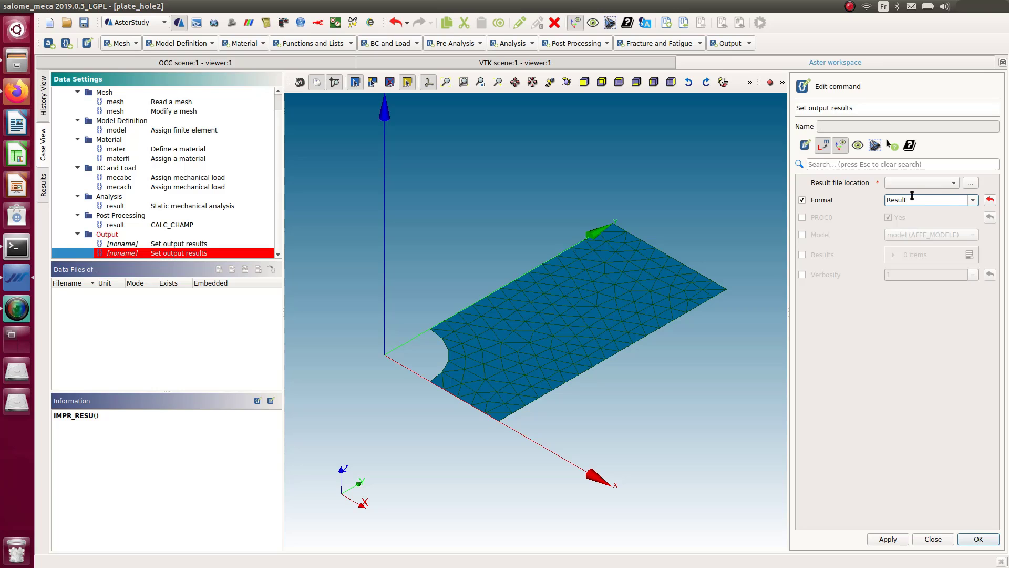
Set the new output command's result file to platehole.resu in the plate_hole folder
left_click(970, 184)
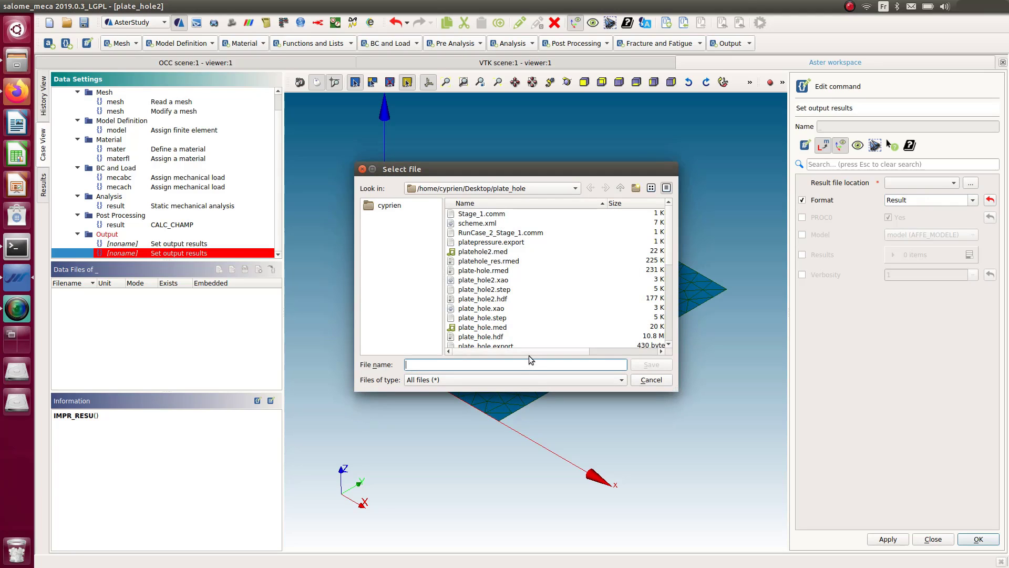
type("plat")
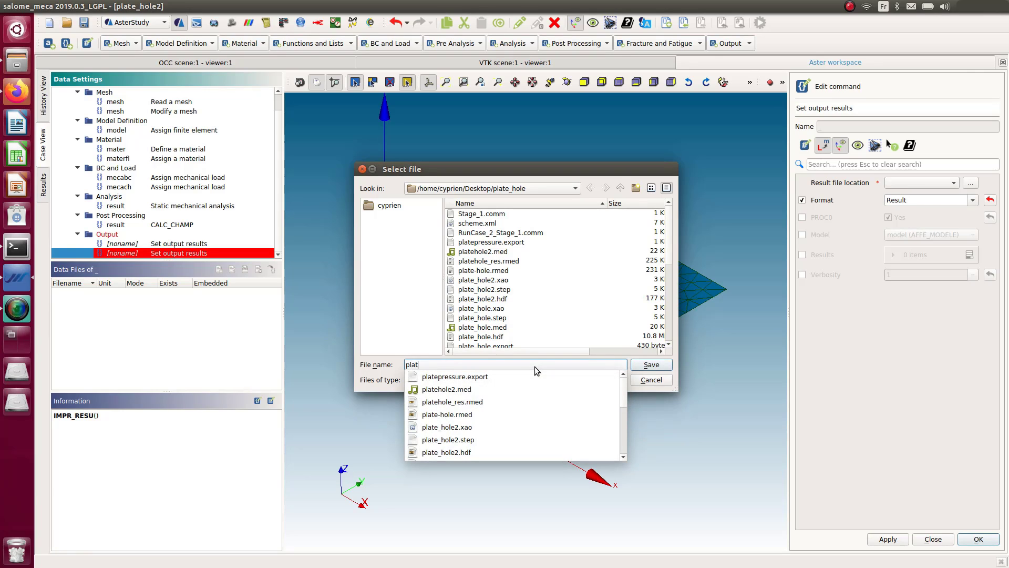
type("ehole")
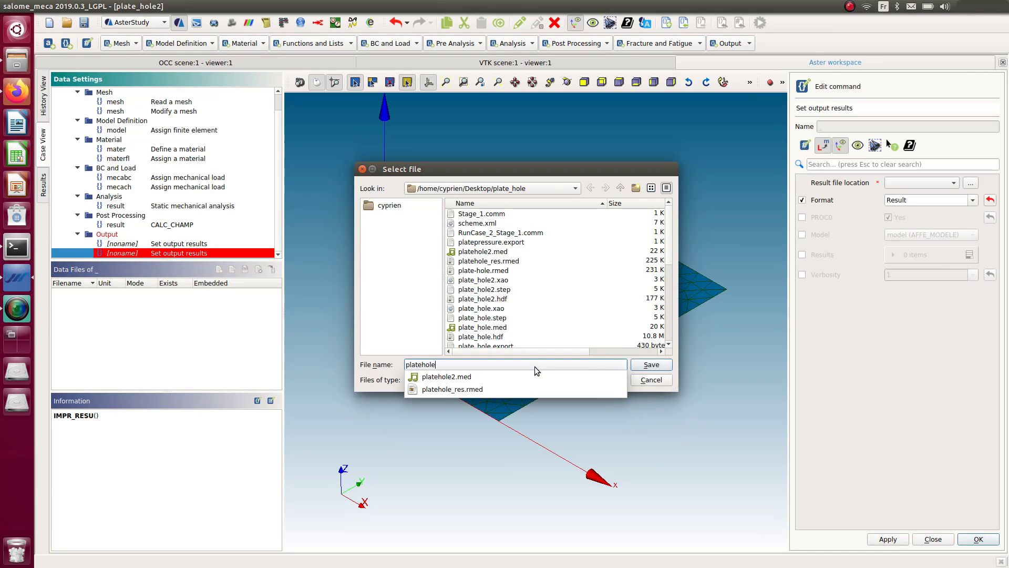
type(".res")
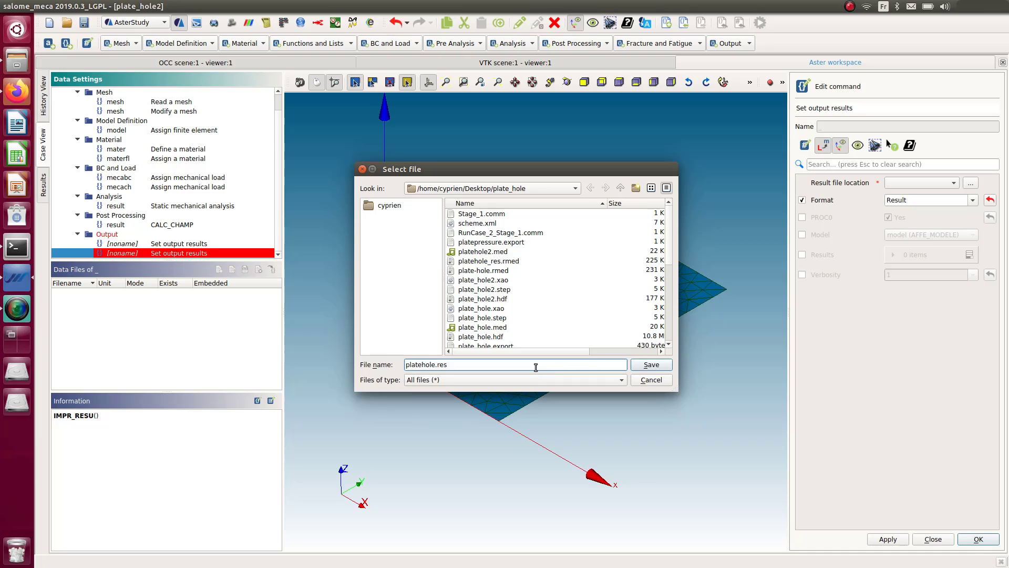
type("u")
left_click(647, 364)
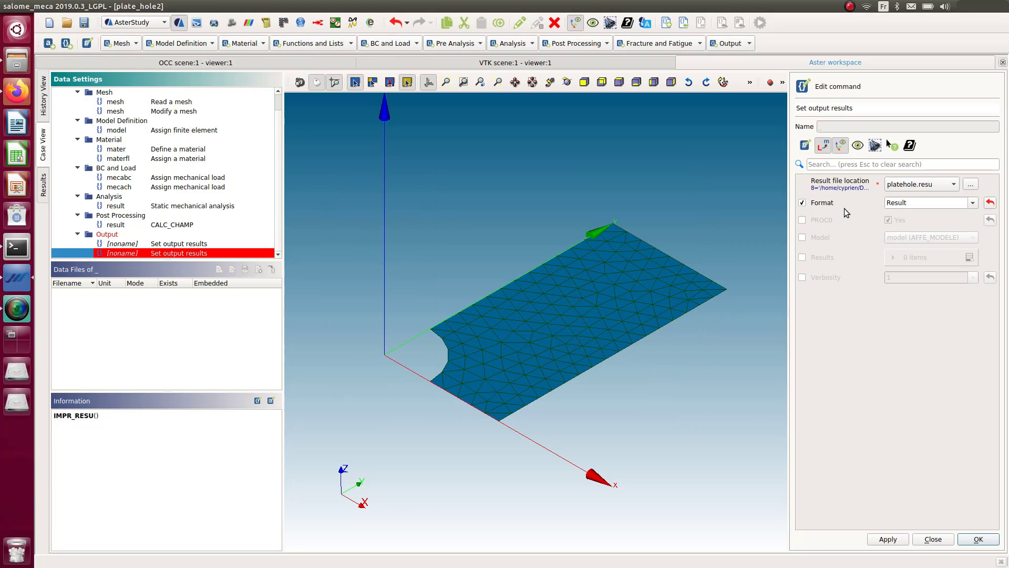
Enable the Results option of the new output command and add one result item to it
left_click(802, 257)
left_click(969, 257)
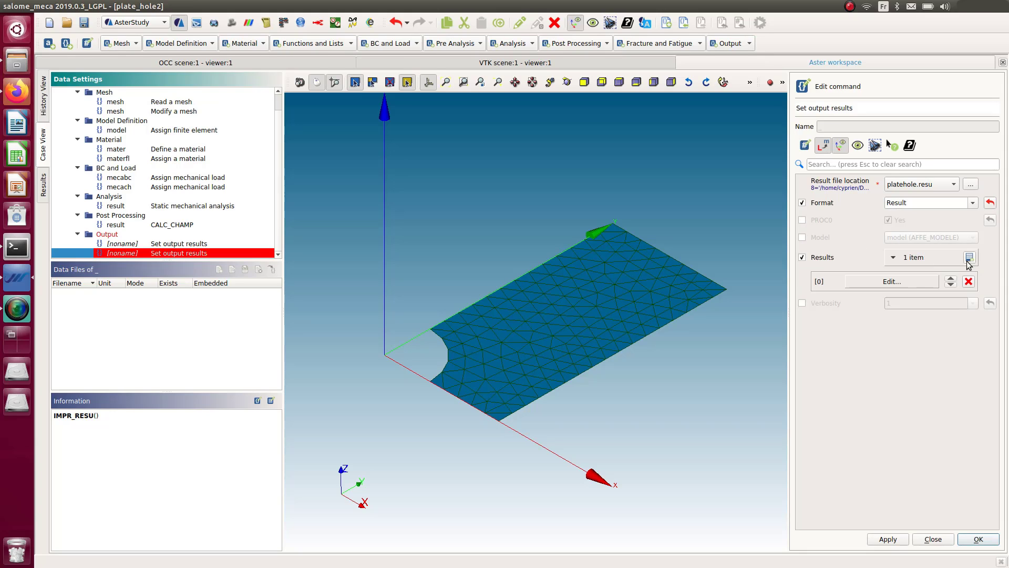
Open the first Results item of the output command and enable Result using the MECA_STATIQUE result
left_click(919, 281)
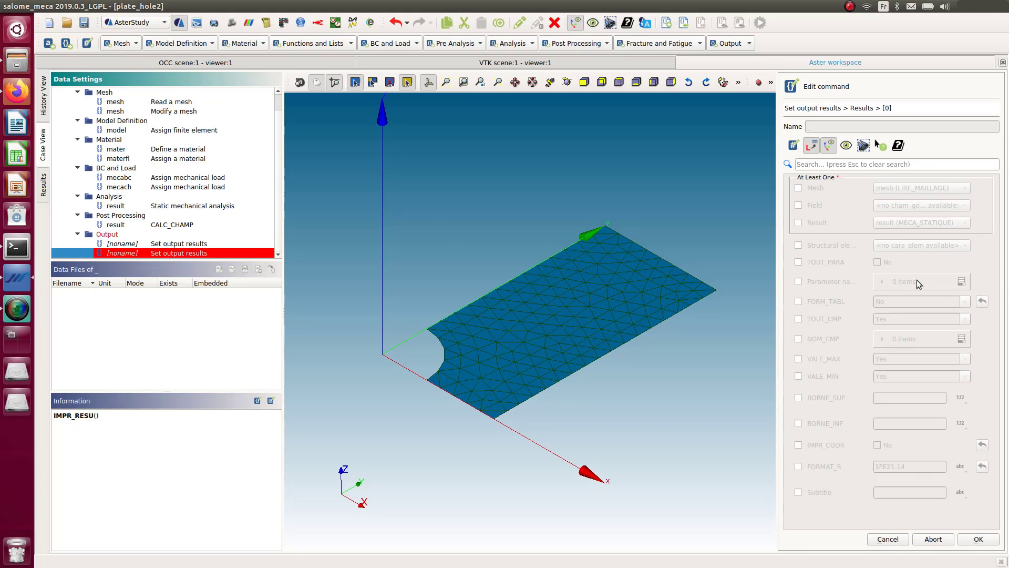
left_click(798, 222)
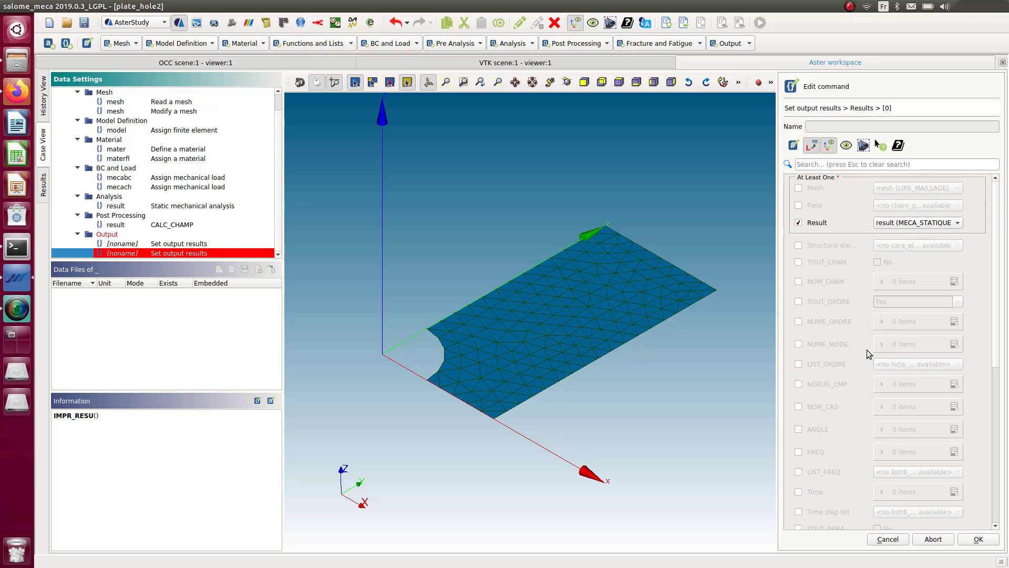
Look through the optional parameters available for this result item, from the field names down to the value limits and format
scroll(834, 368, "down", 3)
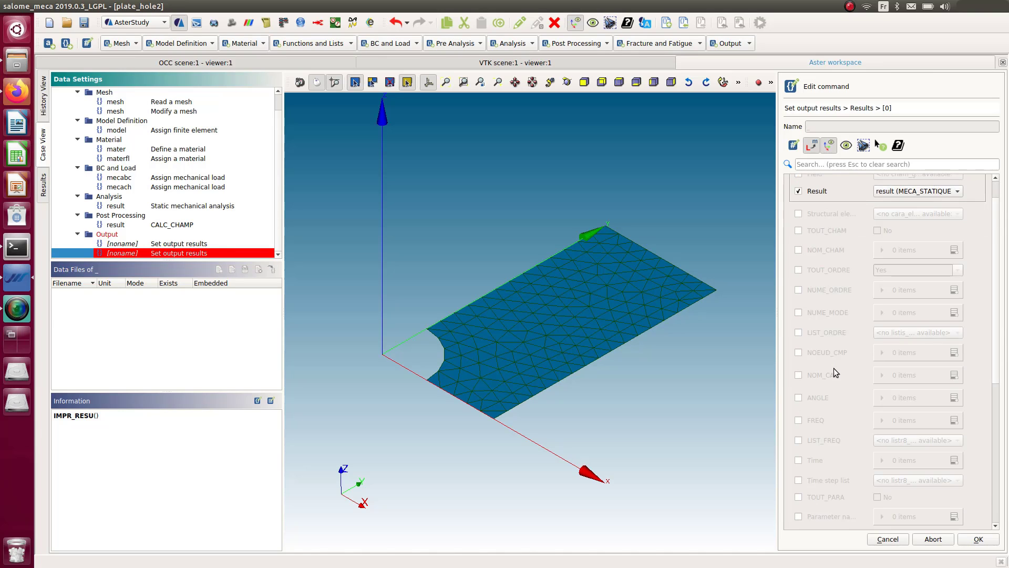
scroll(821, 363, "up", 3)
scroll(823, 363, "down", 9)
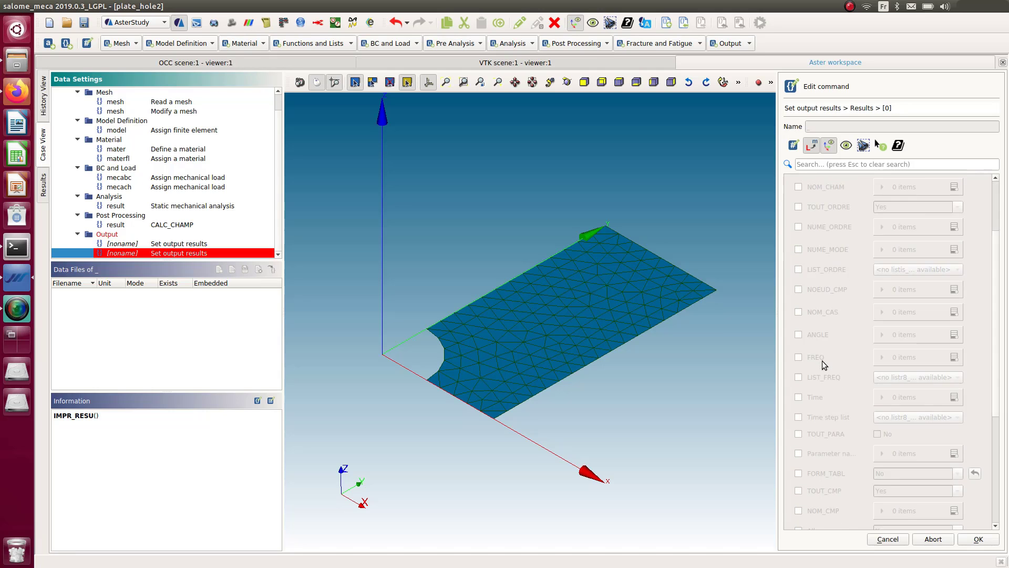
scroll(822, 363, "down", 5)
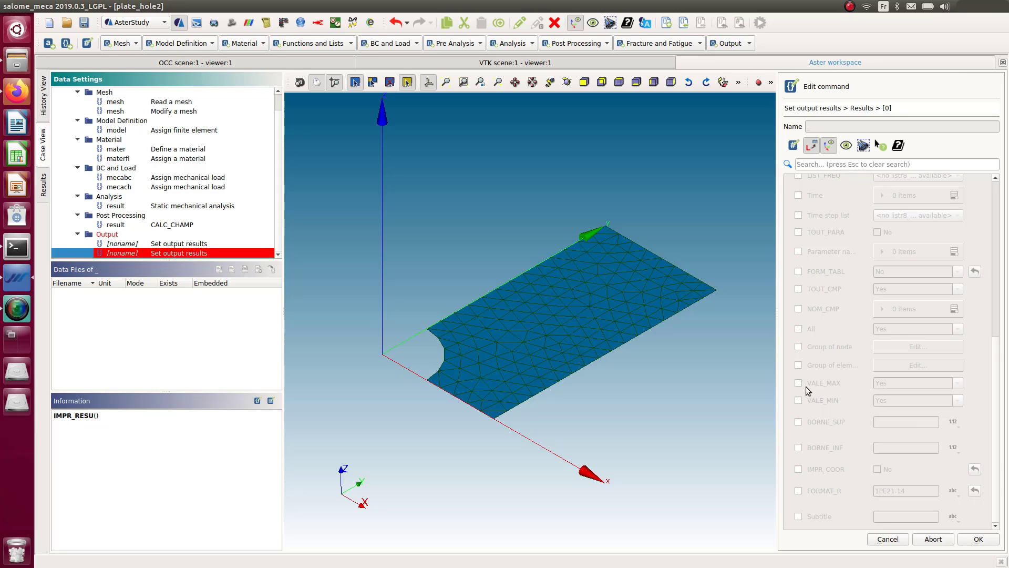
scroll(808, 385, "up", 4)
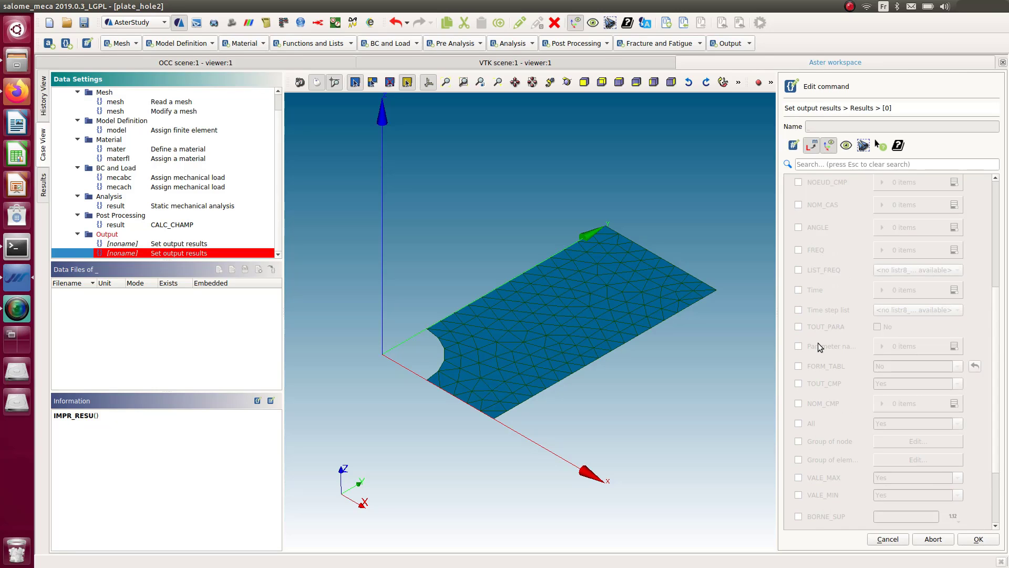
scroll(818, 344, "up", 7)
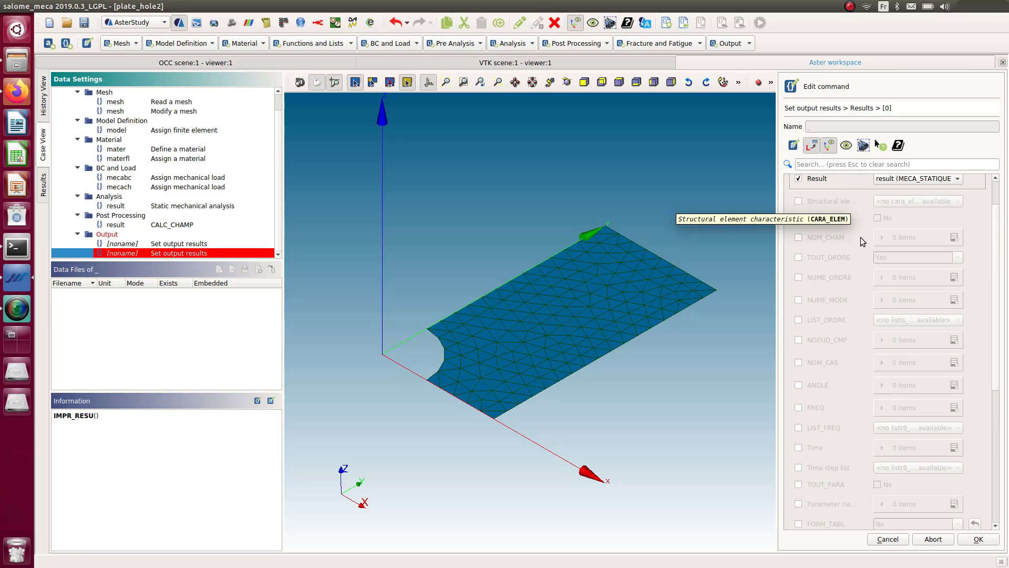
scroll(837, 377, "down", 3)
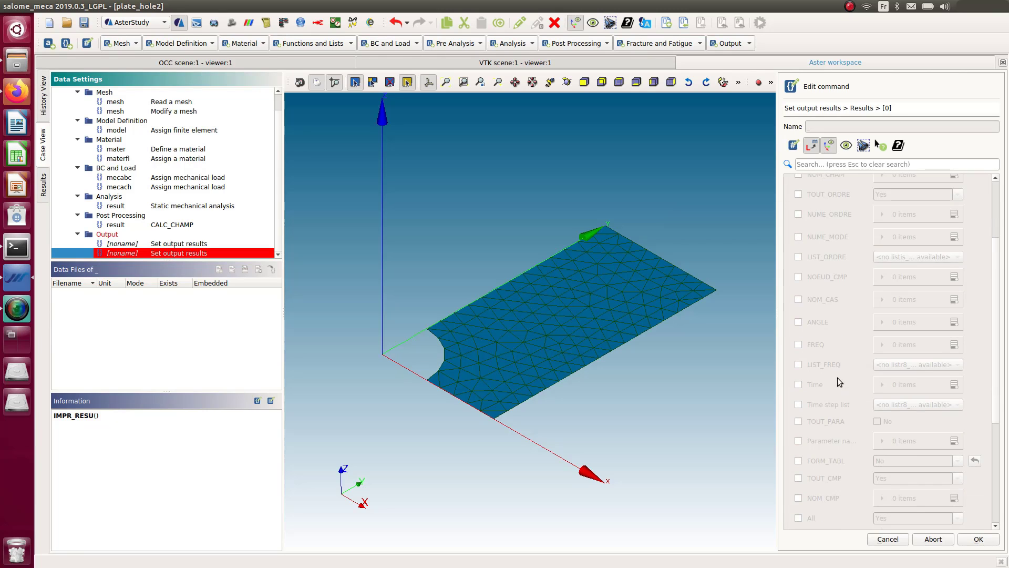
scroll(818, 411, "down", 4)
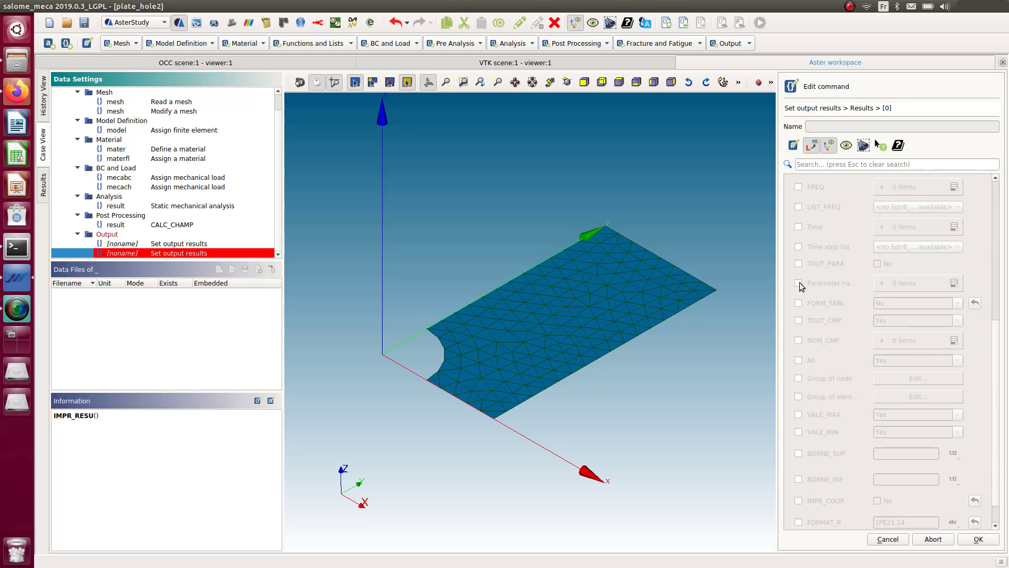
scroll(803, 288, "up", 5)
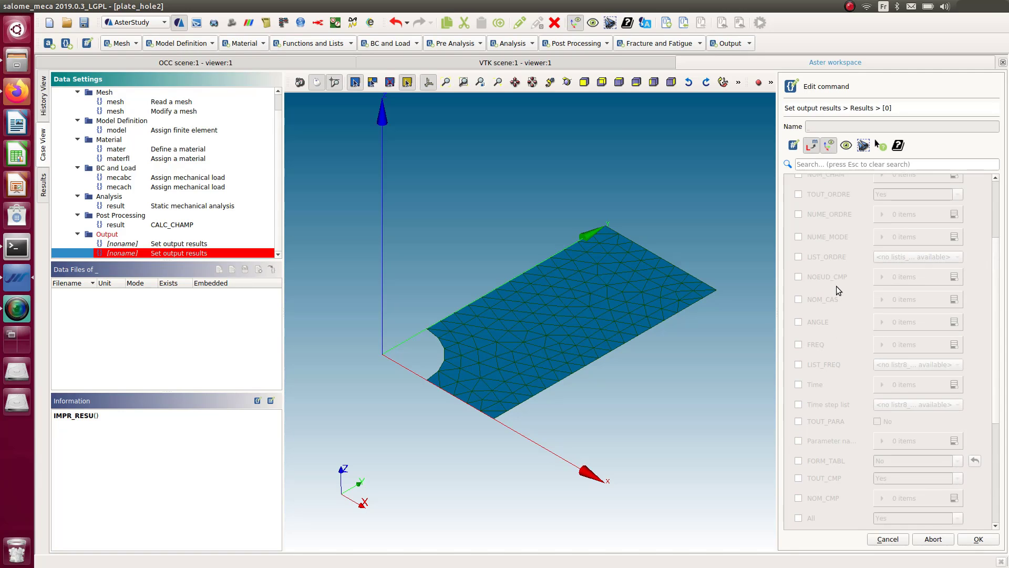
scroll(812, 267, "up", 3)
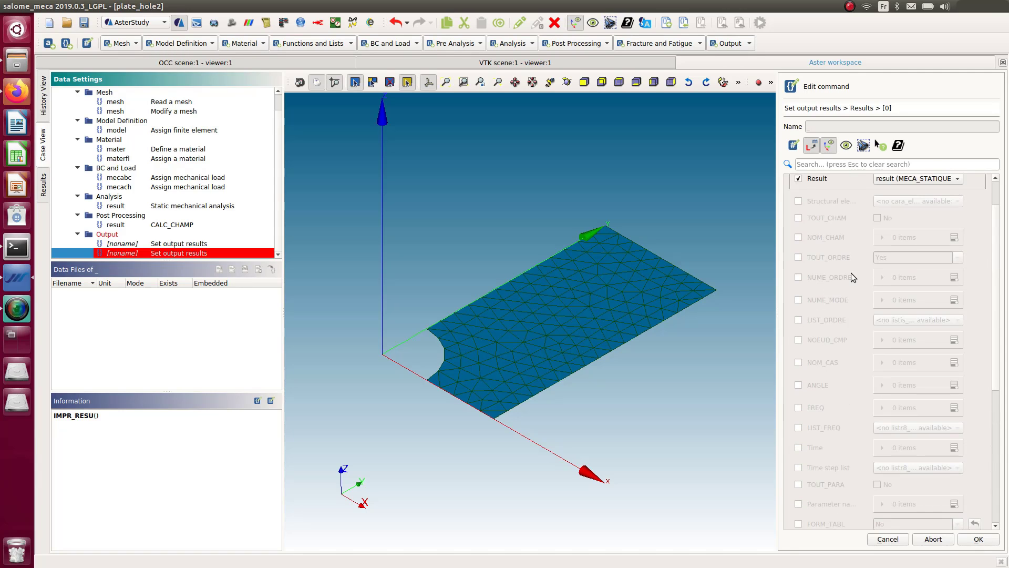
Enable NOM_CHAM for the result item and add one entry set to SIEQ_NOEU
left_click(797, 268)
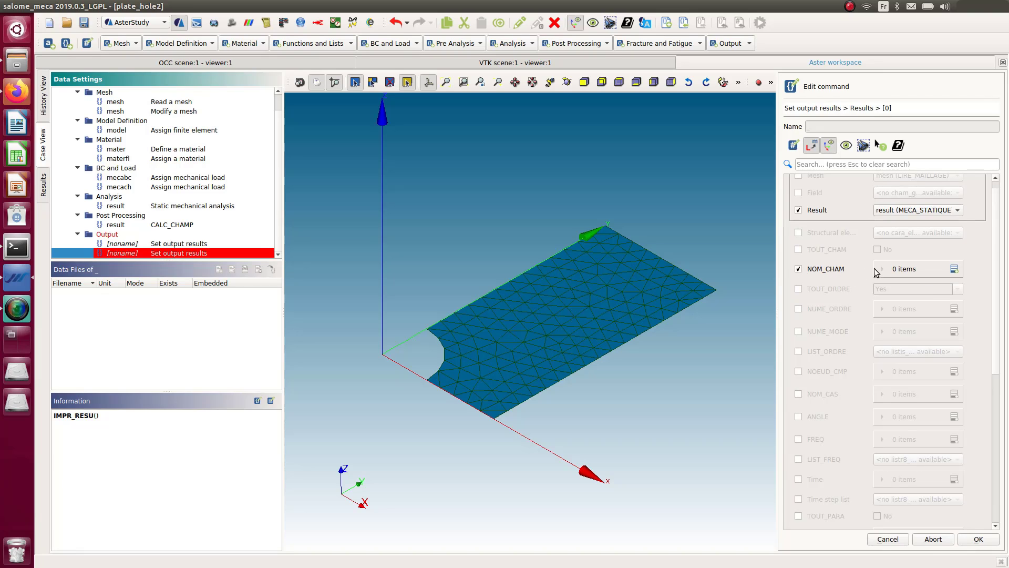
left_click(957, 270)
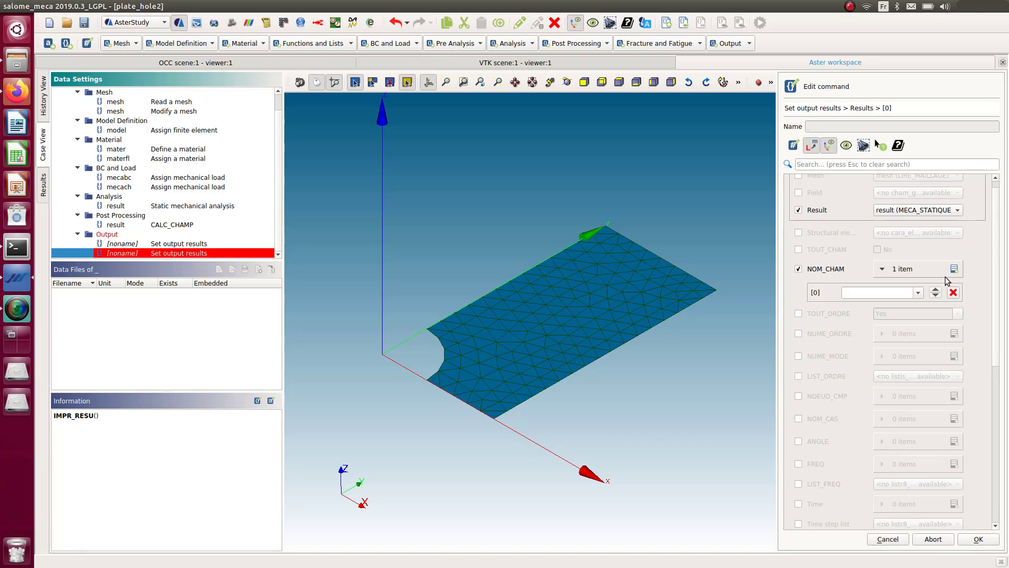
left_click(917, 293)
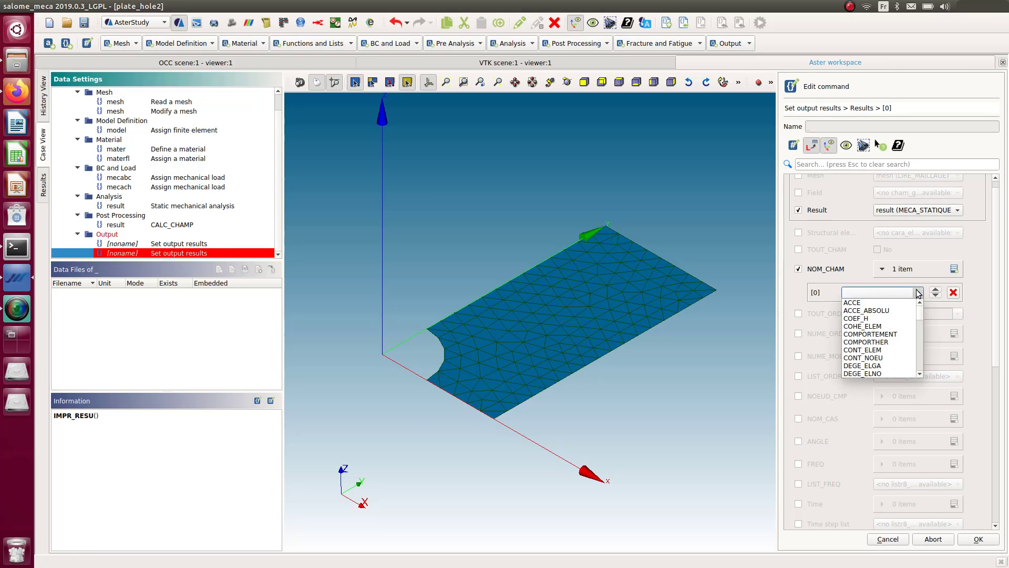
scroll(897, 323, "down", 5)
left_click_drag(922, 317, 919, 343)
scroll(887, 340, "down", 3)
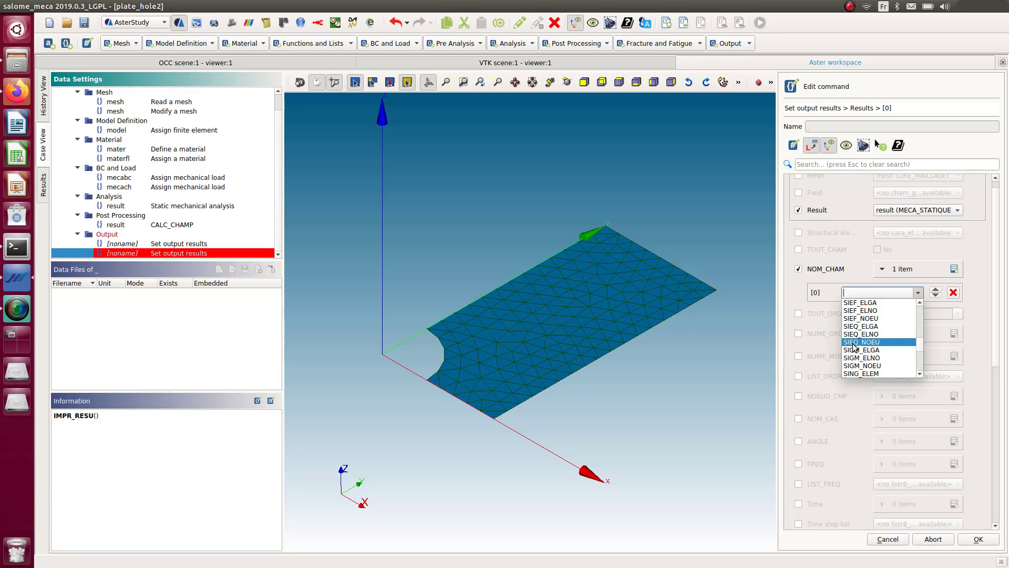
left_click(853, 343)
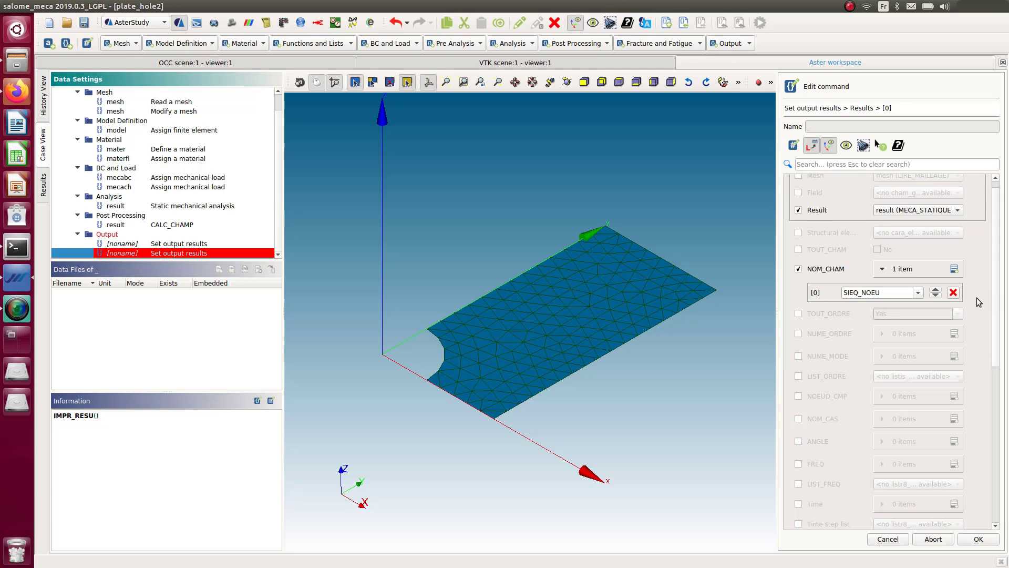
Enable VALE_MAX with the value Yes and accept both the result item and the Set output results command
scroll(977, 297, "down", 4)
scroll(977, 298, "down", 3)
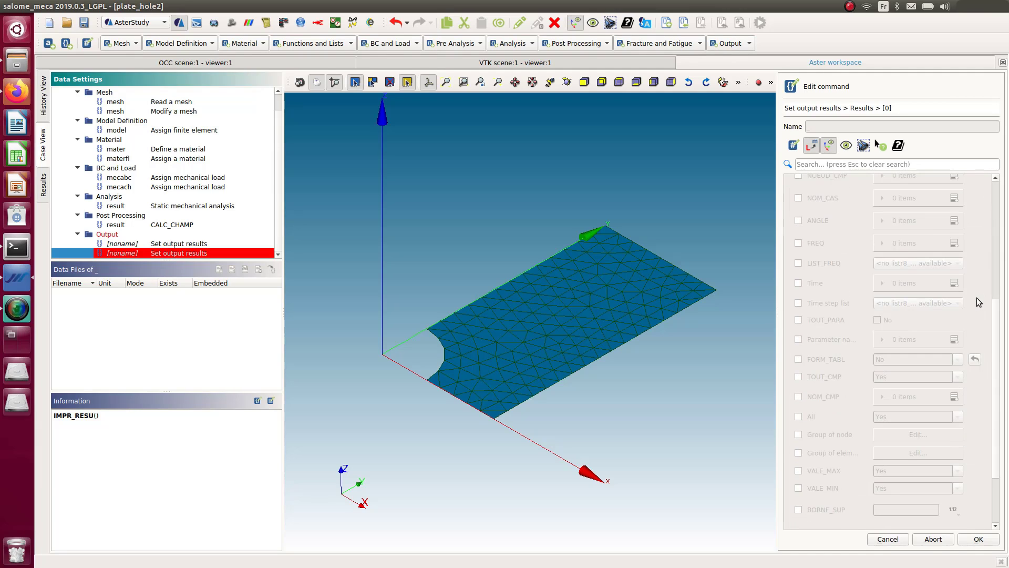
scroll(976, 298, "down", 3)
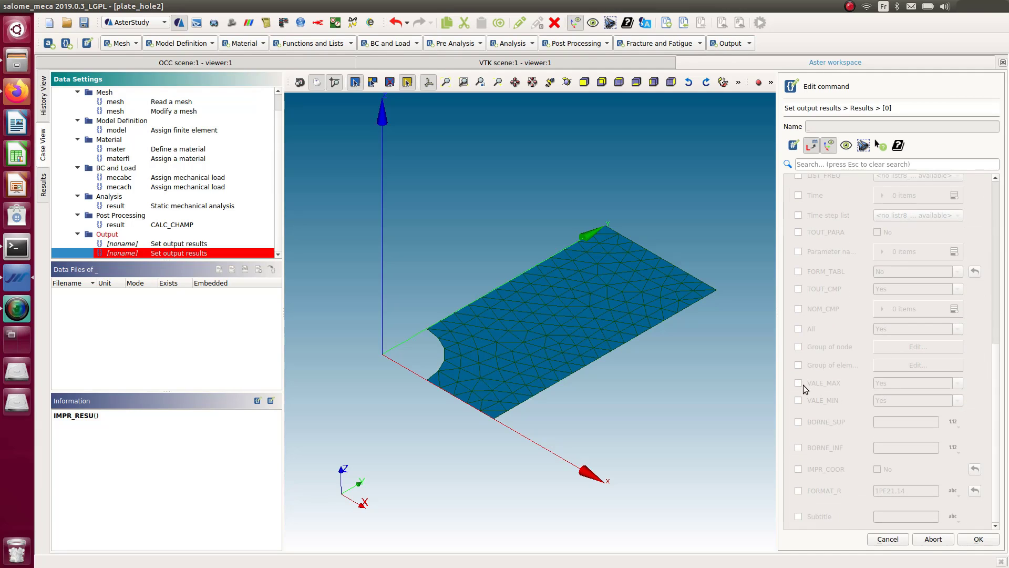
left_click(800, 384)
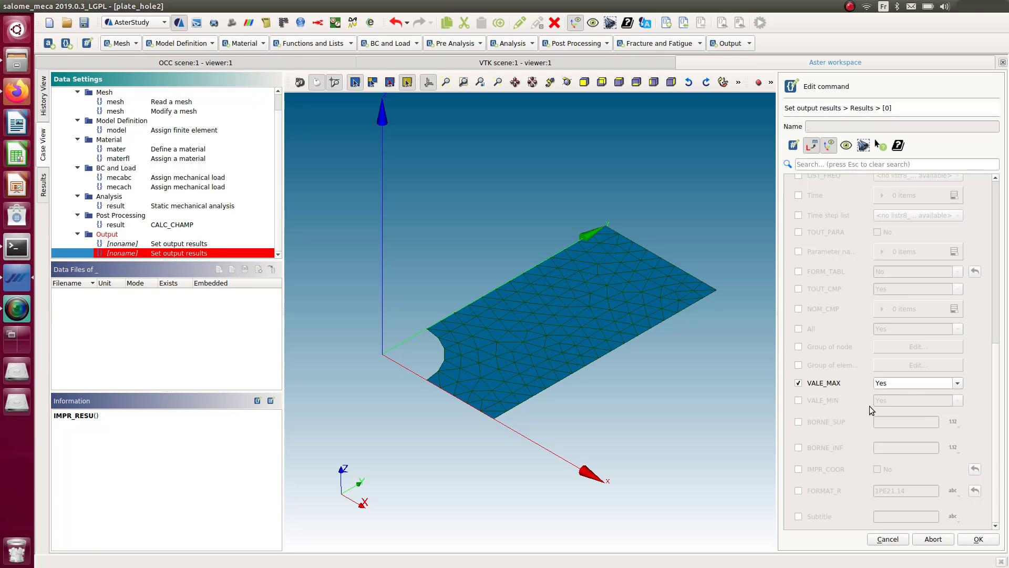
left_click(986, 547)
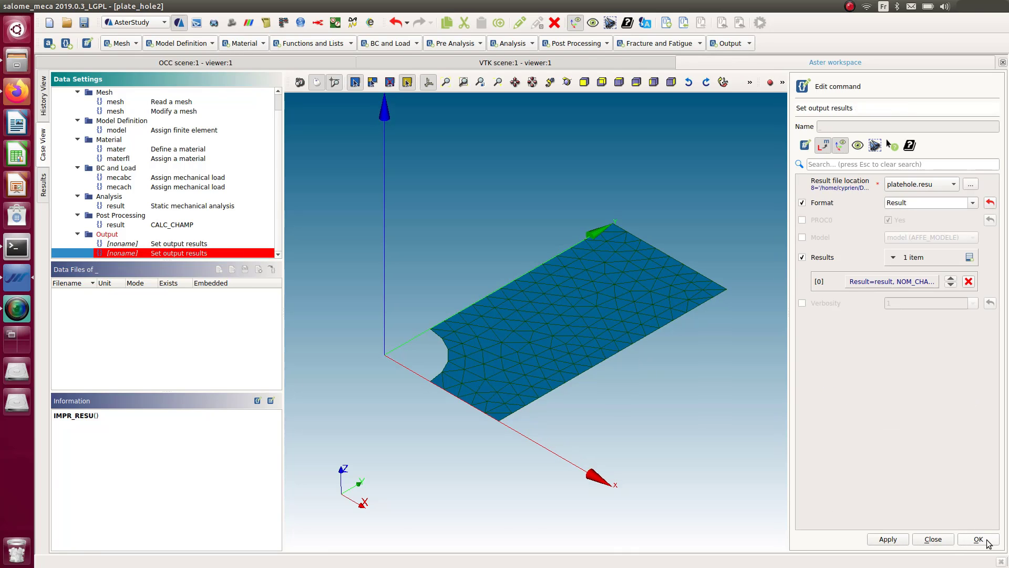
left_click(978, 539)
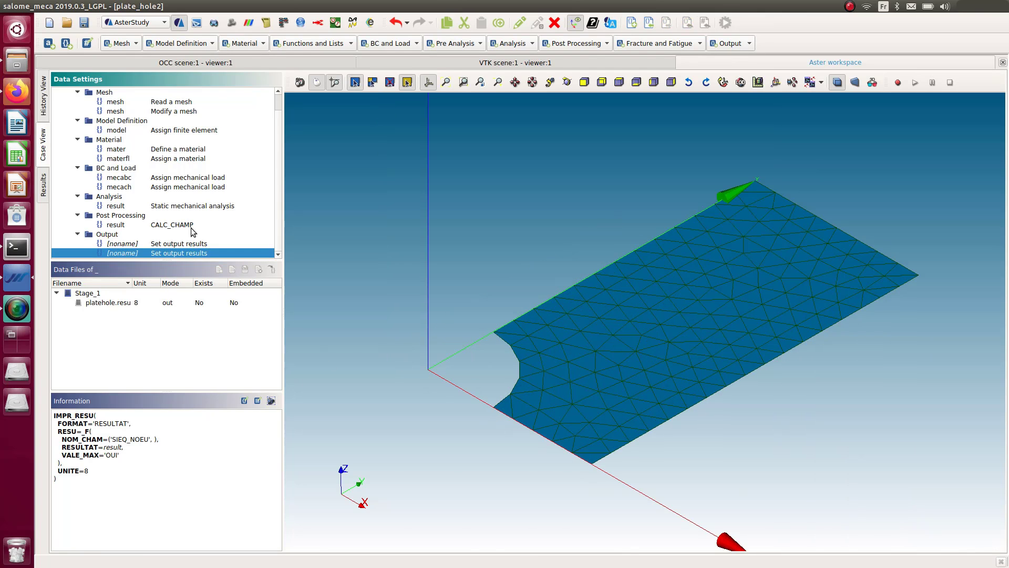
Save the study and run CurrentCase as RunCase_2 on localhost
left_click(84, 24)
left_click(45, 108)
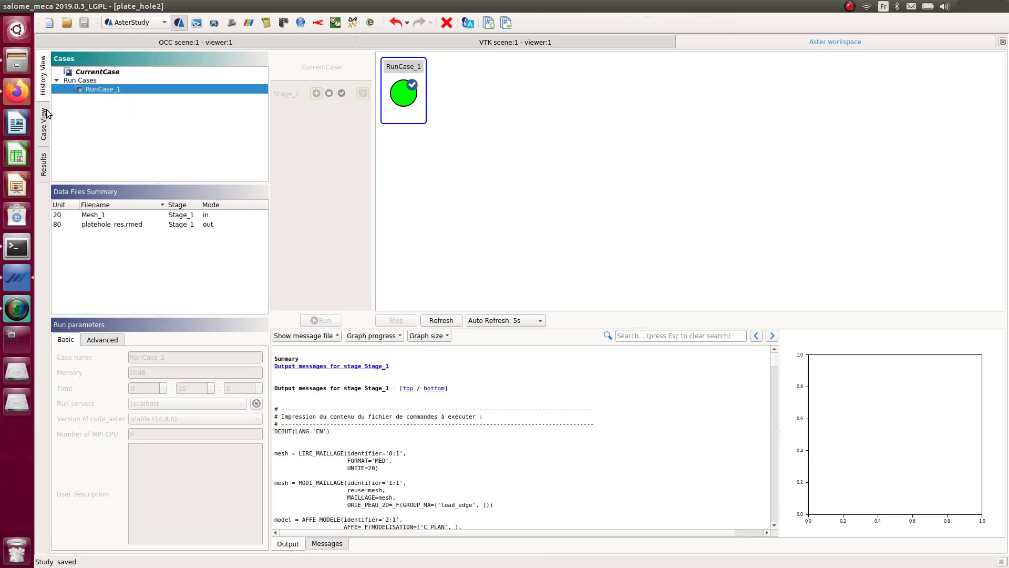
left_click(91, 74)
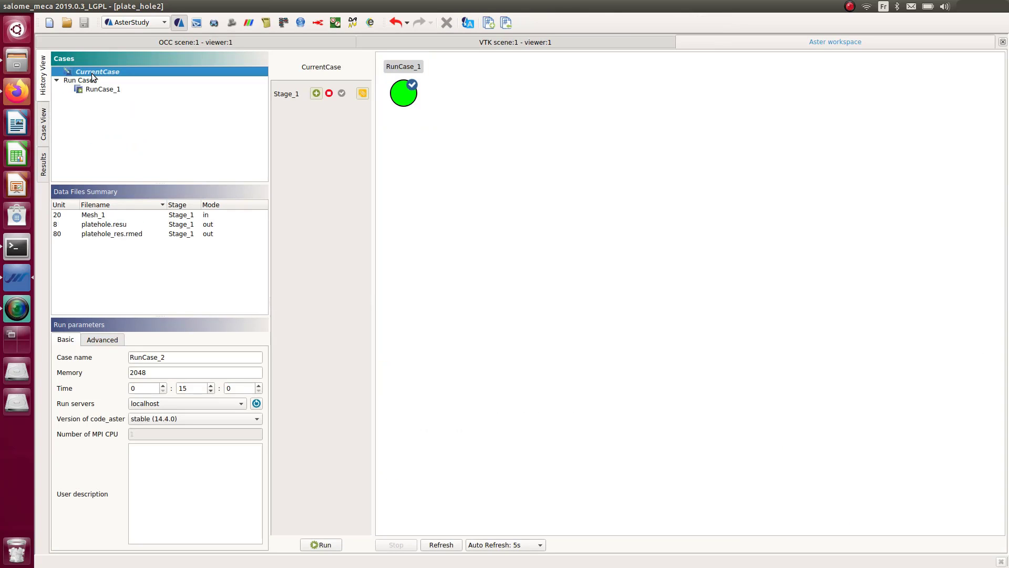
left_click(320, 545)
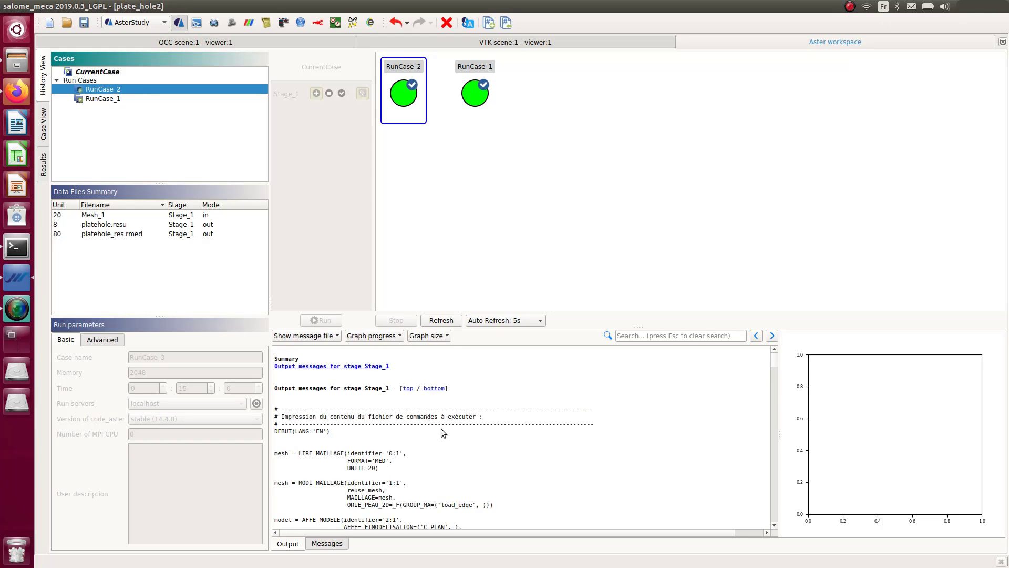
Skim the RunCase_2 output messages, then locate platehole.resu in its plate_hole folder and open it in the text editor
scroll(440, 431, "down", 10)
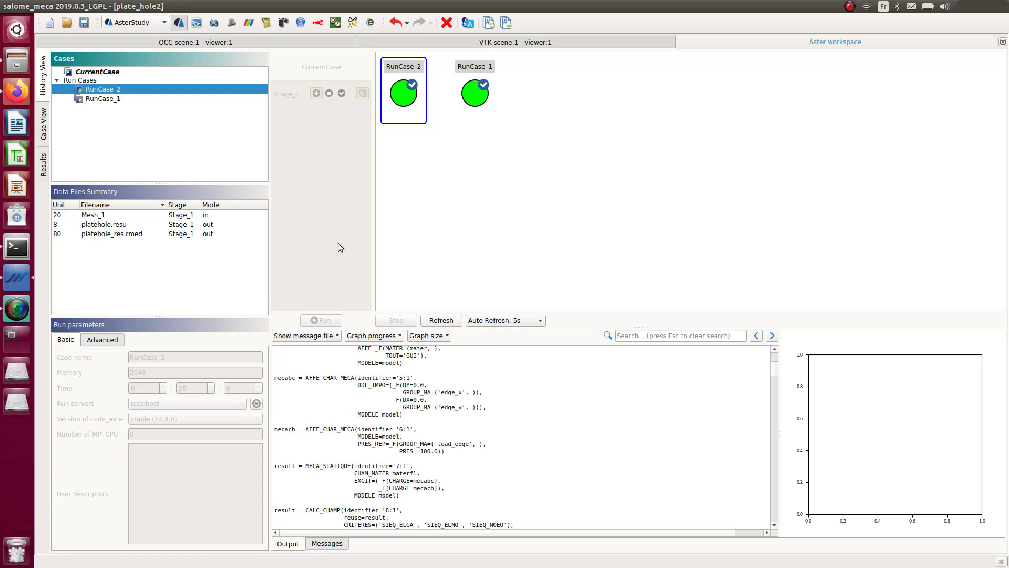
left_click(109, 225)
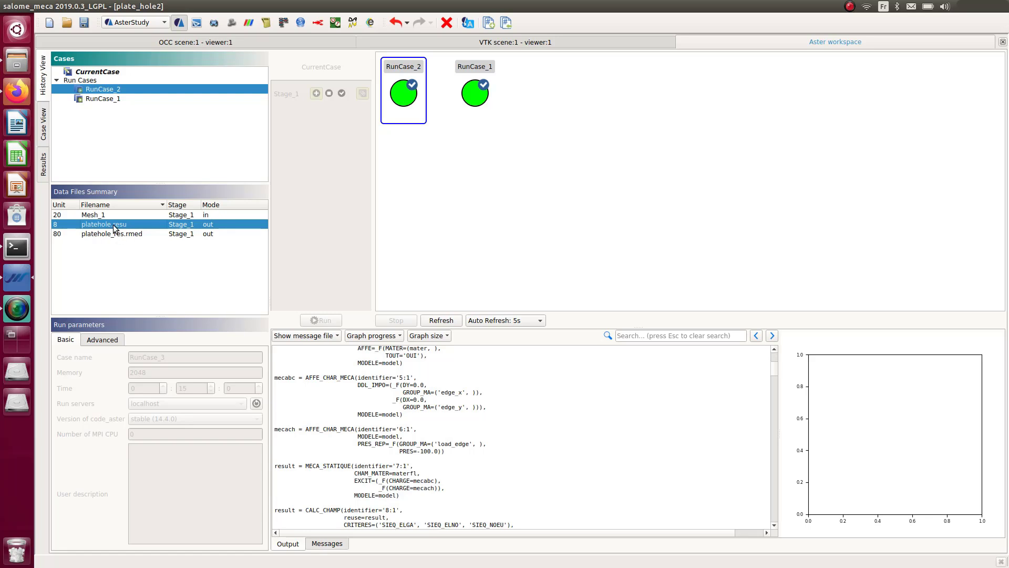
right_click(114, 227)
left_click(137, 267)
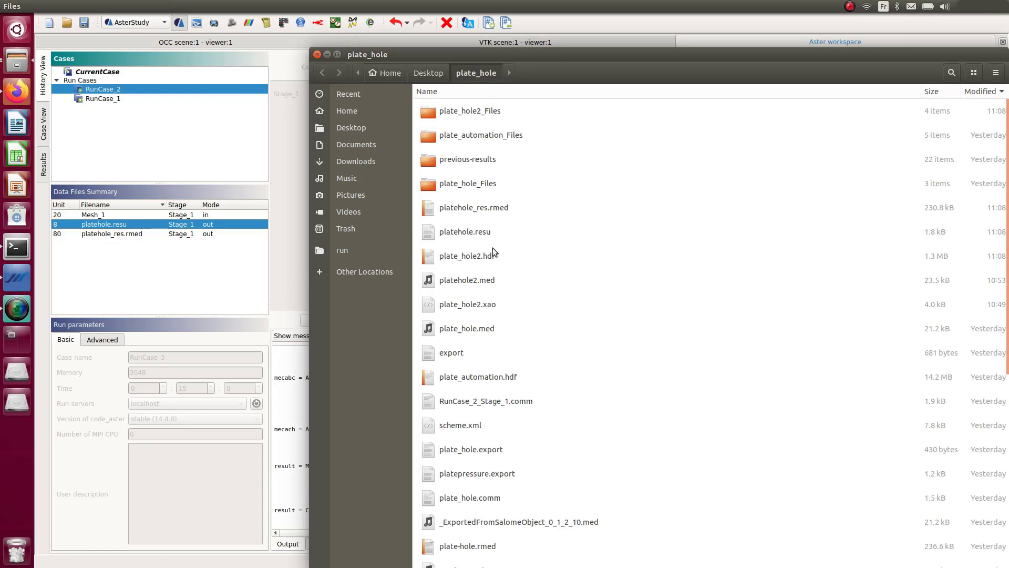
left_click(484, 234)
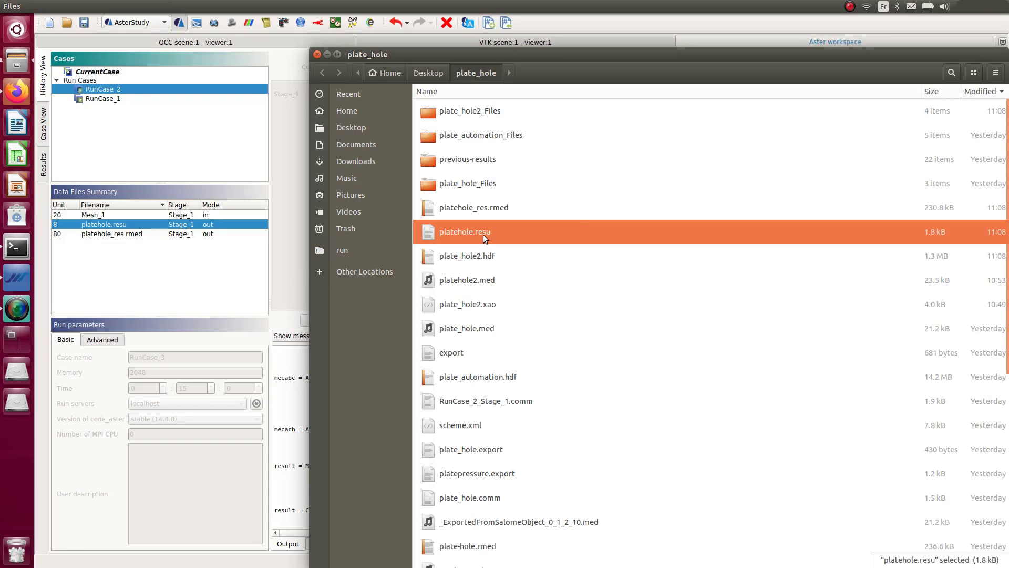
double_click(484, 233)
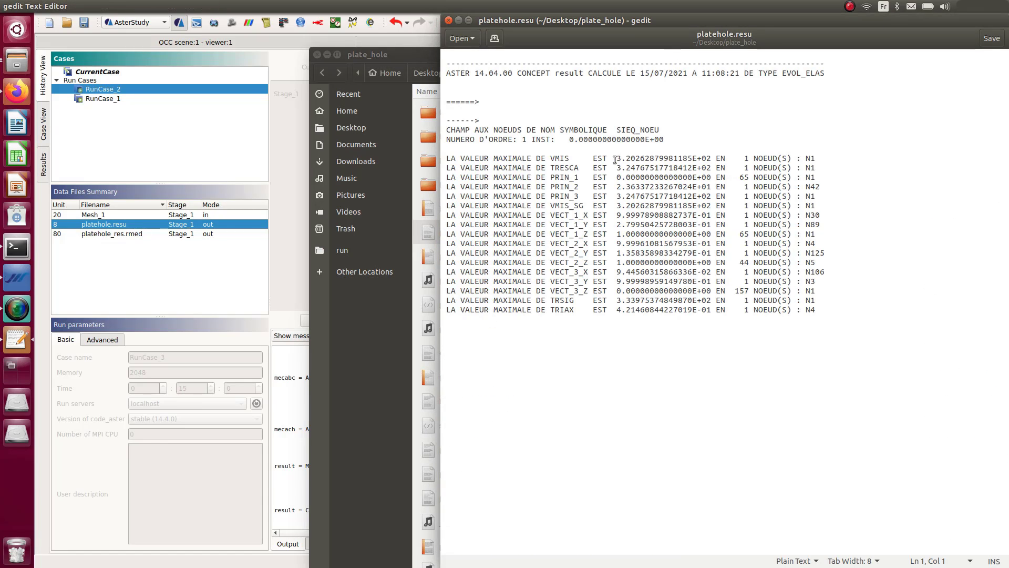
Read the maximum VMIS value and its node in platehole.resu
left_click_drag(619, 158, 796, 158)
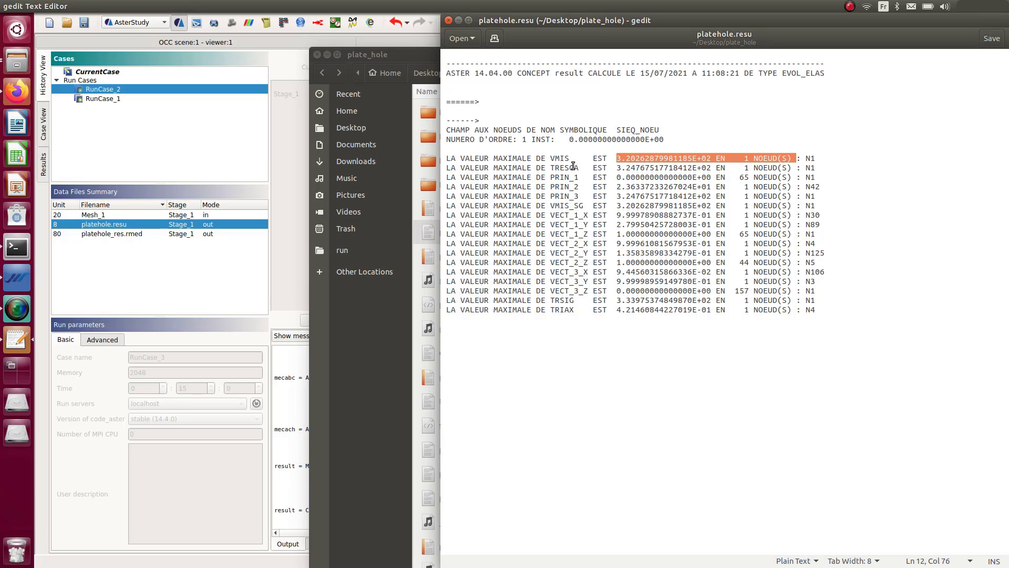
left_click(805, 156)
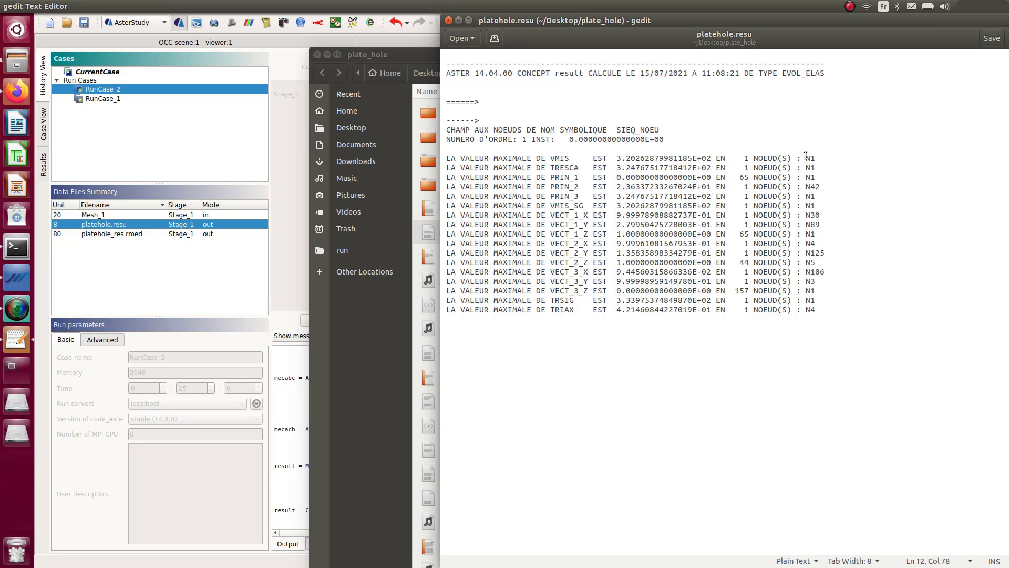
left_click_drag(823, 156, 408, 43)
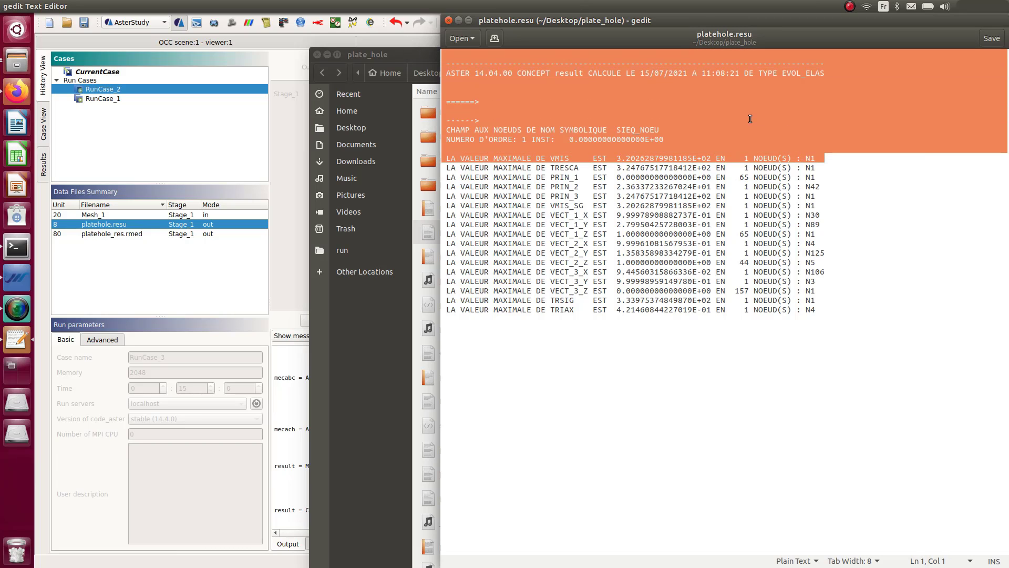
left_click(611, 147)
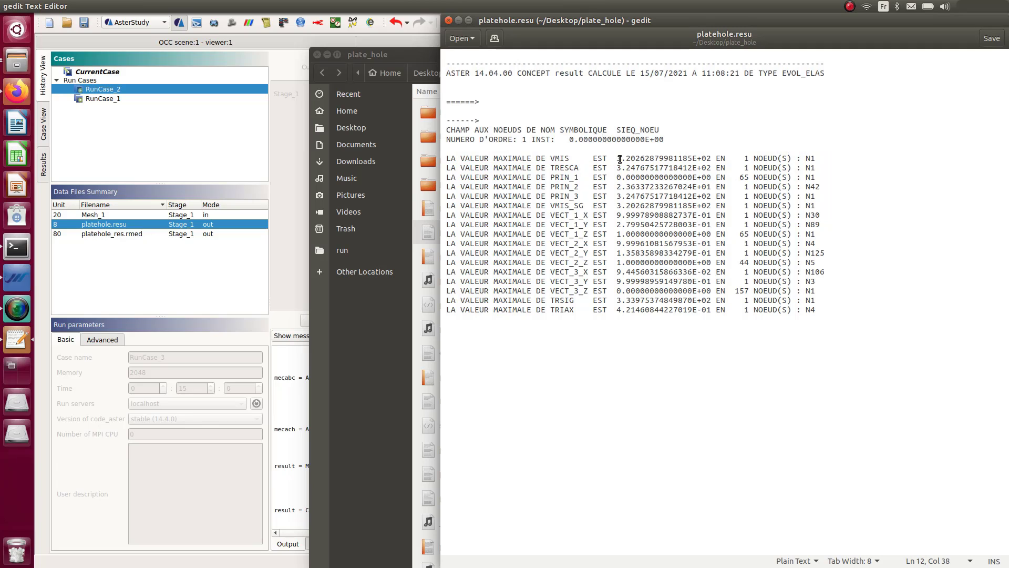
left_click_drag(617, 158, 712, 159)
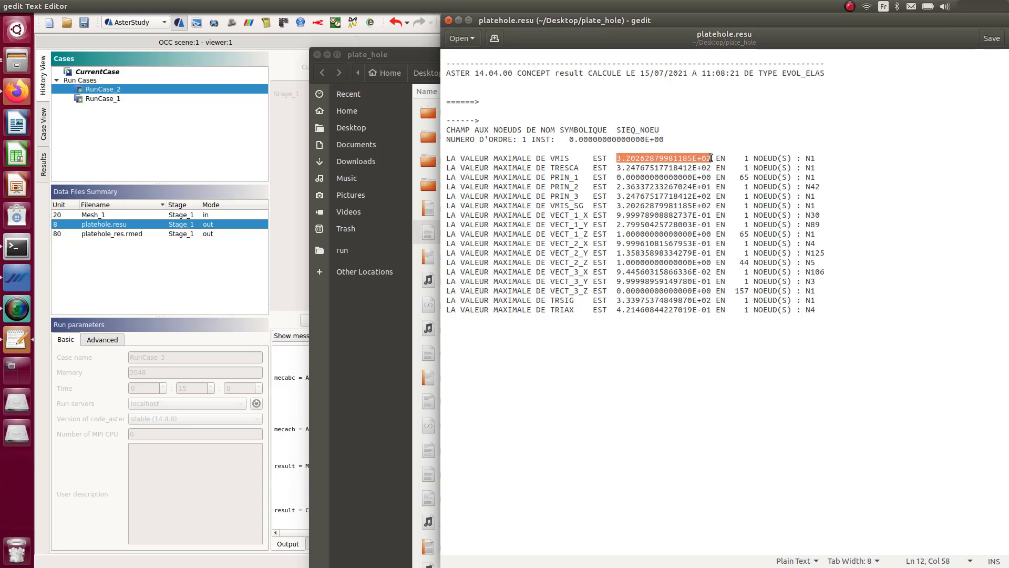
left_click(701, 129)
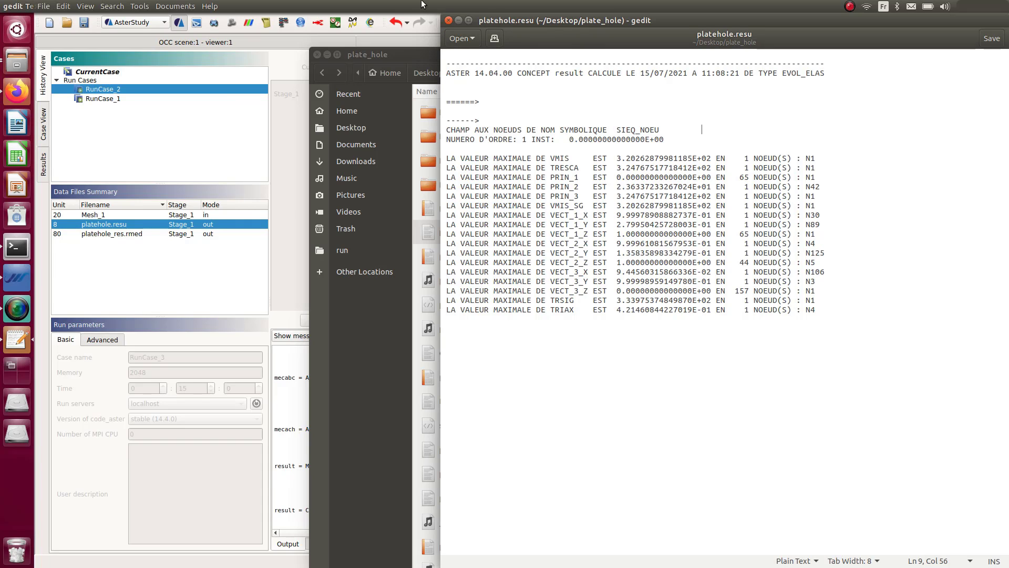
Close platehole.resu, minimize the plate_hole folder window and return to the AsterStudy Case View
left_click(449, 21)
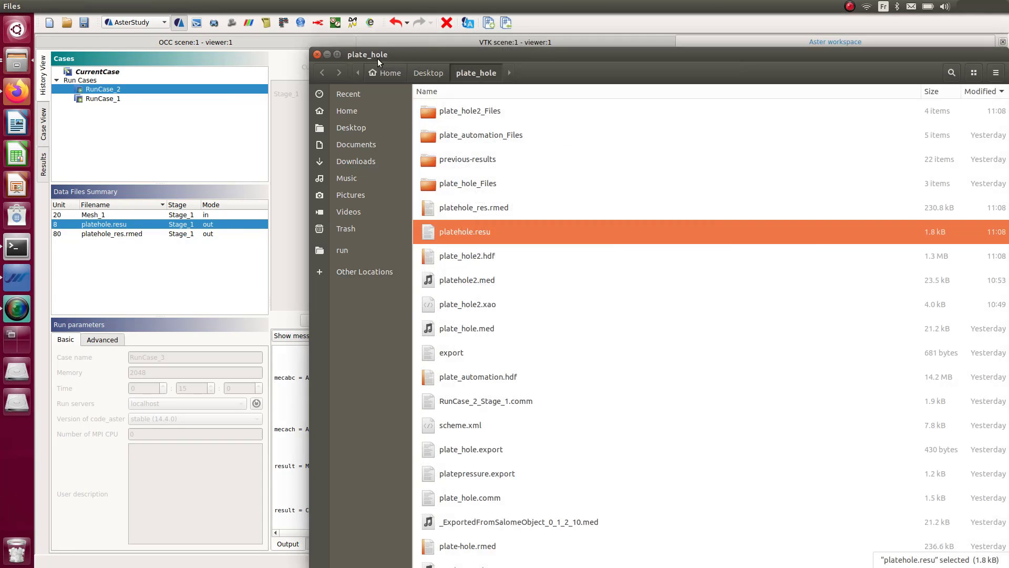
left_click(330, 54)
left_click(506, 205)
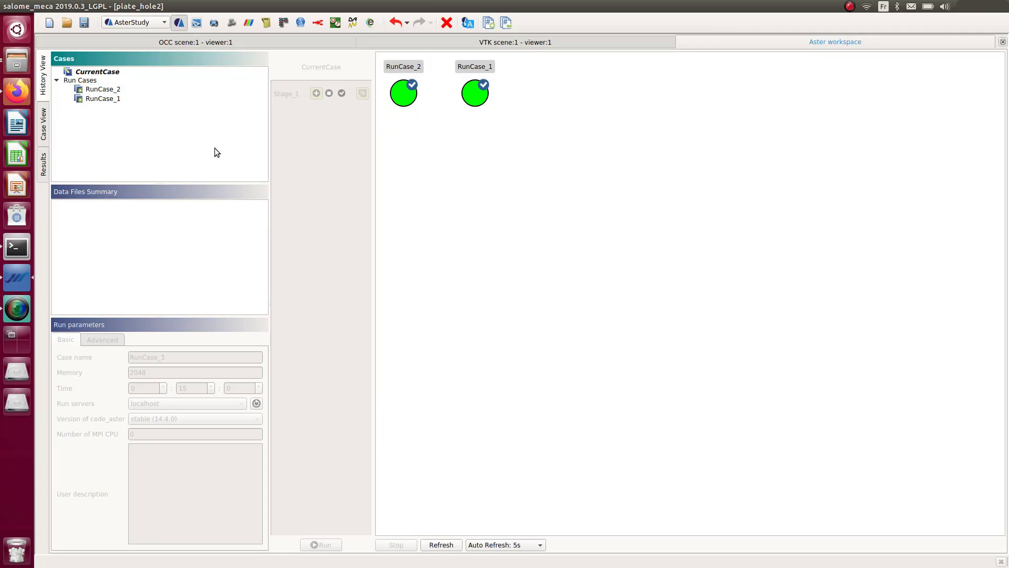
left_click(43, 124)
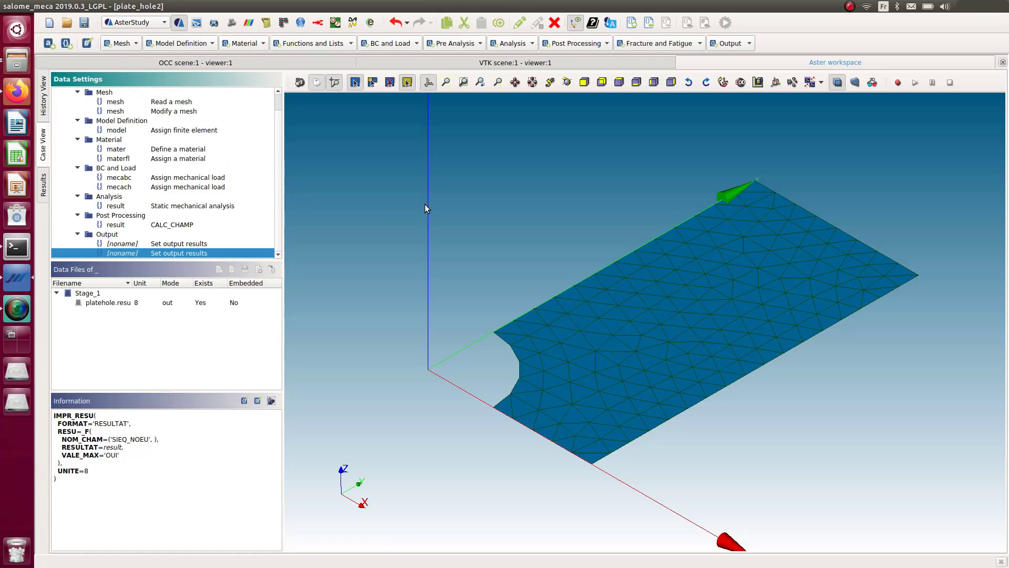
left_click(851, 7)
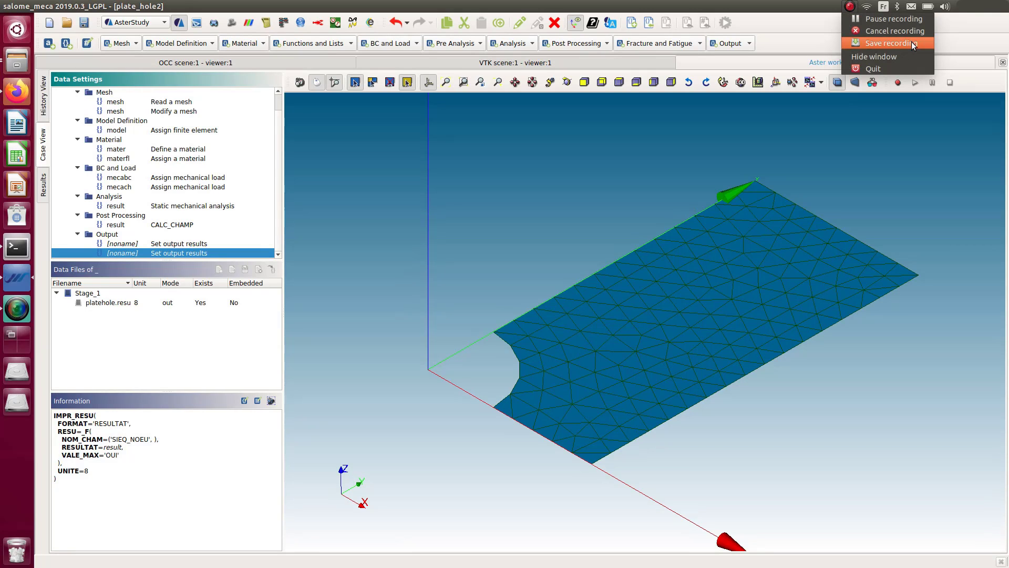
left_click(912, 42)
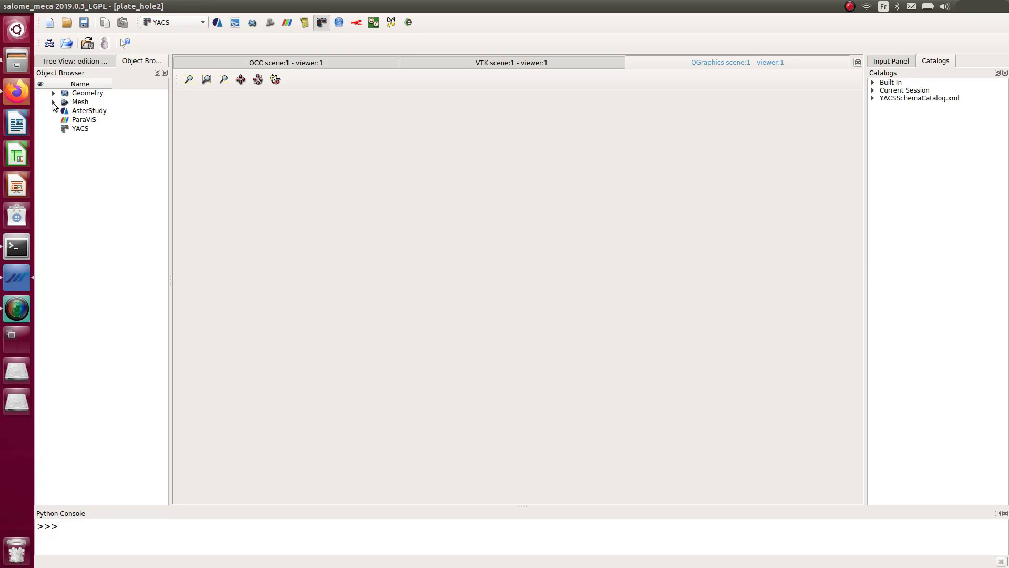
Create a new YACS schema and add an inline script node to it
left_click(51, 42)
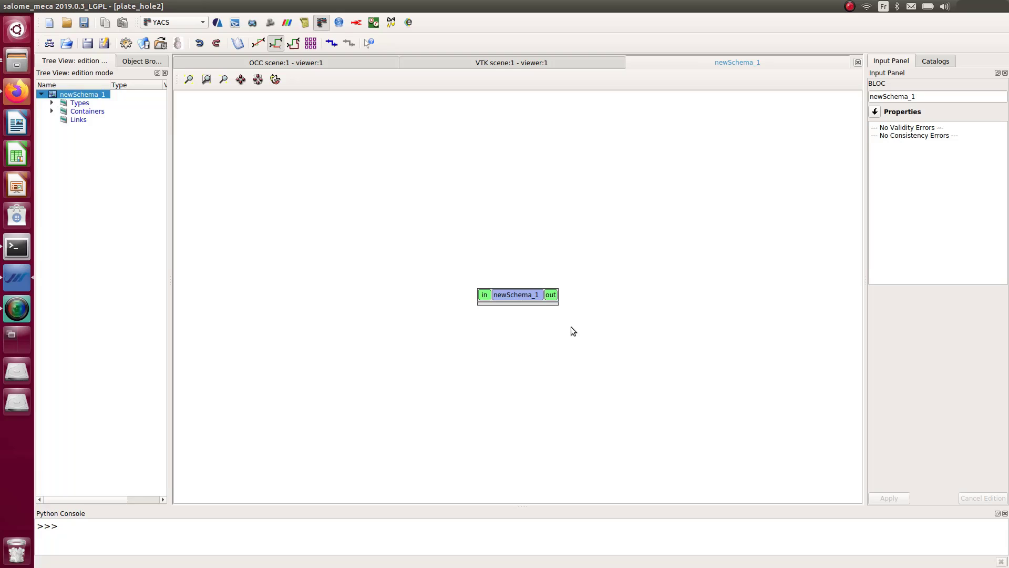
right_click(532, 297)
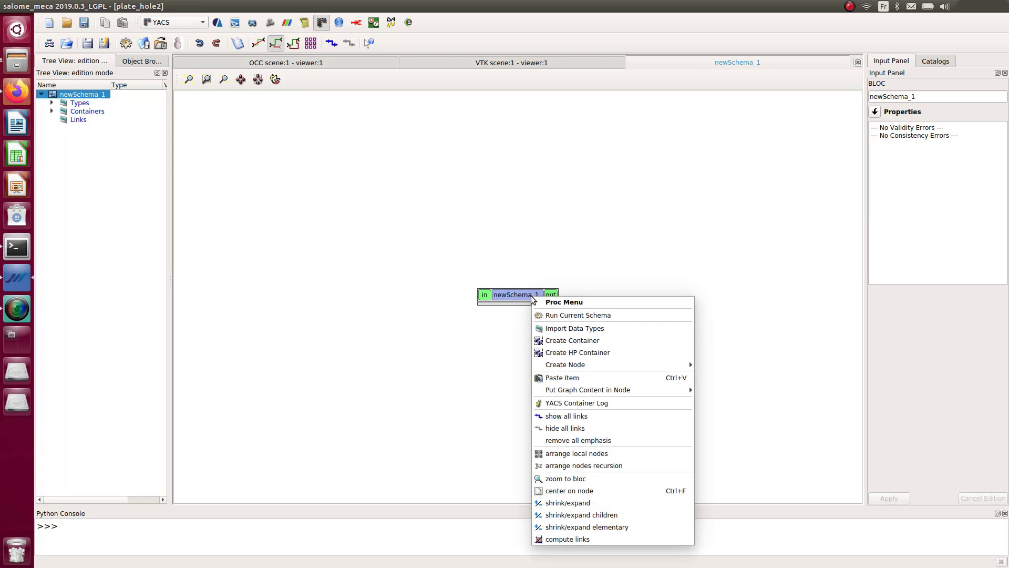
mouse_move(573, 367)
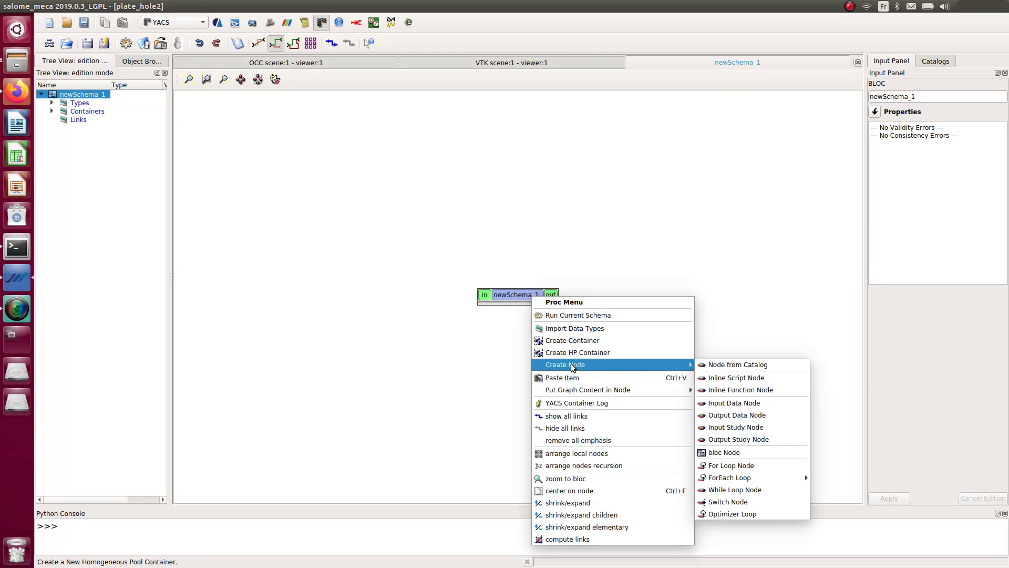
left_click(754, 378)
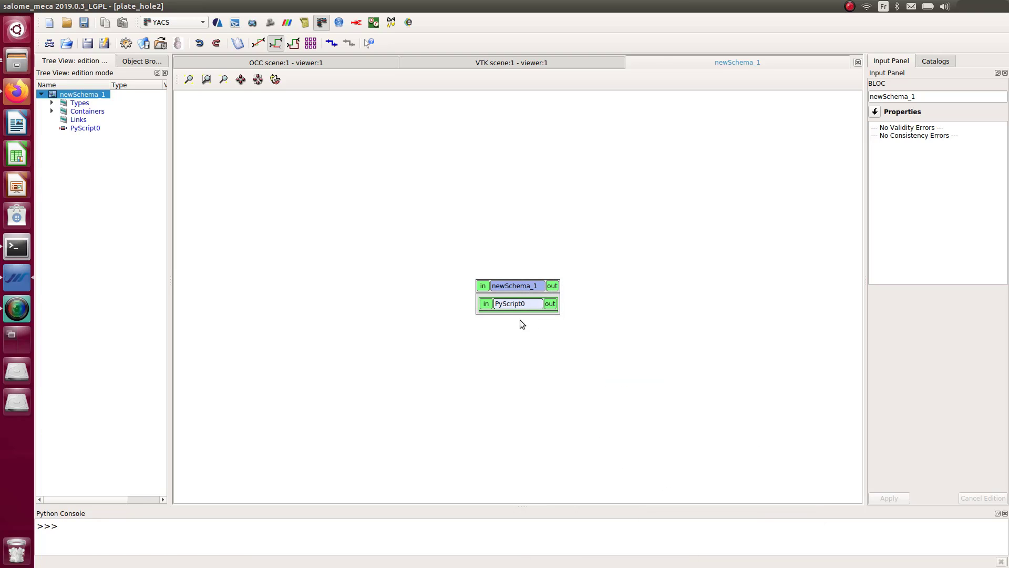
Rename the PyScript0 node as model_generation, apply it, and place the cursor in the node's empty script editor
left_click(518, 305)
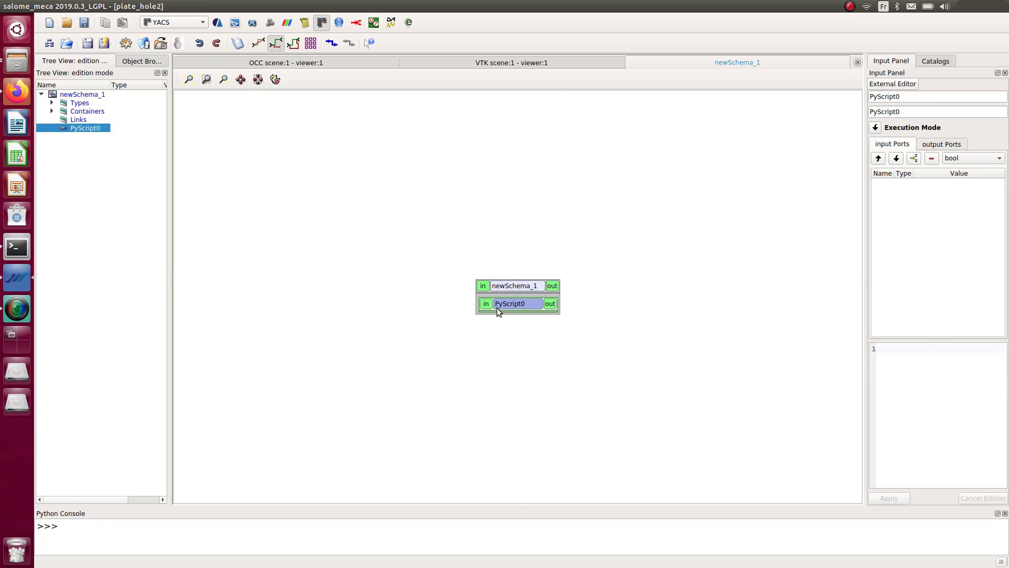
left_click_drag(909, 98, 844, 101)
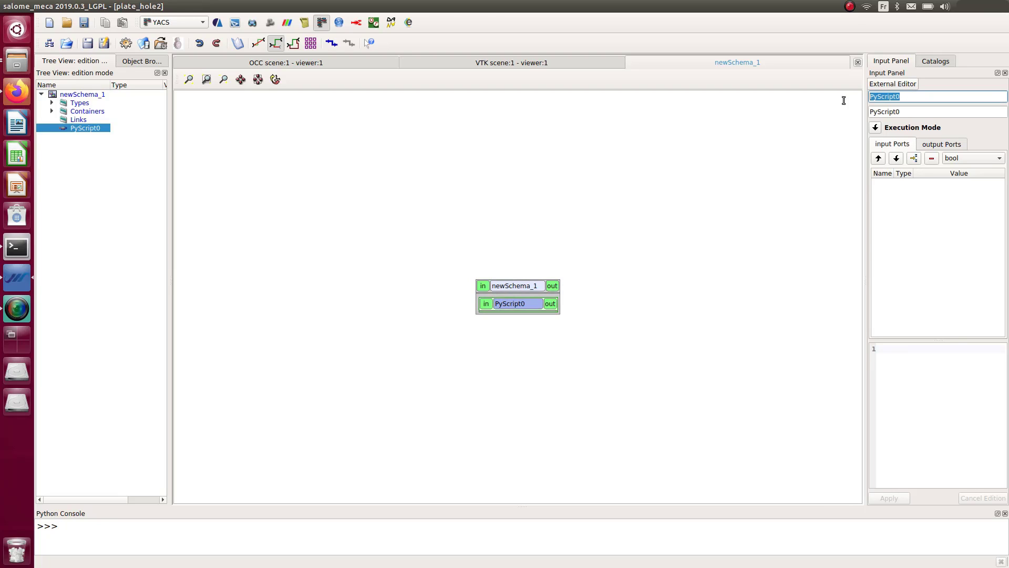
type("model")
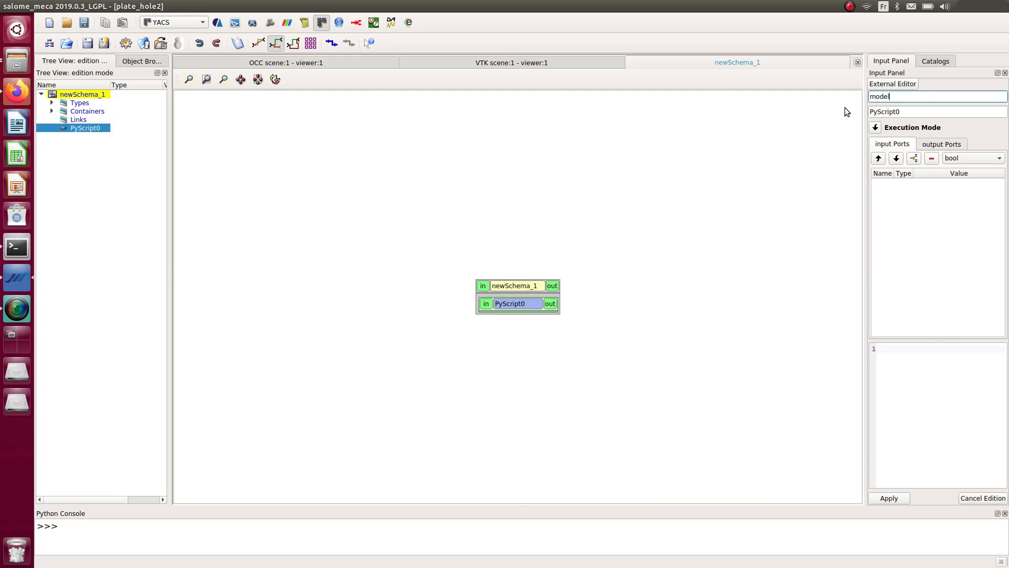
type("_generation")
left_click(890, 498)
left_click(520, 302)
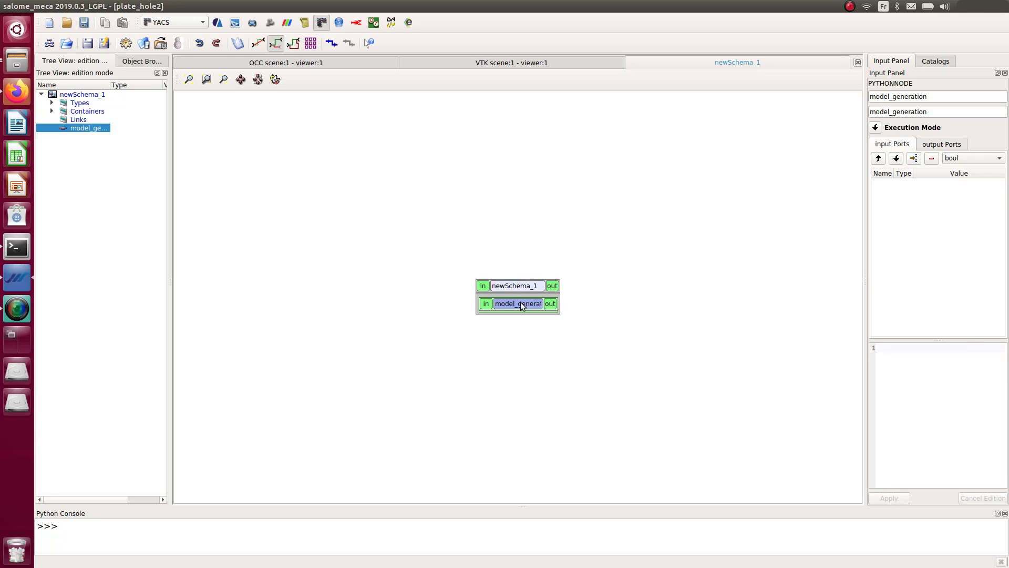
left_click(899, 349)
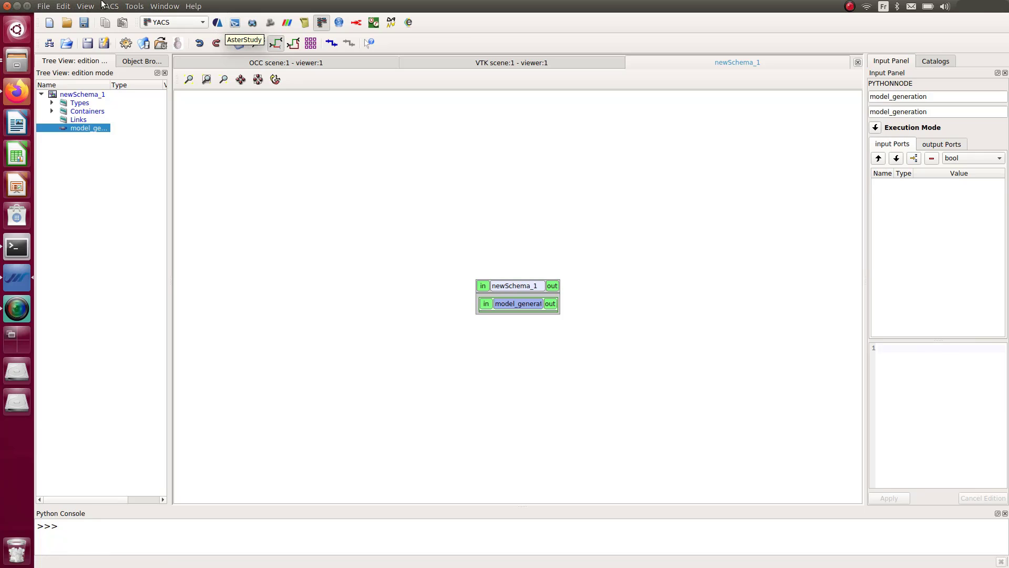
Dump the study as the Python file dumpedstudy in the plate_hole folder
left_click(43, 6)
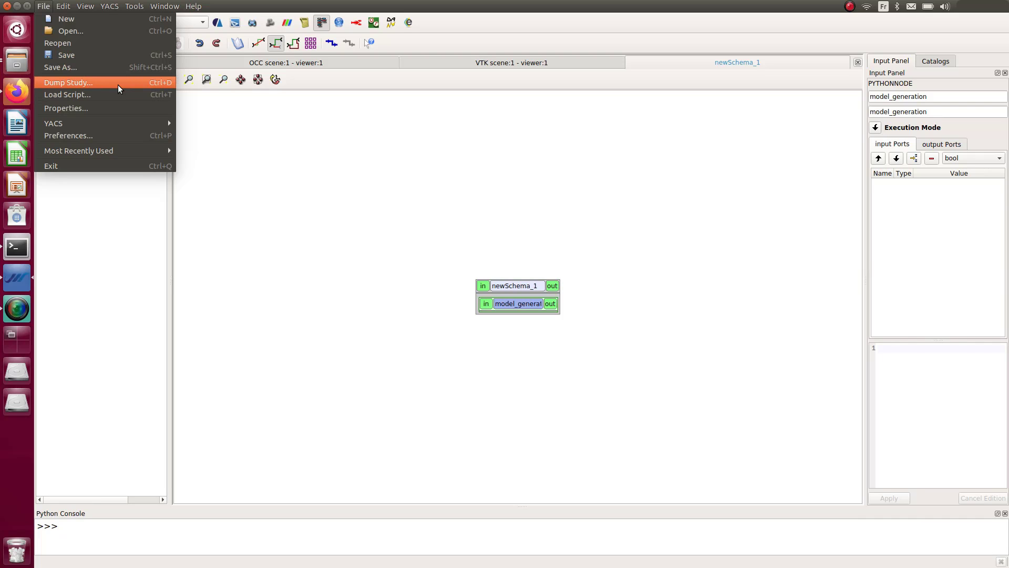
left_click(120, 88)
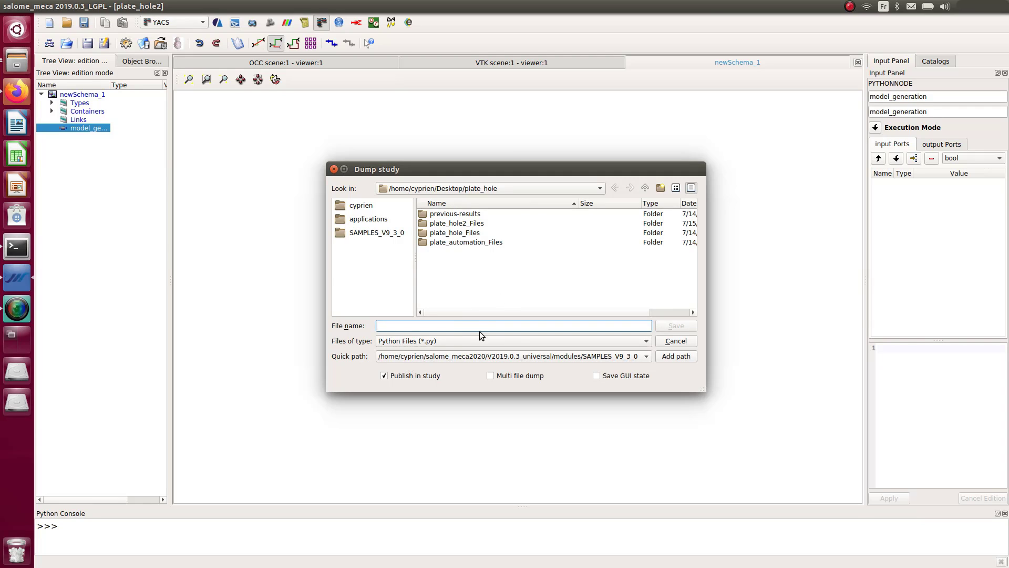
type("dumpedstudy")
key("Return")
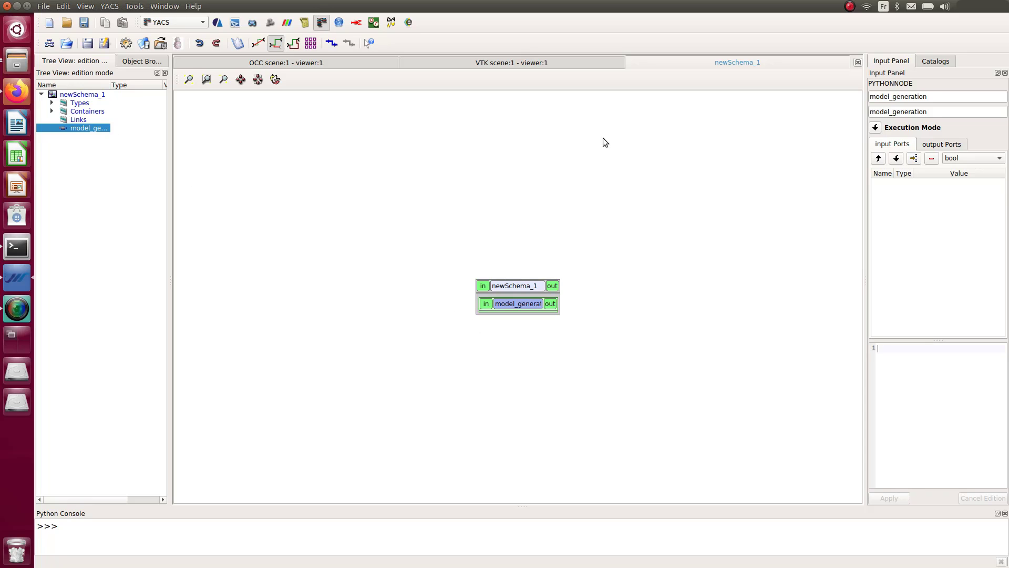
Find dumpedstudy.py in the plate_hole folder on the Desktop and open it in the text editor
left_click(23, 67)
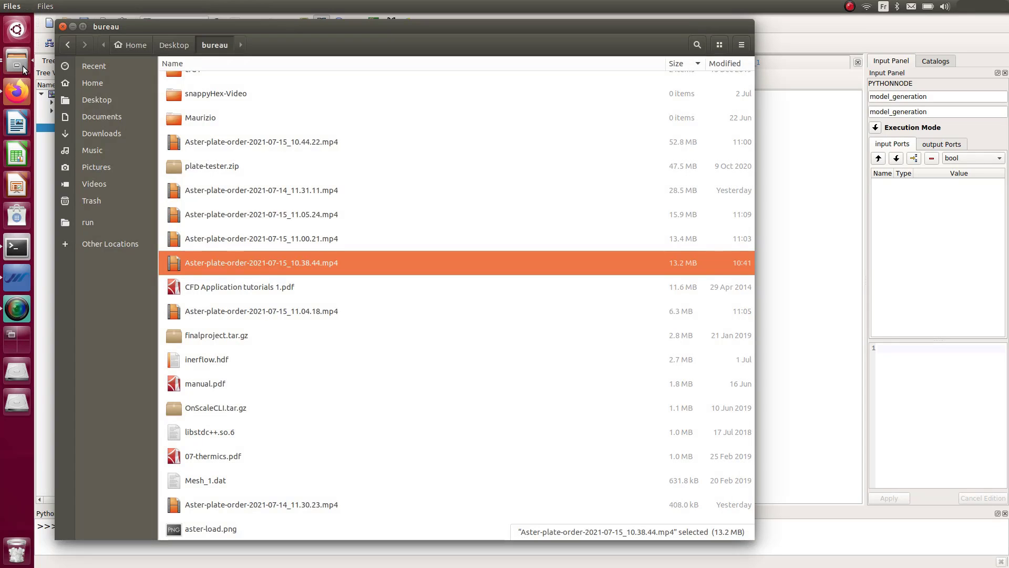
left_click(106, 106)
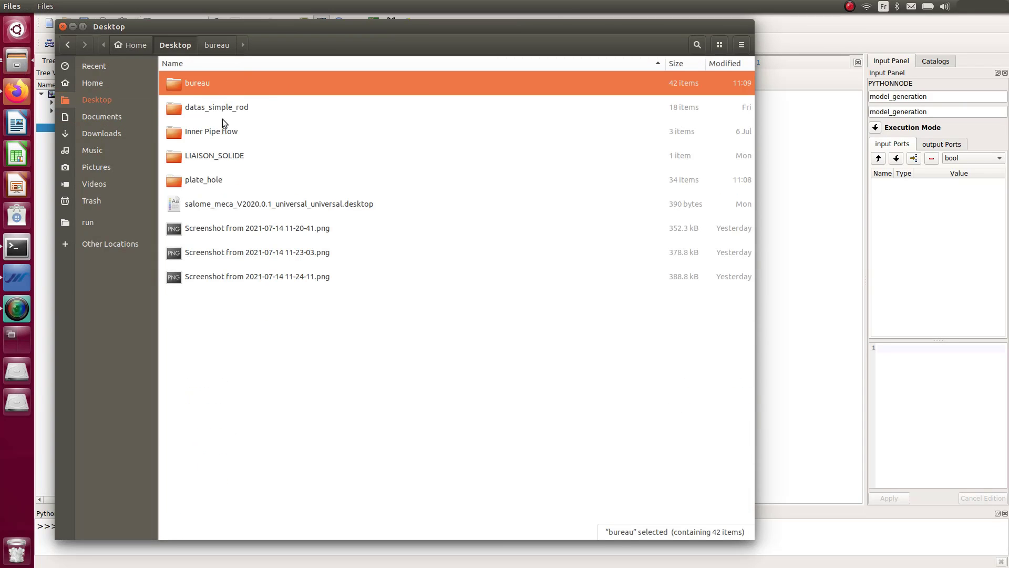
double_click(219, 180)
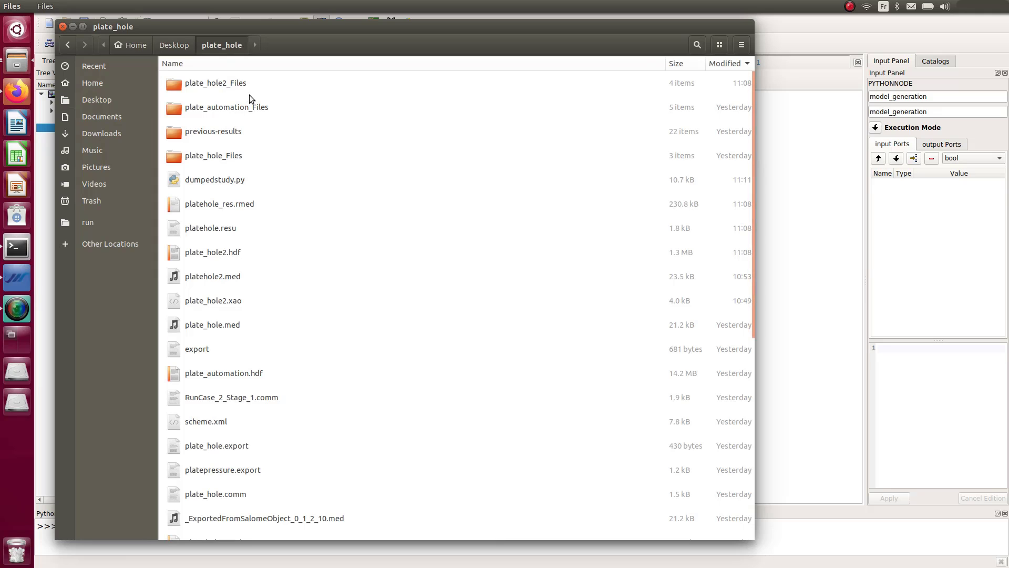
double_click(232, 179)
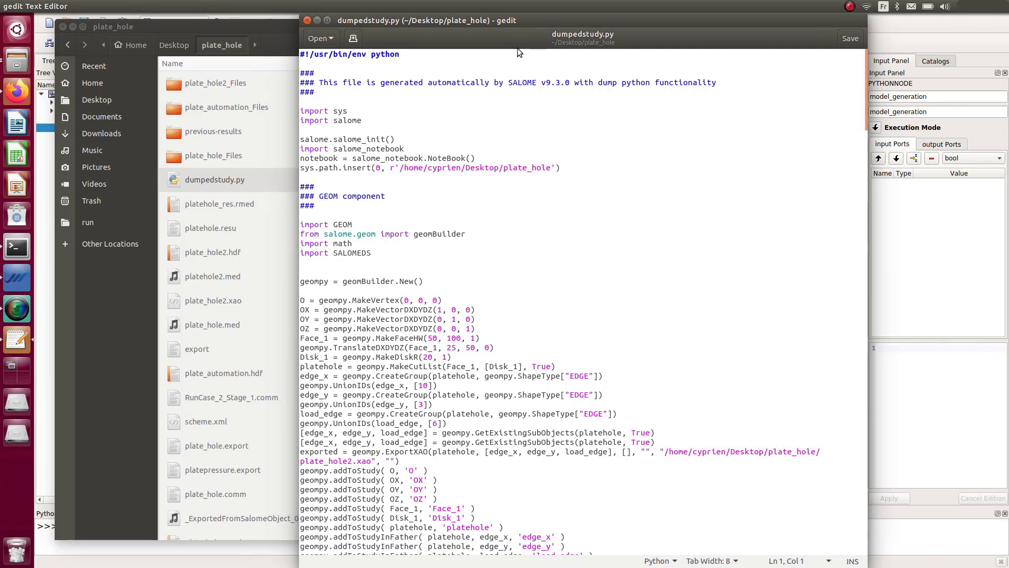
left_click_drag(522, 37, 528, 29)
Examine the GEOM, SMESH, ASTERSTUDY, PARAVIS and YACS sections of dumpedstudy.py
scroll(519, 119, "down", 6)
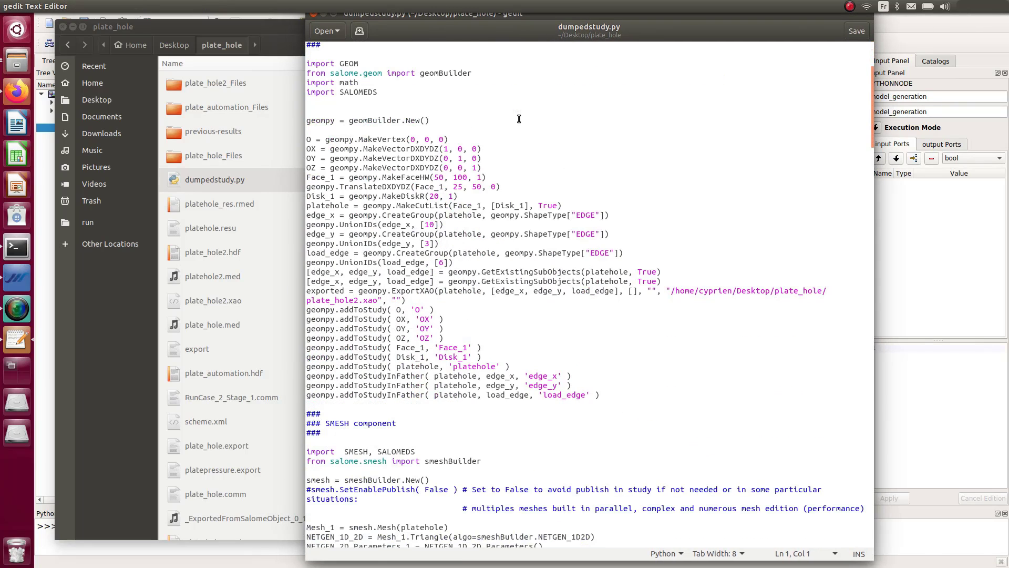
scroll(519, 119, "down", 1)
scroll(616, 199, "down", 5)
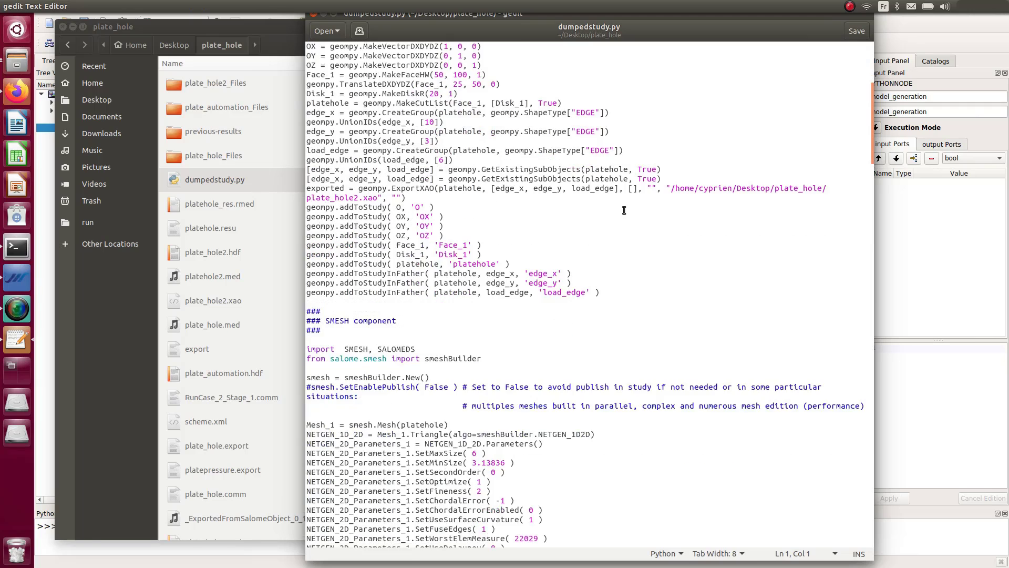
scroll(628, 250, "down", 5)
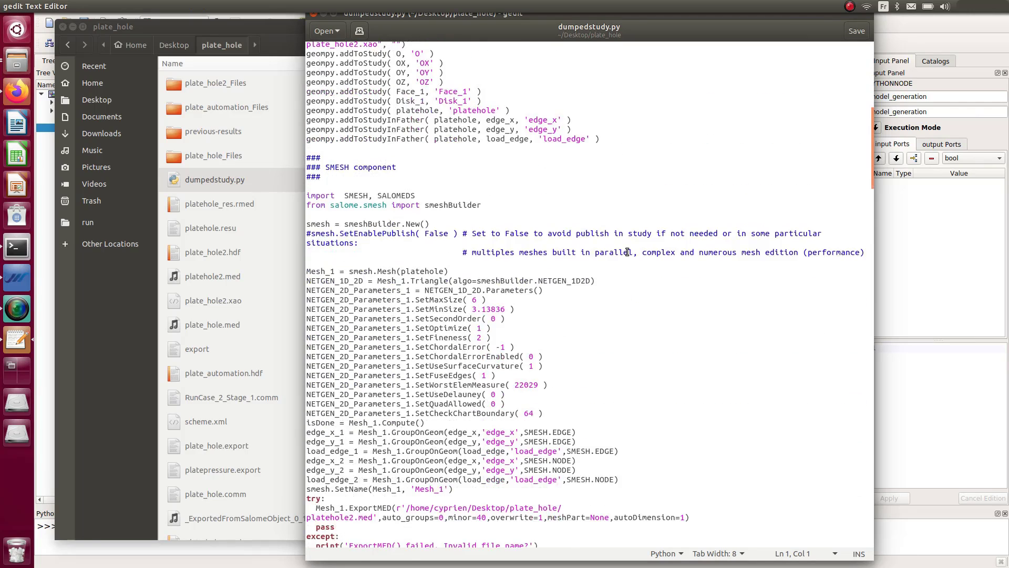
scroll(447, 151, "up", 6)
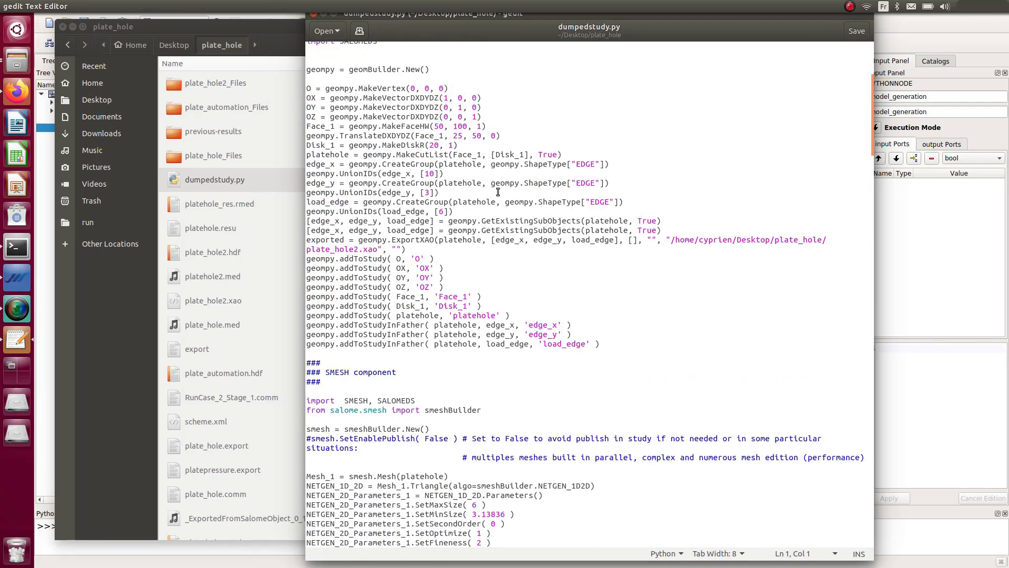
scroll(499, 194, "down", 5)
scroll(500, 196, "down", 9)
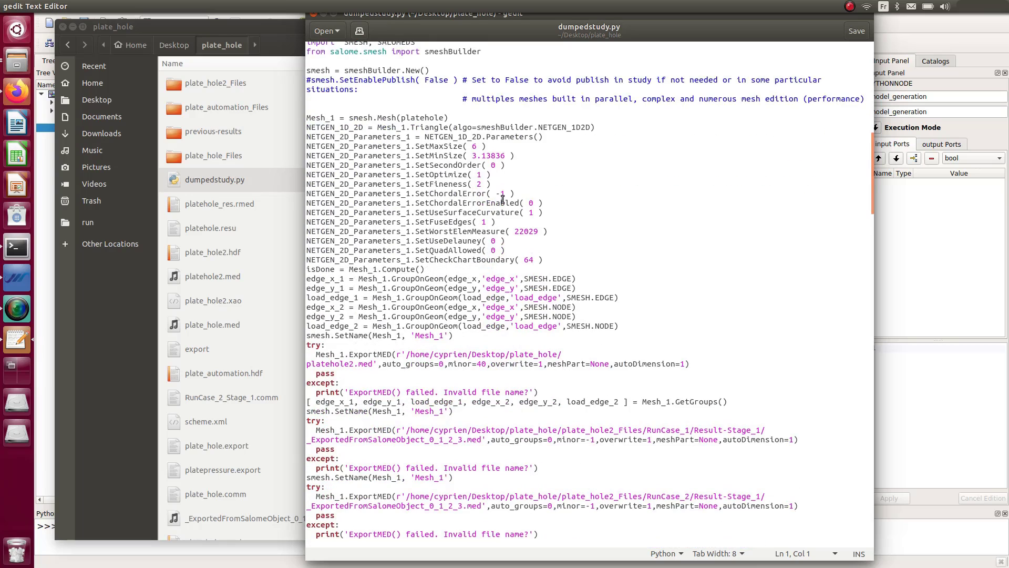
scroll(607, 279, "down", 4)
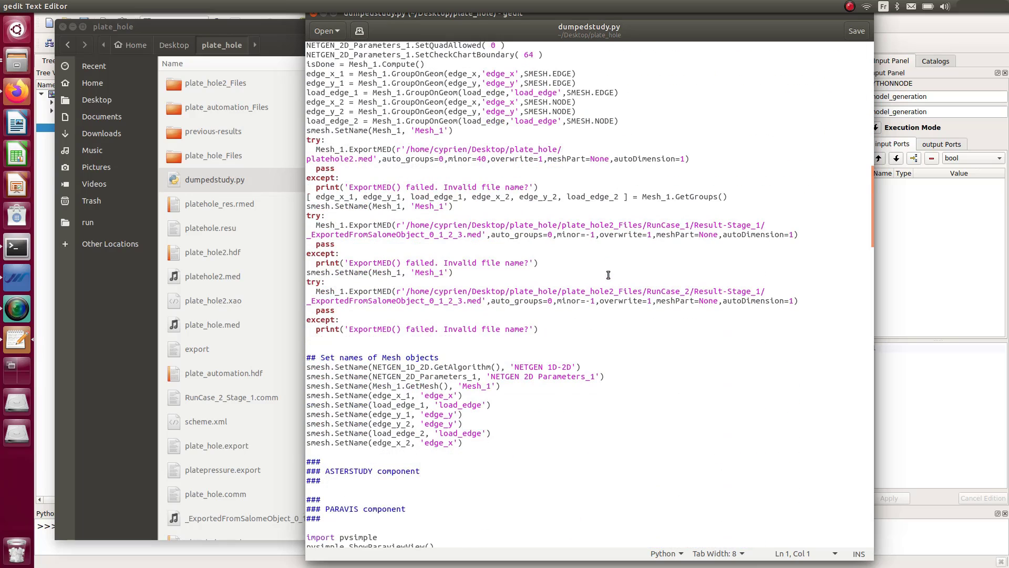
scroll(447, 265, "down", 20)
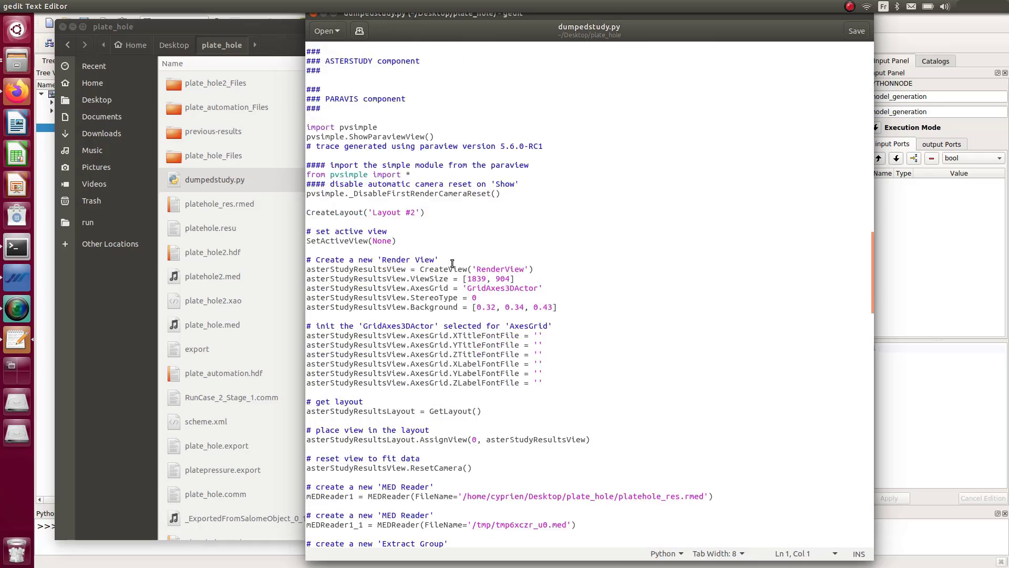
scroll(452, 264, "down", 17)
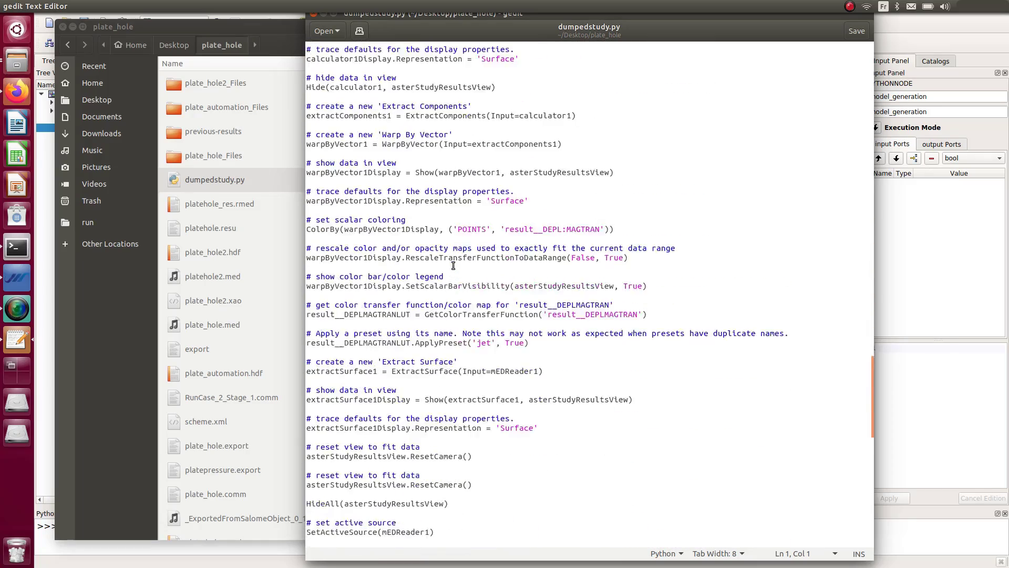
scroll(453, 266, "down", 17)
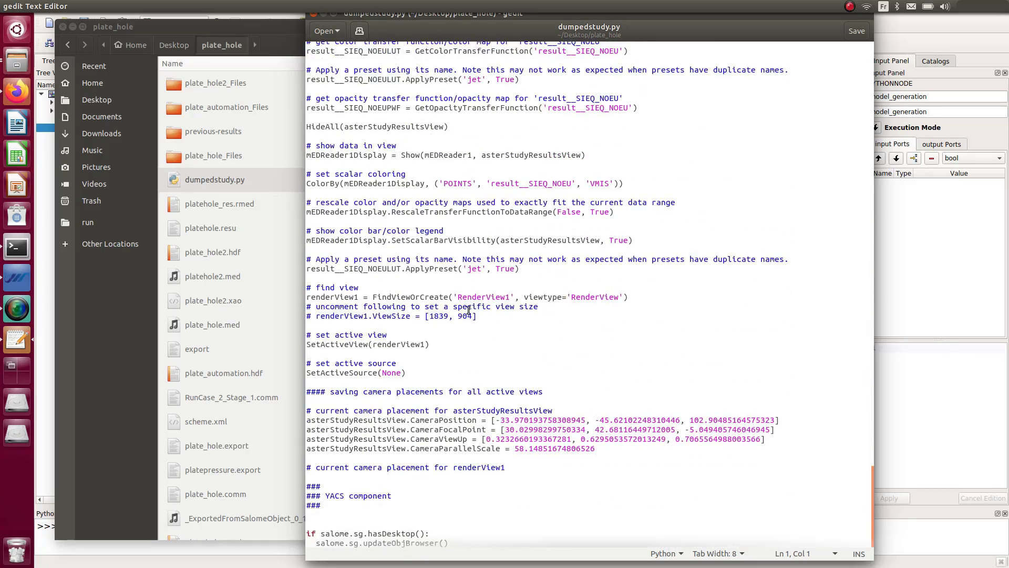
Copy the code in dumpedstudy.py from the "import sys" line through the last smesh.SetName line of the SMESH section
scroll(368, 477, "up", 20)
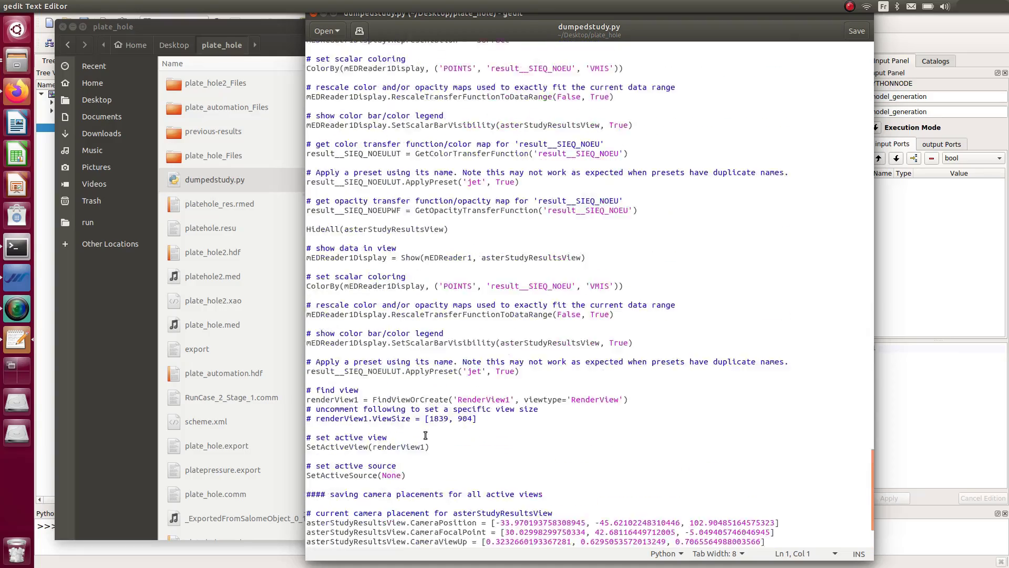
scroll(439, 413, "up", 15)
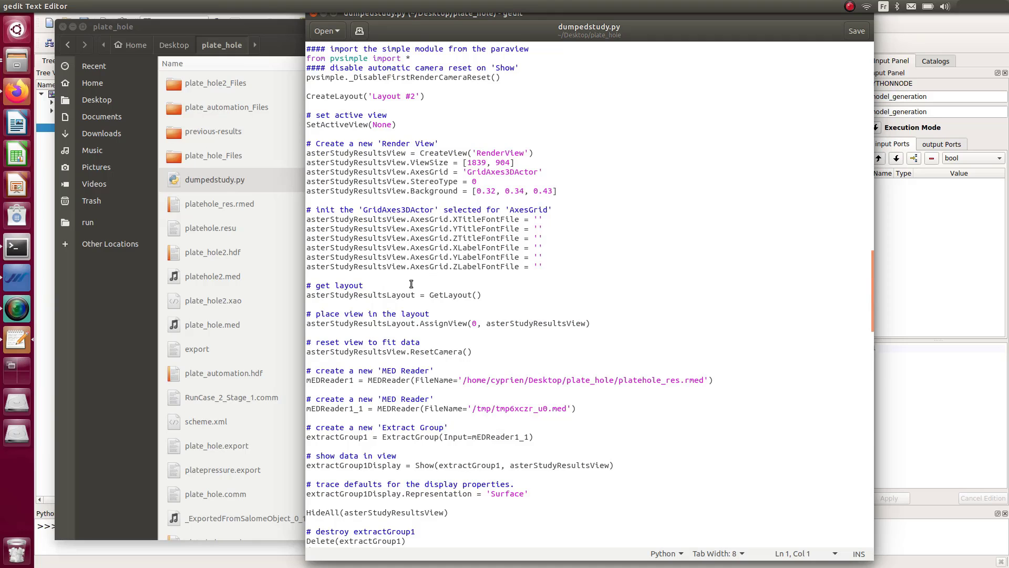
scroll(412, 284, "up", 9)
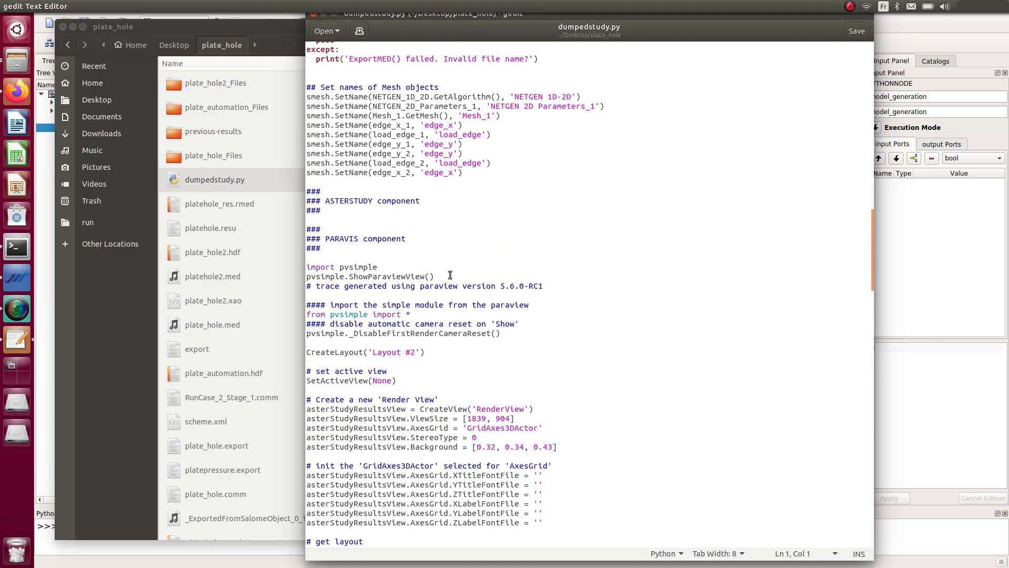
scroll(541, 241, "up", 5)
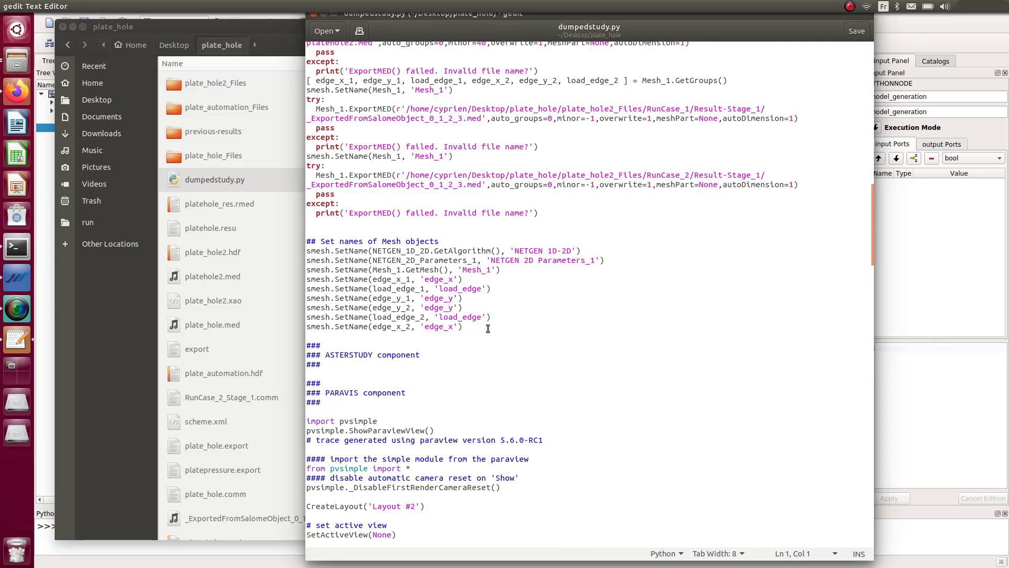
left_click_drag(491, 327, 305, 99)
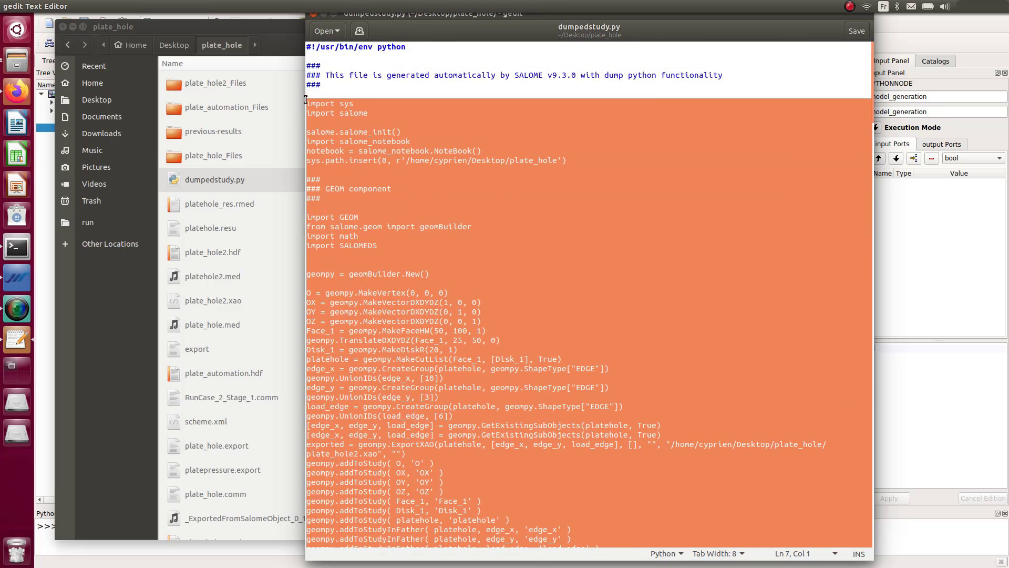
right_click(305, 100)
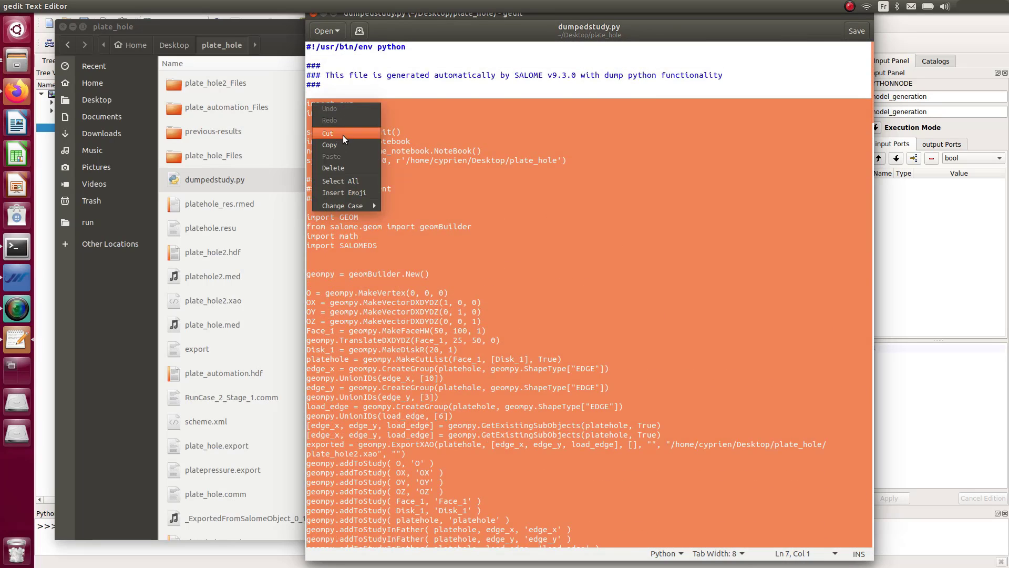
left_click(336, 147)
Switch back to salome_meca, paste the copied code into the model_generation node's script, and apply it
left_click(324, 14)
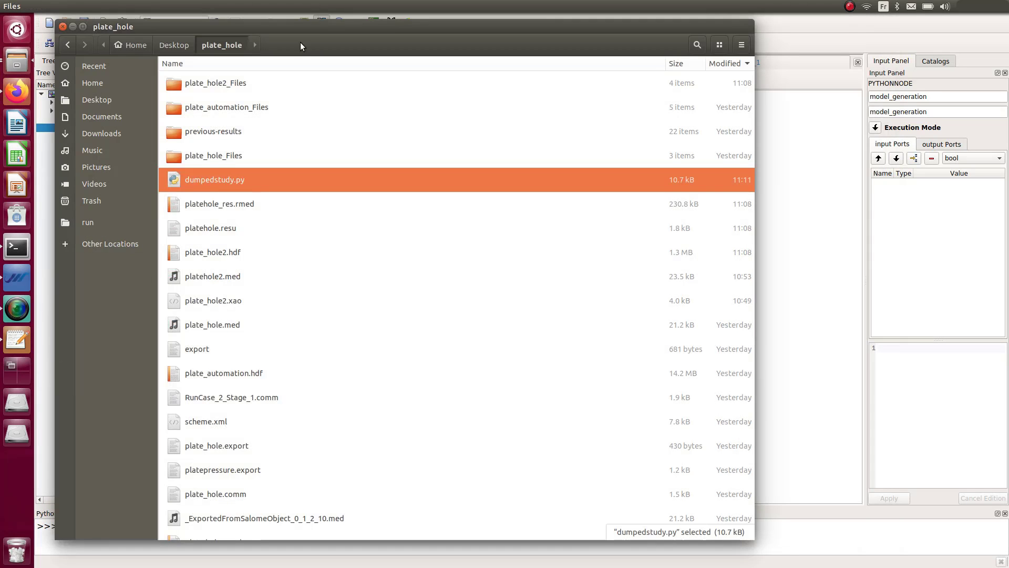
left_click(73, 27)
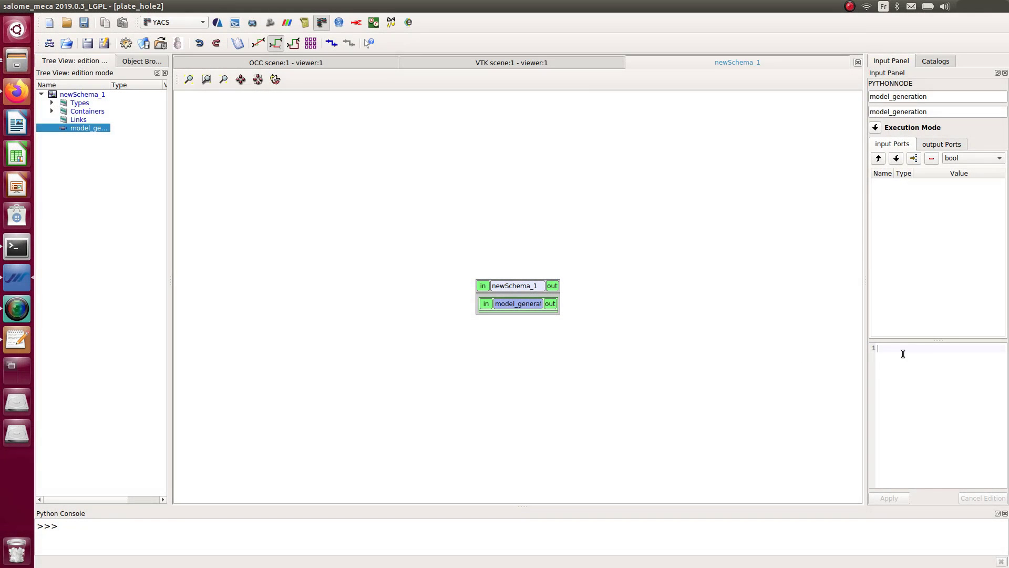
right_click(893, 350)
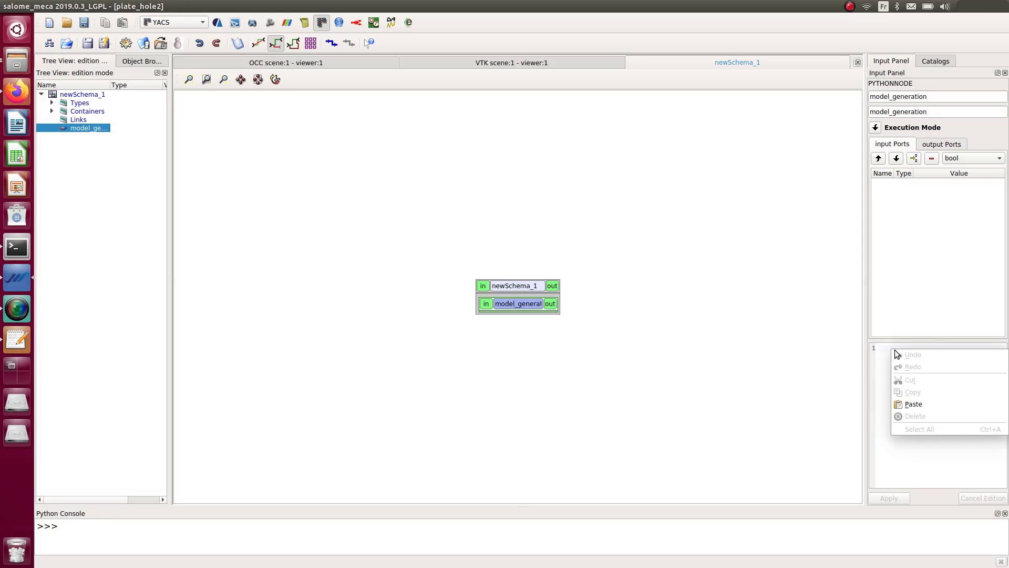
left_click(934, 405)
left_click(902, 498)
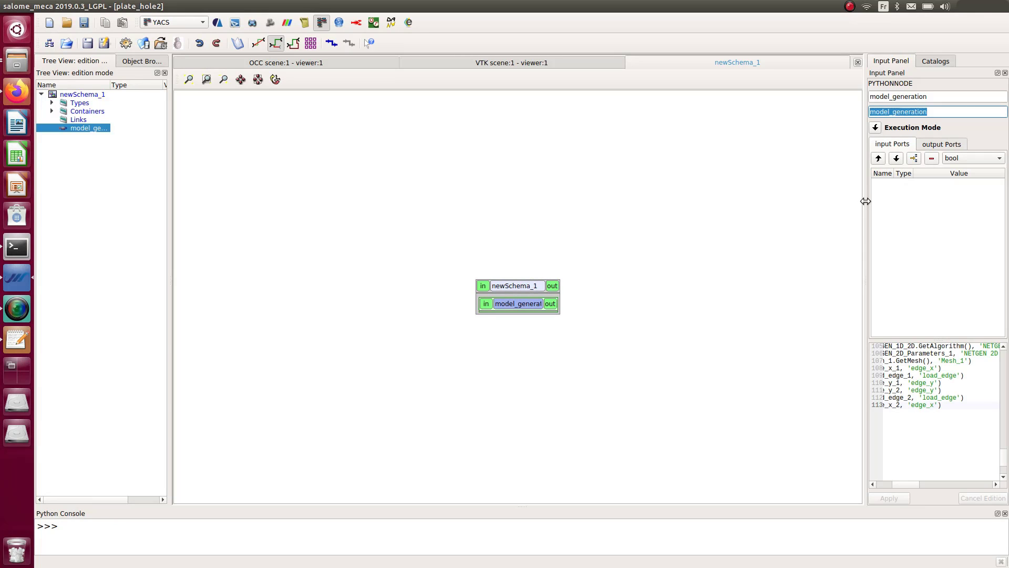
Widen the node's input panel and examine the pasted script from its beginning down to the NETGEN_2D_Parameters_1.SetMaxSize line
left_click_drag(863, 201, 616, 204)
scroll(689, 390, "up", 5)
scroll(689, 389, "up", 20)
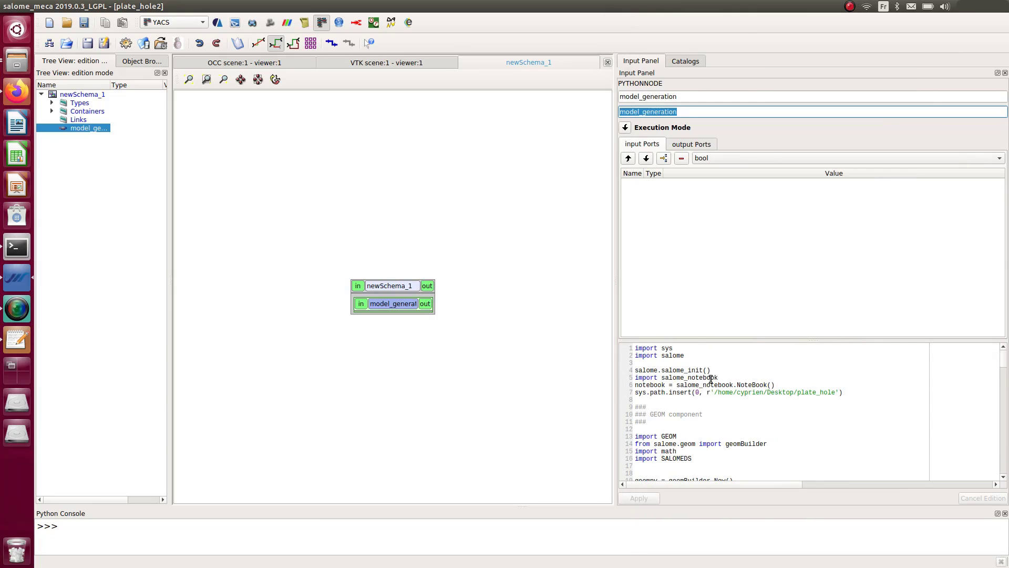
scroll(709, 378, "down", 8)
scroll(711, 379, "down", 9)
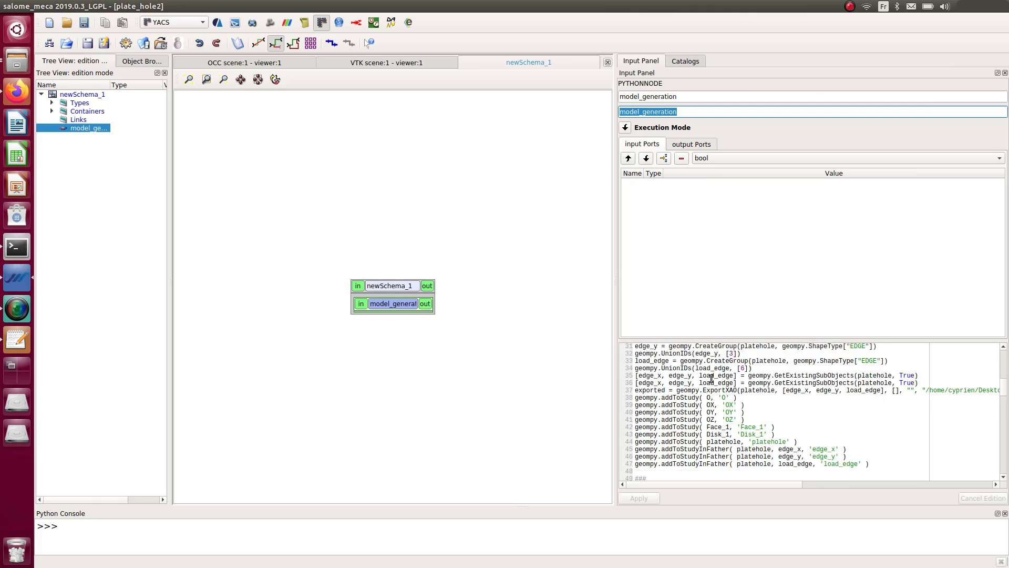
scroll(711, 378, "down", 1)
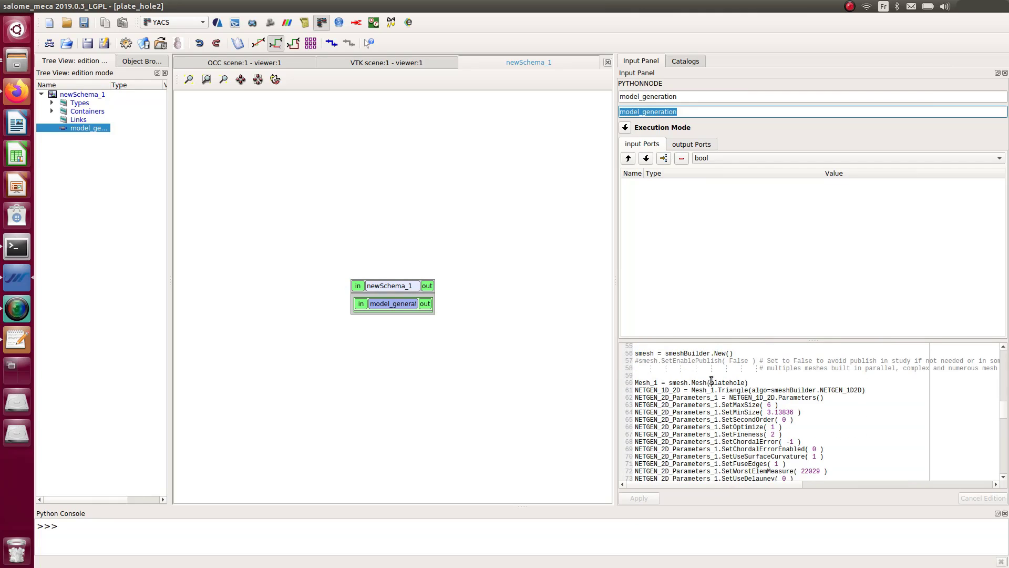
scroll(711, 380, "down", 1)
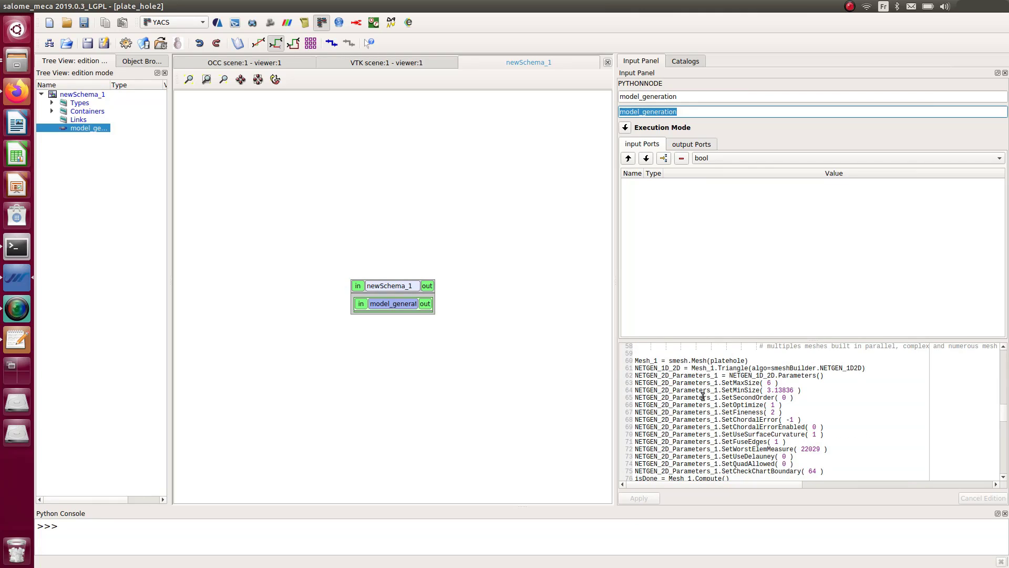
scroll(718, 397, "down", 1)
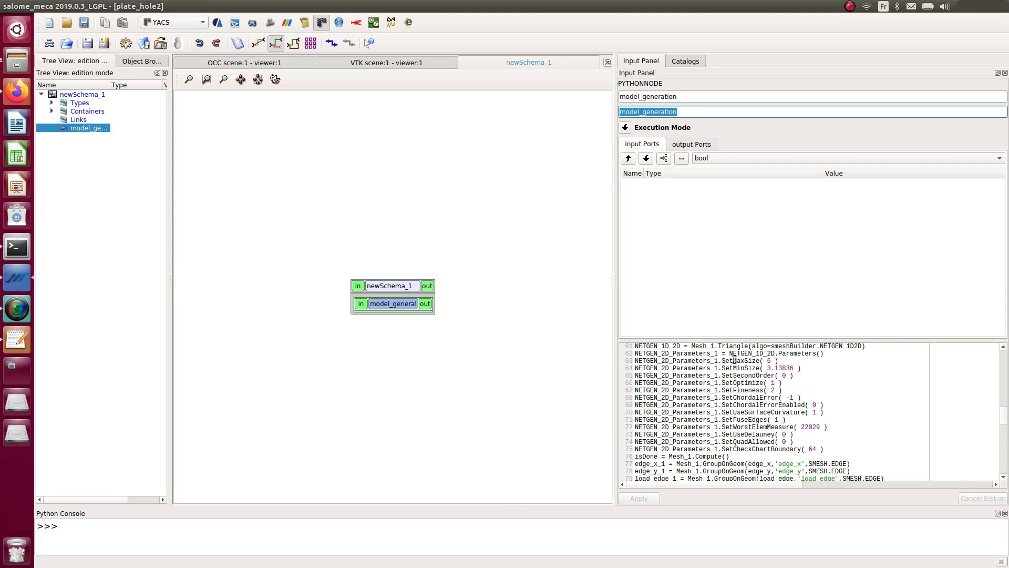
left_click_drag(778, 362, 610, 364)
left_click(757, 361)
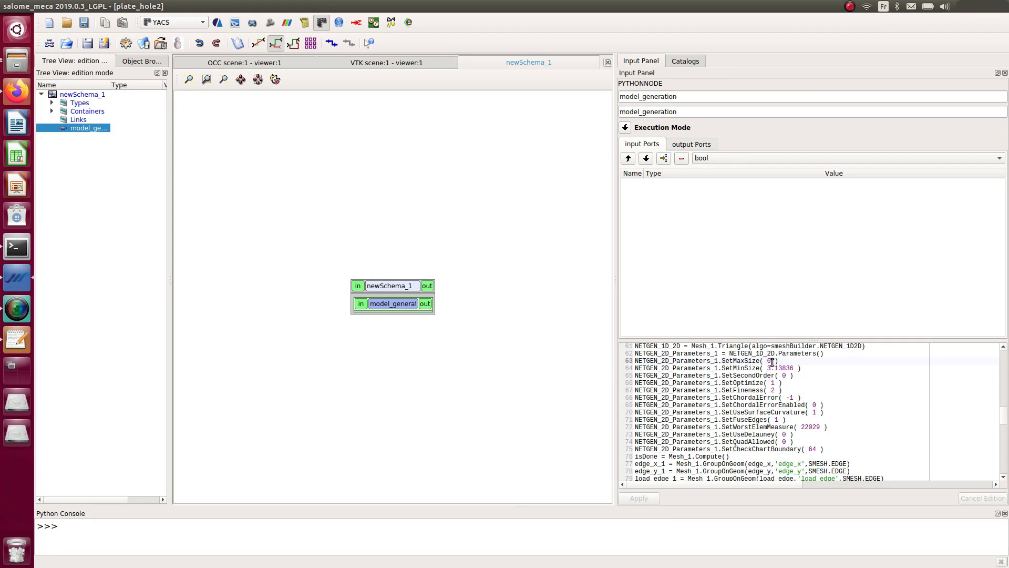
scroll(783, 390, "up", 1)
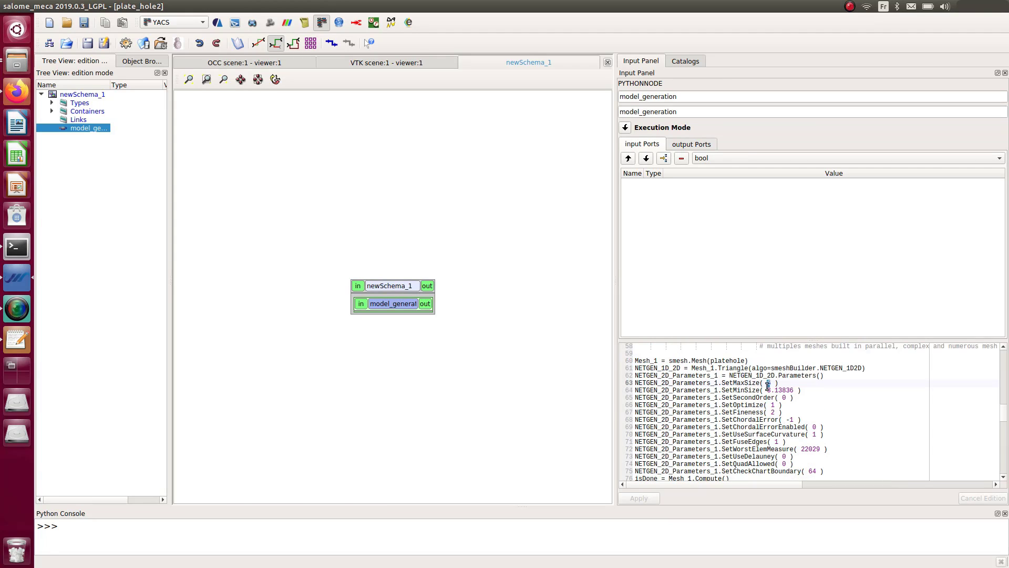
Add an input port of type double named mesh_size to the model_generation node
left_click(395, 304)
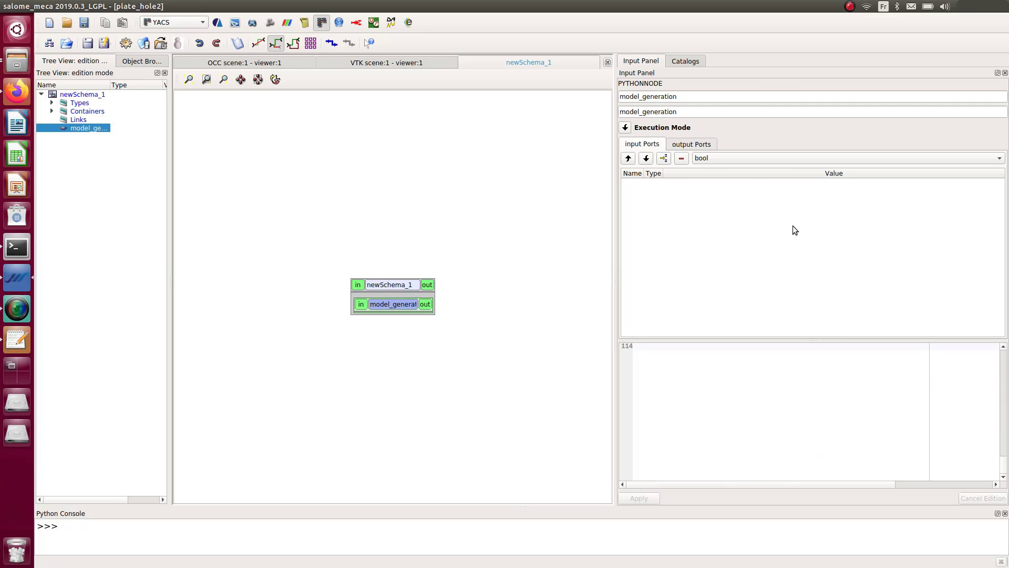
left_click(741, 159)
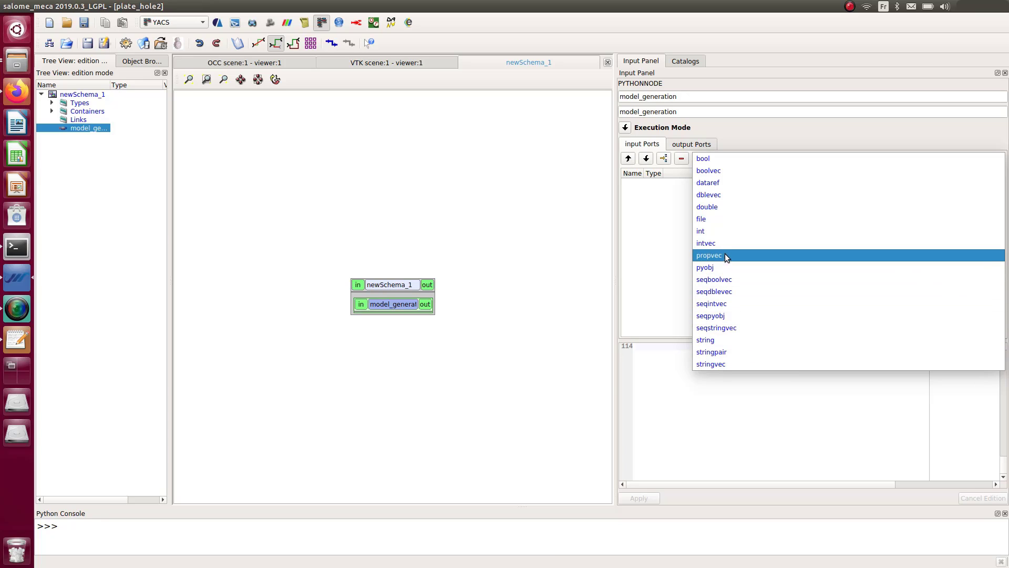
left_click(721, 207)
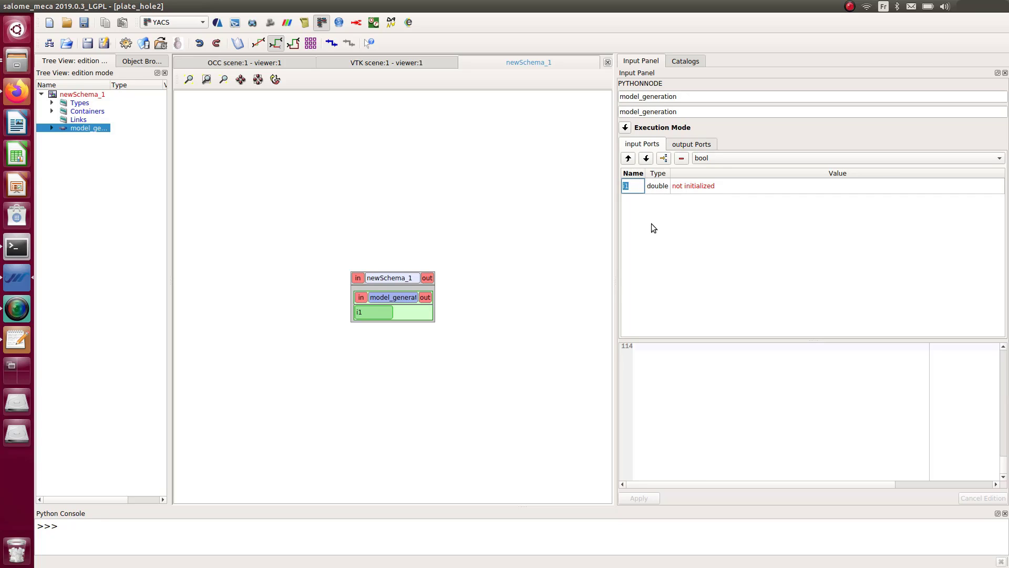
type("mesh_s")
type("ize")
key("Return")
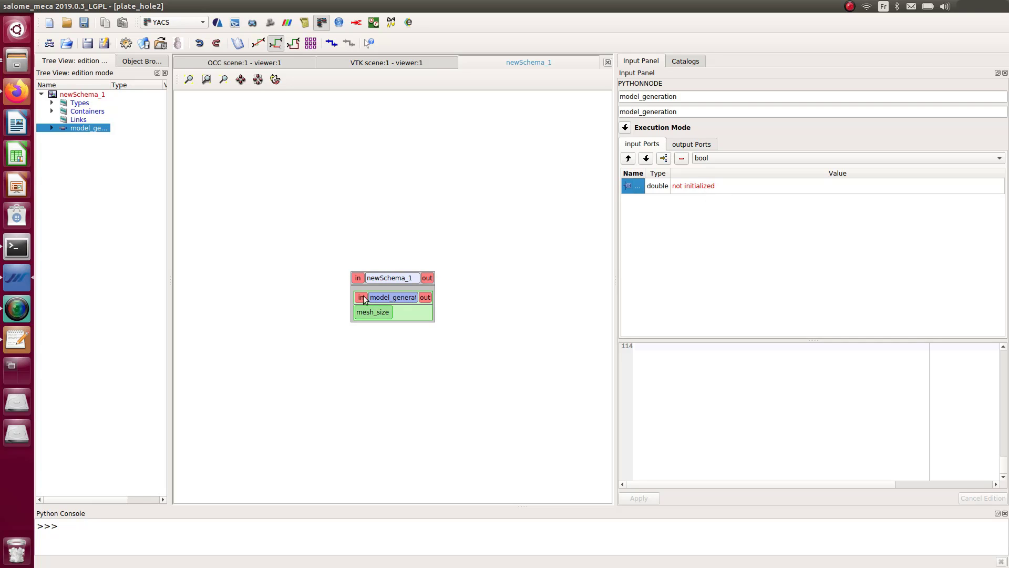
Set the mesh_size input port's value to 3
double_click(688, 188)
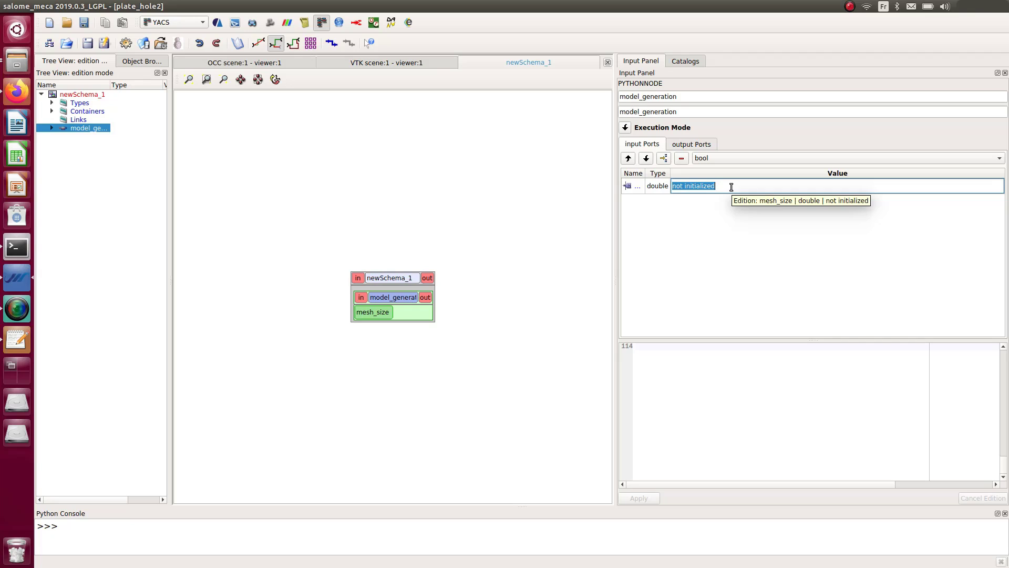
type("3")
key("Return")
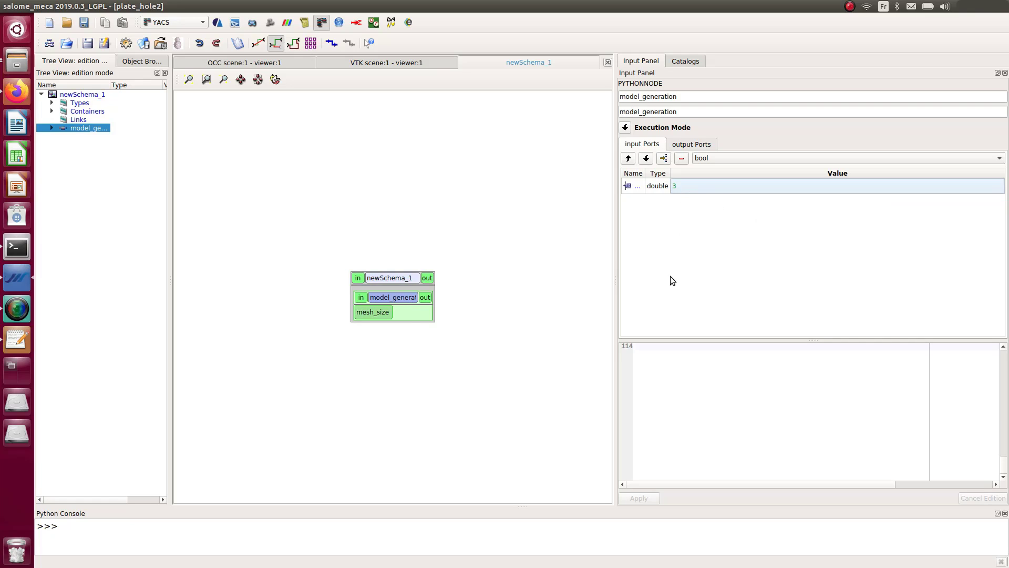
left_click(398, 303)
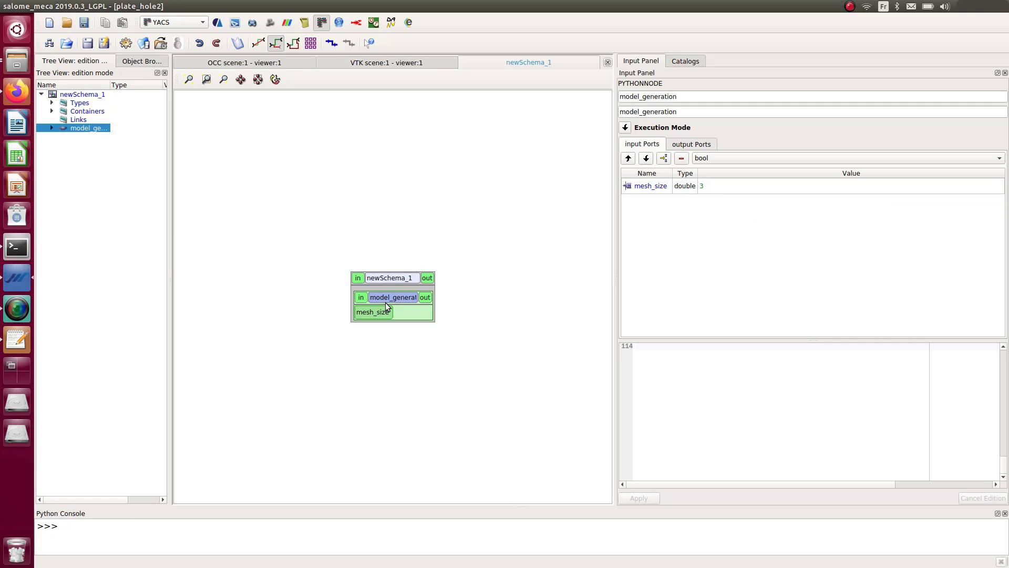
Replace the number in the script's NETGEN_2D_Parameters_1.SetMaxSize call with the variable mesh_size and apply the change
scroll(737, 407, "up", 15)
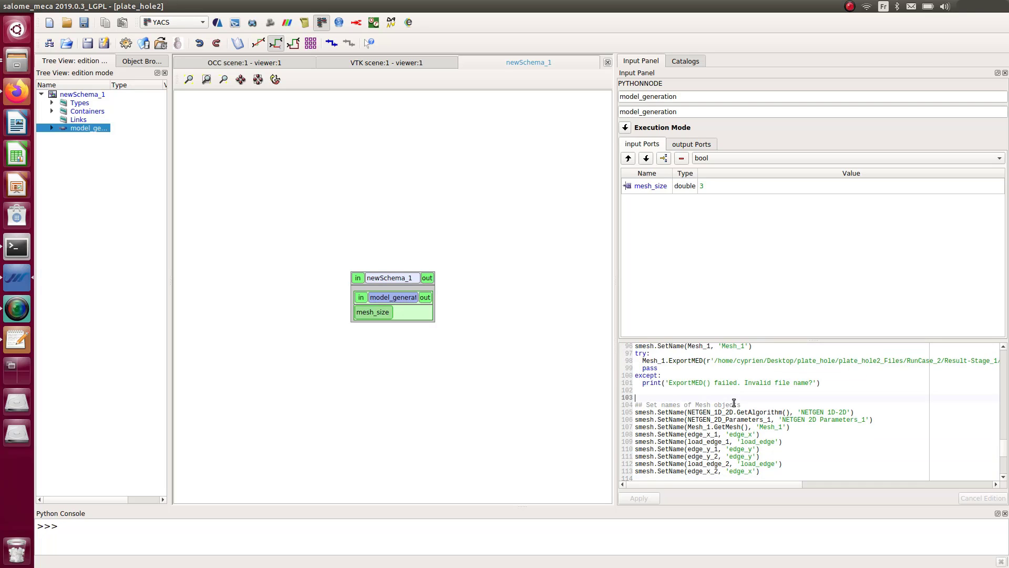
scroll(736, 407, "up", 10)
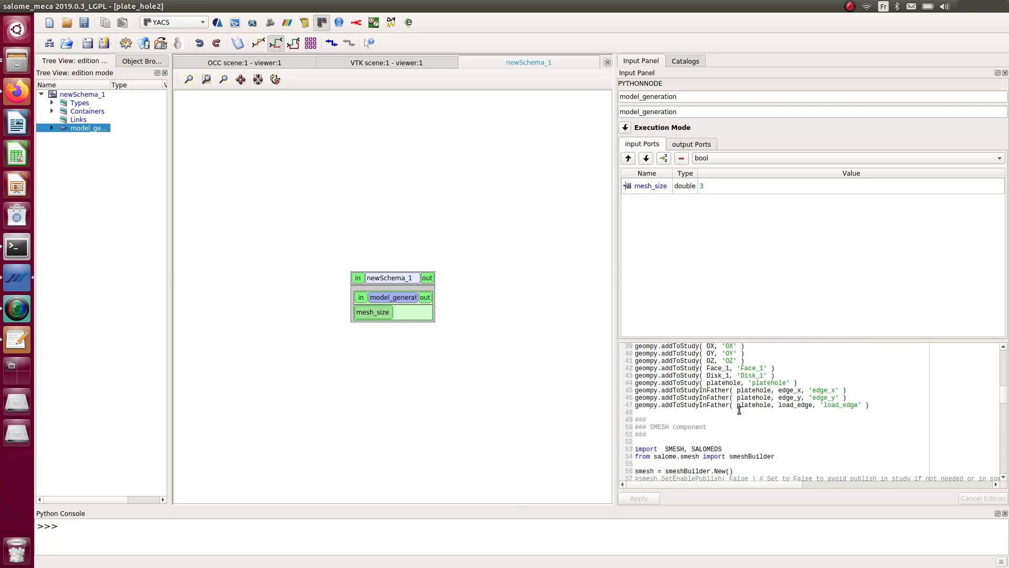
scroll(809, 415, "up", 11)
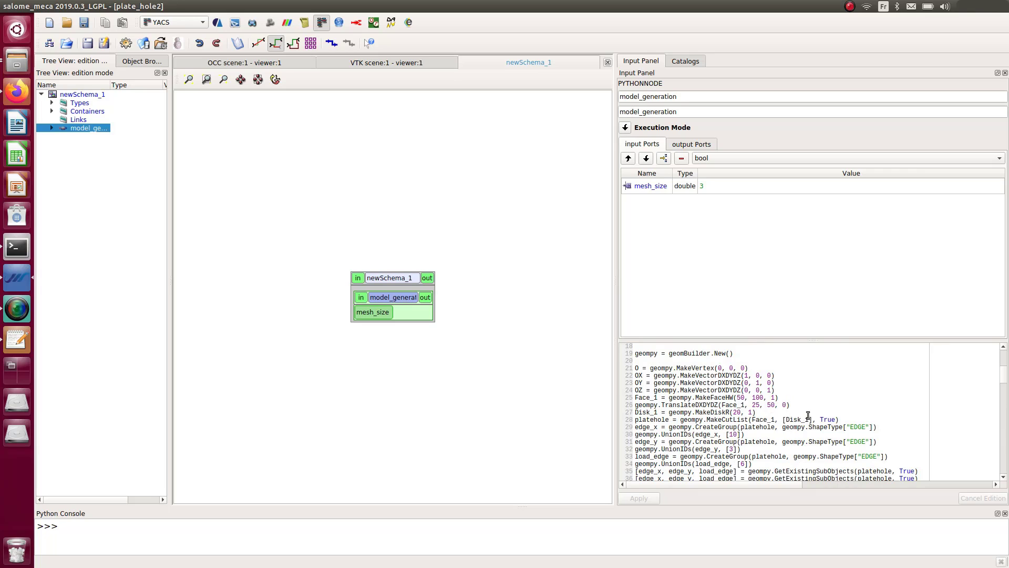
scroll(808, 415, "up", 2)
scroll(809, 416, "down", 14)
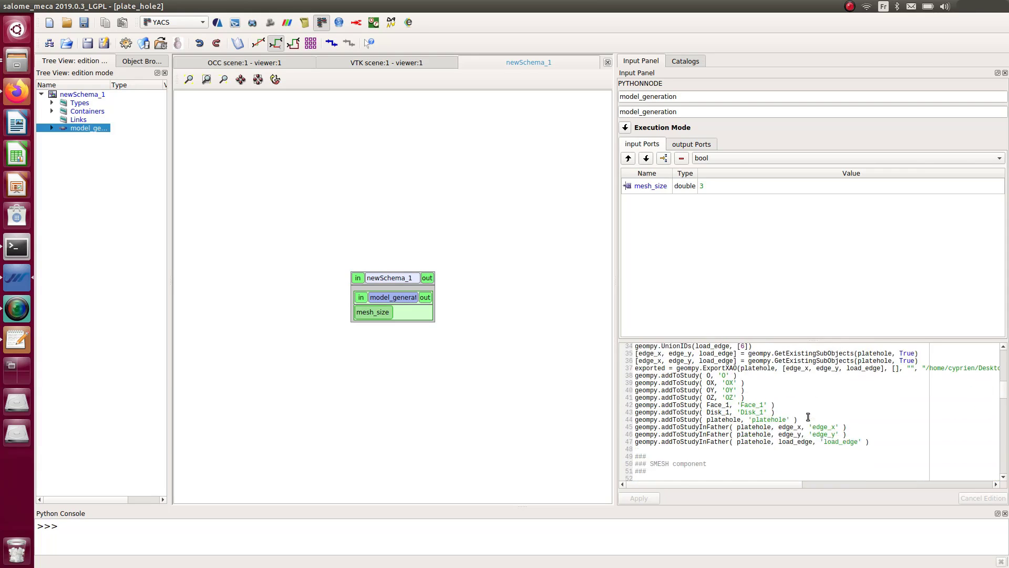
scroll(808, 417, "down", 6)
scroll(808, 417, "up", 1)
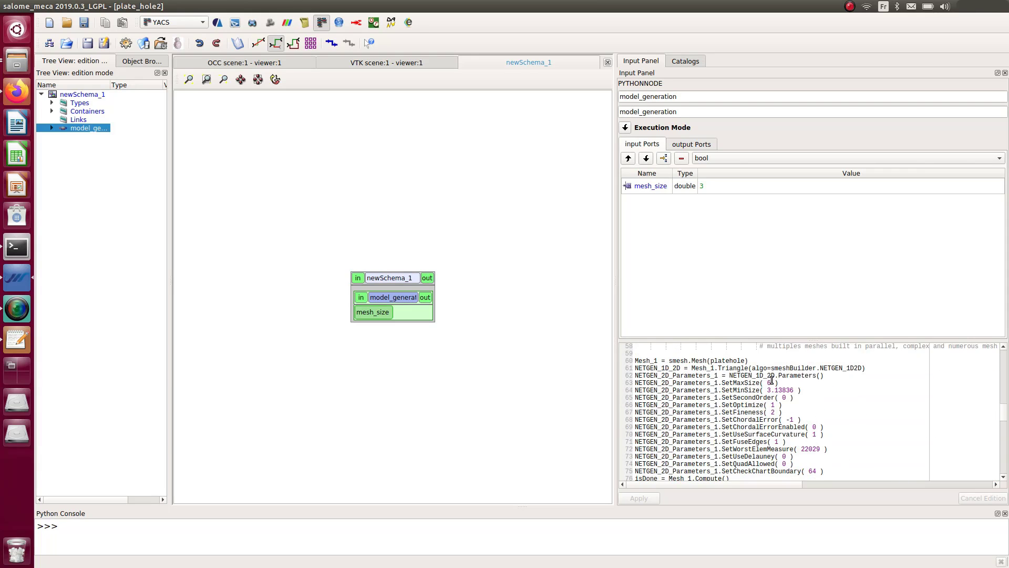
key("BackSpace")
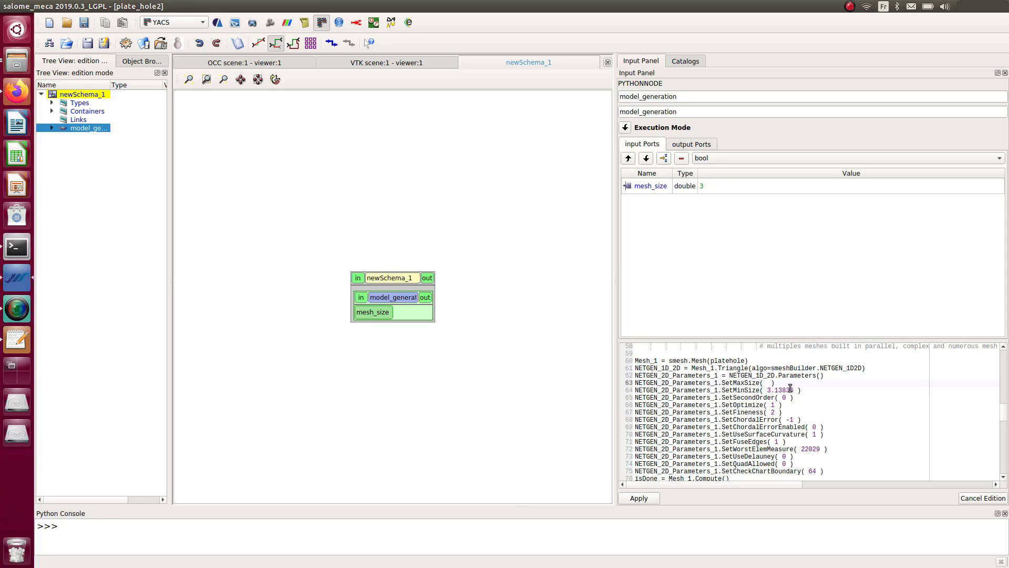
type("mesh_size")
left_click(639, 498)
Examine the ExportMED blocks and the mesh object naming lines at the end of the model_generation script
scroll(797, 421, "down", 12)
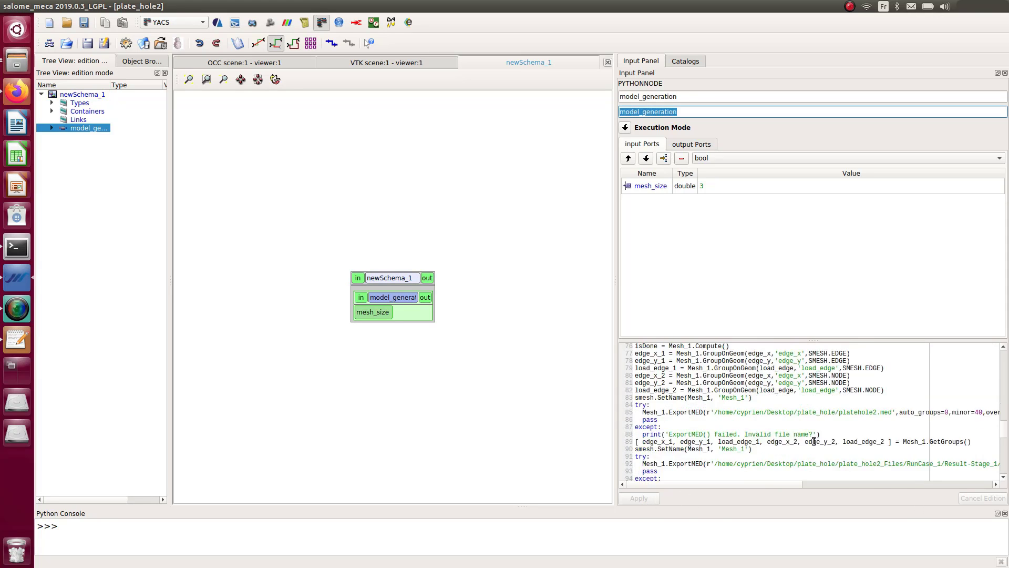
scroll(815, 442, "up", 2)
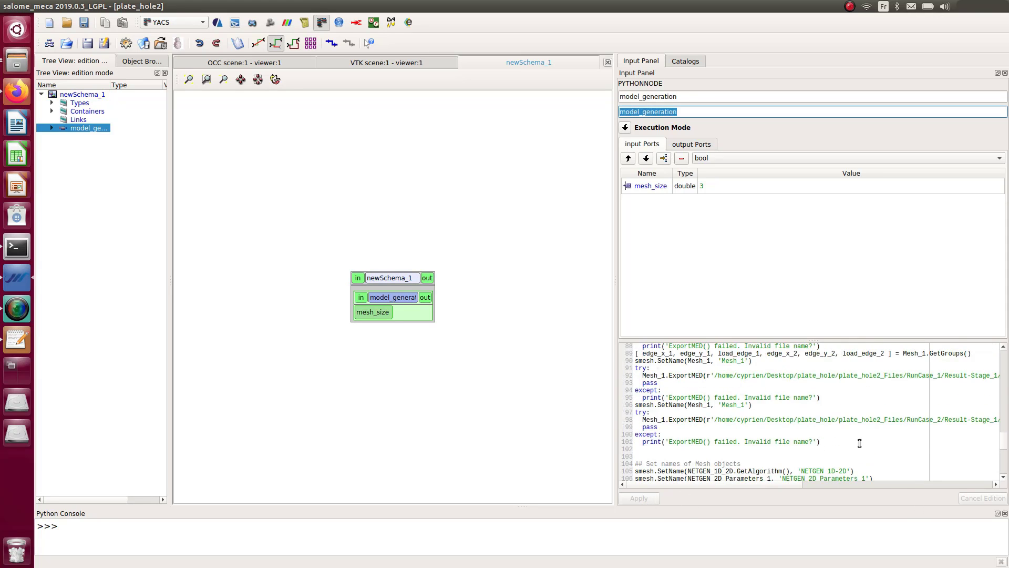
scroll(845, 447, "up", 1)
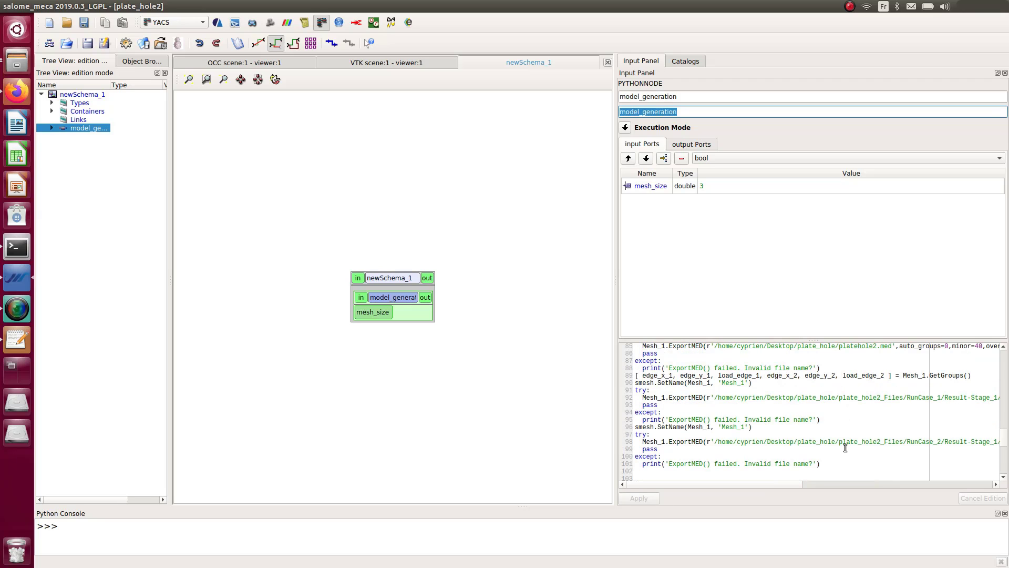
left_click_drag(768, 485, 645, 499)
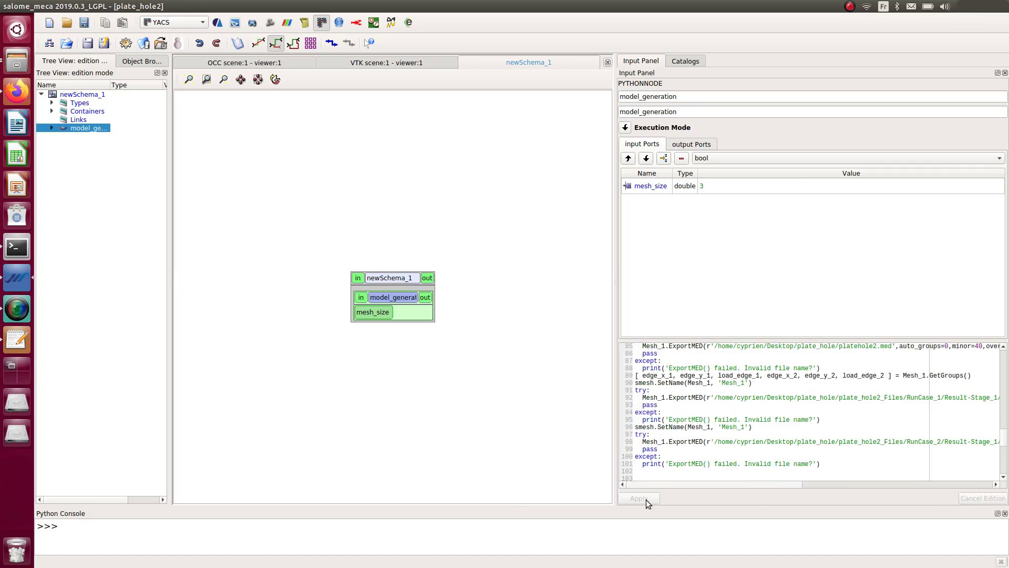
scroll(732, 391, "down", 8)
scroll(732, 392, "up", 3)
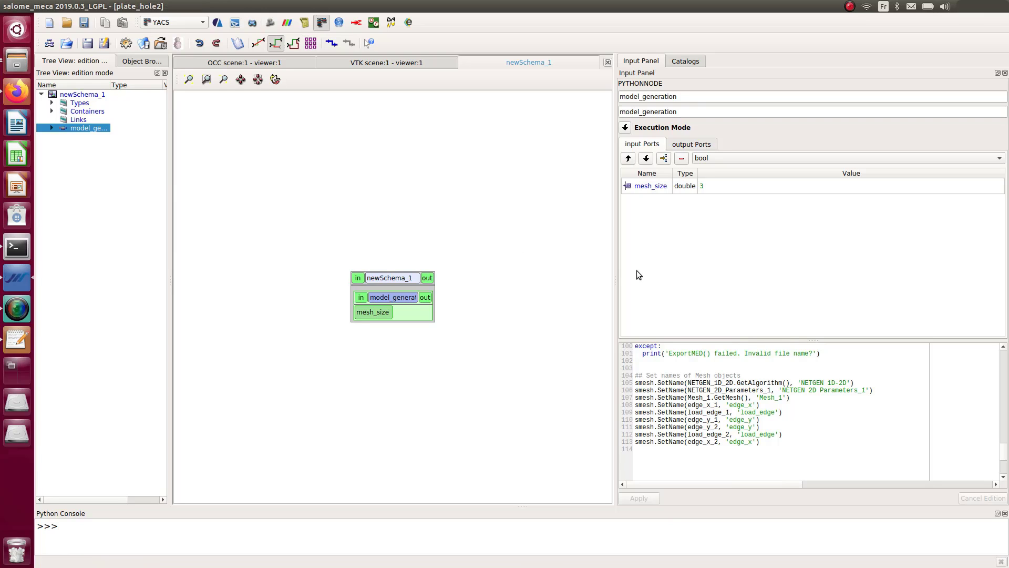
Prepare newSchema_1 for execution and run it to generate the geometry and mesh
left_click(381, 280)
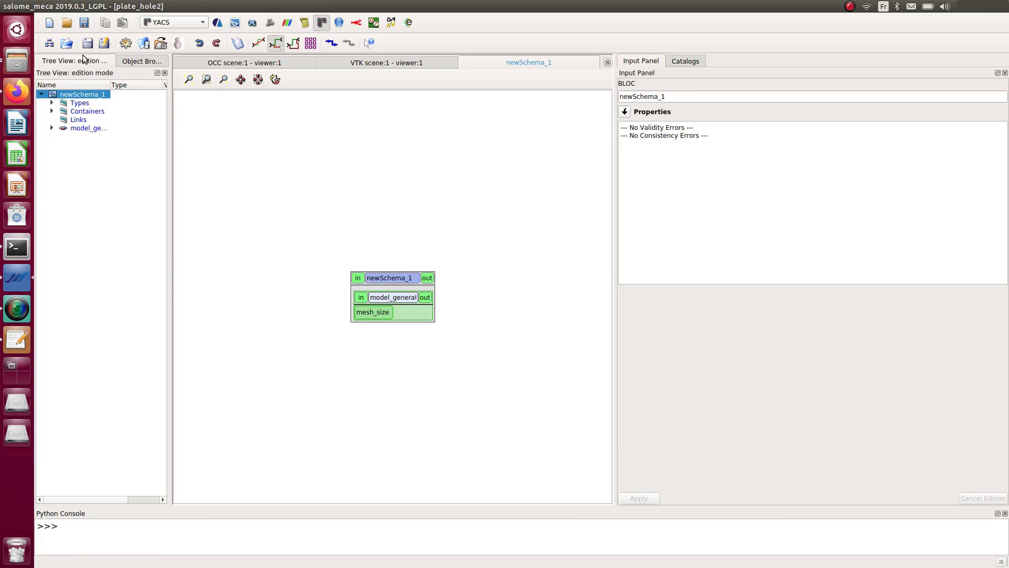
left_click(127, 44)
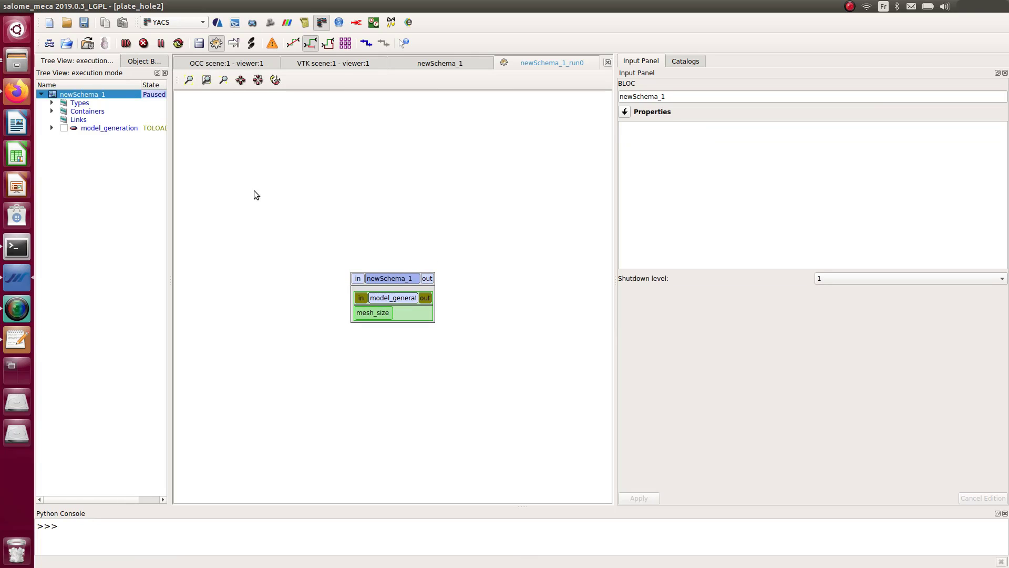
left_click(126, 44)
Compare the two Mesh_1 objects in the Mesh module by showing and hiding each one in the VTK viewer
left_click(270, 23)
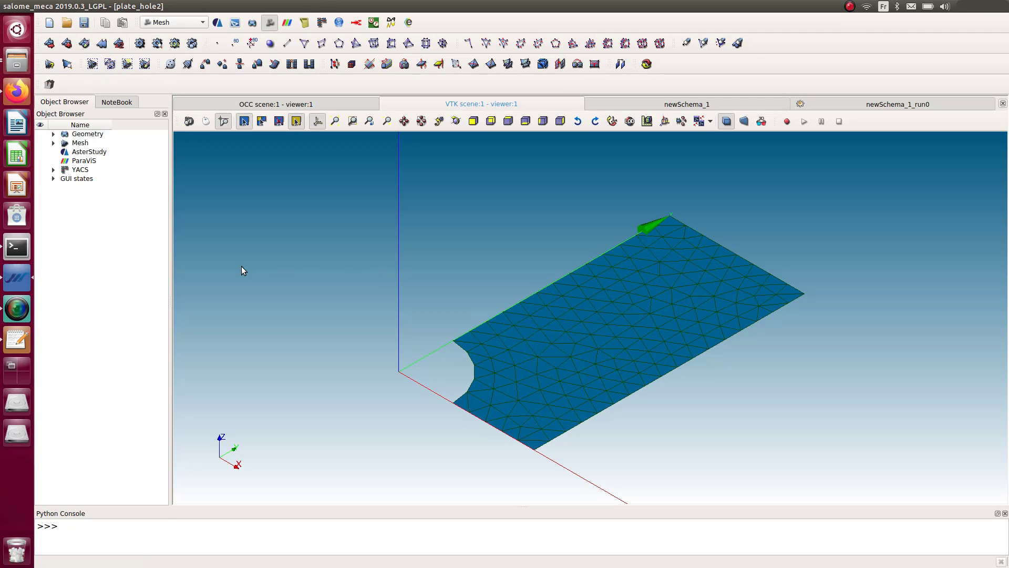
left_click(53, 142)
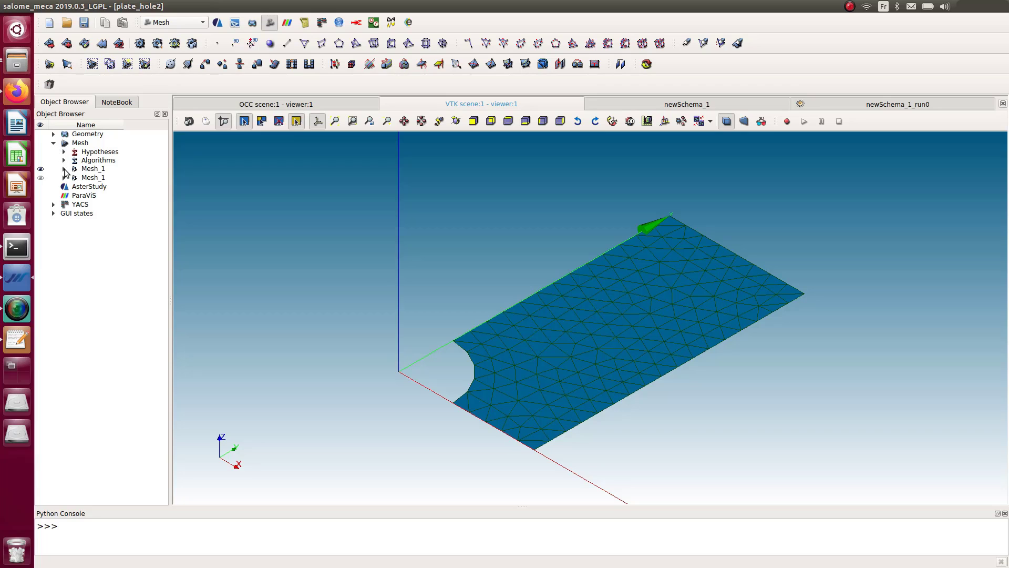
left_click(41, 177)
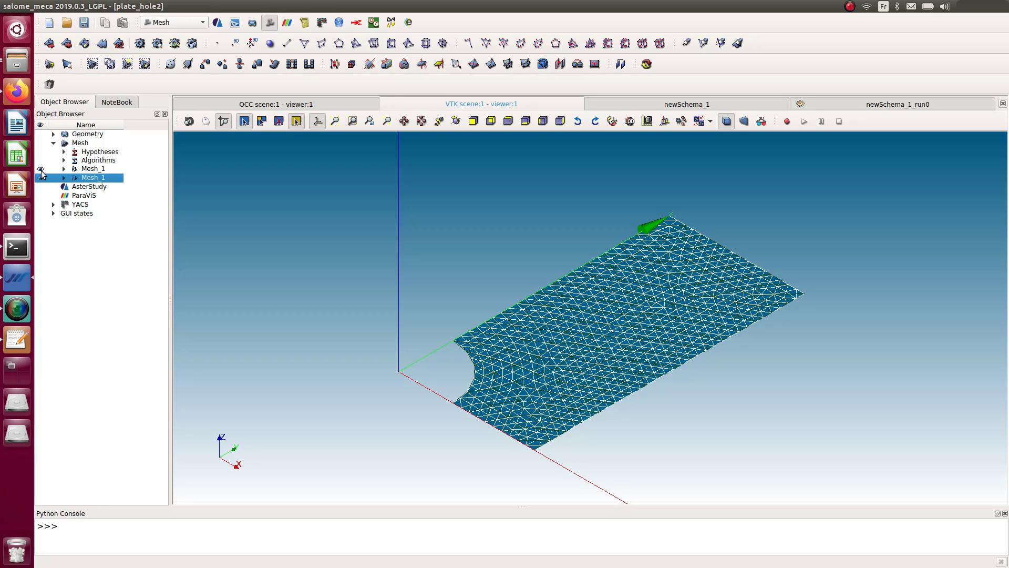
left_click(40, 169)
left_click(41, 177)
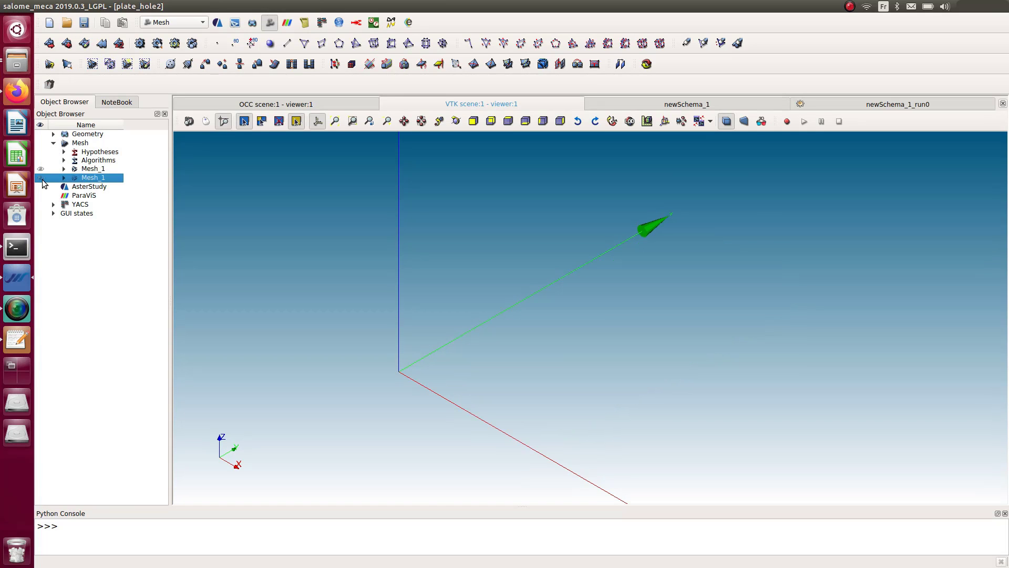
left_click(42, 179)
left_click(41, 170)
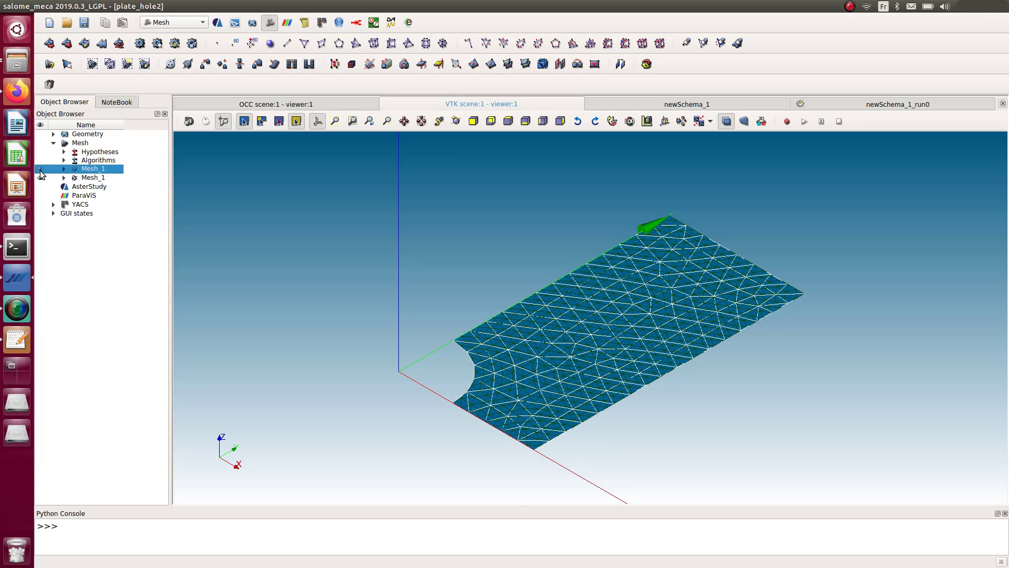
left_click(41, 170)
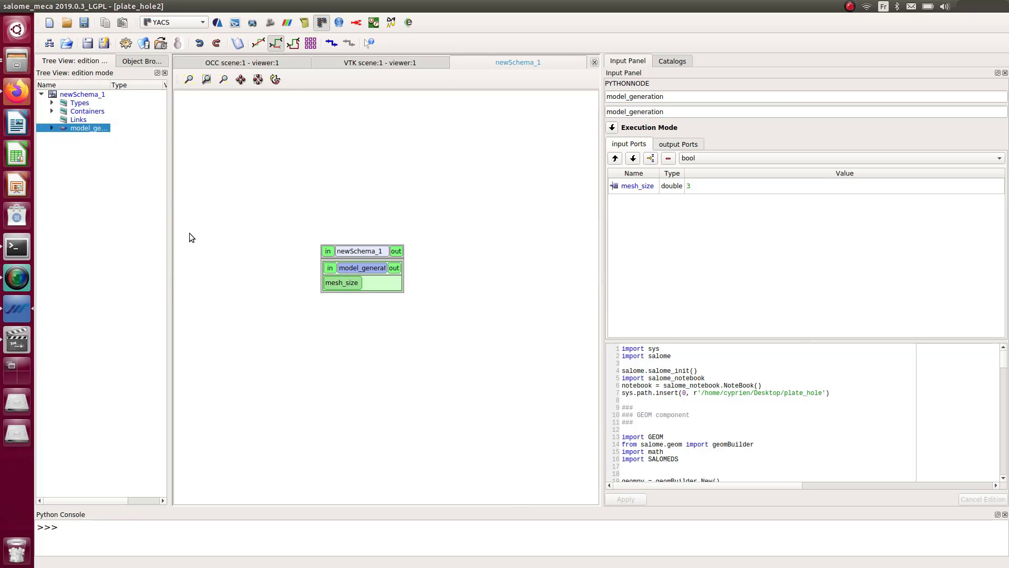
Save the study, and save the YACS schema as scheme2 in the plate_hole folder
key("ctrl+s")
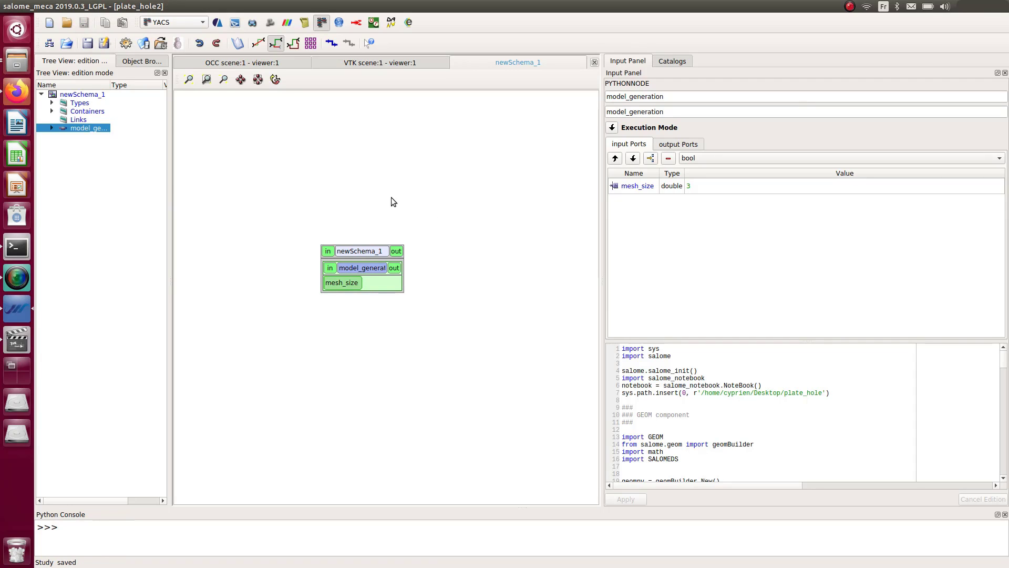
left_click(88, 45)
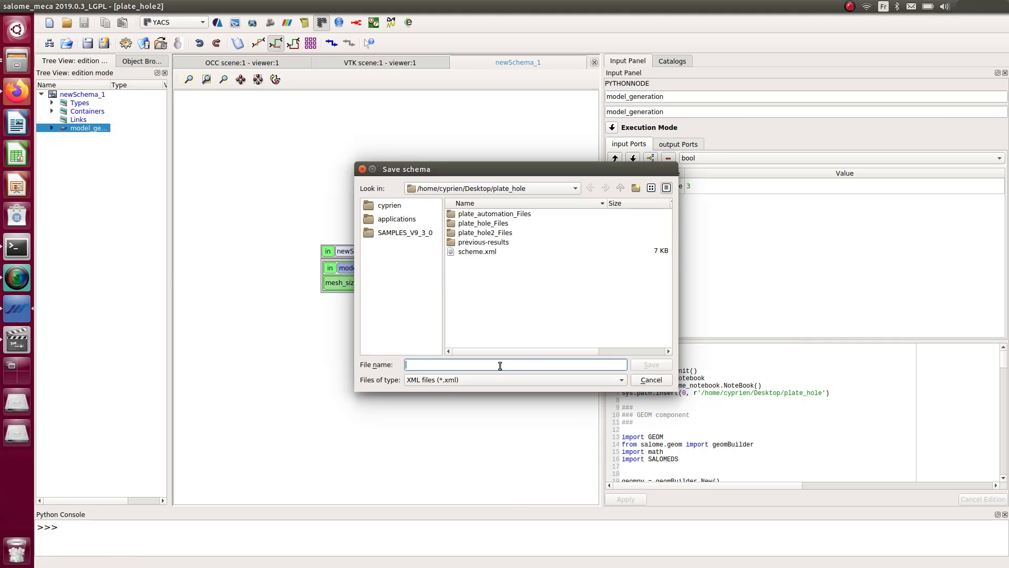
type("scheme2")
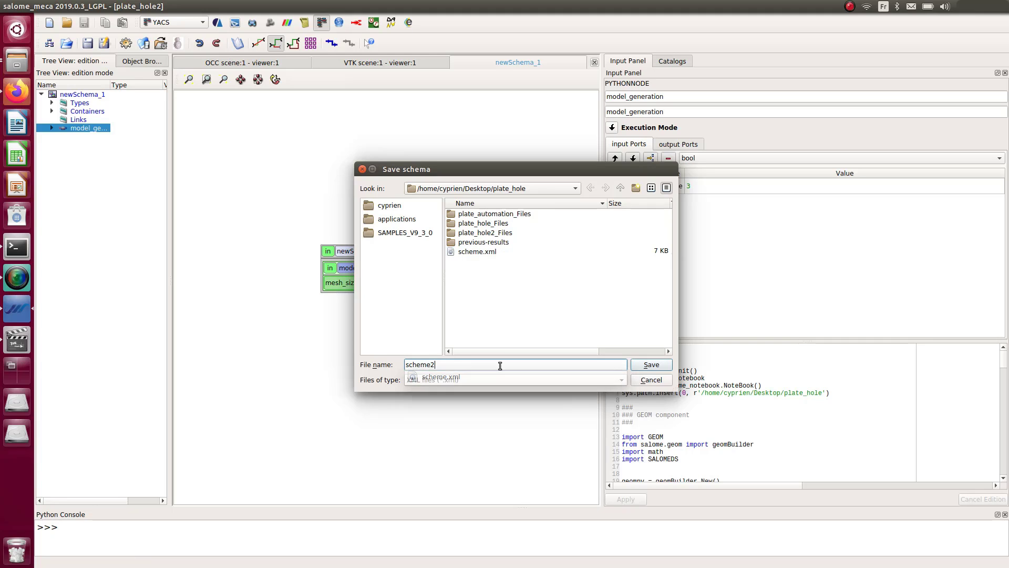
left_click(651, 365)
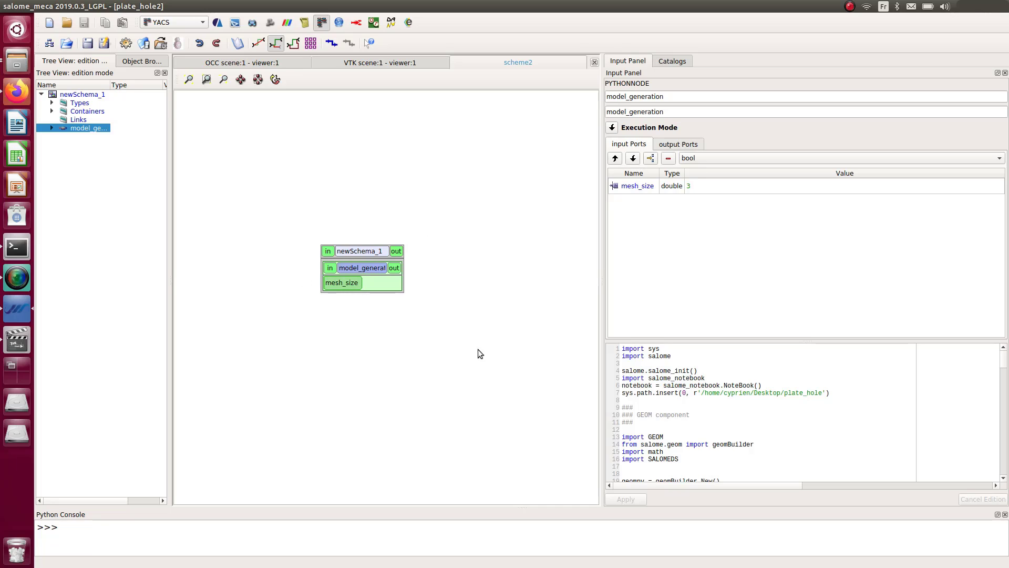
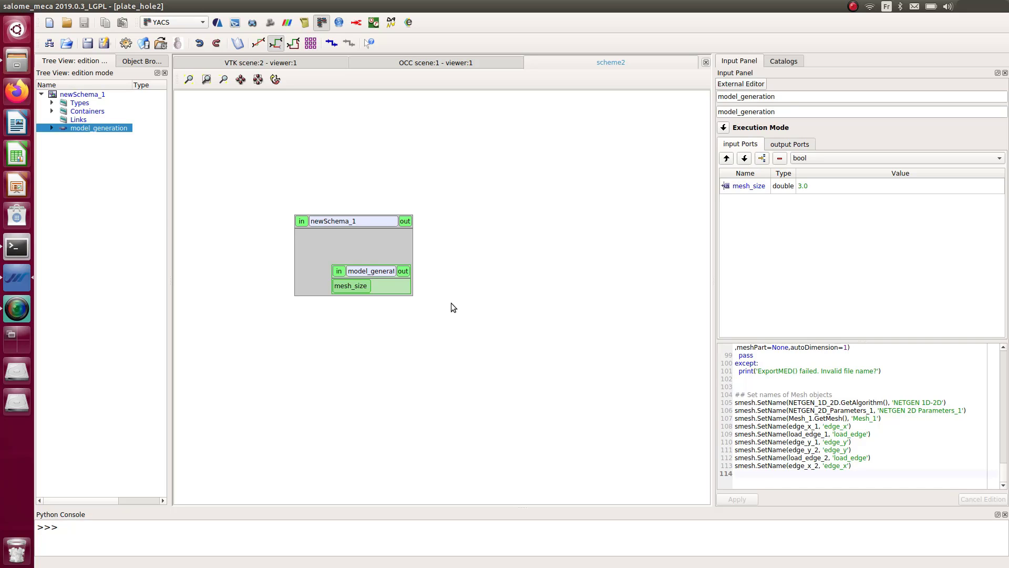
Add a second Python script node to the schema and place it below and to the right of model_generation
left_click_drag(362, 278, 354, 277)
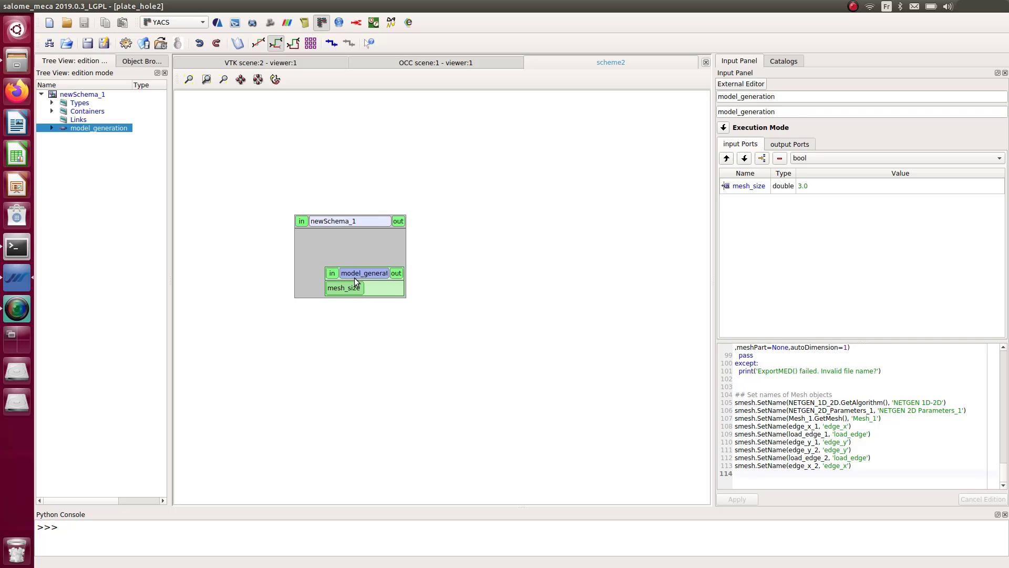
left_click(376, 248)
right_click(377, 249)
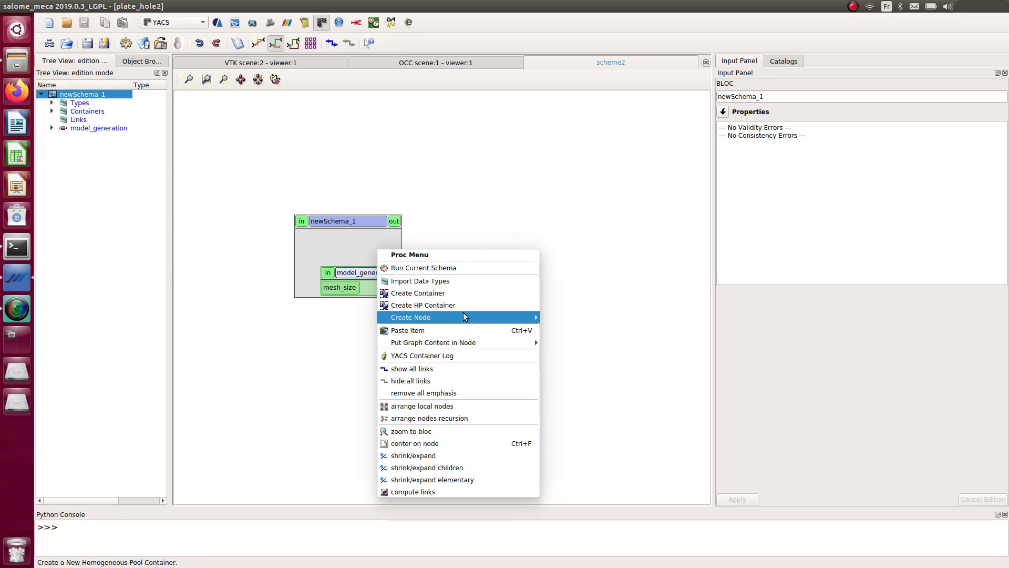
mouse_move(462, 317)
left_click(576, 331)
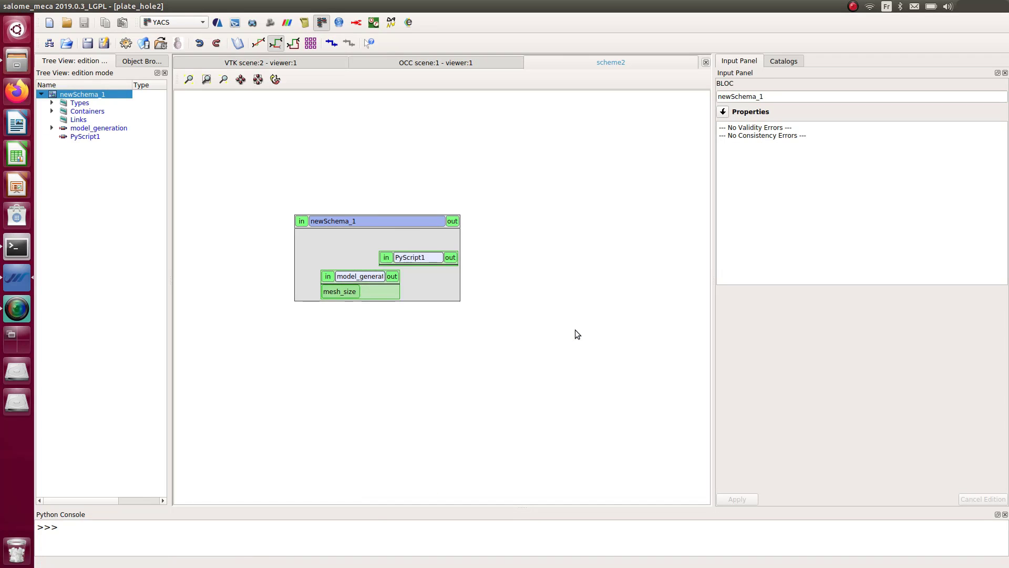
left_click_drag(425, 258, 459, 329)
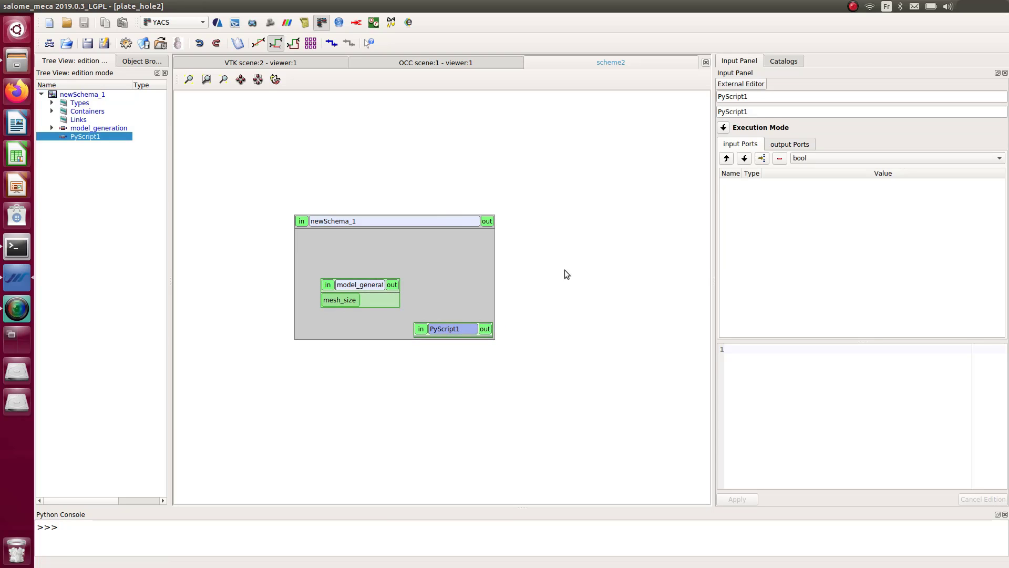
Enter asternode as the new script node's name
left_click_drag(769, 102, 700, 102)
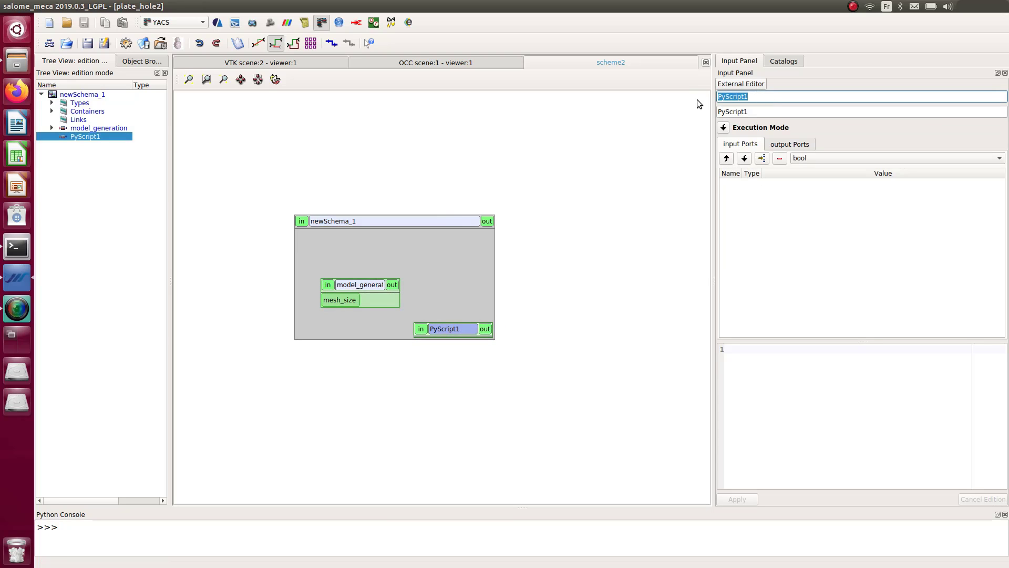
type("aster")
type("node")
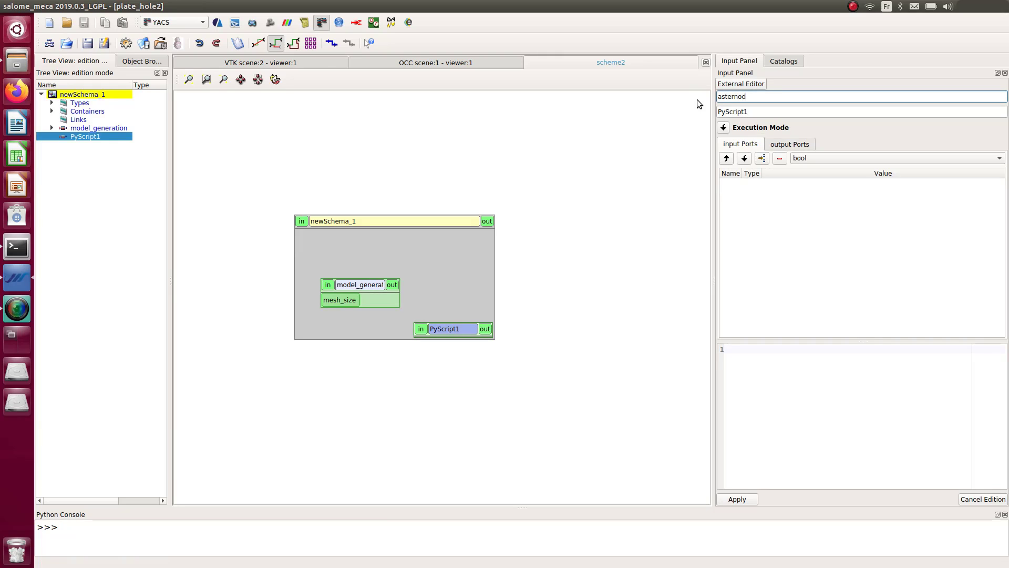
left_click(803, 361)
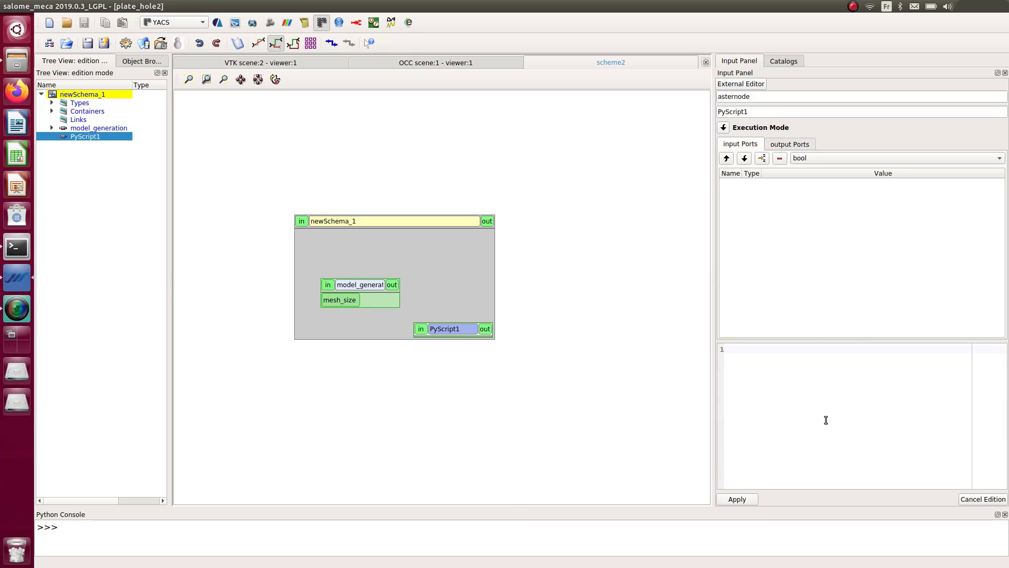
Open asterNode.py from the plate_hole folder in the text editor and look over the whole script
left_click(22, 68)
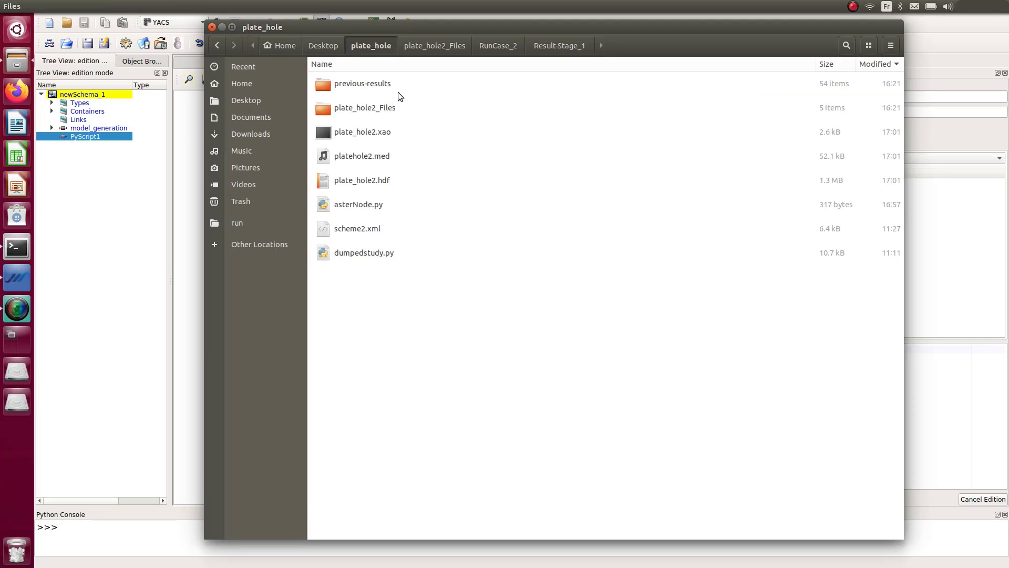
double_click(348, 205)
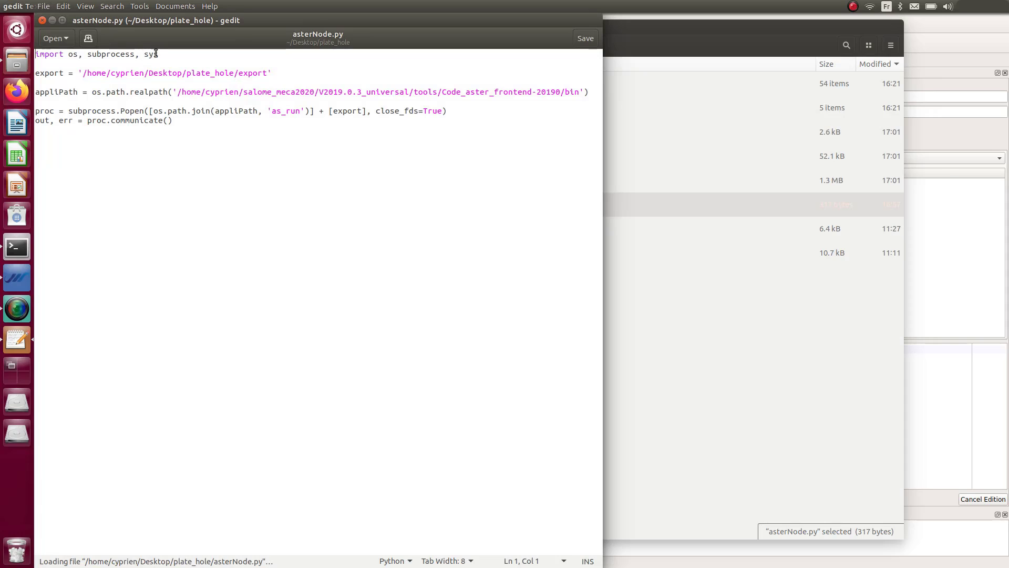
left_click_drag(194, 132, 23, 42)
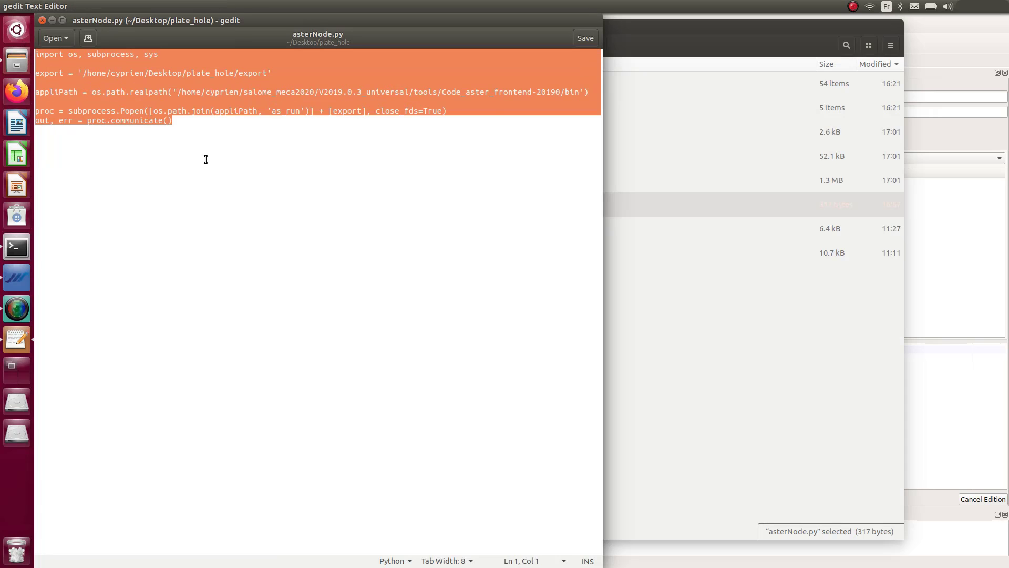
left_click(281, 167)
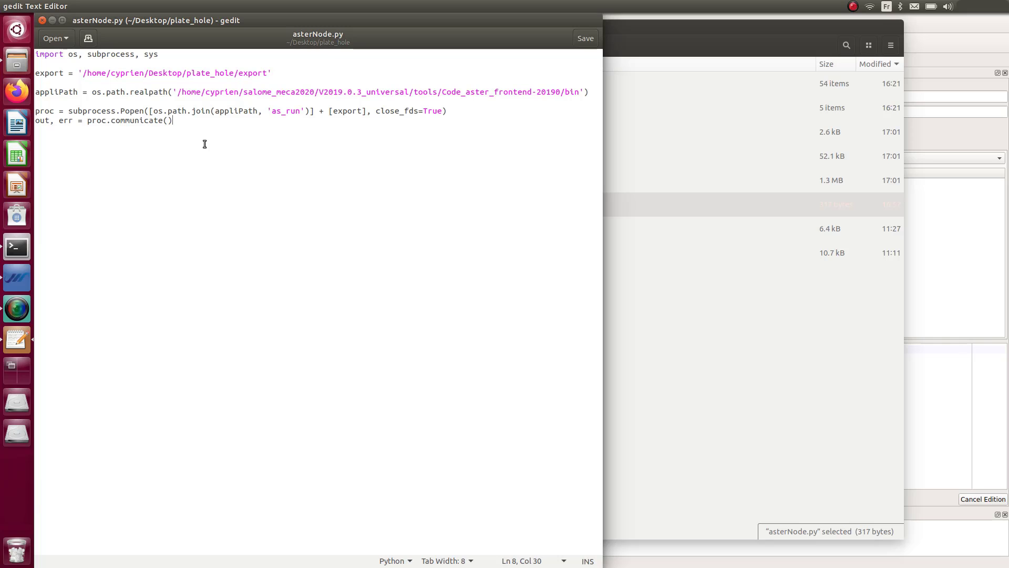
left_click_drag(200, 128, 7, 53)
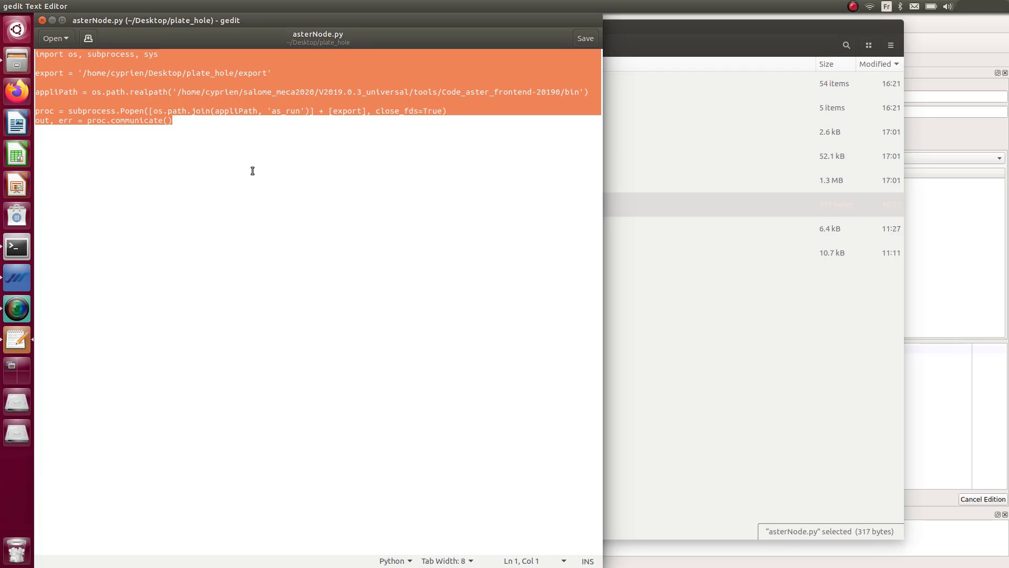
left_click(221, 144)
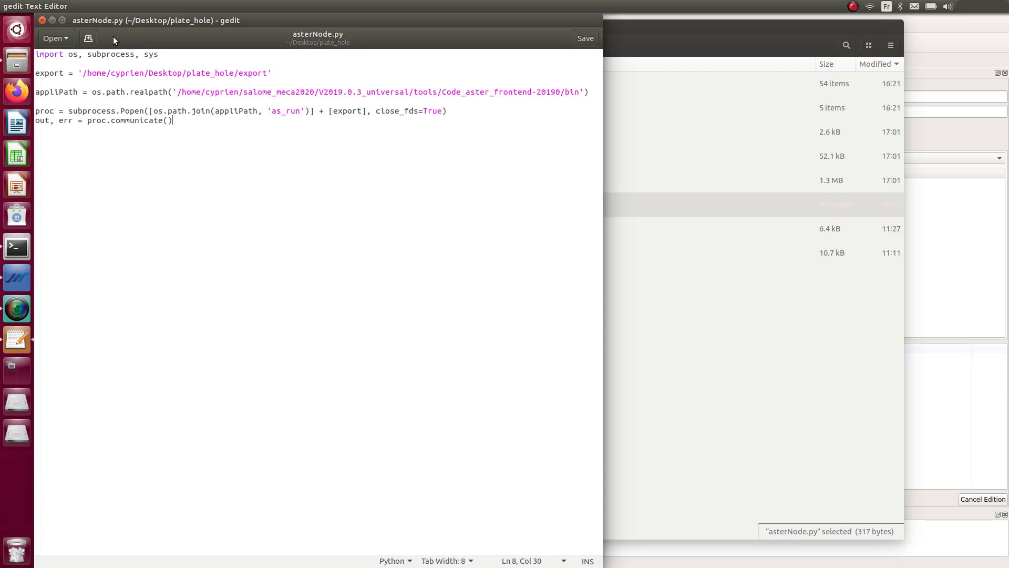
Examine the export file path, the appliPath directory and the subprocess.Popen as_run line in asterNode.py
left_click_drag(206, 36, 270, 62)
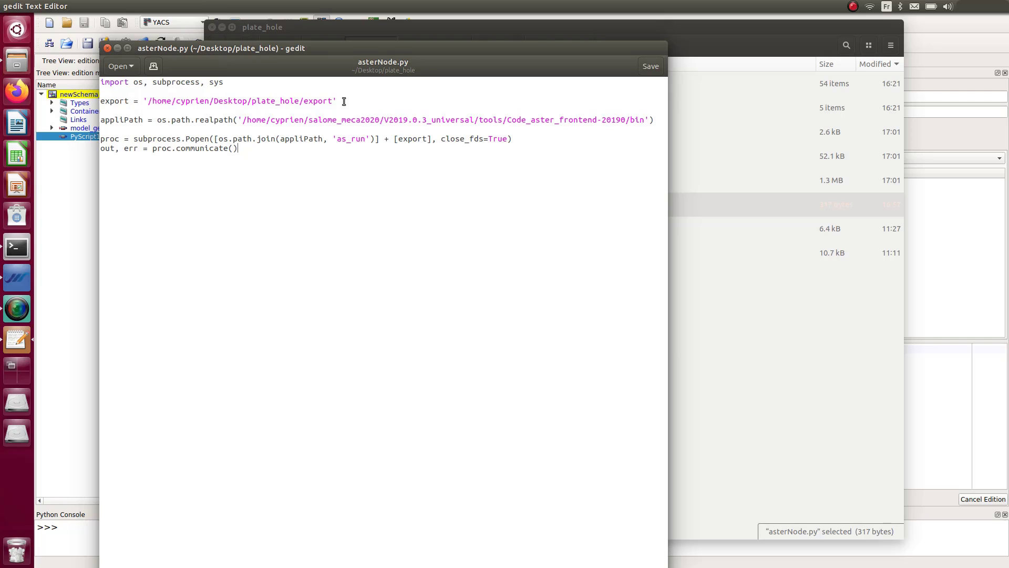
left_click_drag(339, 101, 89, 102)
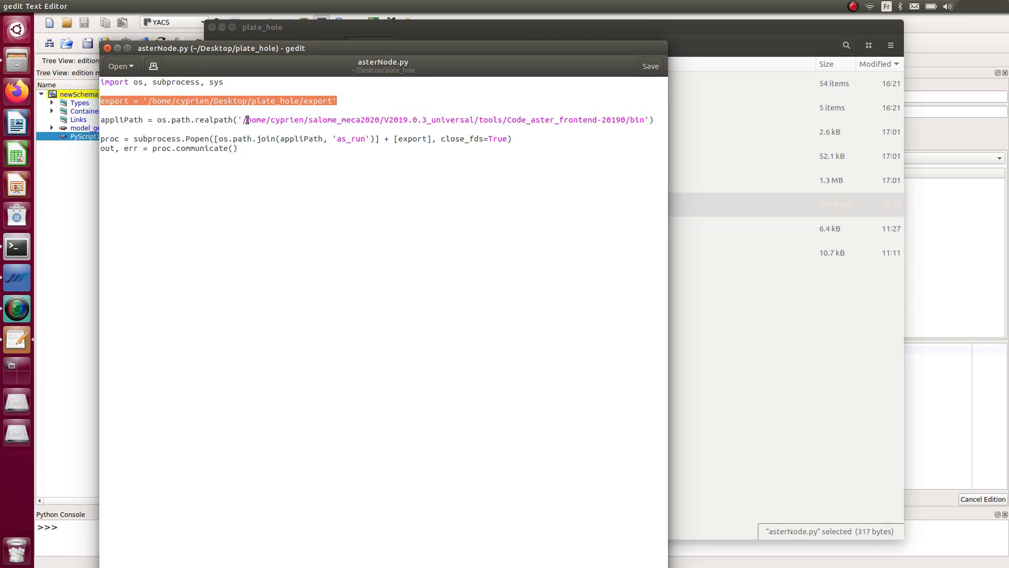
left_click_drag(274, 149, 85, 80)
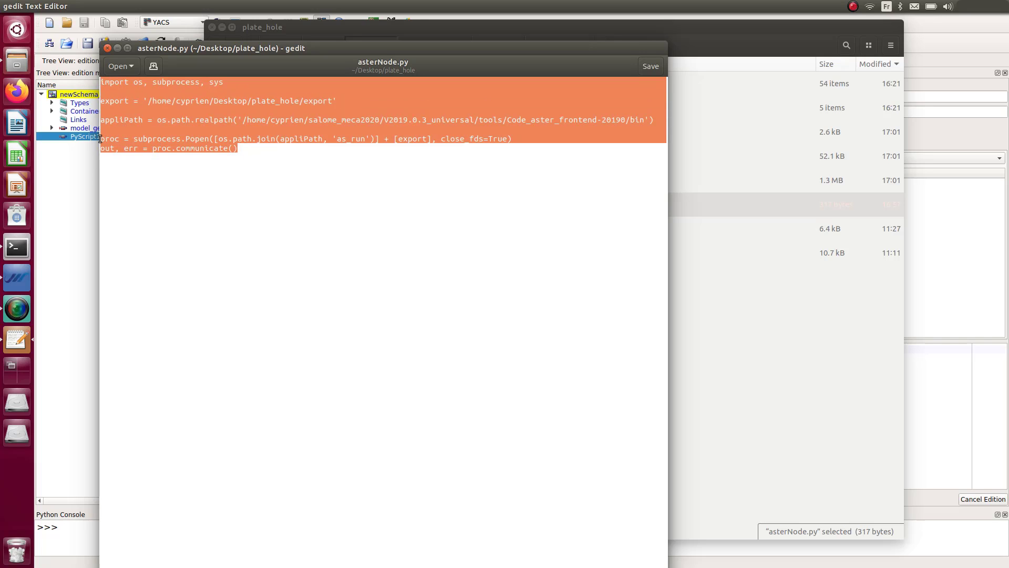
left_click(279, 178)
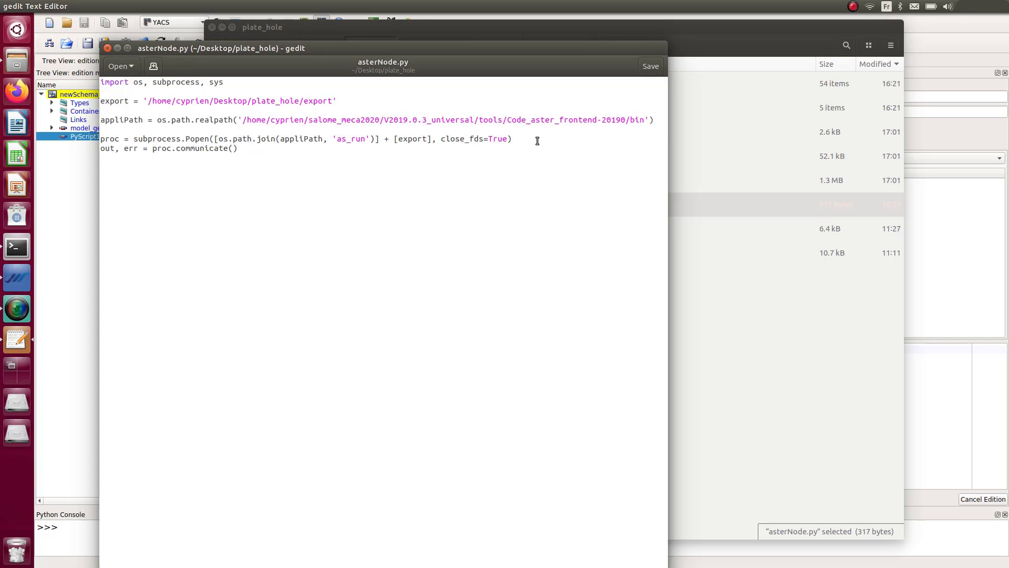
left_click_drag(512, 138, 92, 137)
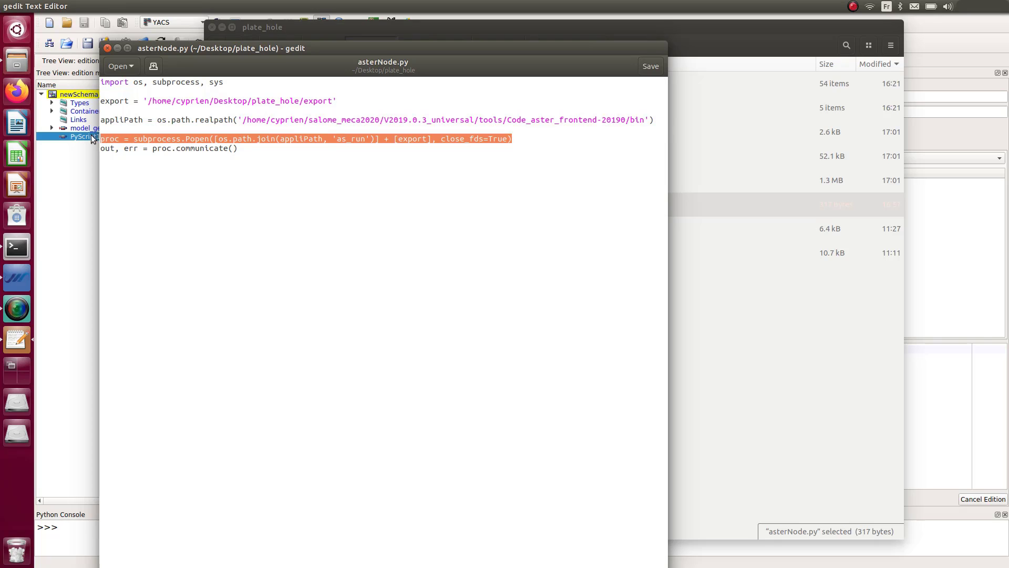
left_click(177, 197)
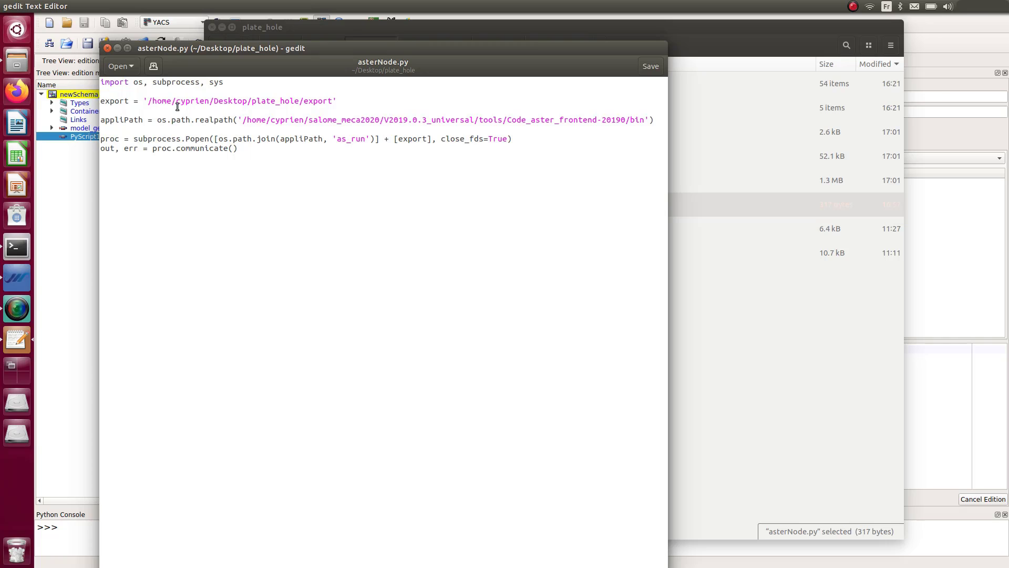
left_click_drag(149, 101, 335, 101)
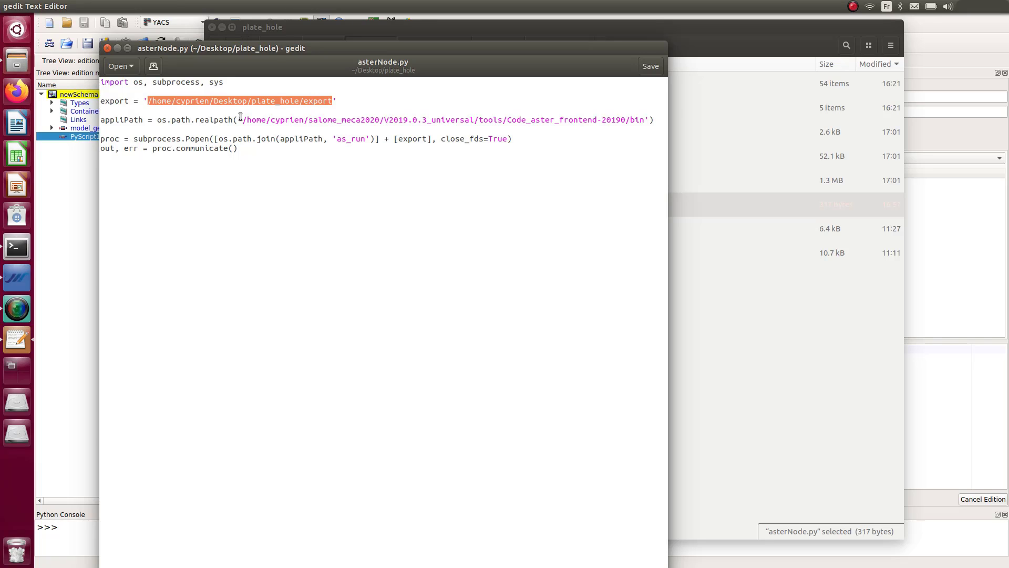
left_click_drag(244, 120, 646, 119)
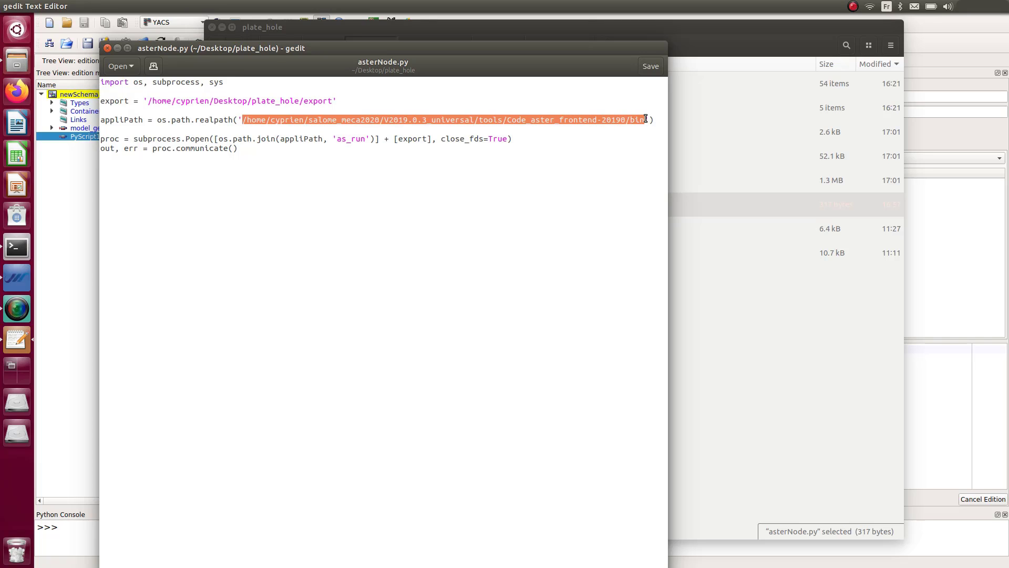
left_click(569, 138)
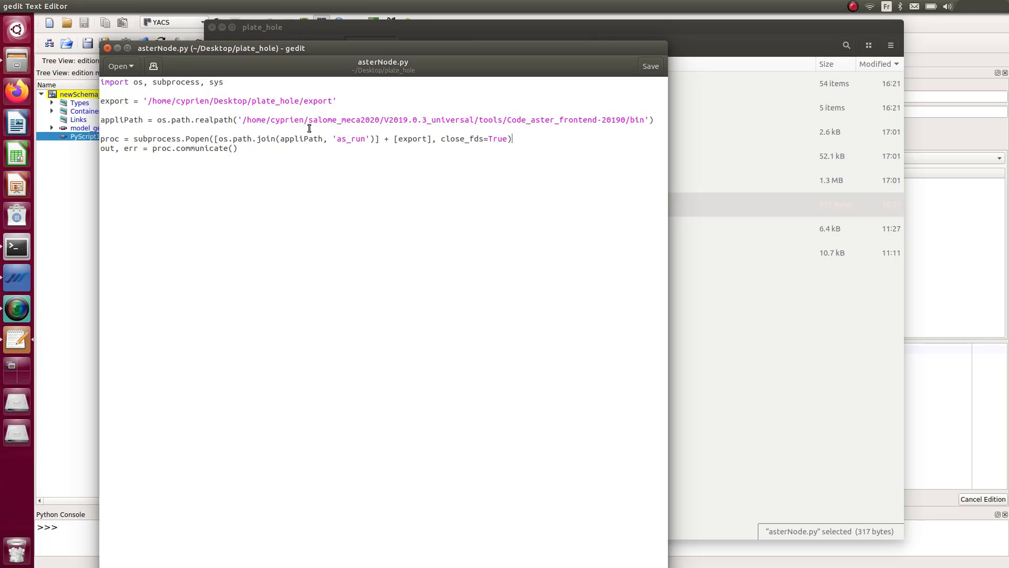
Copy the whole asterNode.py script into the asternode node's code and apply the node's name and script
left_click_drag(257, 156, 101, 82)
key("ctrl+c")
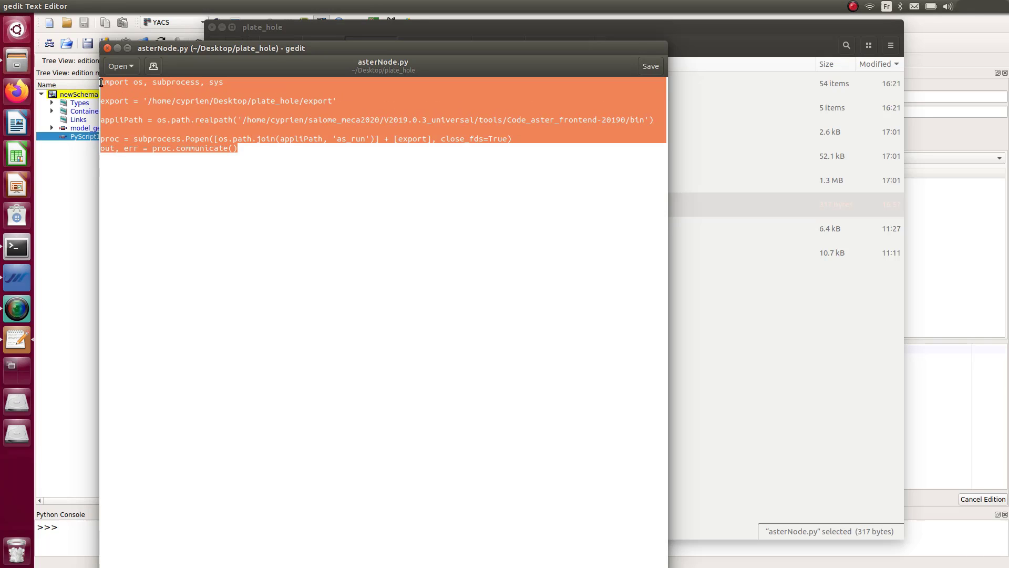
left_click(108, 49)
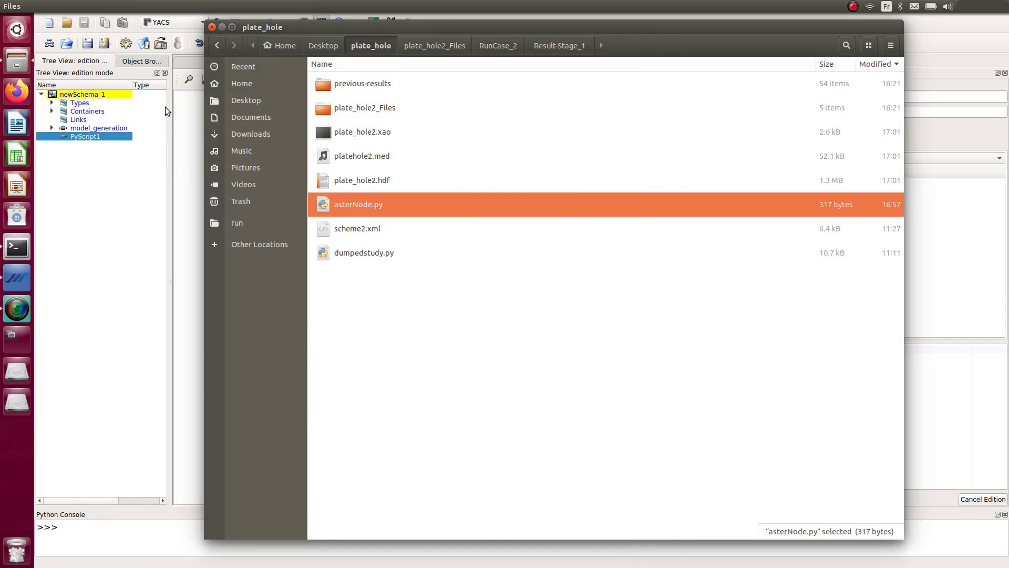
left_click(926, 314)
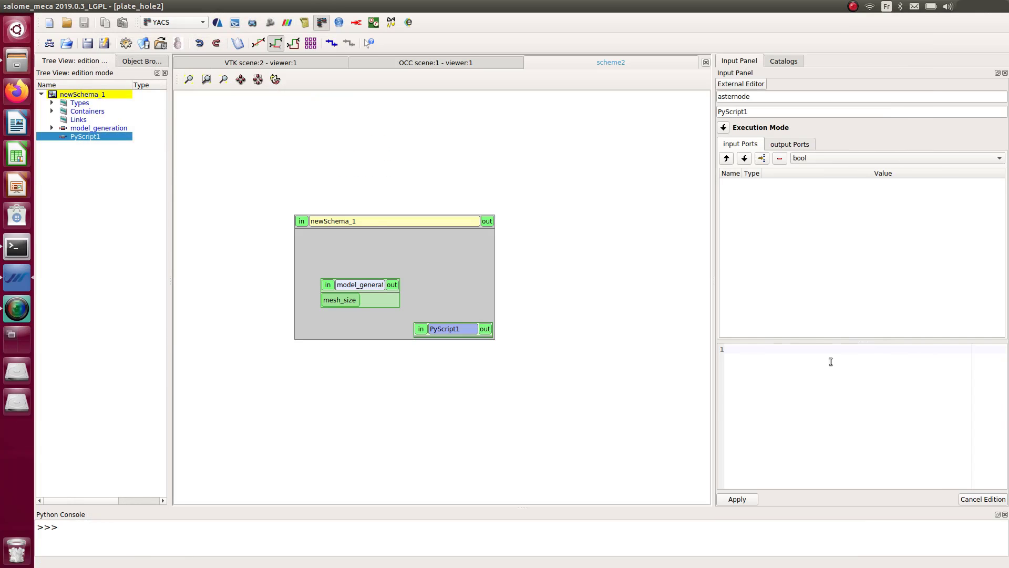
key("ctrl+v")
left_click(738, 499)
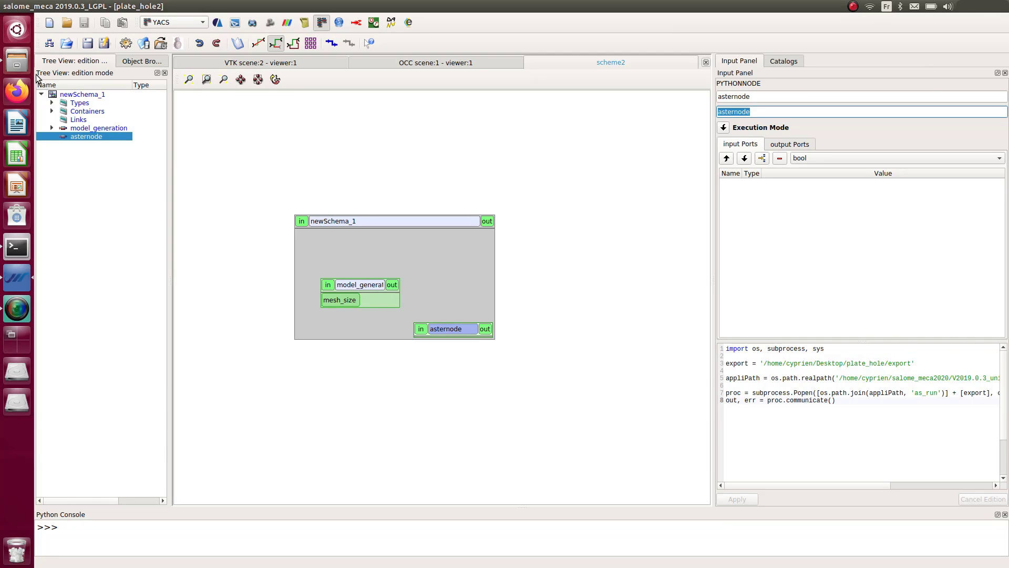
Open the Result-Stage_1 folder of RunCase_2 inside plate_hole2_Files in the file manager
left_click(21, 63)
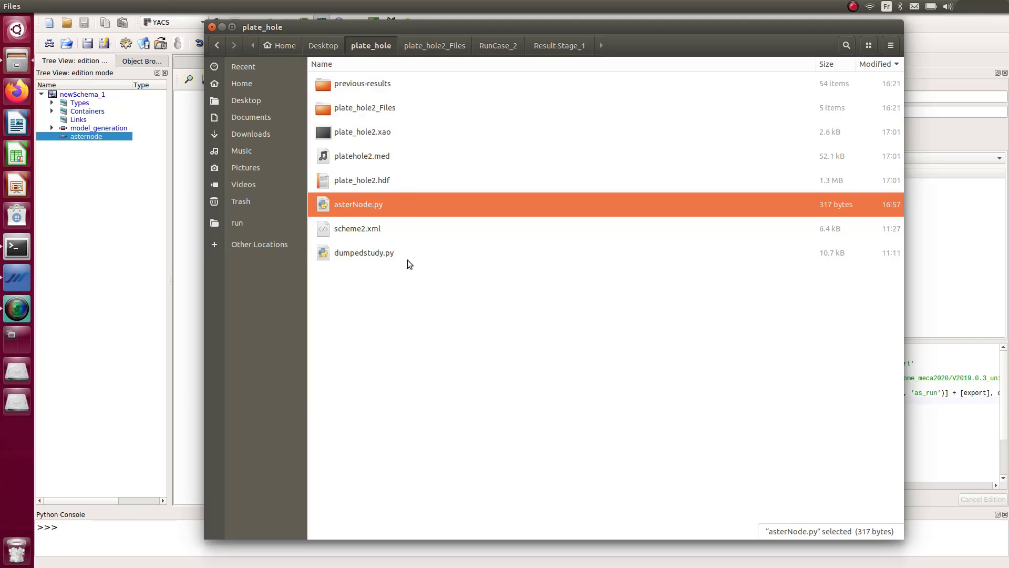
left_click(421, 331)
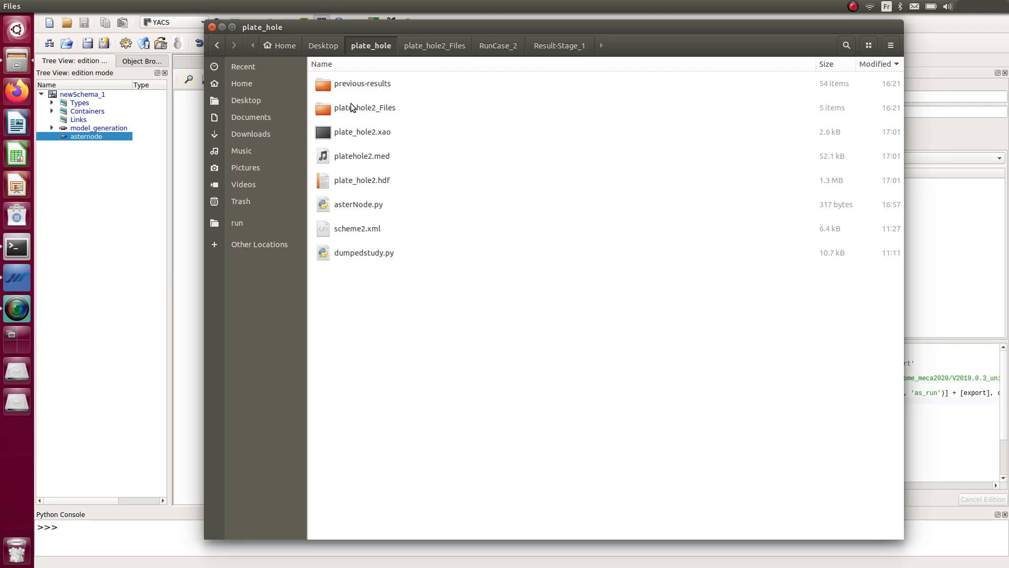
left_click(368, 108)
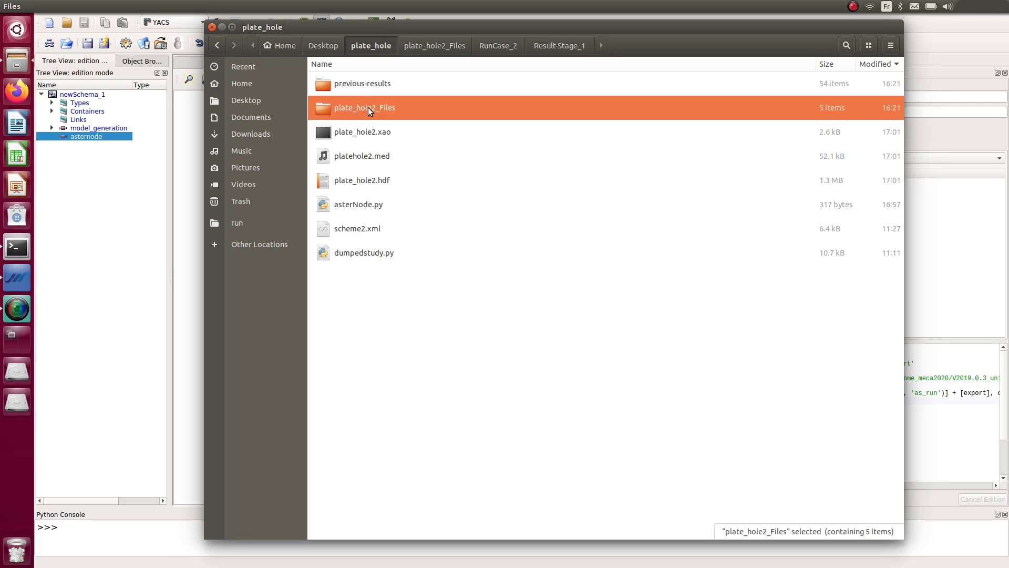
double_click(353, 108)
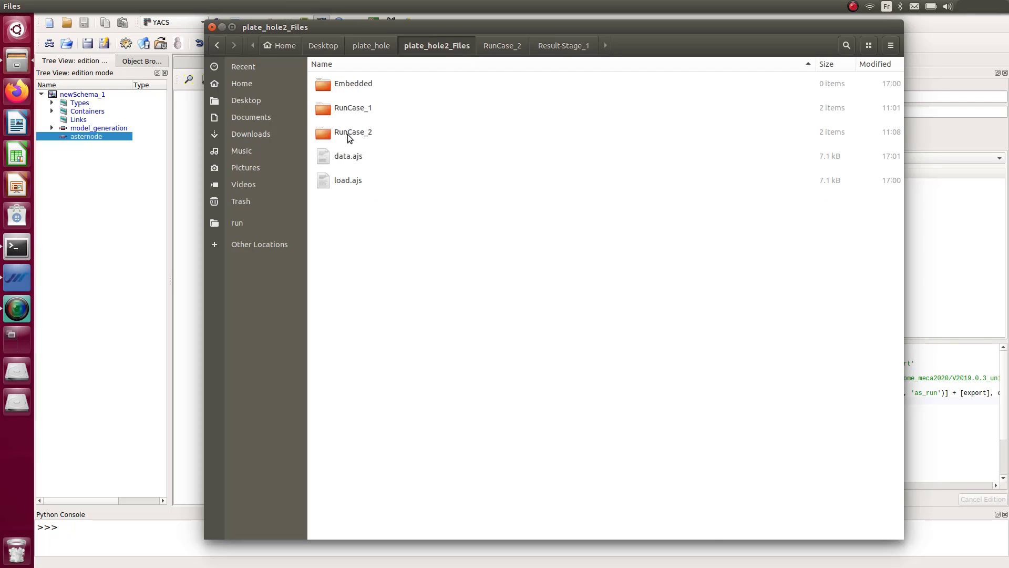
double_click(357, 132)
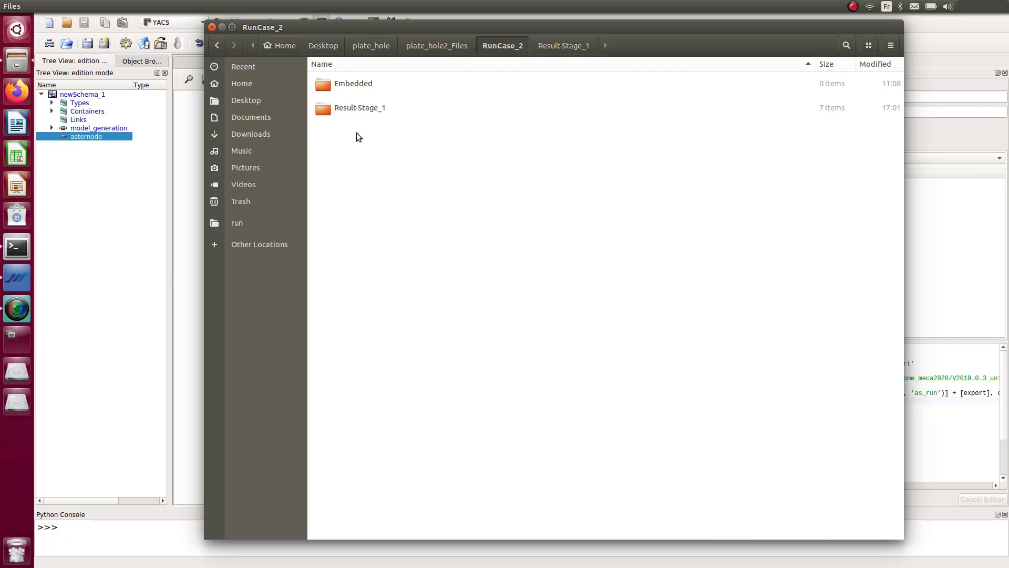
double_click(363, 109)
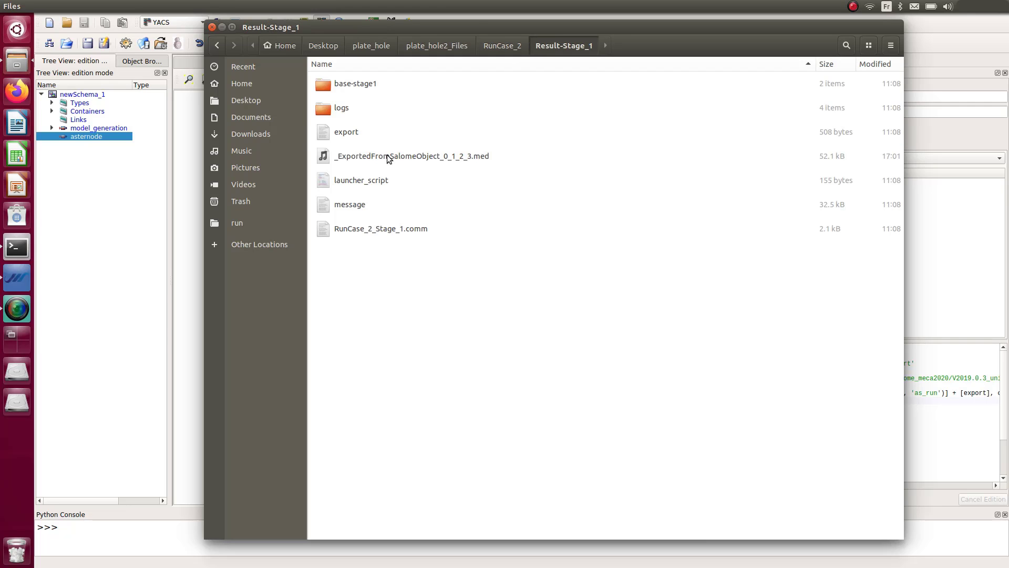
Examine the export, RunCase_2_Stage_1.comm and _ExportedFromSalomeObject_0_1_2_3.med files, reading the input and output file lines inside export
left_click(351, 134)
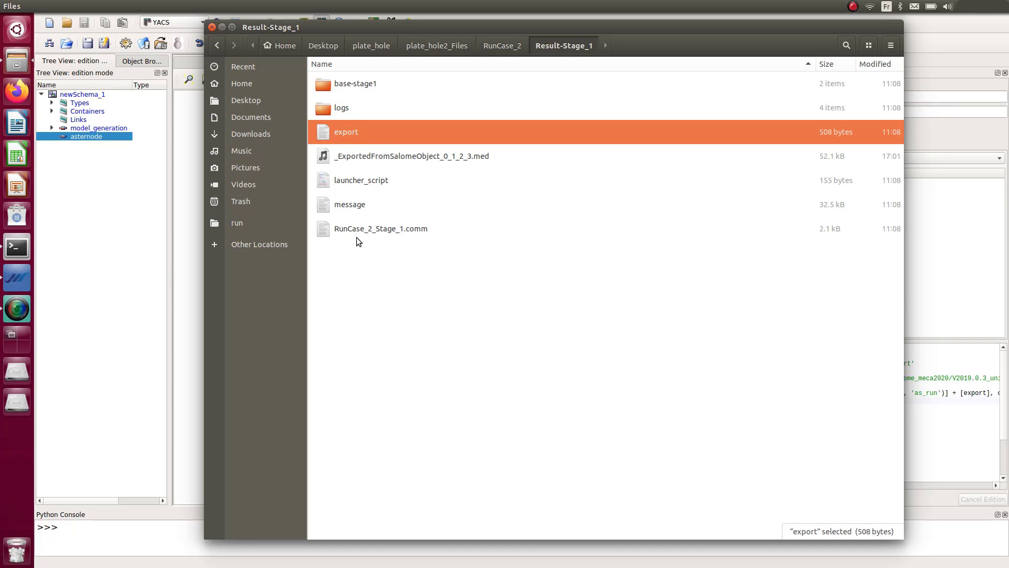
left_click(367, 228)
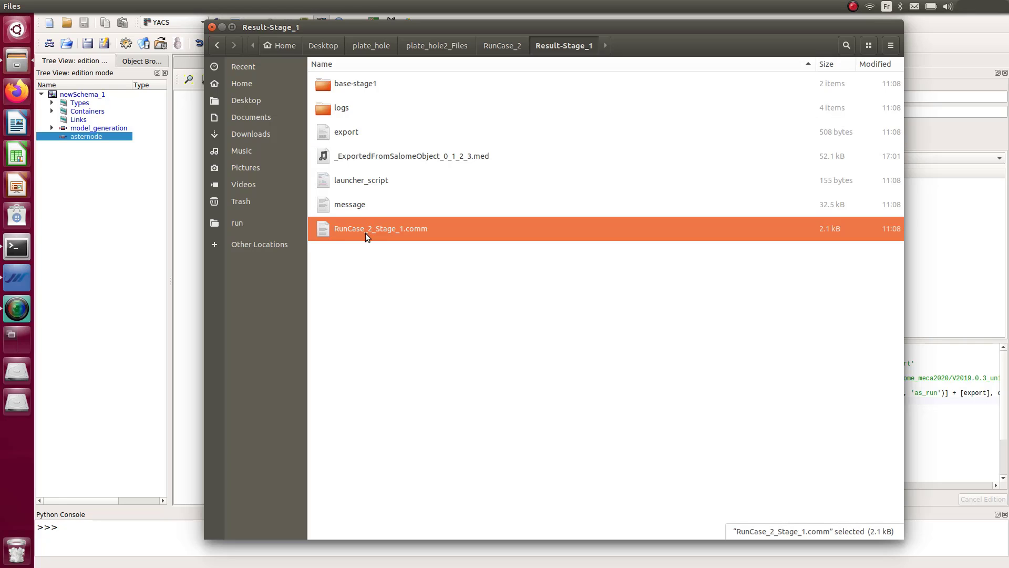
left_click(391, 161)
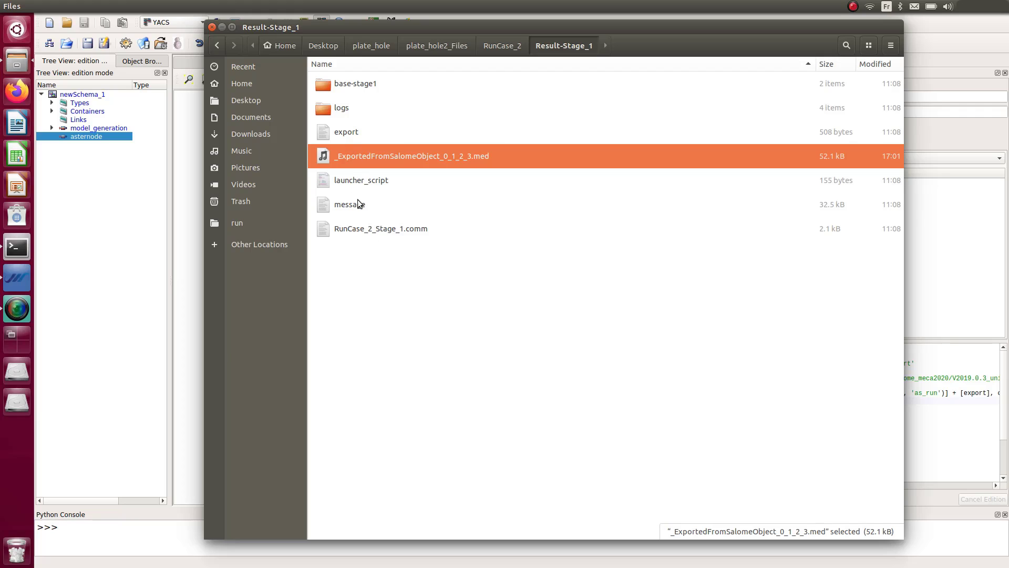
left_click(360, 227)
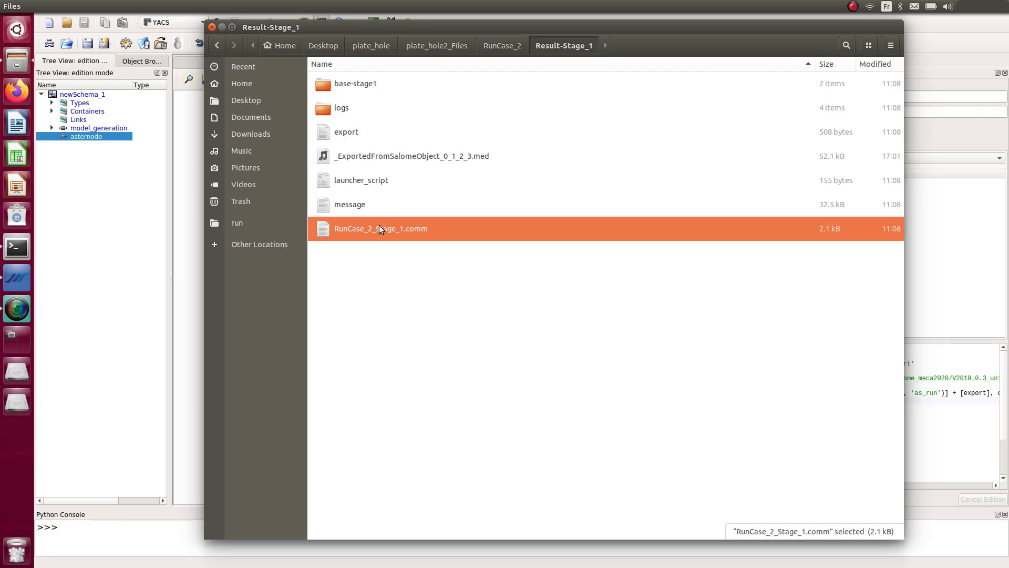
left_click(426, 160)
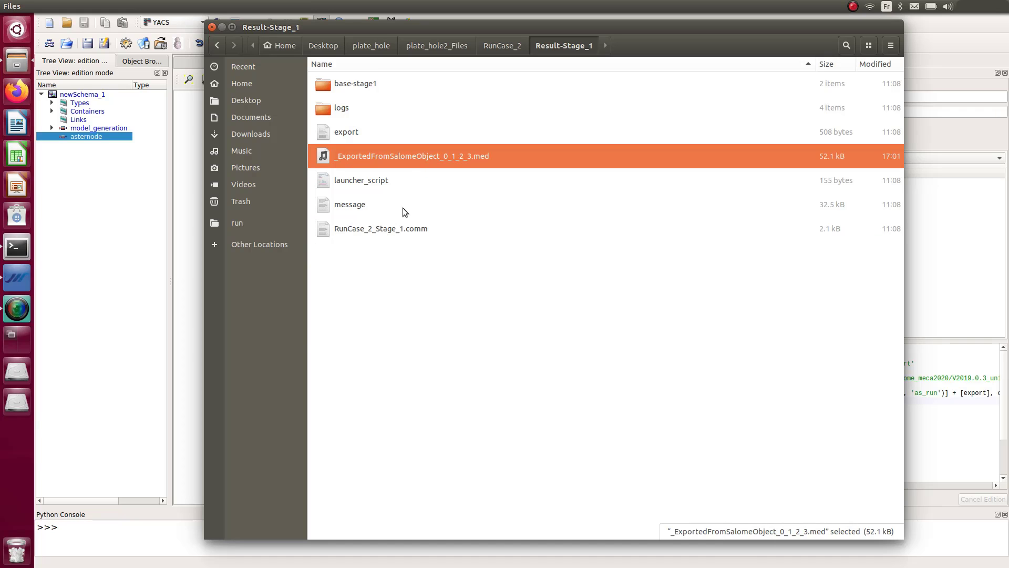
double_click(359, 132)
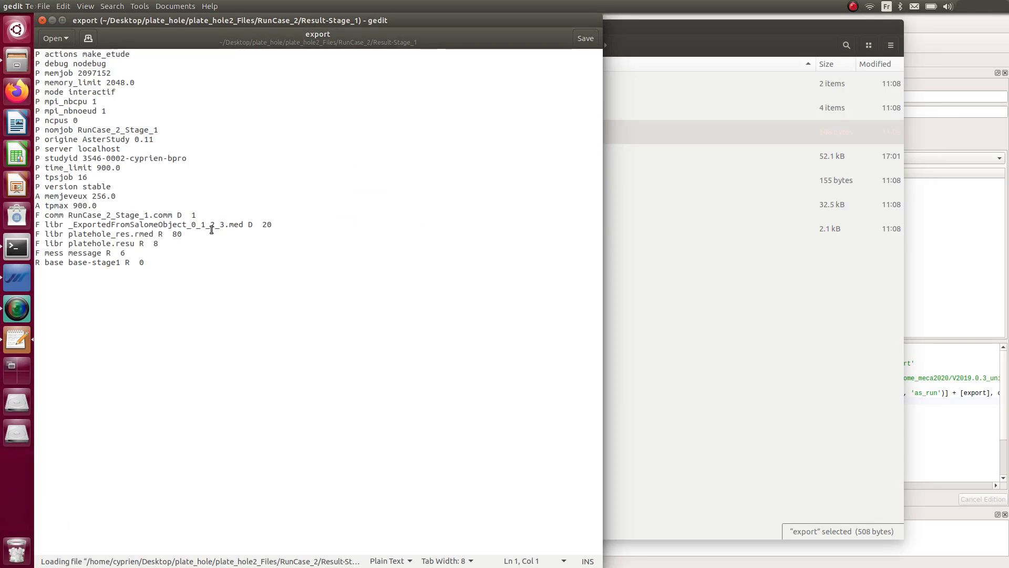
left_click_drag(145, 262, 23, 228)
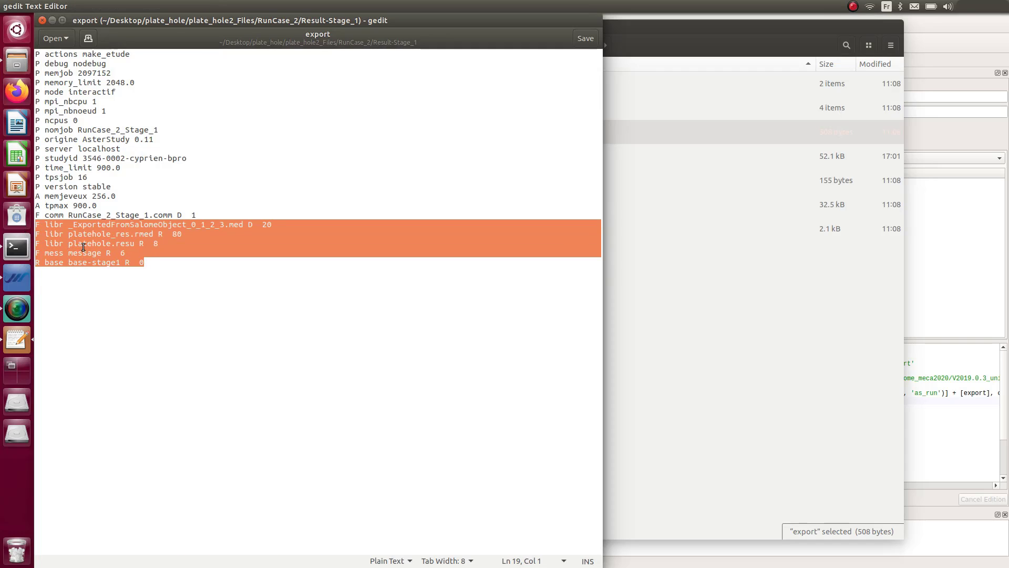
left_click_drag(241, 219, 266, 226)
left_click(165, 283)
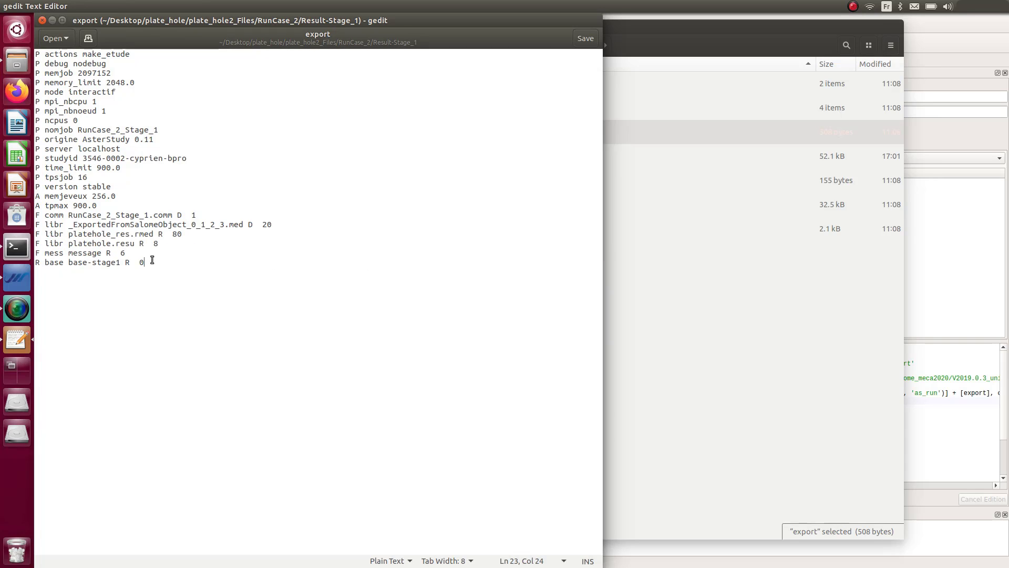
left_click(42, 21)
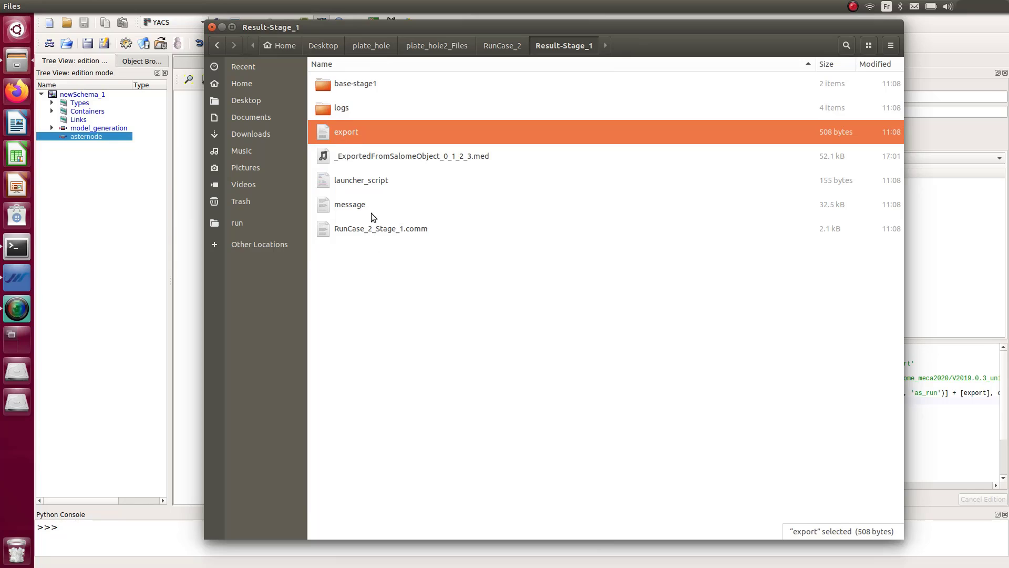
Copy export and RunCase_2_Stage_1.comm from Result-Stage_1 into the plate_hole folder
left_click(384, 229, "ctrl")
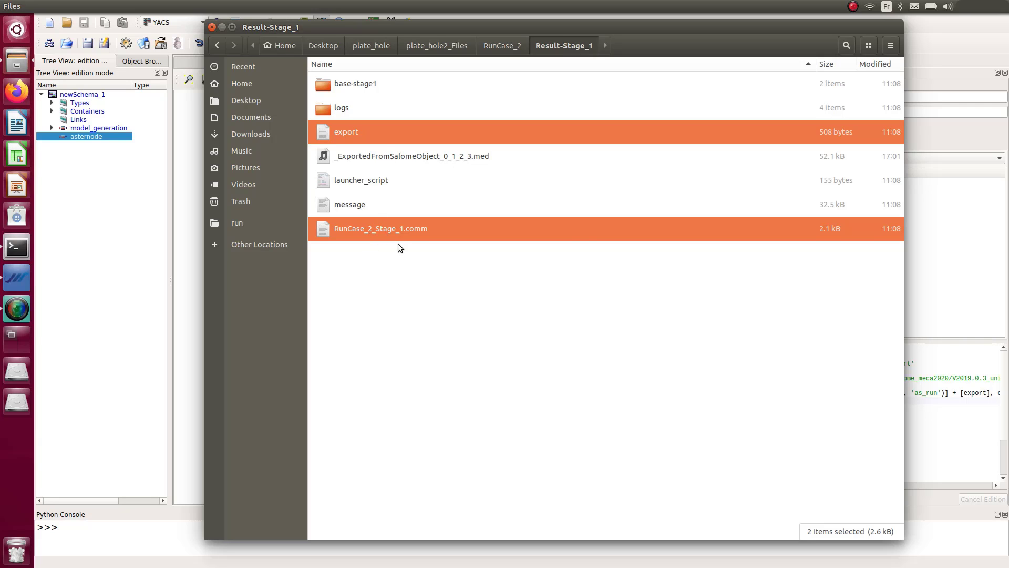
right_click(392, 228)
left_click(436, 283)
left_click(374, 46)
left_click(386, 297)
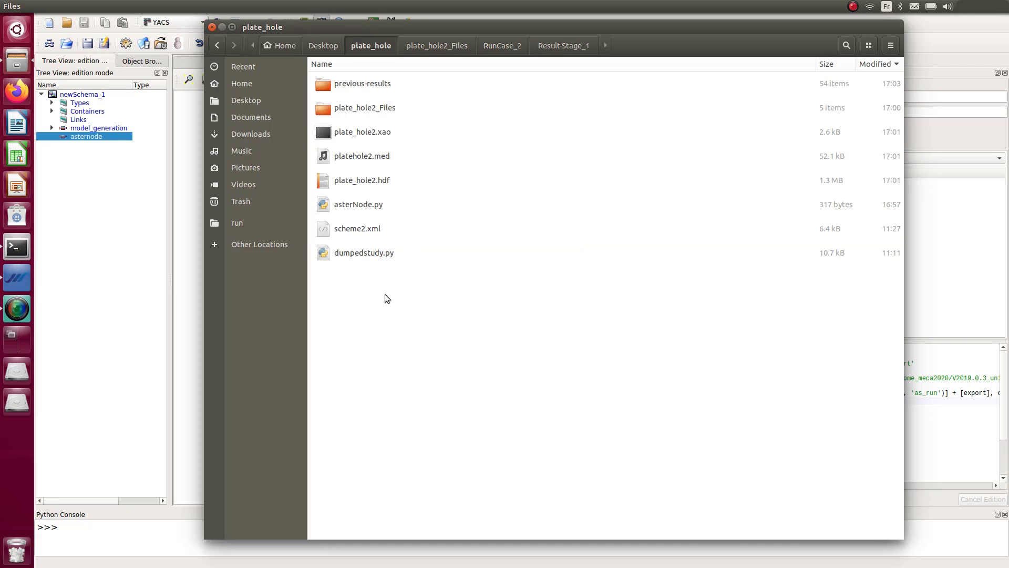
right_click(386, 298)
left_click(417, 315)
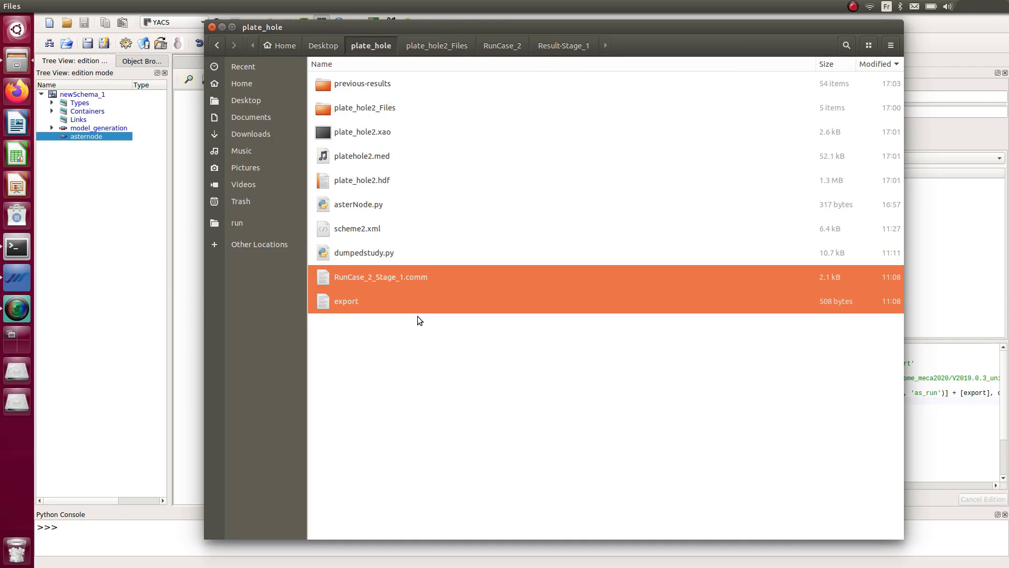
left_click(423, 351)
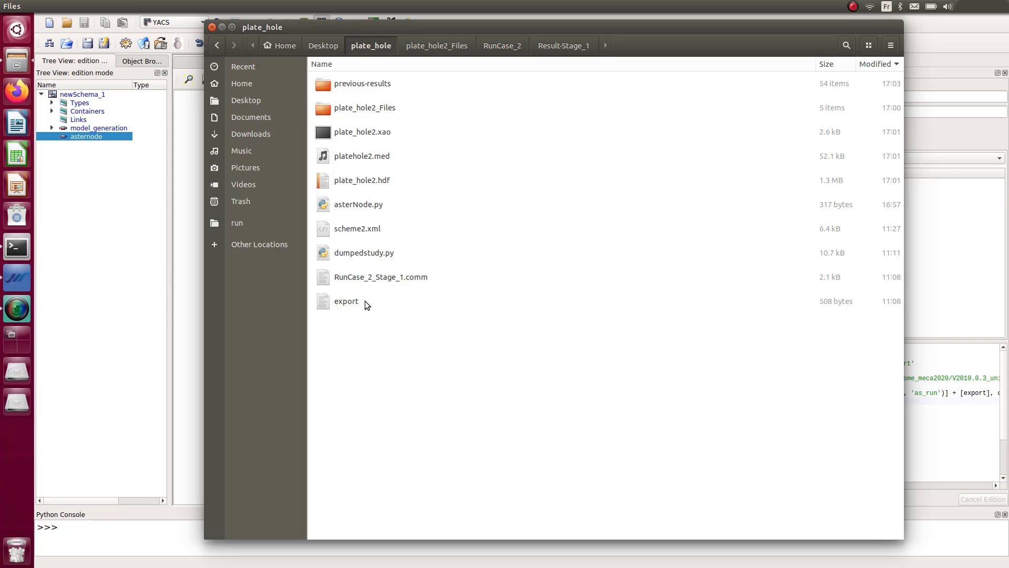
Open the copied export file from plate_hole in the text editor and place its window beside the file list
double_click(347, 301)
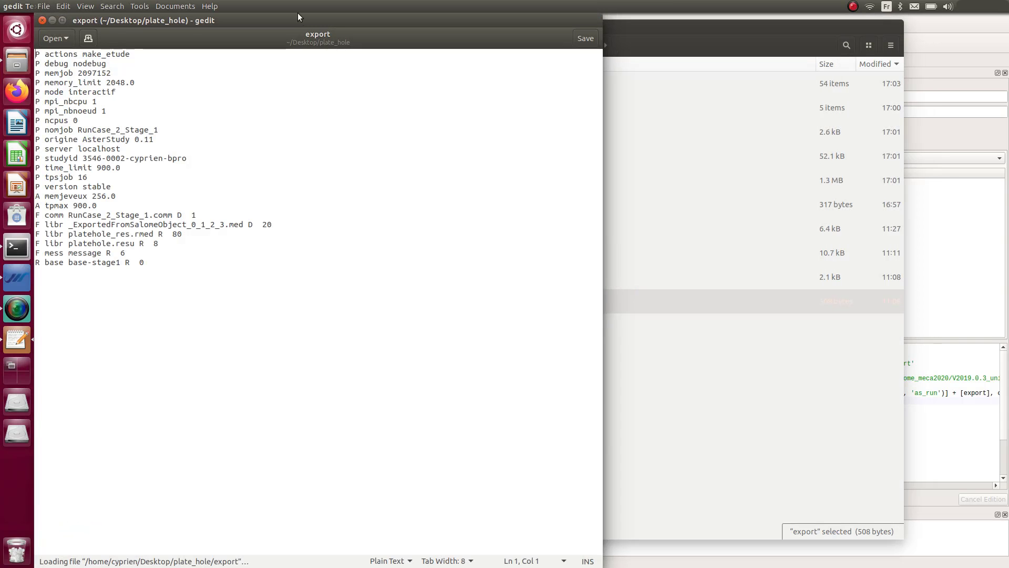
left_click_drag(322, 26, 612, 66)
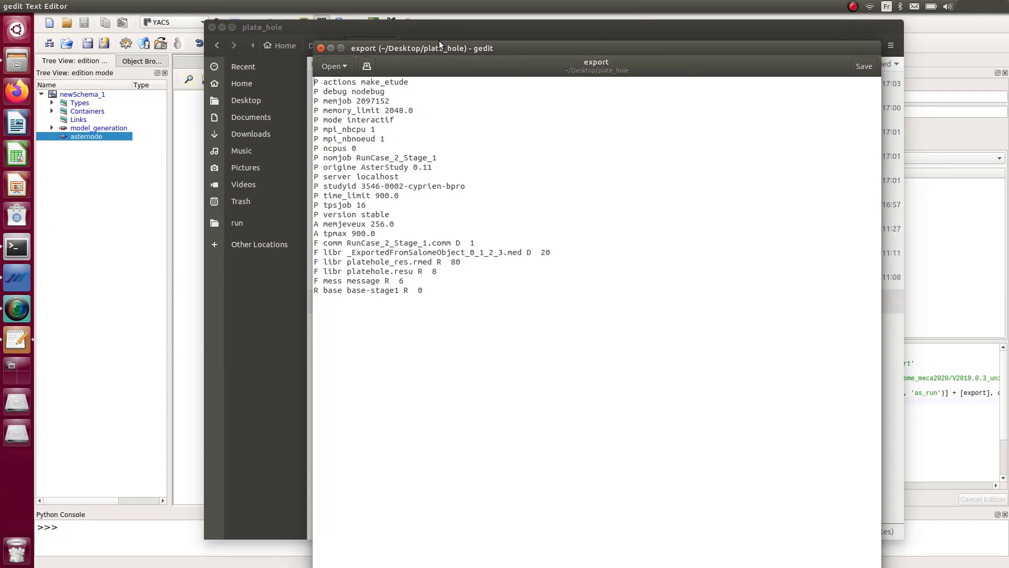
left_click_drag(524, 62, 652, 65)
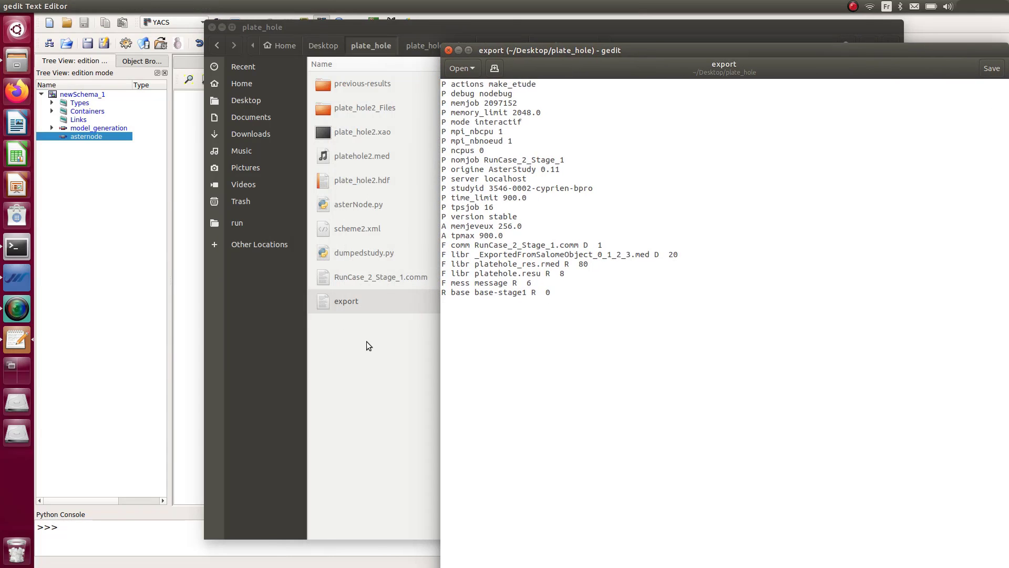
Select the full parent folder path in the copied export file's properties so it can be pasted
left_click(354, 304)
right_click(354, 303)
left_click(367, 456)
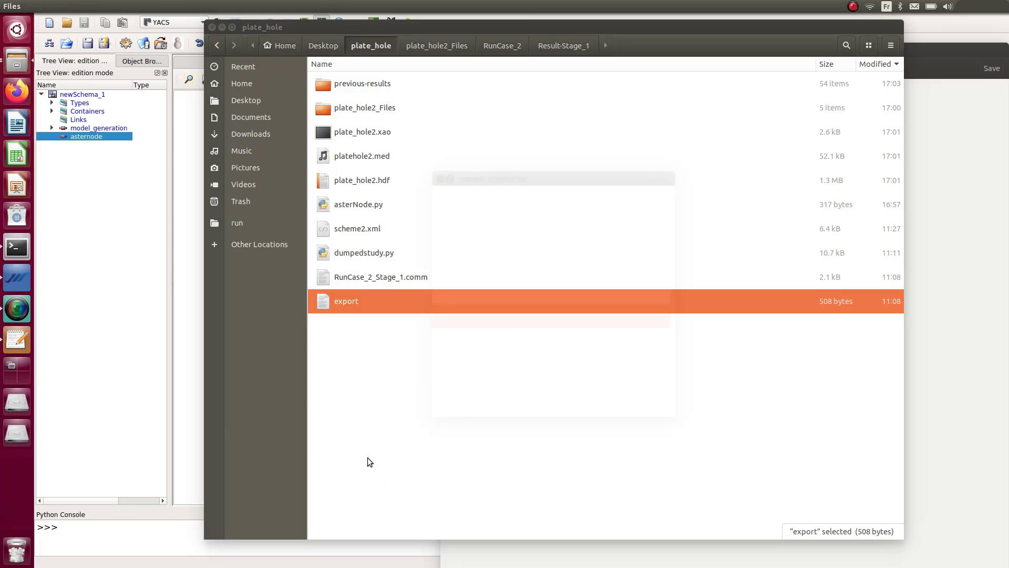
left_click_drag(537, 268, 591, 268)
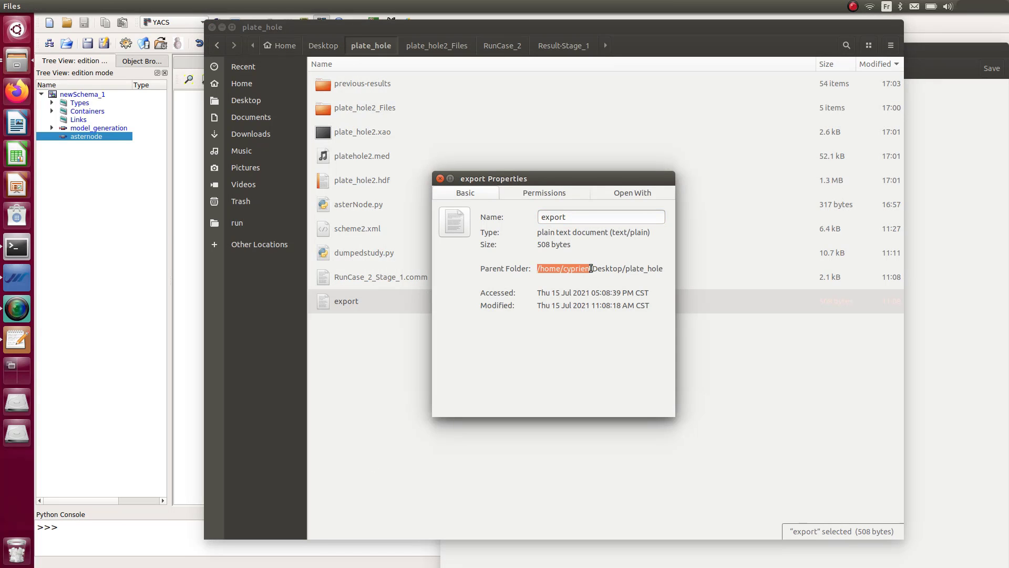
triple_click(591, 268)
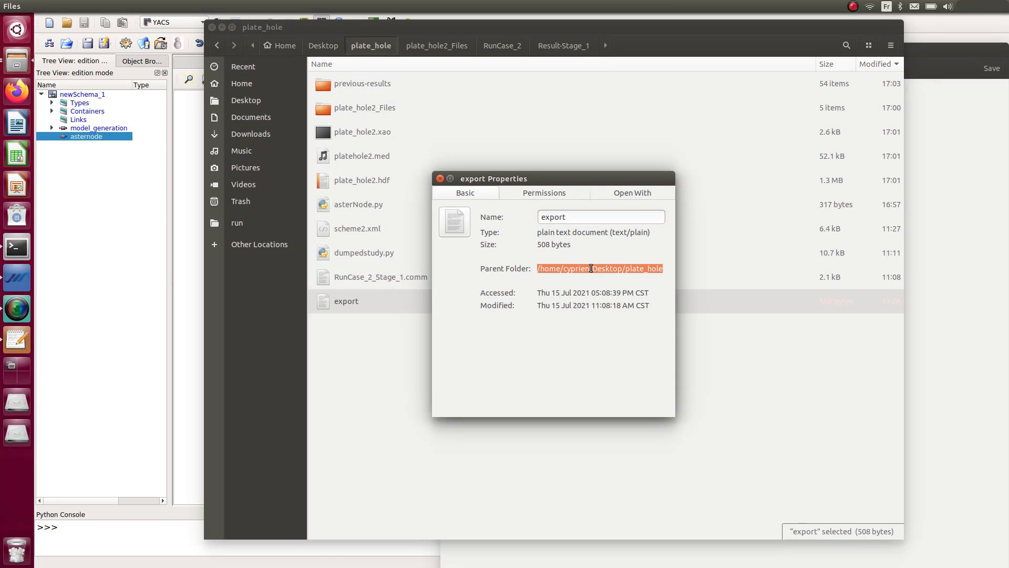
left_click(440, 178)
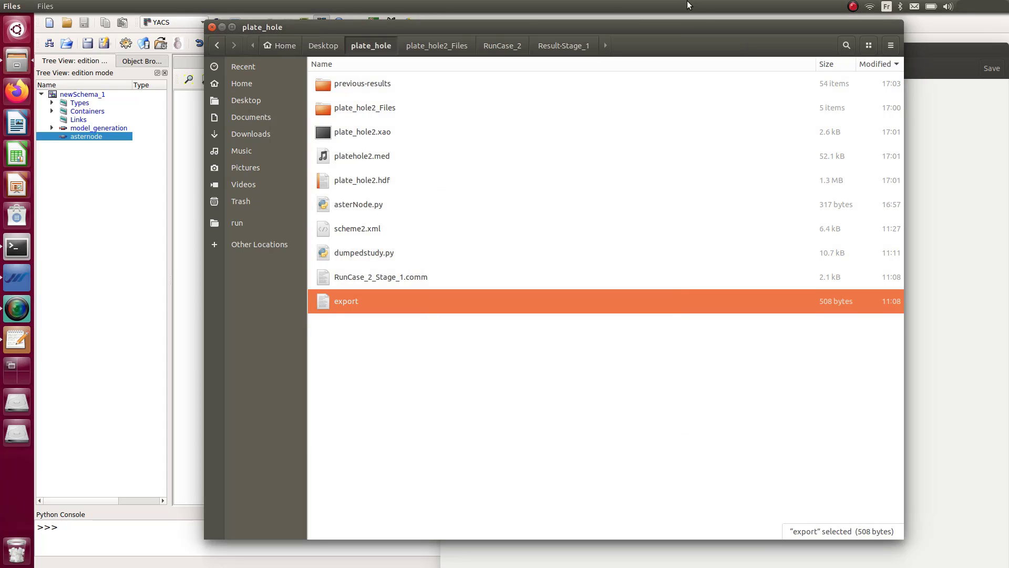
Prefix RunCase_2_Stage_1.comm on the export file's comm line with the absolute plate_hole folder path and a slash
left_click_drag(292, 34, 199, 173)
left_click(627, 137)
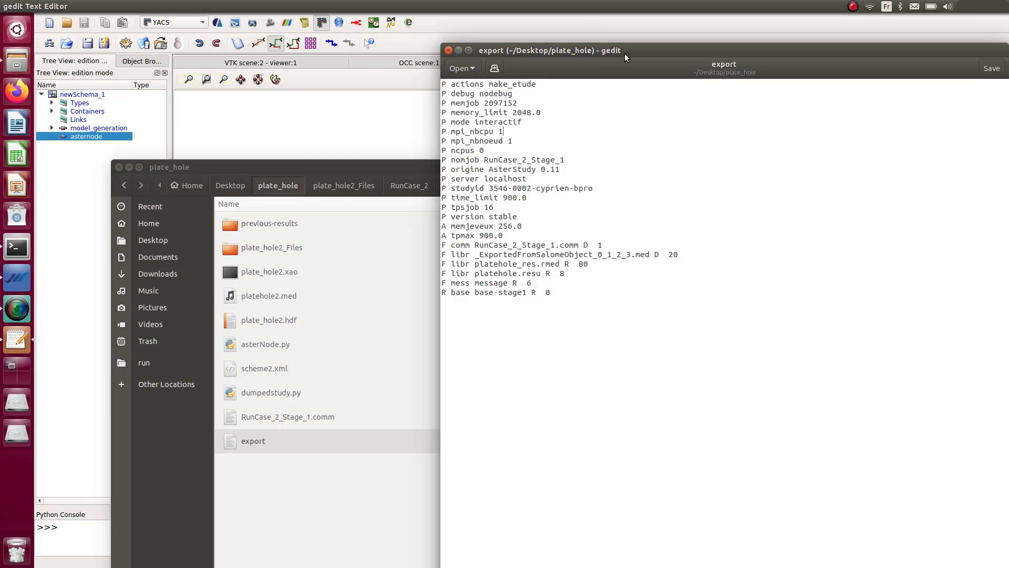
left_click_drag(624, 53, 534, 38)
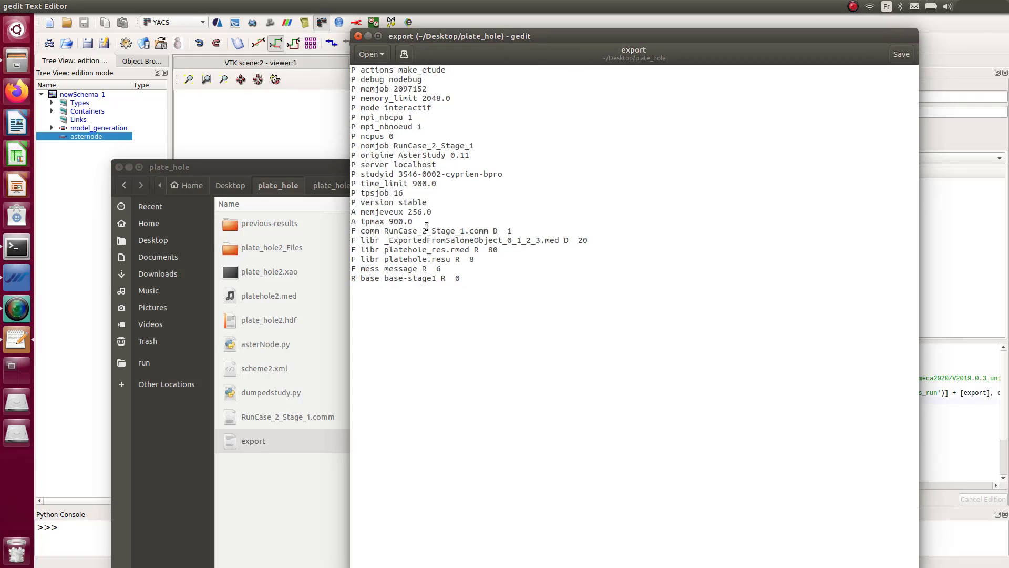
middle_click(386, 231)
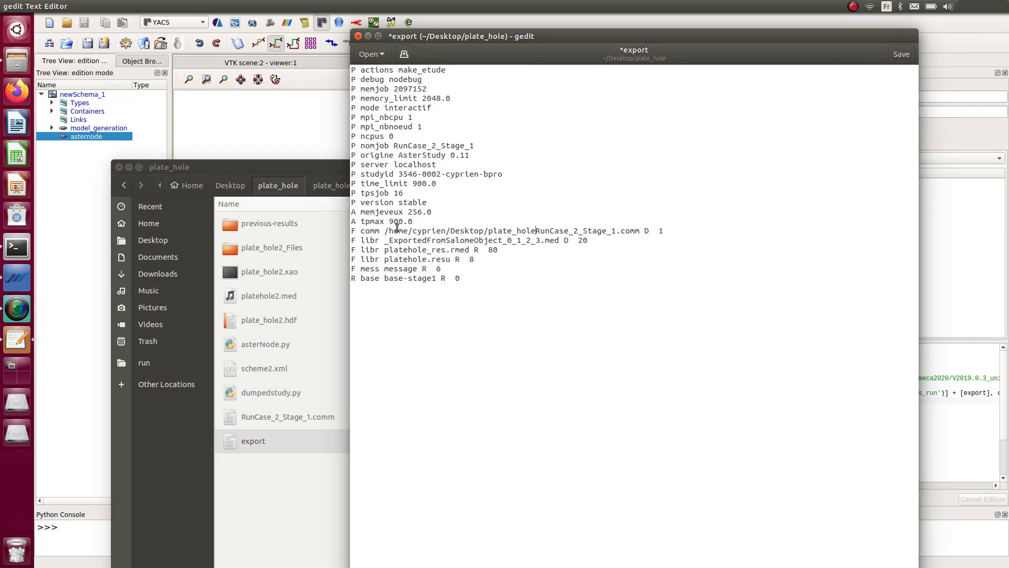
type("/")
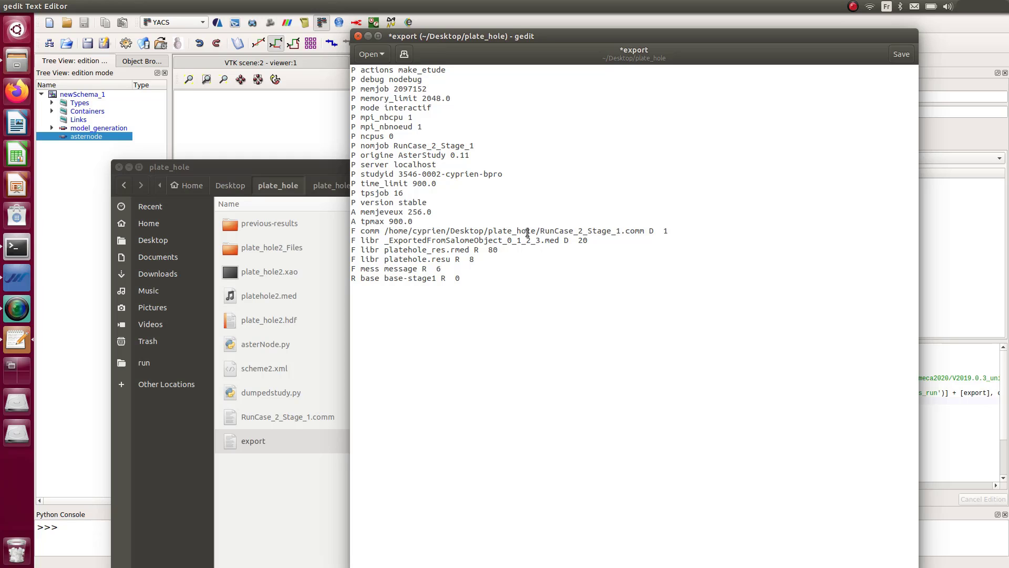
Insert the same absolute plate_hole folder path before _ExportedFromSalomeObject_0_1_2_3.med on the first libr line
left_click_drag(541, 230, 386, 231)
left_click(386, 240)
middle_click(386, 240)
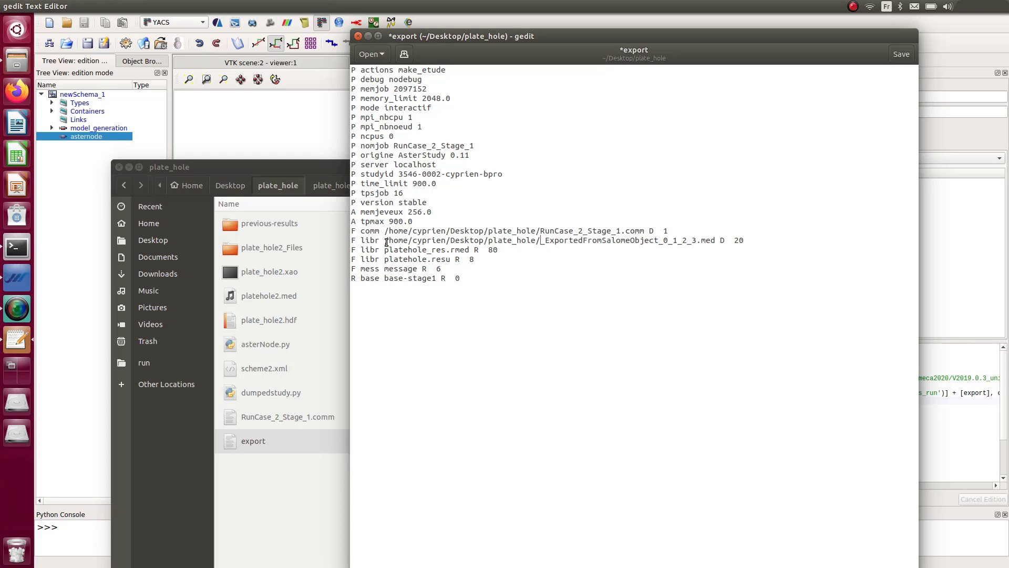
Insert the absolute plate_hole folder path before platehole_res.rmed, platehole.resu and message in the export file
middle_click(386, 250)
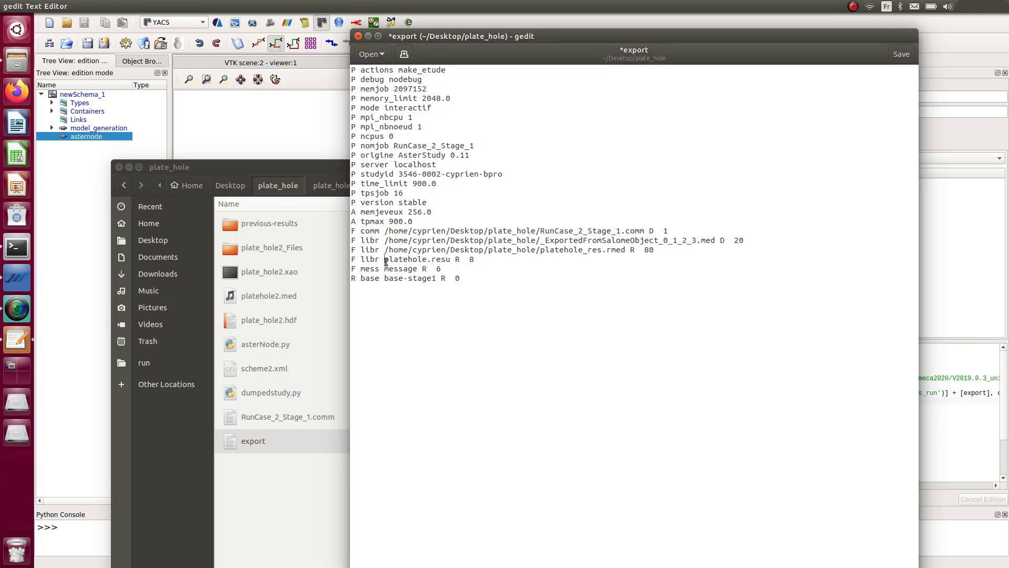
middle_click(385, 260)
middle_click(386, 269)
Delete the base-stage1 line at the end of the export file
left_click(461, 278)
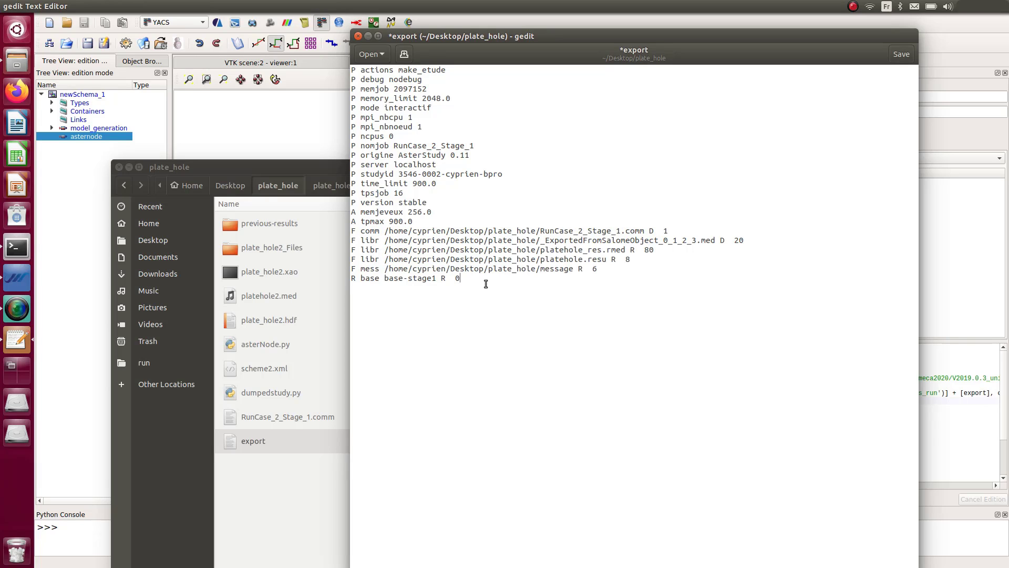
left_click_drag(486, 284, 347, 282)
key("BackSpace")
Change the mesh file name on the first libr line to platehole2.med and save the export file
left_click_drag(543, 240, 698, 239)
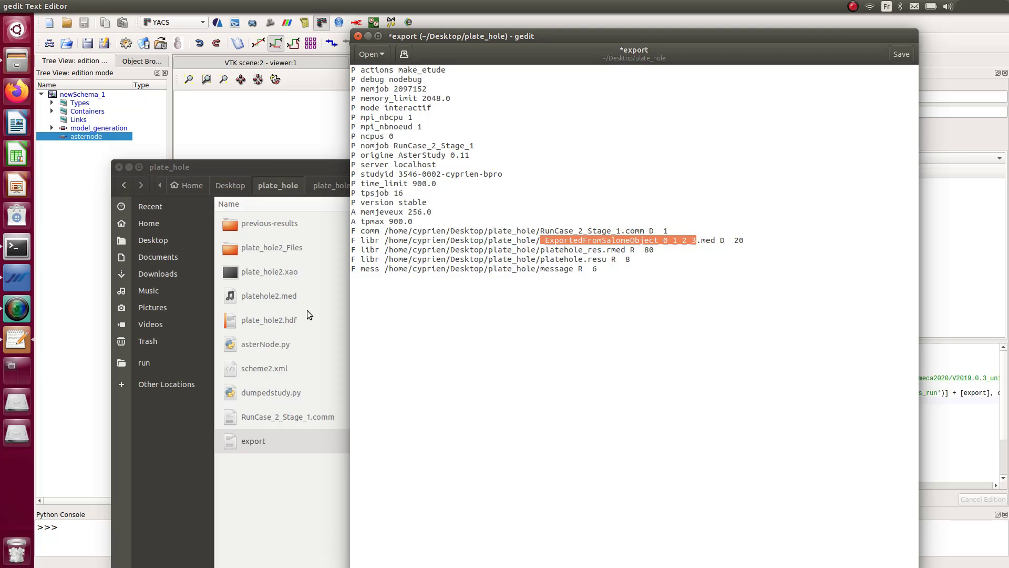
type("plate")
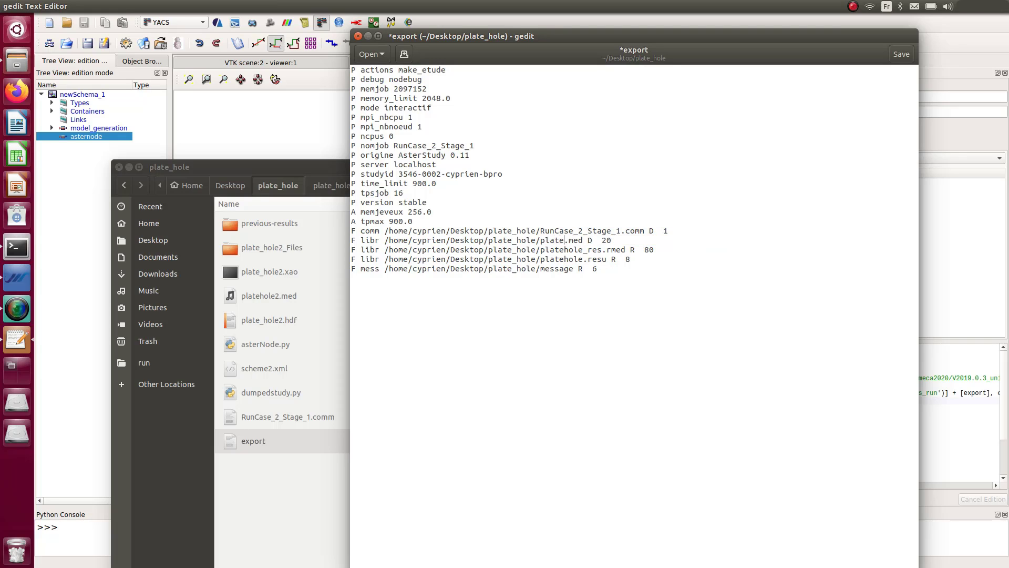
type("hole2")
key("ctrl+s")
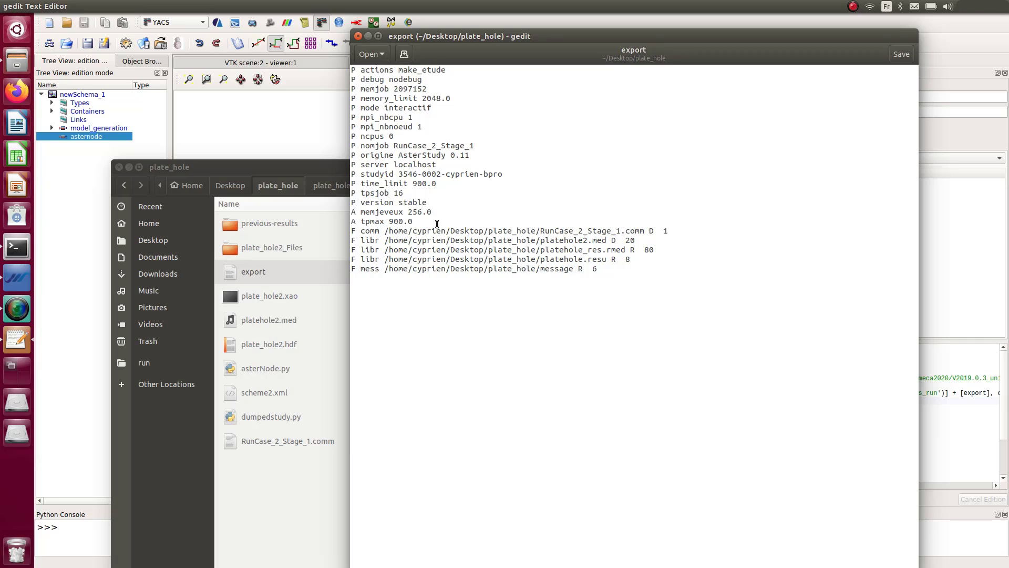
Review the job parameter lines of the export file, then close it and return to the scheme2 schema in SALOME
left_click_drag(437, 224, 315, 59)
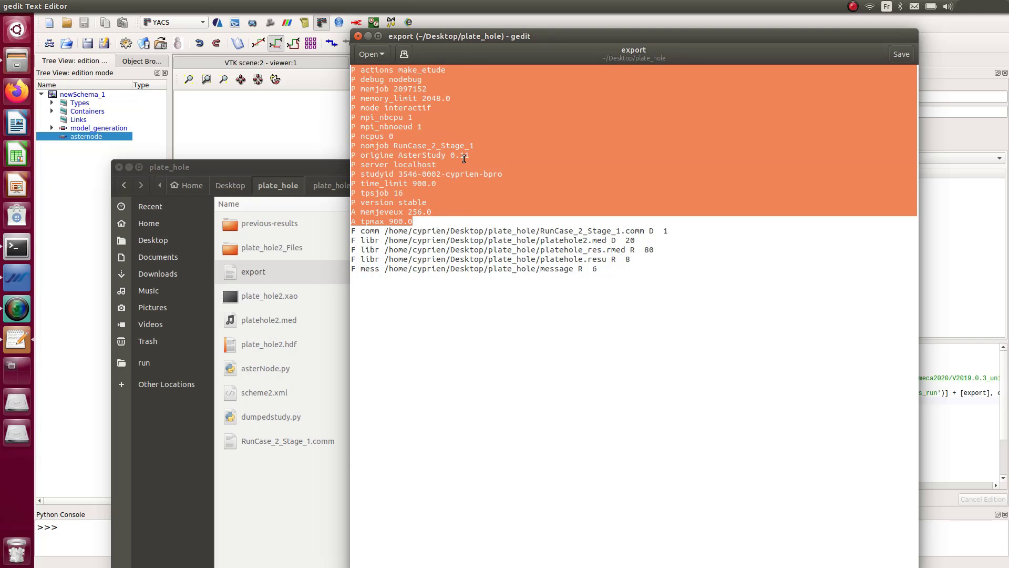
left_click(468, 93)
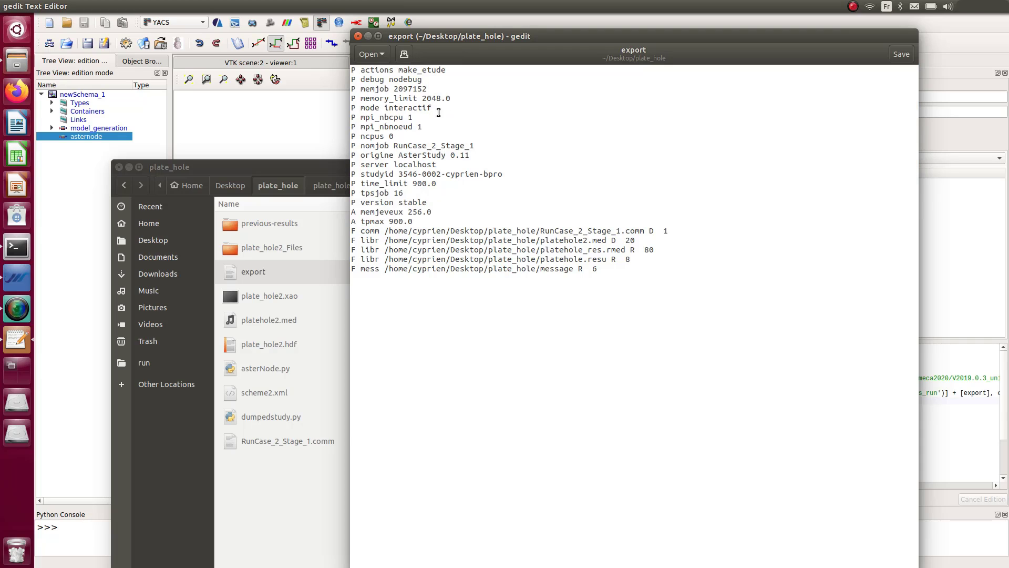
left_click_drag(421, 98, 436, 98)
left_click(358, 36)
left_click(437, 126)
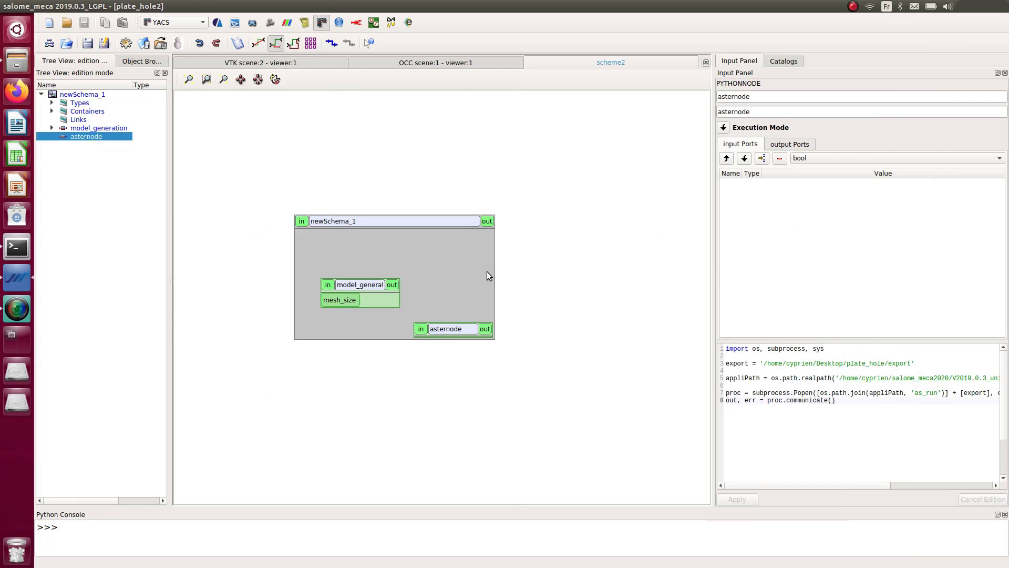
Link the out gate of model_generation to the in gate of asternode and run the schema
left_click_drag(452, 332, 467, 333)
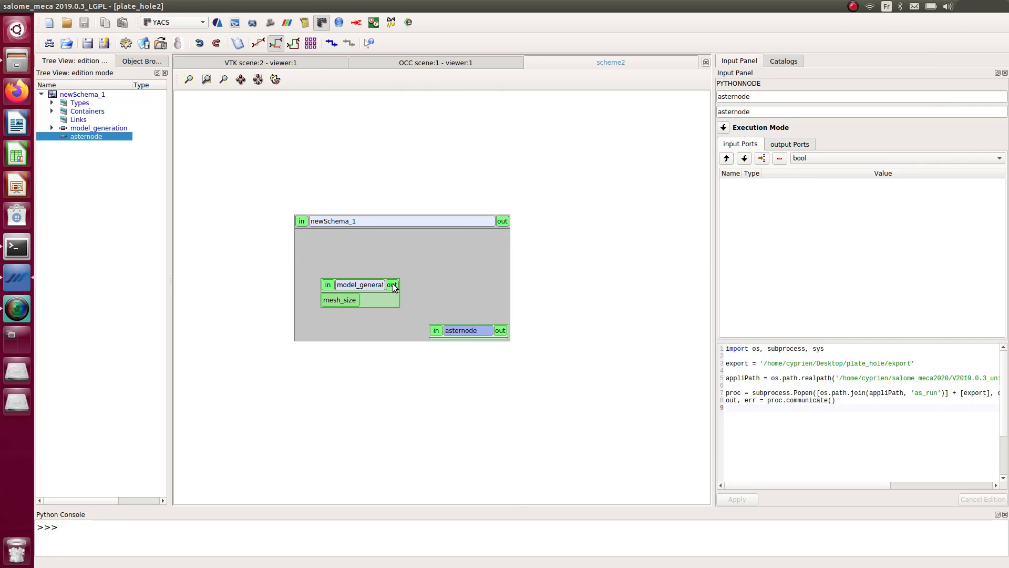
left_click_drag(398, 285, 436, 331)
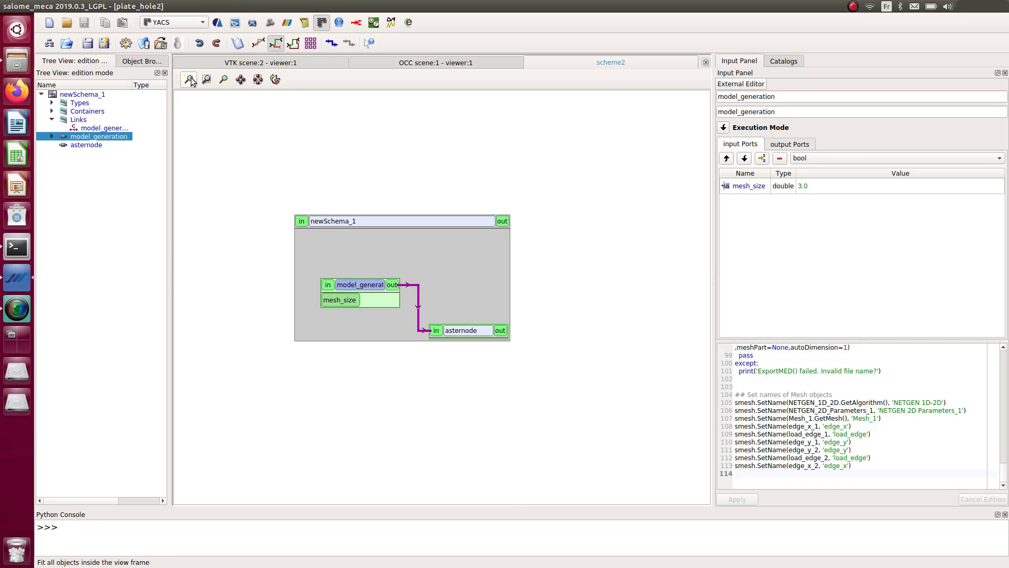
left_click(126, 44)
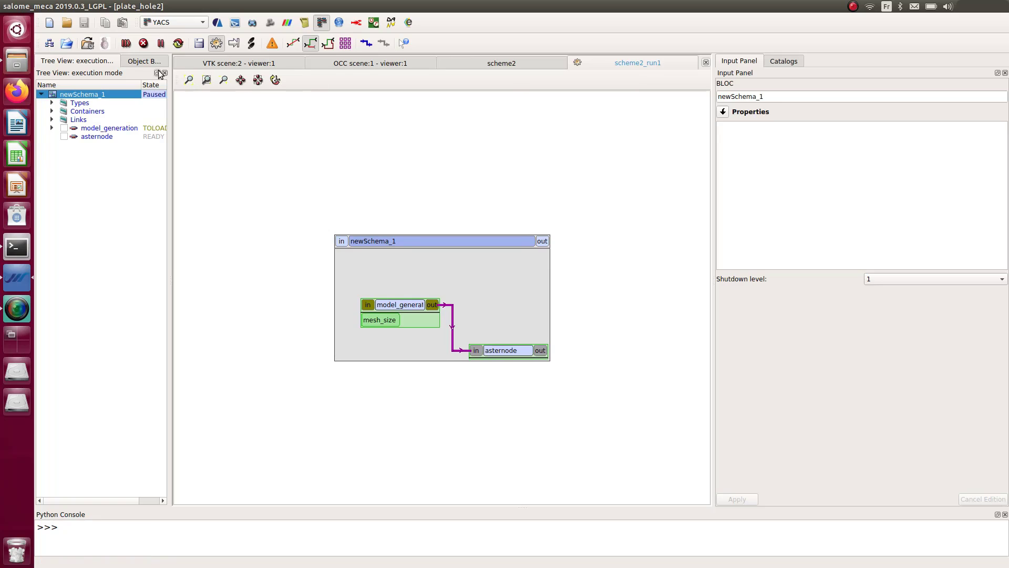
left_click(132, 46)
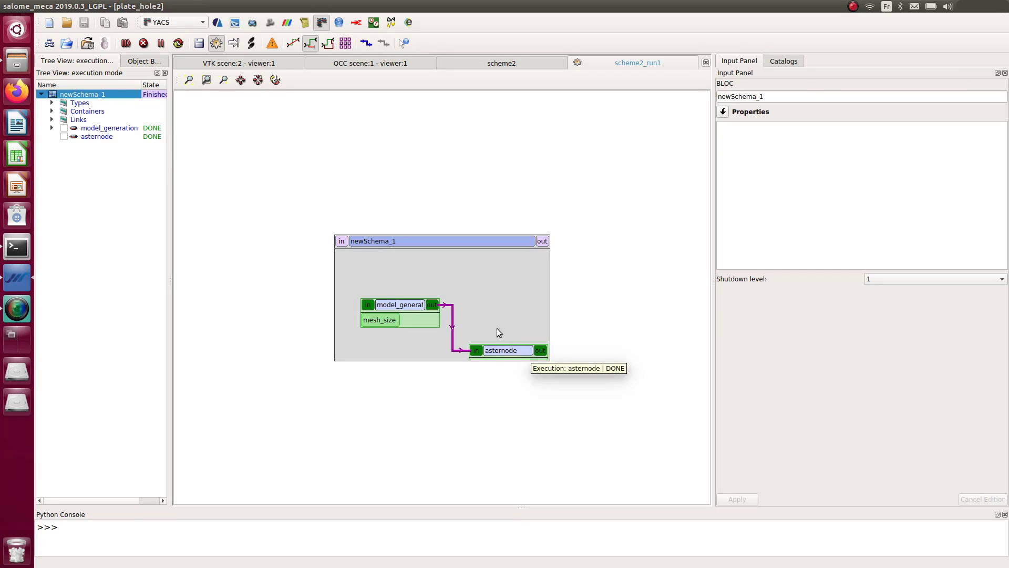
Open the YACS container log of newSchema_1, enlarge it to examine the Code_Aster run summary, and close it
right_click(106, 96)
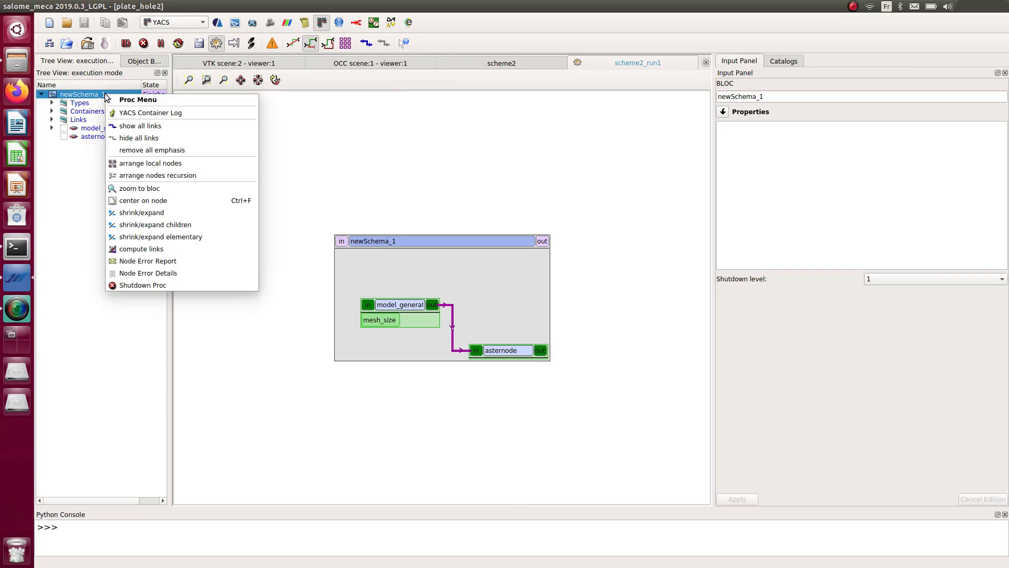
left_click(131, 114)
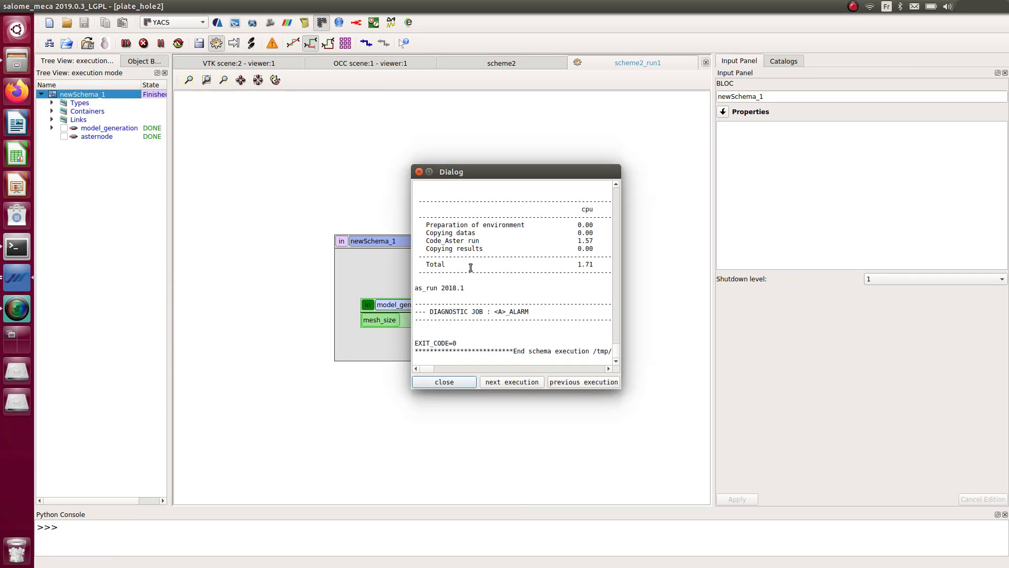
left_click_drag(624, 394, 873, 462)
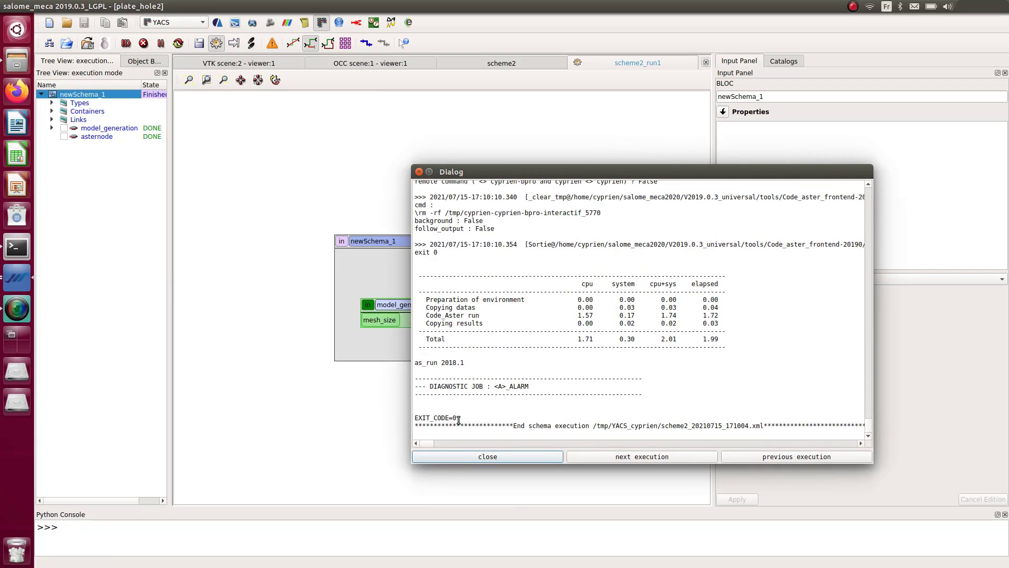
left_click_drag(457, 418, 378, 236)
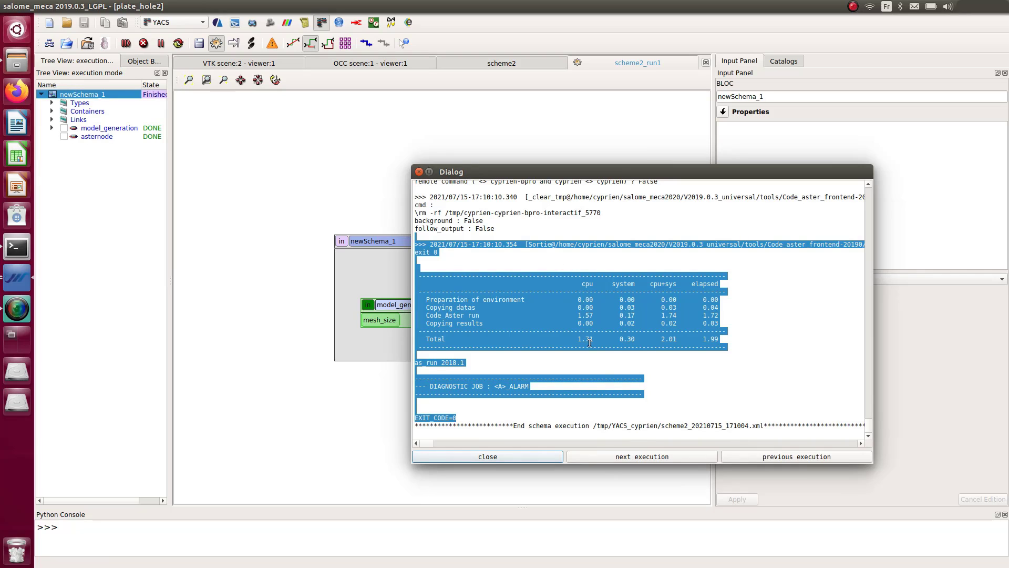
left_click(419, 172)
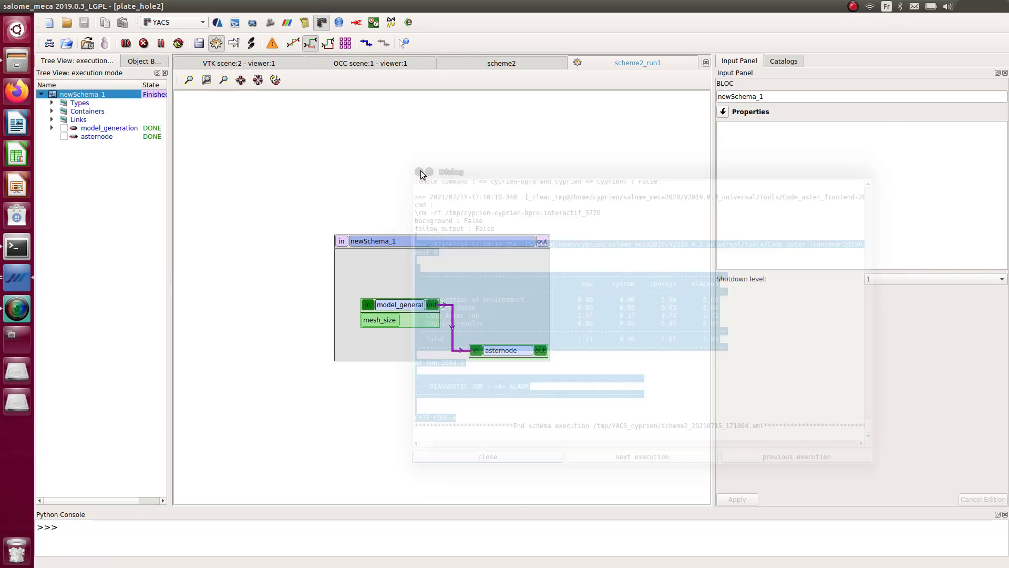
Check the plate_hole folder in the file manager for the mesh, message, resu and rmed files from the run
left_click(26, 56)
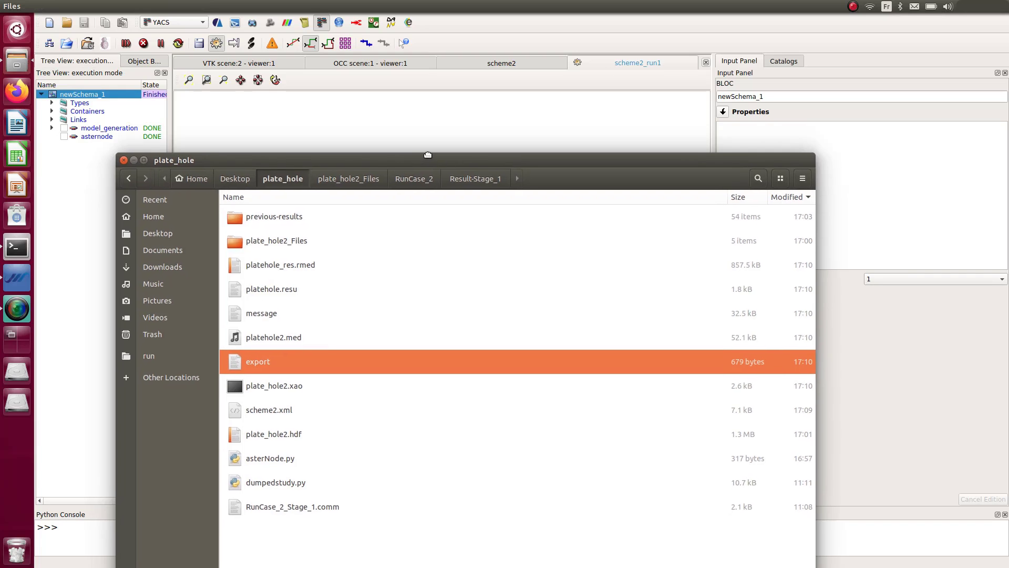
left_click_drag(815, 313, 377, 319)
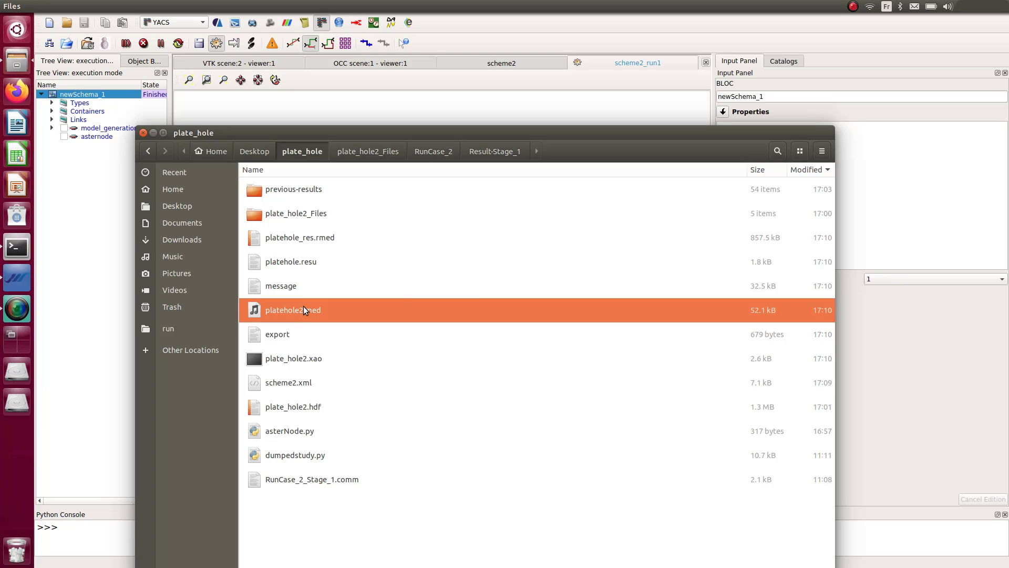
left_click(321, 236, "ctrl")
left_click(317, 261, "shift")
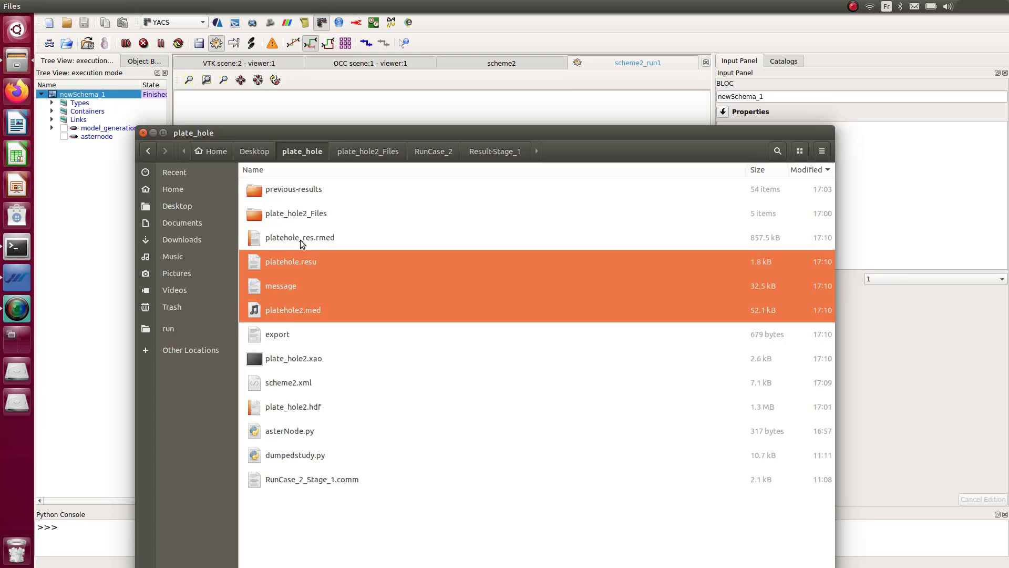
left_click(301, 240, "ctrl")
left_click(375, 108)
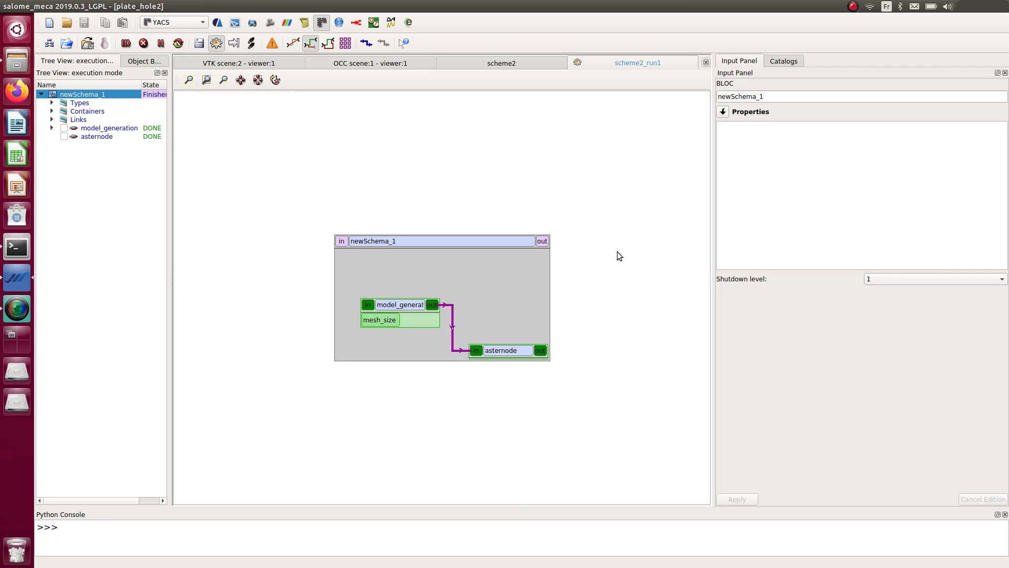
right_click(375, 269)
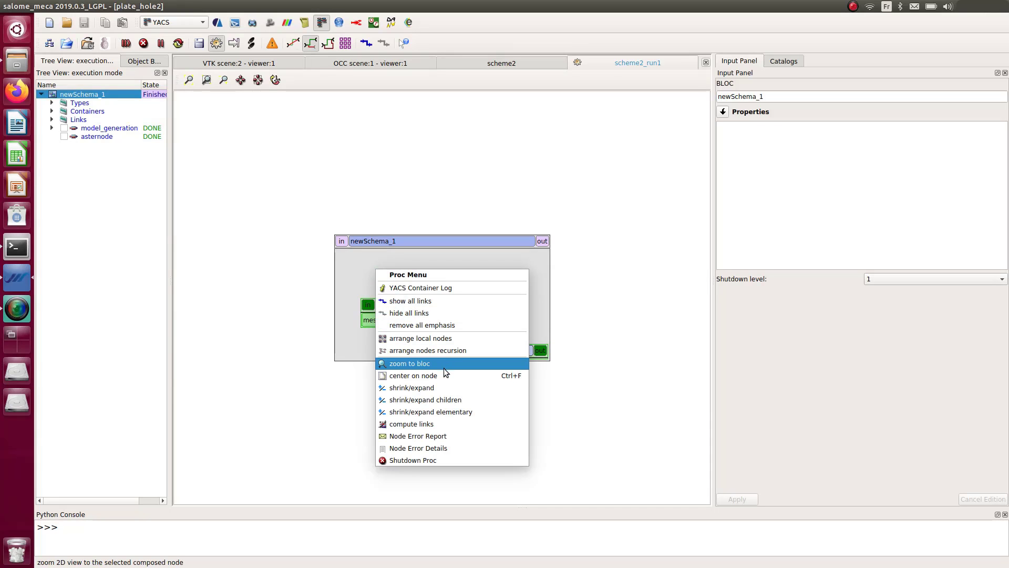
left_click(356, 277)
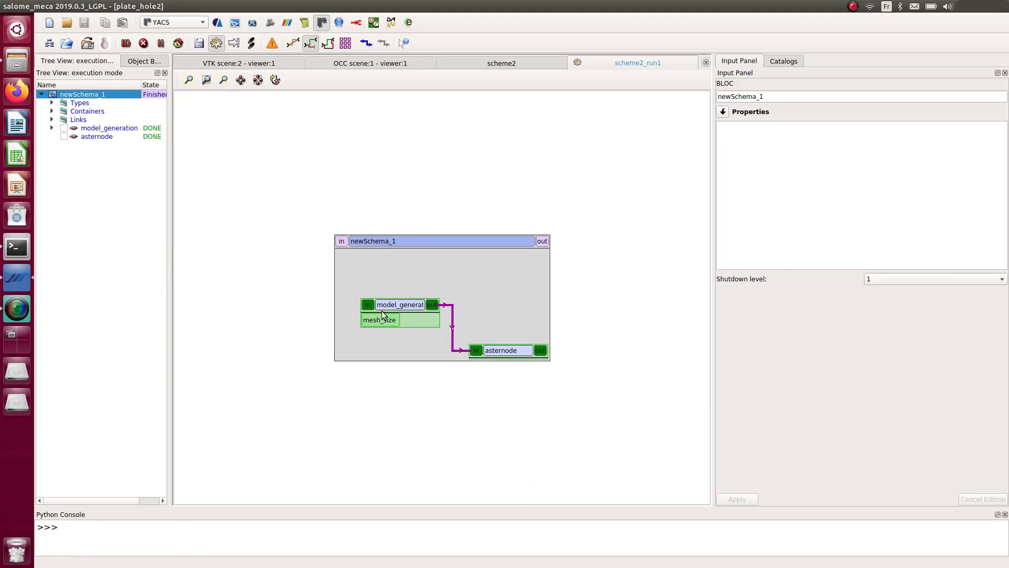
right_click(469, 274)
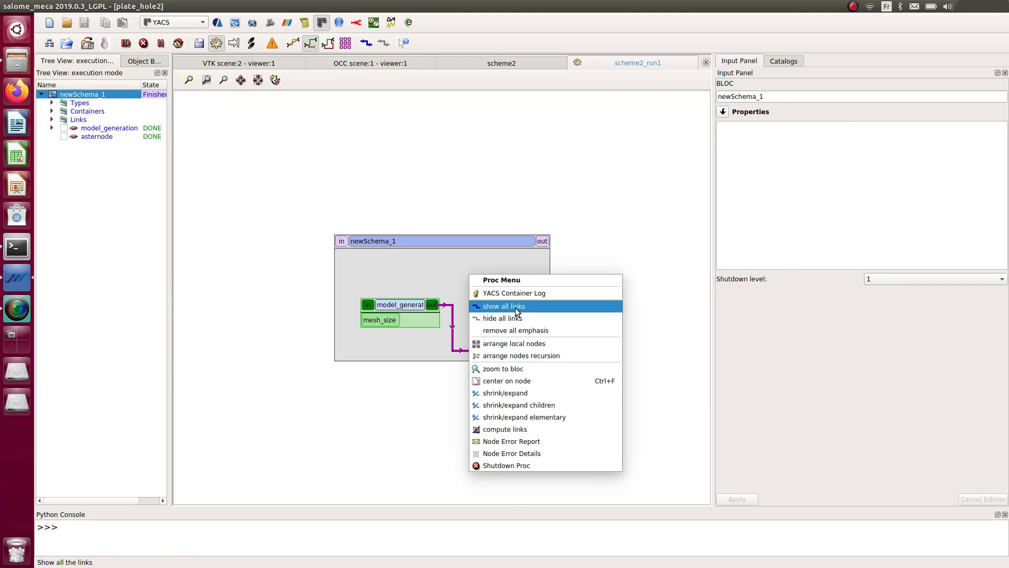
left_click(445, 278)
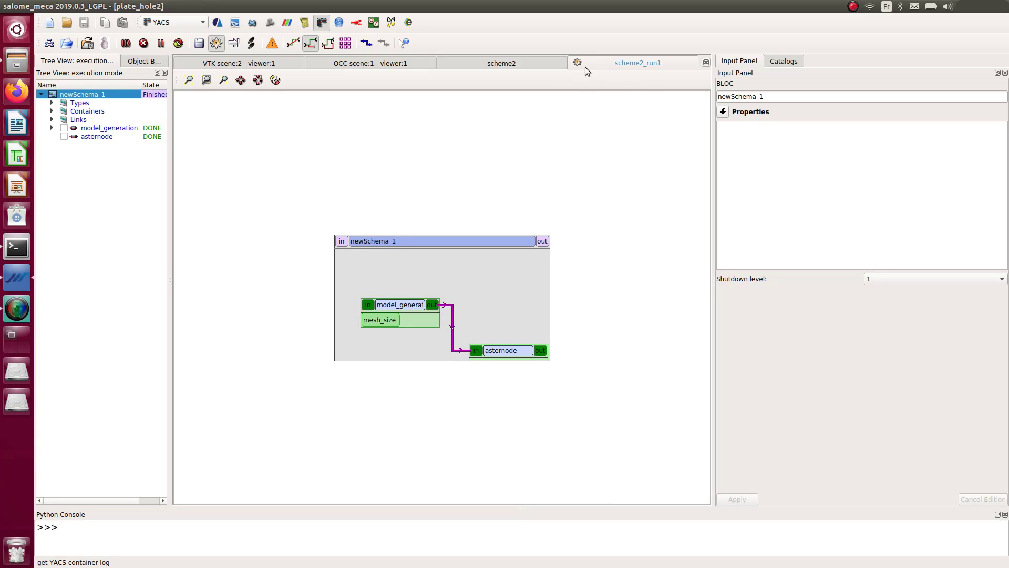
Close the scheme2_run1 view and add a ForEach loop of type double to newSchema_1, placed above the two existing nodes
left_click(706, 63)
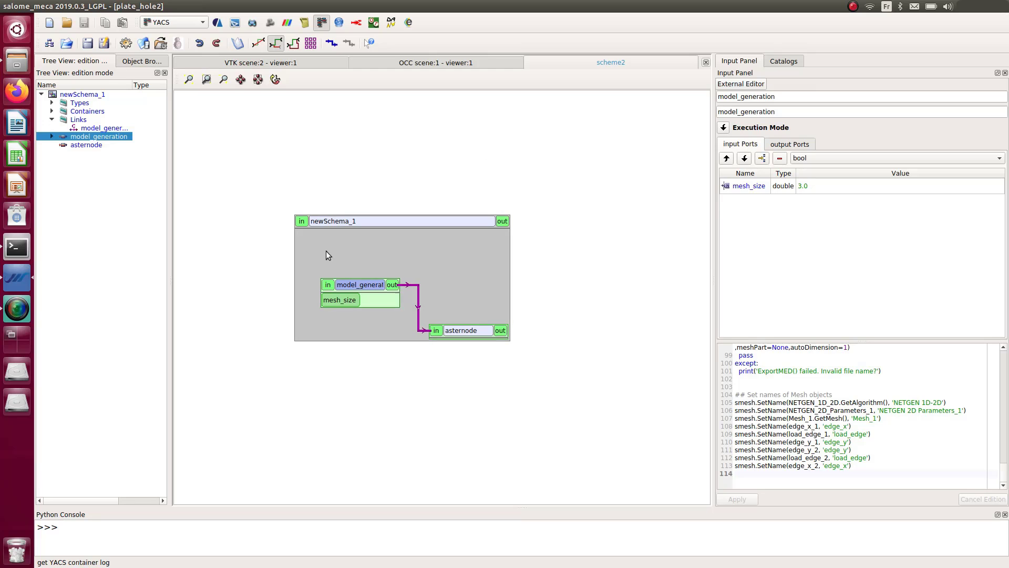
left_click(358, 259)
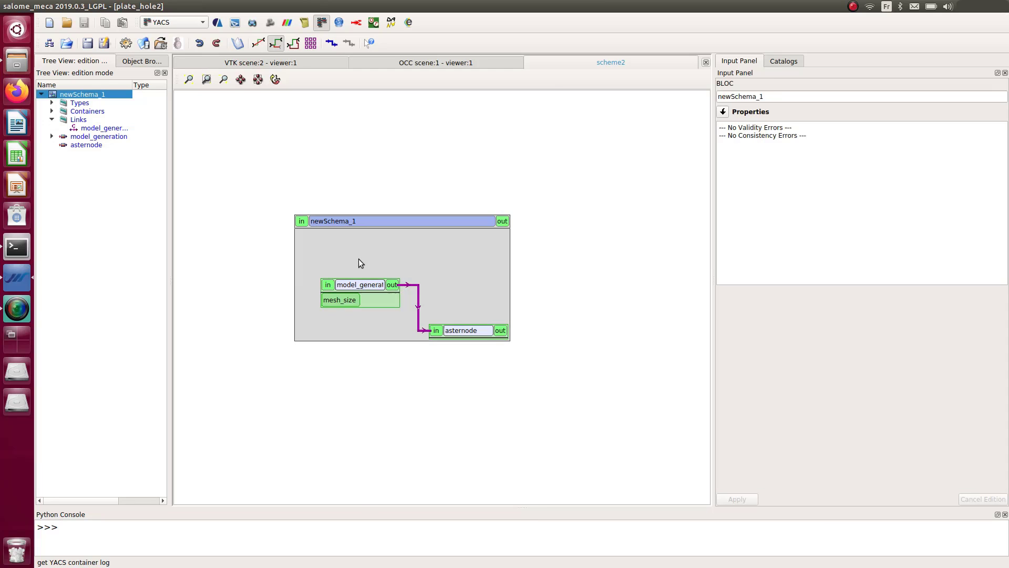
right_click(359, 259)
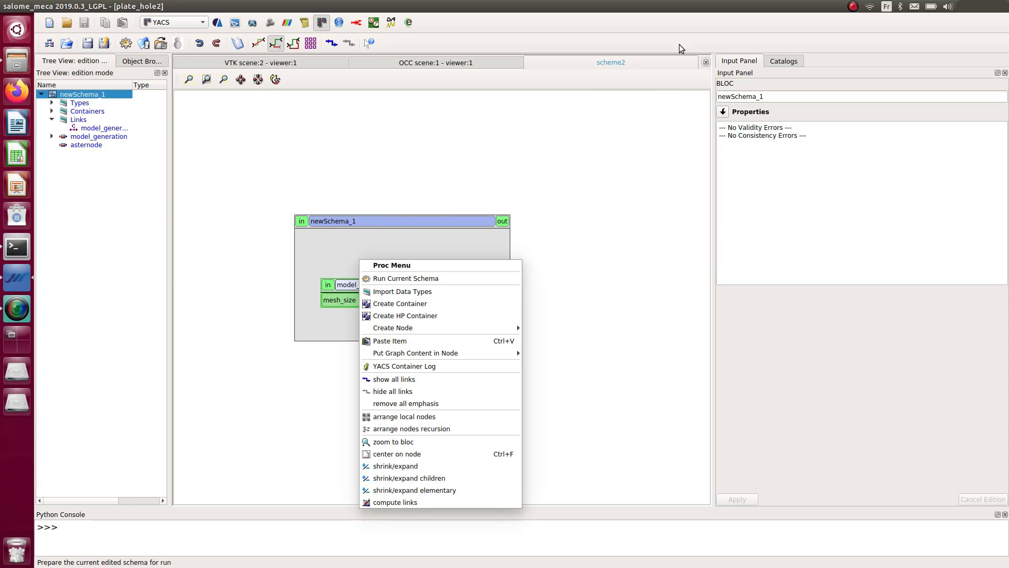
mouse_move(438, 326)
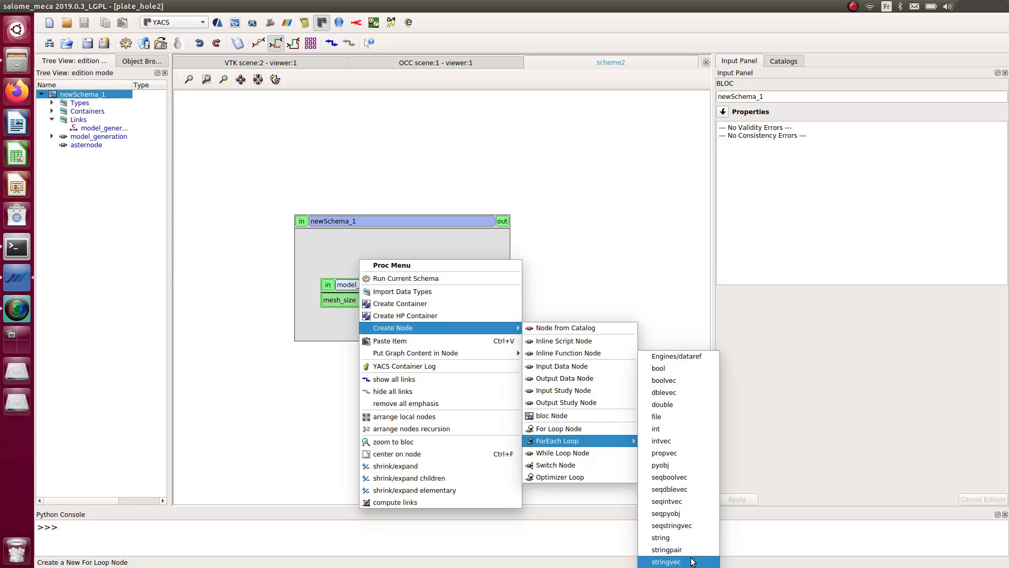
left_click(701, 405)
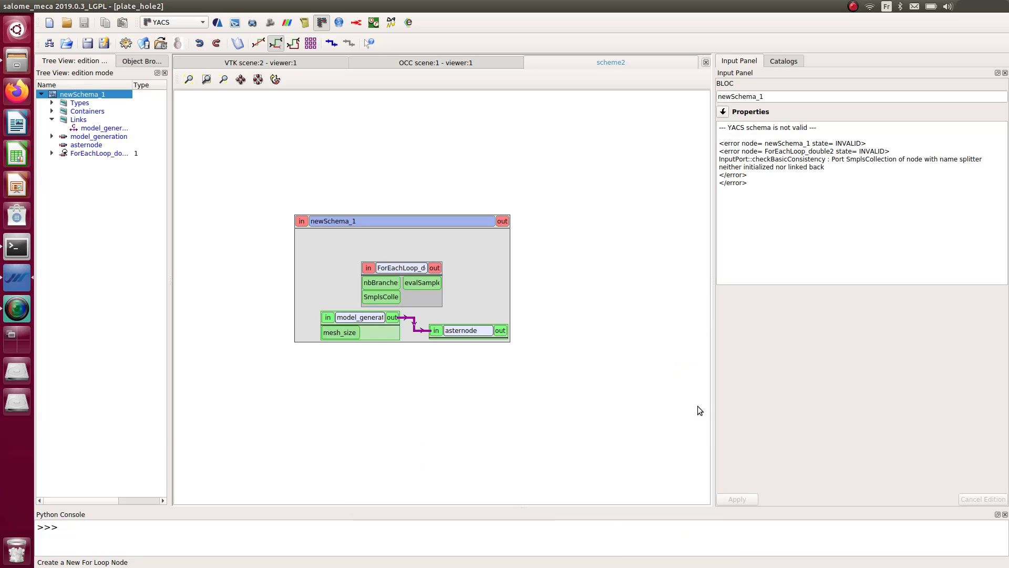
left_click_drag(400, 269, 415, 251)
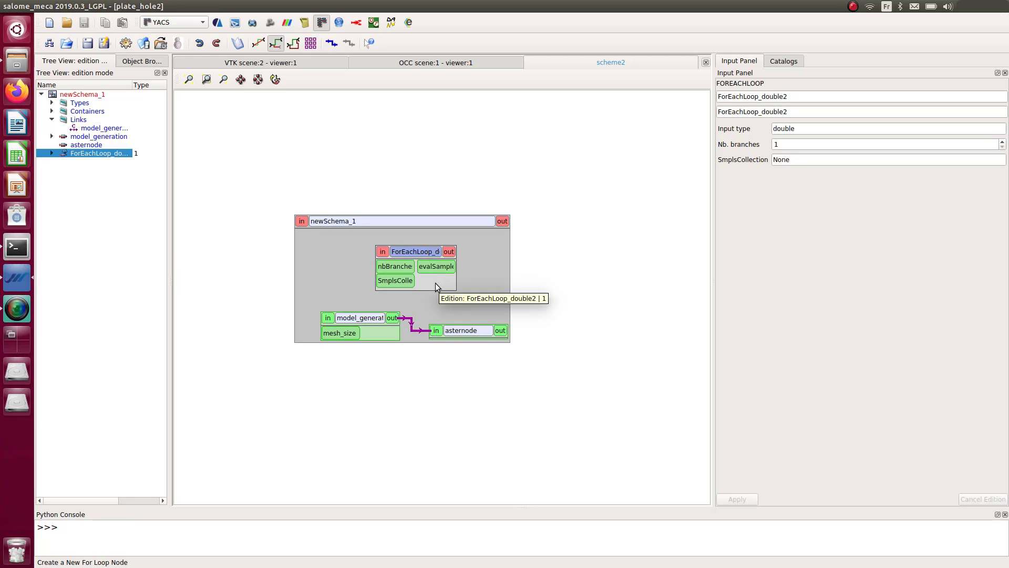
left_click(442, 309)
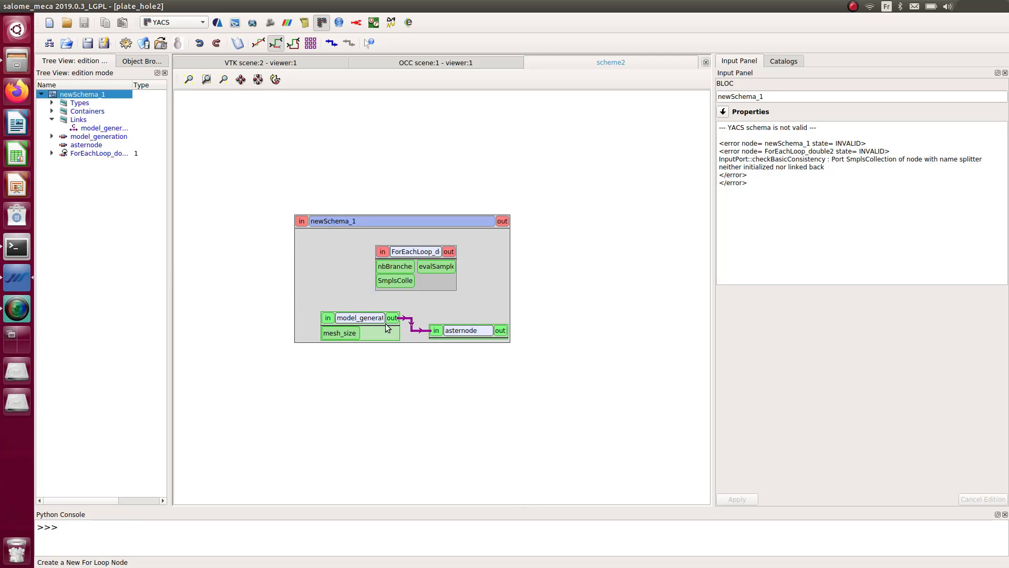
left_click(363, 317)
left_click(471, 334)
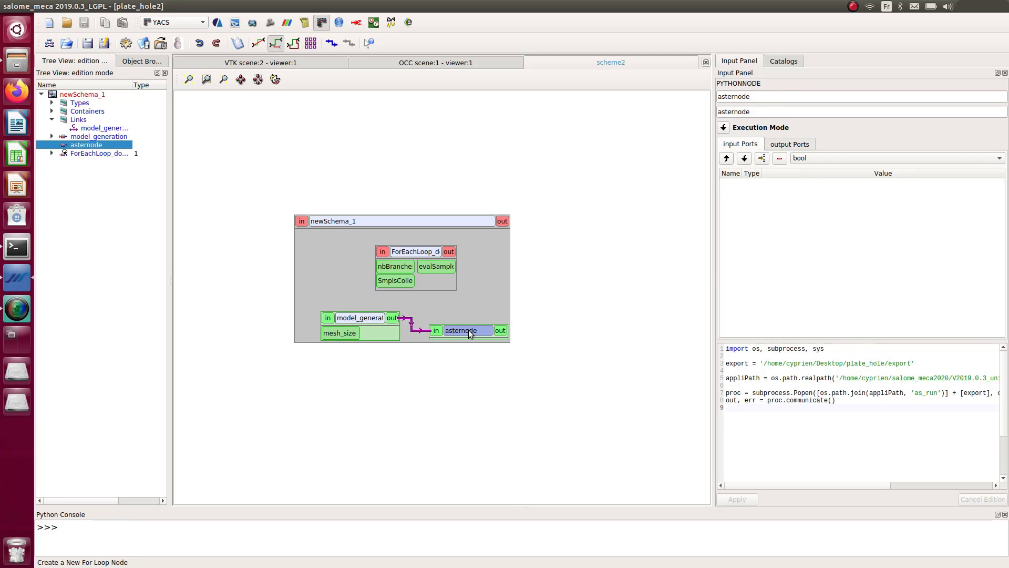
left_click(358, 317)
left_click(460, 330)
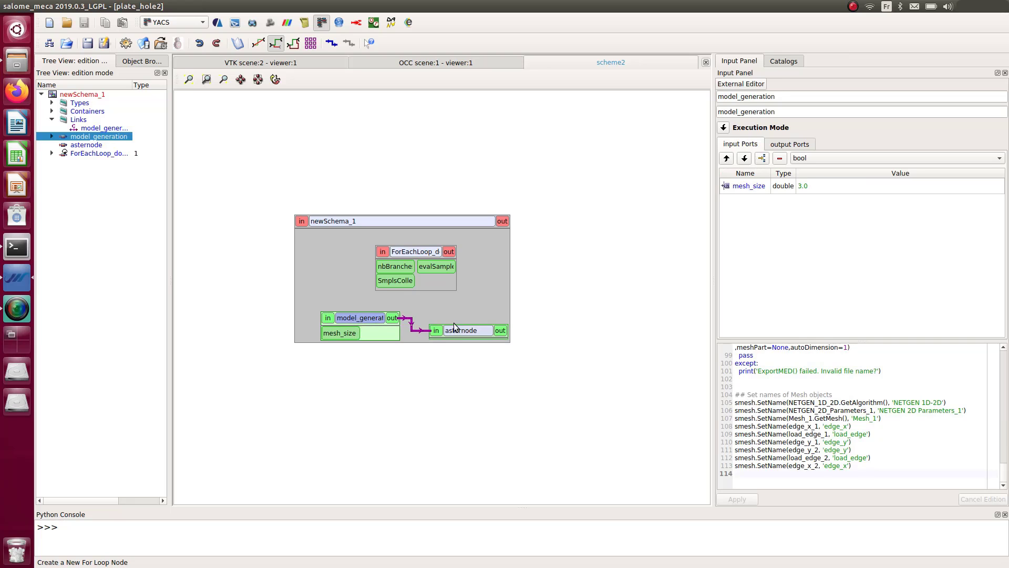
left_click(361, 321)
left_click(330, 298)
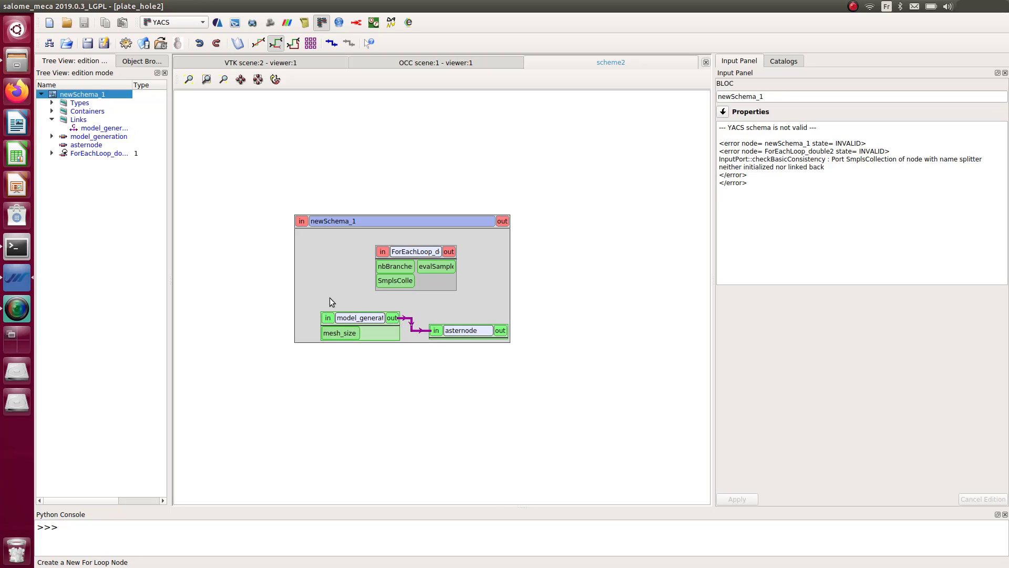
Add a bloc node to newSchema_1 and place it between the ForEach loop and model_generation
right_click(332, 304)
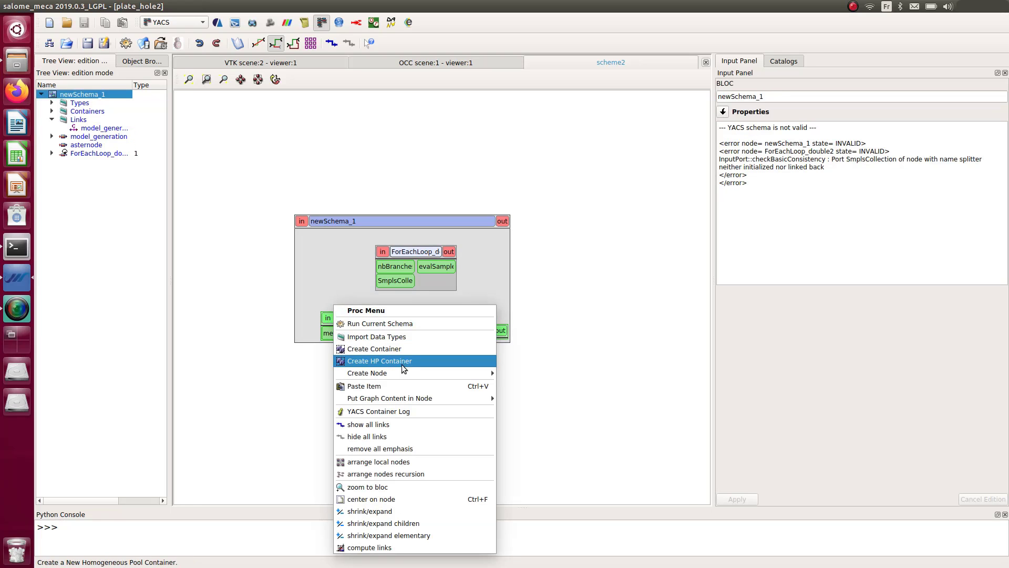
mouse_move(420, 372)
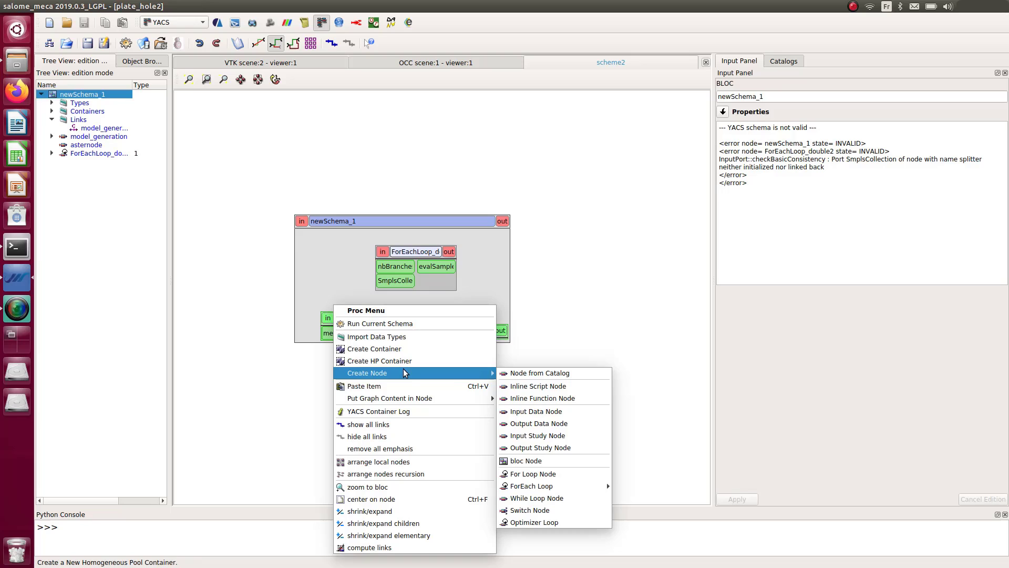
left_click(554, 467)
left_click_drag(365, 314, 346, 301)
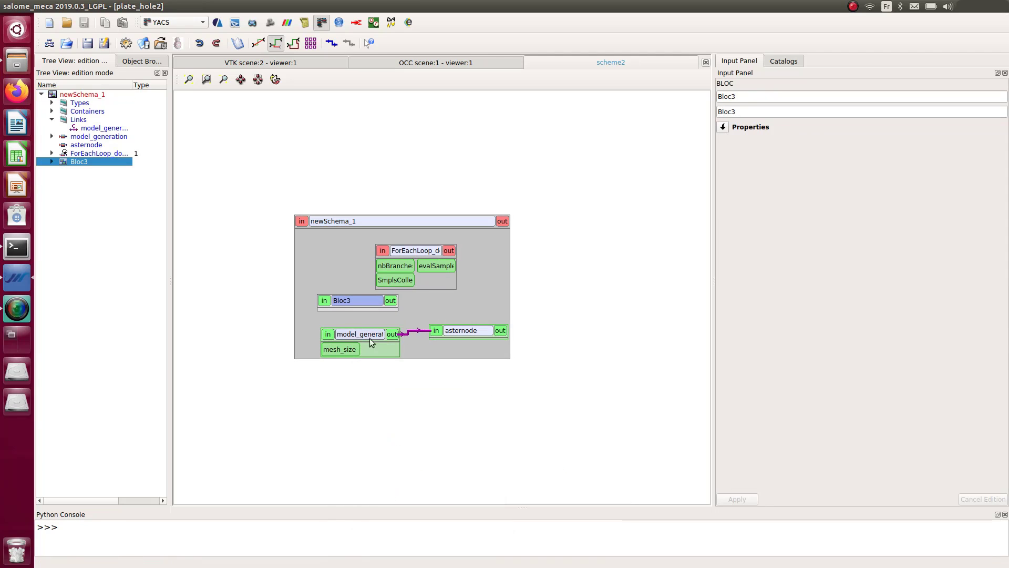
Delete the control link between model_generation and asternode
left_click(412, 330)
right_click(412, 329)
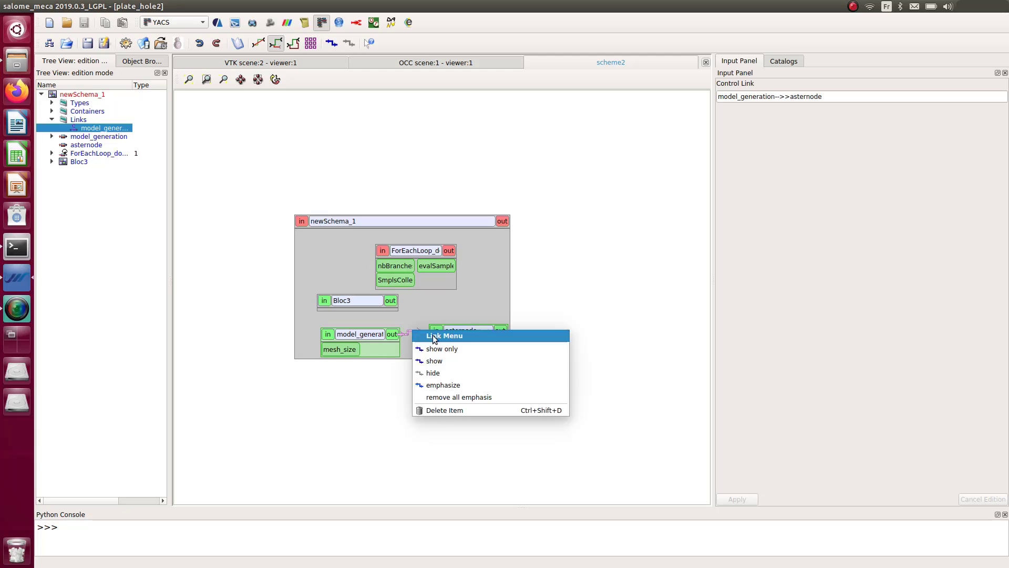
left_click(442, 410)
Cut model_generation, paste it inside Bloc3, and shift it down and to the right within the block
left_click(362, 335)
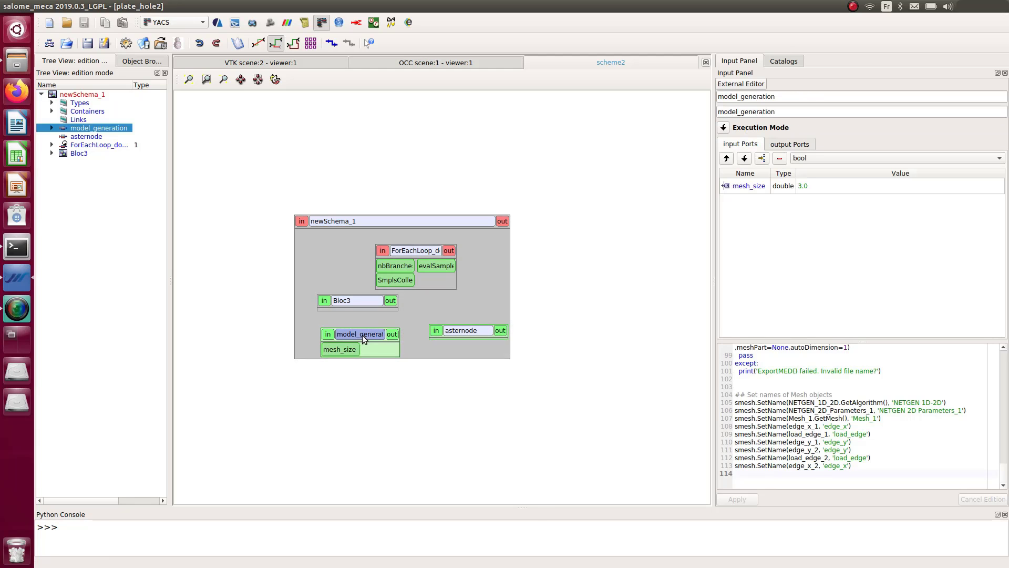
right_click(362, 335)
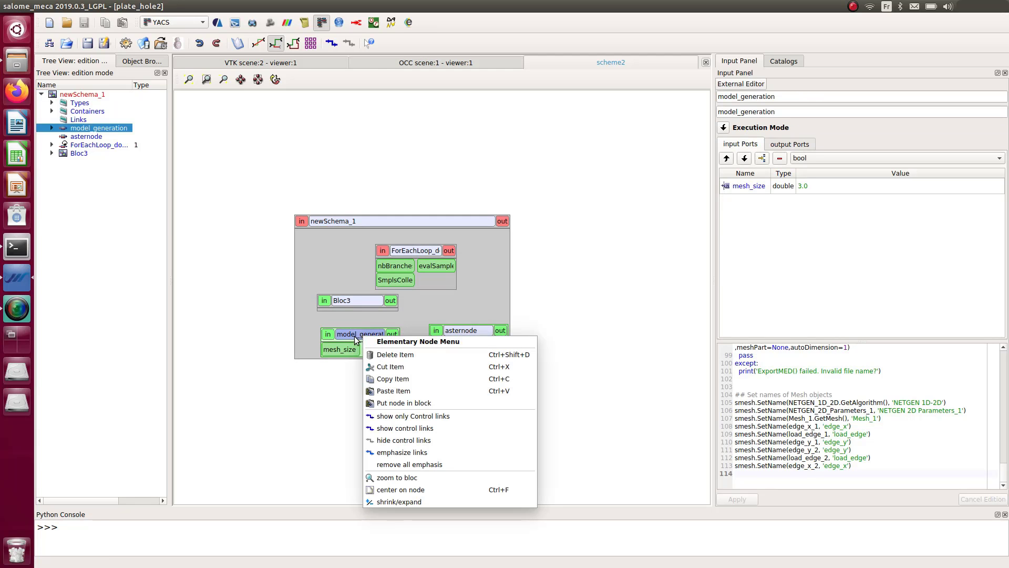
left_click(377, 367)
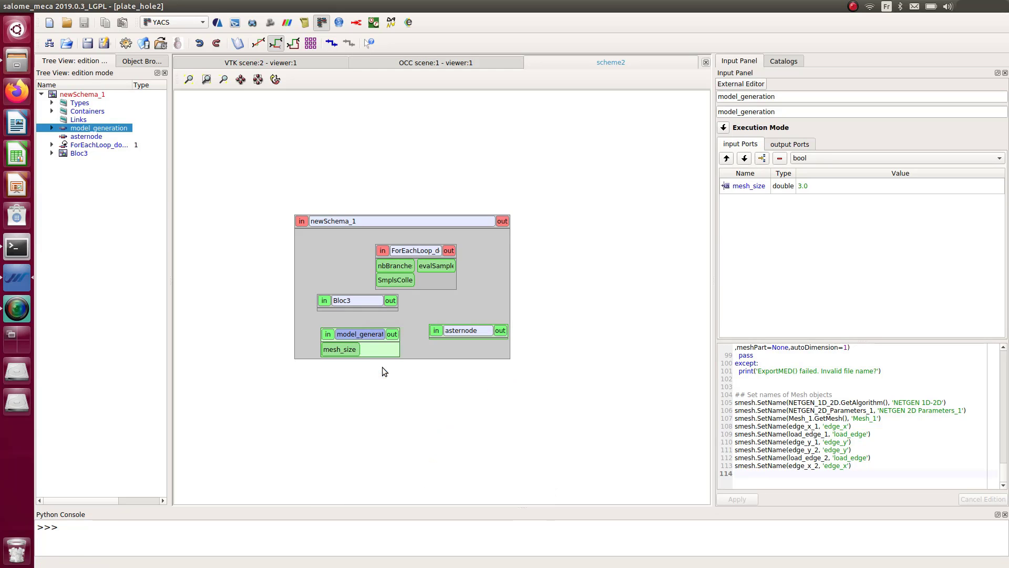
right_click(358, 301)
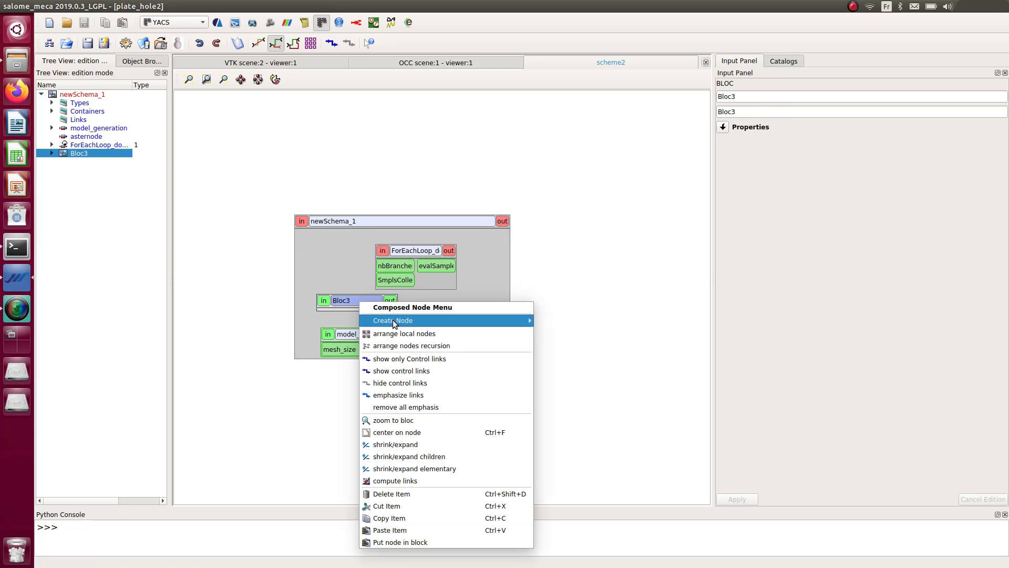
left_click(401, 531)
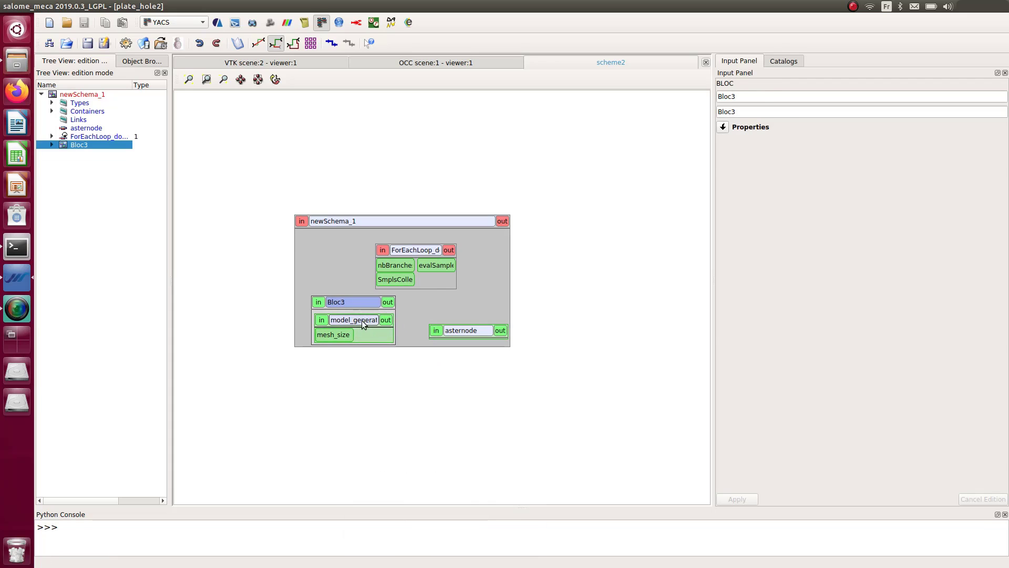
left_click_drag(363, 320, 395, 350)
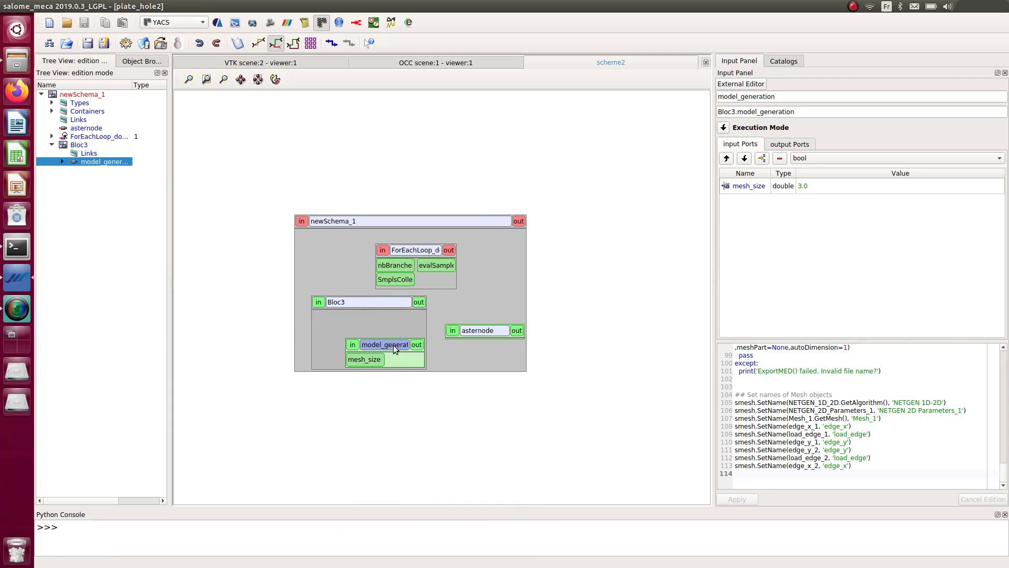
Move asternode into Bloc3 by cut and paste, place it below and right of model_generation, and link model_generation's out gate to its in gate
right_click(481, 332)
left_click(510, 363)
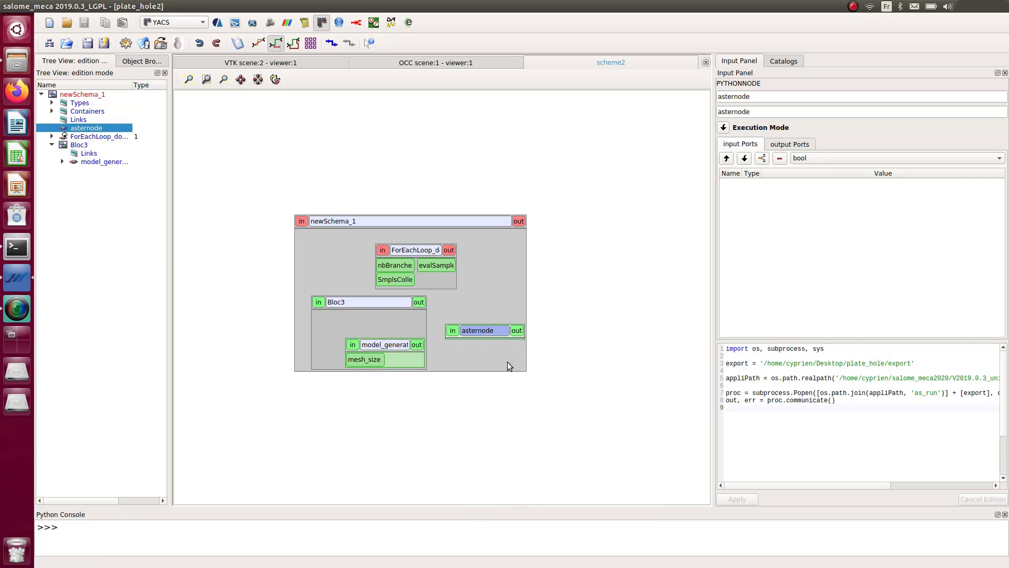
right_click(364, 303)
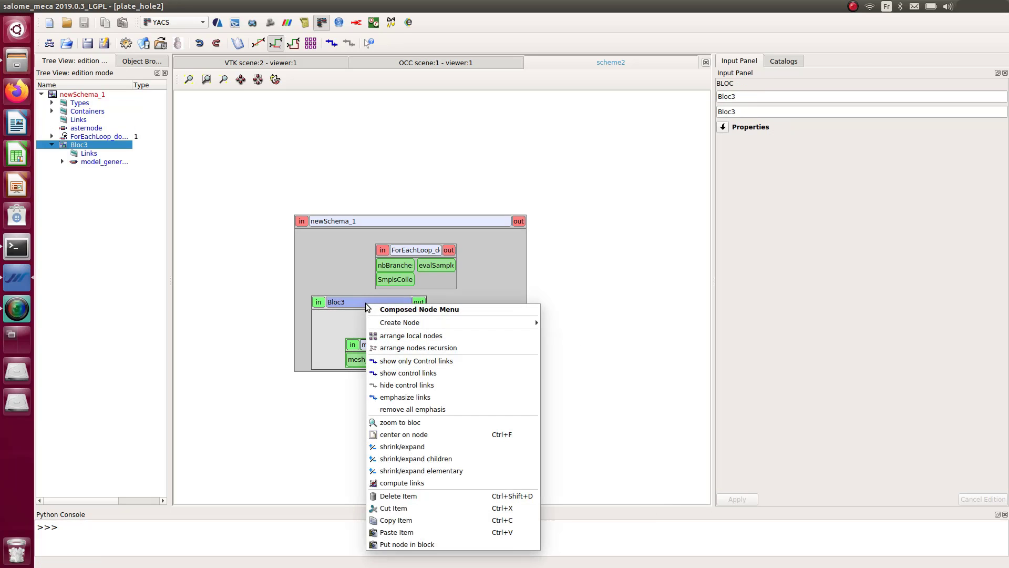
left_click(413, 531)
left_click(377, 377)
left_click_drag(377, 377, 502, 352)
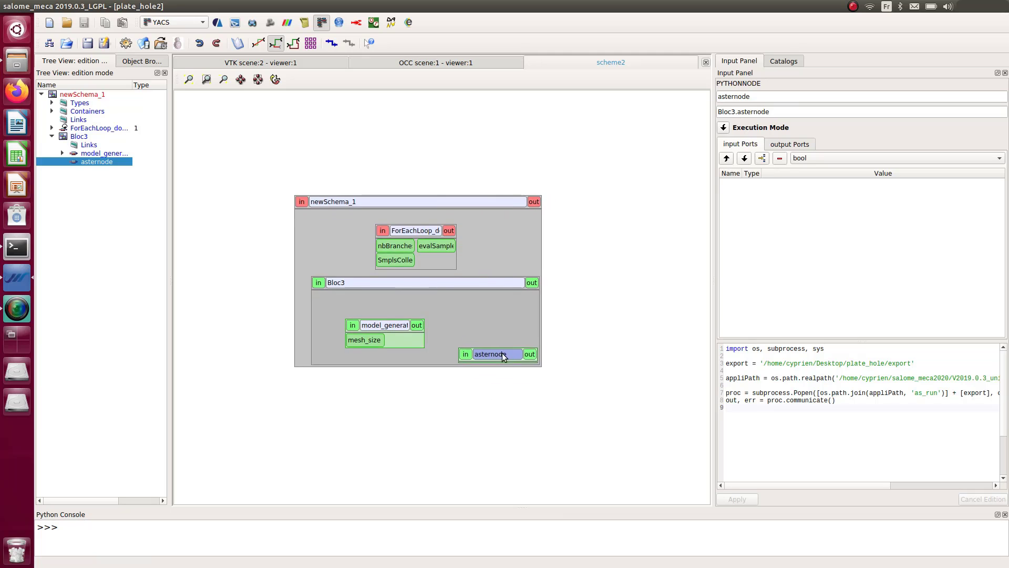
left_click_drag(417, 325, 445, 355)
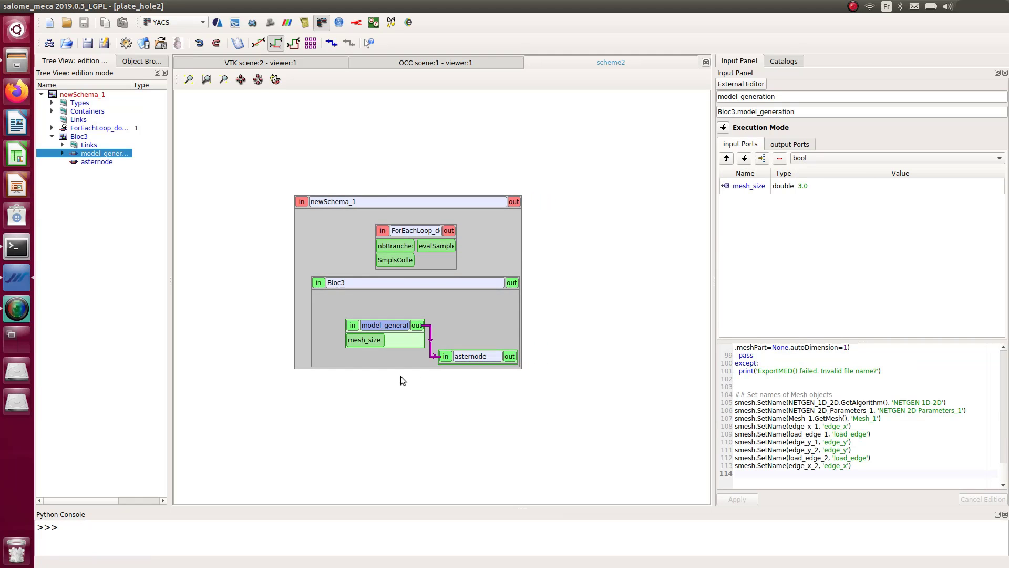
Cut Bloc3 and paste it inside the ForEach loop, then space out the loop and the block within the schema
left_click(390, 282)
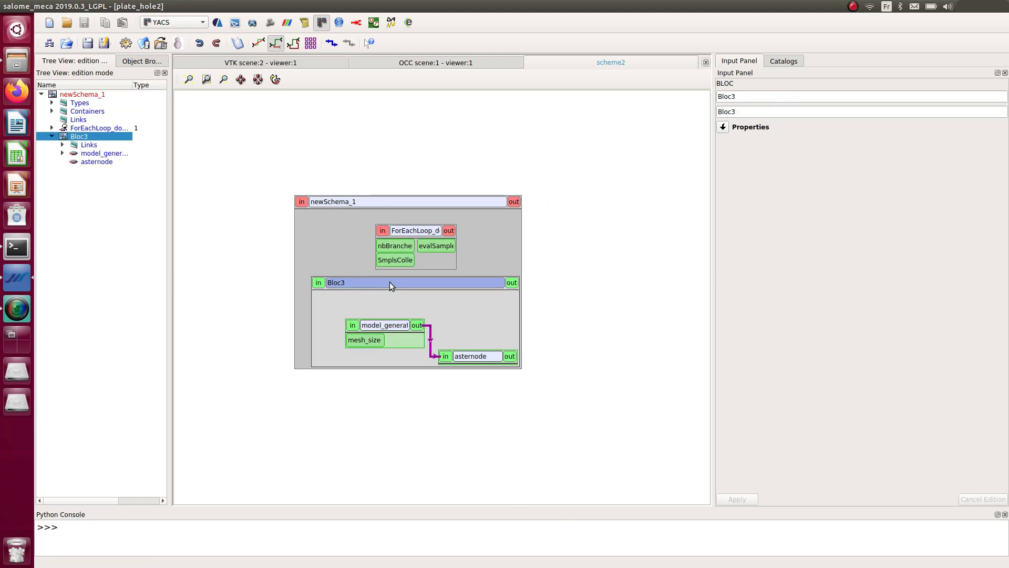
right_click(389, 282)
left_click(445, 487)
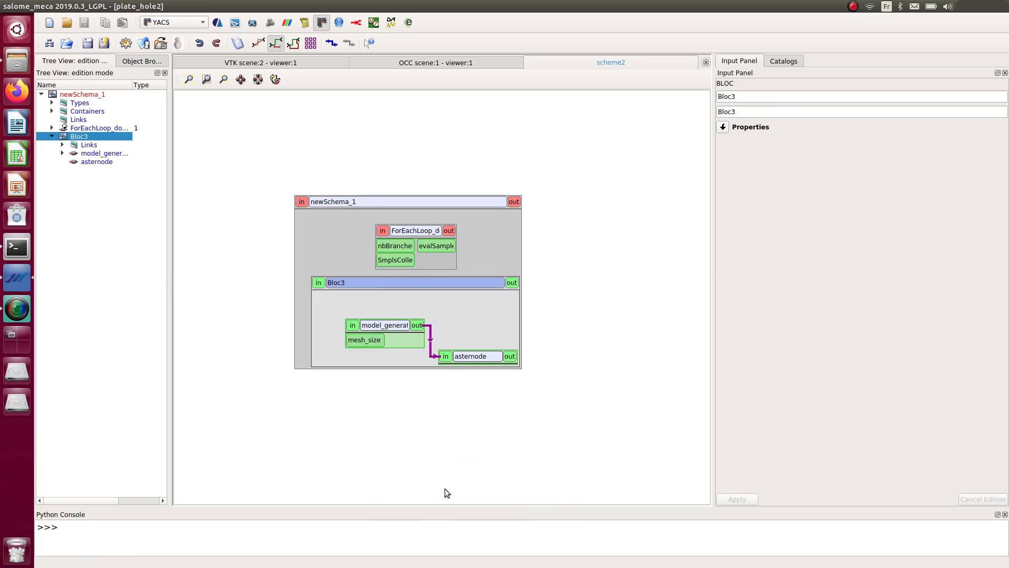
left_click(427, 227)
right_click(427, 227)
left_click(459, 455)
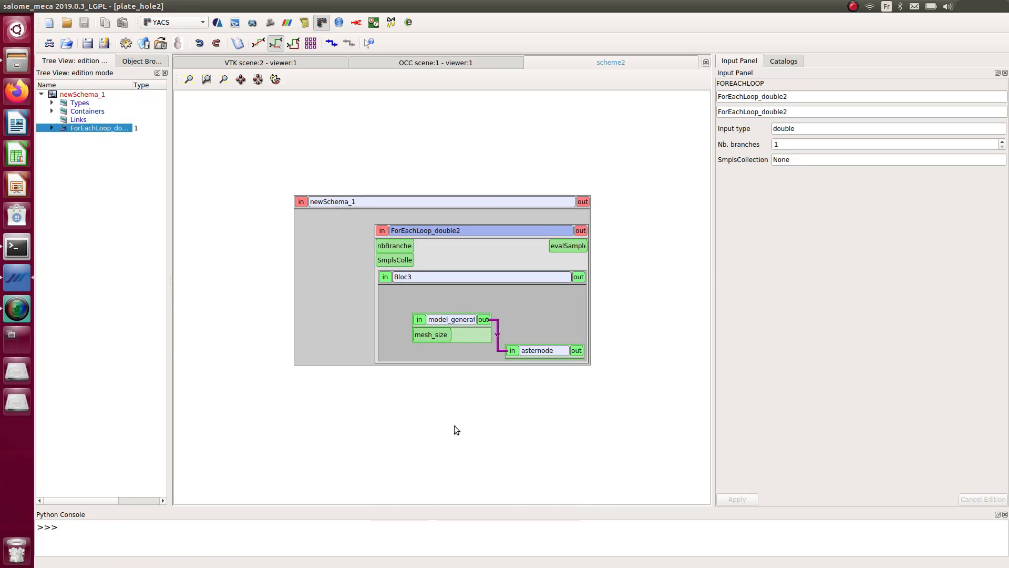
left_click_drag(458, 230, 416, 236)
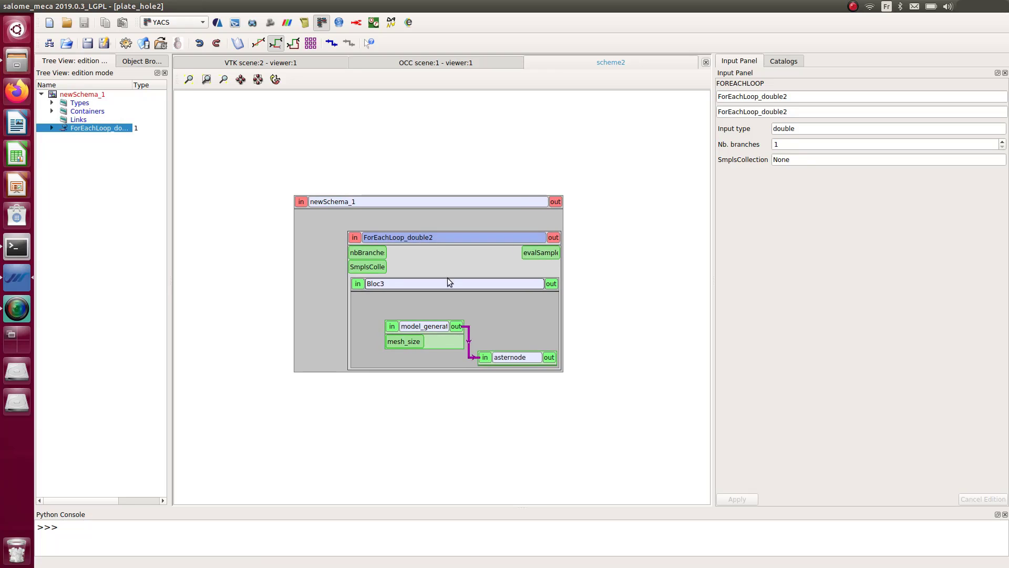
left_click_drag(480, 284, 518, 282)
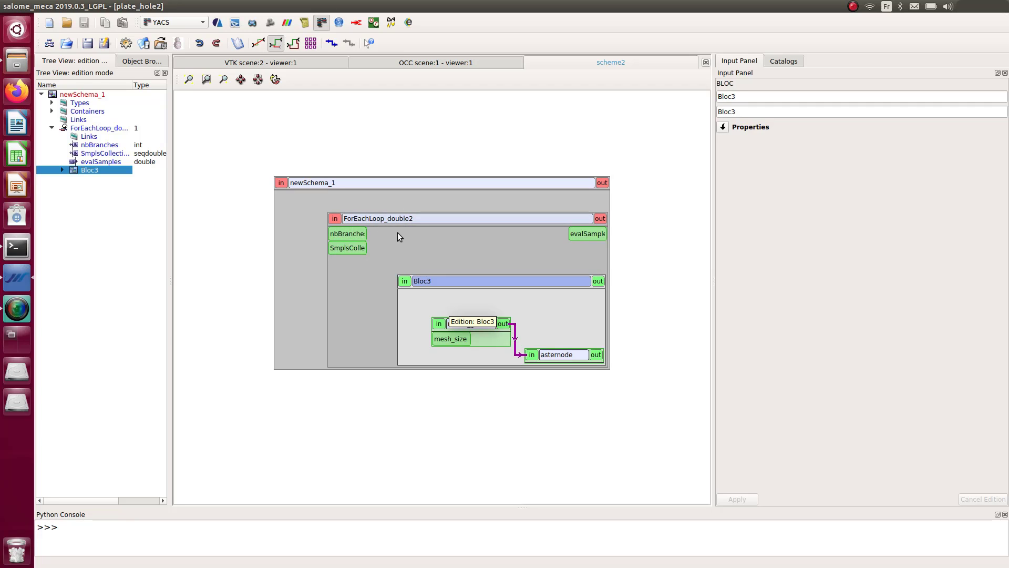
Add an input data node to newSchema_1 and place it above the ForEach loop
left_click(376, 219)
left_click(288, 226)
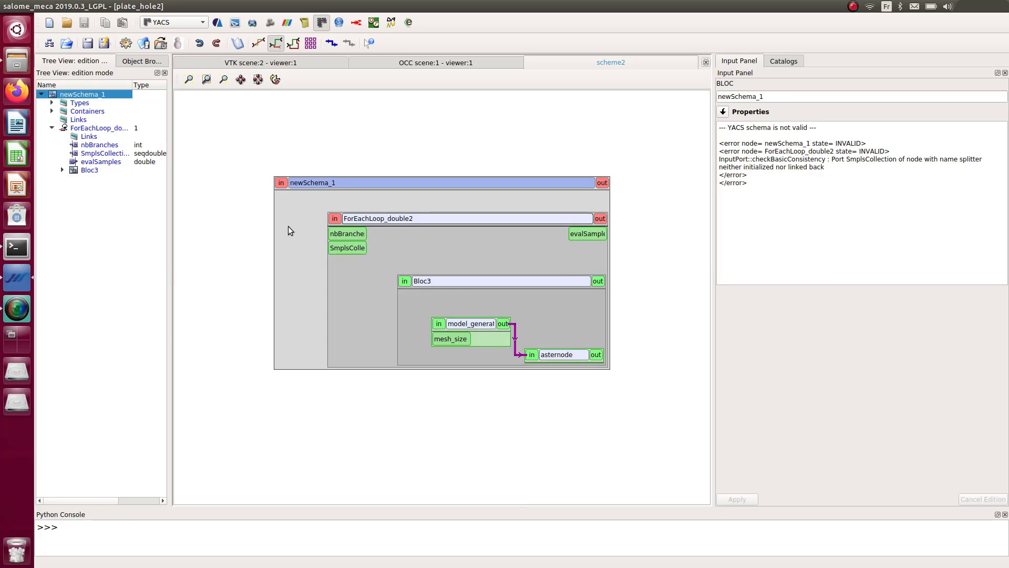
right_click(288, 226)
mouse_move(368, 294)
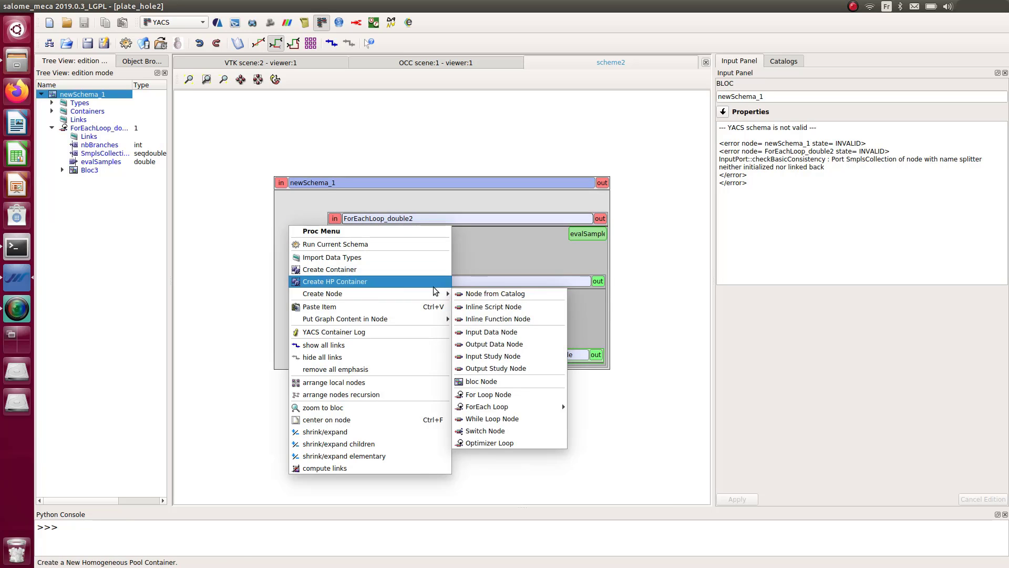
left_click(494, 332)
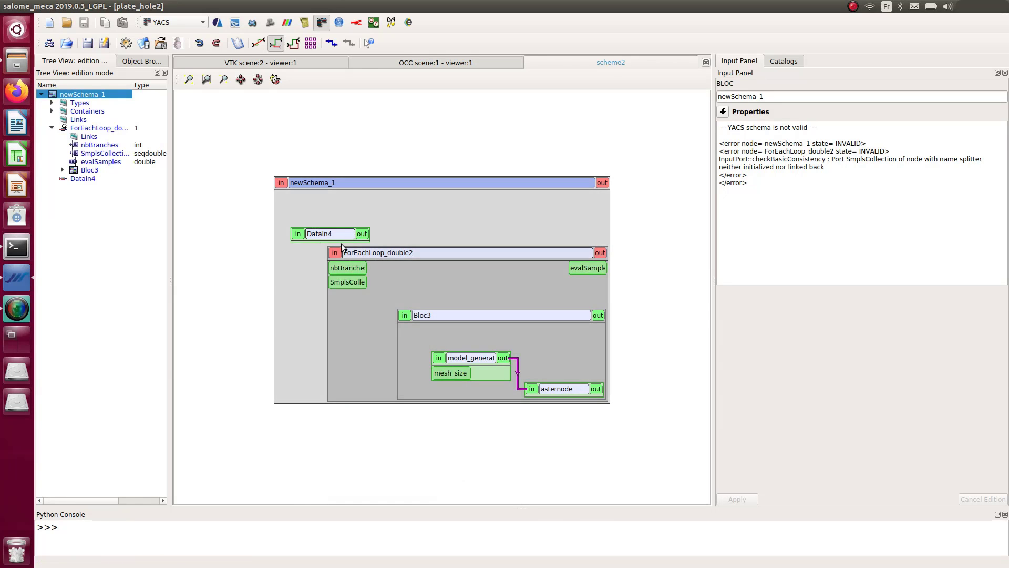
left_click_drag(285, 220, 262, 219)
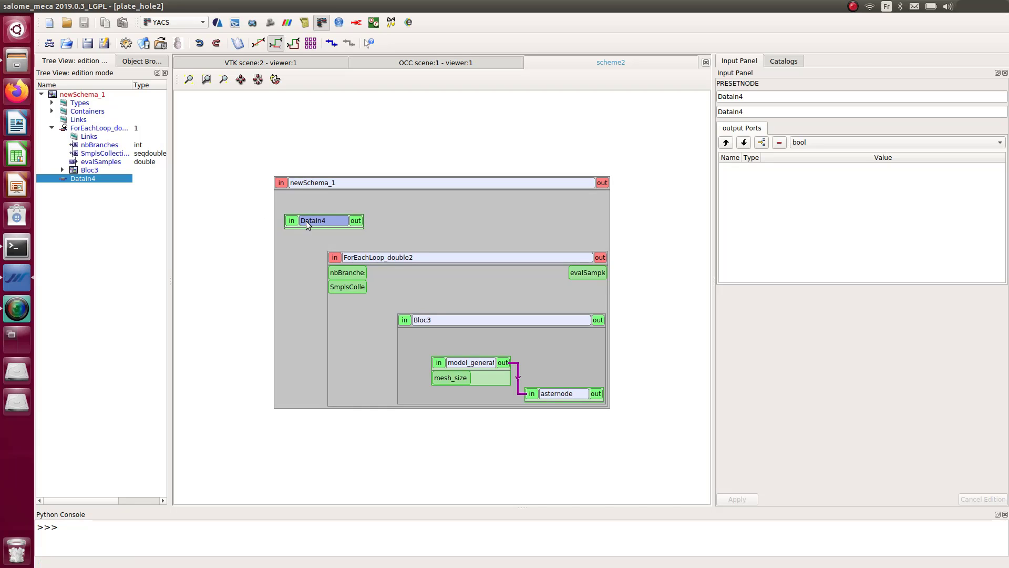
Add a seqdouble output port to the DataIn4 node and name it meshsize_array
left_click(806, 143)
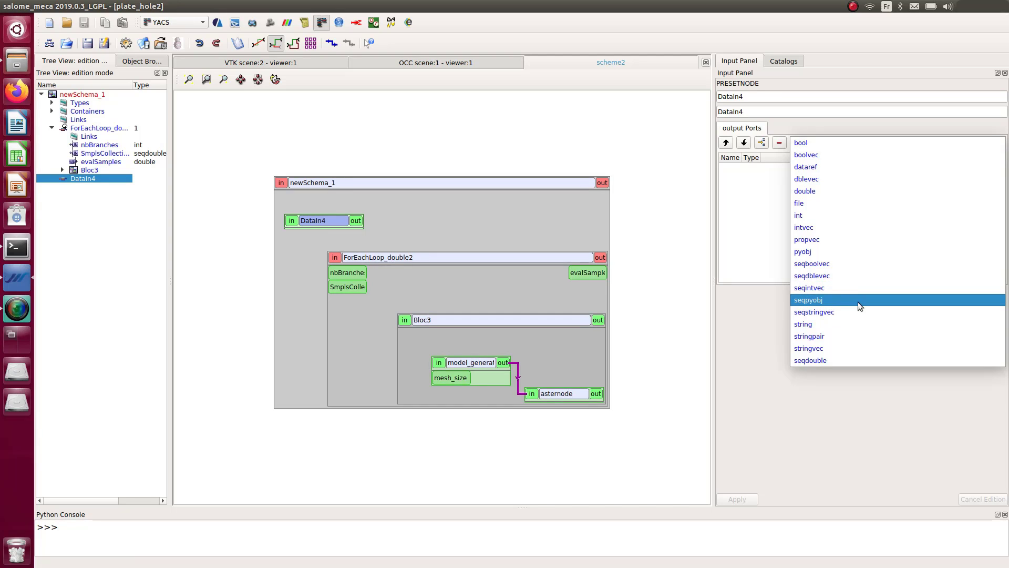
left_click(849, 361)
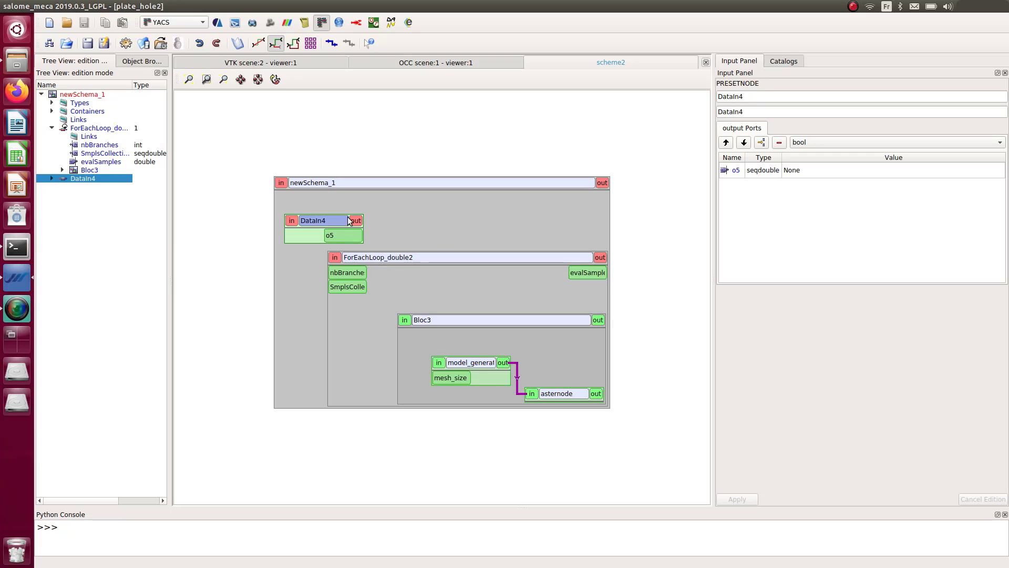
left_click_drag(327, 221, 325, 214)
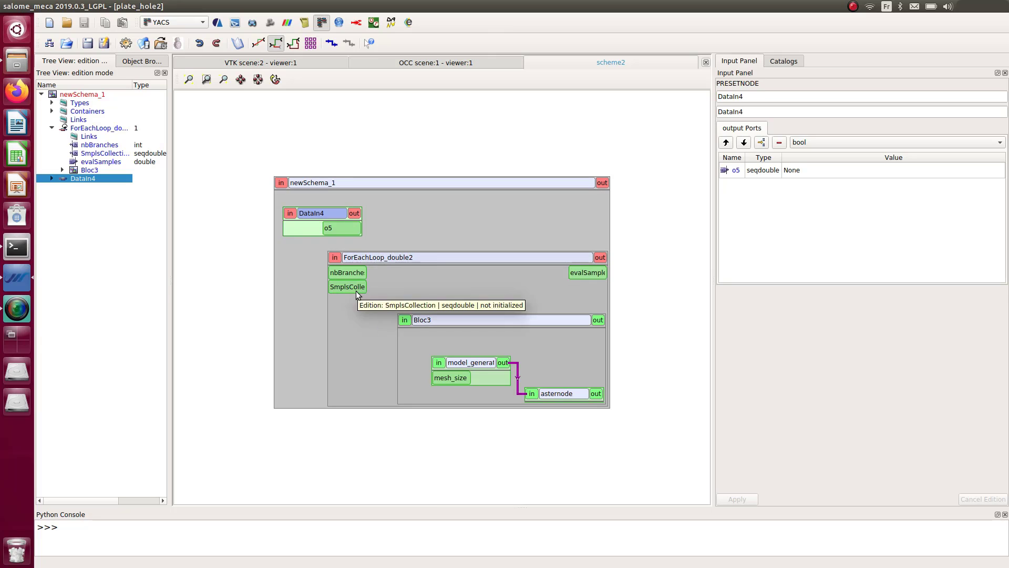
left_click(331, 227)
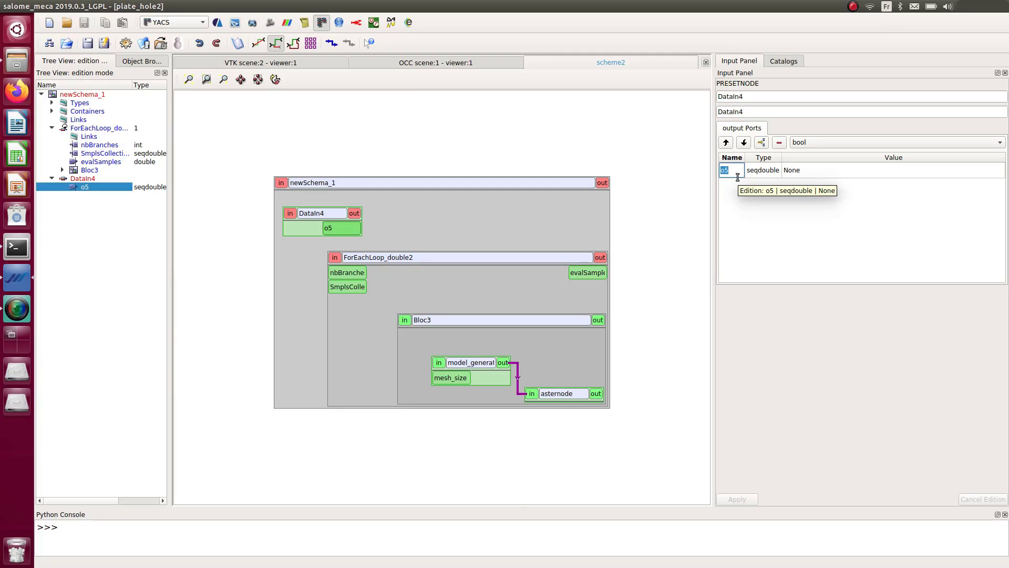
type("mesh")
type("size_array")
key("Return")
Set the value of meshsize_array to the list 1, 2, 3, 4, 5, 6
double_click(802, 175)
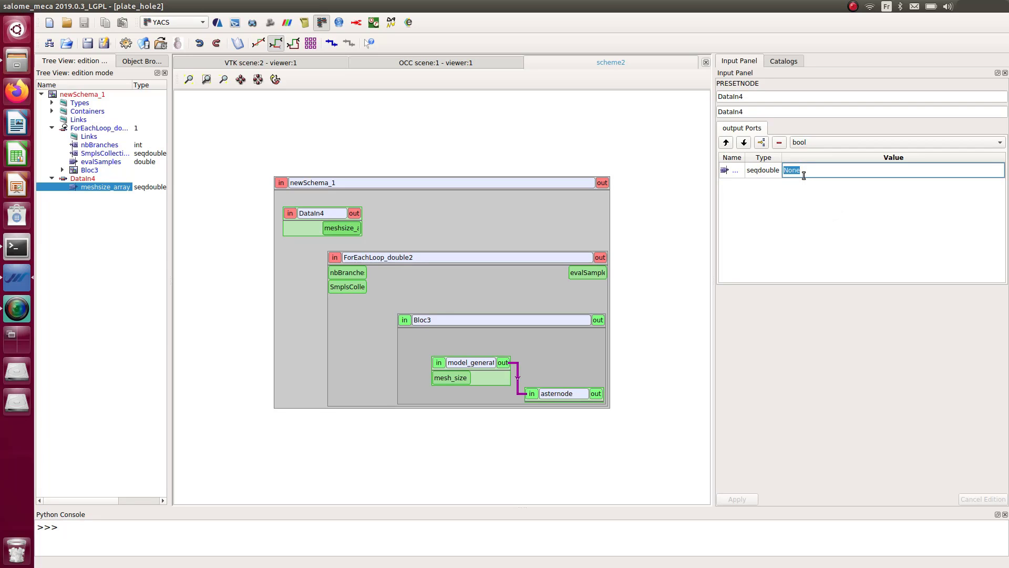
type("[")
type("1")
type(".")
type("2,3,4,5,")
type("6")
key("Return")
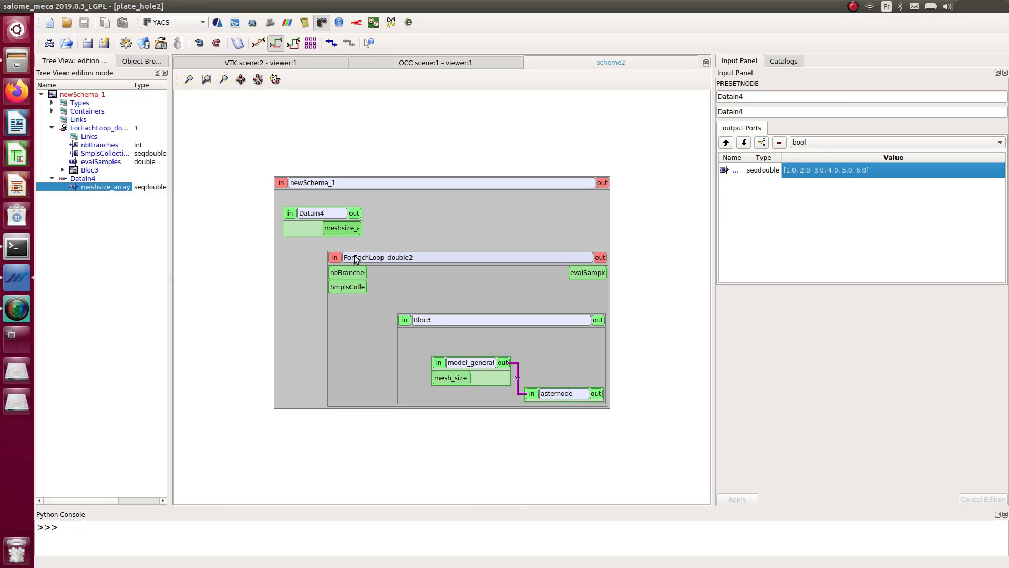
Link meshsize_array to the loop's SmplsCollection port, and link evalSamples to the mesh_size port of model_generation
left_click_drag(352, 230, 343, 290)
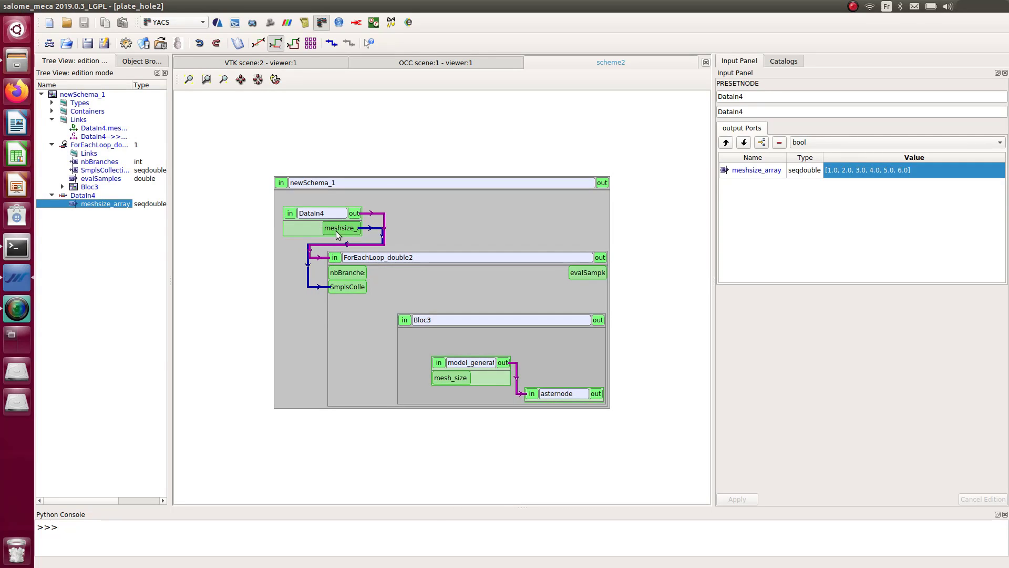
left_click_drag(331, 214, 326, 213)
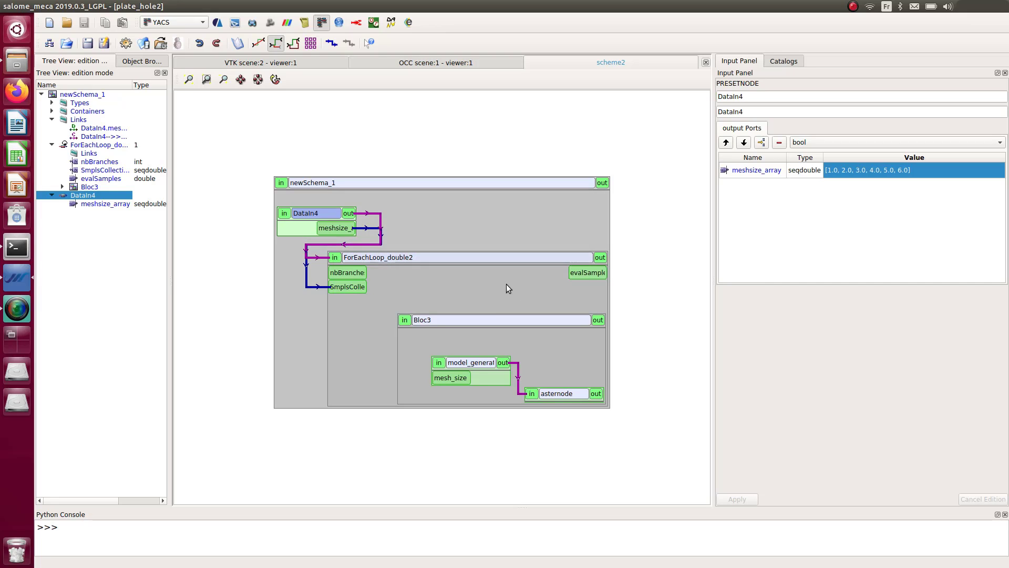
left_click_drag(587, 273, 557, 289)
left_click_drag(433, 289, 448, 377)
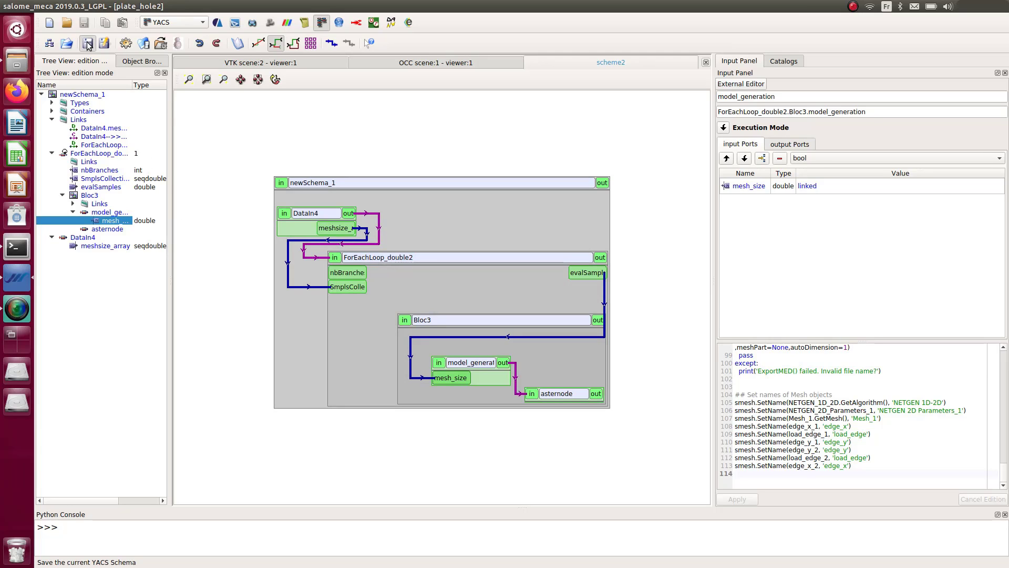
Run the looped schema to completion and bring up the plate_hole folder in the file manager to check the output files
left_click(126, 43)
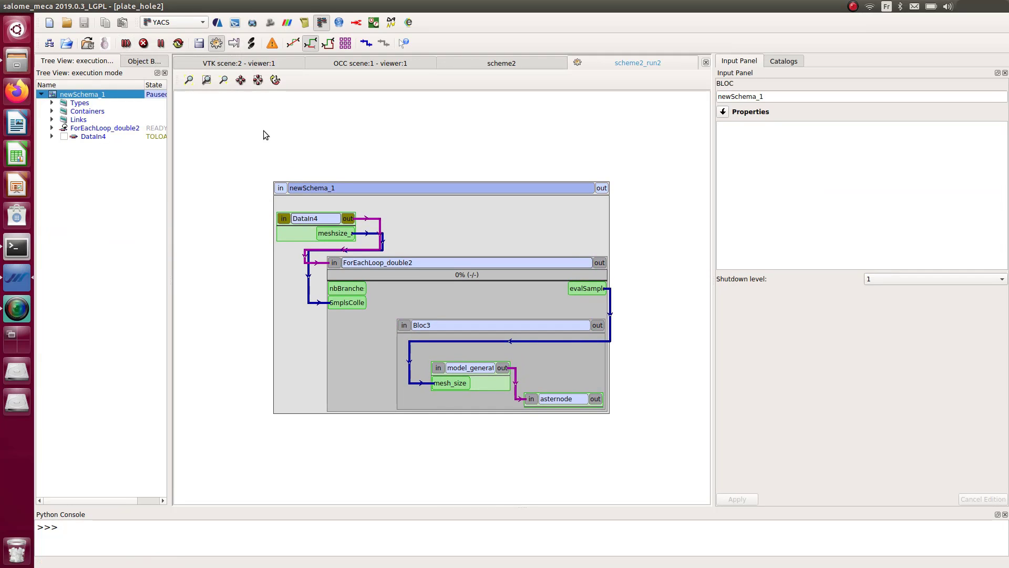
left_click(125, 44)
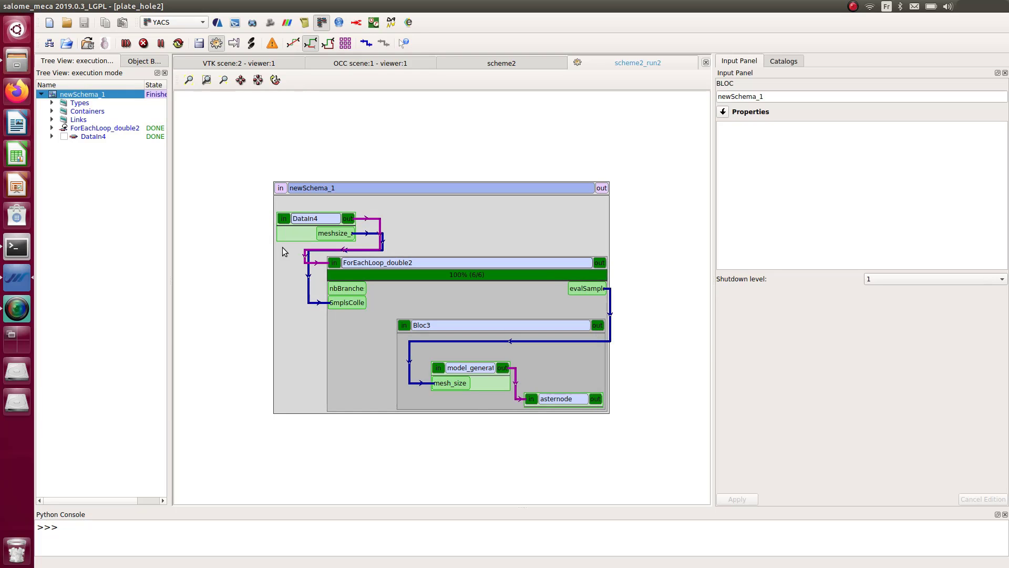
left_click(25, 68)
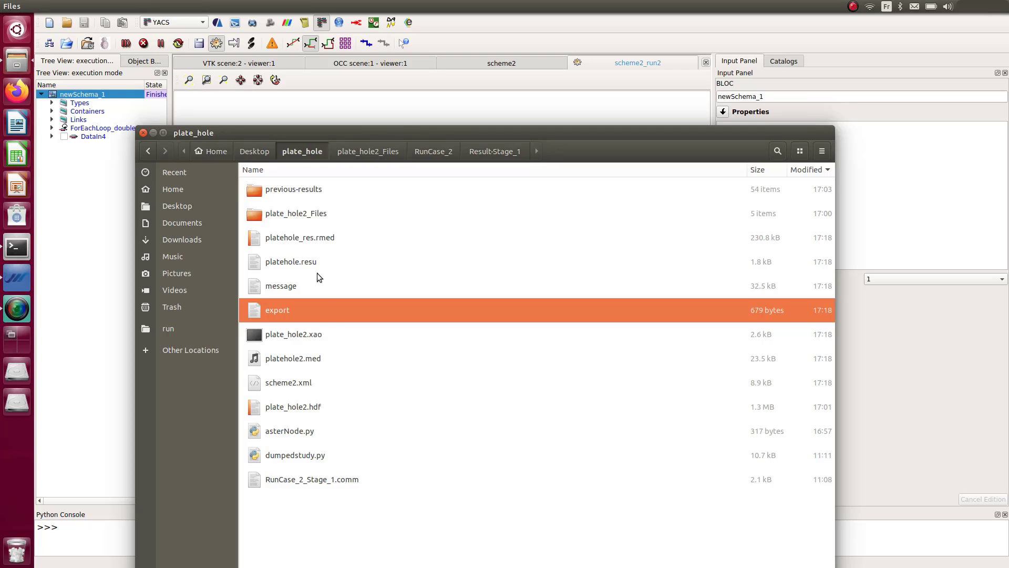
Check the message, platehole.resu and platehole_res.rmed output files in the plate_hole folder, and put the file manager away
left_click(325, 286)
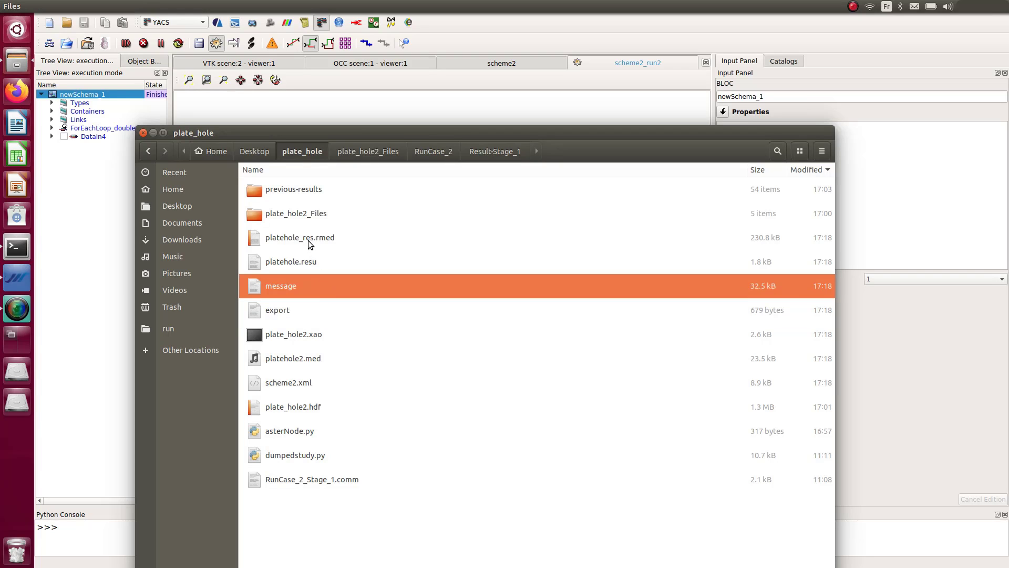
left_click(314, 265, "shift")
left_click(312, 239, "shift")
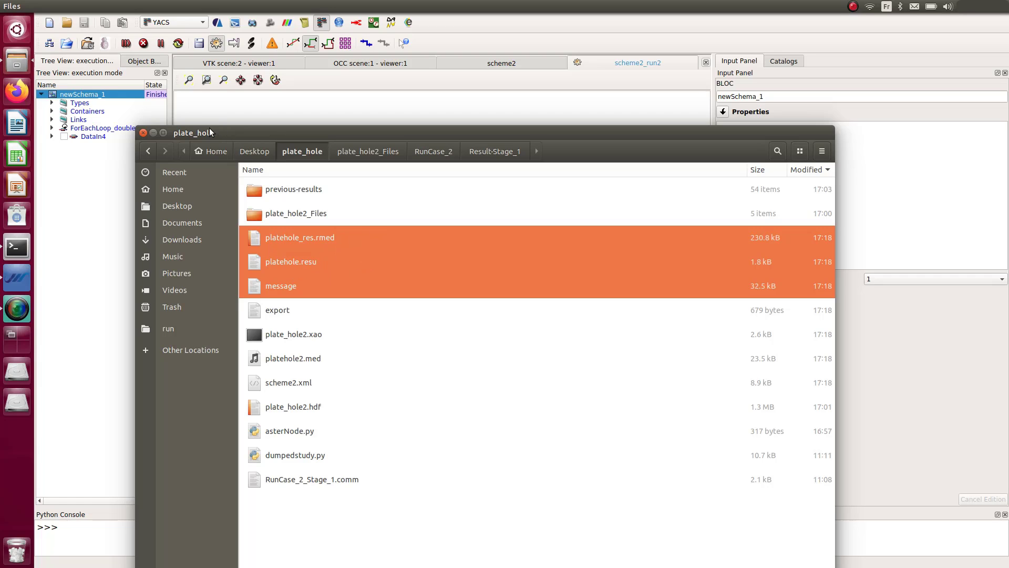
left_click(153, 133)
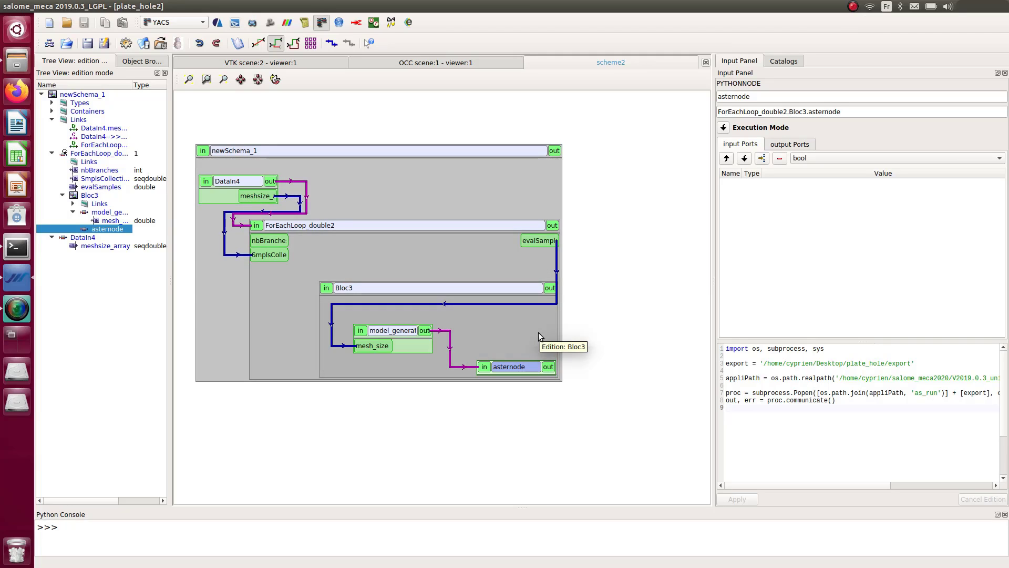
Create an inline script node inside Bloc3 and name it copyres_node
left_click(522, 331)
right_click(522, 330)
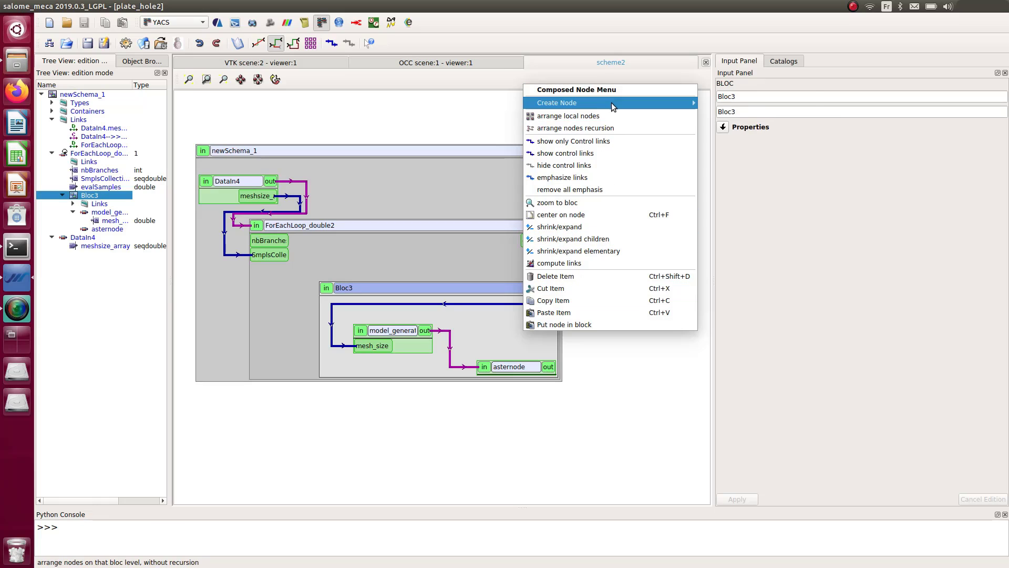
mouse_move(610, 103)
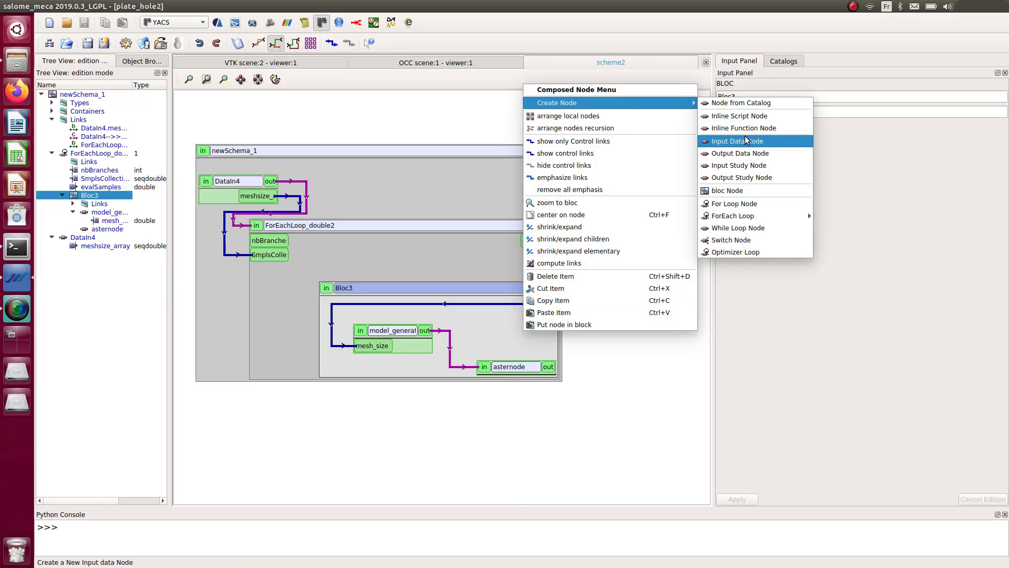
left_click(741, 116)
left_click(568, 339)
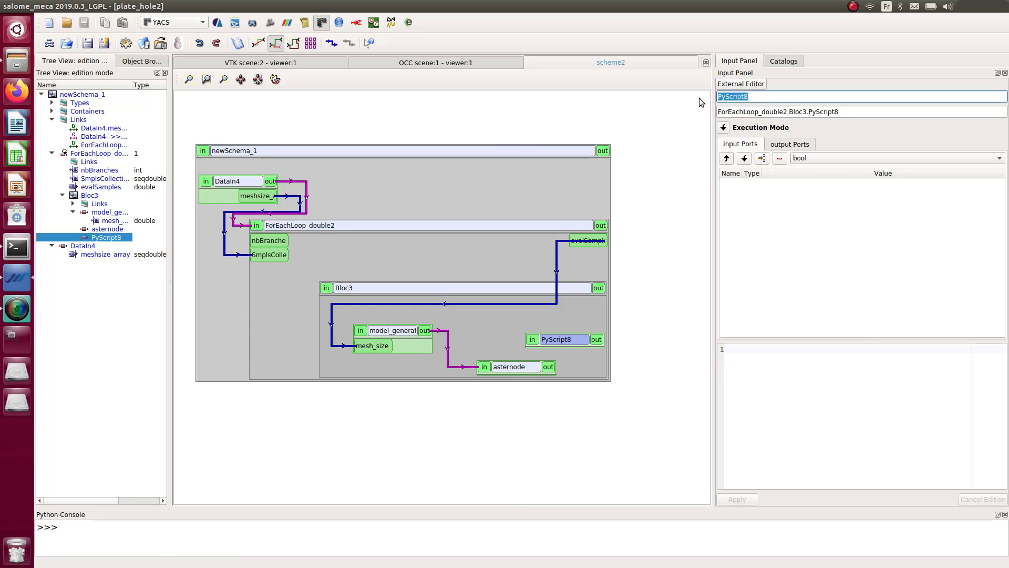
type("copy")
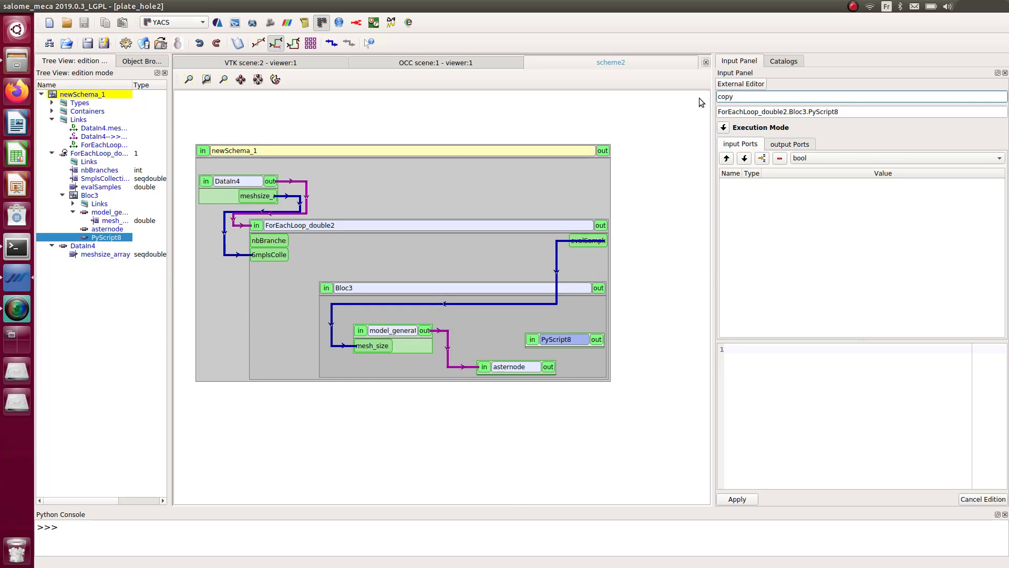
type("res_node")
Write import shutil in the copyres_node script and start a shutil.copyfile call with an opening quoted argument
left_click(809, 369)
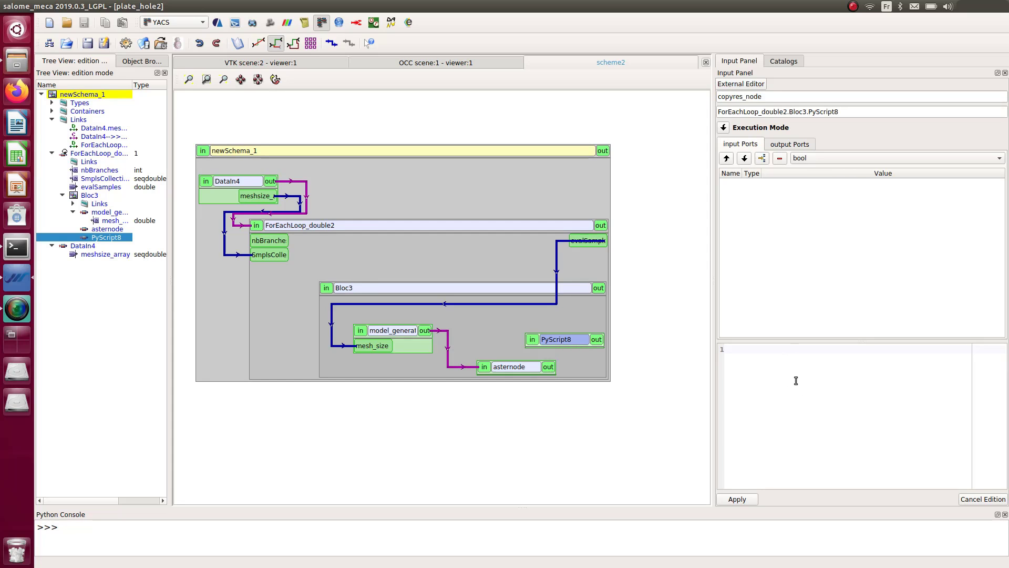
type("import ")
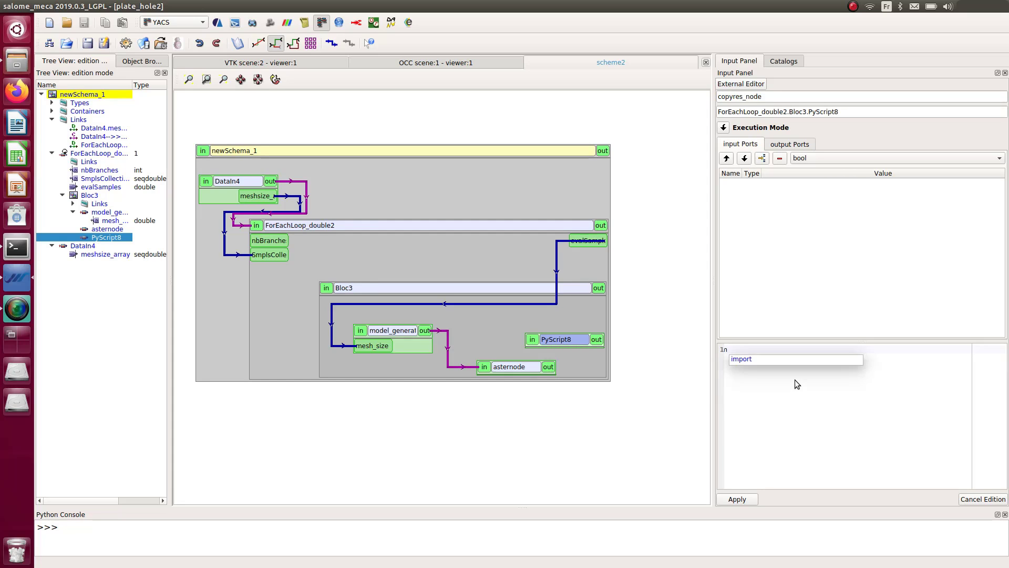
type("shut")
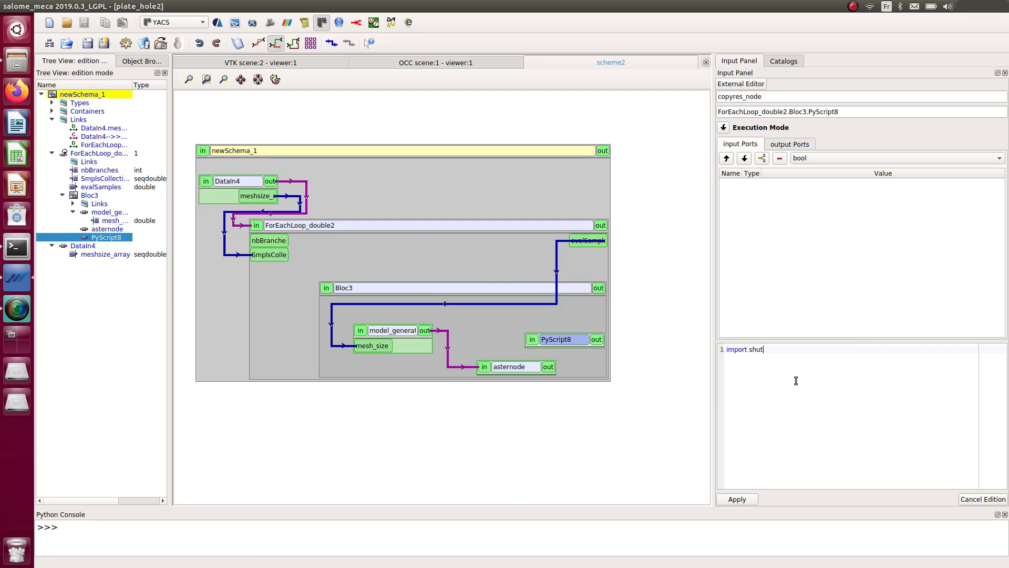
type("il  shu")
type("til")
type(".cop")
type("yfile")
type("(")
type("\"")
Copy the full path of platehole.resu from the export file in the plate_hole folder
left_click(14, 67)
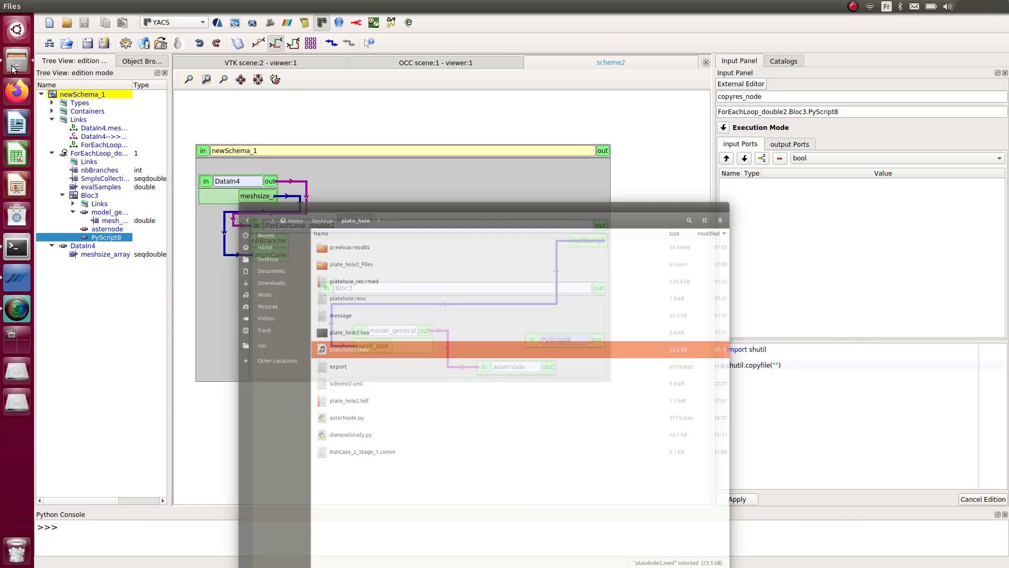
double_click(283, 358)
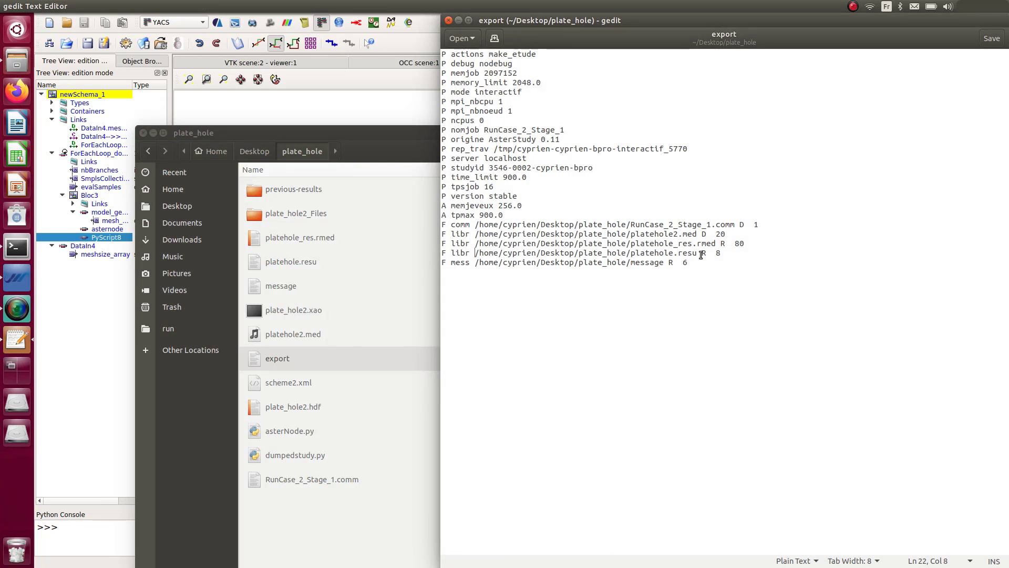
left_click_drag(697, 252, 476, 254)
key("ctrl+c")
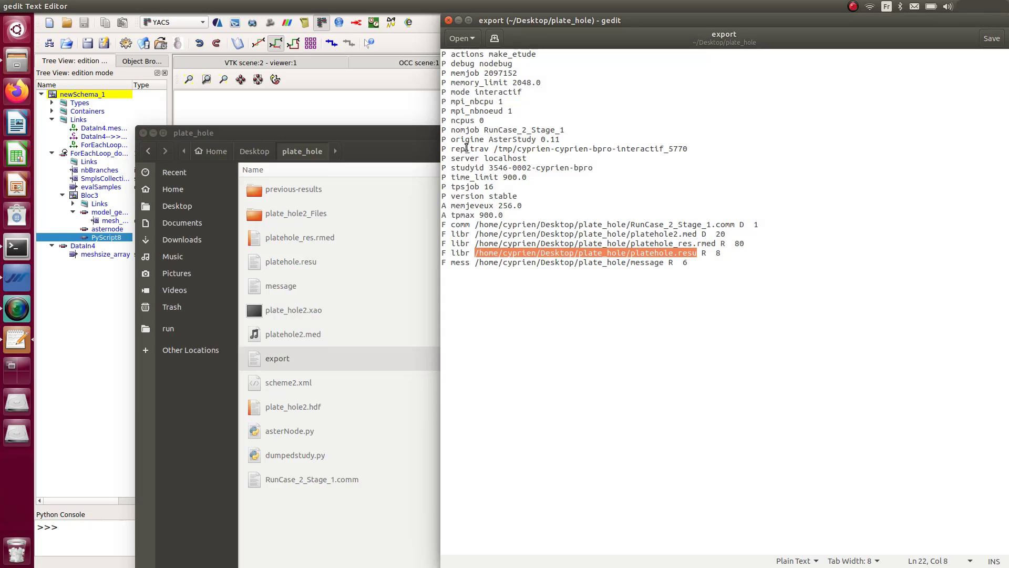
left_click(448, 20)
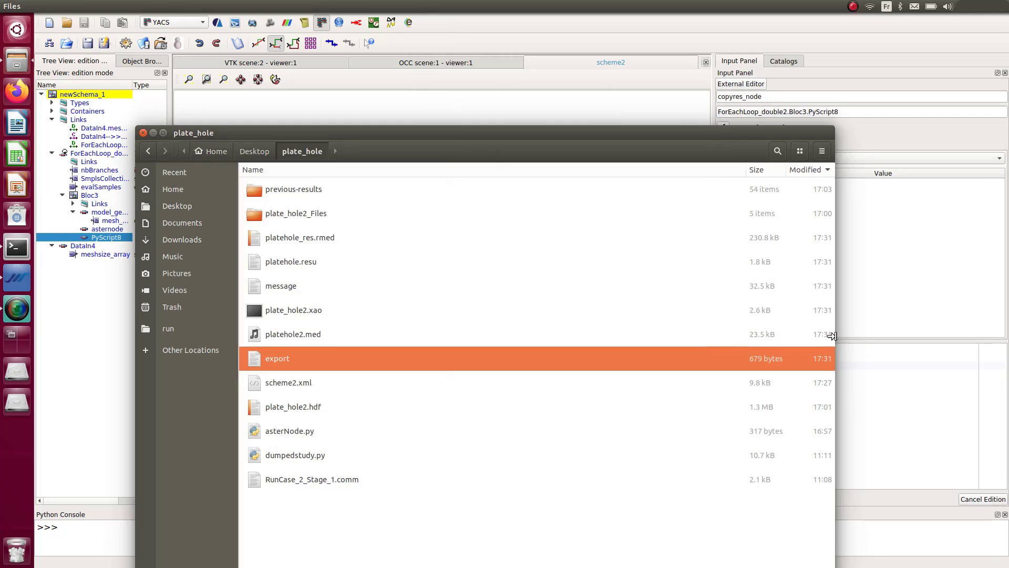
Fill the copied platehole.resu path in as both source and destination of shutil.copyfile, and apply the script
left_click(852, 342)
left_click(776, 364)
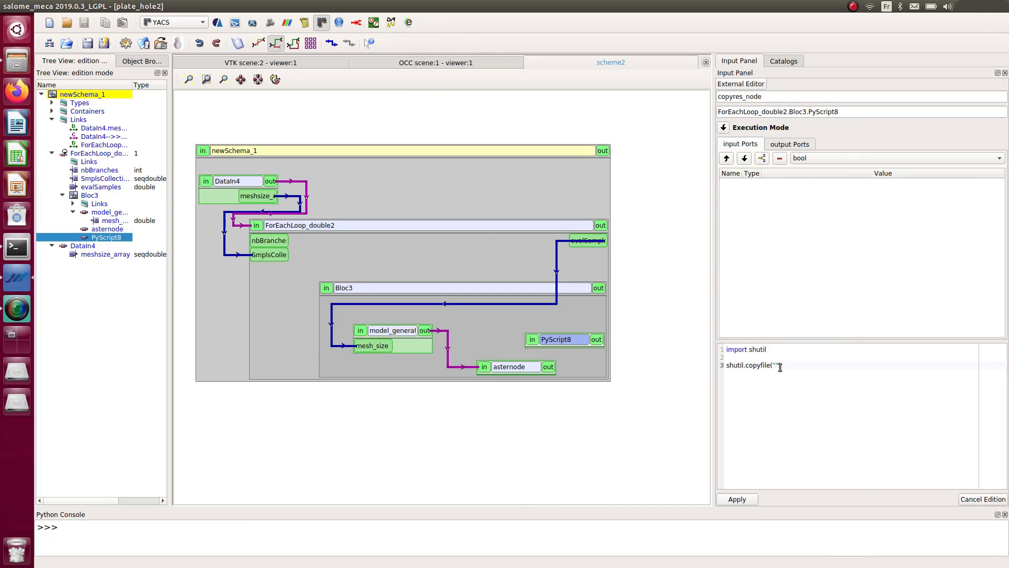
type("\"/home/cyprien/Desktop/plate_hole/platehole.resu\"")
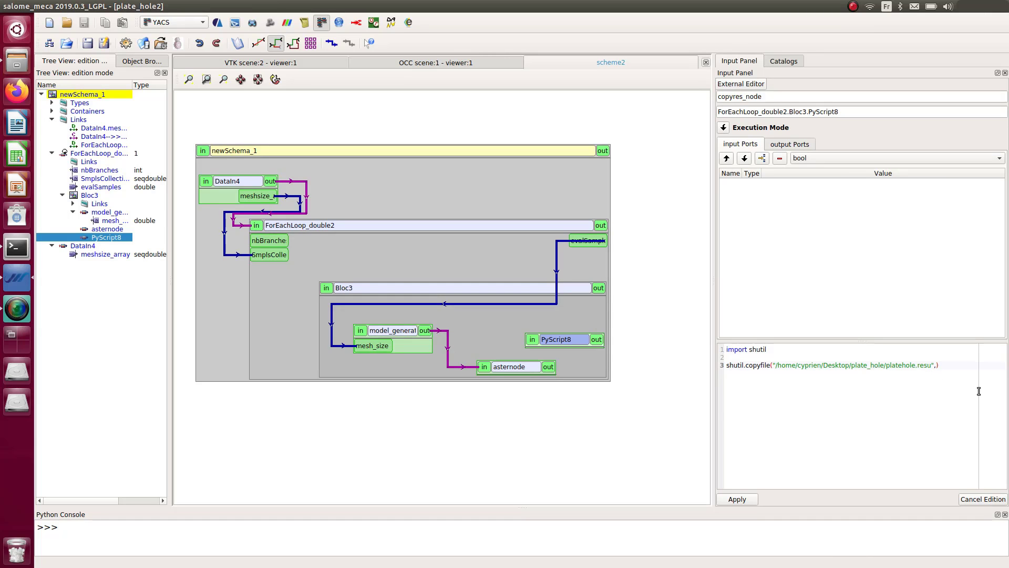
type("\"\"")
key("ctrl+v")
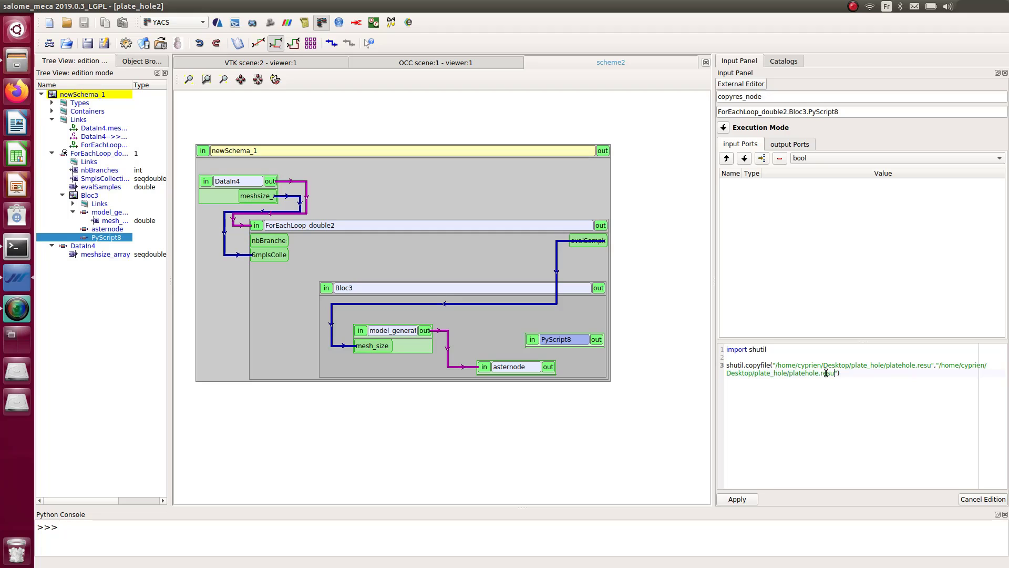
left_click(737, 499)
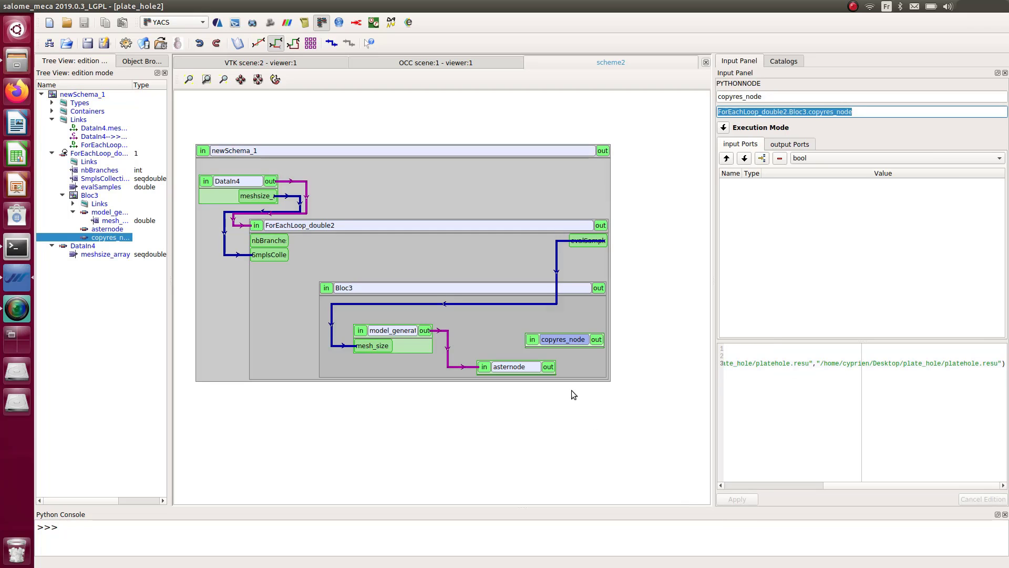
Reposition copyres_node beyond asternode inside Bloc3 and add a control link from asternode to it
left_click_drag(556, 340, 614, 384)
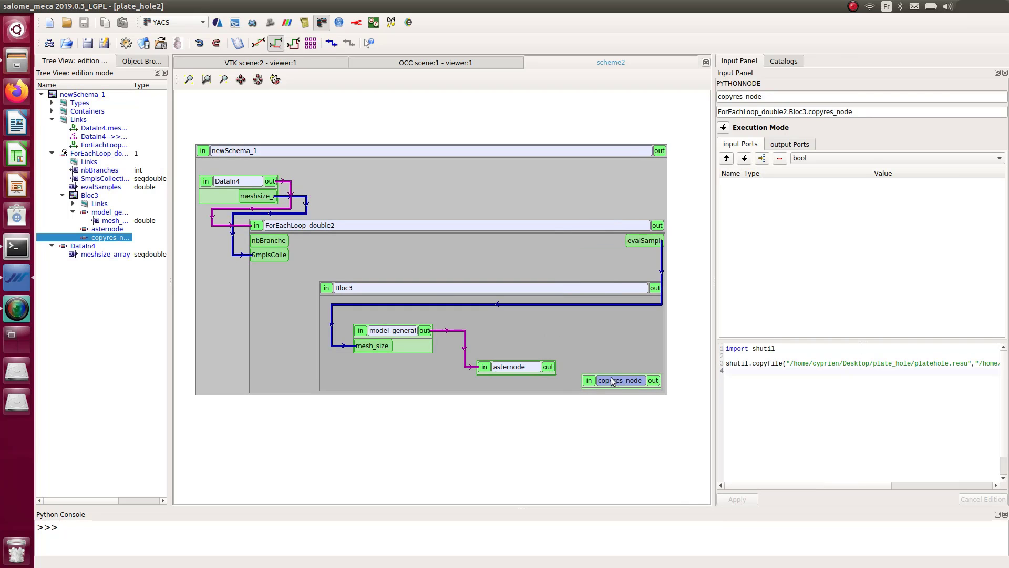
left_click_drag(549, 371, 589, 380)
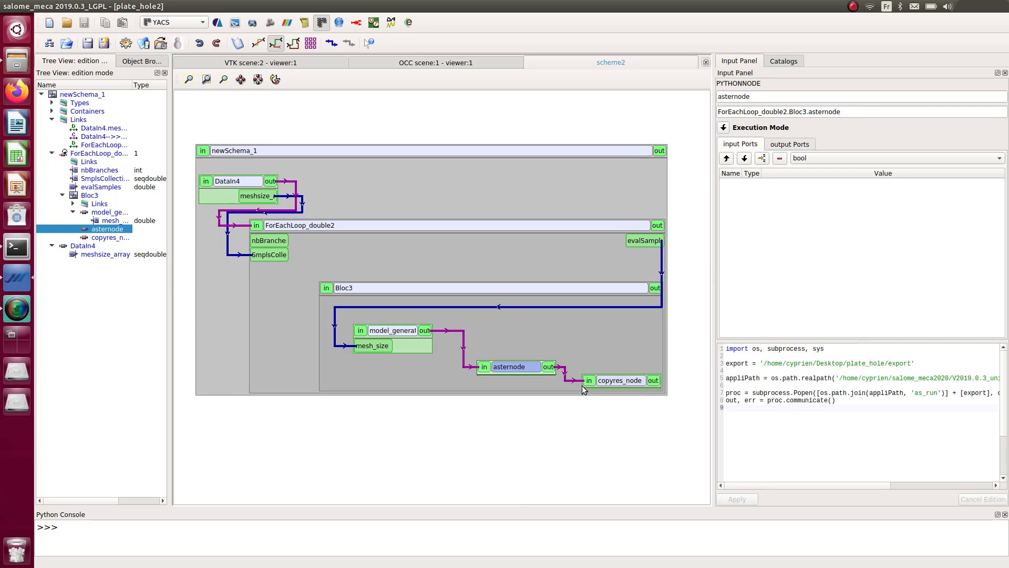
Add a double input port named mesh_size to copyres_node and link the loop's evalSamples port to it
left_click(610, 384)
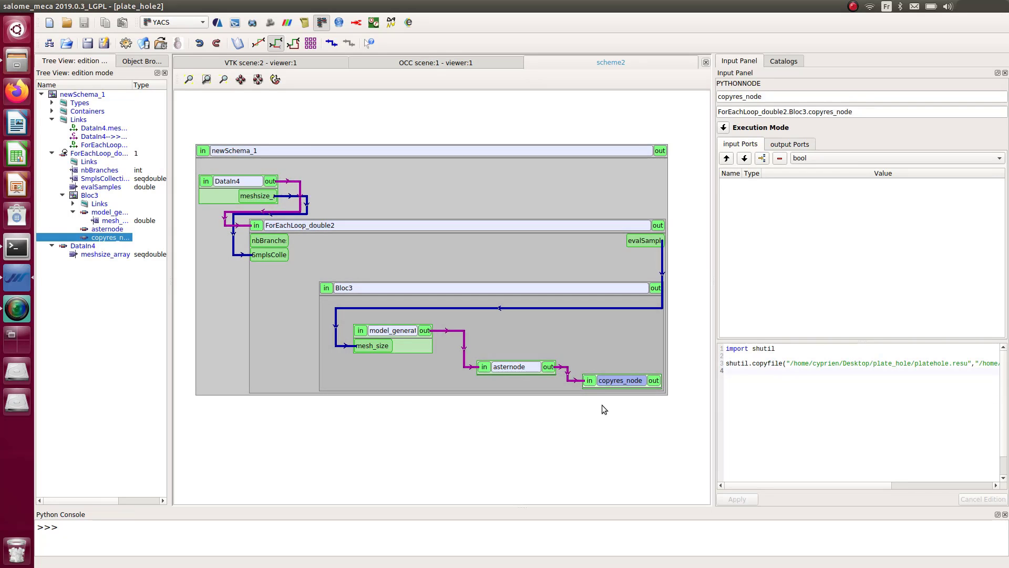
left_click(836, 158)
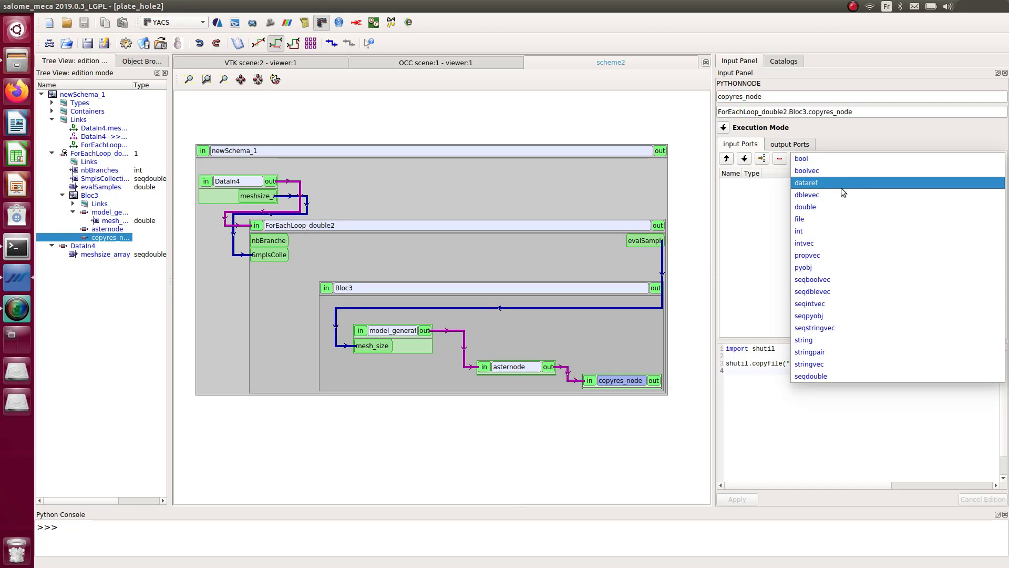
left_click(828, 207)
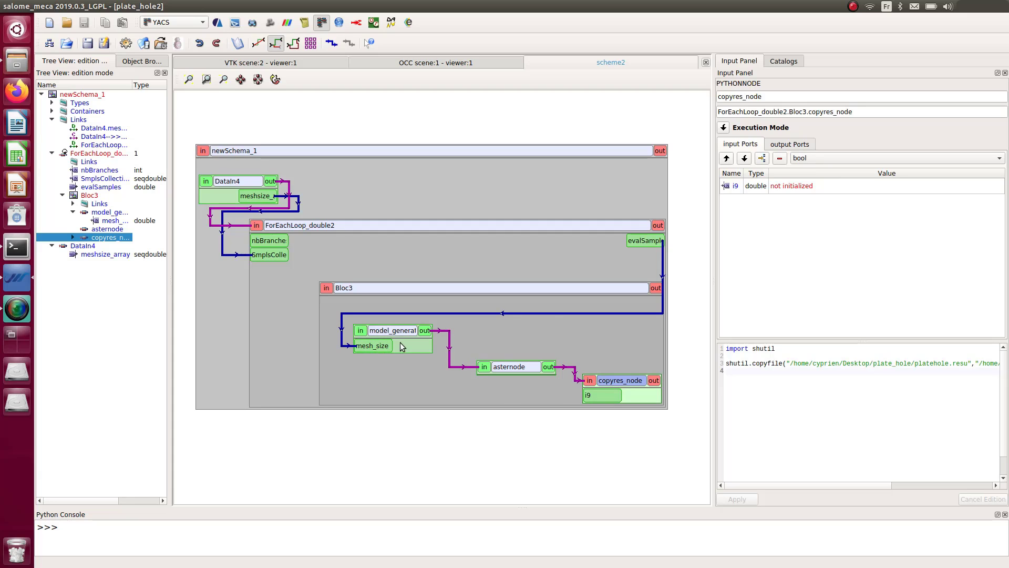
double_click(734, 186)
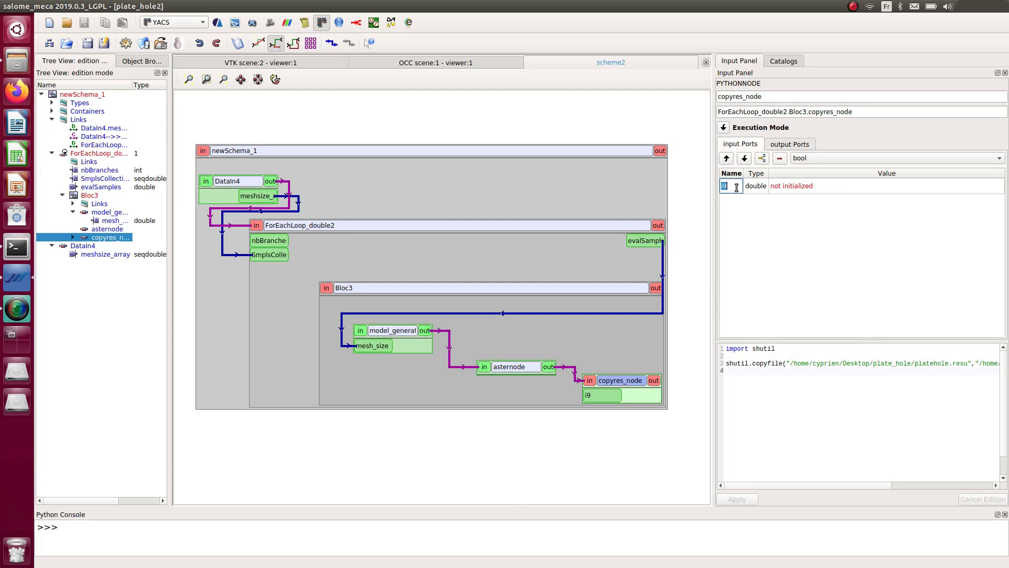
type("mesh_size")
key("Return")
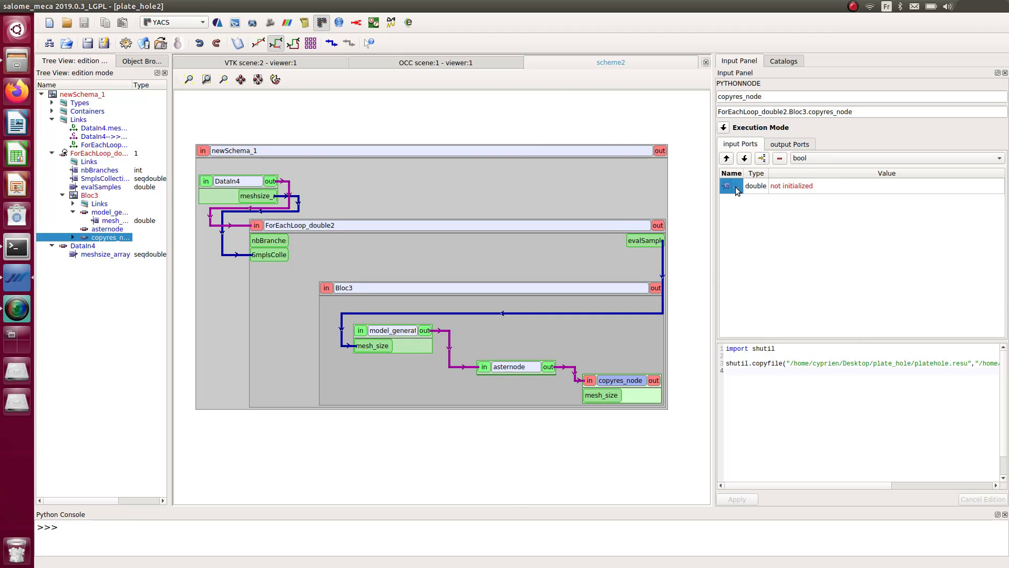
mouse_move(654, 240)
left_mouse_down()
mouse_move(630, 246)
mouse_move(554, 310)
mouse_move(602, 395)
left_mouse_up()
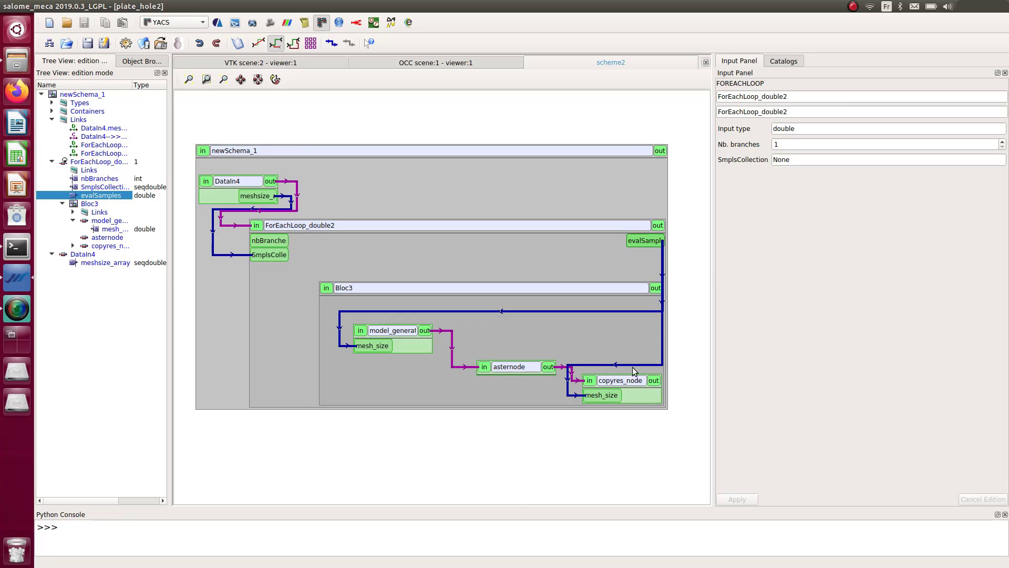
Insert +str(mesh_size)+ between platehole and .resu in the copyfile destination path of copyres_node, and apply the script
left_click(633, 383)
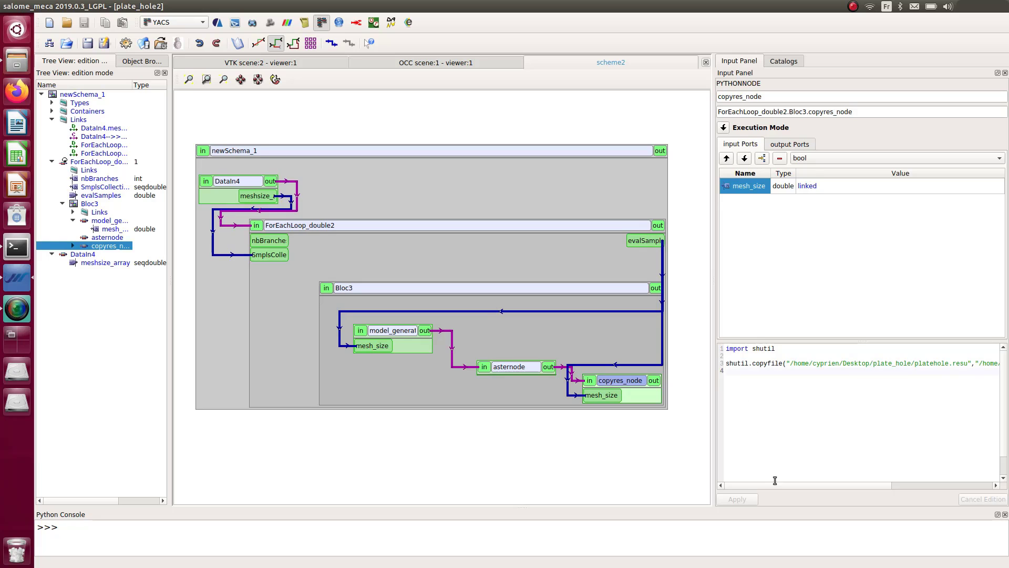
left_click_drag(767, 484, 868, 483)
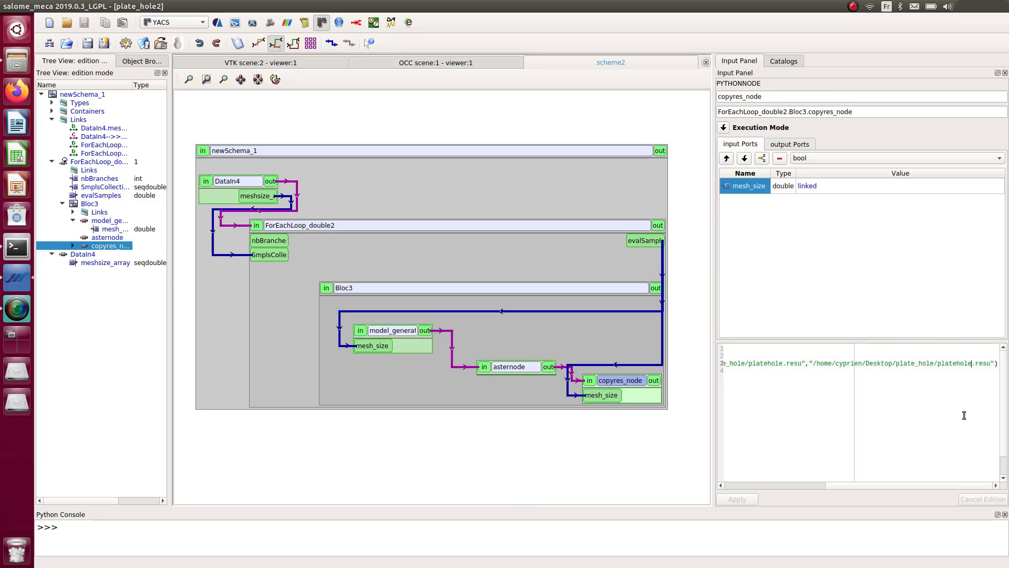
type("\"\"")
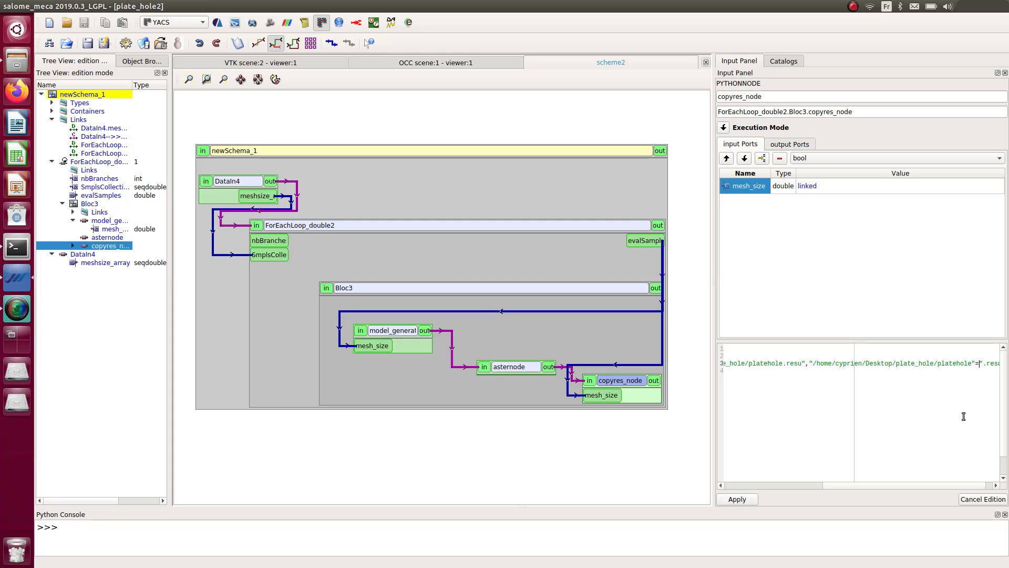
type("++")
type("str()")
type("mesh_s")
type("ize)+\"")
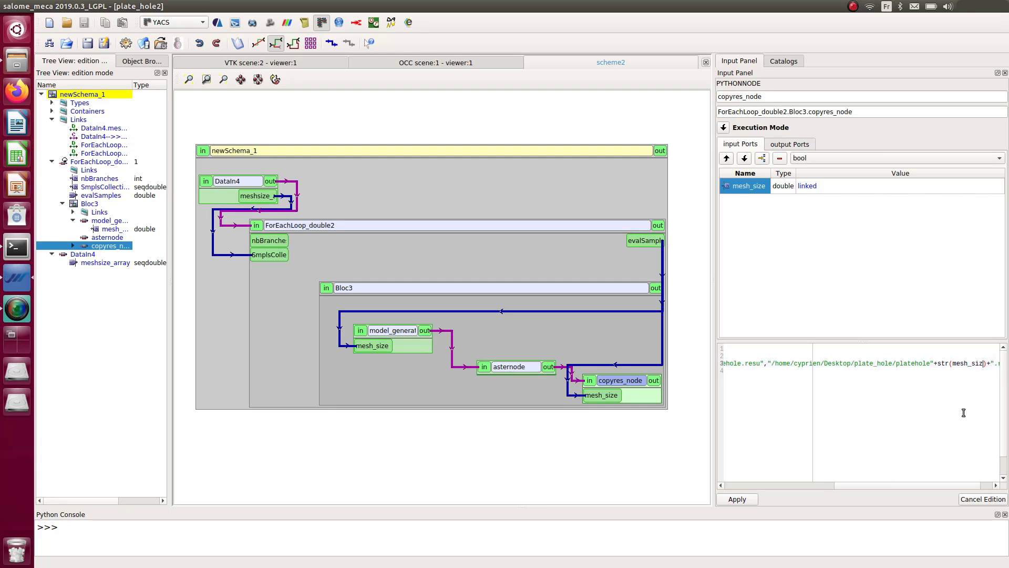
left_click(747, 499)
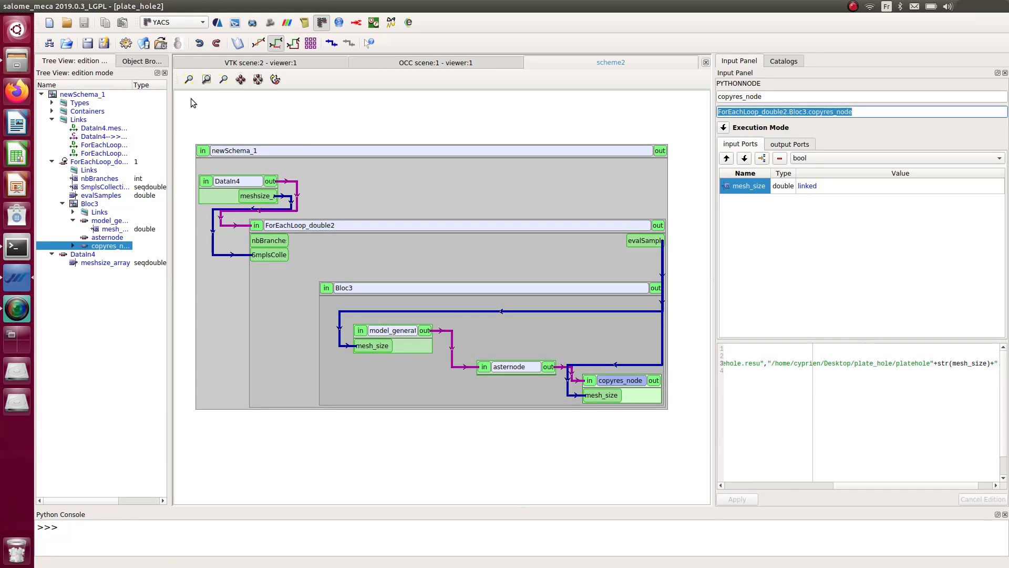
Load the updated schema for execution and run it
left_click(126, 42)
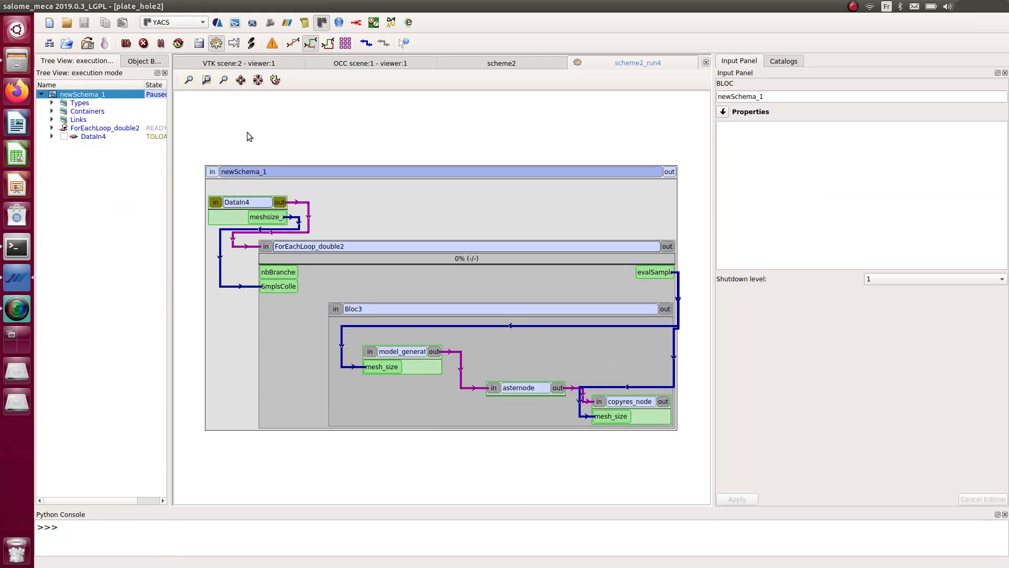
left_click(126, 43)
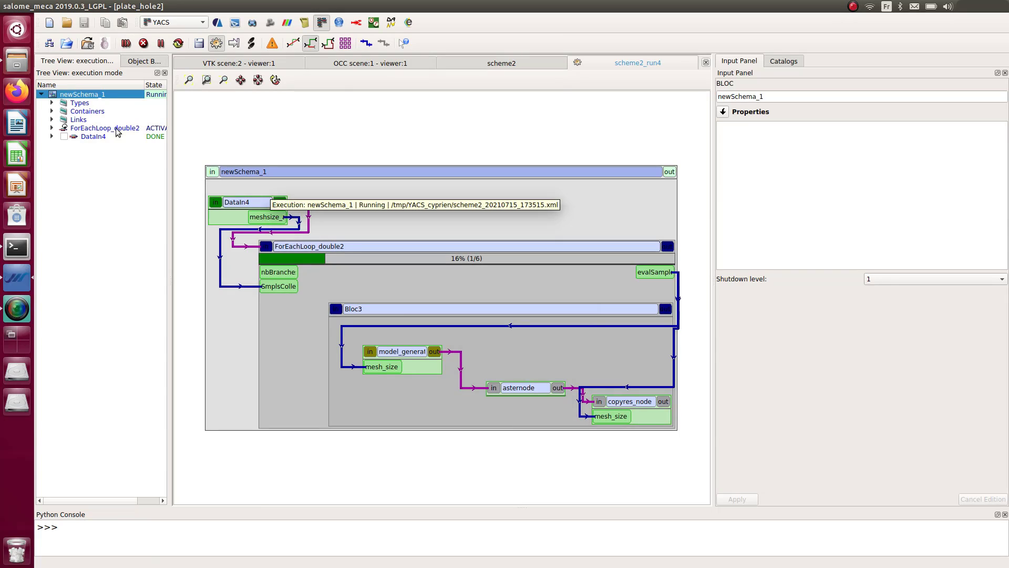
Check the plate_hole folder for the copied result files and open platehole1.0.resu
left_click(17, 60)
left_click_drag(332, 137, 696, 102)
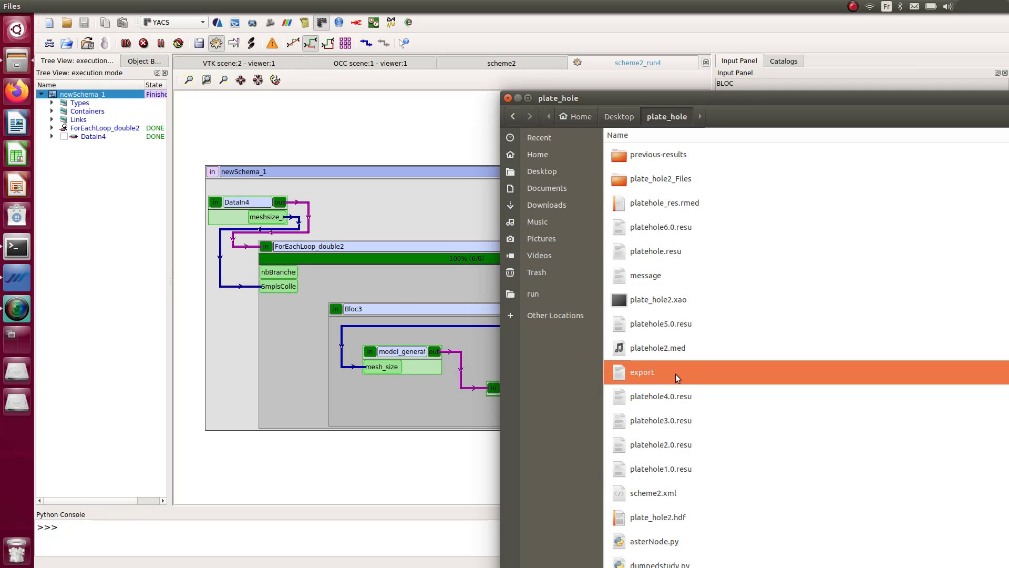
double_click(668, 469)
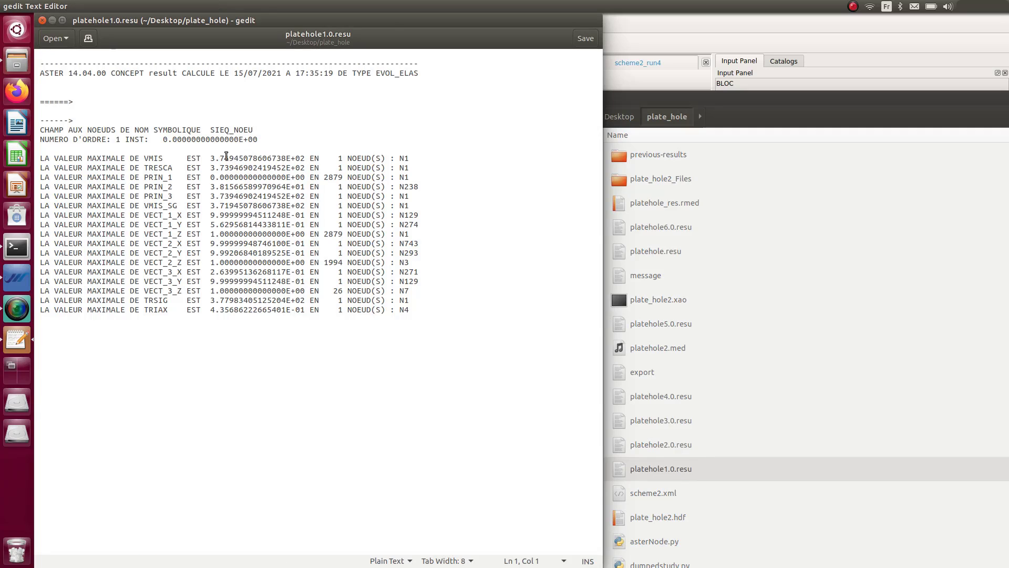
Compare the maximum VMIS values in platehole1.0.resu, platehole2.0.resu and platehole6.0.resu, and return to the schema
mouse_move(210, 158)
left_mouse_down()
mouse_move(263, 159)
mouse_move(229, 158)
left_mouse_up()
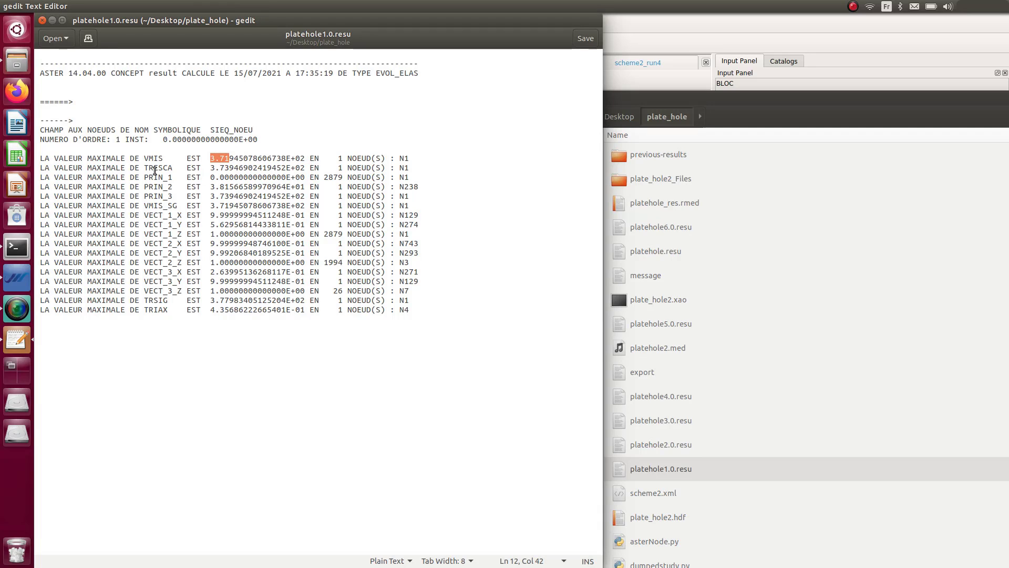
left_click(43, 21)
double_click(639, 449)
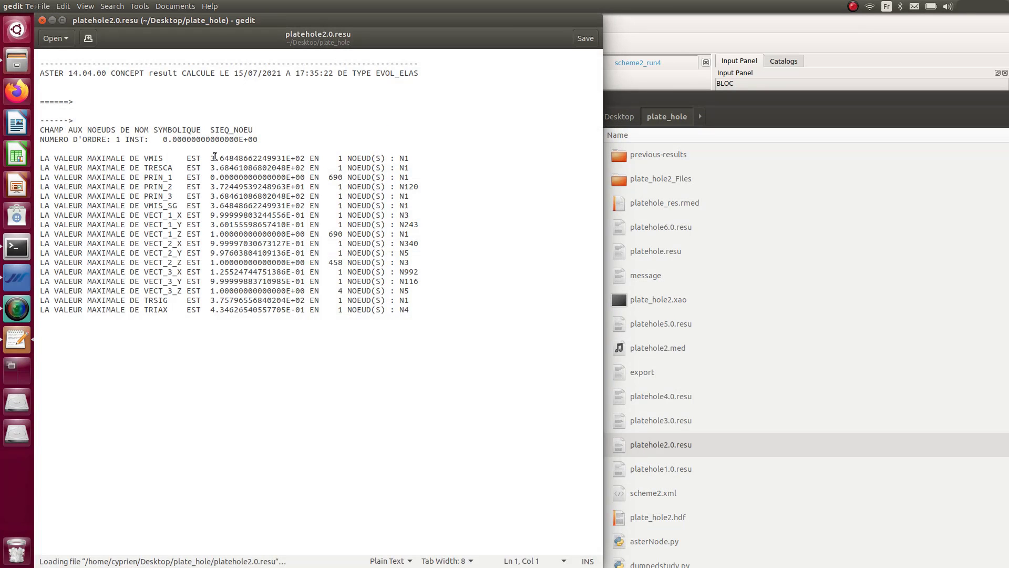
left_click(43, 21)
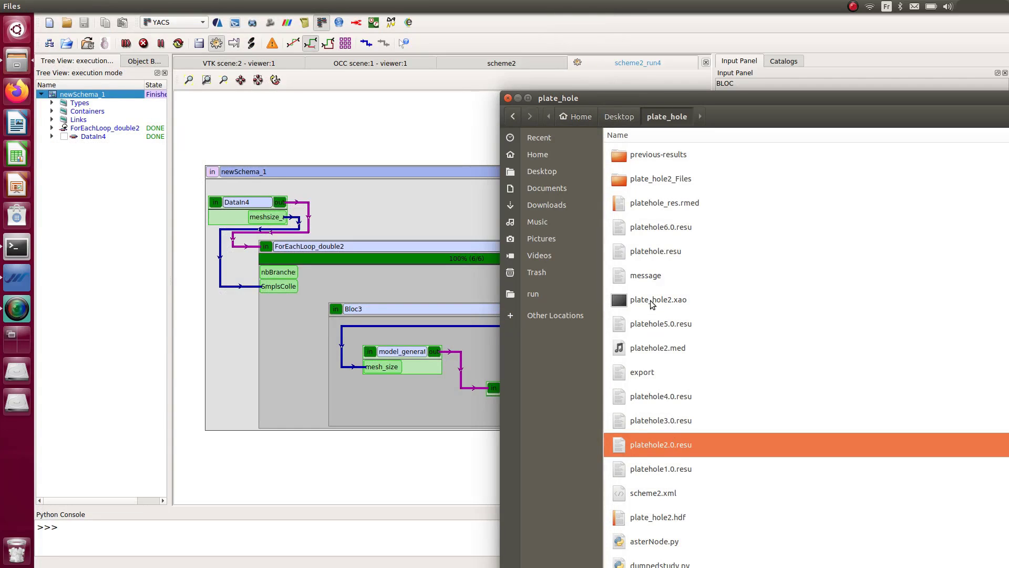
double_click(662, 226)
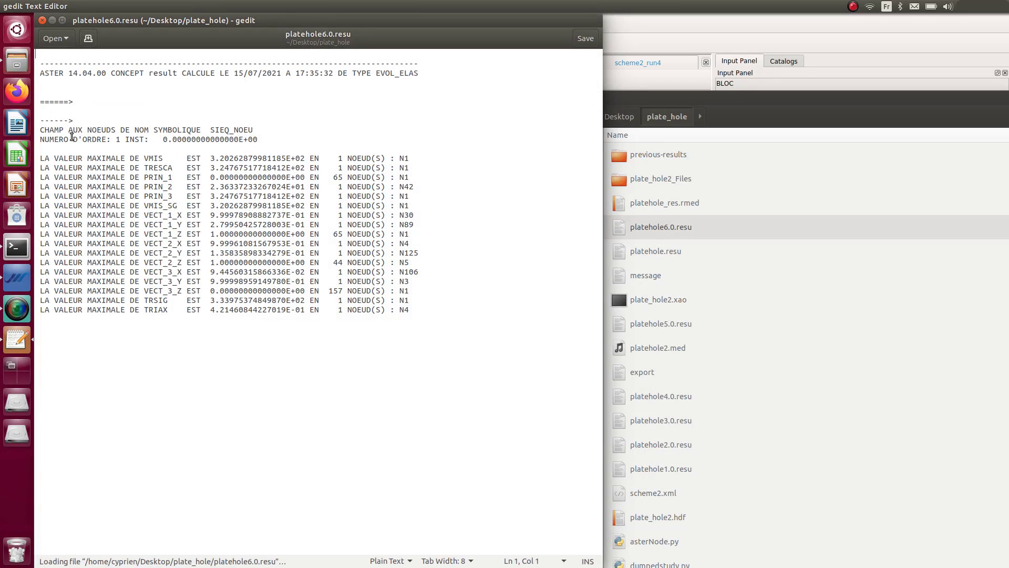
left_click(45, 20)
left_click_drag(613, 91, 288, 75)
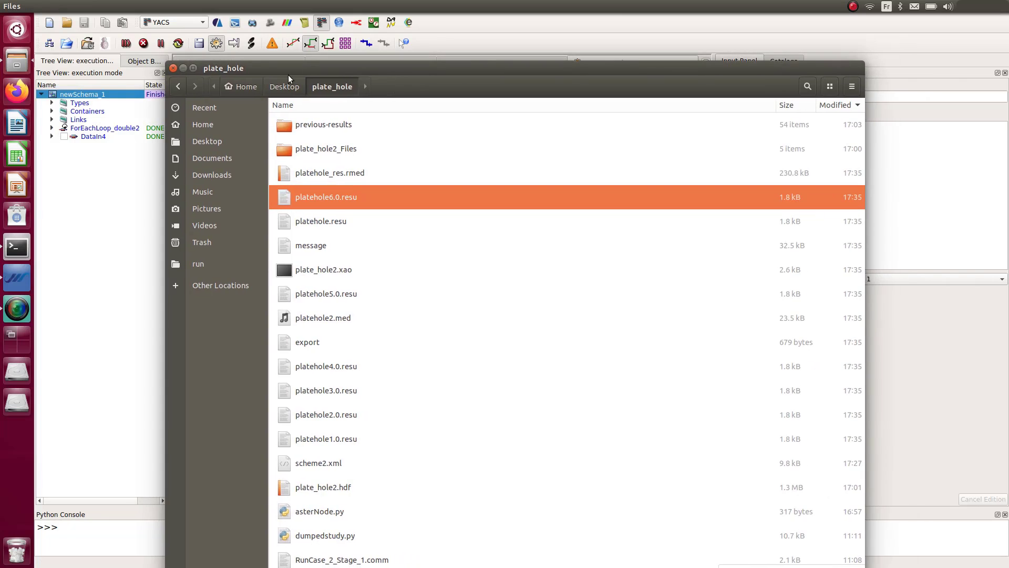
left_click(96, 241)
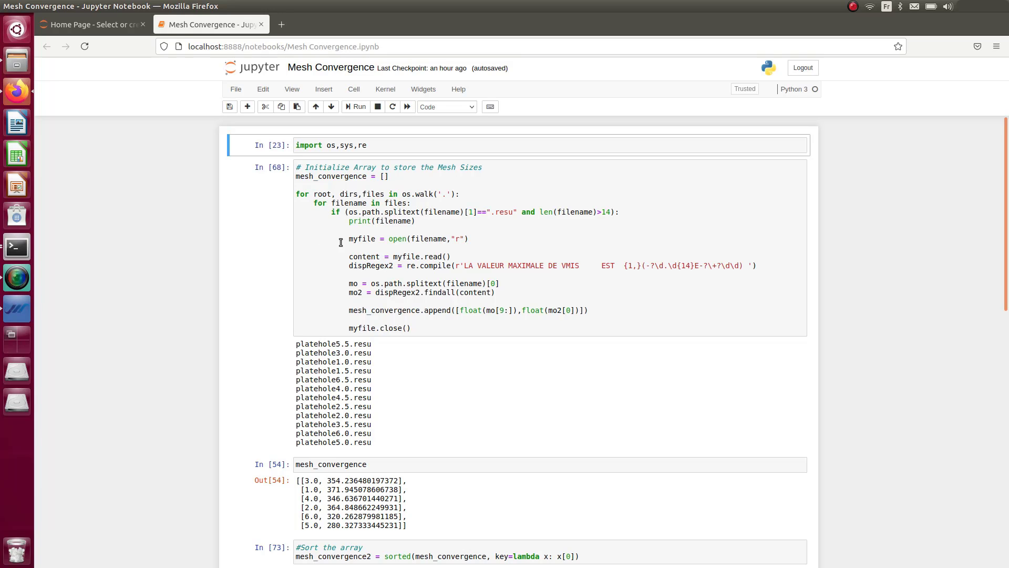
Check the plate_hole folder's result files and examine the Mesh Convergence notebook's loop that walks the folder and filters .resu files
left_click(17, 61)
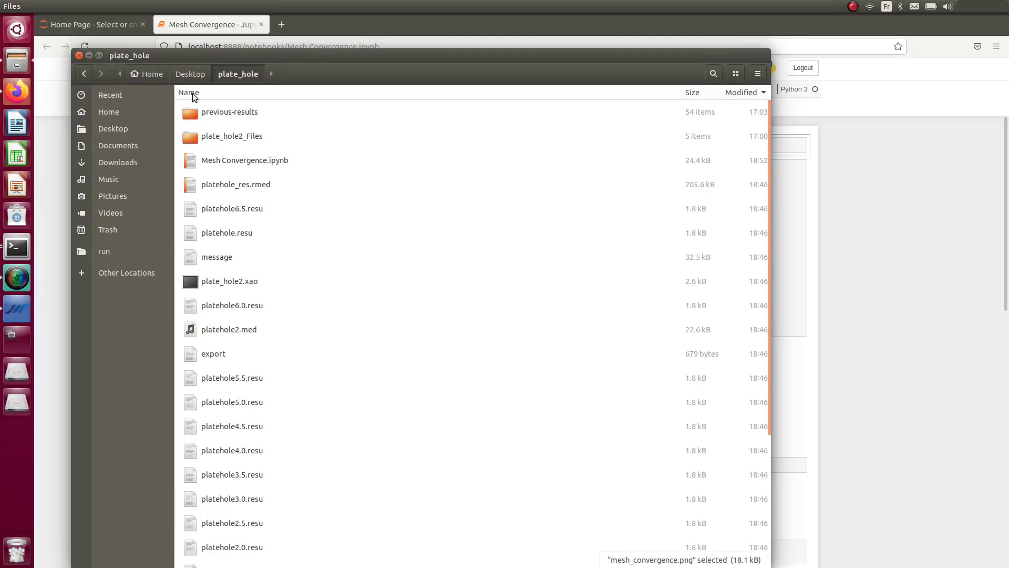
left_click(80, 55)
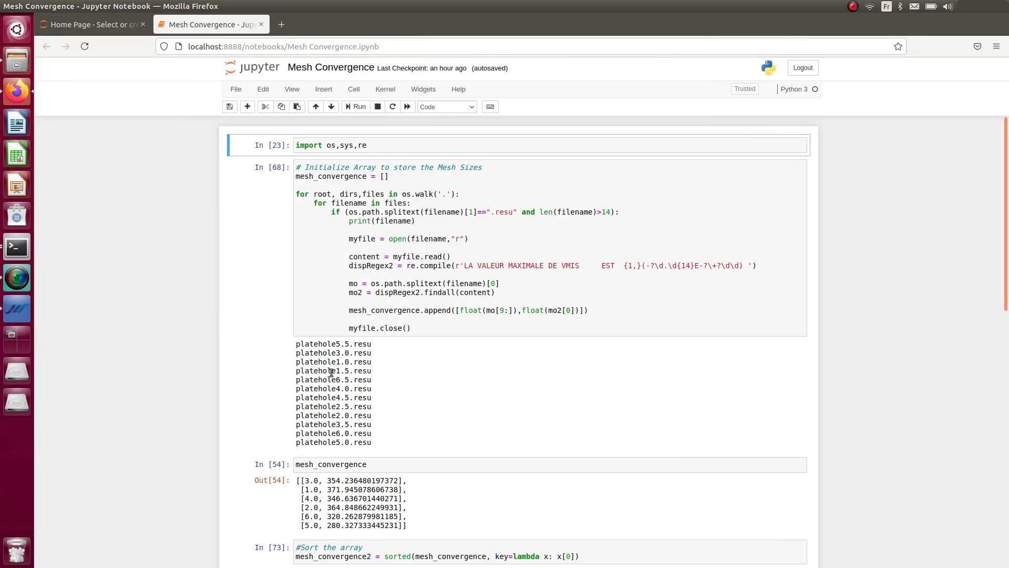
left_click(394, 145)
left_click_drag(466, 195, 401, 193)
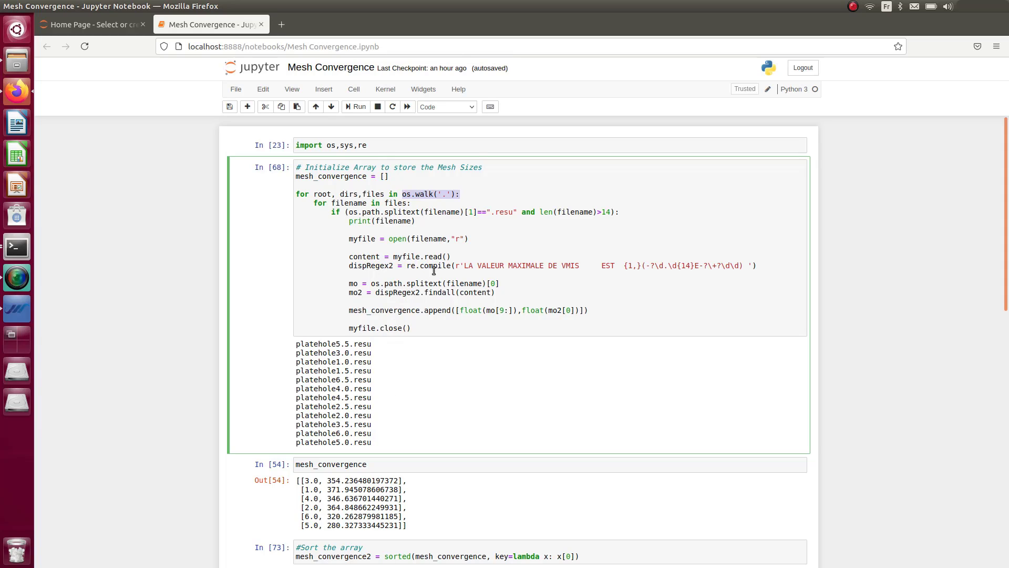
left_click_drag(329, 213, 649, 210)
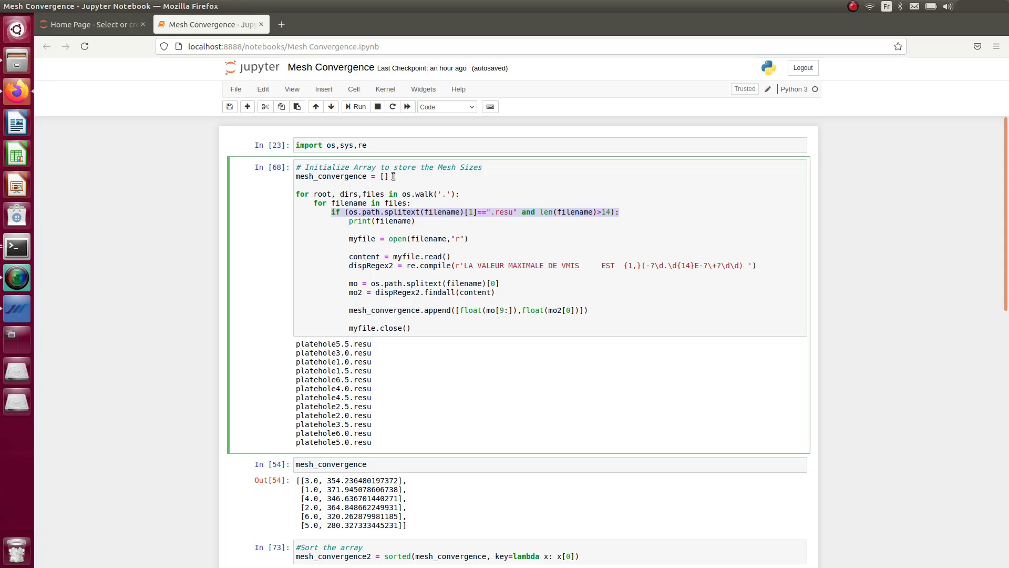
left_click_drag(382, 448, 332, 331)
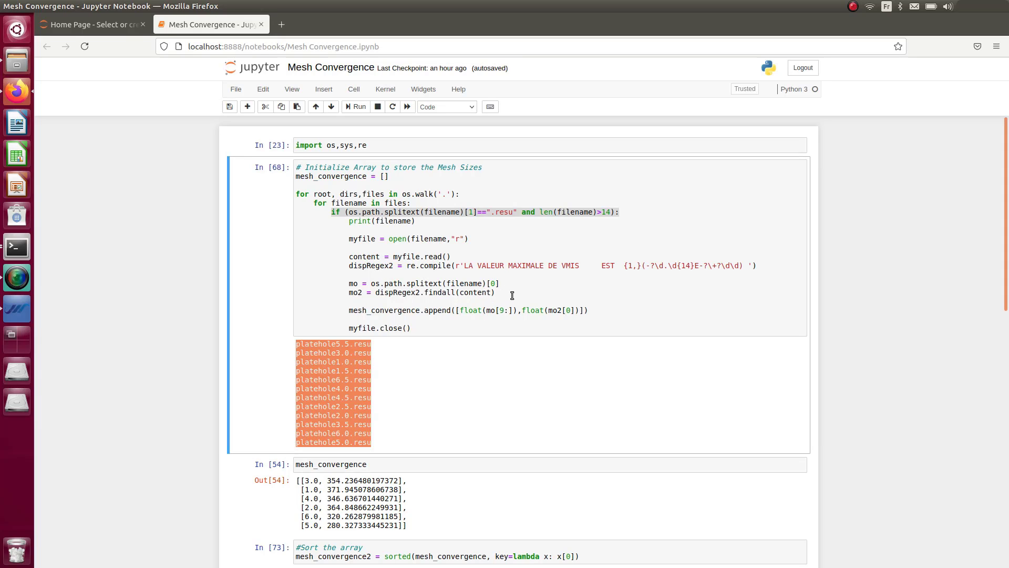
Examine the lines that read each file's content and define the regular expression for the maximum VMIS value
left_click_drag(496, 292, 265, 258)
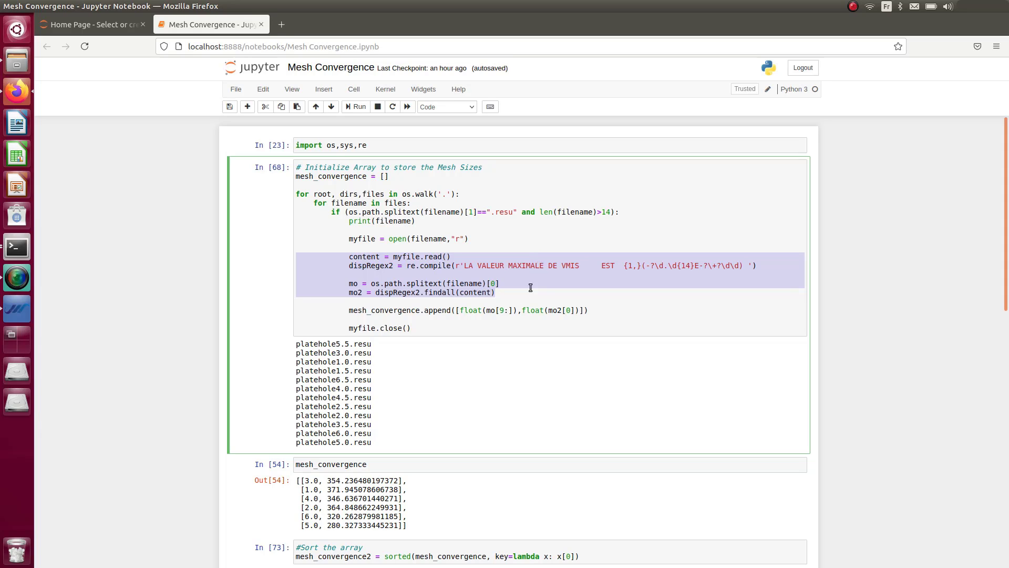
left_click(505, 292)
left_click_drag(505, 292, 265, 261)
left_click(584, 299)
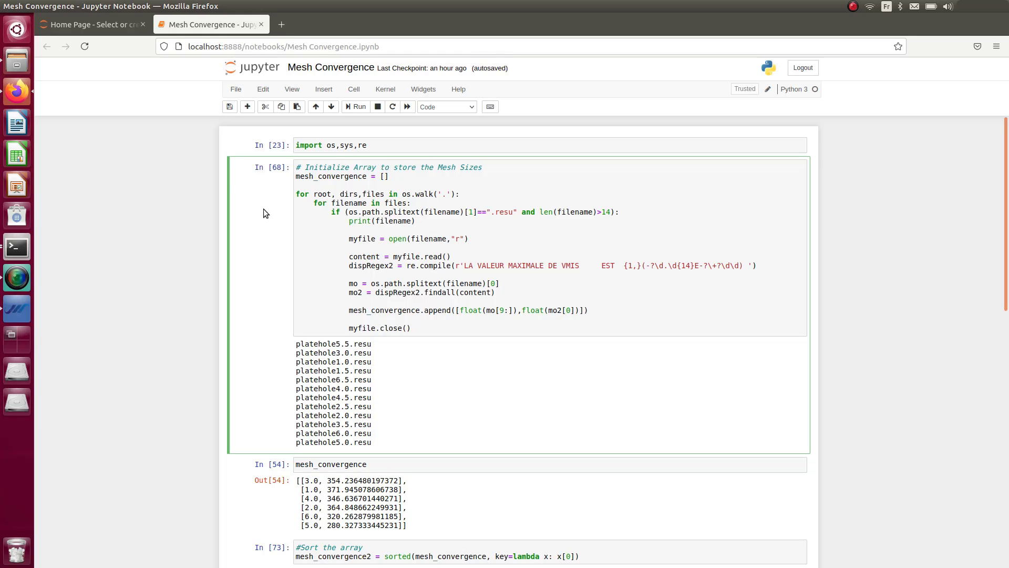
Open platehole5.5.resu from the plate_hole folder, inspect its maximum VMIS line and value, and return to the notebook
left_click(16, 62)
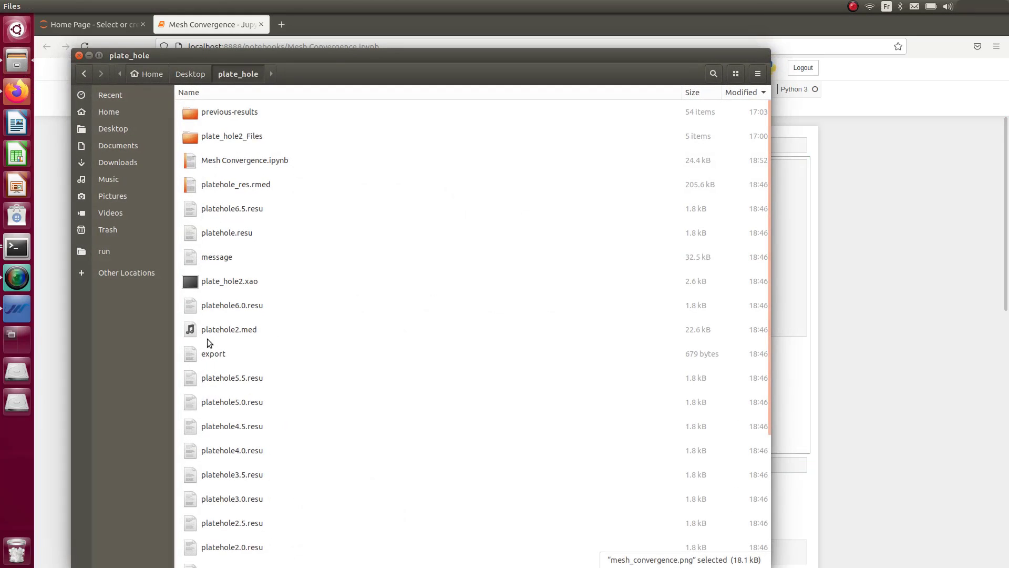
left_click(222, 376)
double_click(223, 376)
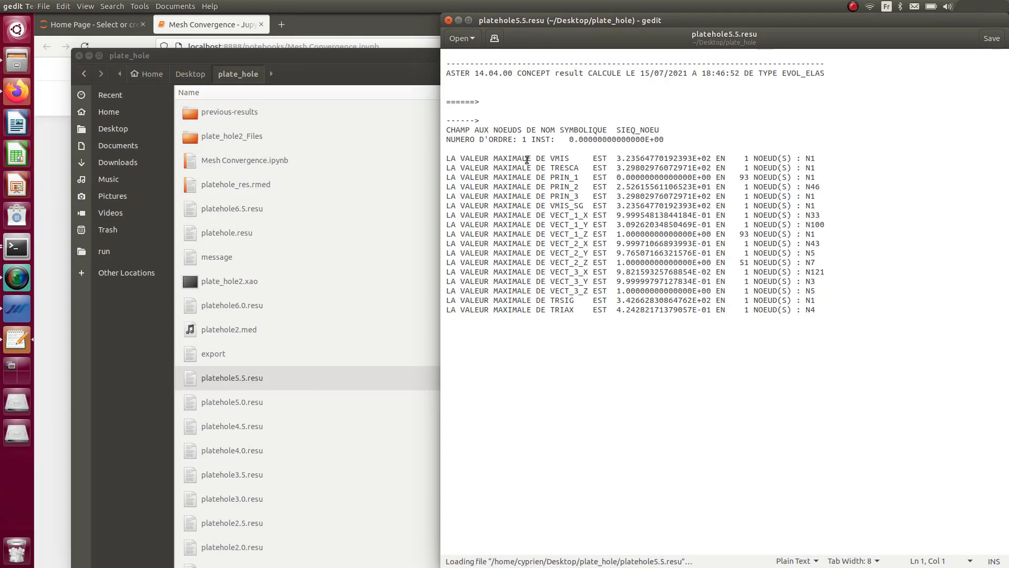
left_click_drag(446, 158, 825, 155)
left_click(605, 168)
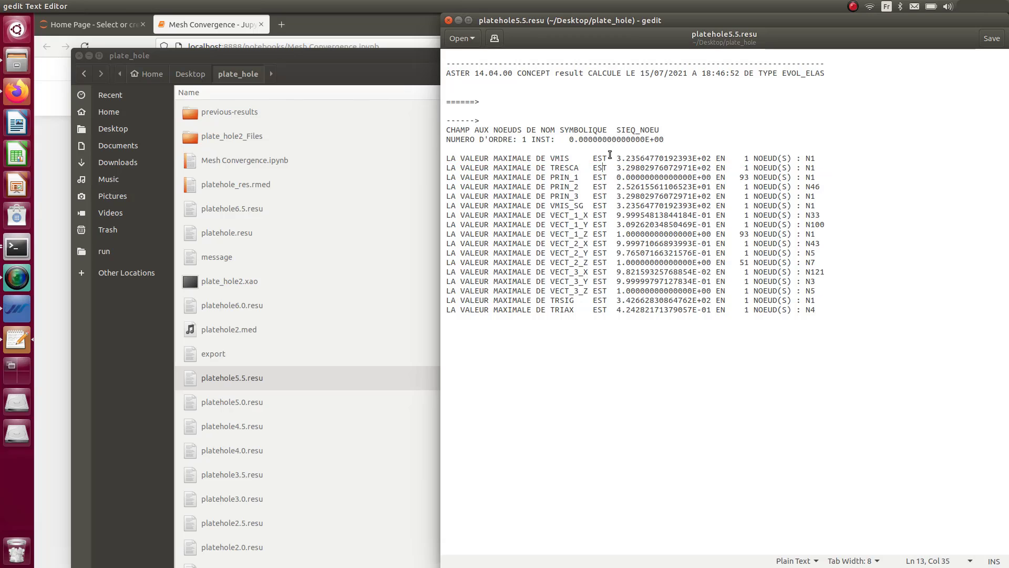
left_click_drag(617, 158, 711, 158)
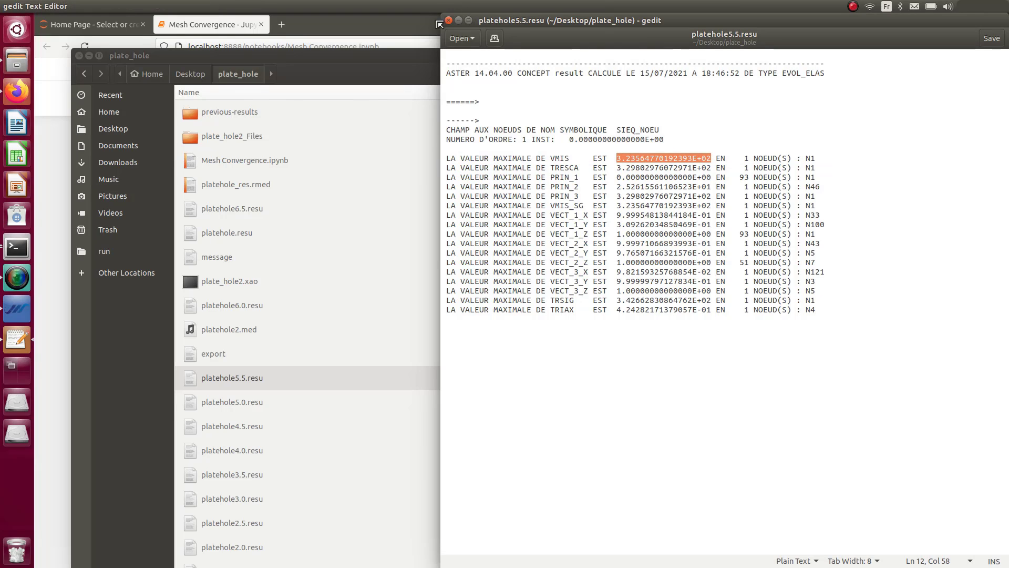
left_click(449, 20)
left_click(455, 30)
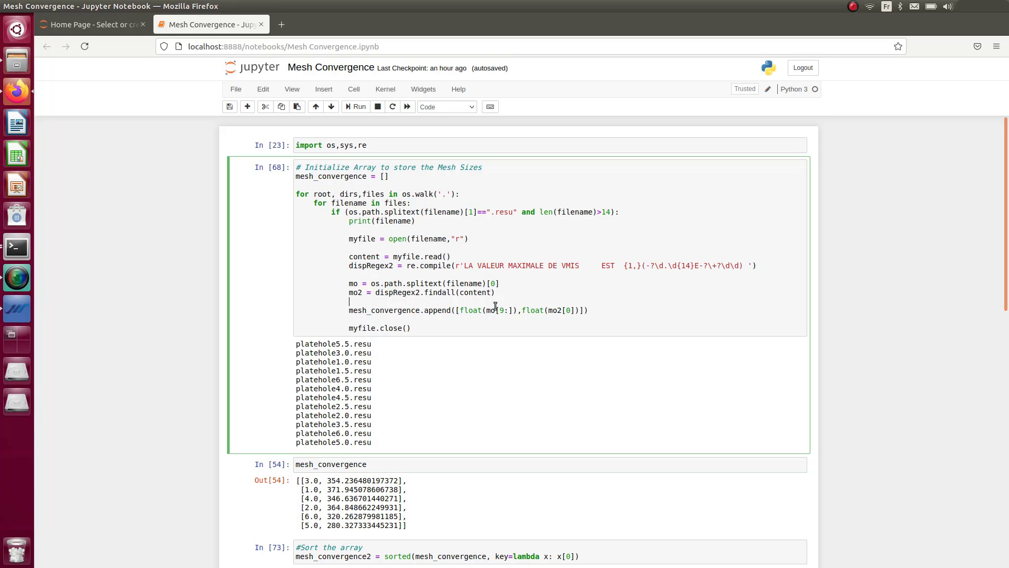
Examine how mo and mo2 take the mesh size from the filename and the VMIS value, and how they are appended to mesh_convergence
left_click_drag(504, 295, 353, 295)
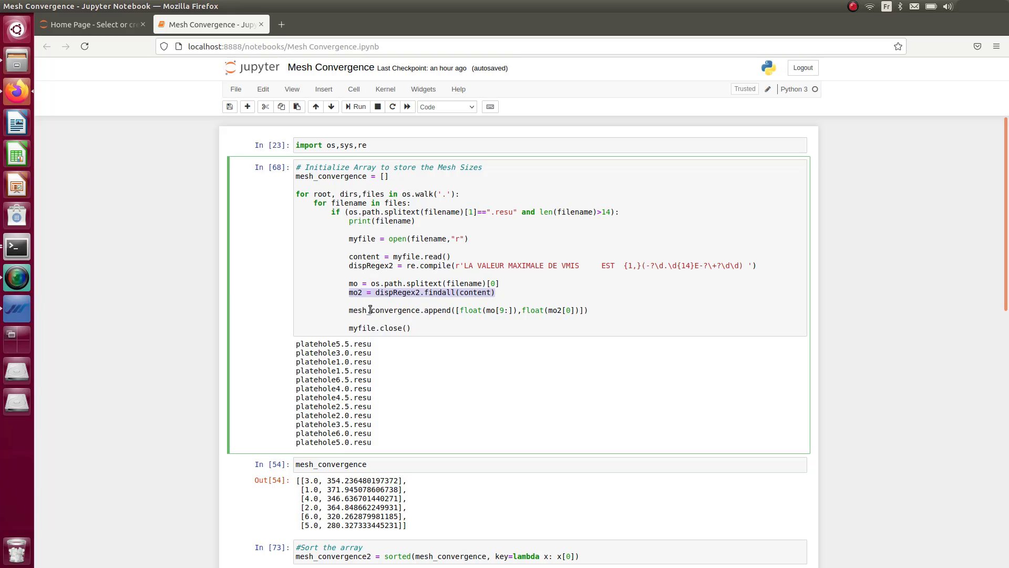
left_click(503, 302)
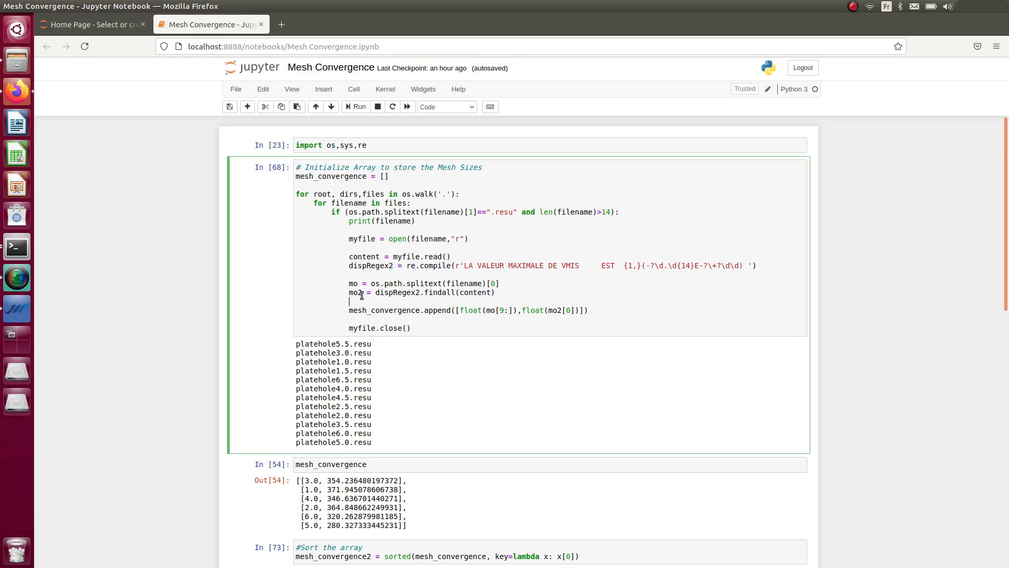
left_click_drag(505, 283, 350, 282)
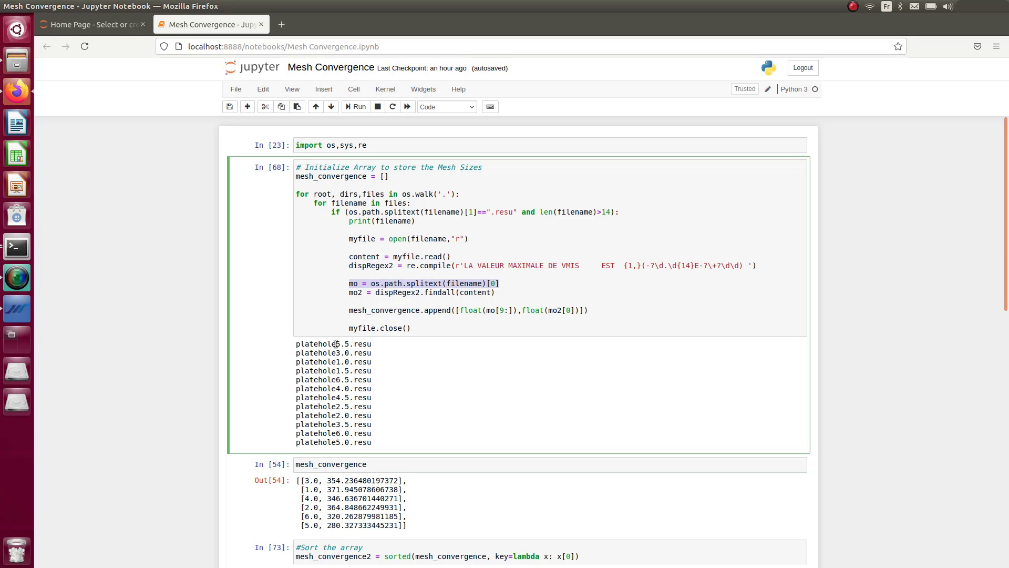
left_click_drag(336, 344, 350, 344)
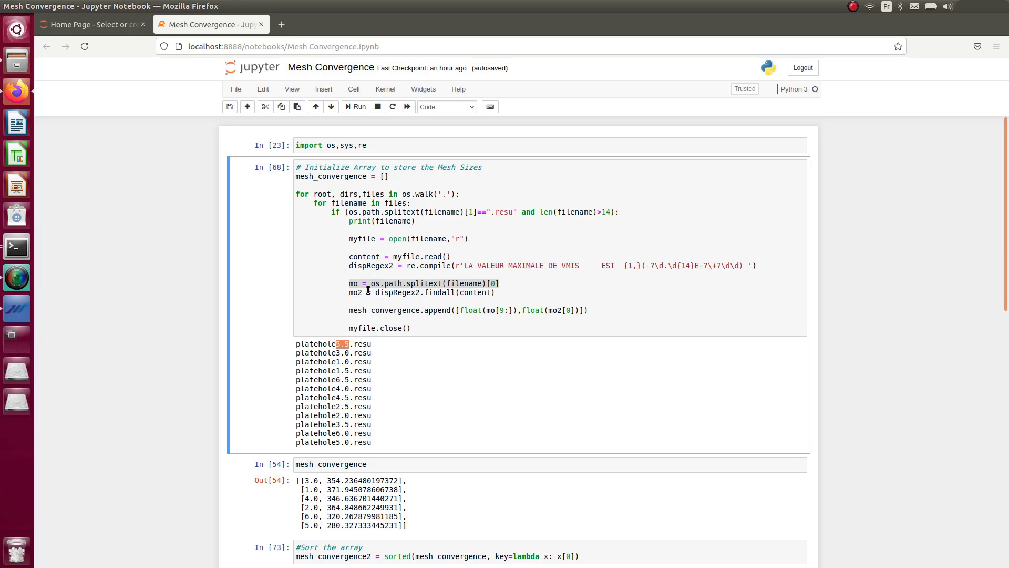
scroll(414, 298, "down", 1)
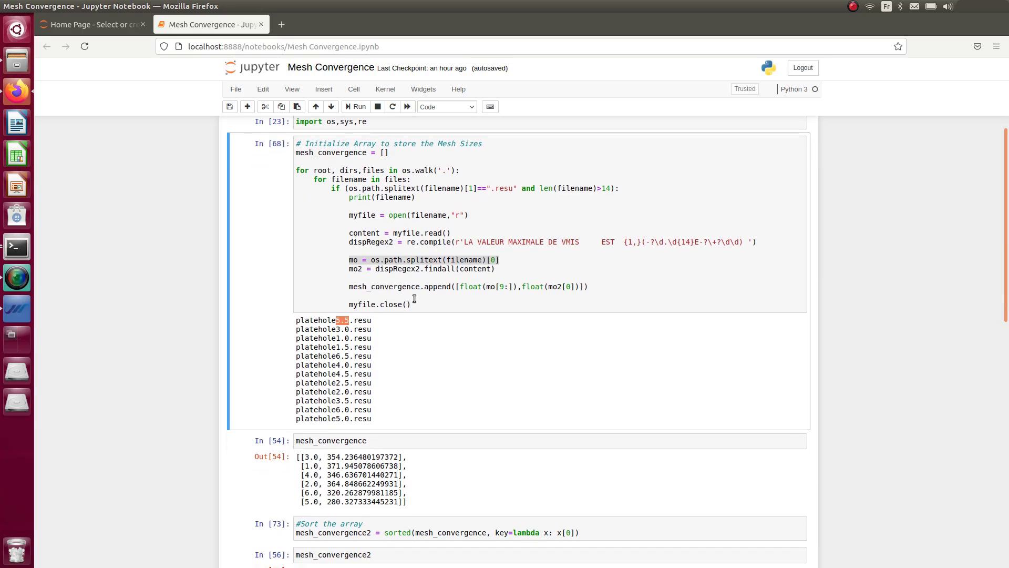
scroll(414, 299, "up", 1)
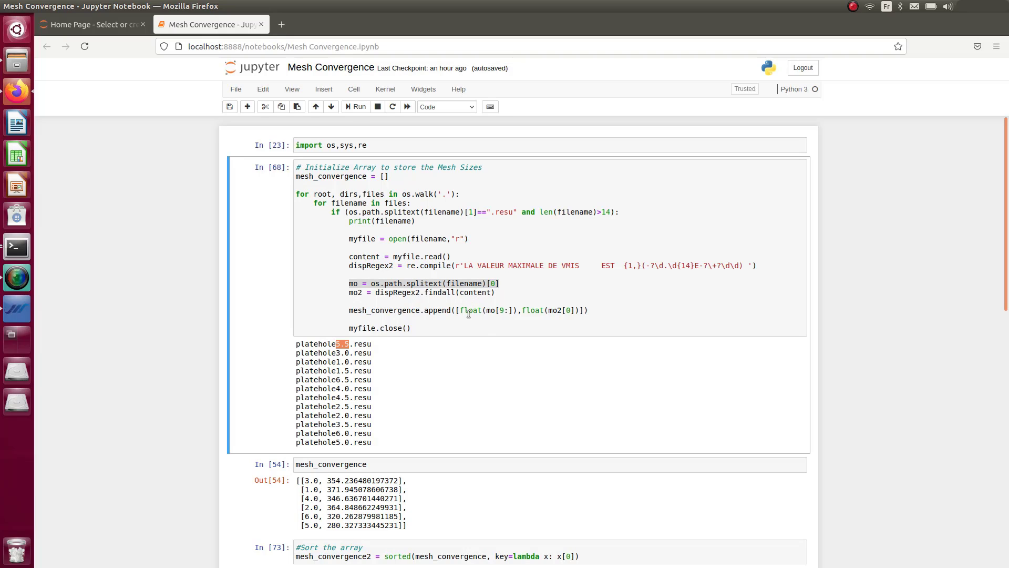
scroll(375, 312, "down", 1)
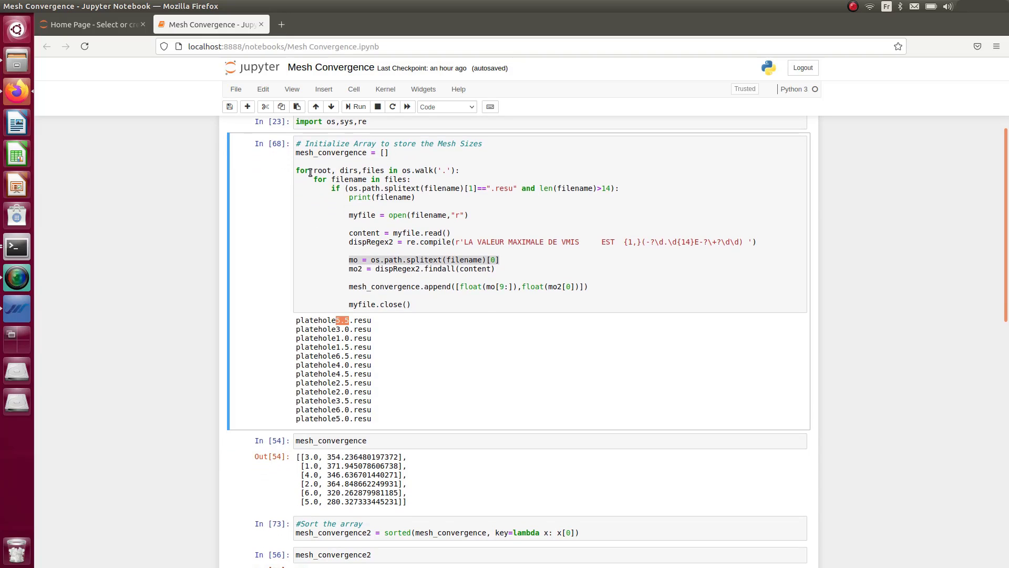
left_click_drag(414, 304, 277, 149)
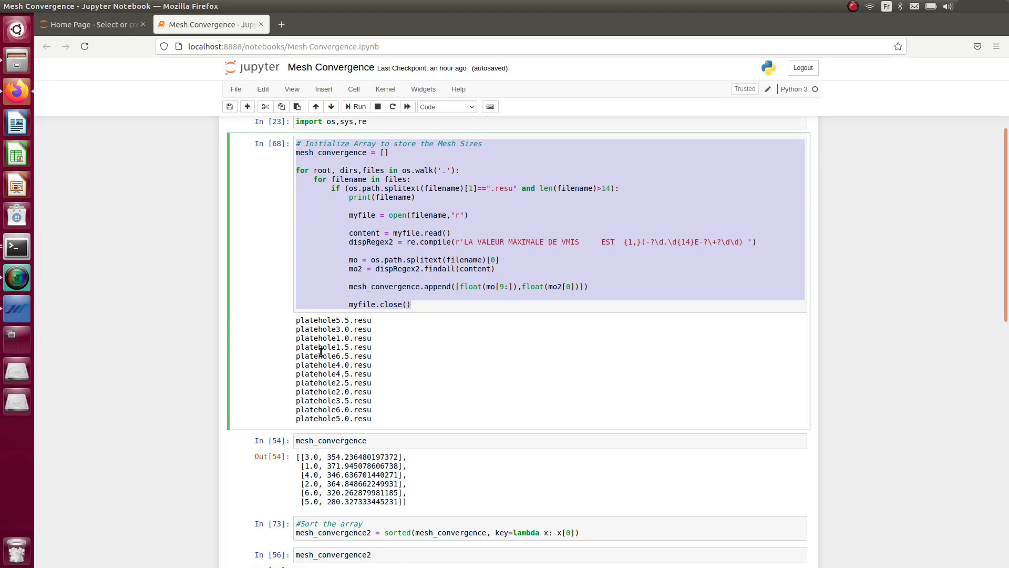
Review the mesh_convergence output and the cell that sorts the array by mesh size into mesh_convergence2
scroll(326, 336, "down", 3)
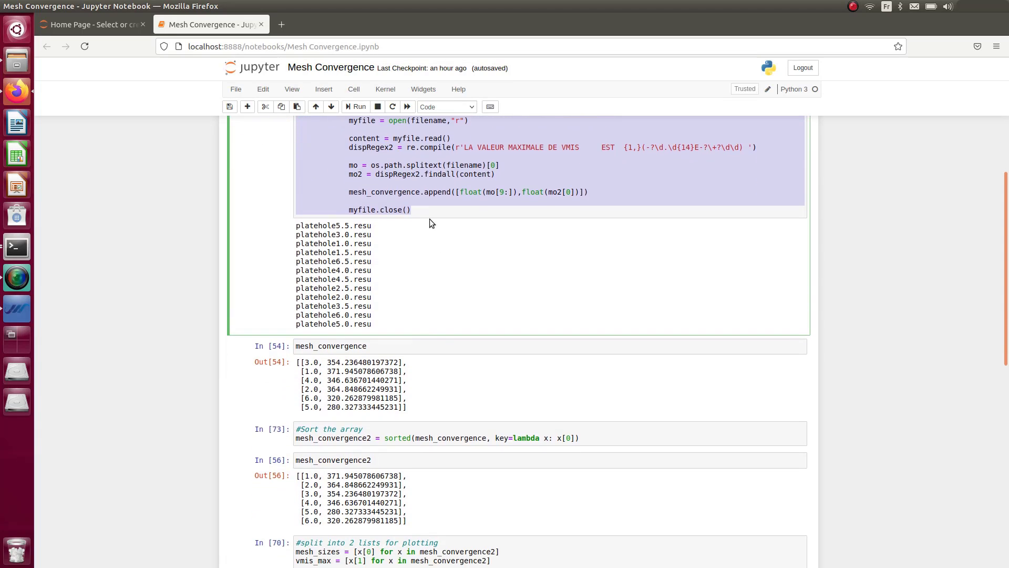
scroll(404, 382, "down", 2)
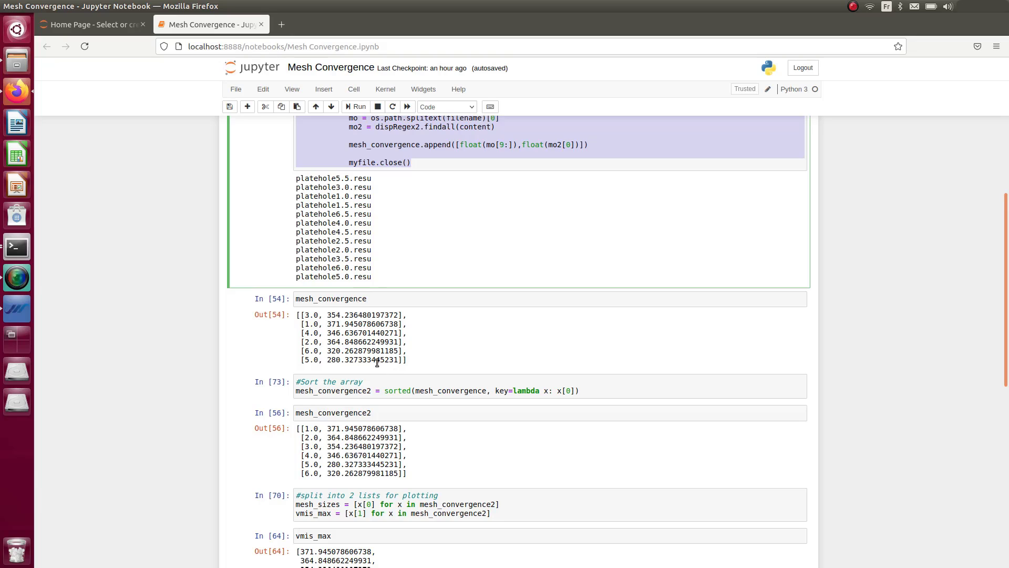
scroll(318, 329, "down", 1)
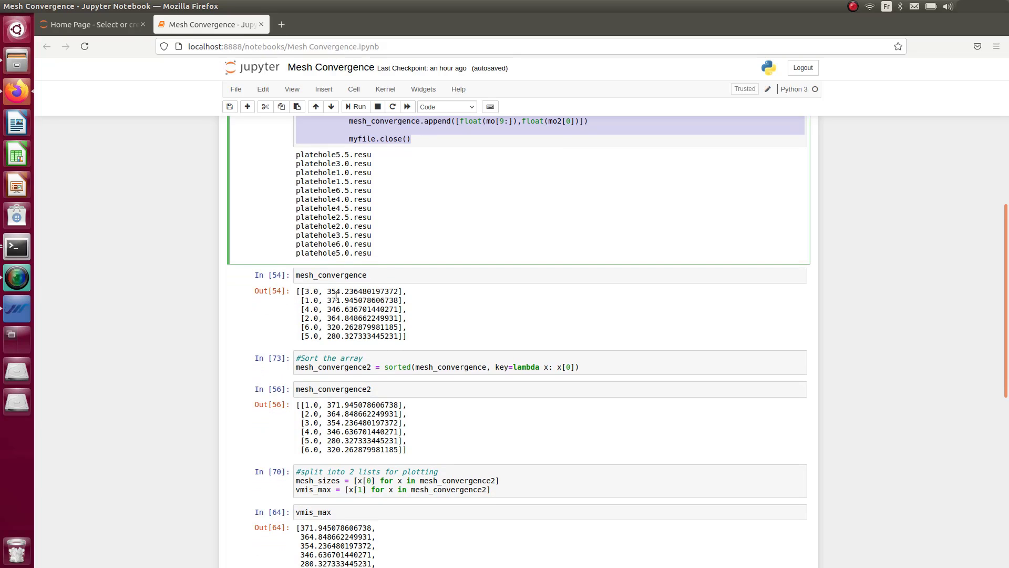
scroll(366, 291, "down", 1)
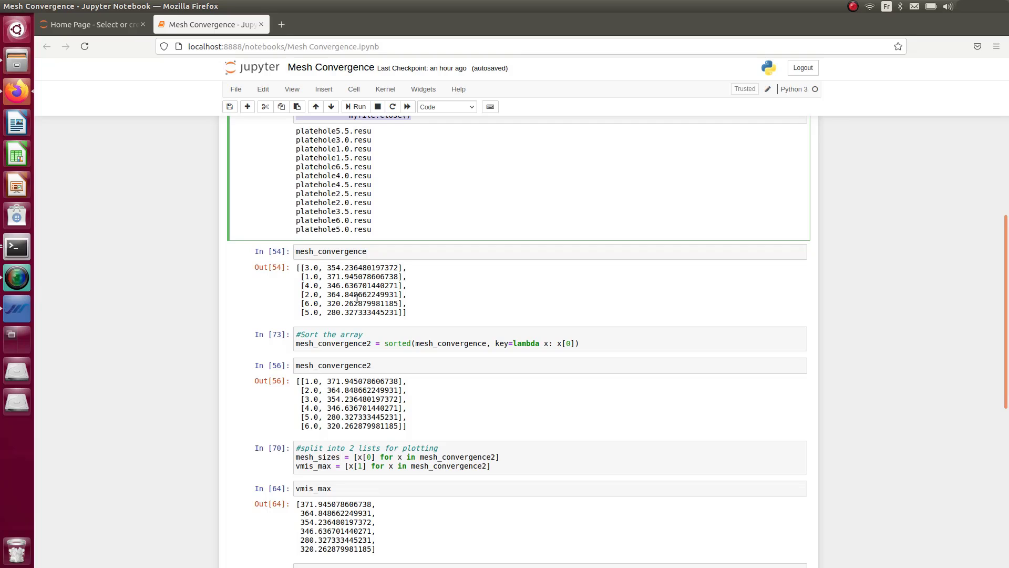
scroll(349, 279, "down", 1)
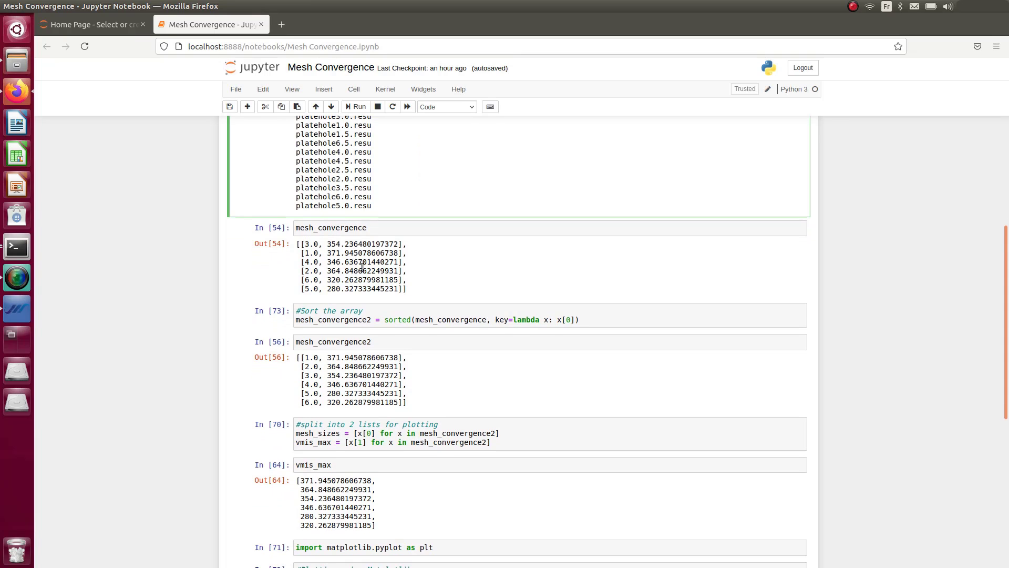
scroll(364, 272, "down", 1)
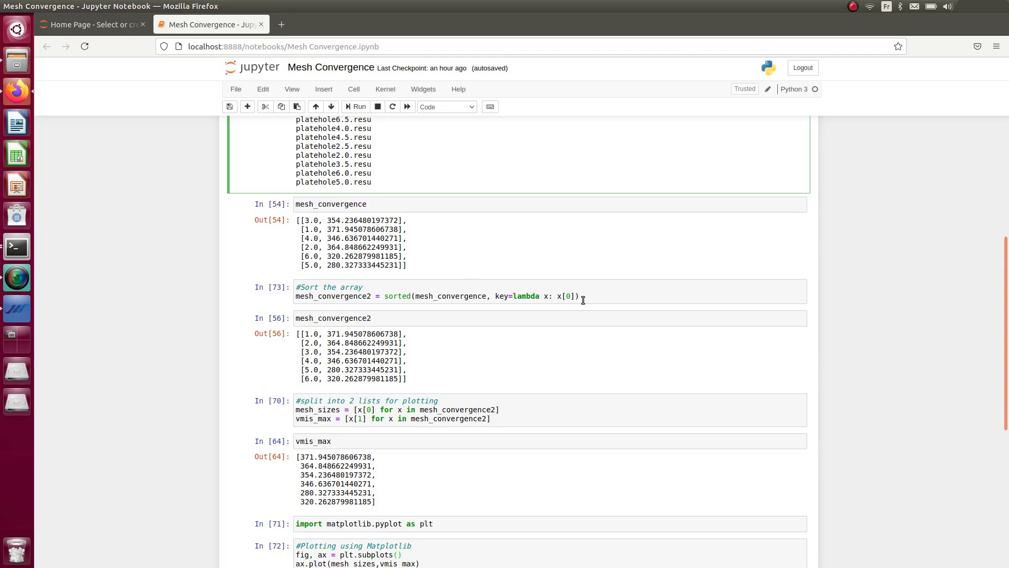
left_click_drag(583, 296, 292, 286)
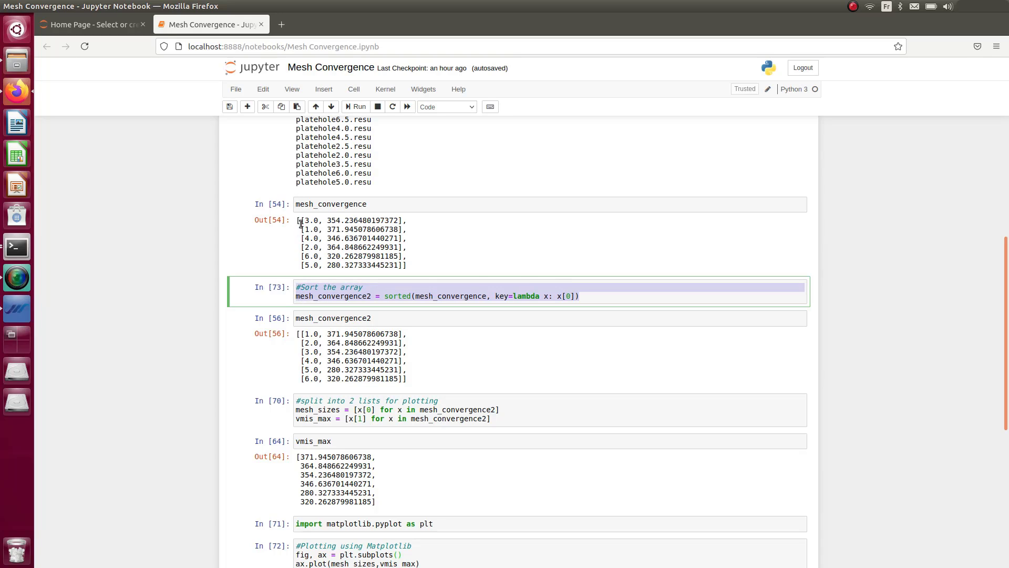
left_click(594, 301)
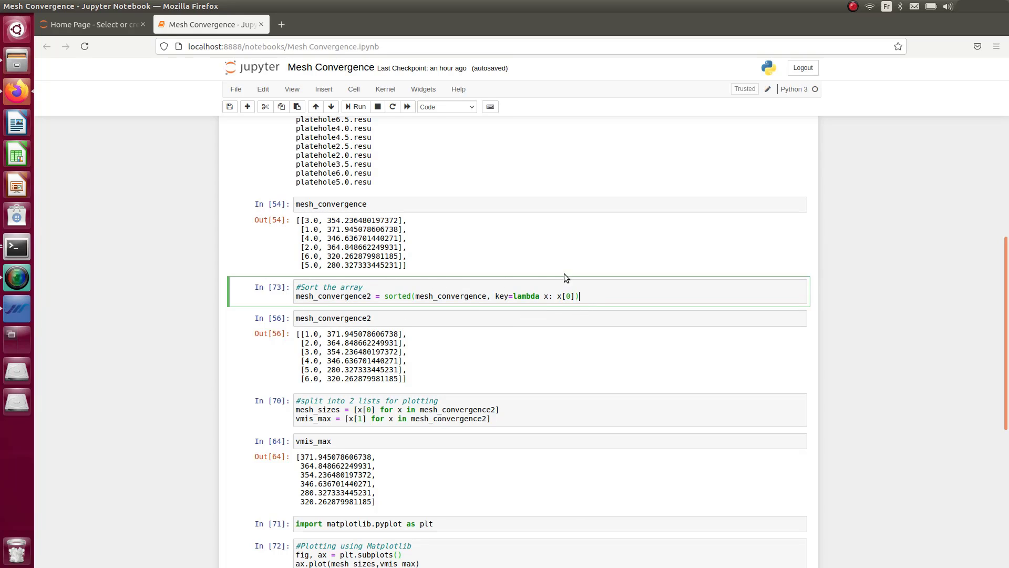
key("ctrl+a")
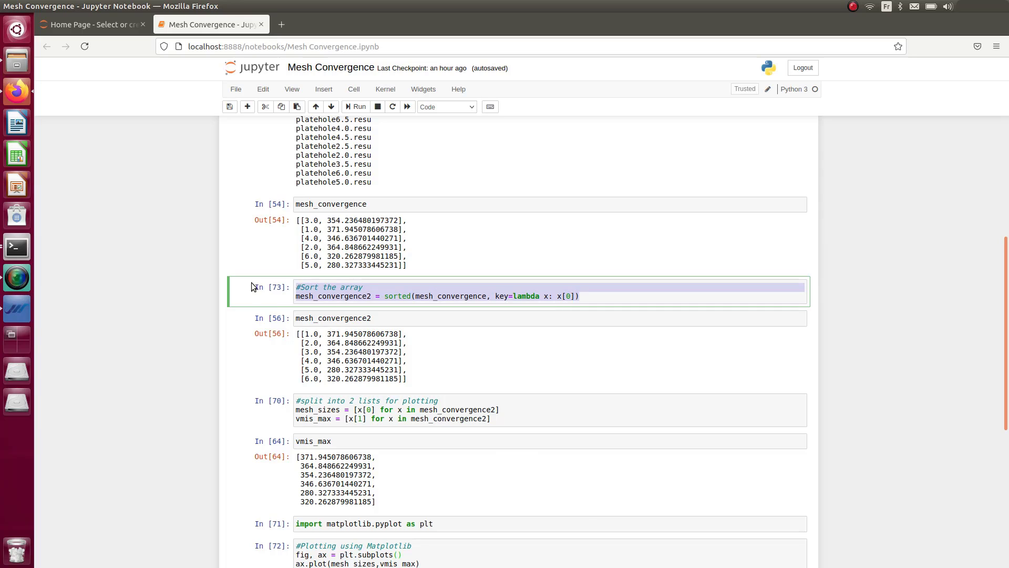
Review the sorted mesh_convergence2 array, the cell splitting it into mesh_sizes and vmis_max, and the vmis_max output
left_click(419, 383)
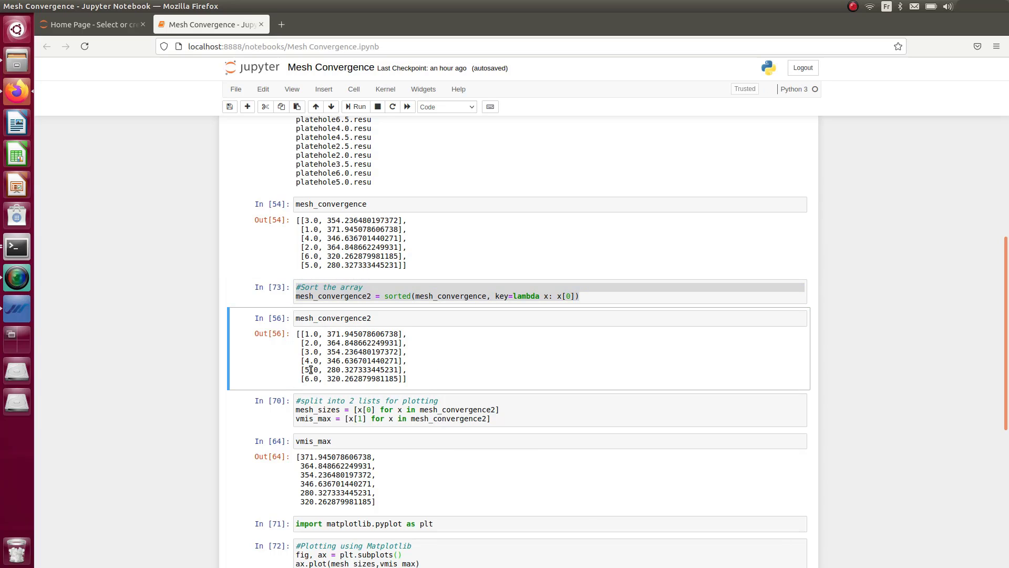
scroll(310, 369, "down", 3)
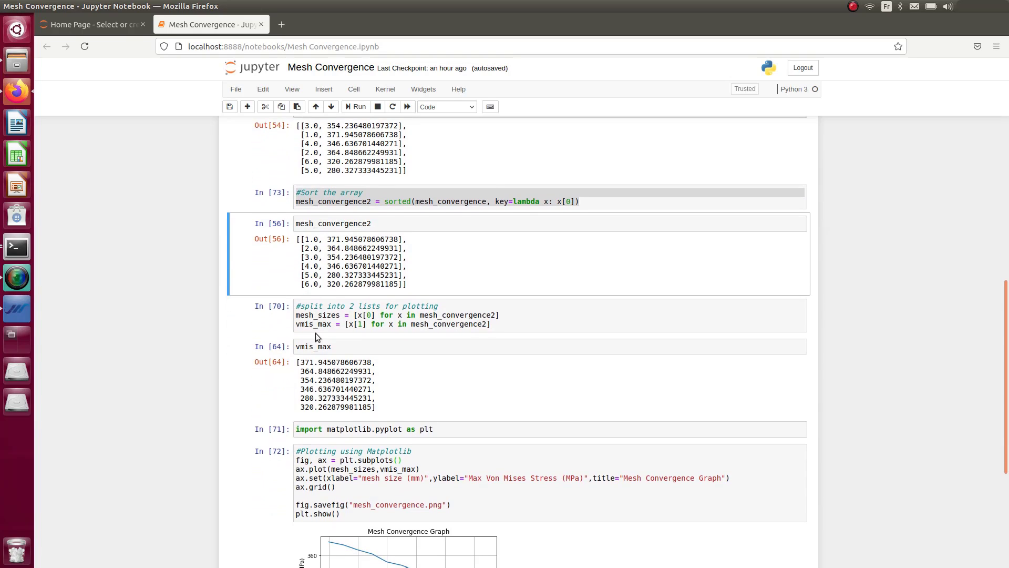
mouse_move(295, 315)
left_mouse_down()
mouse_move(341, 317)
mouse_move(292, 325)
left_mouse_up()
scroll(275, 326, "down", 1)
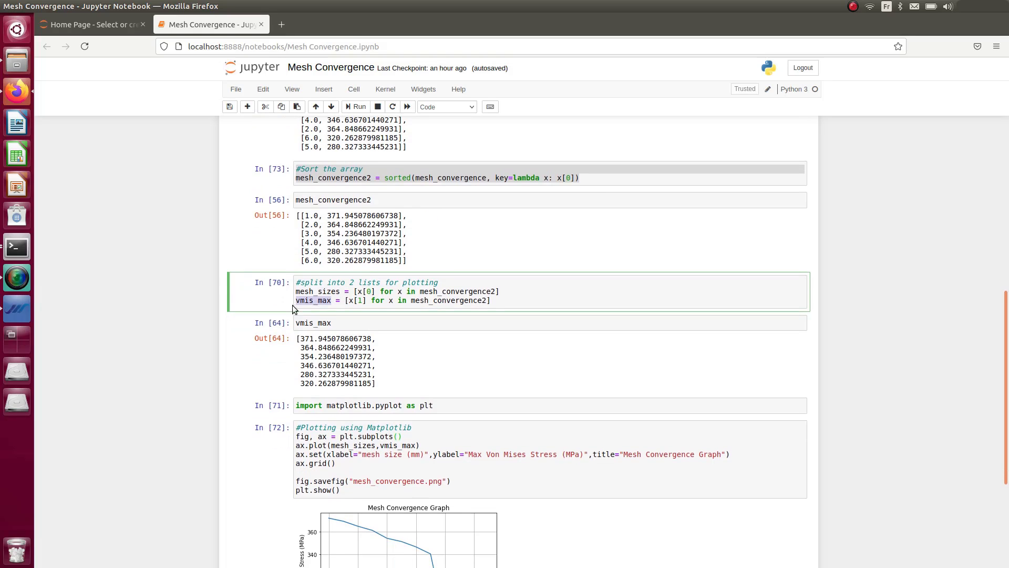
scroll(373, 293, "down", 4)
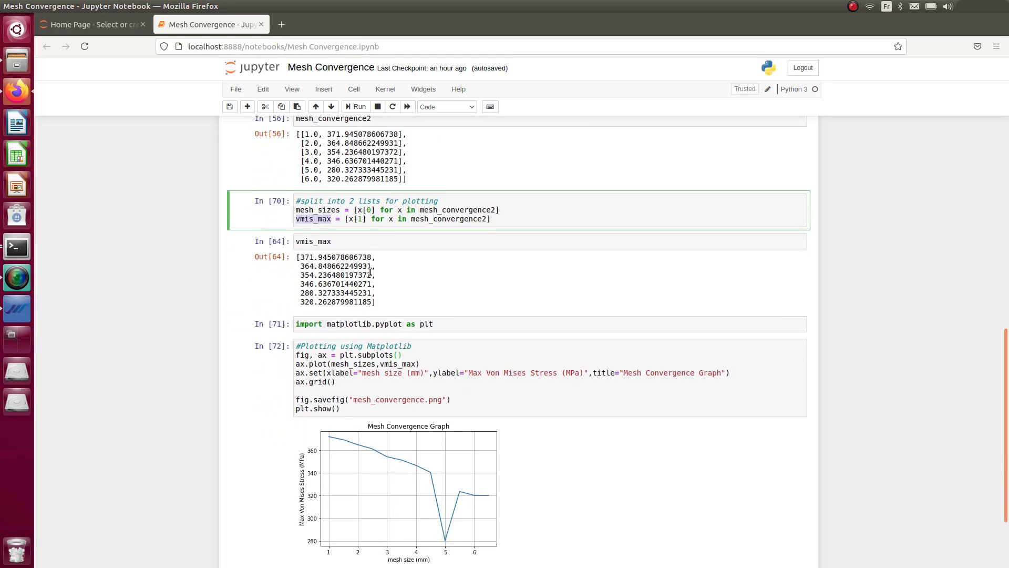
left_click(339, 229)
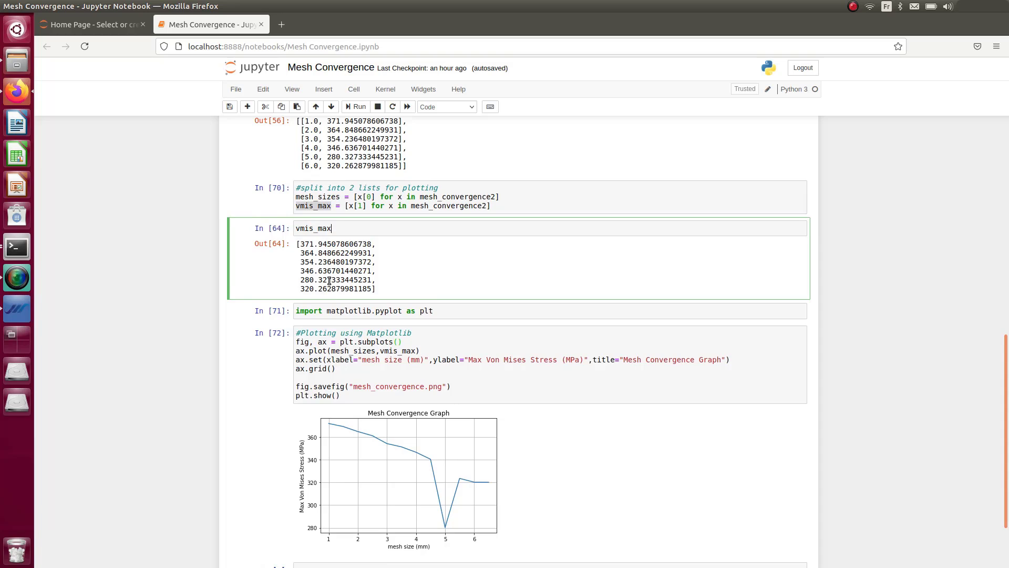
scroll(328, 256, "down", 2)
scroll(386, 237, "down", 1)
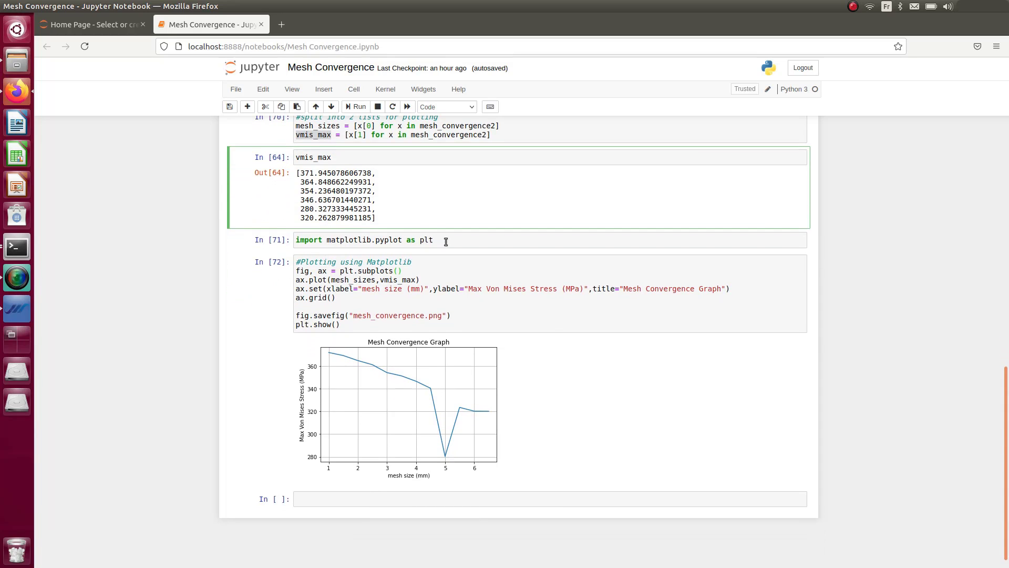
Examine the matplotlib import and the plotting cell, including the line that saves the figure as mesh_convergence.png
left_click_drag(458, 240, 271, 243)
scroll(407, 311, "down", 1)
left_click_drag(407, 311, 281, 253)
left_click(370, 294)
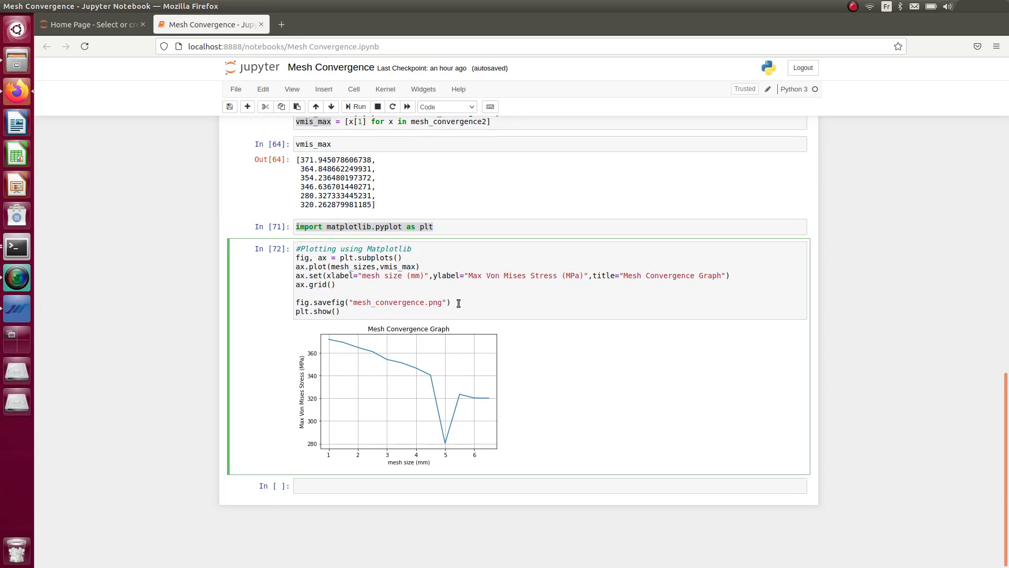
left_click_drag(459, 304, 297, 303)
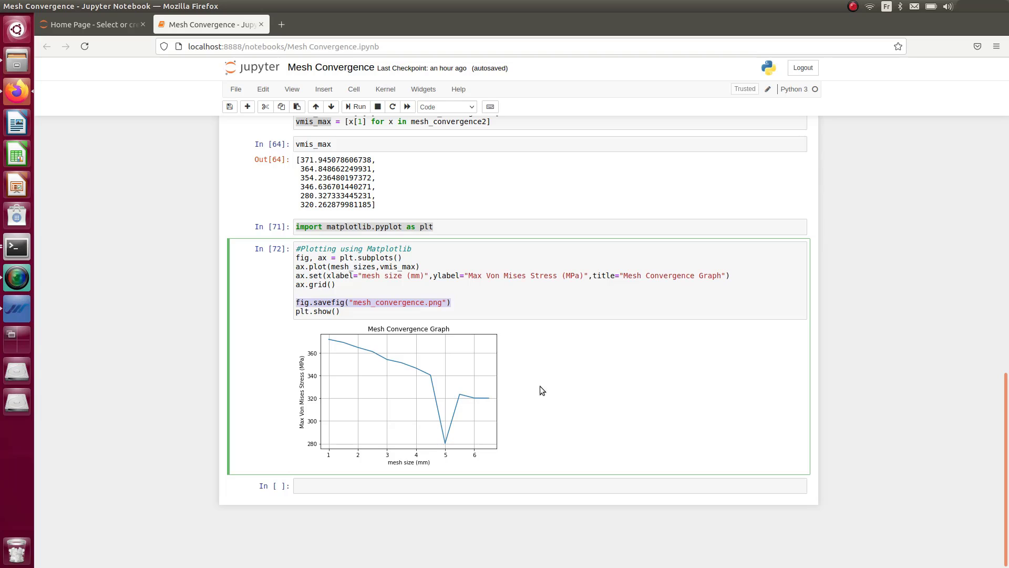
Switch to Salome-Meca and review the PyScript10 script in scheme2_run2, including its plotting and figure-saving lines
left_click(17, 308)
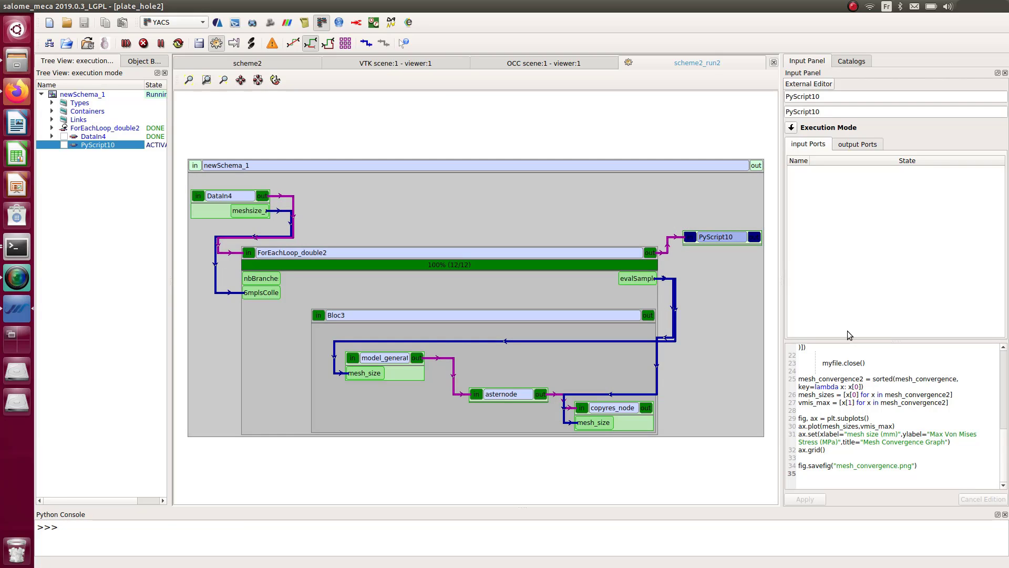
scroll(871, 415, "up", 1)
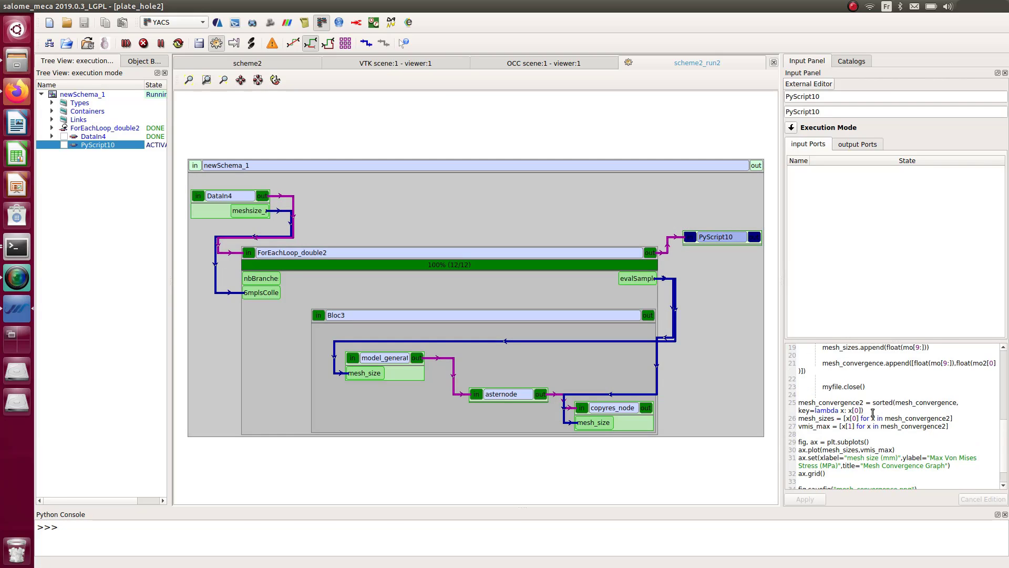
scroll(873, 412, "down", 1)
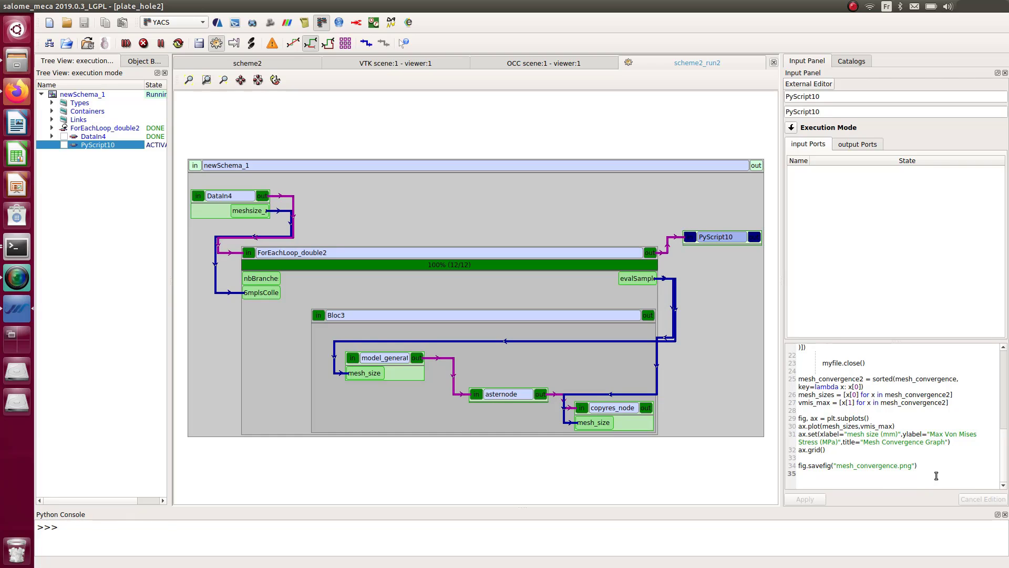
left_click_drag(933, 468, 804, 411)
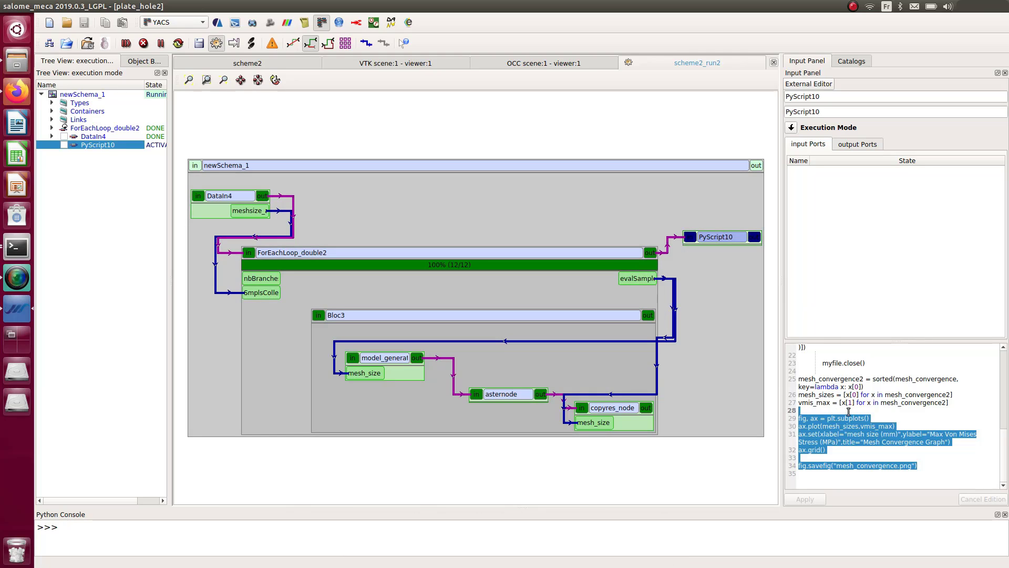
left_click_drag(928, 468, 799, 411)
scroll(847, 440, "up", 8)
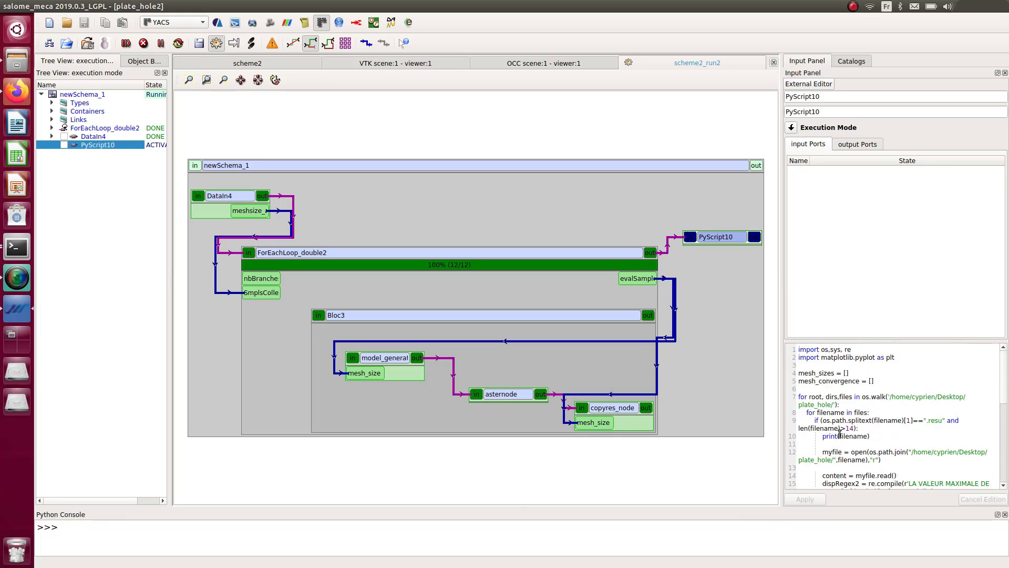
scroll(840, 434, "down", 6)
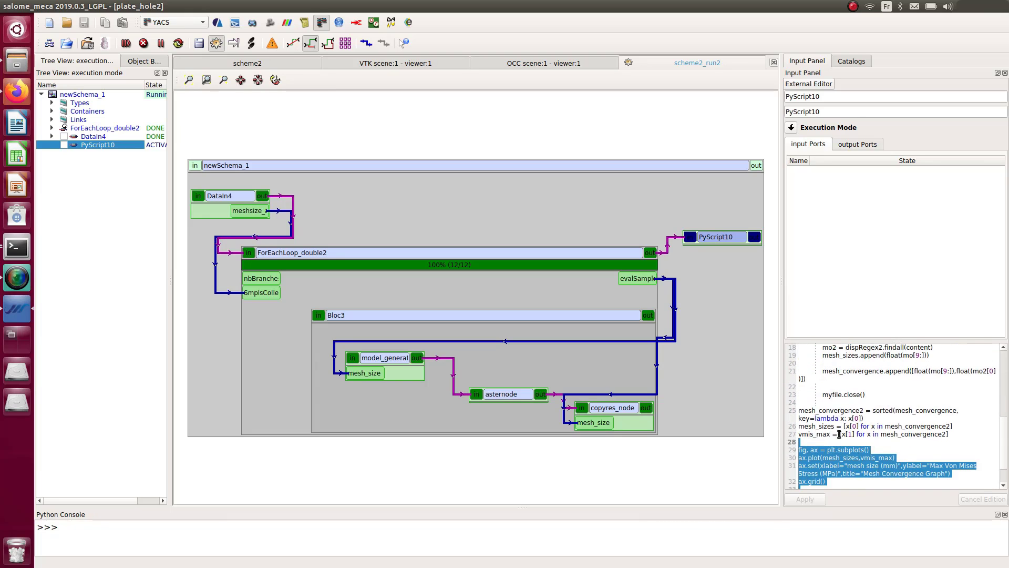
Check which node options are available for PyScript10 in the executed schema scheme2_run2
left_click(733, 240)
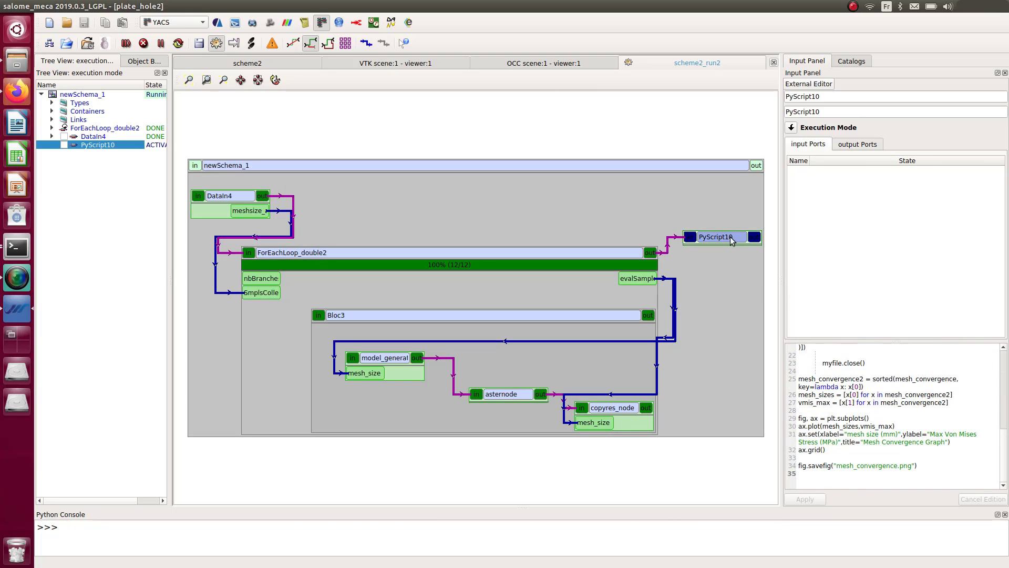
right_click(732, 239)
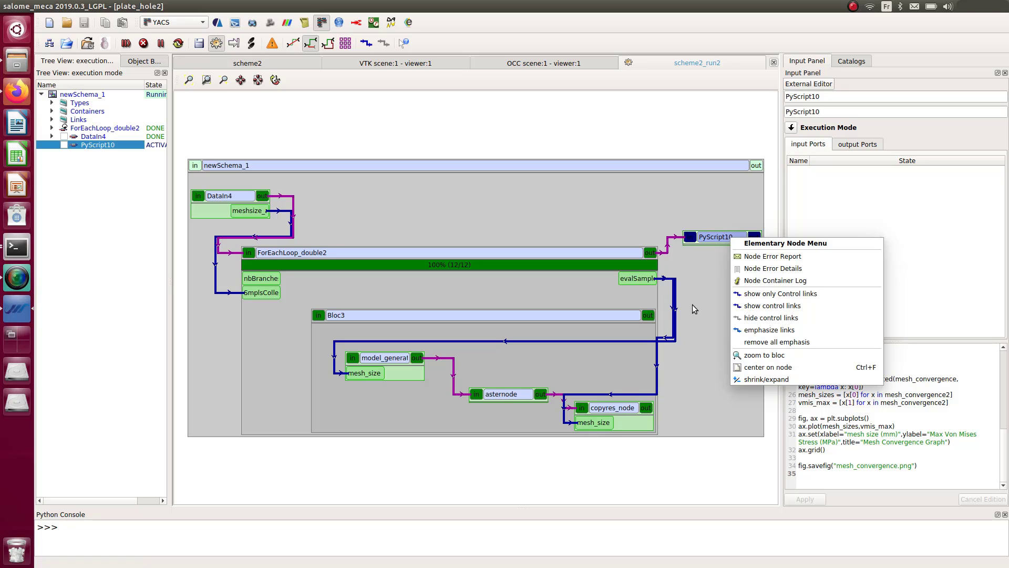
right_click(716, 242)
right_click(716, 242)
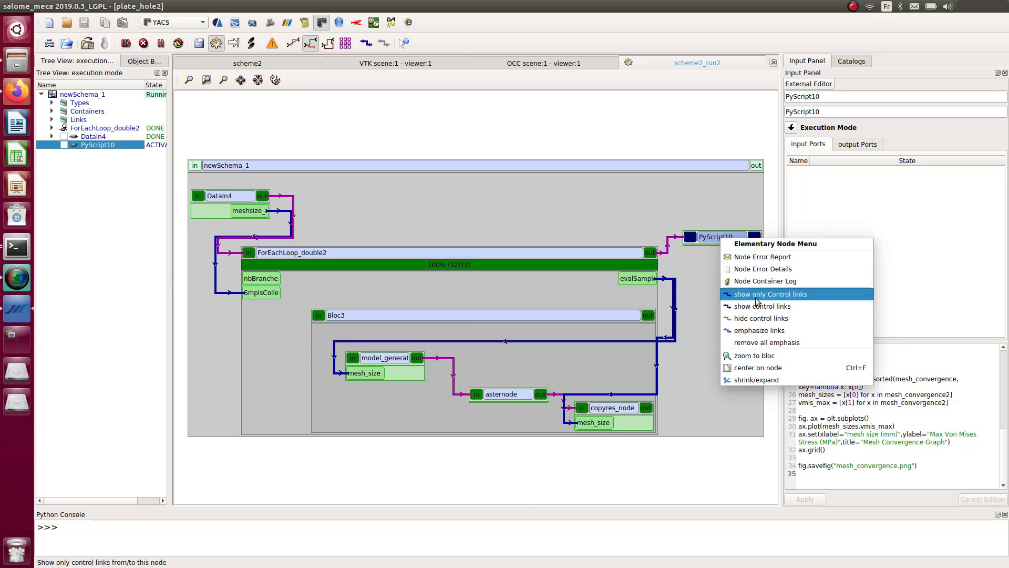
left_click(776, 67)
Go back to the editable scheme2 and check the edit options available for the PyScript10 node
left_click(553, 66)
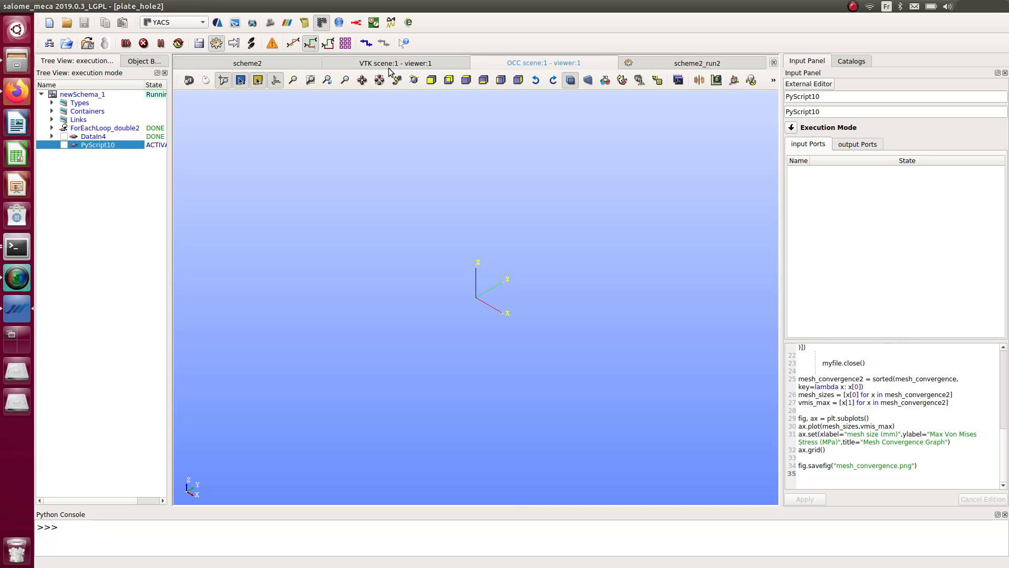
left_click(389, 67)
left_click(233, 64)
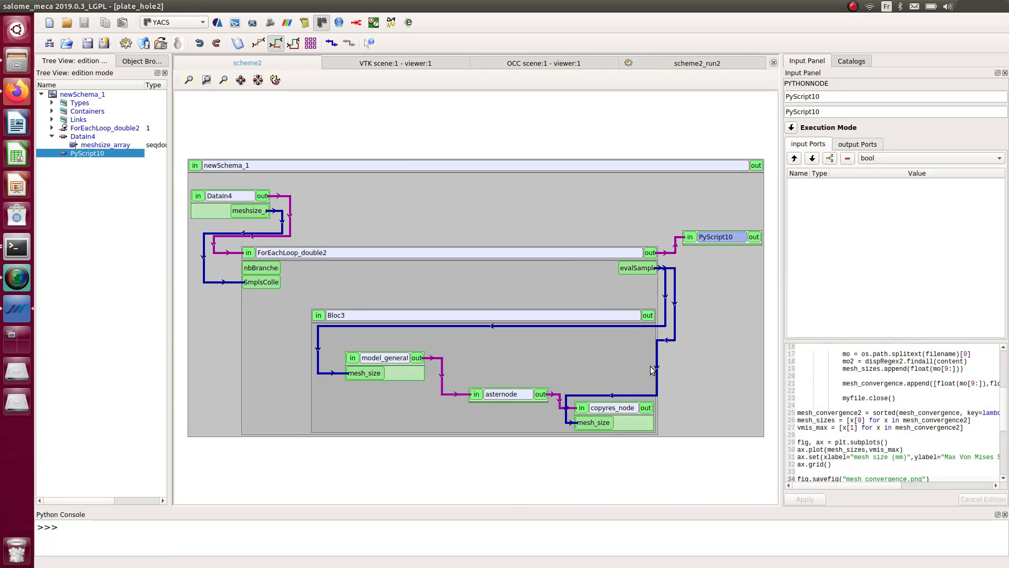
left_click(722, 236)
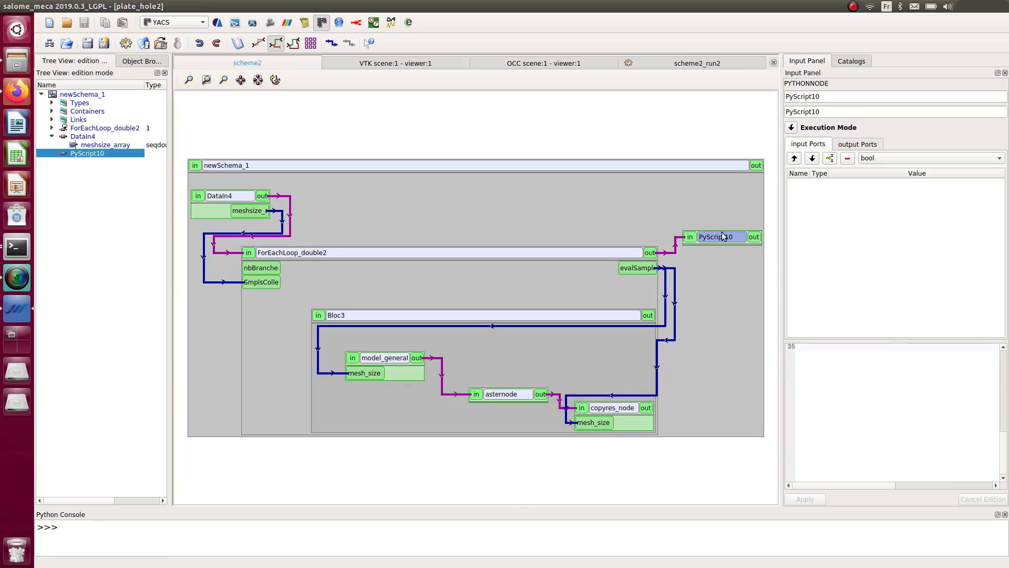
right_click(727, 235)
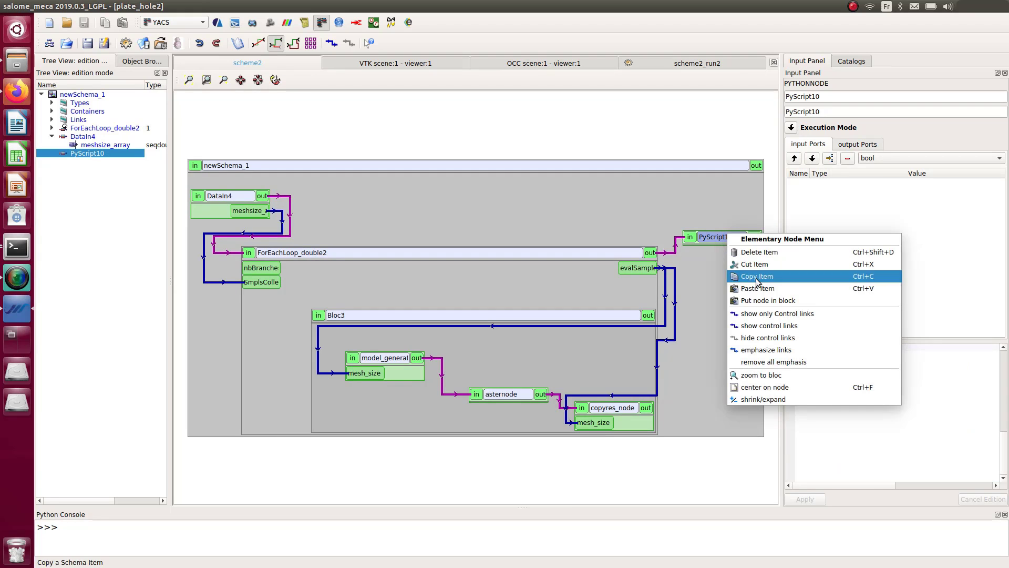
left_click(723, 193)
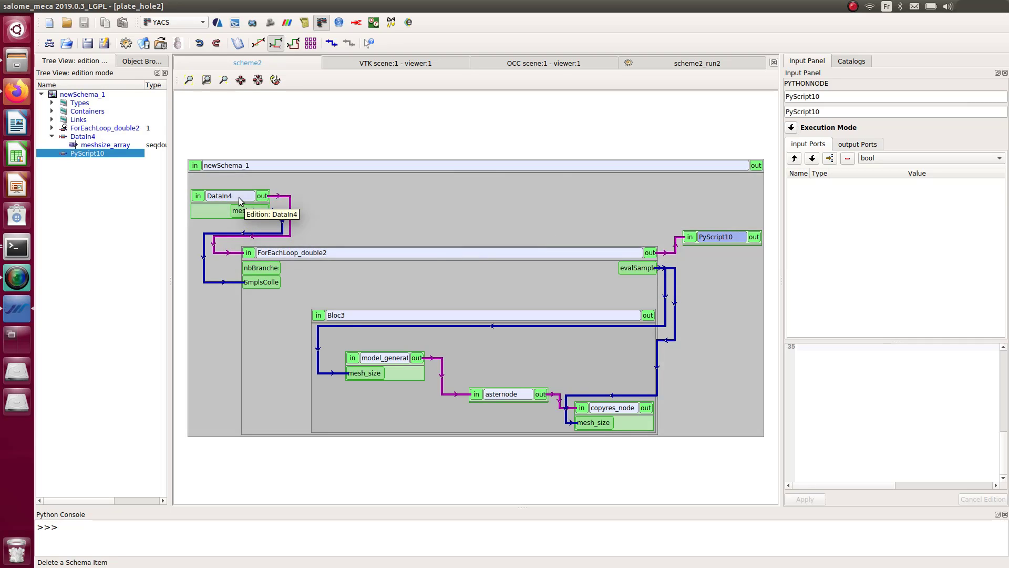
Show the full meshsize_array value of the DataIn4 node beside the complete scheme2 diagram
left_click(247, 212)
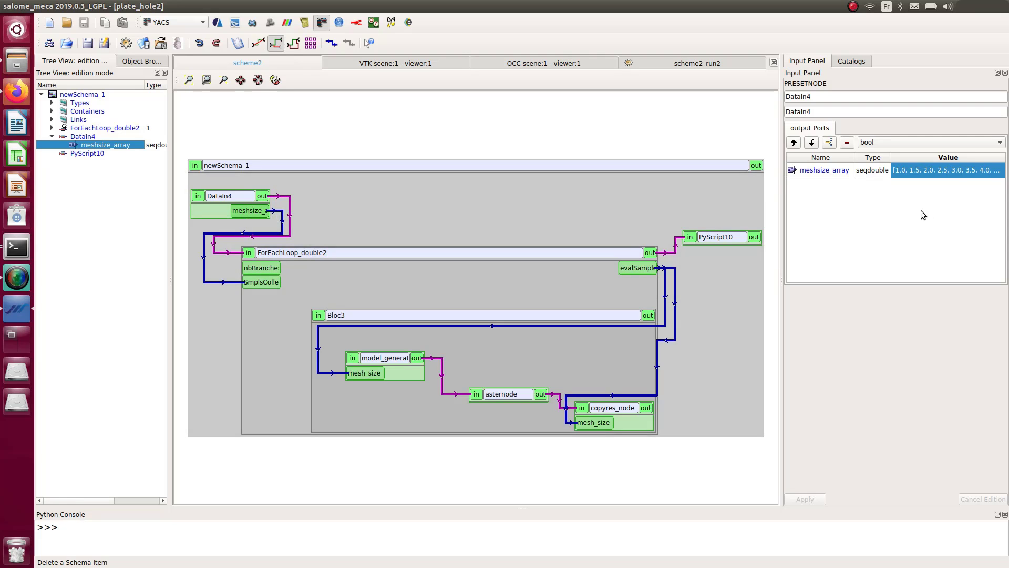
left_click_drag(782, 194, 664, 198)
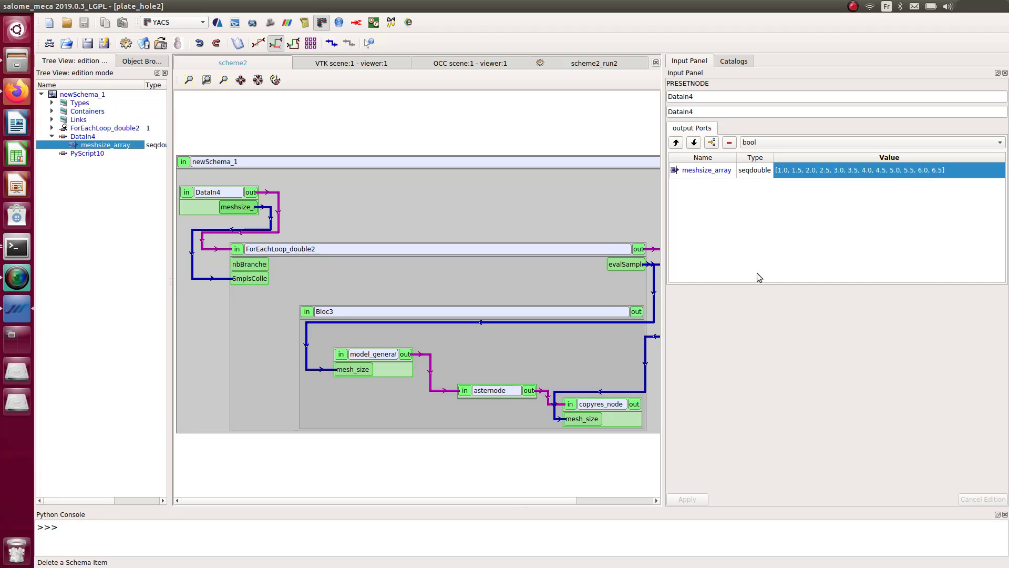
left_click_drag(665, 228, 708, 227)
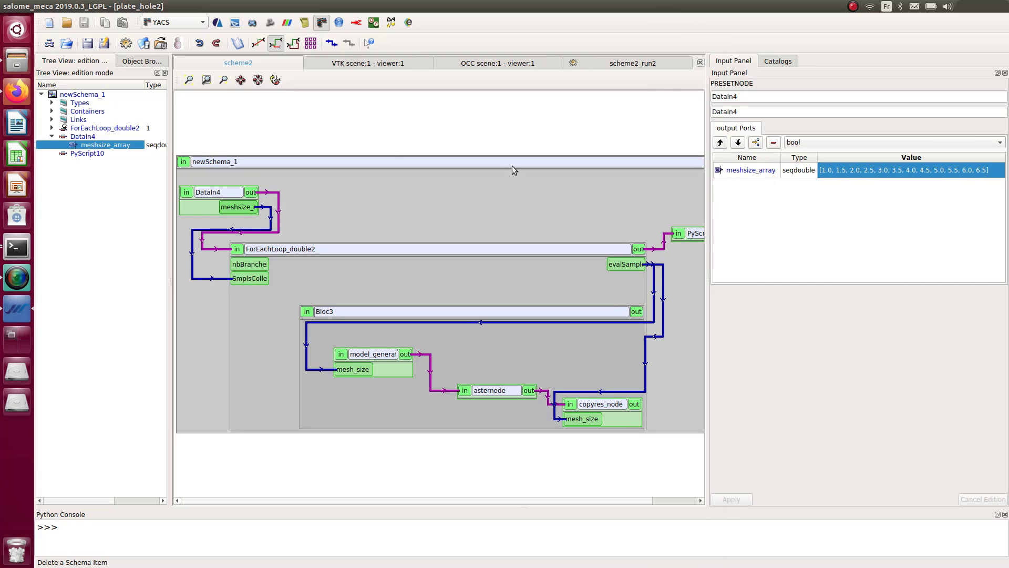
scroll(495, 141, "down", 3)
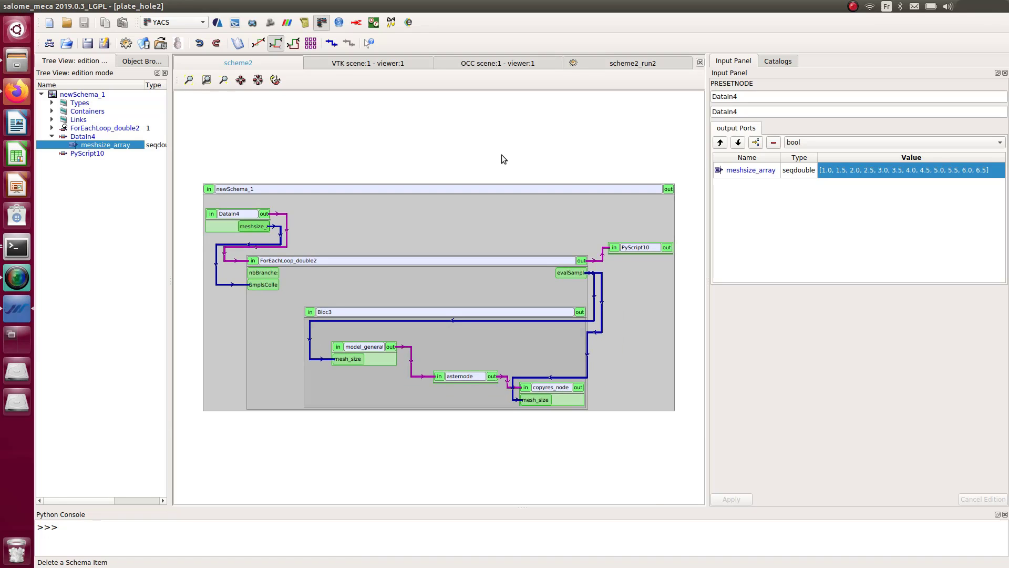
scroll(501, 156, "up", 1)
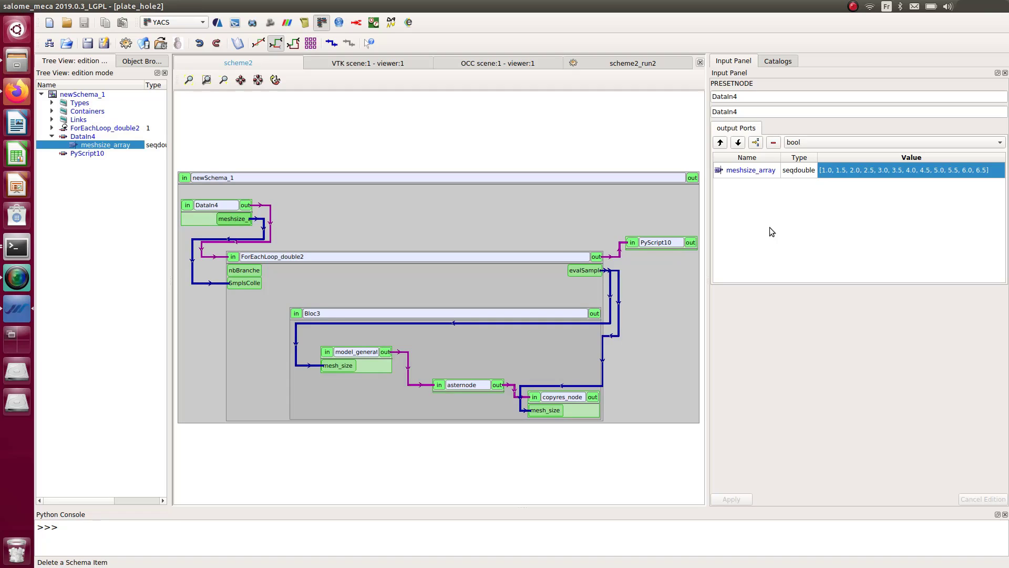